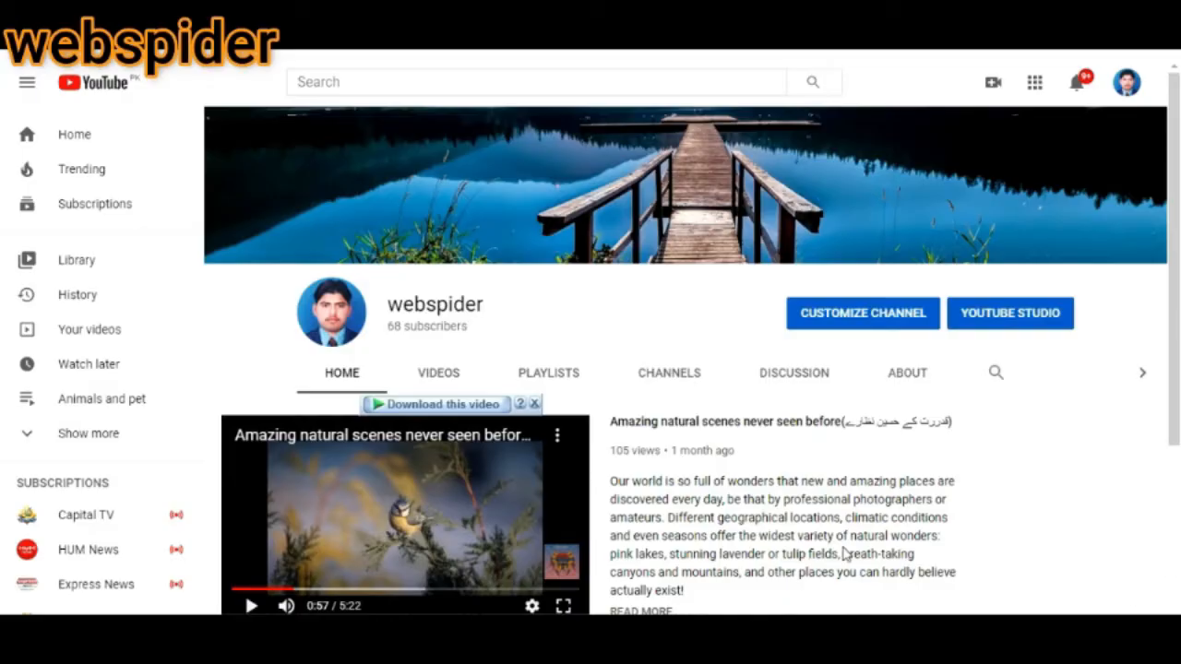
# - Show the YouTube channel's created playlists and scroll through them
pyautogui.click(560, 380)
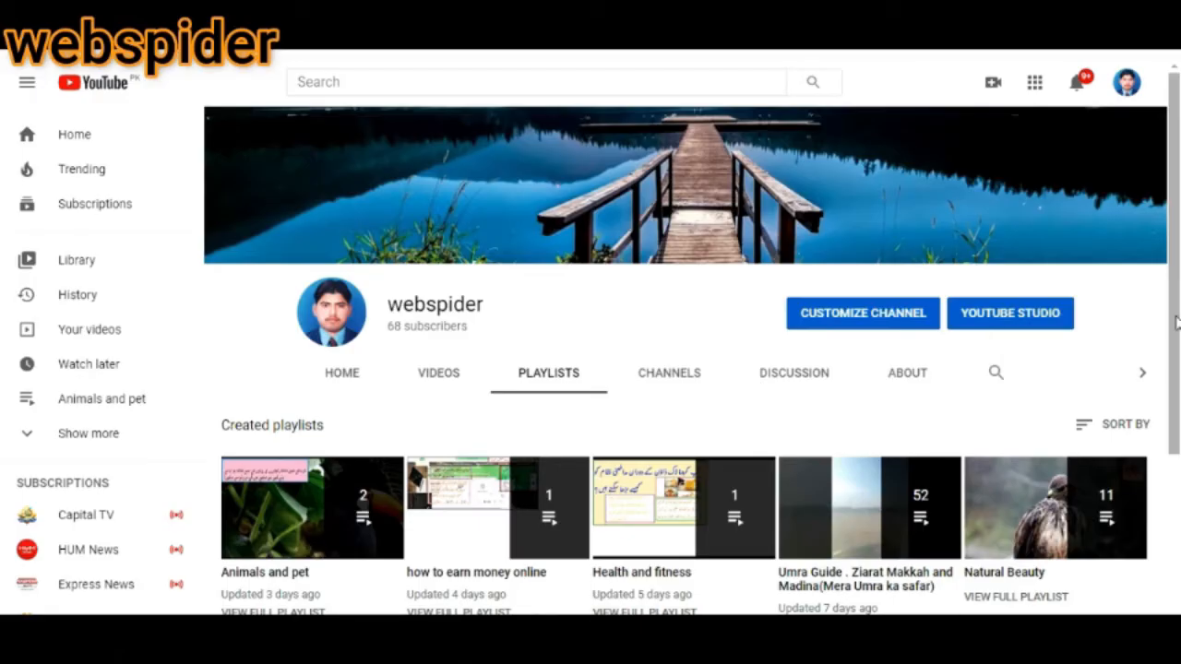
pyautogui.scroll(-2, 1177, 321)
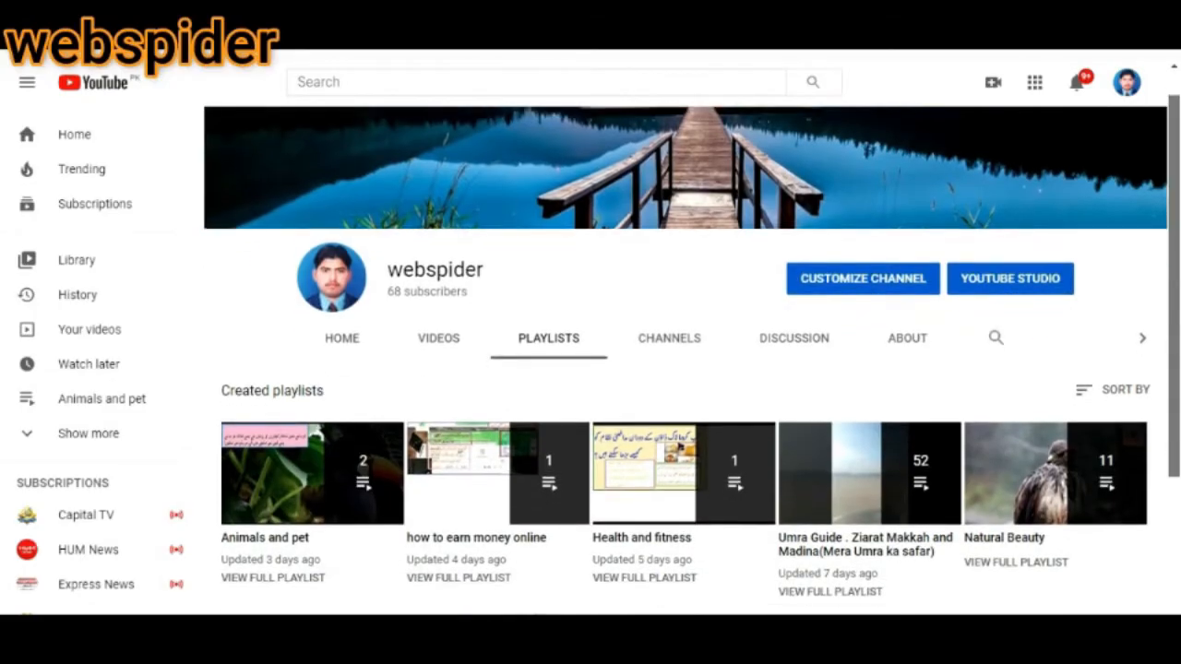
pyautogui.scroll(1, 701, 369)
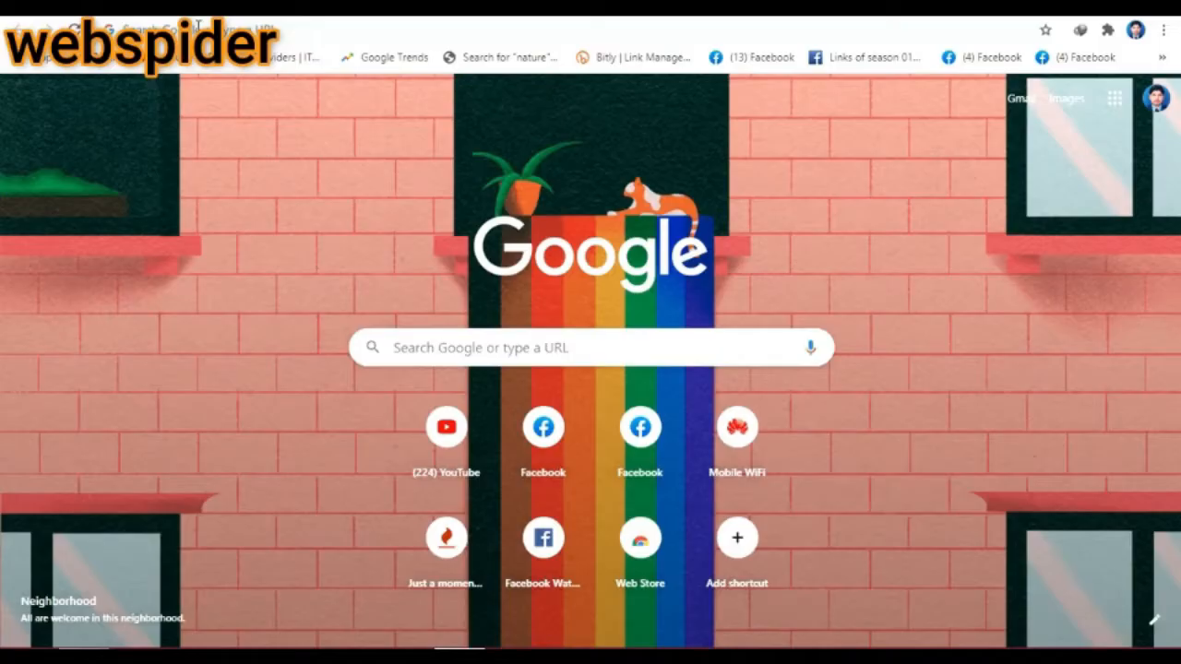
# - Navigate the Chrome tab to gmail.com
pyautogui.click(196, 27)
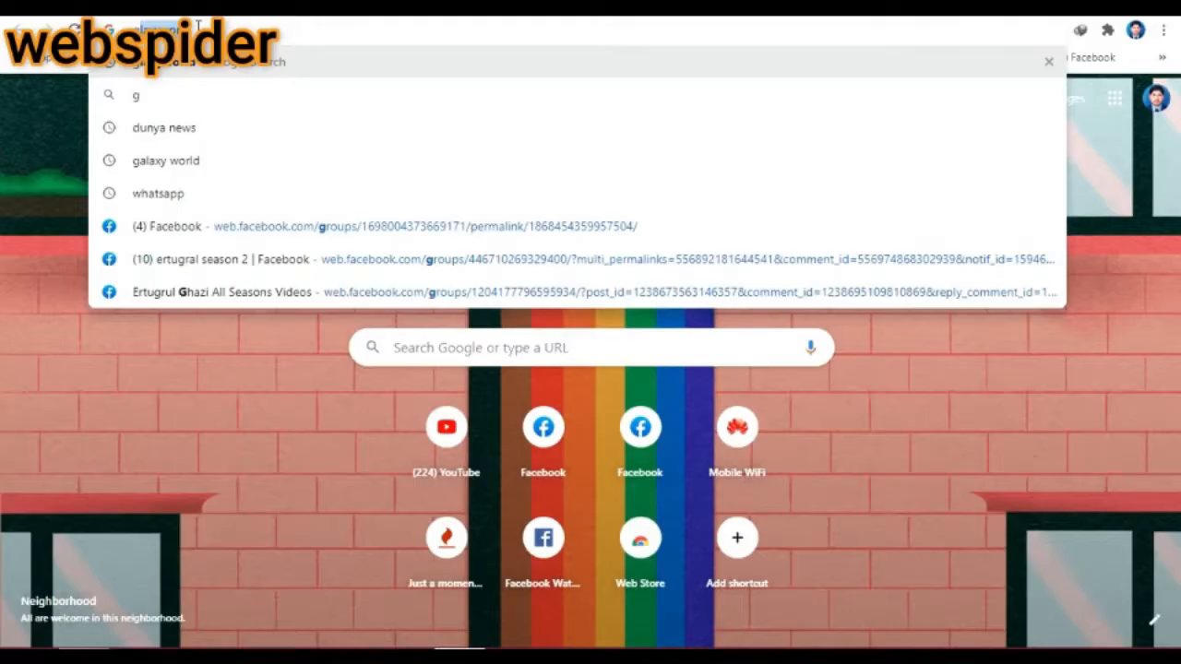
pyautogui.write('mail.com')
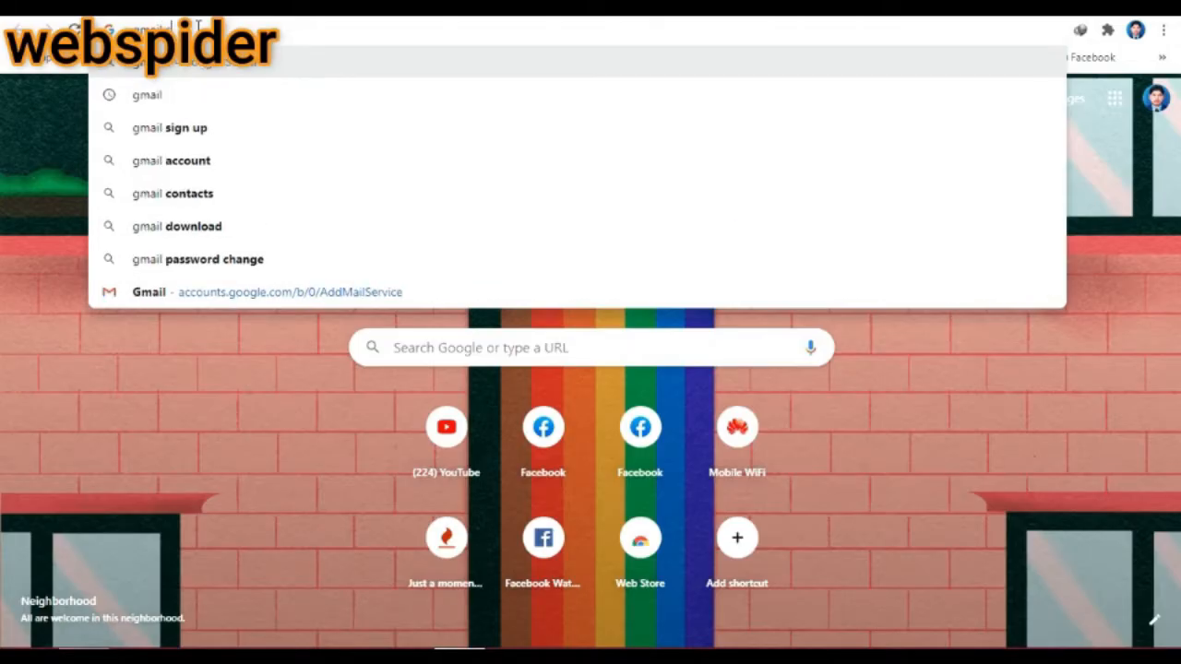
pyautogui.press('Return')
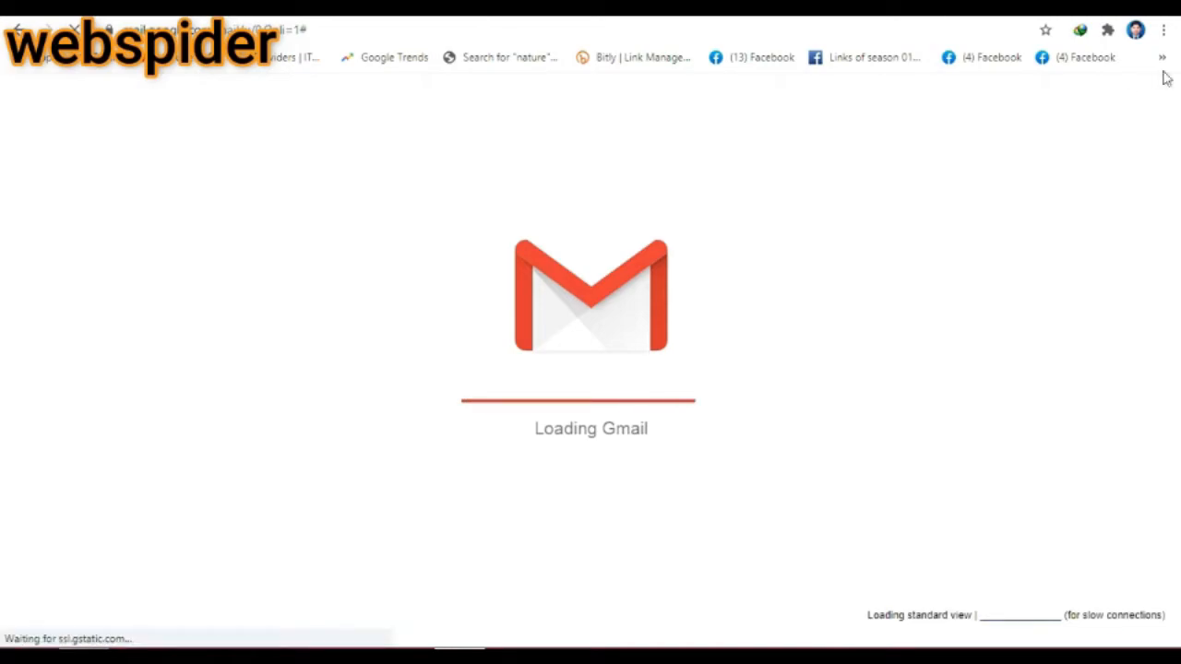
# - Open and close Chrome's add-profile window, then sign out of the current Gmail account
pyautogui.click(1136, 29)
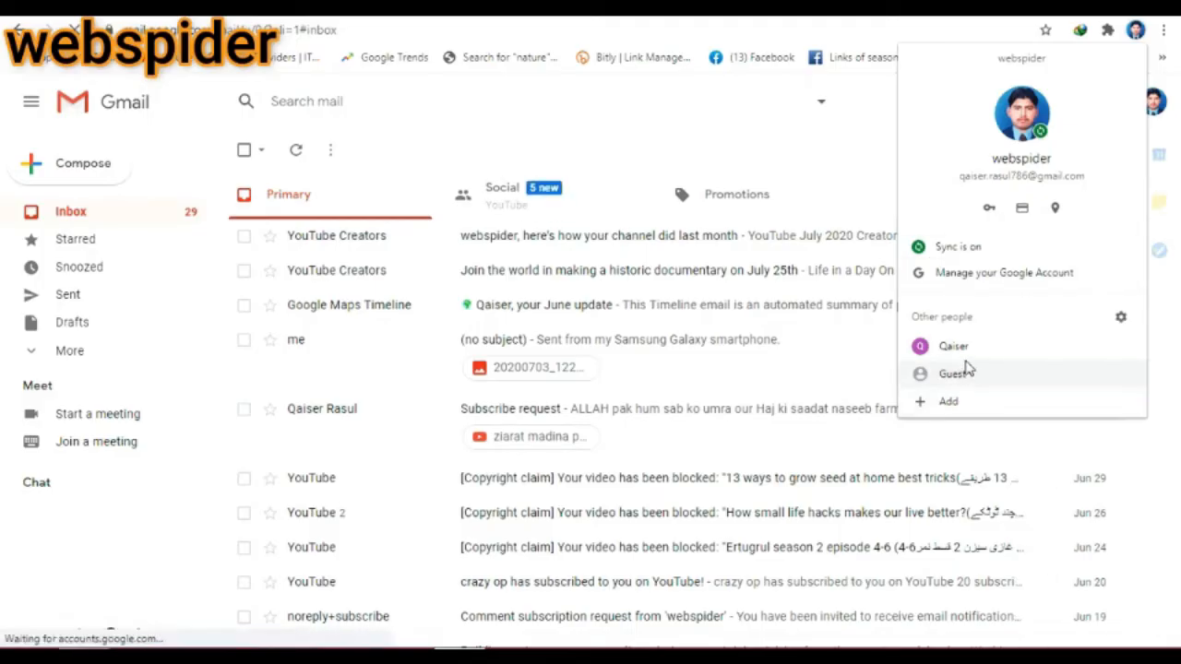
pyautogui.click(951, 402)
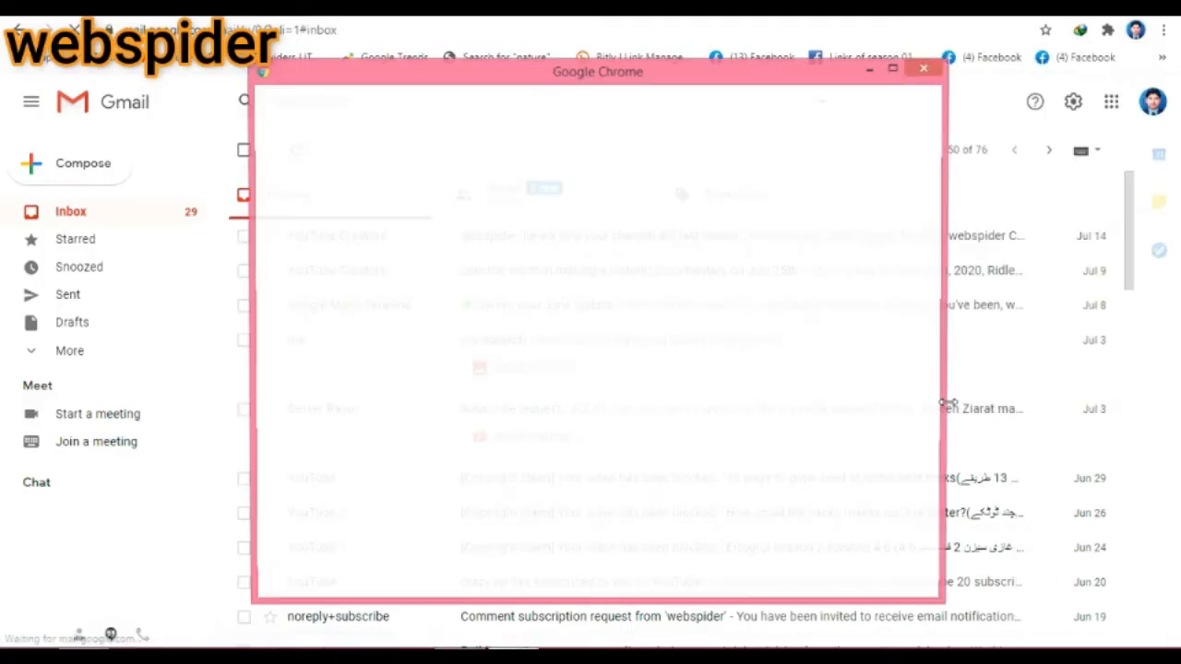
pyautogui.click(925, 70)
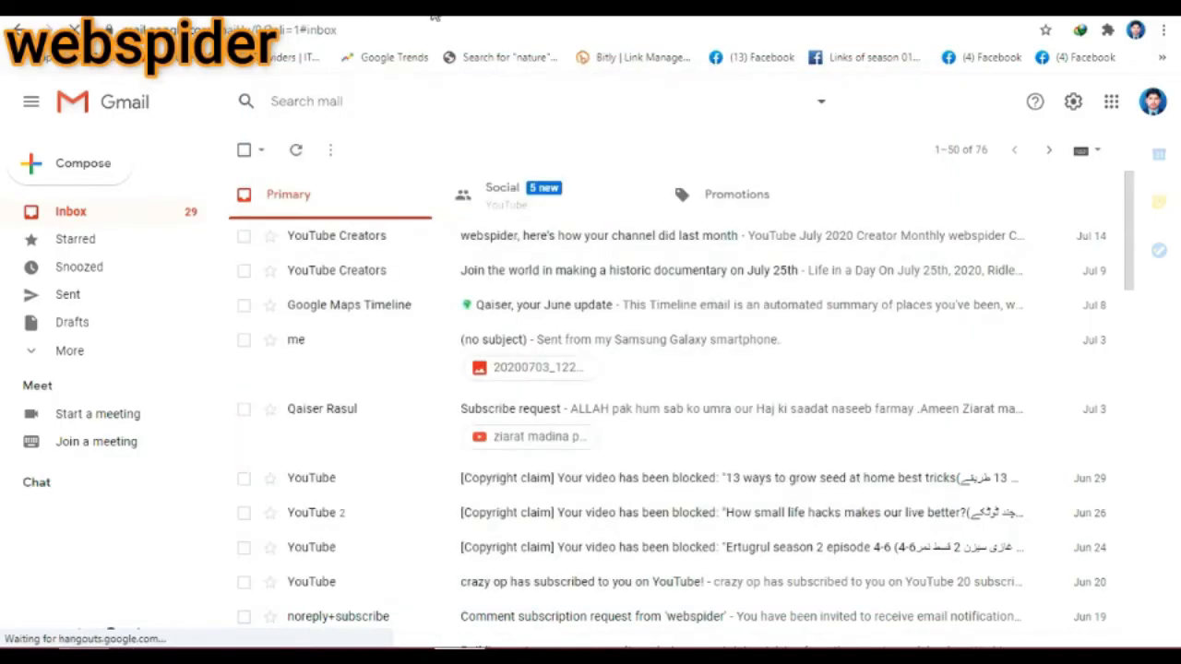
pyautogui.click(1152, 104)
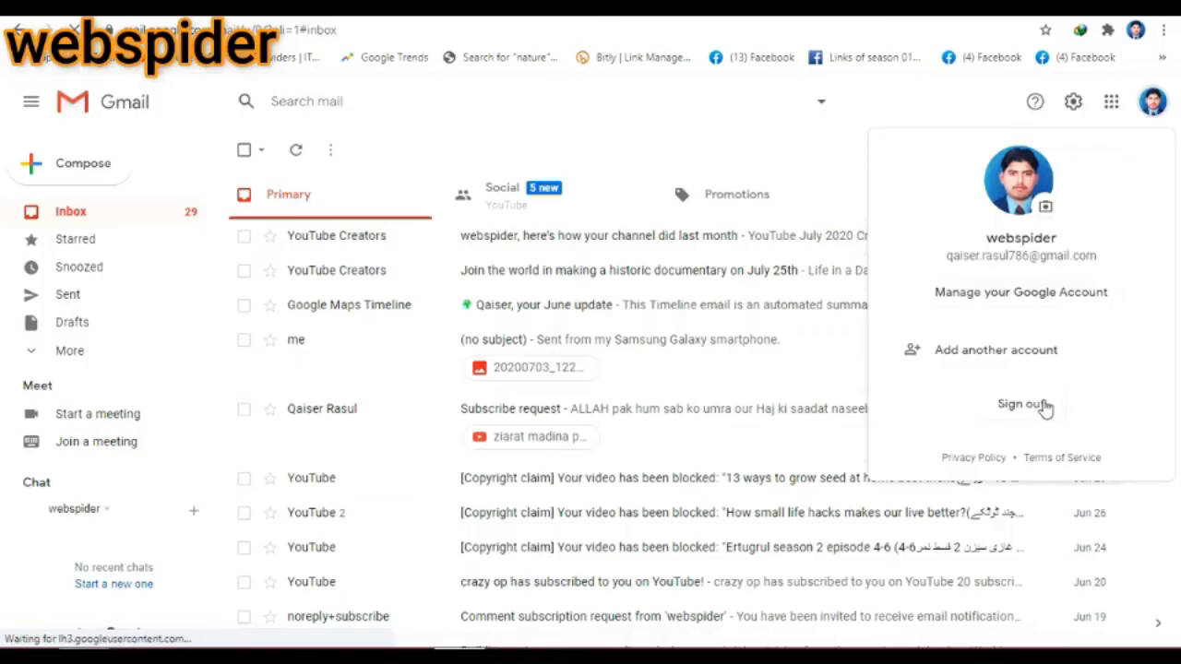
pyautogui.click(1044, 406)
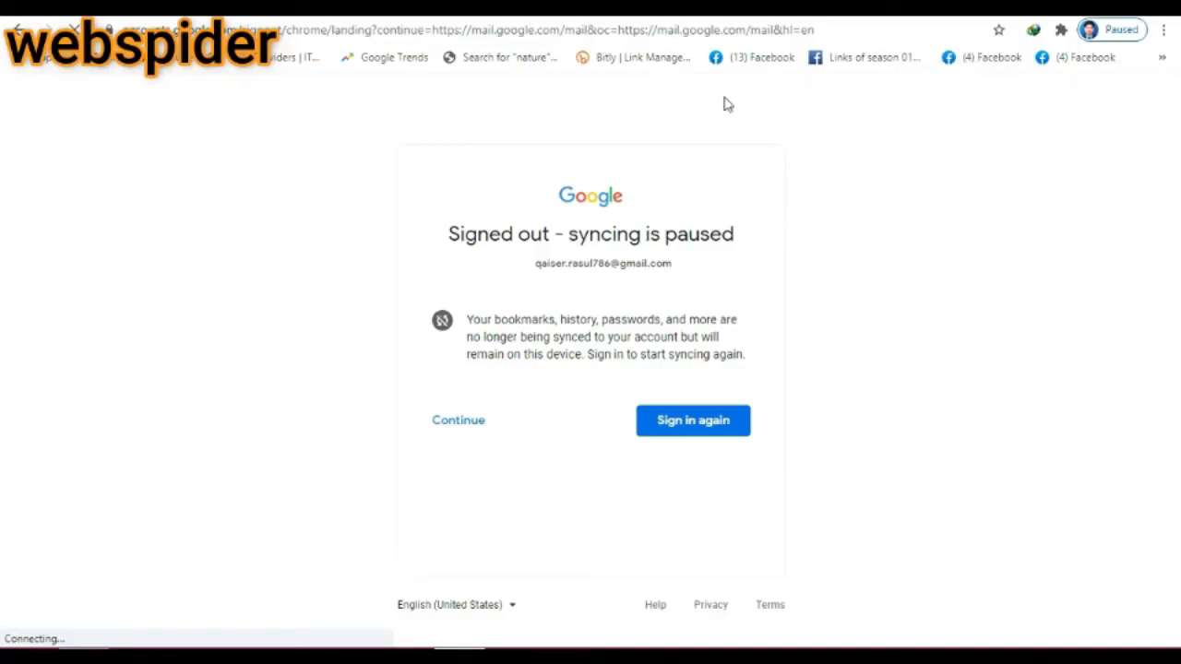
# - Dismiss the browser menu, continue past the sync-paused notice and choose another account
pyautogui.click(1169, 39)
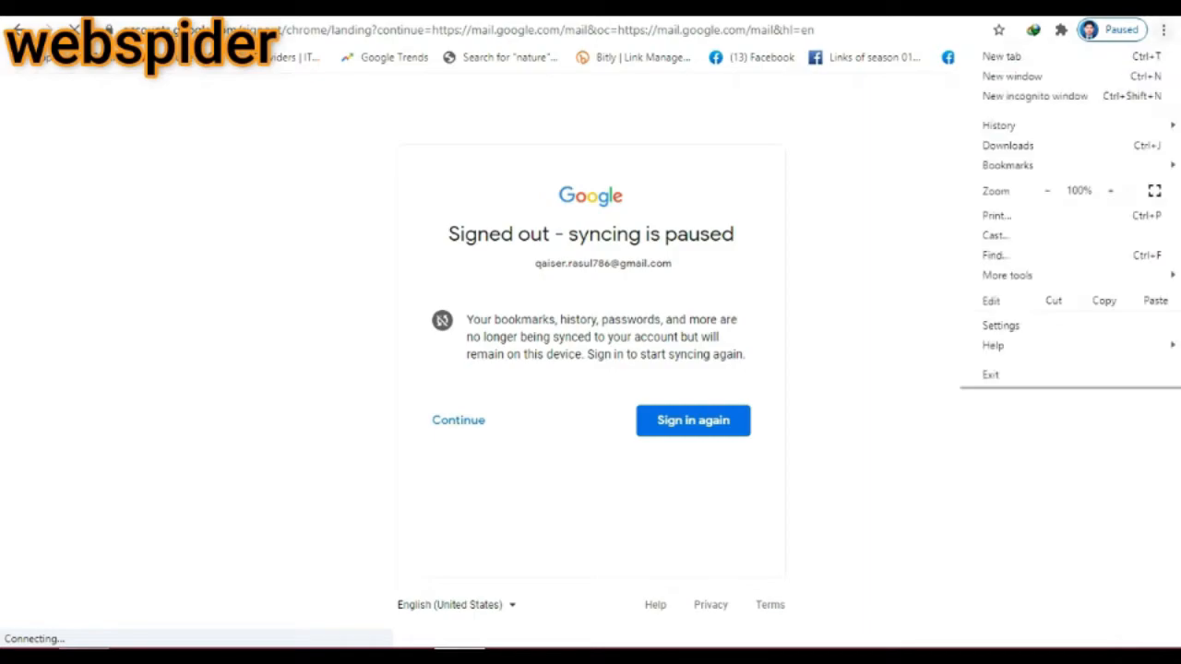
pyautogui.click(913, 79)
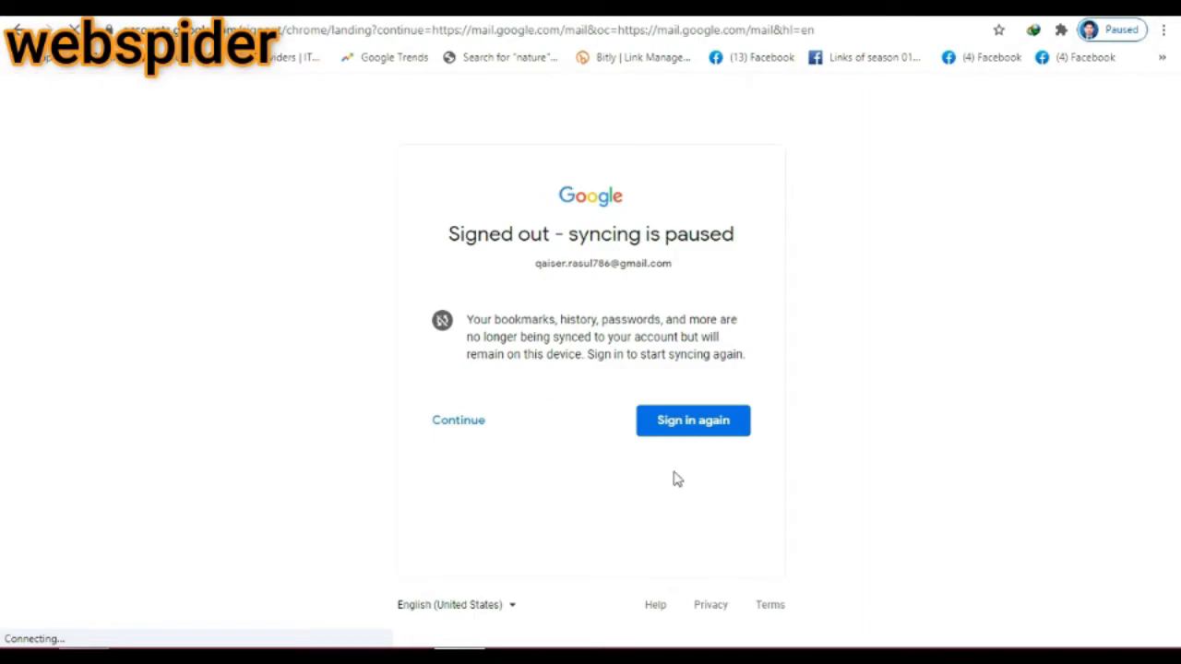
pyautogui.click(466, 428)
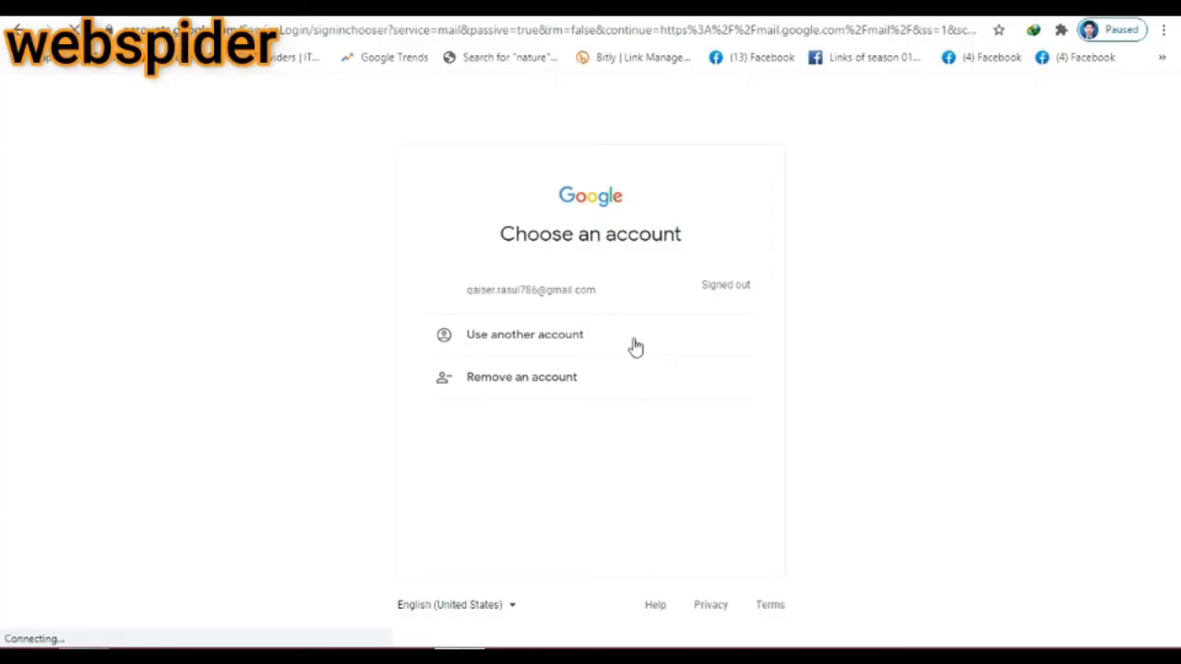
pyautogui.click(543, 340)
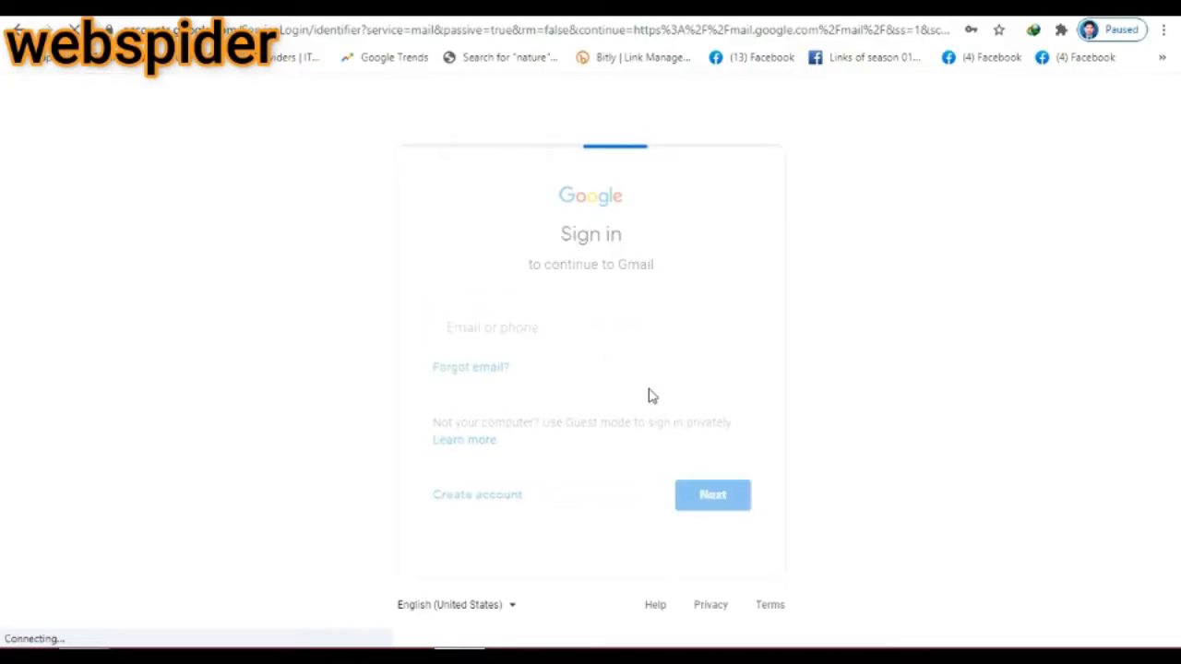
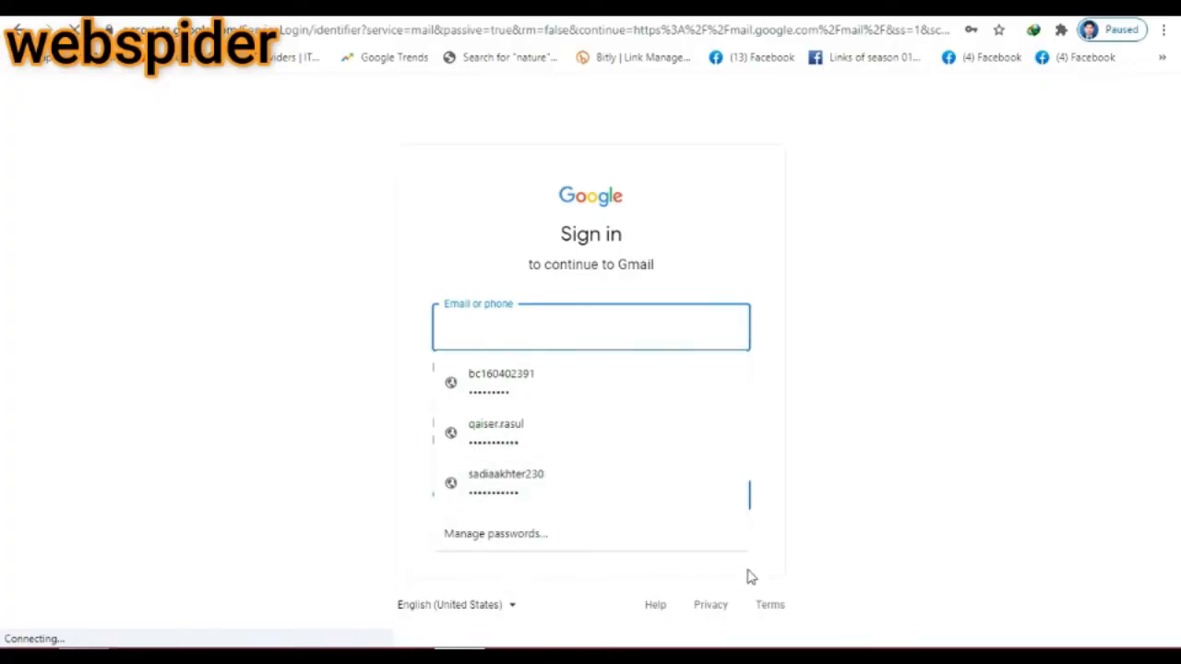
# - Clear the email field and start creating a new Google account for personal use
pyautogui.click(836, 535)
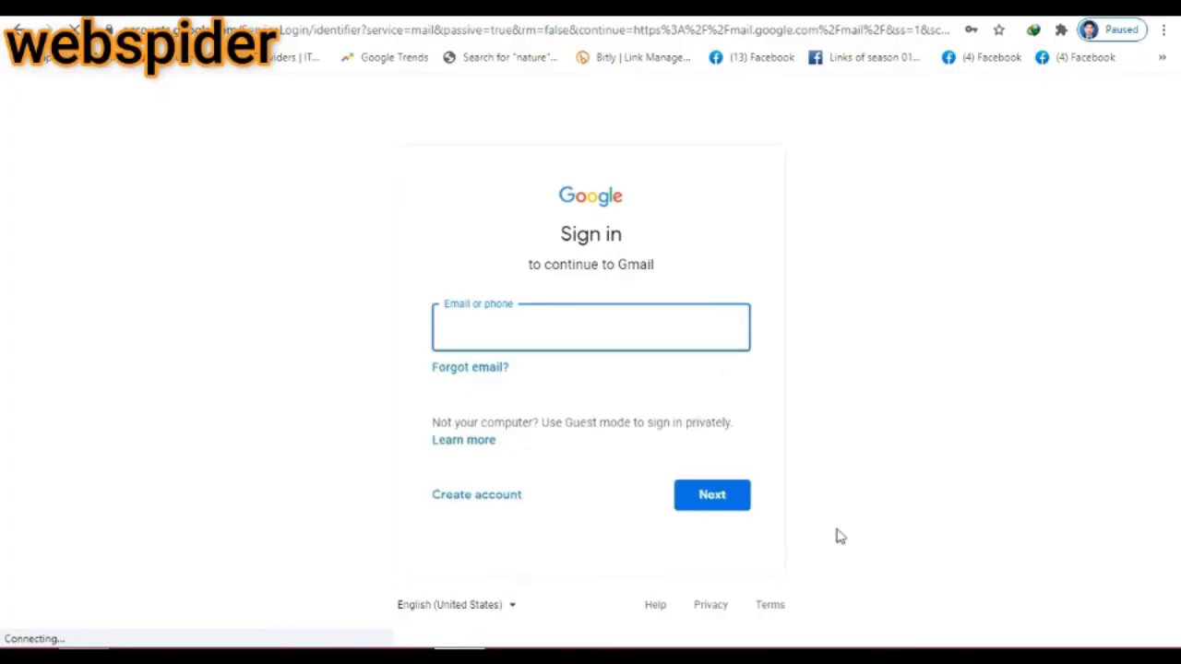
pyautogui.click(497, 503)
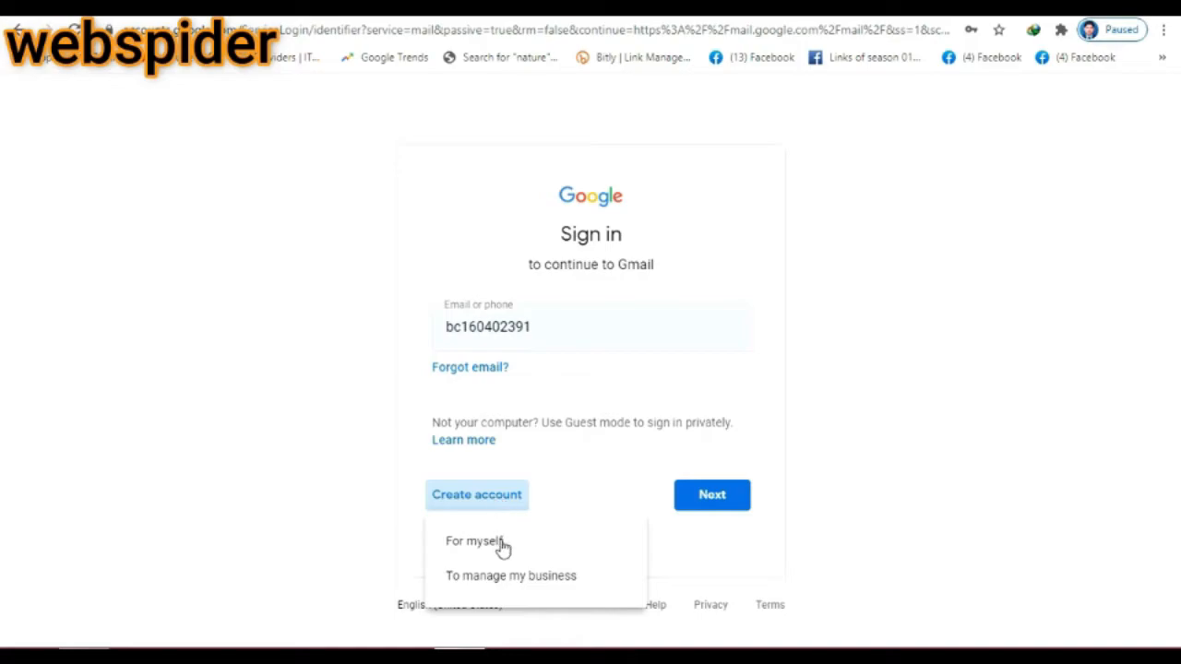
pyautogui.click(501, 544)
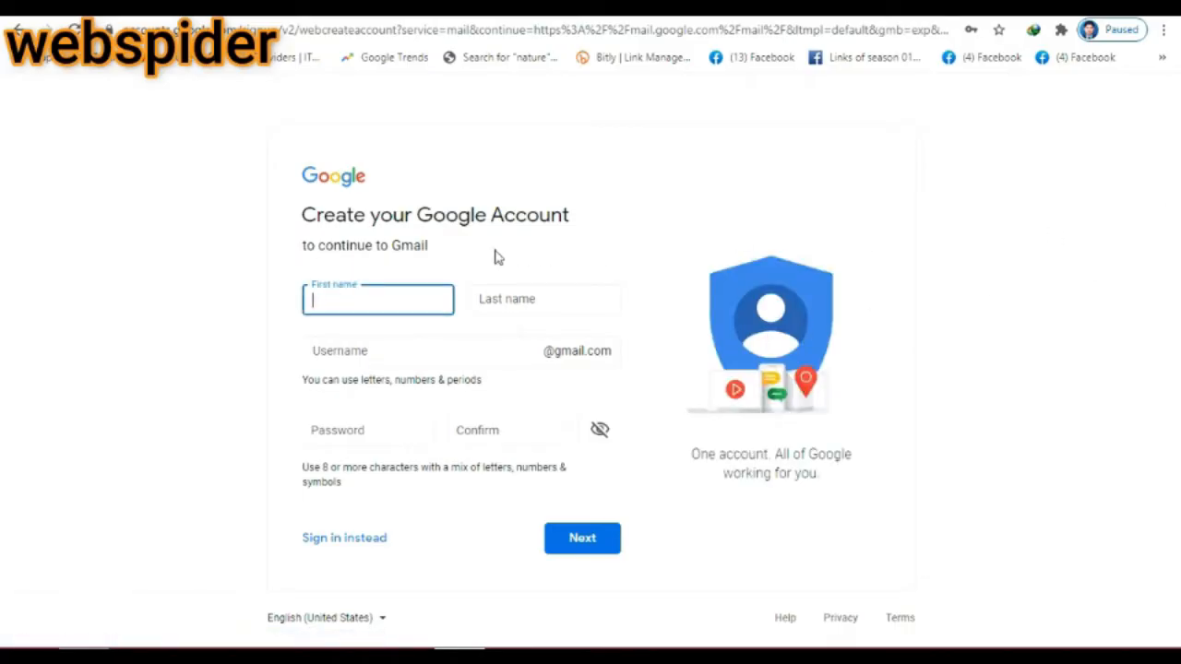
# - Enter the person's first and last name in the sign-up form
pyautogui.click(406, 295)
pyautogui.write('pakistani')
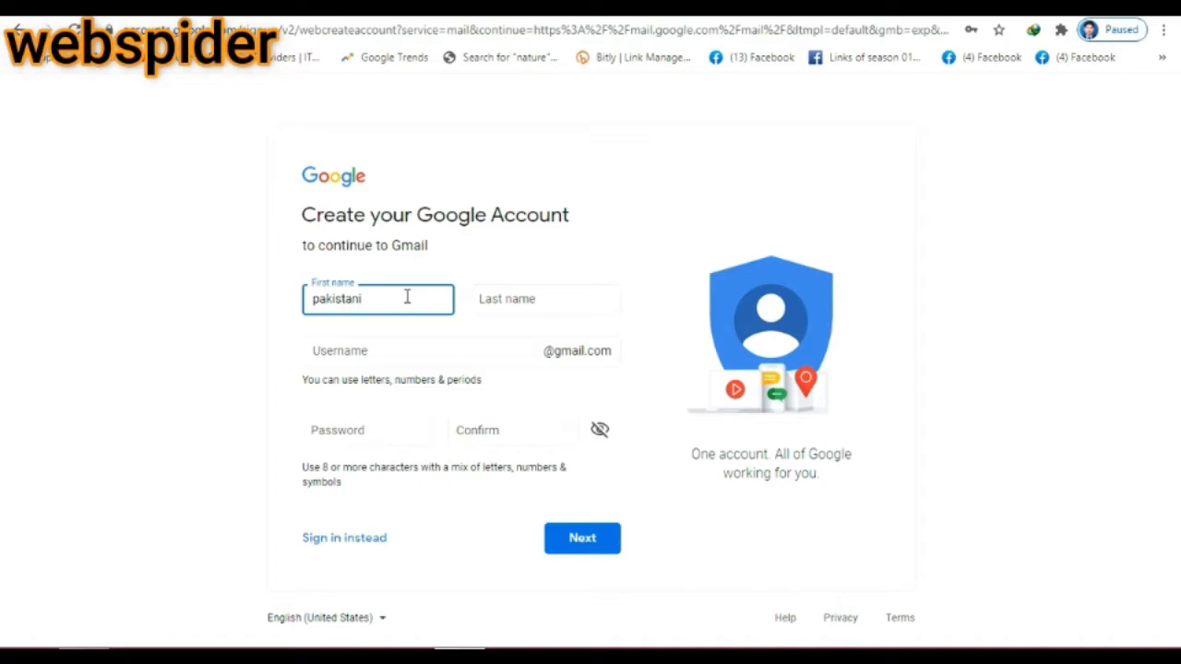
pyautogui.write('12345')
pyautogui.press('BackSpace')
pyautogui.press('BackSpace')
pyautogui.press('BackSpace')
pyautogui.press('BackSpace')
pyautogui.press('BackSpace')
pyautogui.press('BackSpace')
pyautogui.press('BackSpace')
pyautogui.press('BackSpace')
pyautogui.press('BackSpace')
pyautogui.press('BackSpace')
pyautogui.press('BackSpace')
pyautogui.press('BackSpace')
pyautogui.press('BackSpace')
pyautogui.press('BackSpace')
pyautogui.click(540, 301)
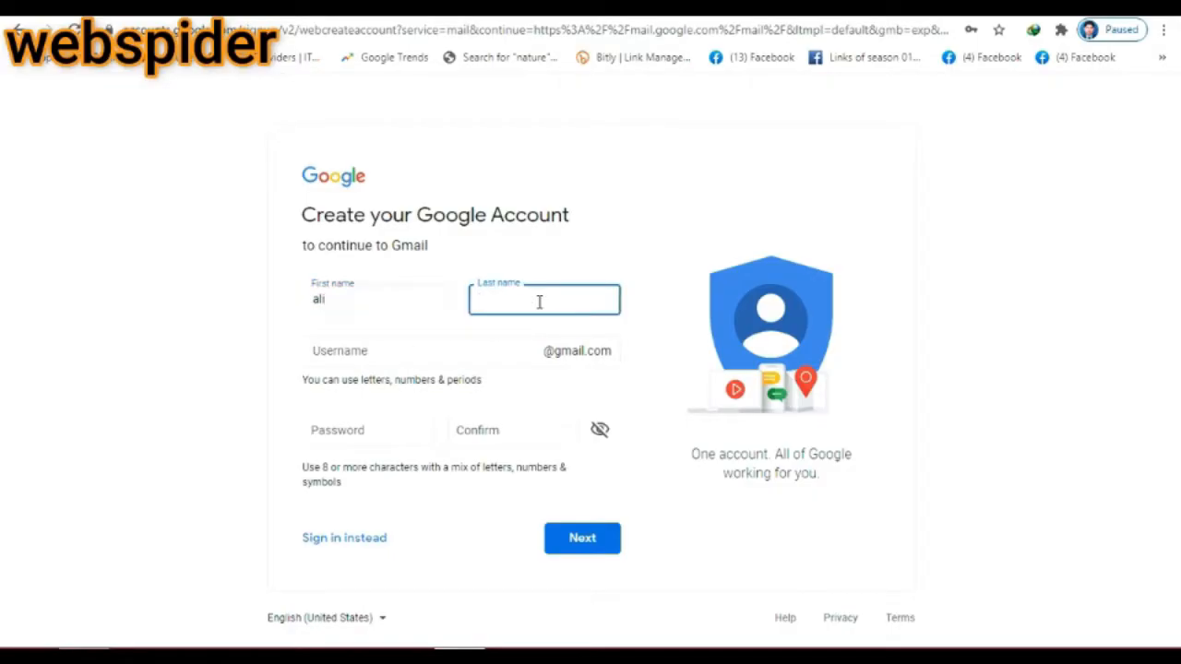
# - Enter a username, a password and its confirmation, then submit the form
pyautogui.click(359, 352)
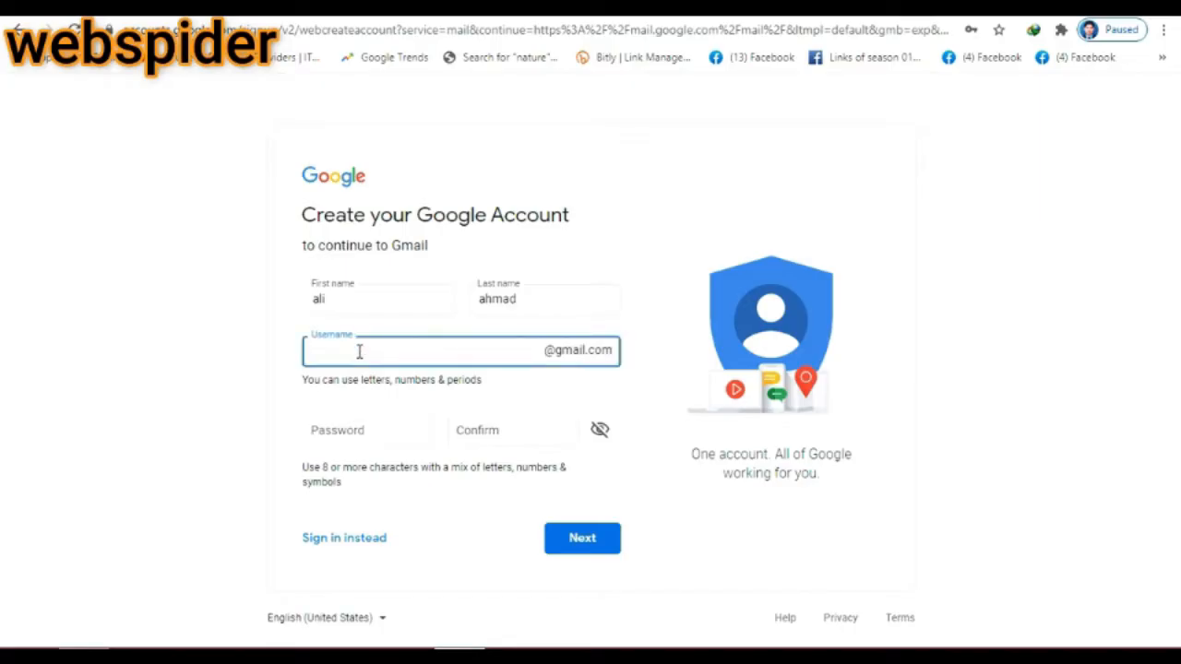
pyautogui.click(355, 432)
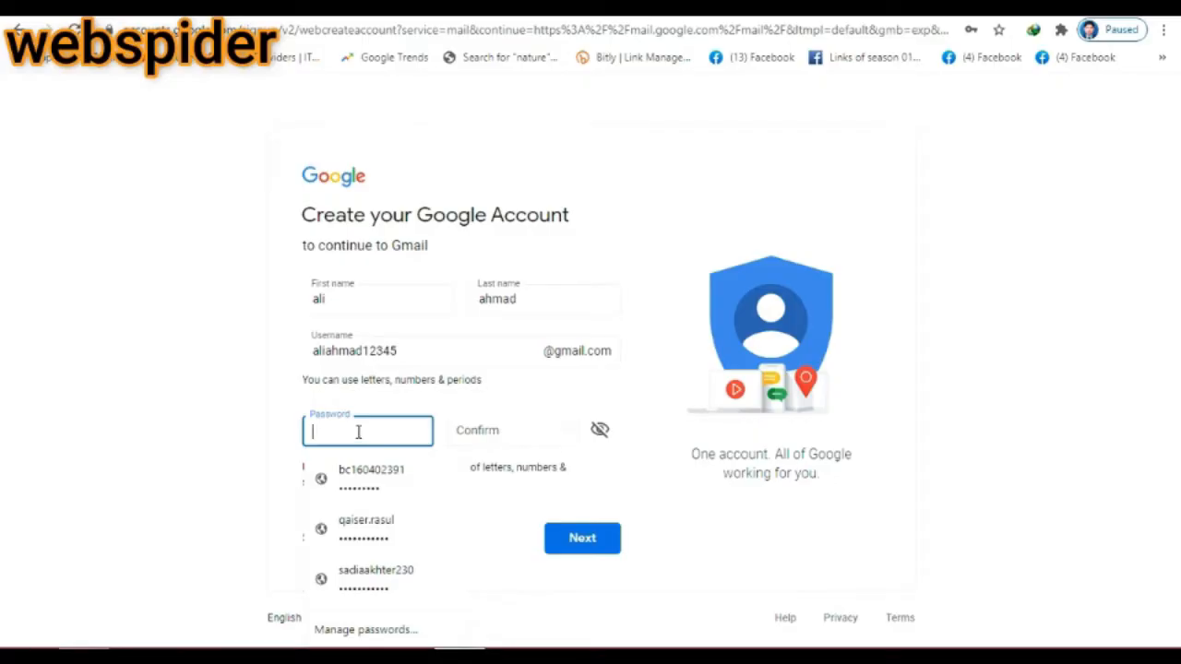
pyautogui.write('a')
pyautogui.press('BackSpace')
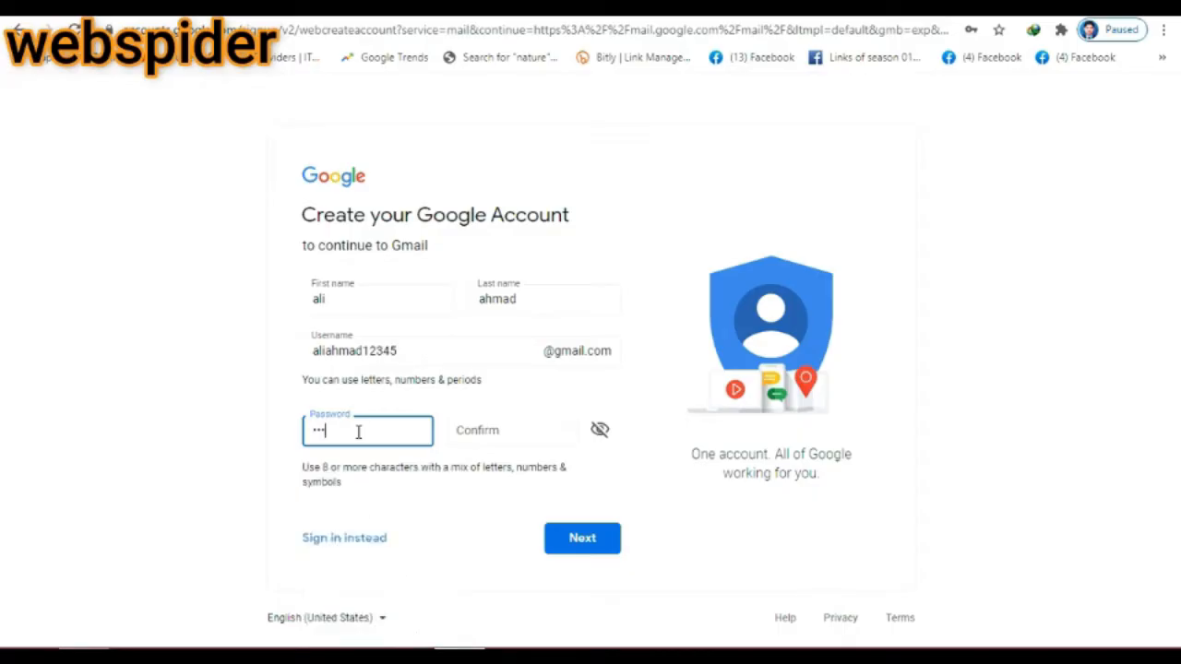
pyautogui.click(471, 433)
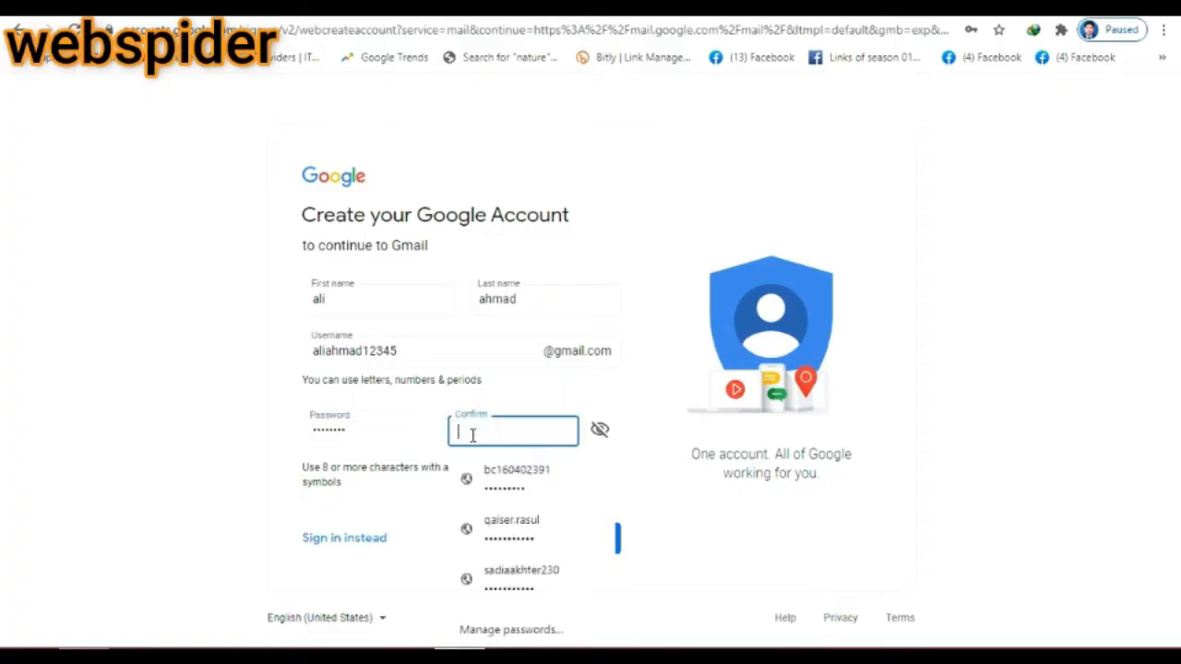
pyautogui.write('a')
pyautogui.press('BackSpace')
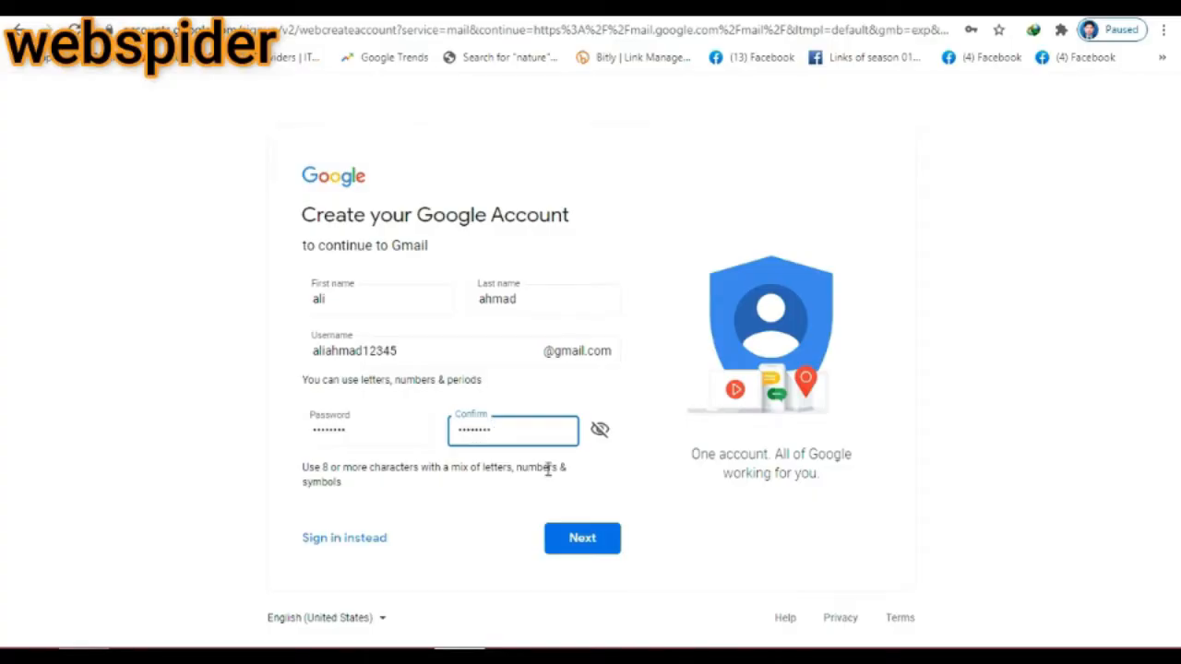
pyautogui.click(598, 547)
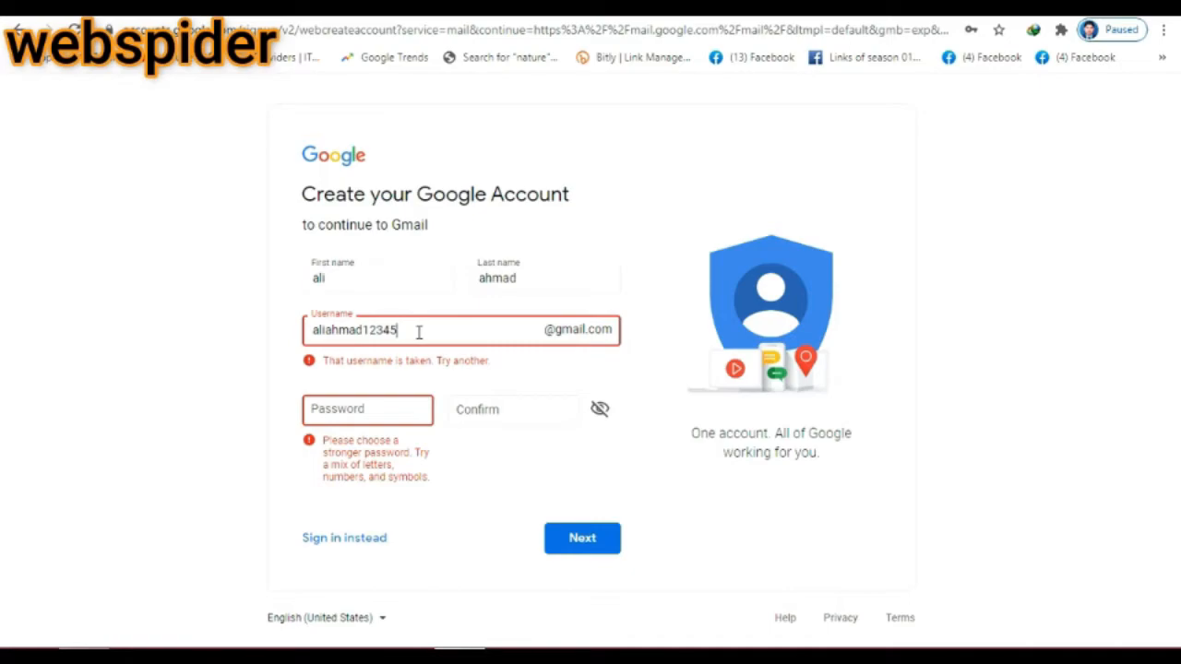
# - Replace the username, re-enter a stronger matching password and resubmit
pyautogui.press('BackSpace')
pyautogui.press('BackSpace')
pyautogui.press('BackSpace')
pyautogui.press('BackSpace')
pyautogui.press('BackSpace')
pyautogui.press('BackSpace')
pyautogui.press('BackSpace')
pyautogui.press('BackSpace')
pyautogui.press('BackSpace')
pyautogui.press('BackSpace')
pyautogui.press('BackSpace')
pyautogui.press('BackSpace')
pyautogui.click(397, 411)
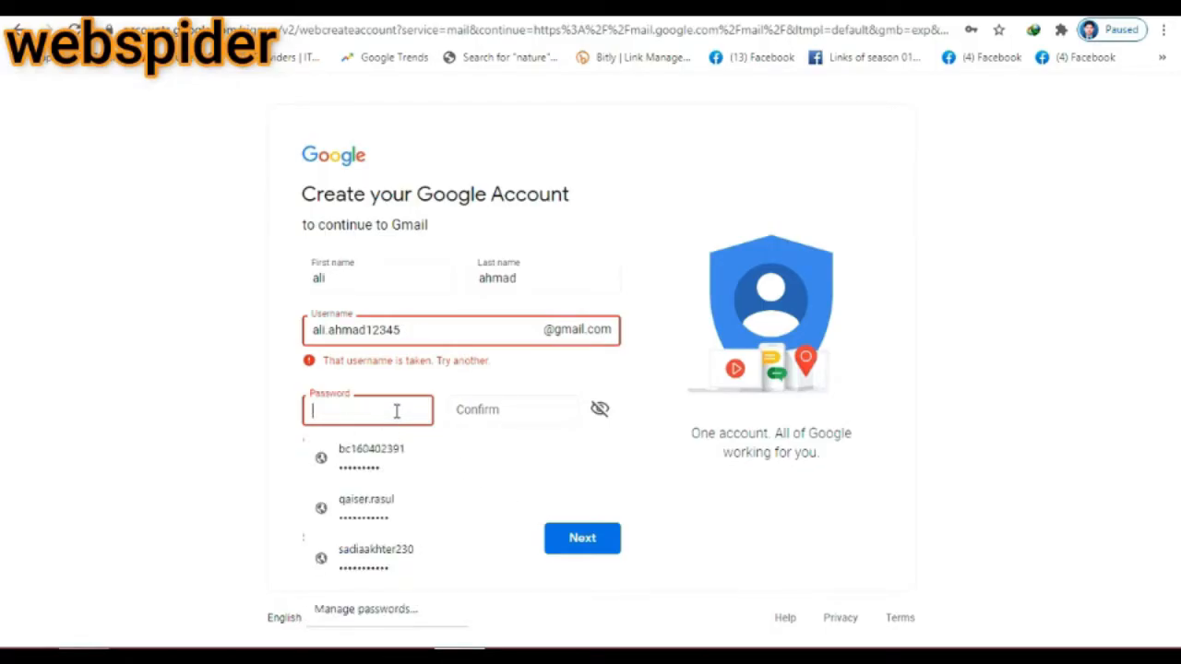
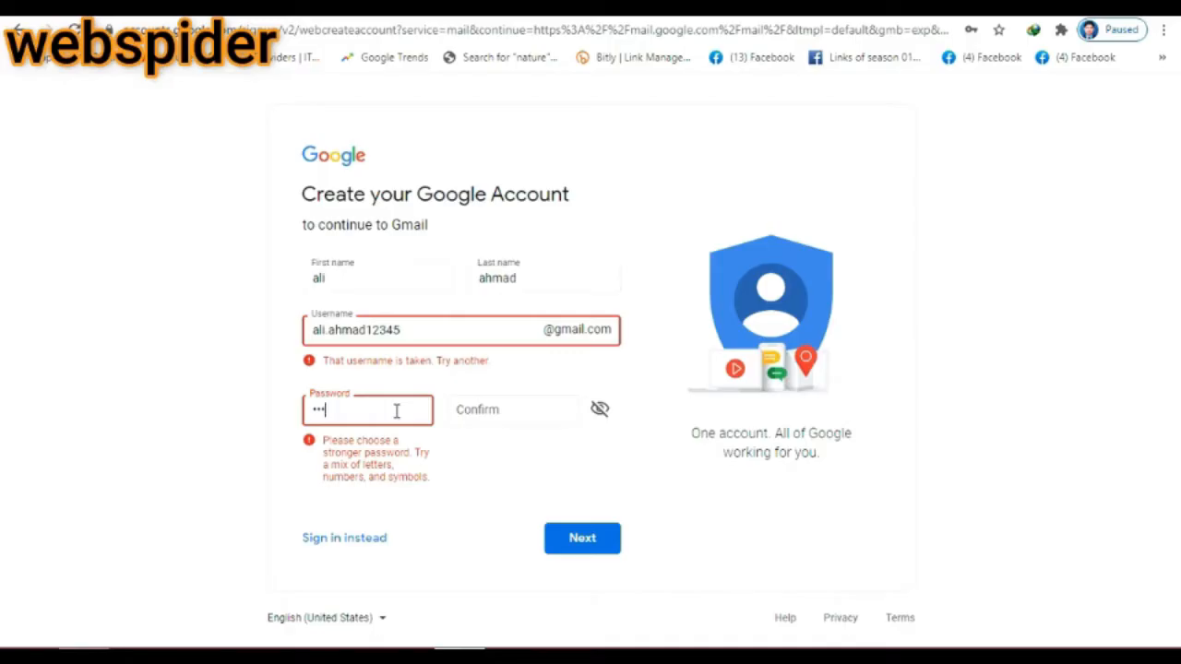
pyautogui.click(583, 542)
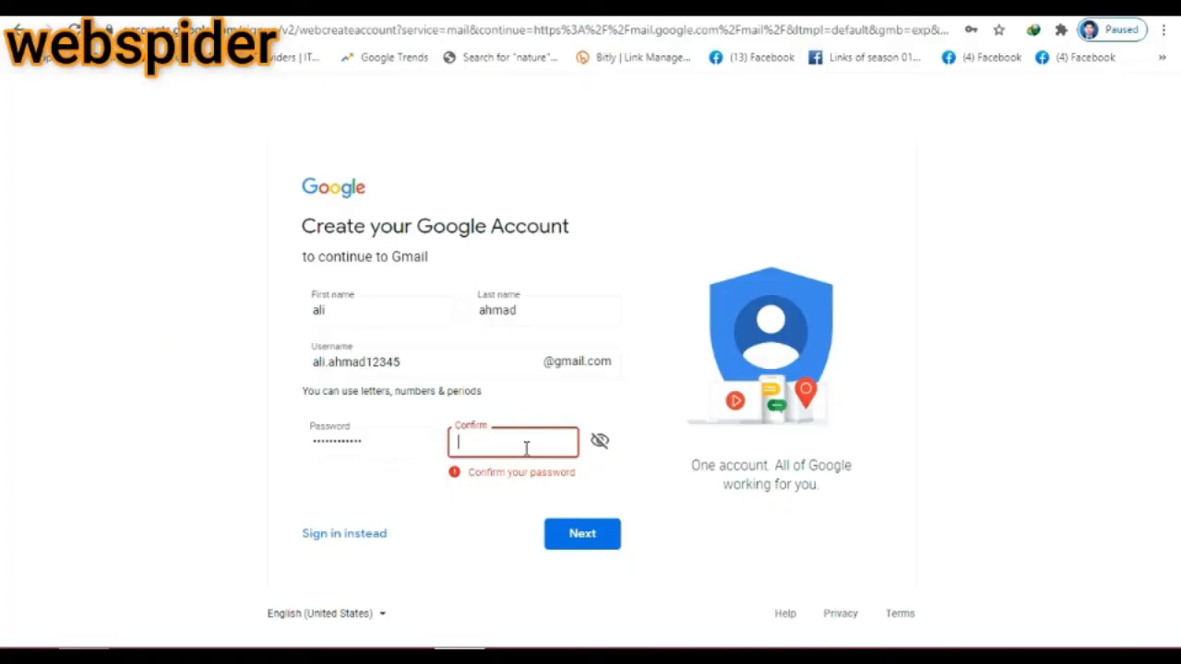
pyautogui.write('*************')
pyautogui.click(603, 542)
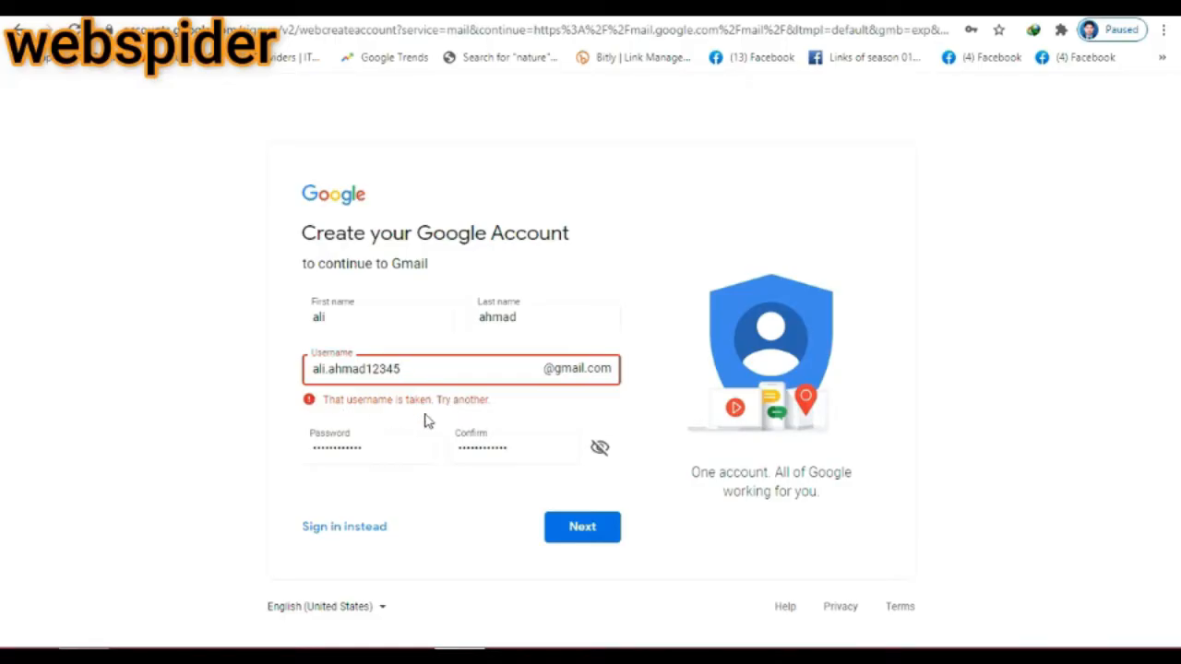
# - Try alternative usernames until one is accepted and the form advances
pyautogui.click(464, 368)
pyautogui.press('BackSpace')
pyautogui.press('BackSpace')
pyautogui.press('BackSpace')
pyautogui.press('BackSpace')
pyautogui.press('BackSpace')
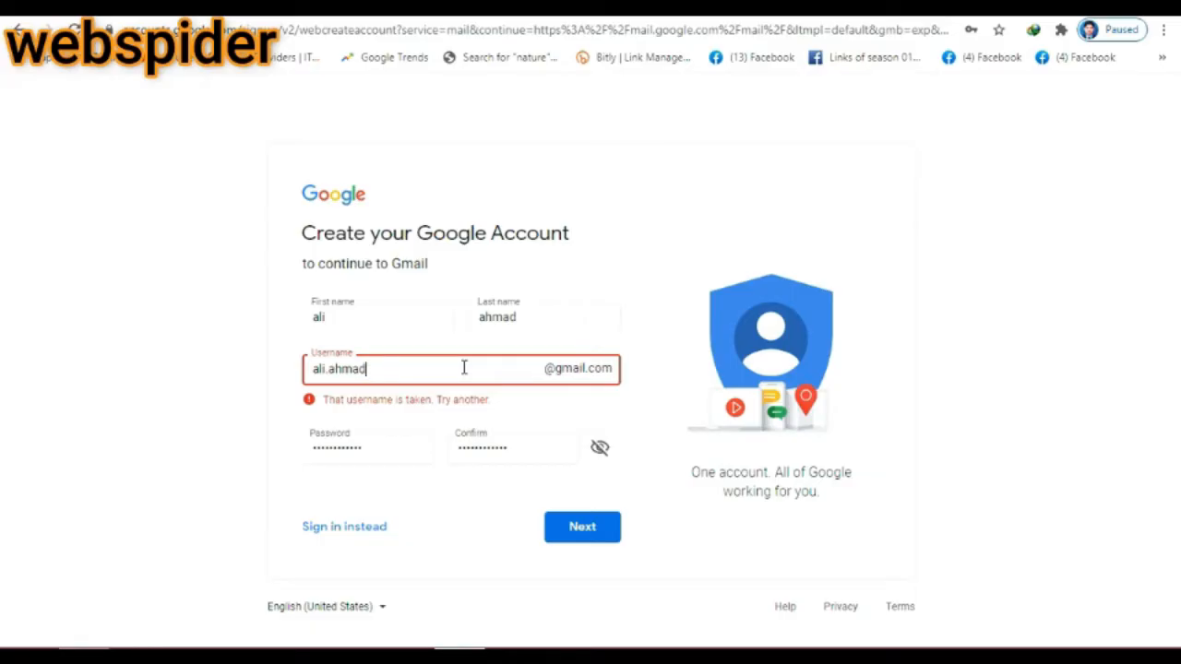
pyautogui.write('9876')
pyautogui.click(591, 533)
pyautogui.press('BackSpace')
pyautogui.hotkey('ctrl', 'a')
pyautogui.press('BackSpace')
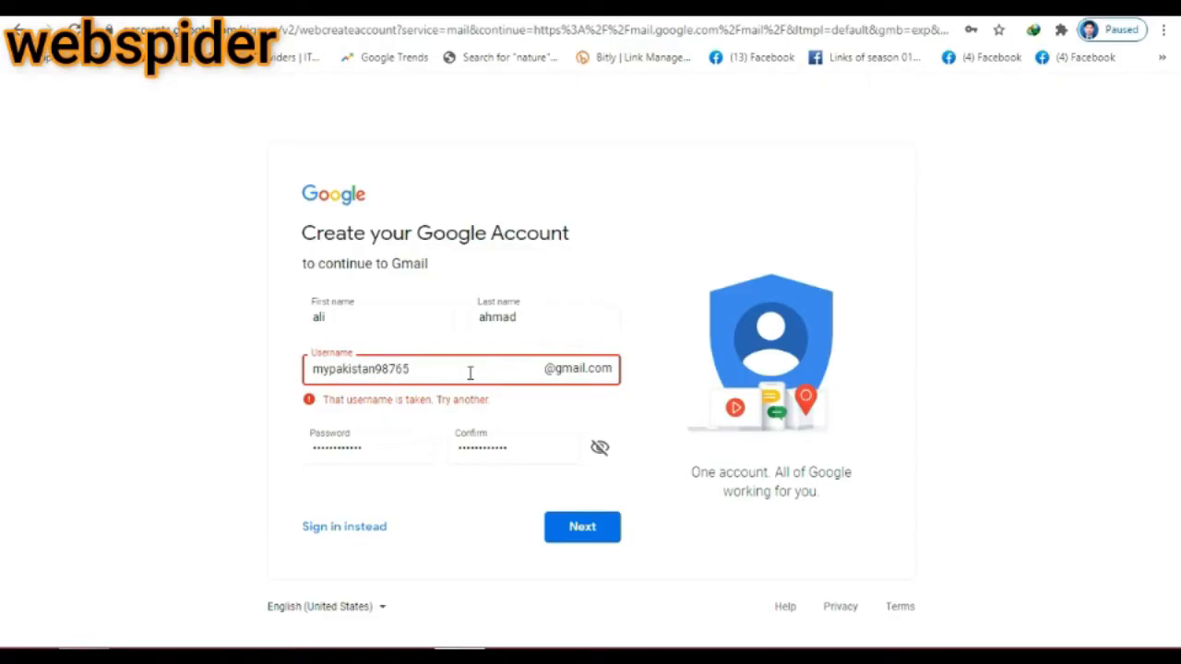
pyautogui.click(580, 537)
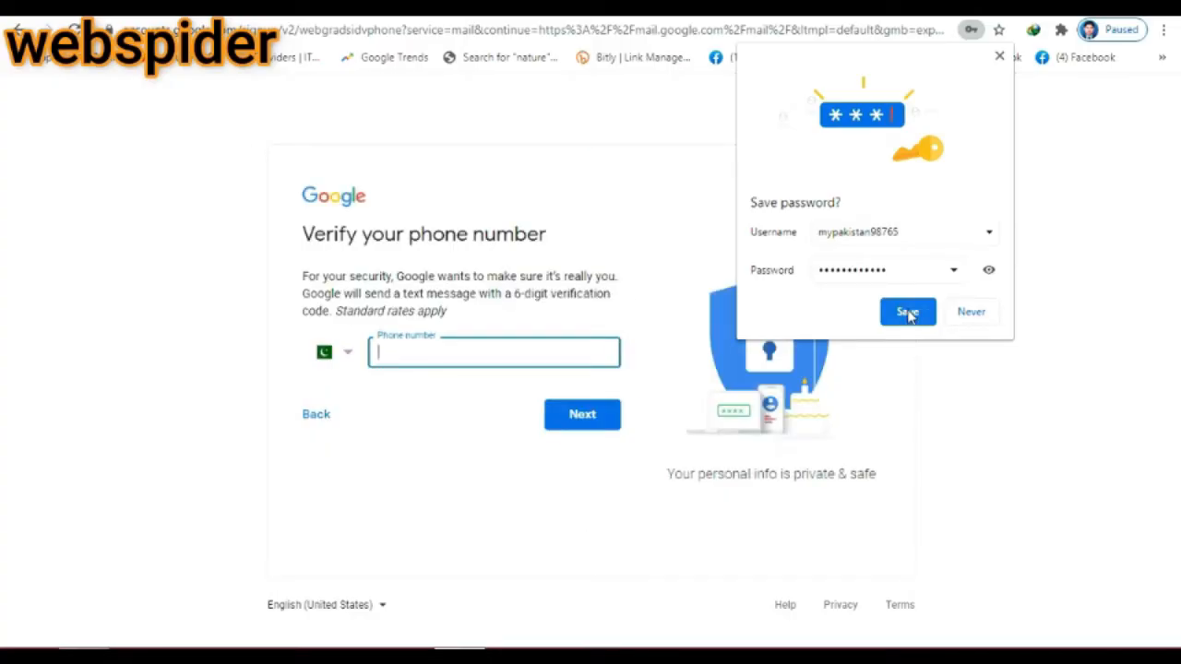
# - Save the password in Chrome and submit a phone number, replacing the rejected first one
pyautogui.click(908, 314)
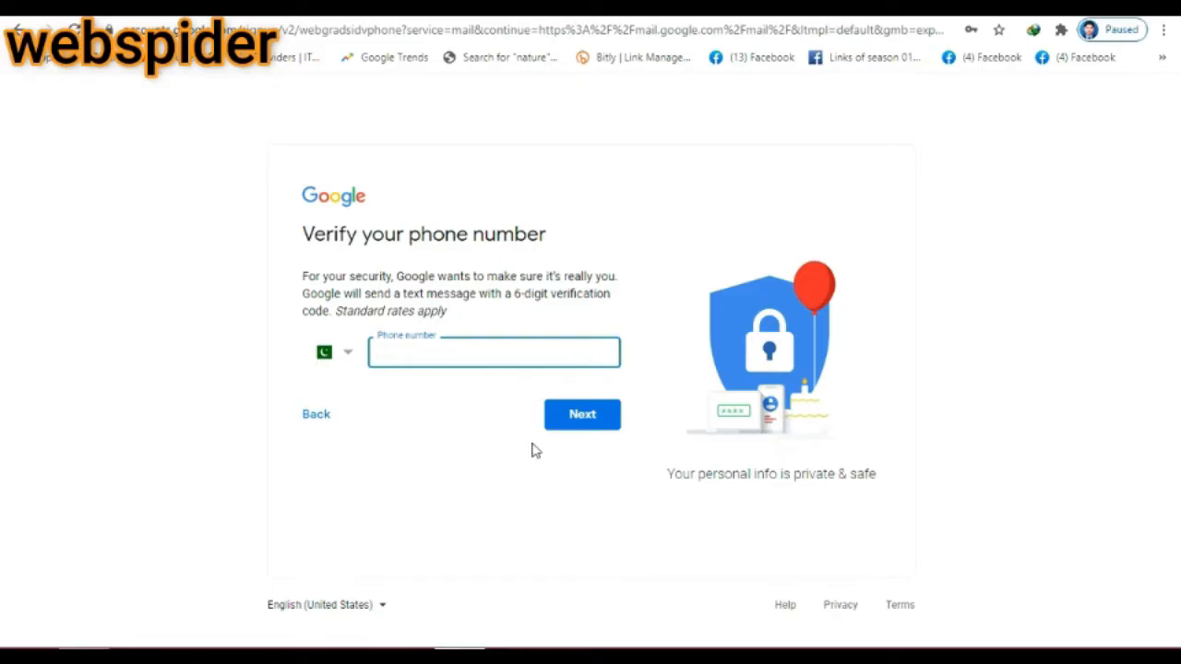
pyautogui.click(583, 423)
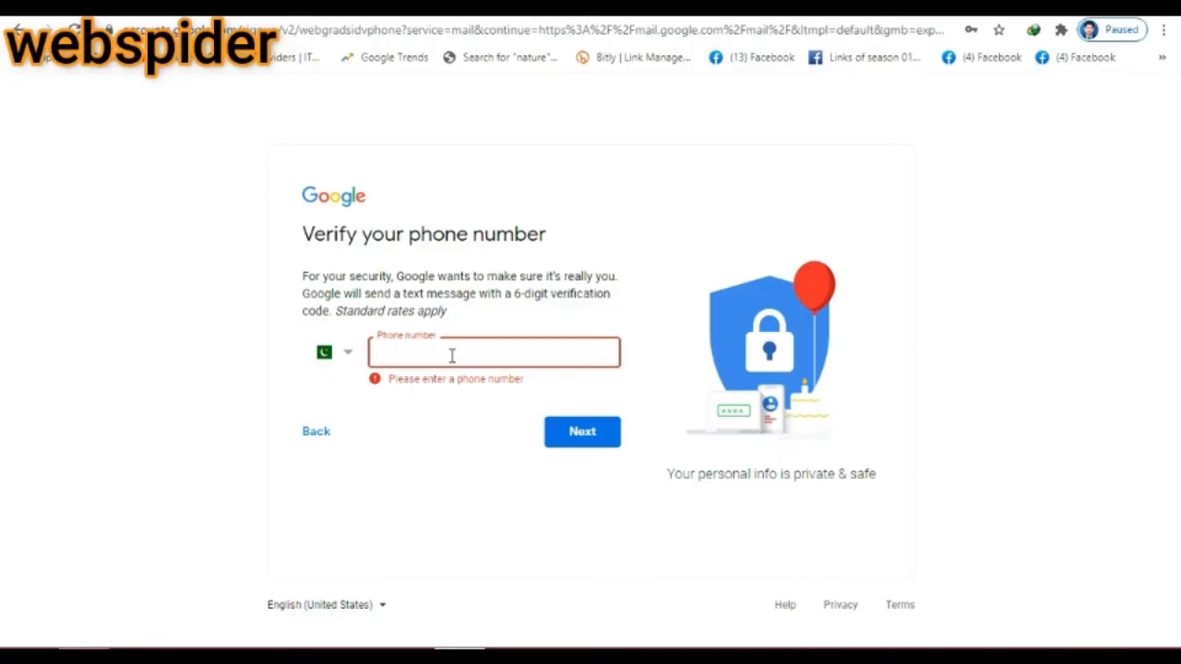
pyautogui.click(585, 442)
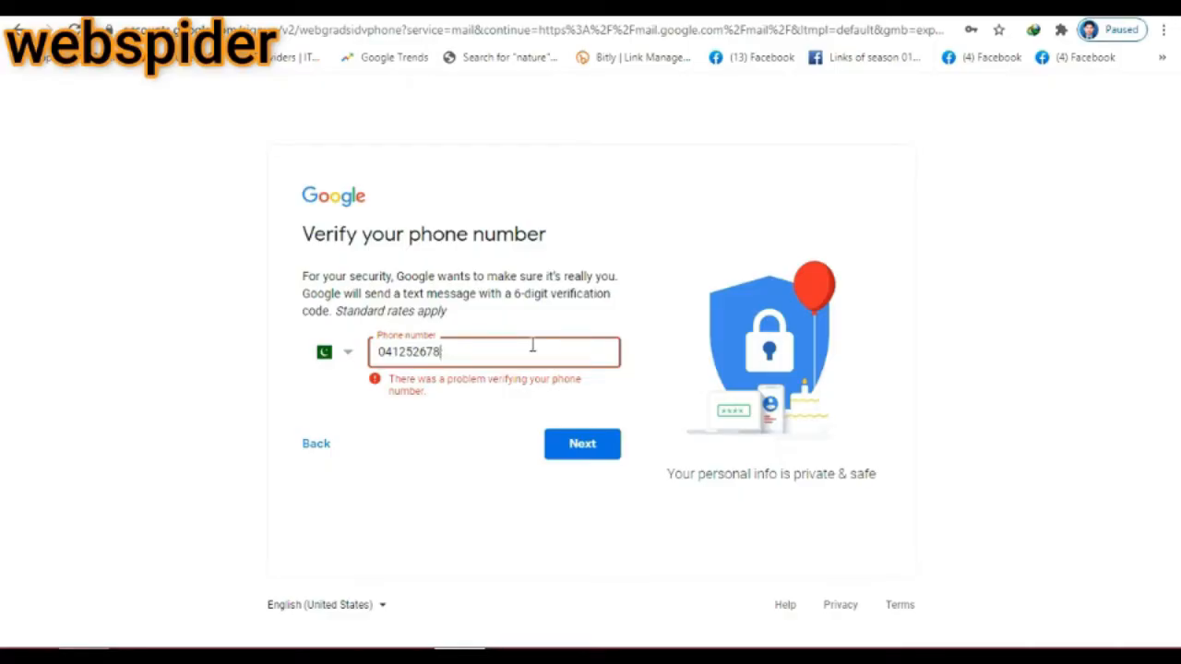
pyautogui.press('BackSpace')
pyautogui.press('BackSpace')
pyautogui.press('BackSpace')
pyautogui.press('BackSpace')
pyautogui.press('BackSpace')
pyautogui.press('BackSpace')
pyautogui.press('BackSpace')
pyautogui.press('BackSpace')
pyautogui.press('BackSpace')
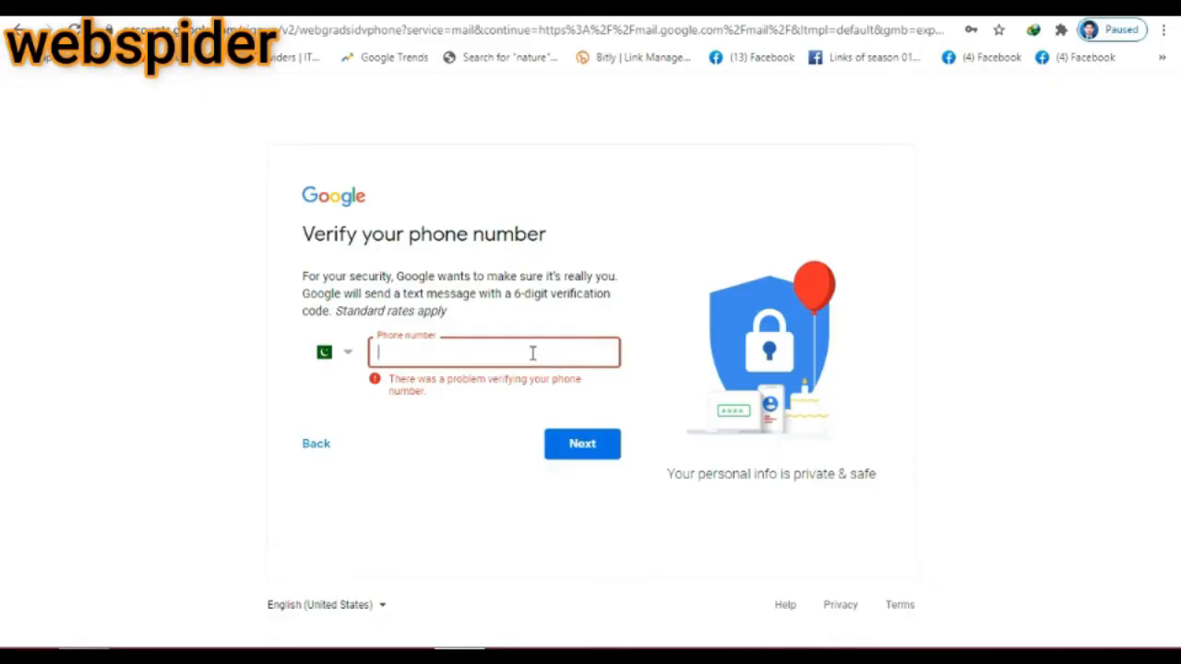
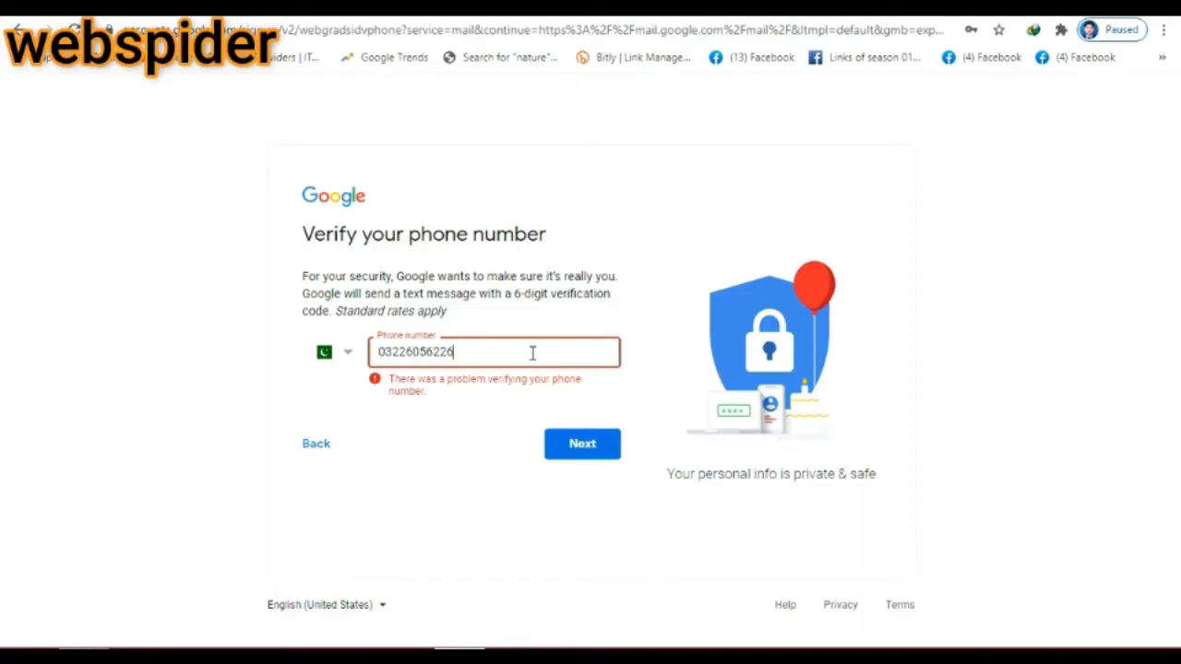
pyautogui.click(602, 444)
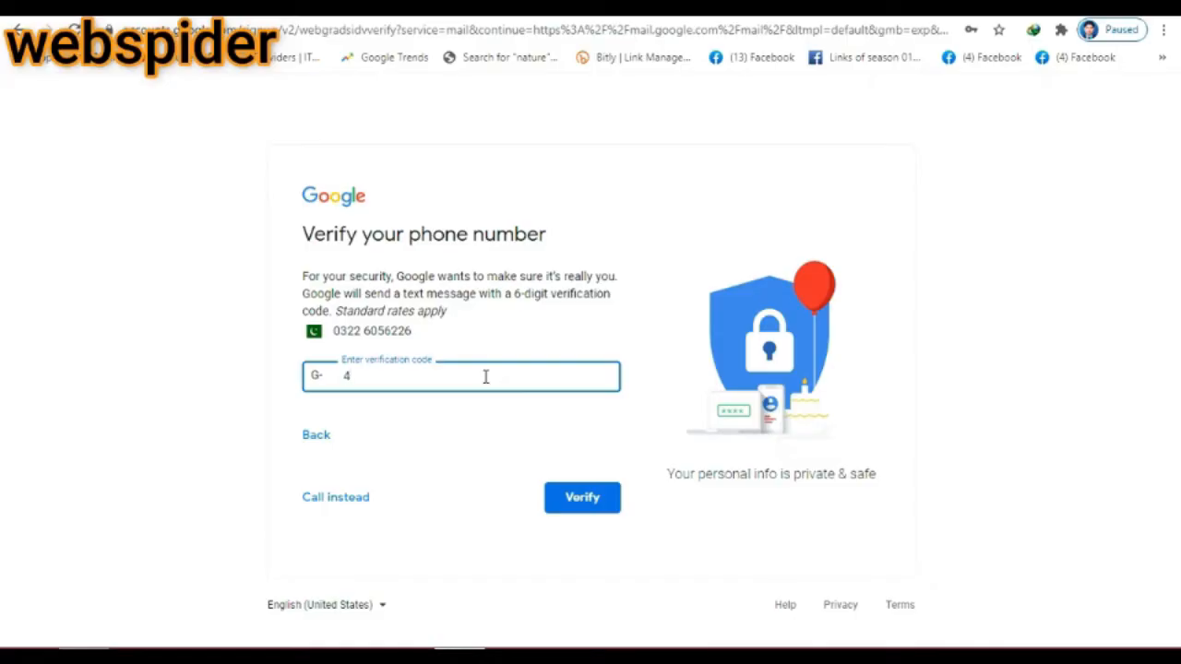
# - Enter the SMS verification code and verify the phone
pyautogui.click(579, 496)
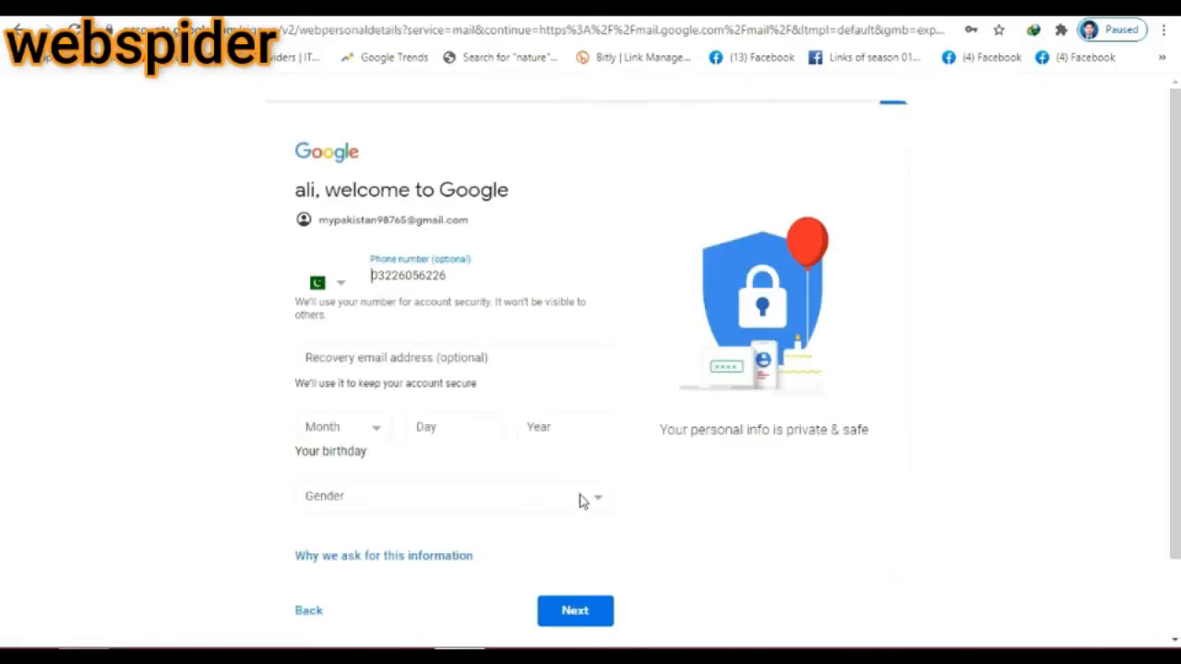
pyautogui.click(376, 430)
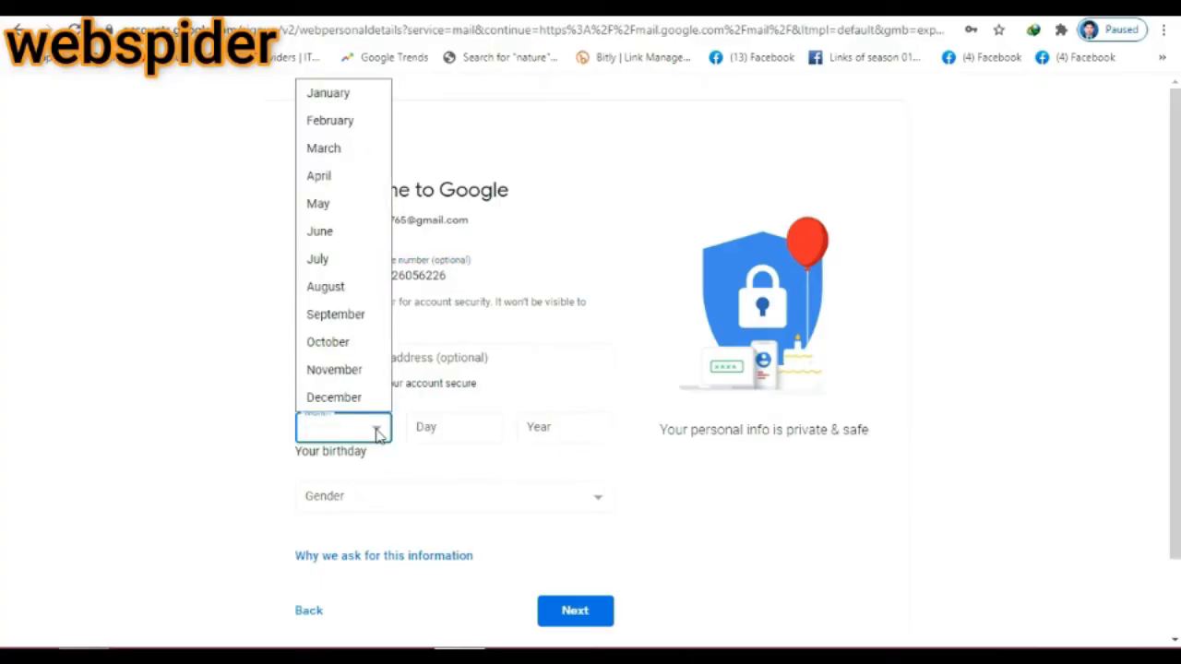
pyautogui.click(362, 380)
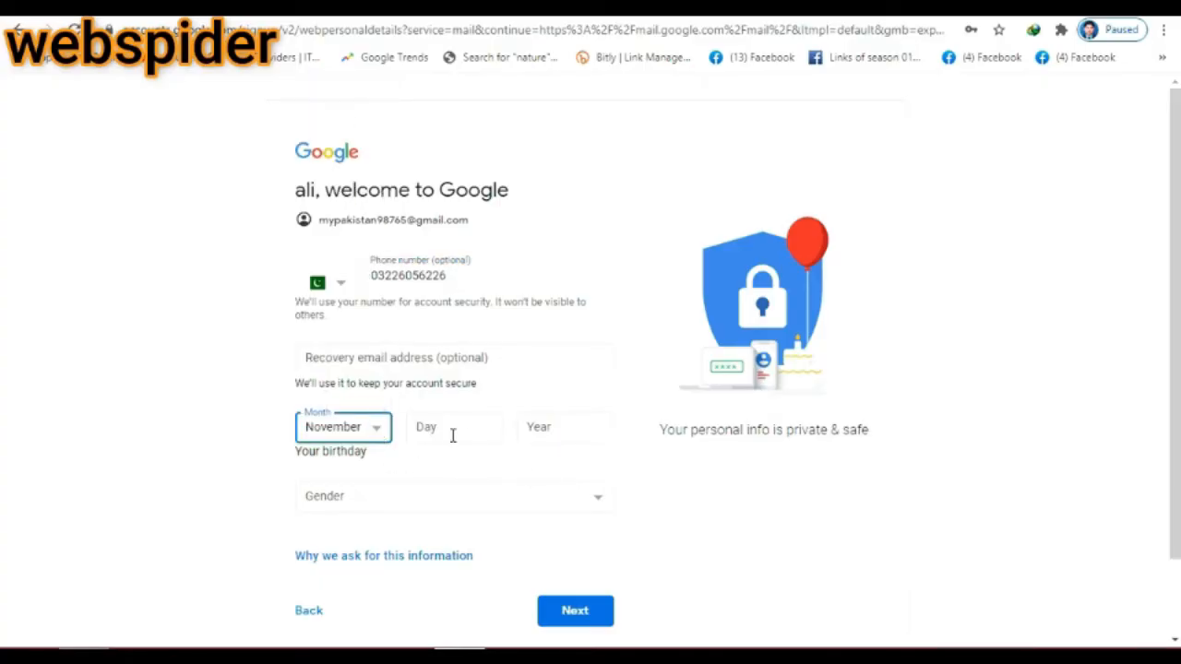
pyautogui.click(465, 434)
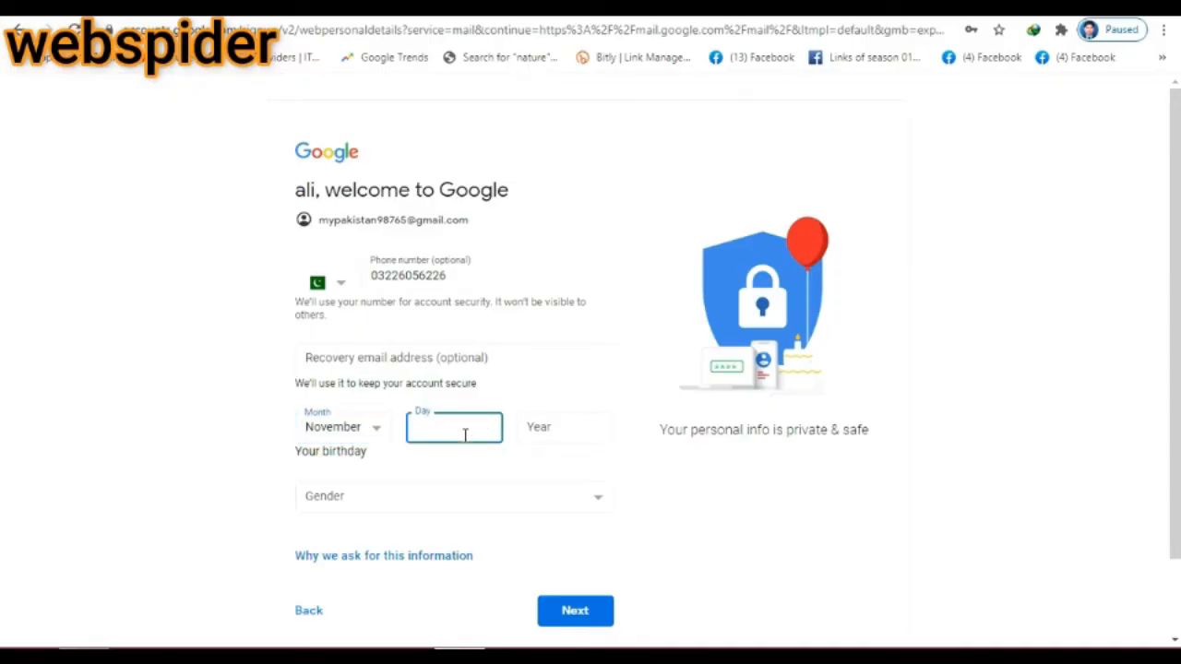
pyautogui.write('21')
pyautogui.click(550, 434)
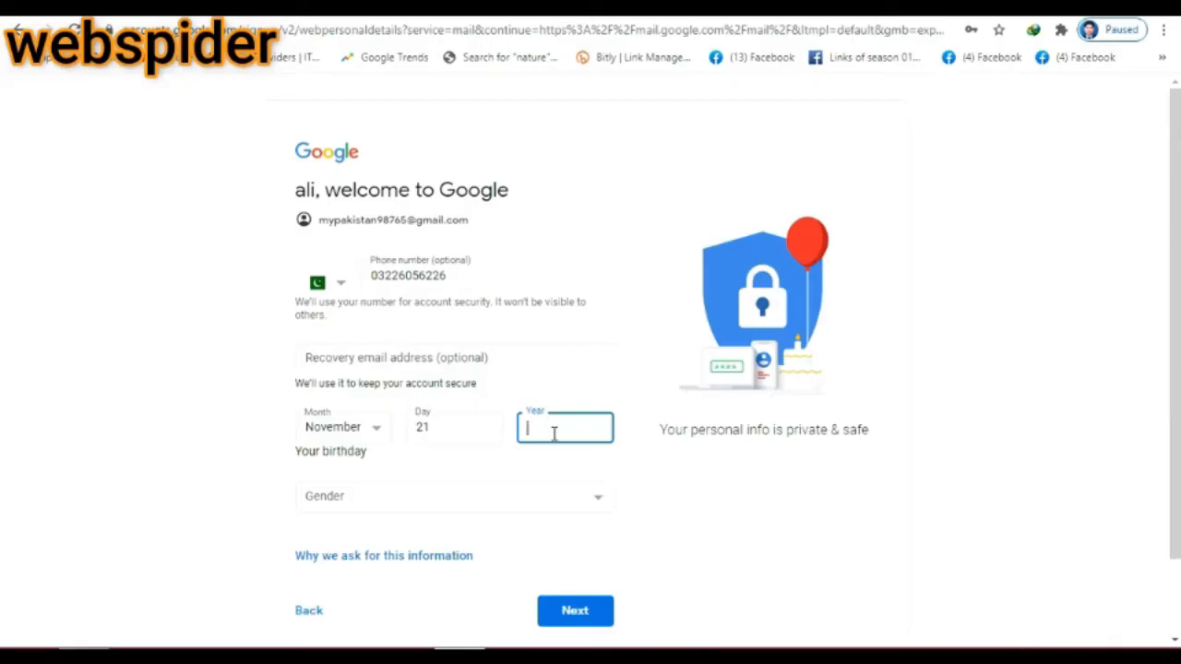
pyautogui.click(596, 500)
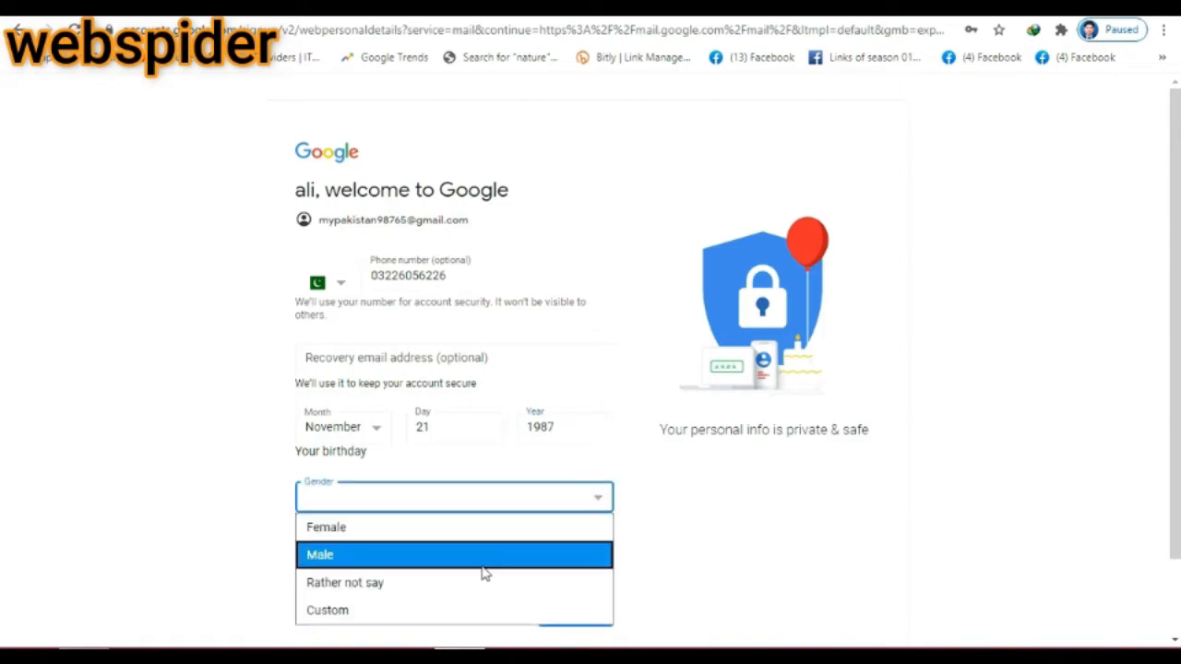
pyautogui.click(481, 567)
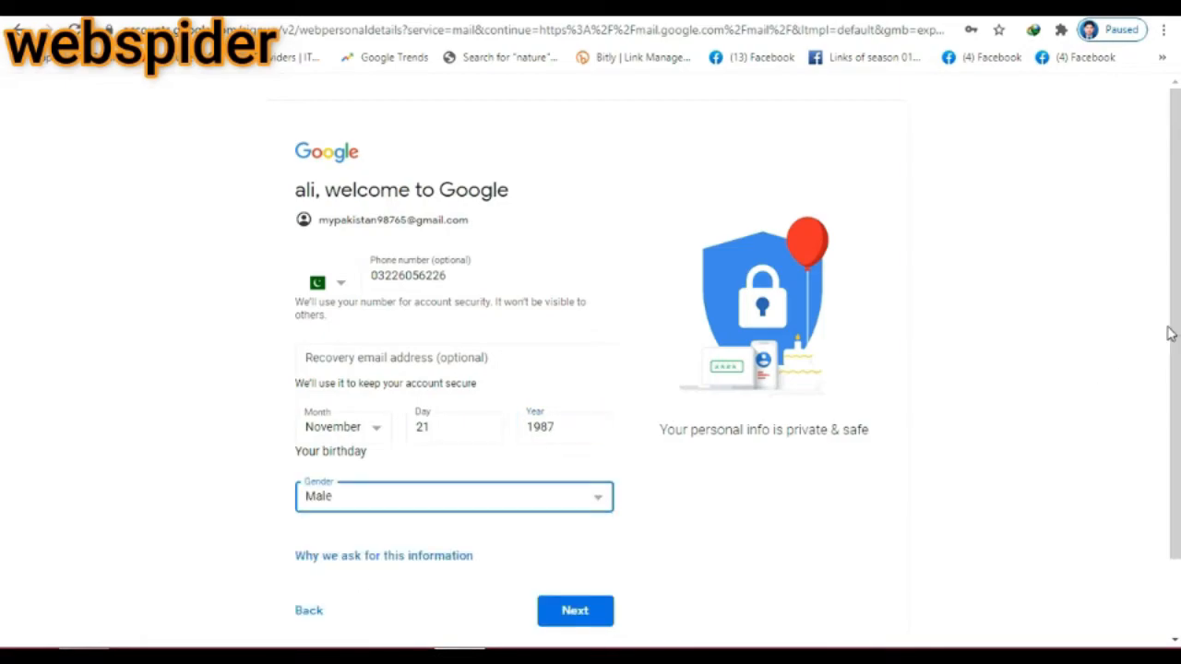
pyautogui.scroll(-1, 1043, 535)
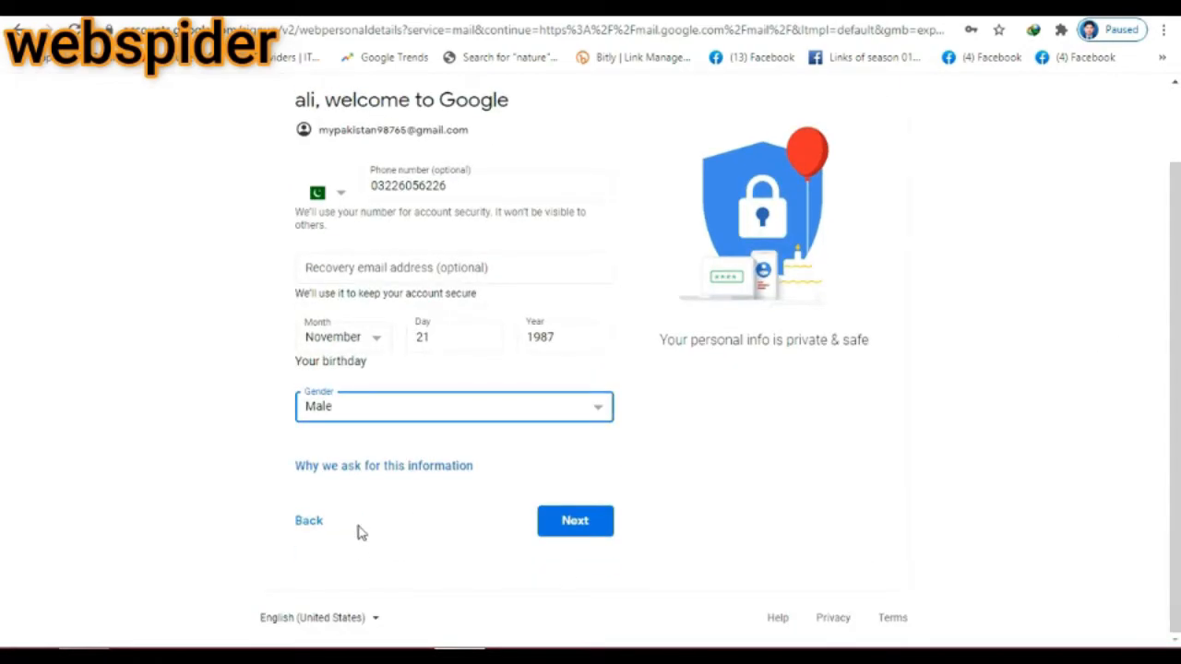
pyautogui.click(582, 526)
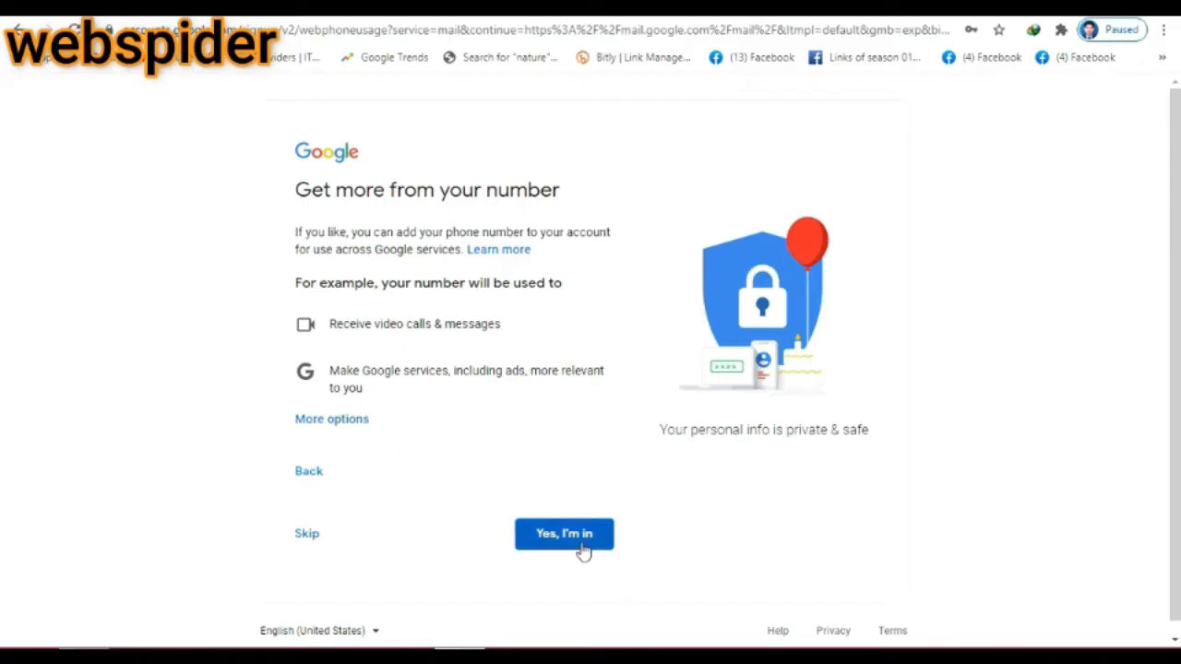
# - Skip adding the phone number and accept Google's Privacy and Terms
pyautogui.click(304, 539)
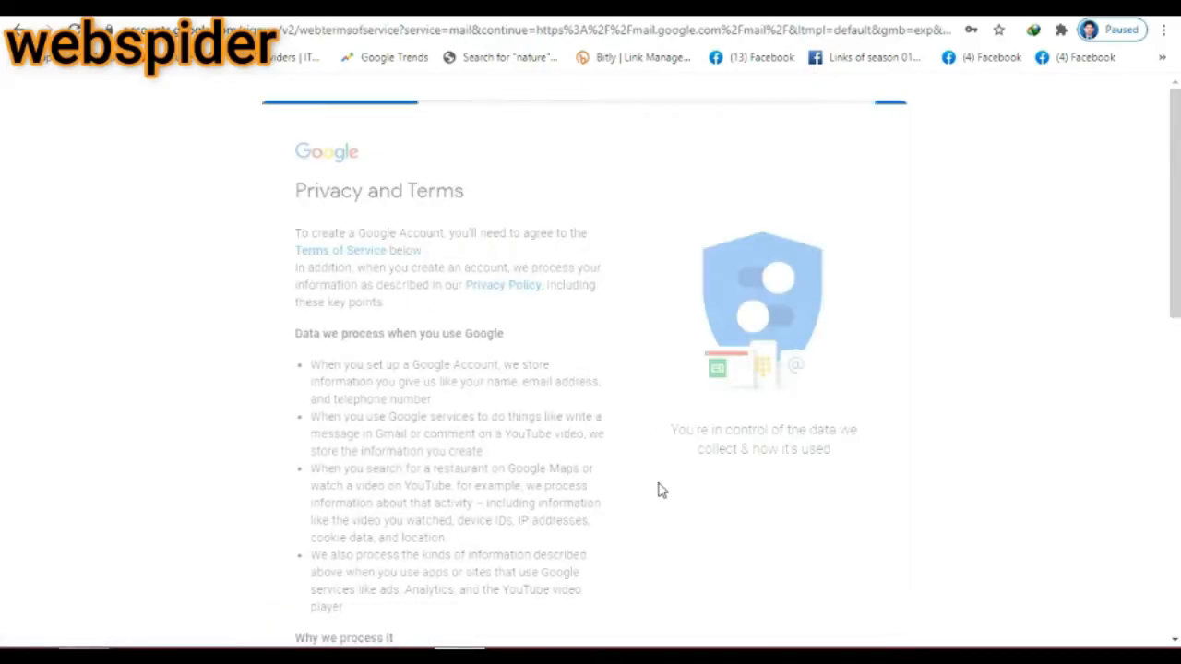
pyautogui.moveTo(1171, 271); pyautogui.dragTo(1173, 557)
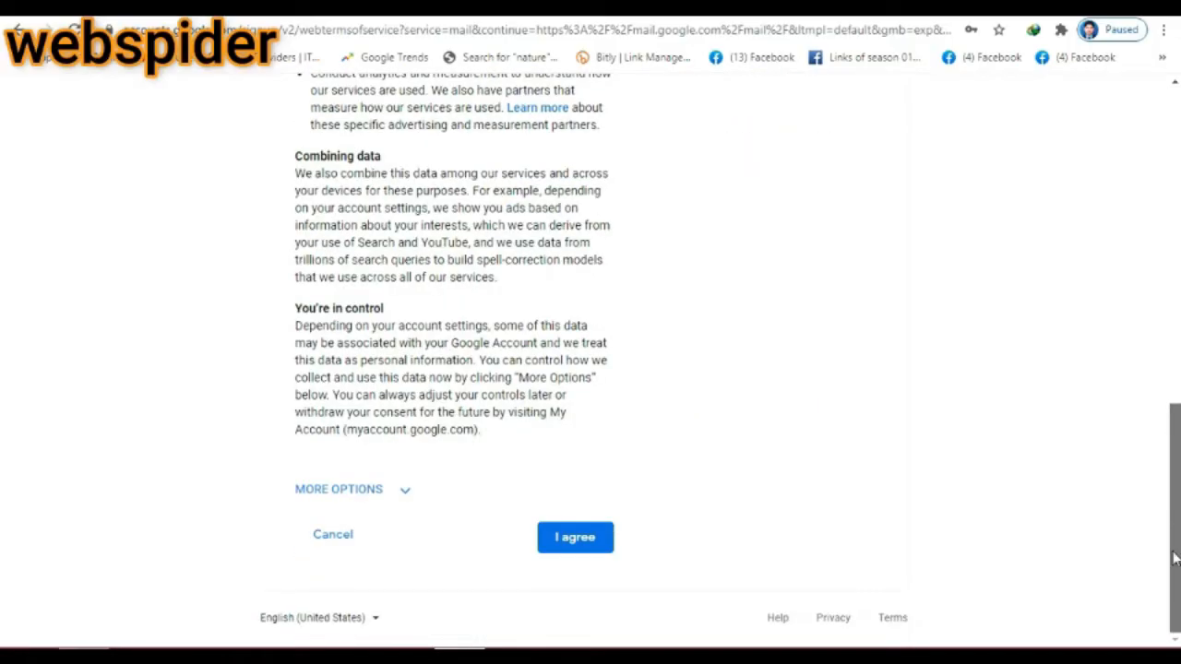
pyautogui.click(570, 556)
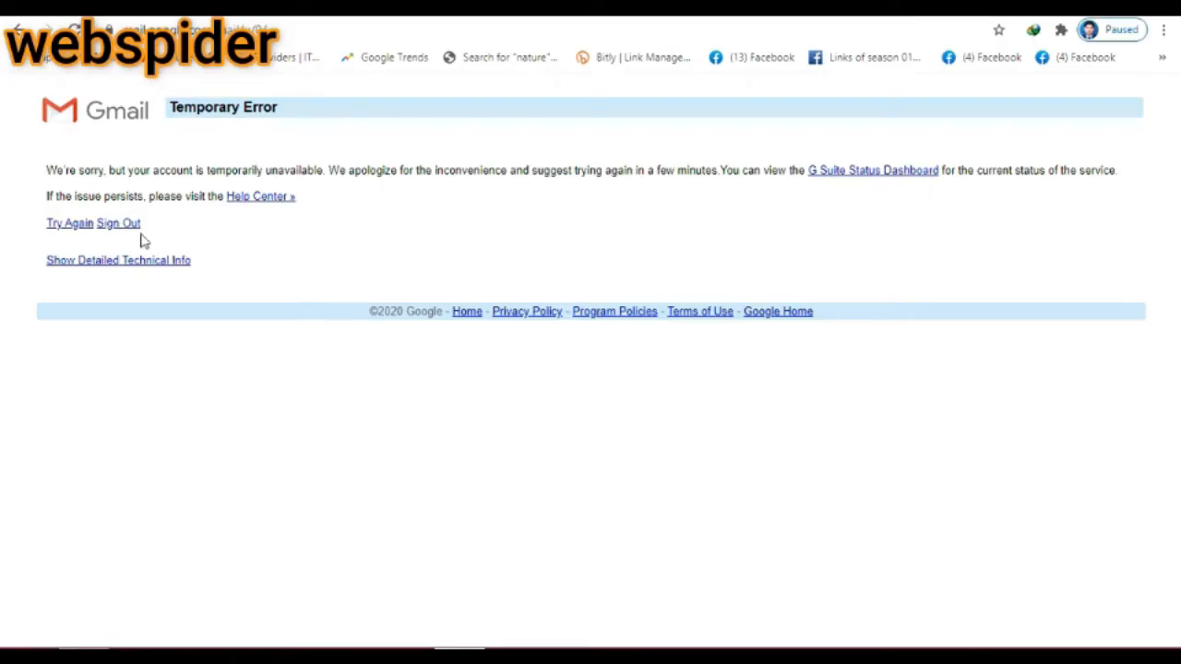
# - Reload the Gmail inbox and dismiss the Google Meet announcement
pyautogui.click(80, 233)
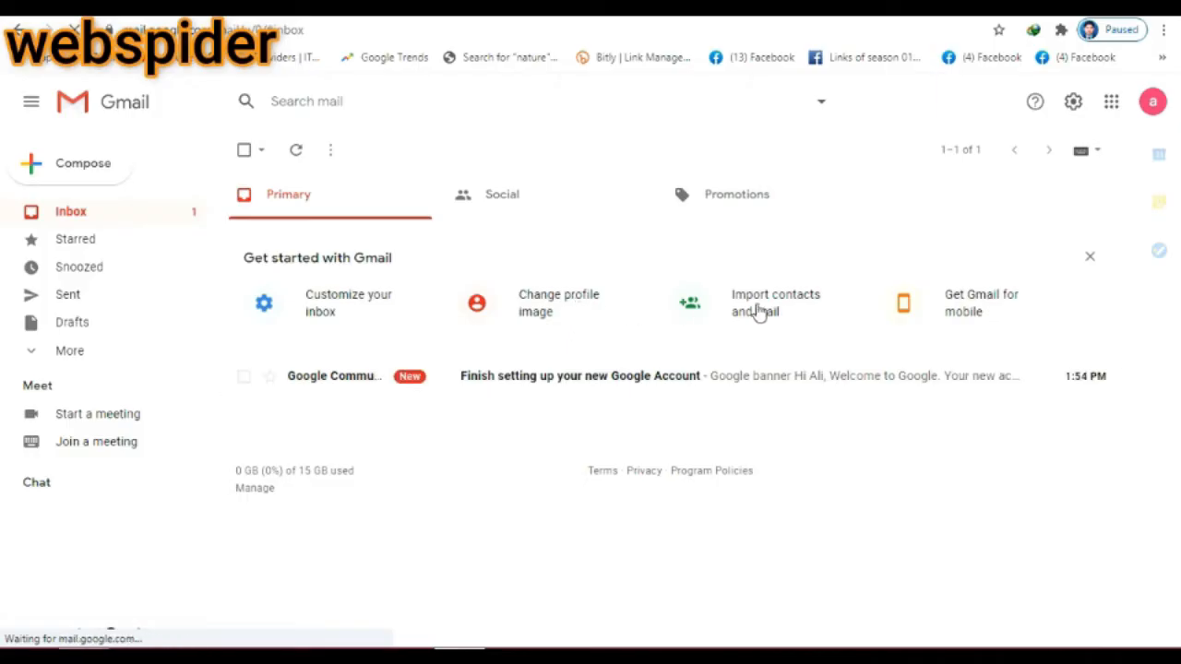
pyautogui.click(1011, 309)
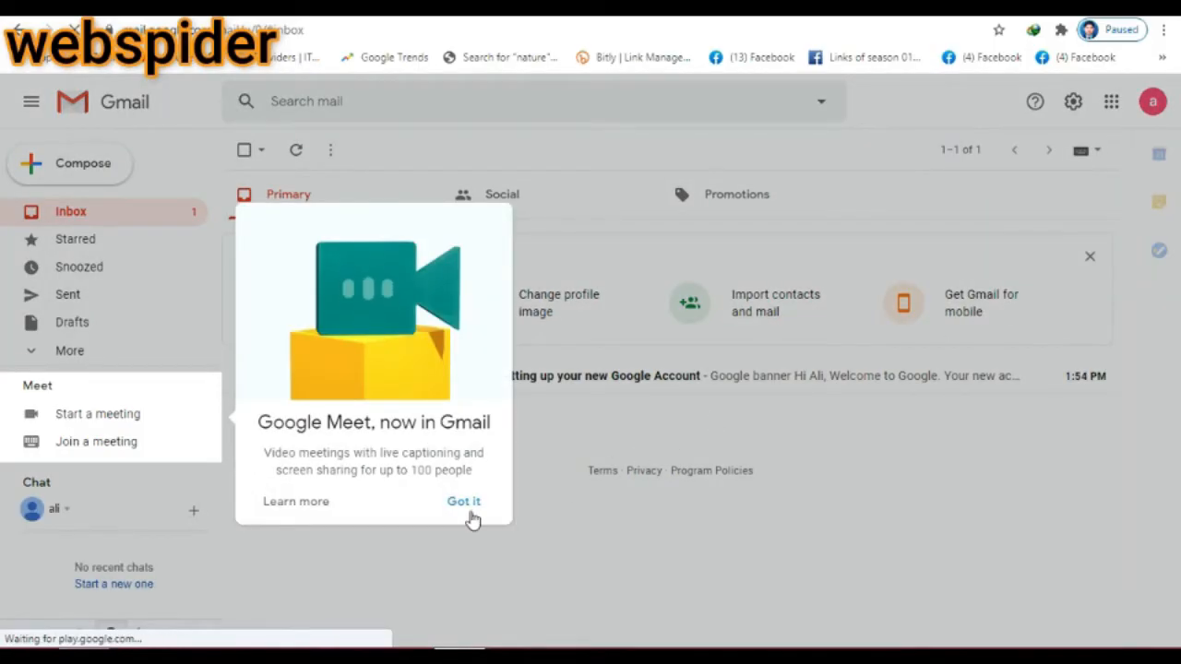
pyautogui.click(518, 508)
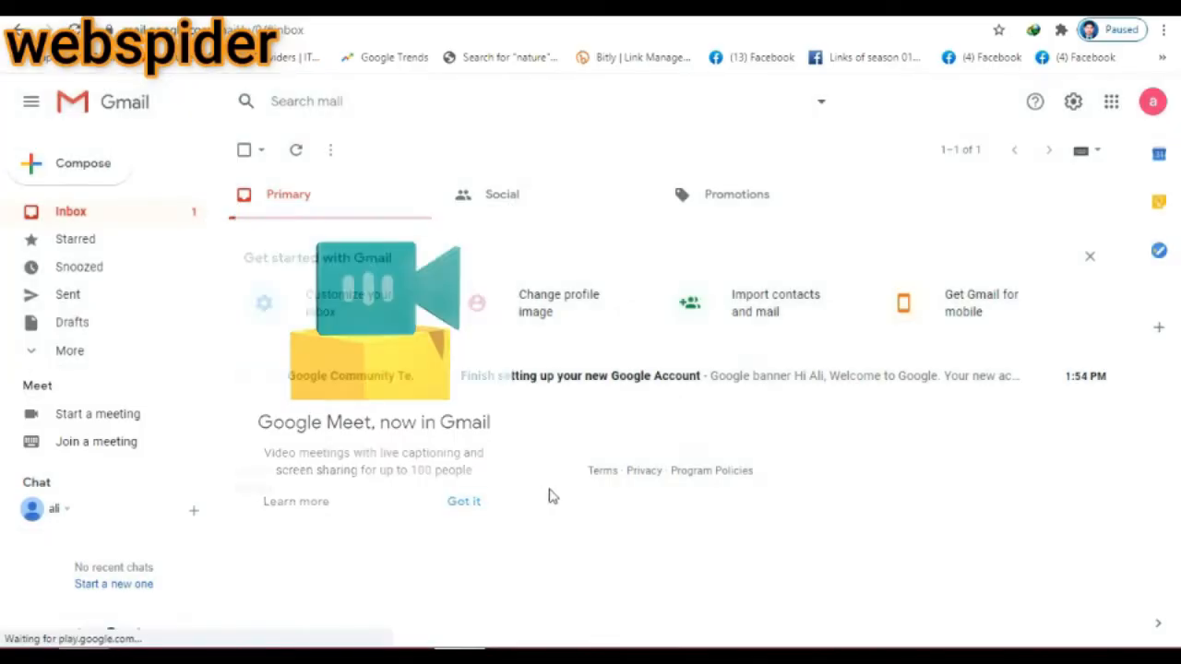
# - Copy the new account's email address from the account details panel, then close the panel
pyautogui.click(1153, 103)
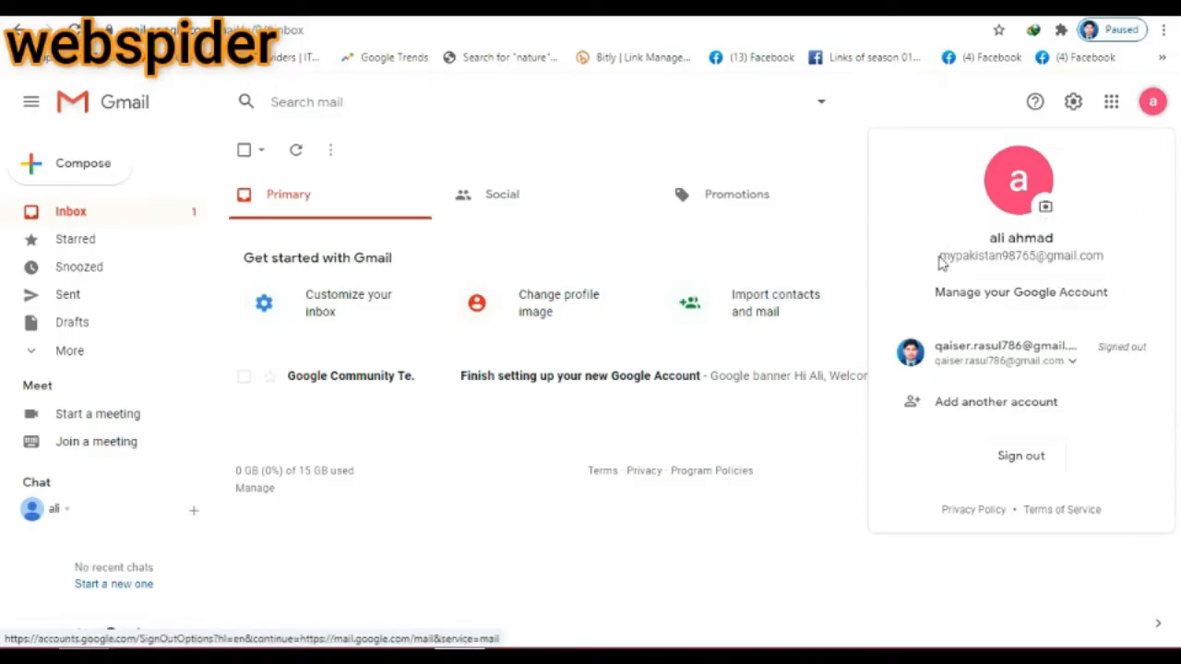
pyautogui.moveTo(939, 256); pyautogui.dragTo(1102, 271)
pyautogui.rightClick(1075, 262)
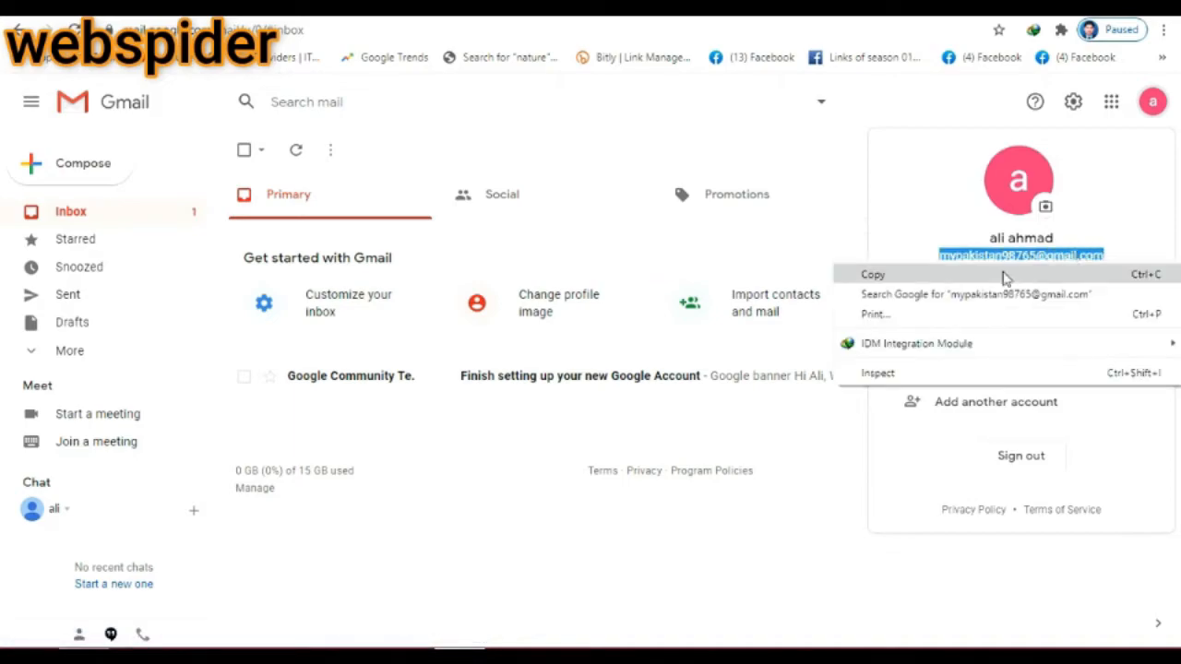
pyautogui.click(914, 274)
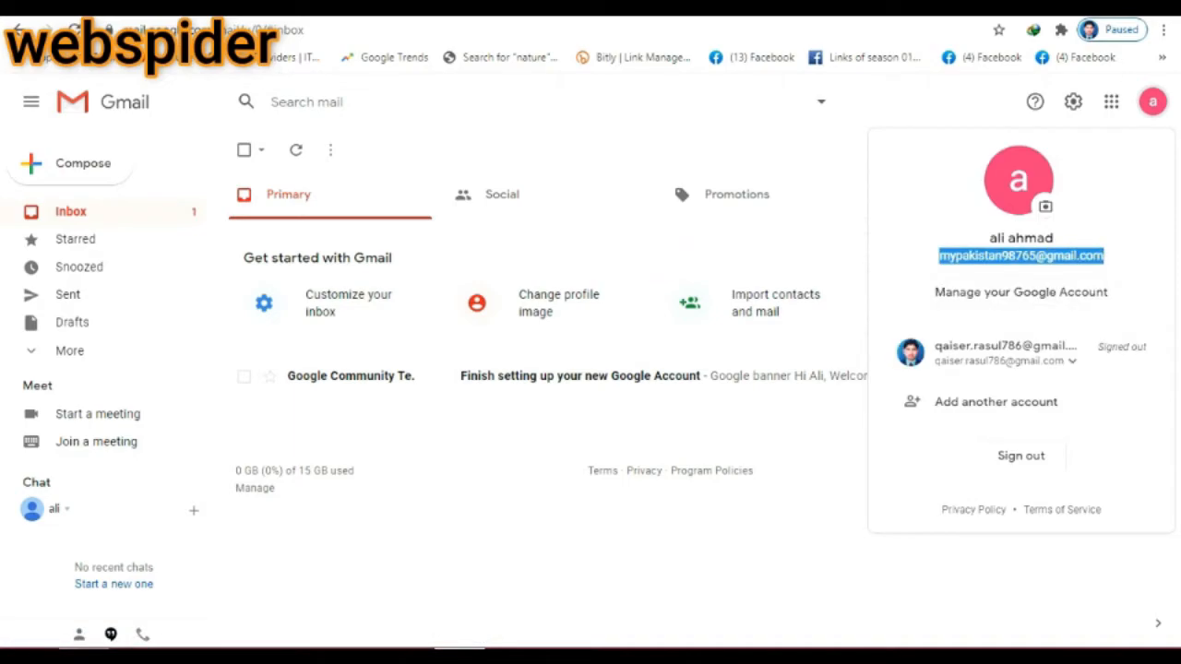
pyautogui.click(576, 441)
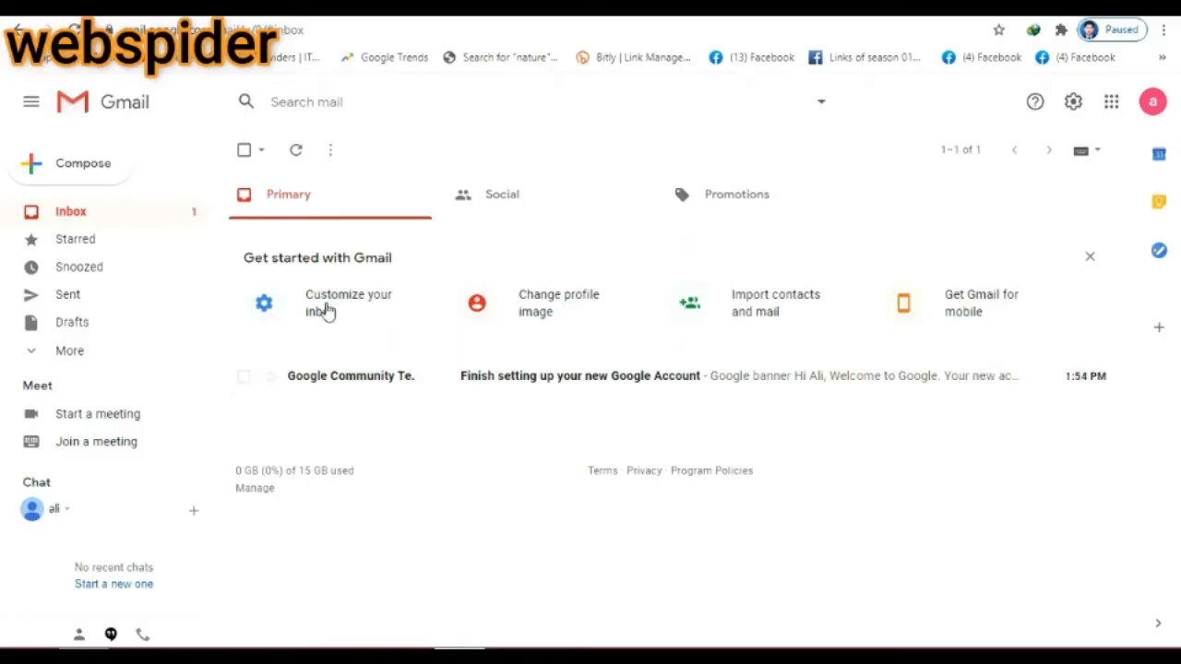
# - Read the 'Finish setting up your new Google Account' email, then scroll Quick settings to Inbox type
pyautogui.click(346, 386)
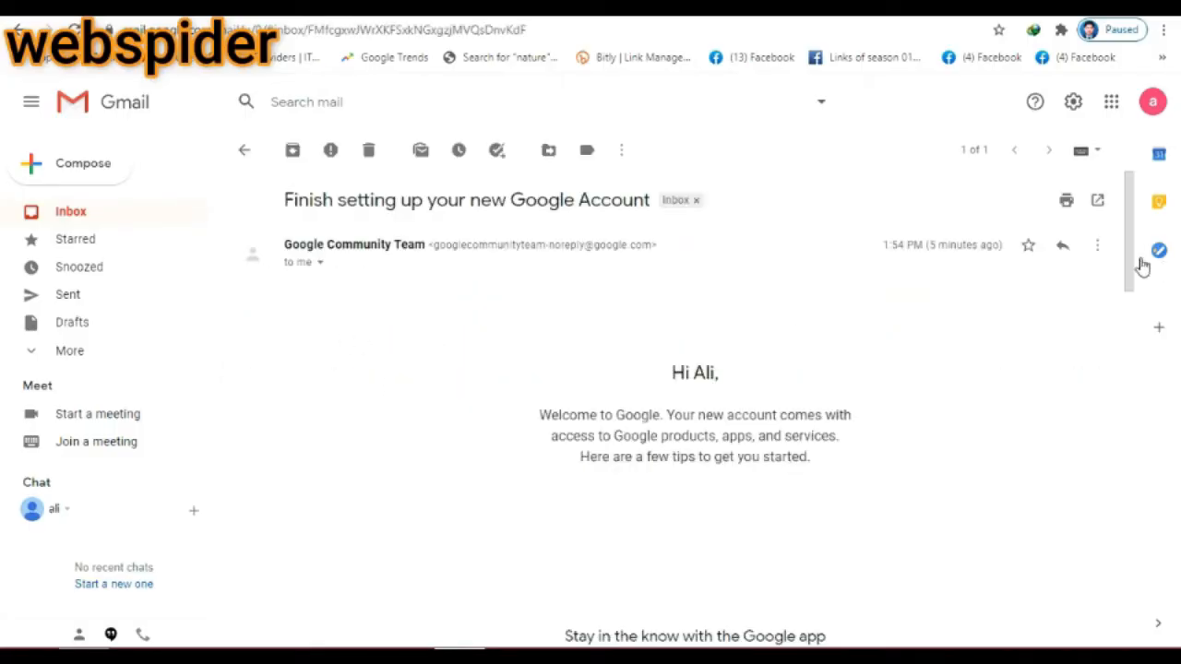
pyautogui.click(74, 221)
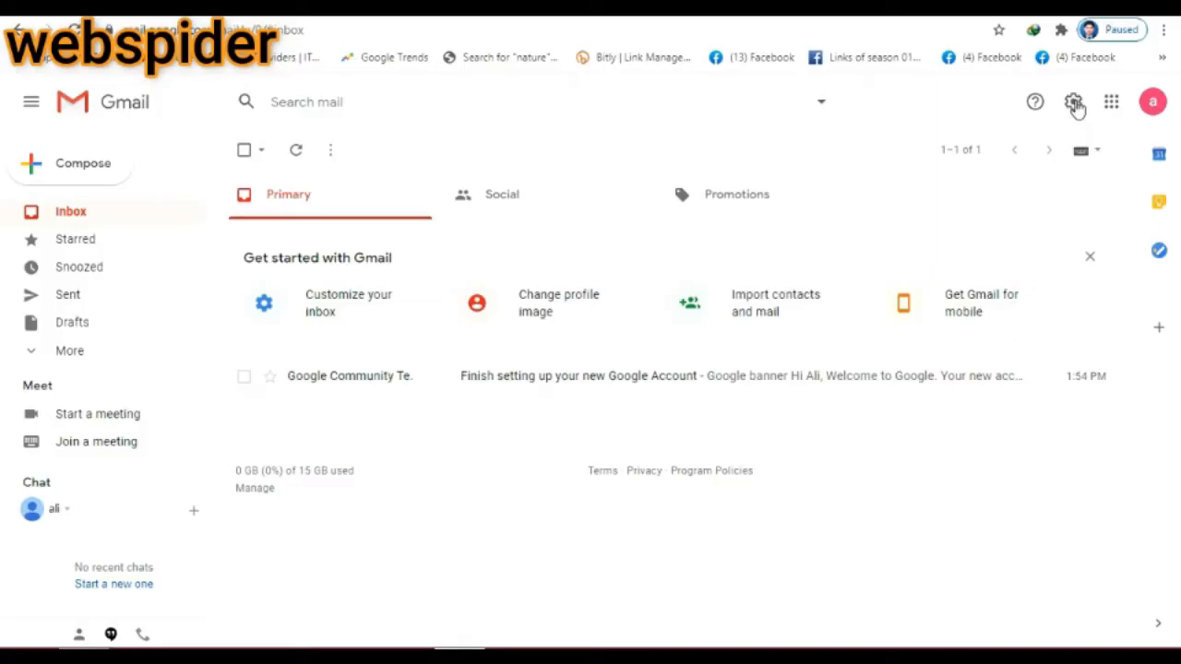
pyautogui.click(1075, 104)
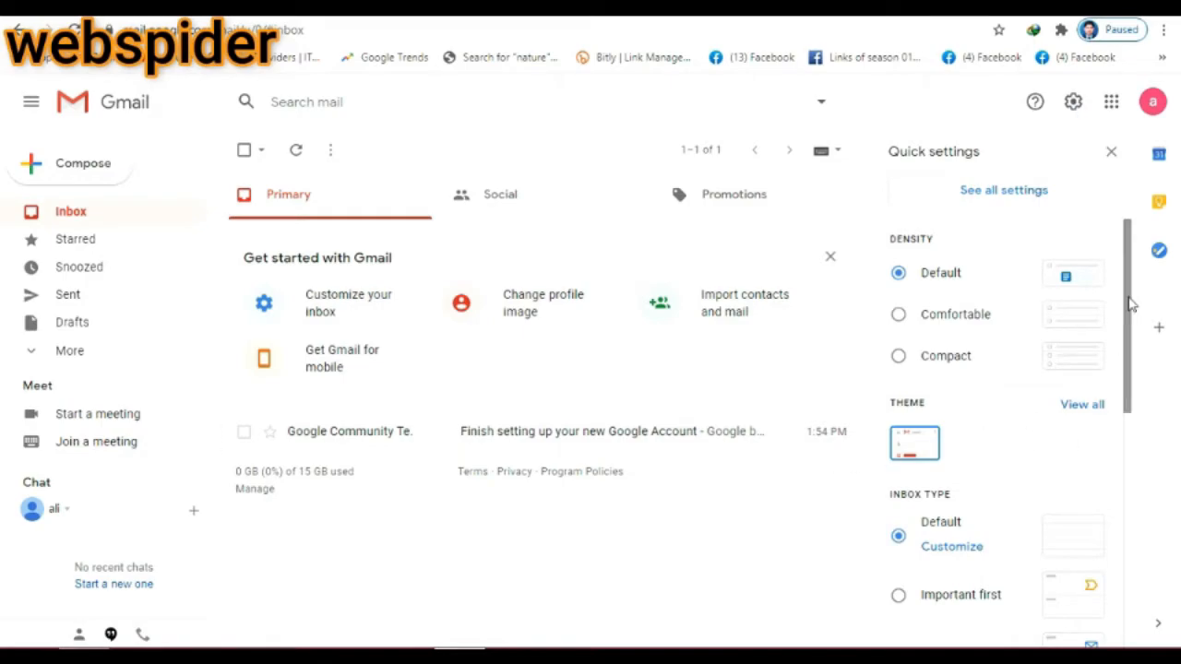
pyautogui.moveTo(1123, 311); pyautogui.dragTo(1119, 424)
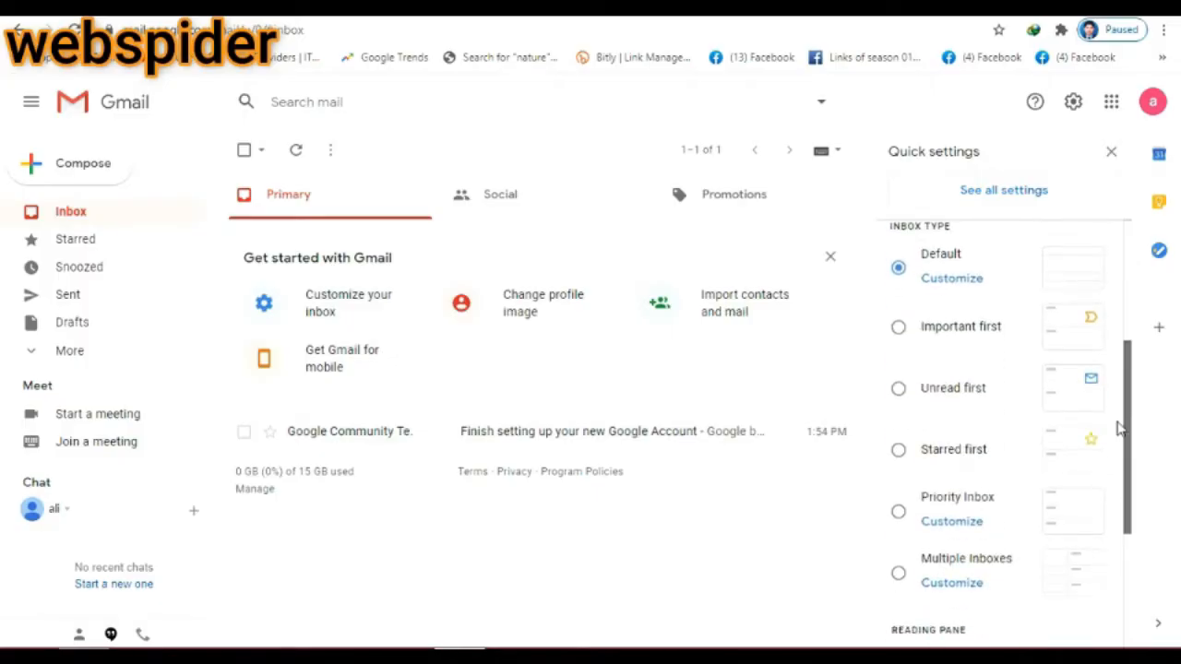
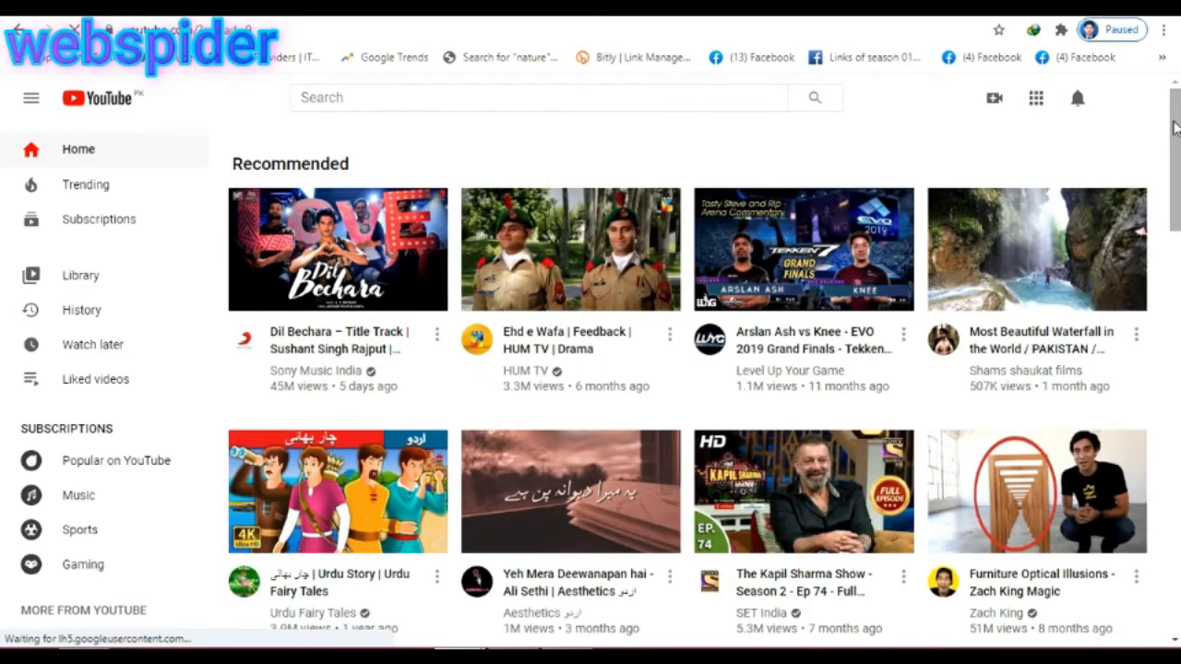
# - Scroll the YouTube home page and open the account menu from the top-right avatar
pyautogui.scroll(-3, 816, 288)
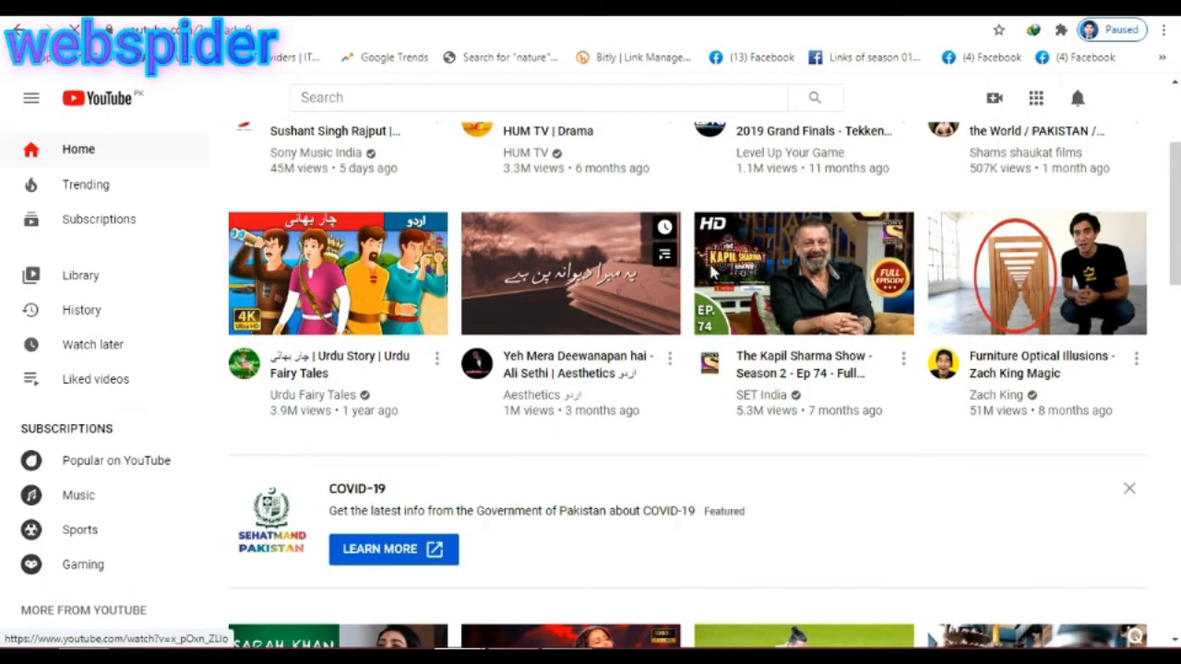
pyautogui.moveTo(1177, 203); pyautogui.dragTo(1176, 151)
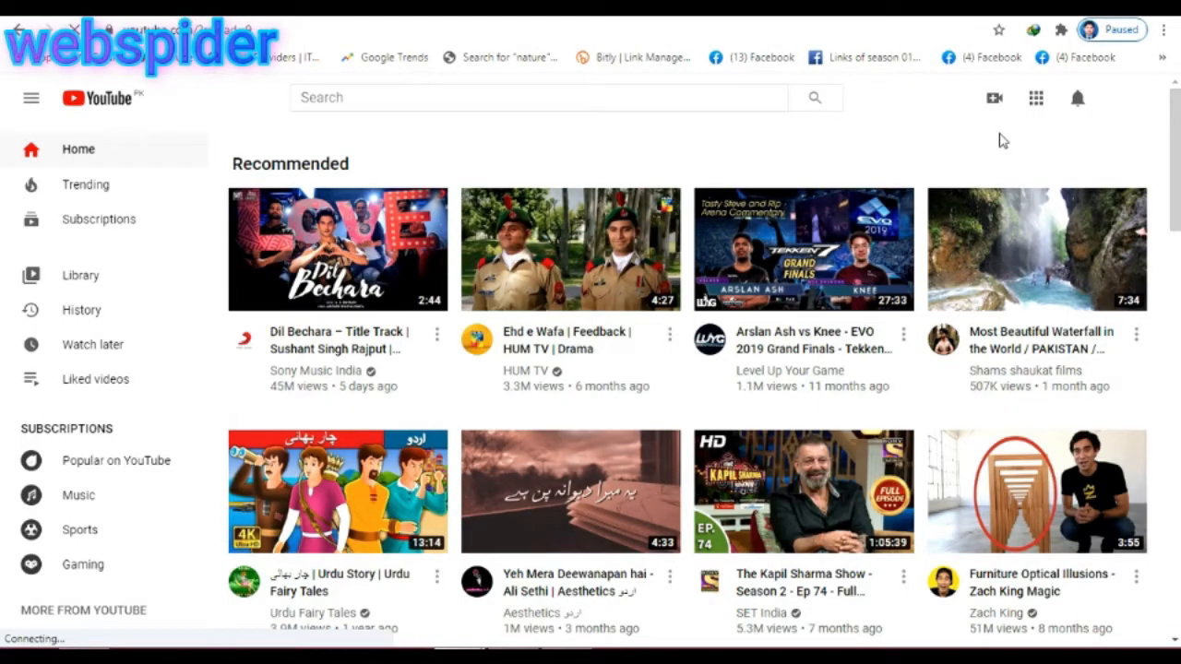
pyautogui.moveTo(1177, 156)
pyautogui.mouseDown()
pyautogui.moveTo(1177, 468)
pyautogui.moveTo(1169, 138)
pyautogui.mouseUp()
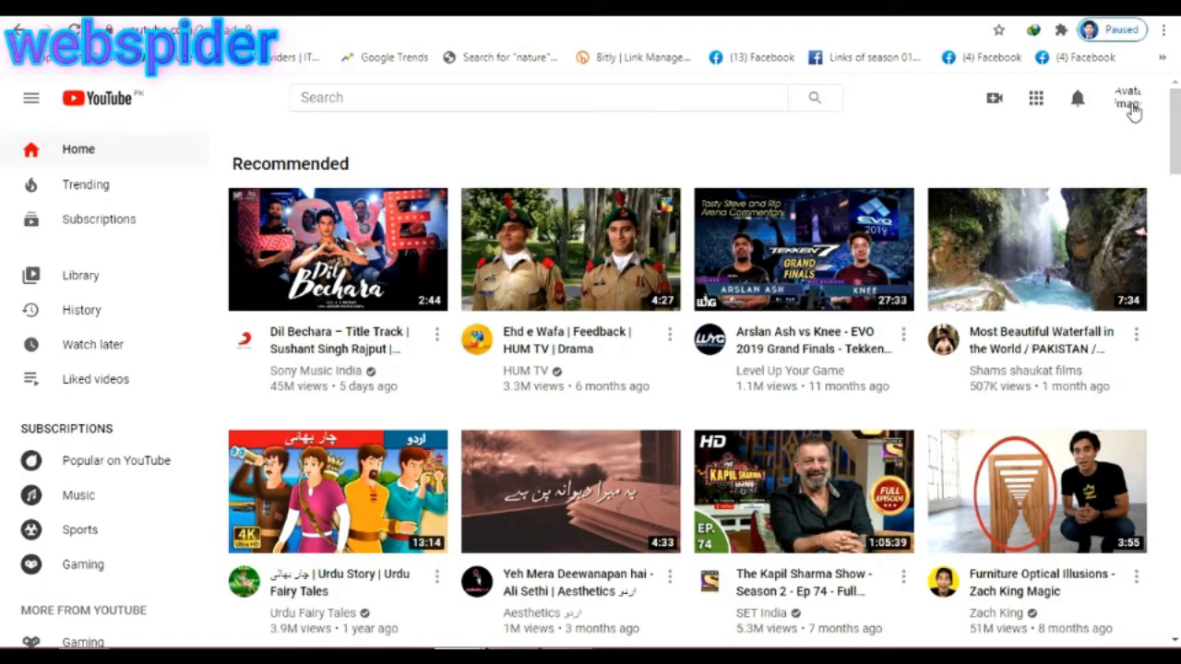
pyautogui.click(1129, 113)
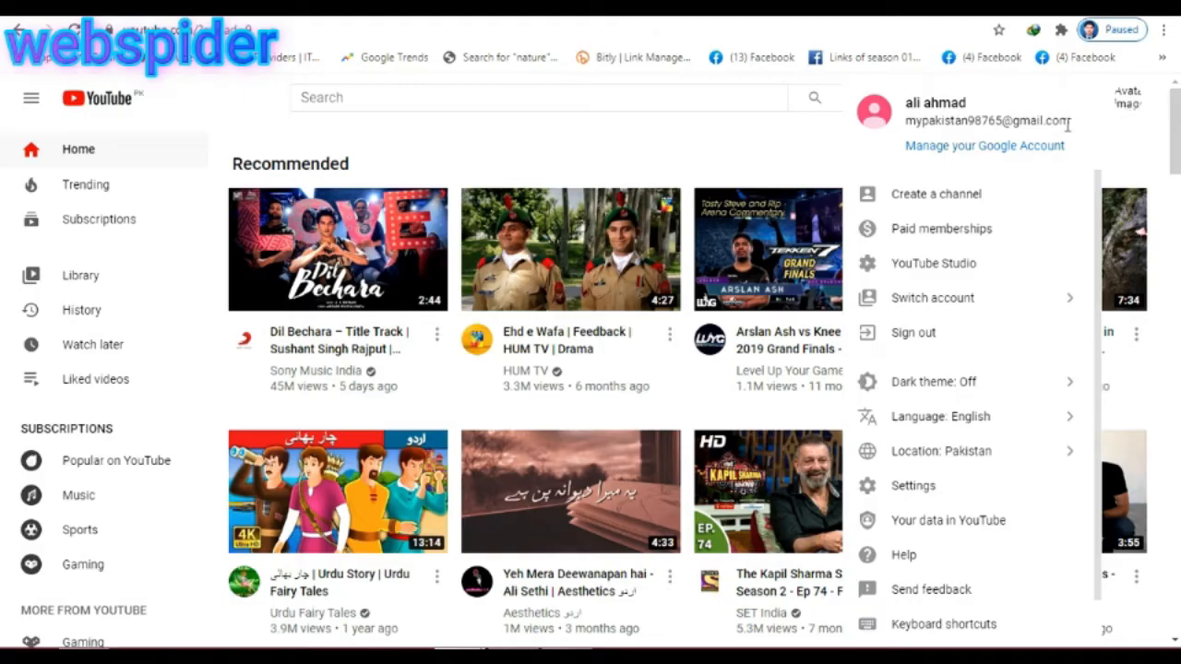
# - Create a channel with Get Started, choosing 'Use your name' for the Google account
pyautogui.click(955, 198)
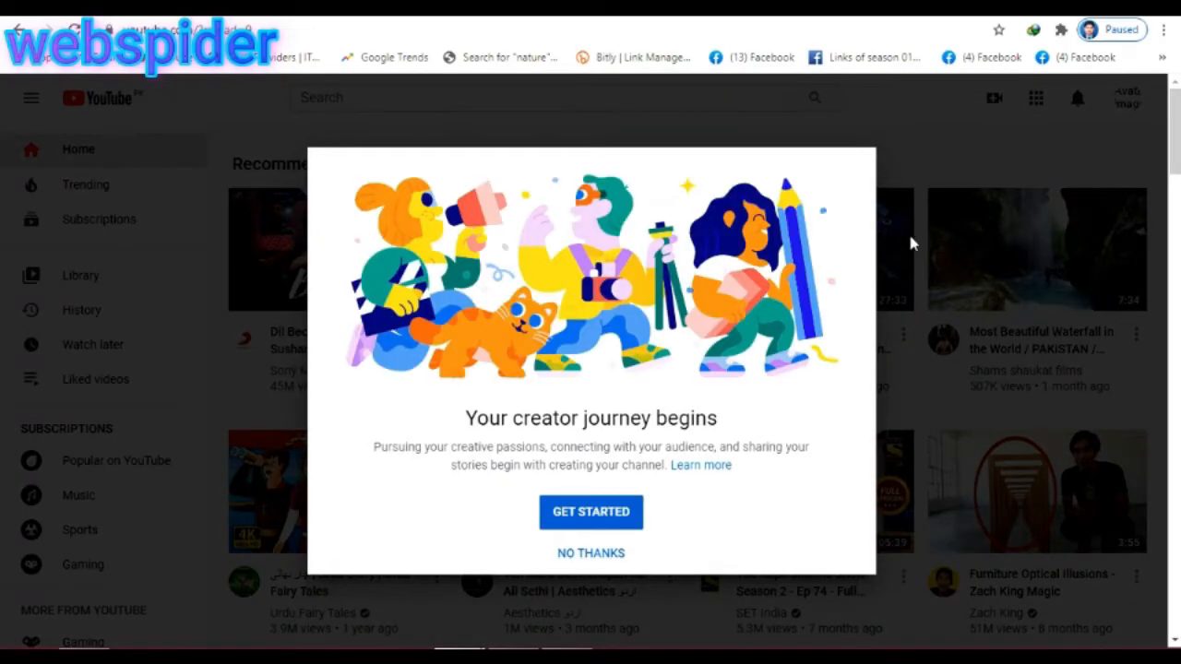
pyautogui.click(615, 523)
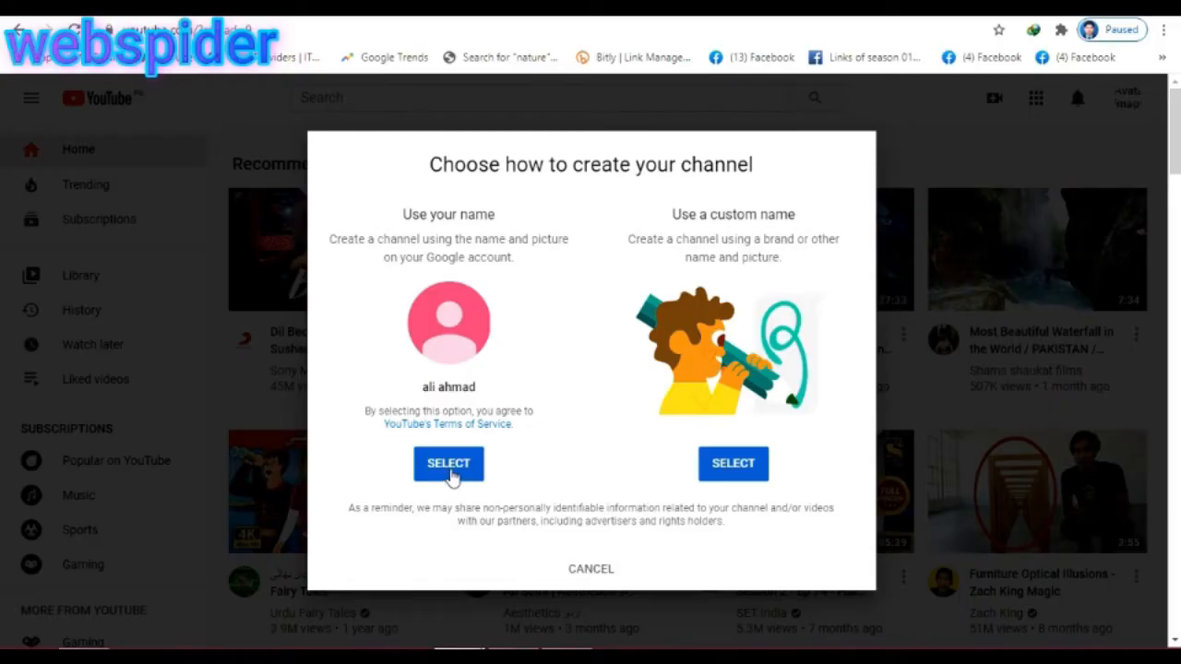
pyautogui.click(450, 466)
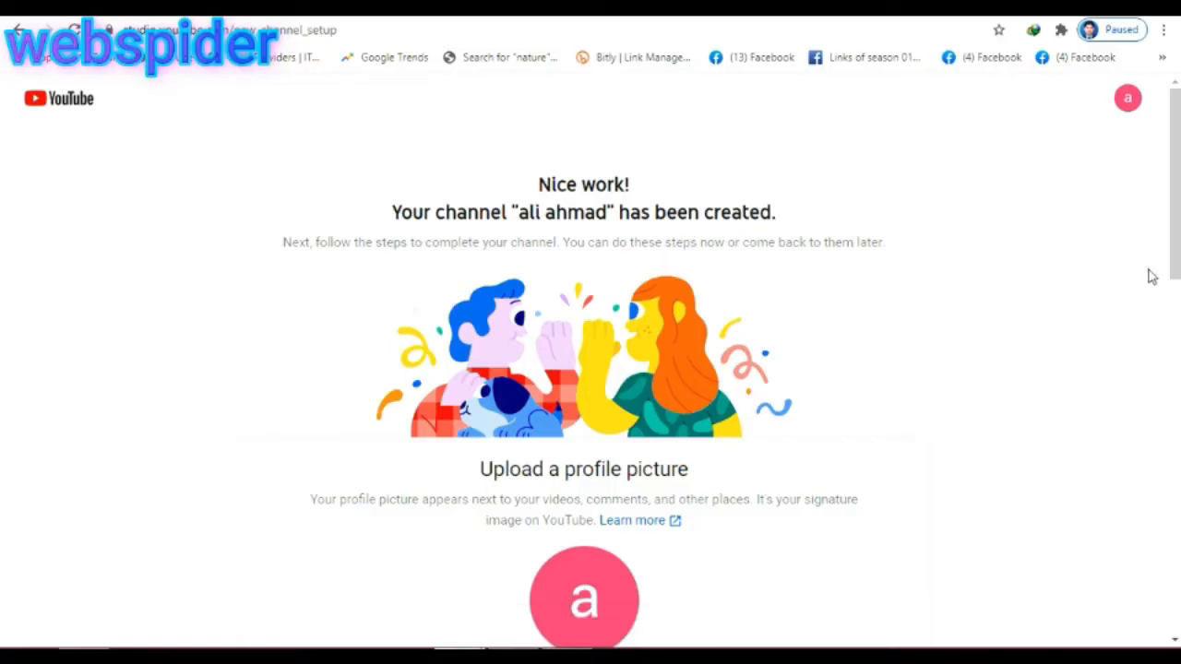
# - Upload the bird image from webspider channel > images as the channel's profile picture
pyautogui.scroll(-3, 1173, 226)
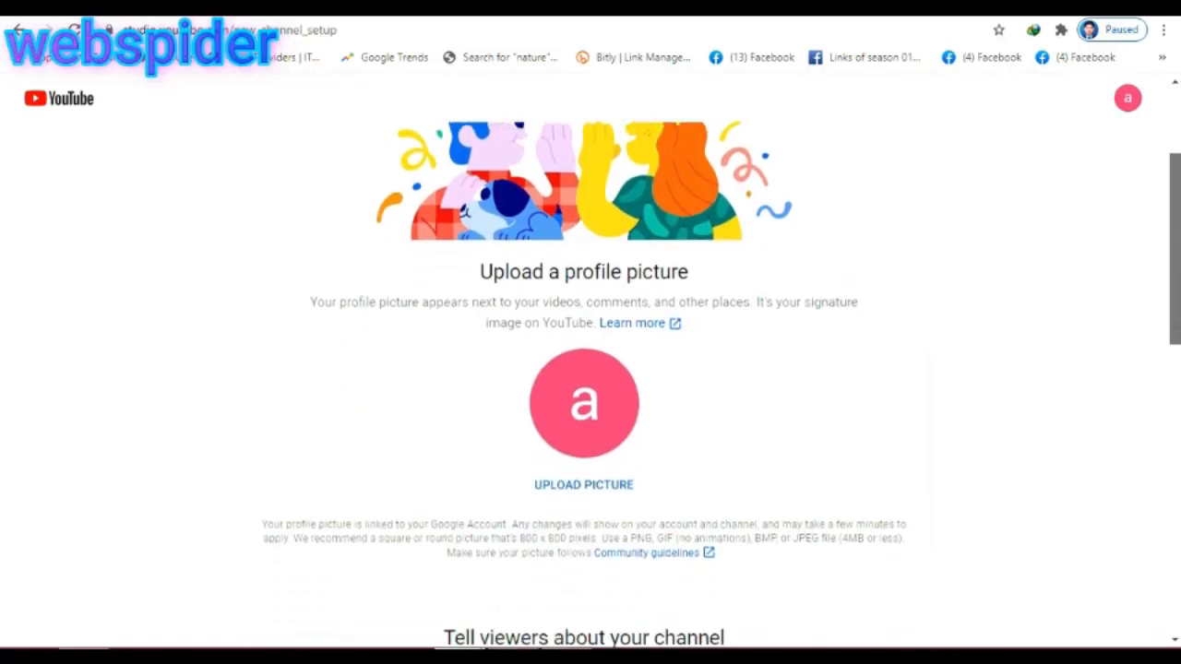
pyautogui.scroll(-1, 1174, 249)
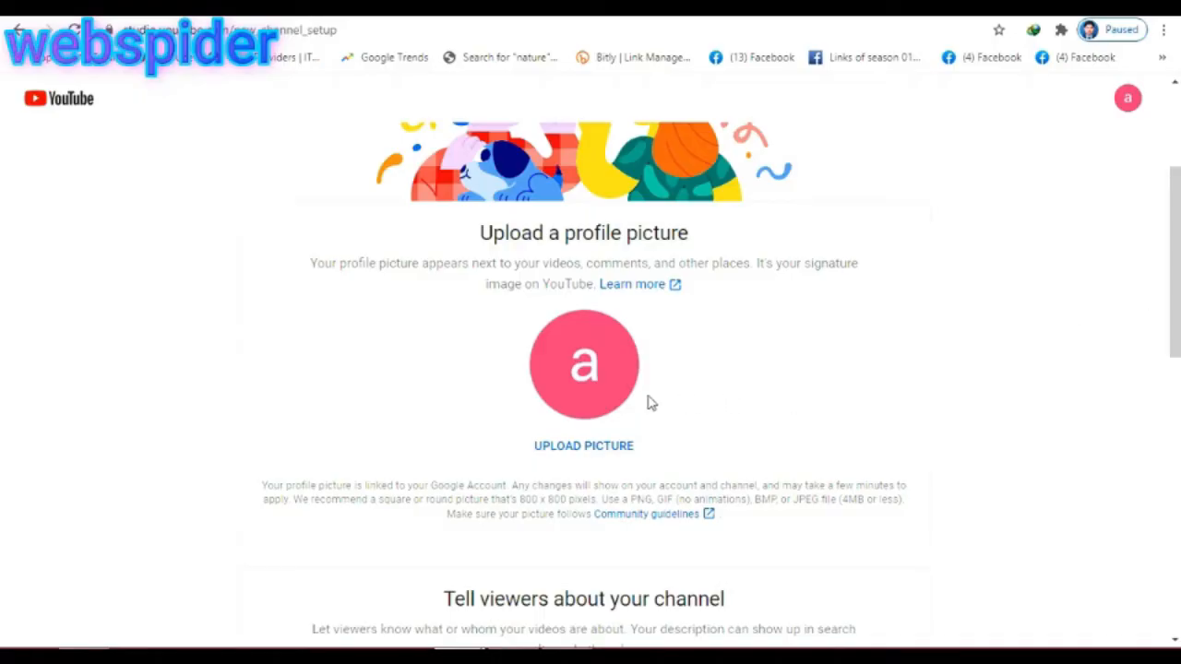
pyautogui.click(595, 373)
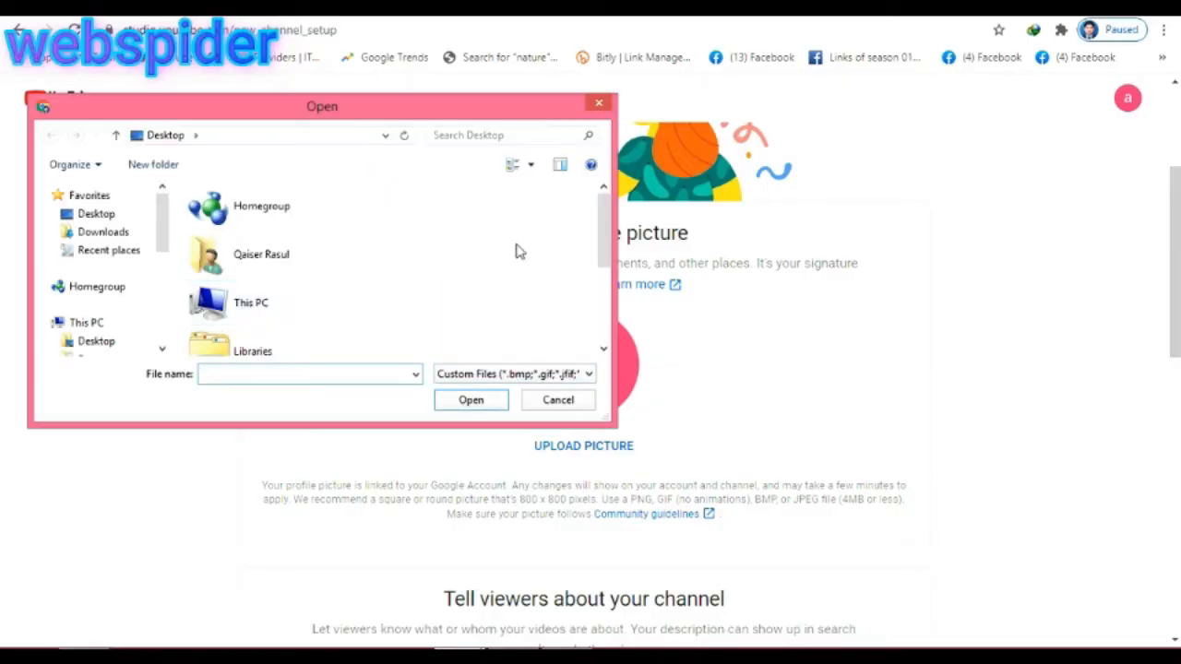
pyautogui.moveTo(604, 232); pyautogui.dragTo(604, 305)
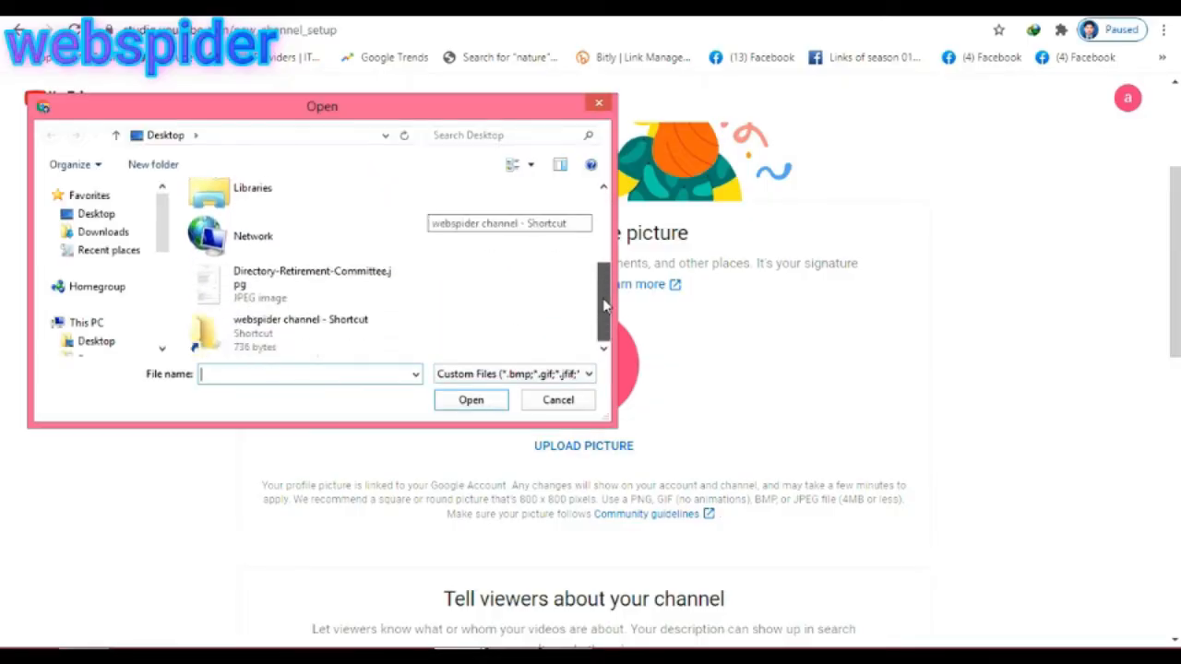
pyautogui.doubleClick(257, 332)
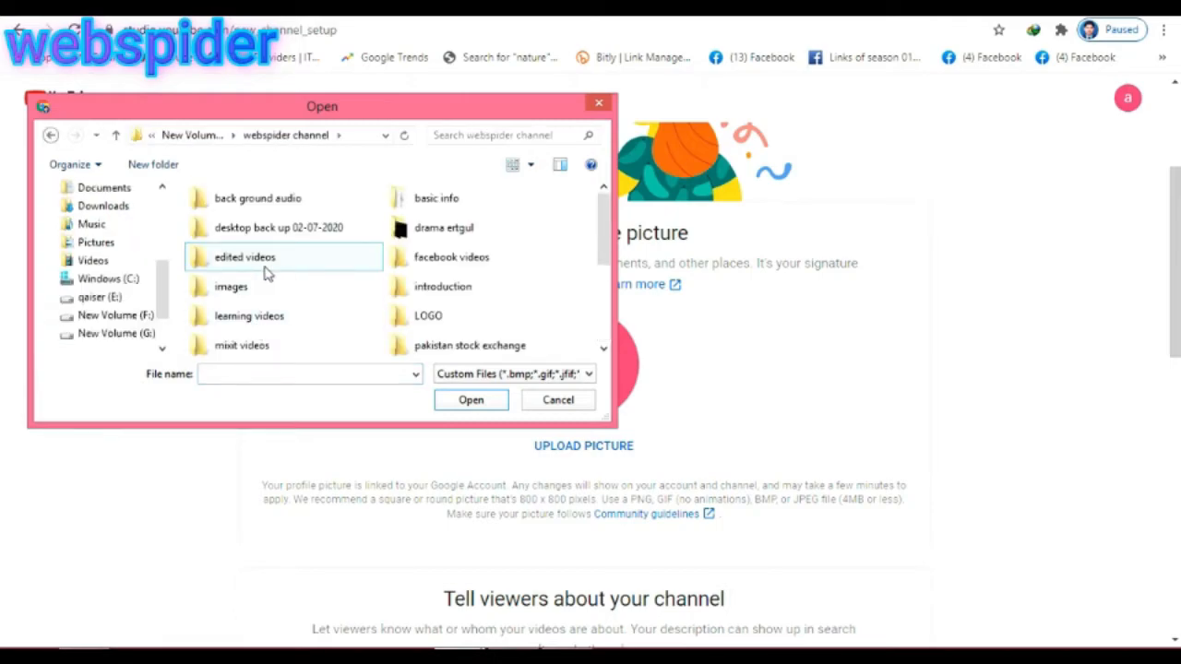
pyautogui.doubleClick(232, 287)
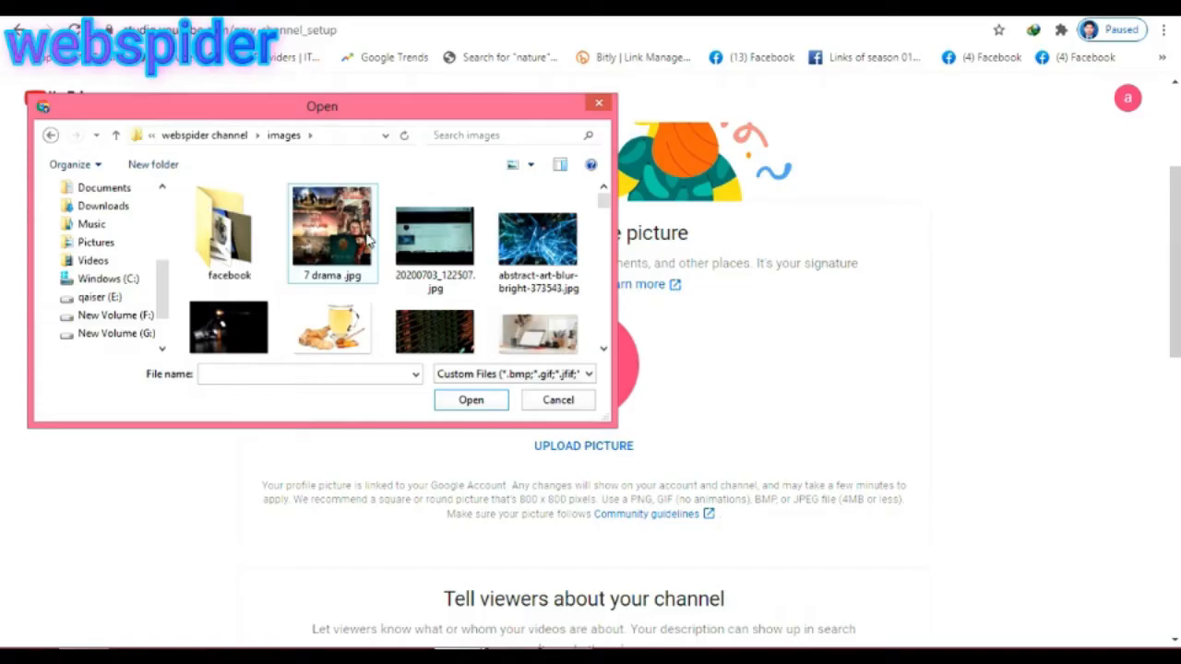
pyautogui.moveTo(604, 205); pyautogui.dragTo(605, 212)
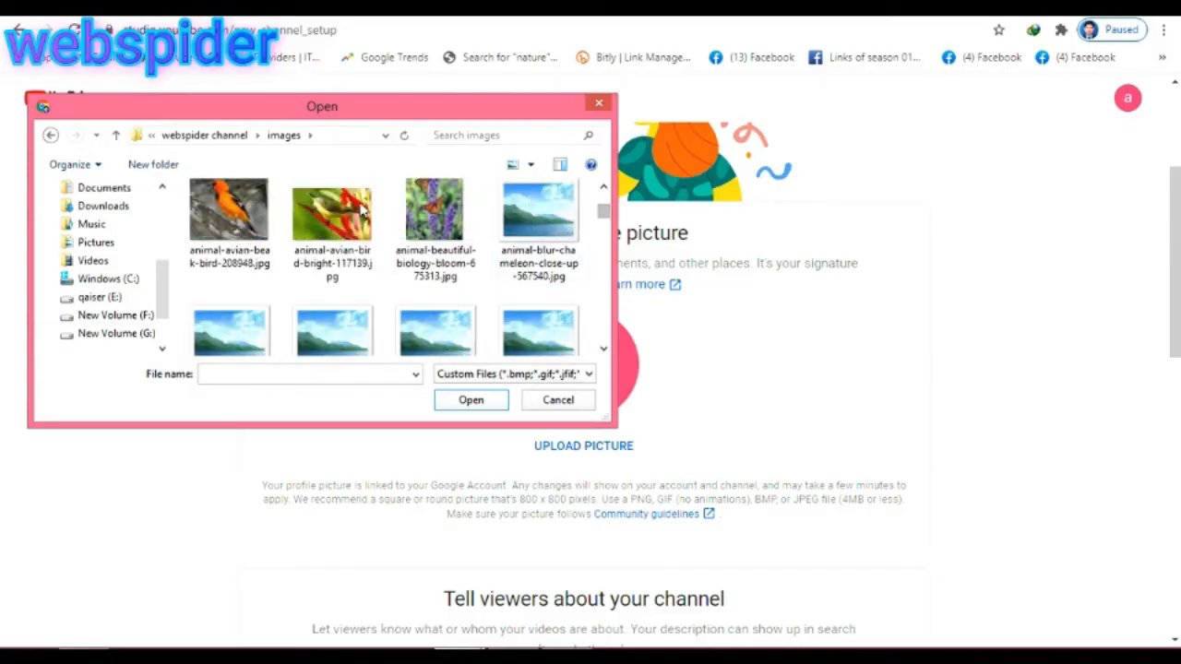
pyautogui.click(340, 232)
pyautogui.click(470, 401)
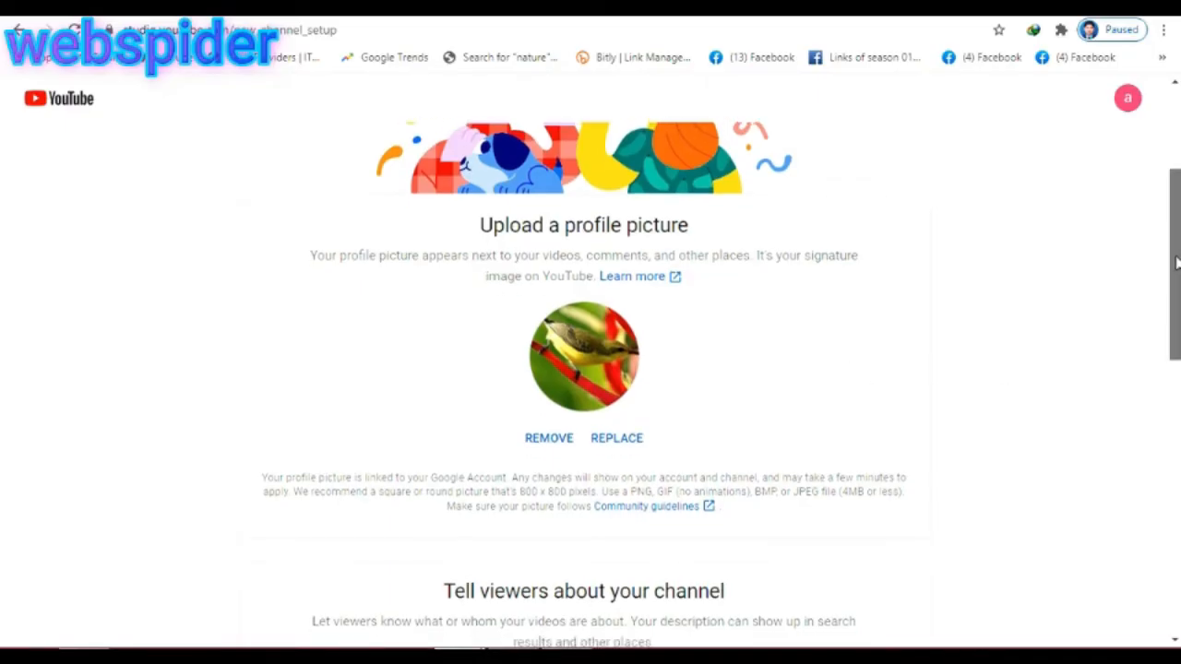
# - Type 'This channel is created to provide a place of fun and entertainment .' as the channel description
pyautogui.scroll(1, 1176, 257)
pyautogui.scroll(-5, 1175, 257)
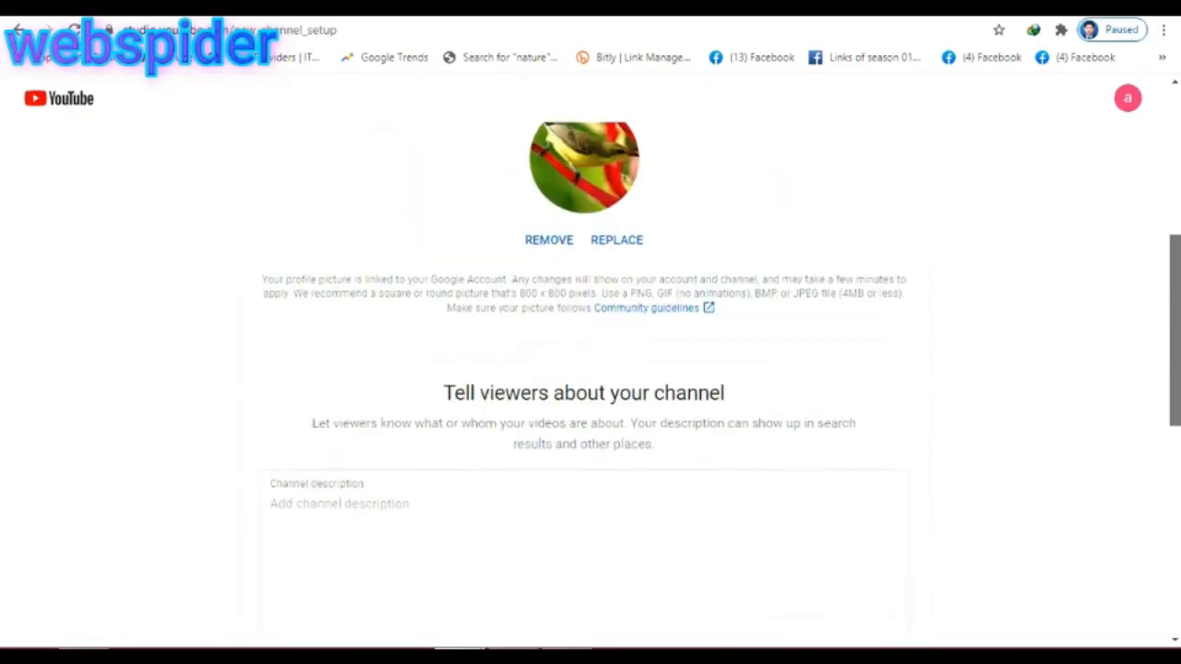
pyautogui.scroll(-1, 1175, 369)
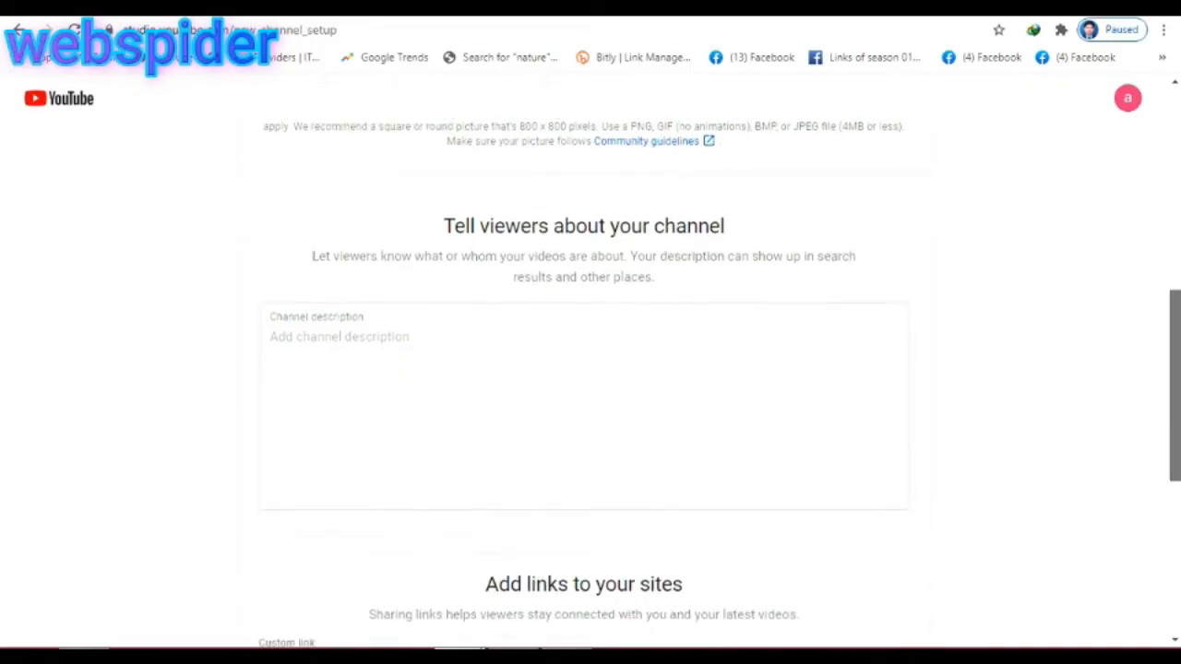
pyautogui.click(390, 315)
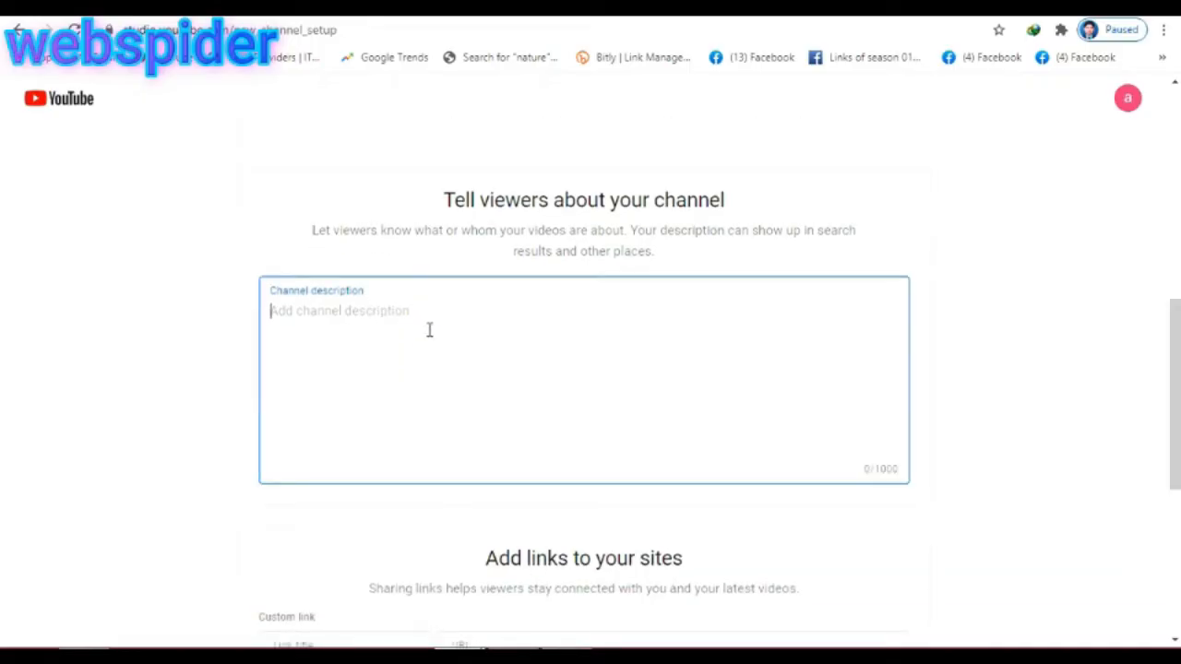
pyautogui.write('Thi')
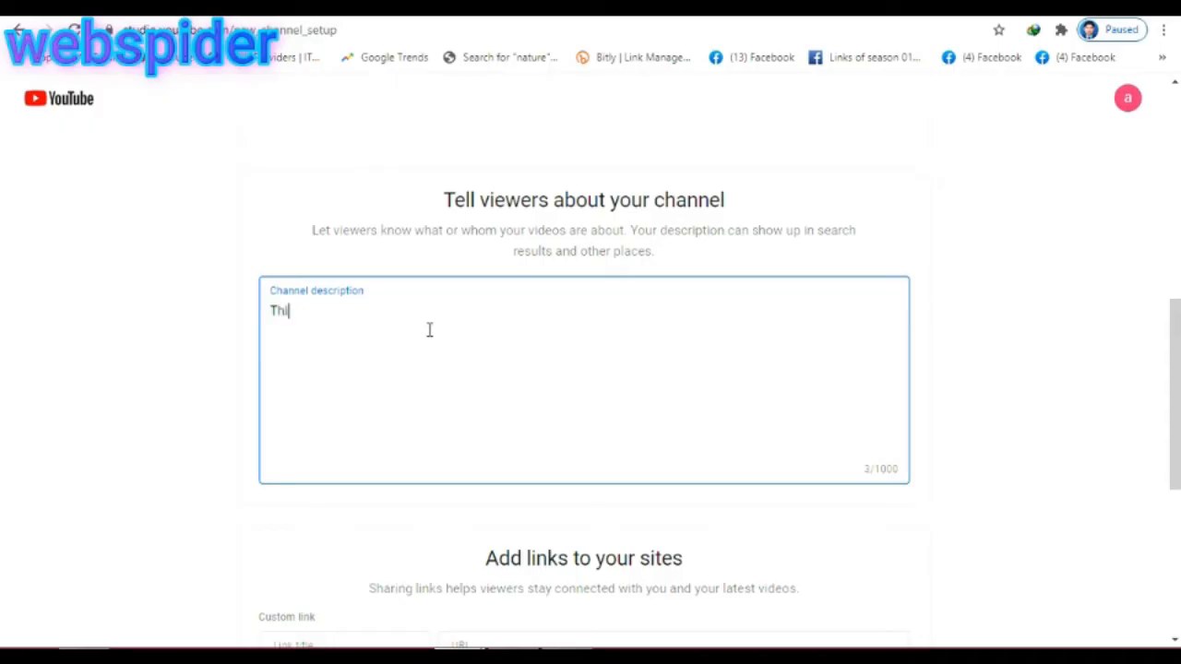
pyautogui.write('s chan')
pyautogui.write('nel is created to pt')
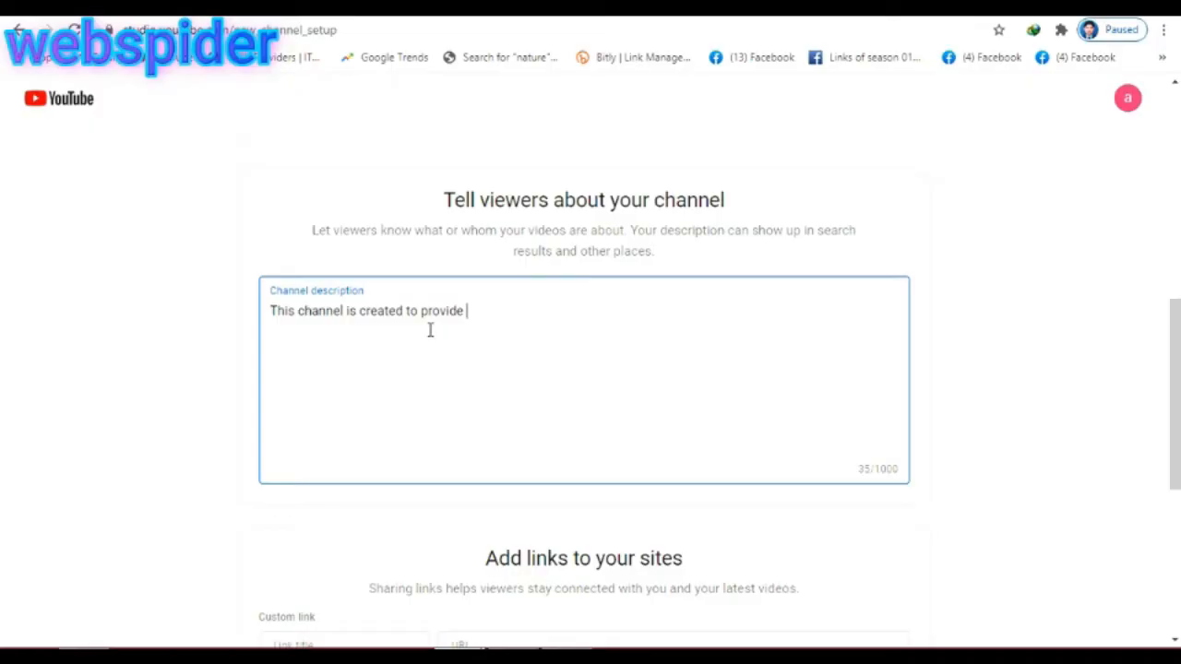
pyautogui.write('palce of')
pyautogui.press('BackSpace')
pyautogui.press('BackSpace')
pyautogui.press('BackSpace')
pyautogui.write('ce of fun and ')
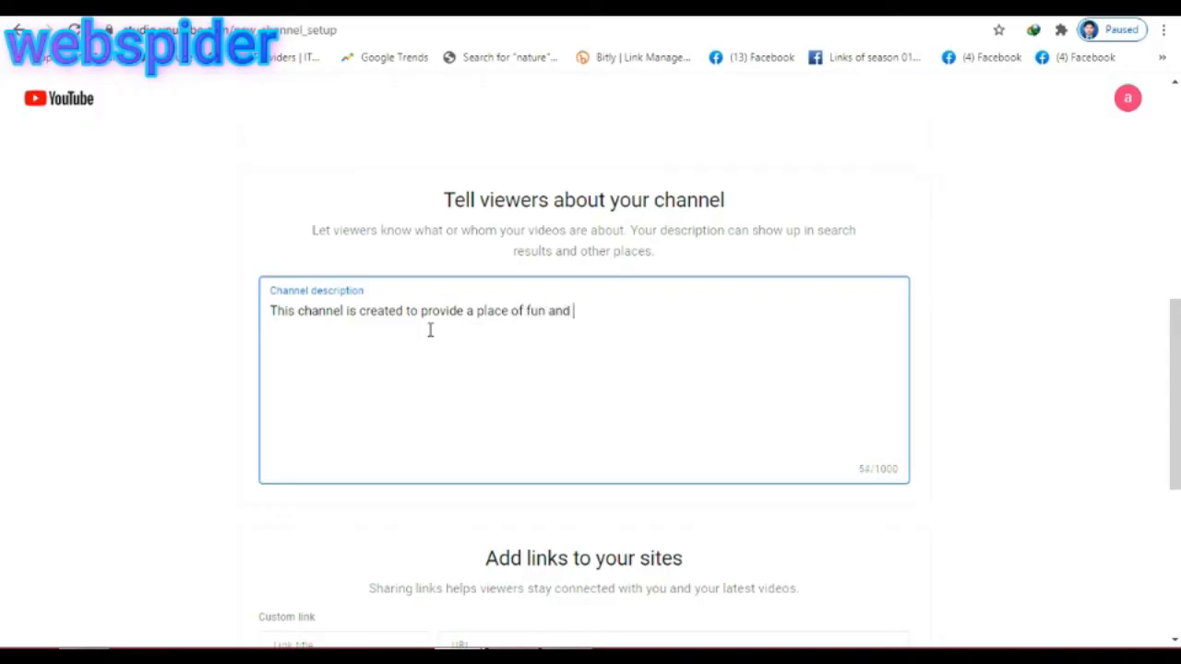
pyautogui.write('entertainment')
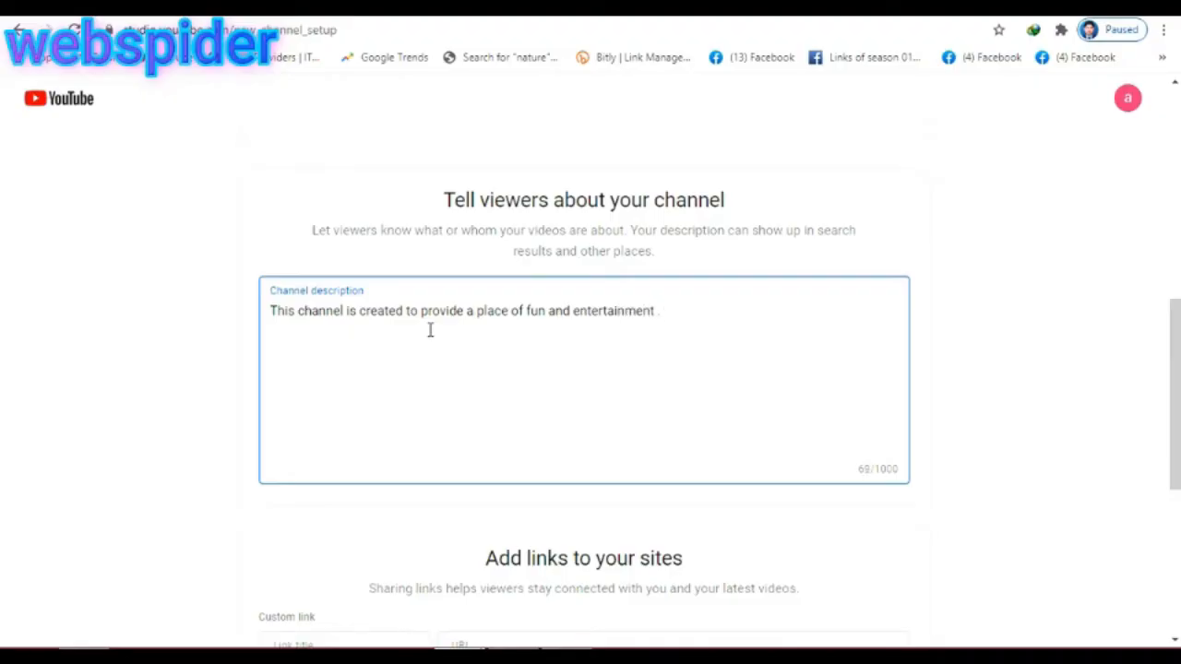
pyautogui.write(' .')
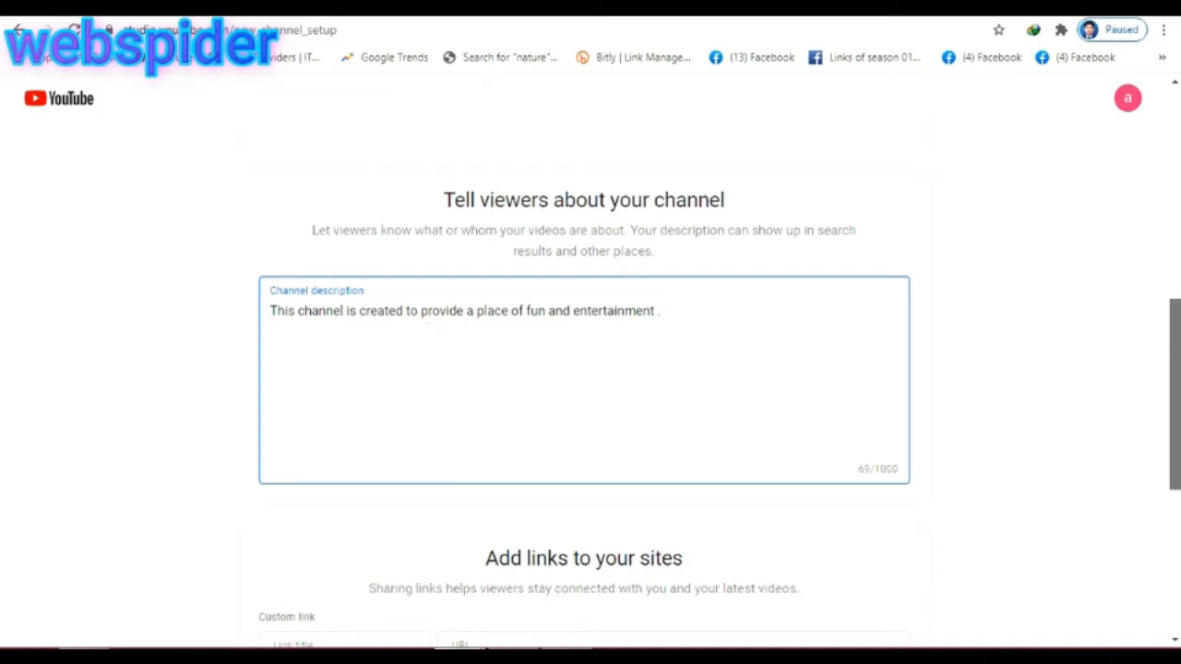
pyautogui.moveTo(1173, 335); pyautogui.dragTo(1174, 406)
pyautogui.scroll(-2, 472, 429)
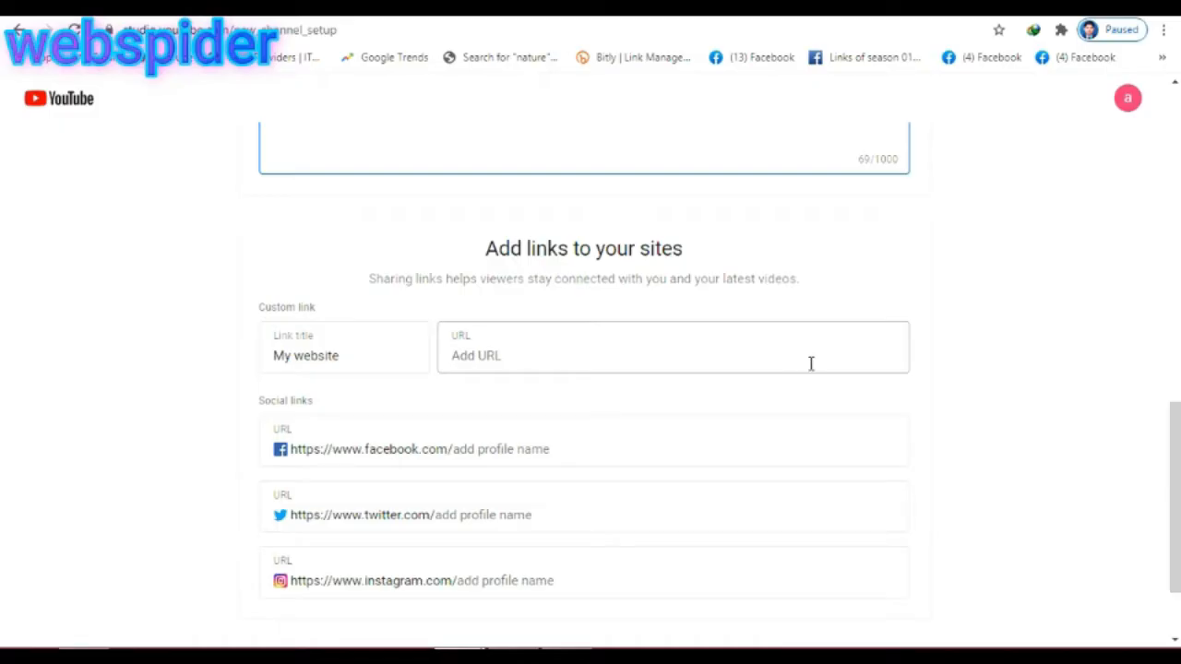
# - Skip adding site links and save and continue to the new channel's home page
pyautogui.moveTo(1173, 429); pyautogui.dragTo(1174, 470)
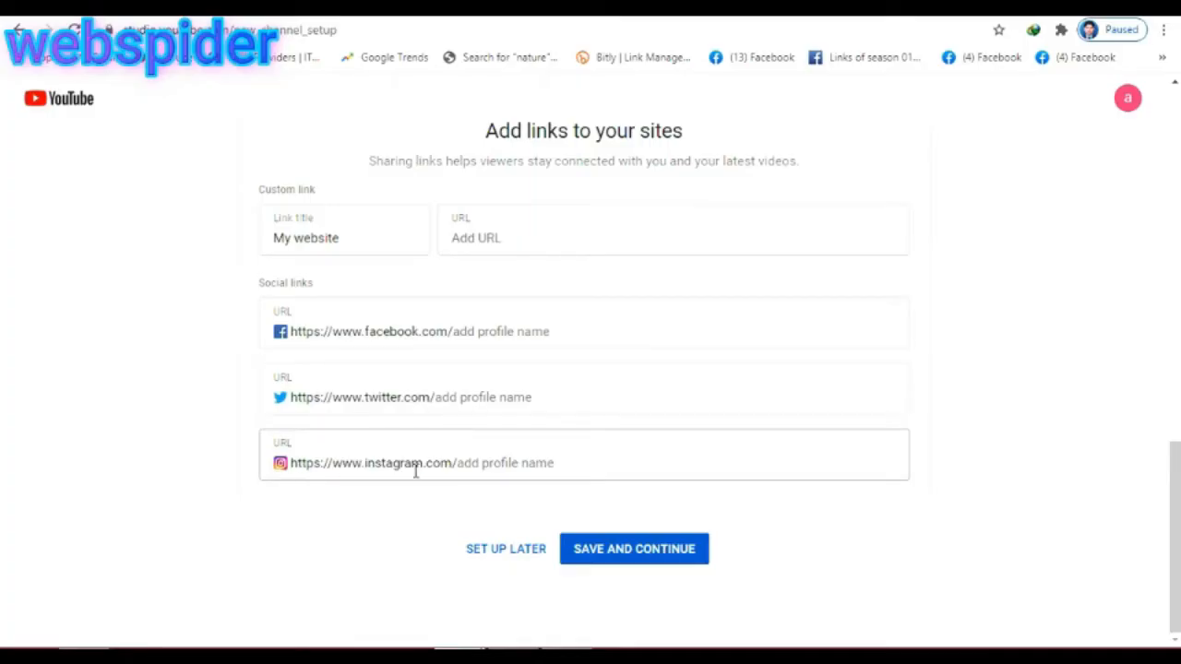
pyautogui.scroll(1, 1170, 542)
pyautogui.moveTo(1175, 542)
pyautogui.mouseDown()
pyautogui.moveTo(1174, 393)
pyautogui.moveTo(1175, 545)
pyautogui.mouseUp()
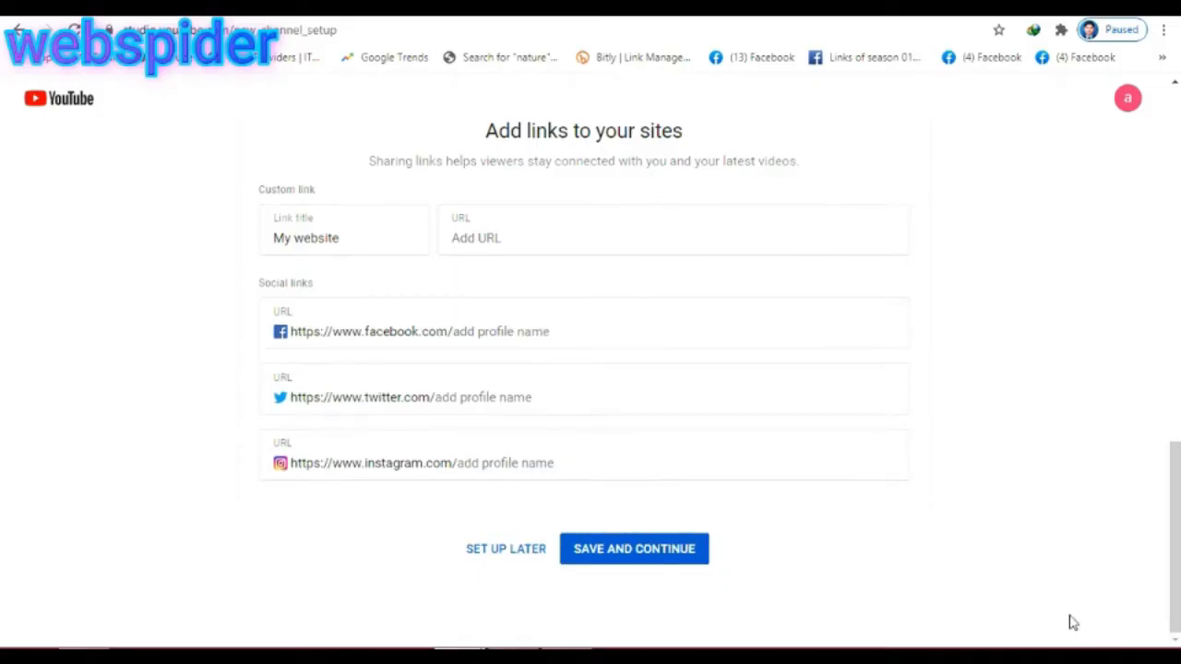
pyautogui.click(658, 565)
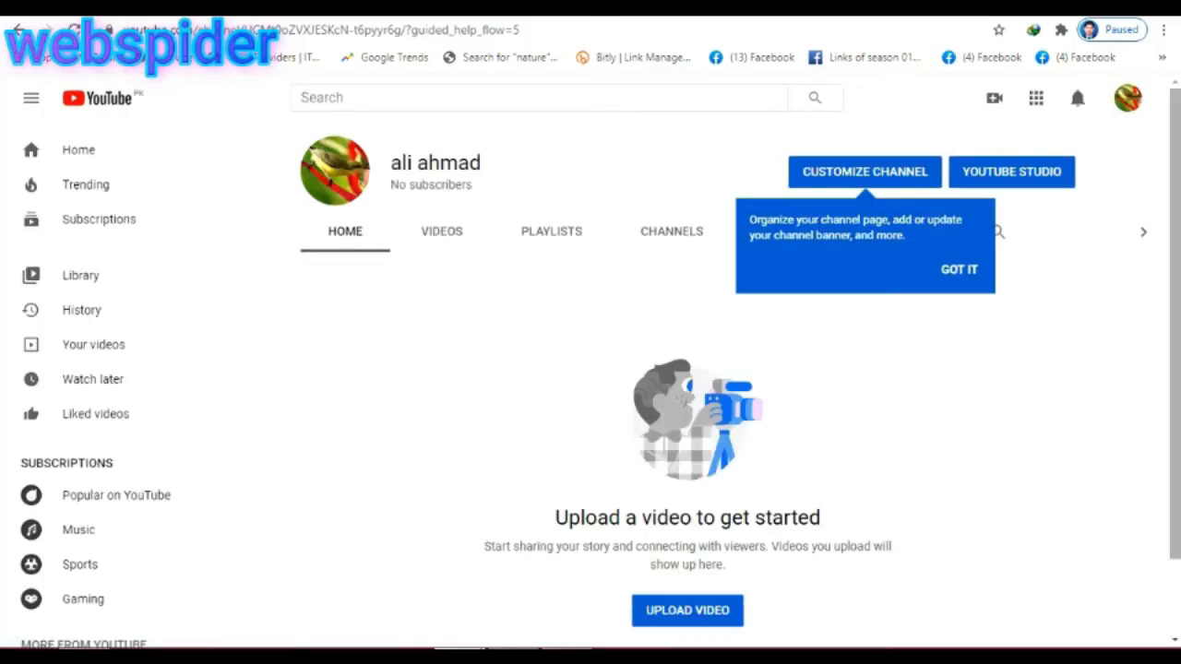
pyautogui.click(959, 271)
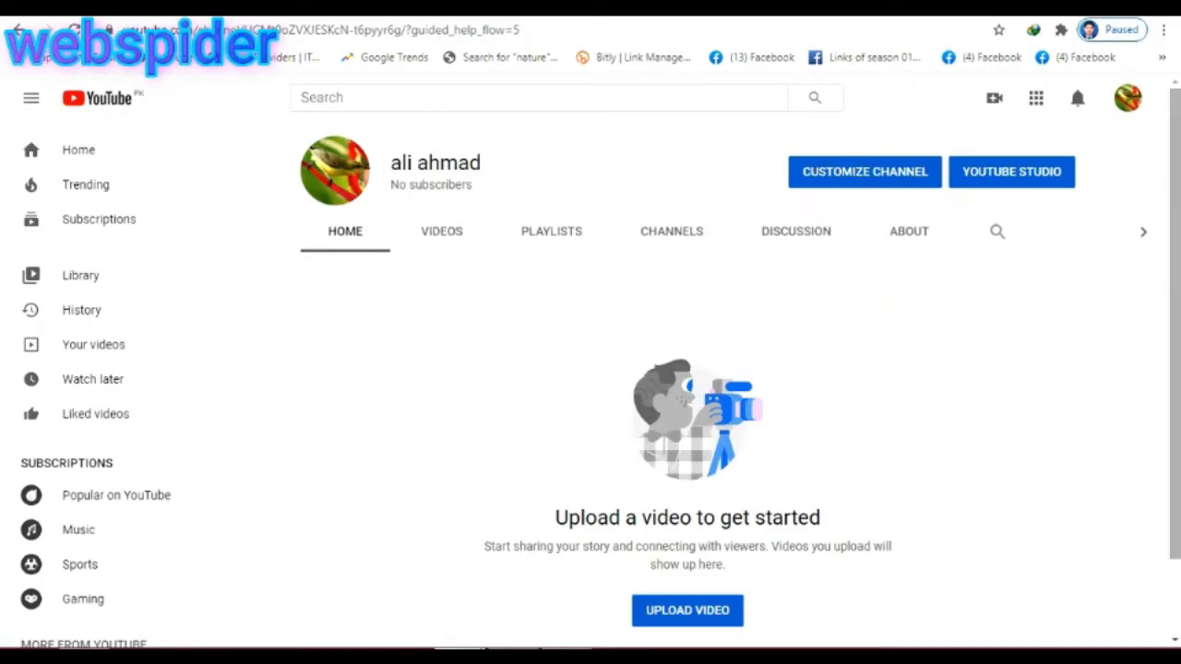
pyautogui.scroll(-1, 687, 369)
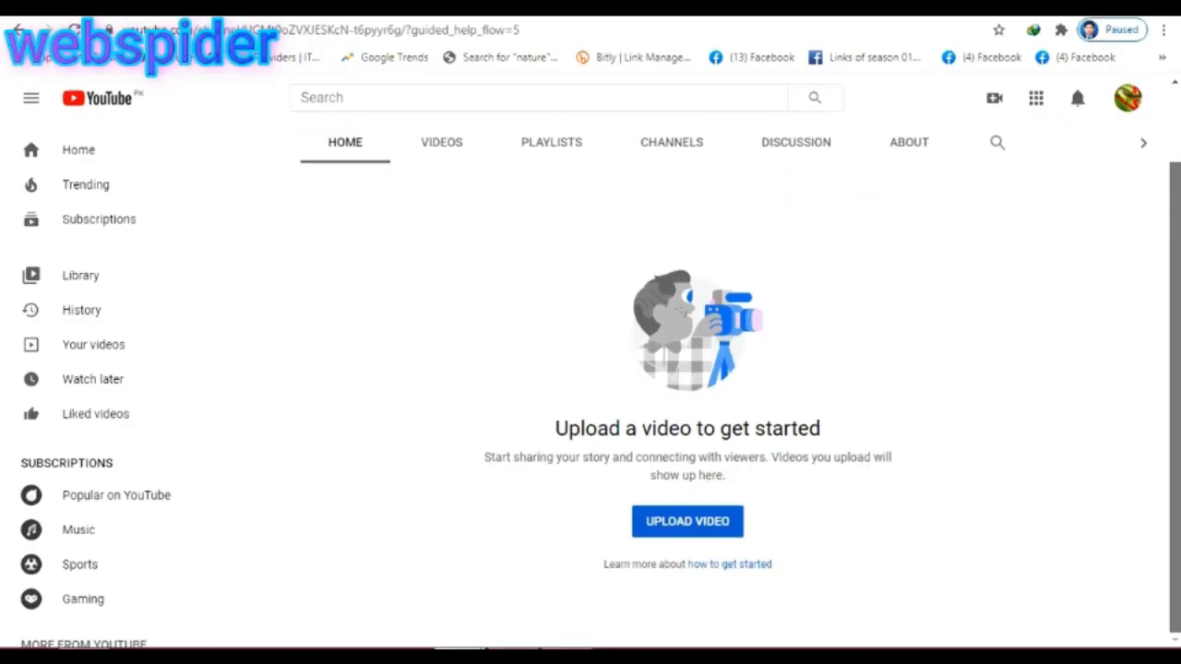
pyautogui.scroll(1, 744, 179)
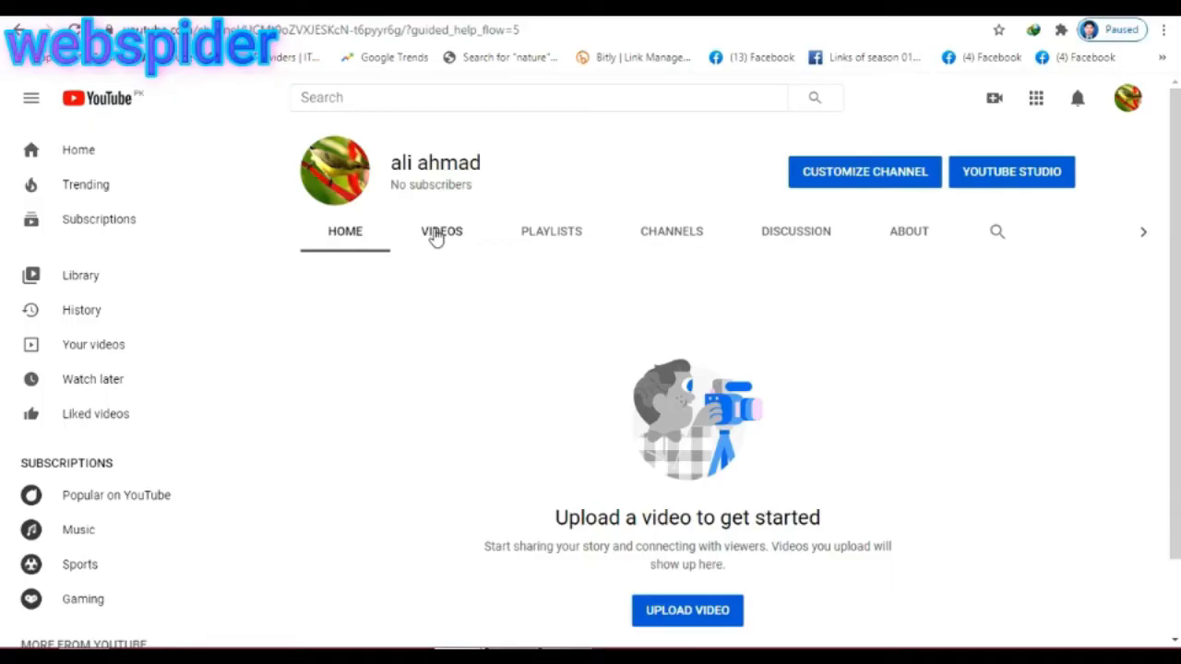
pyautogui.click(438, 235)
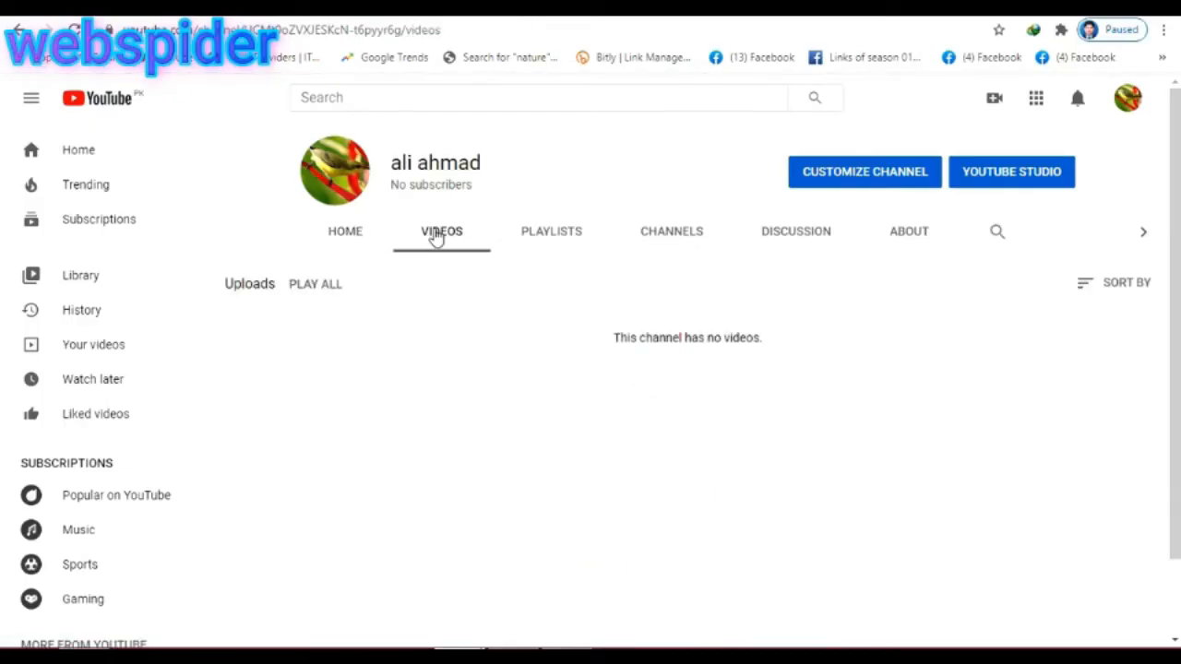
pyautogui.click(358, 236)
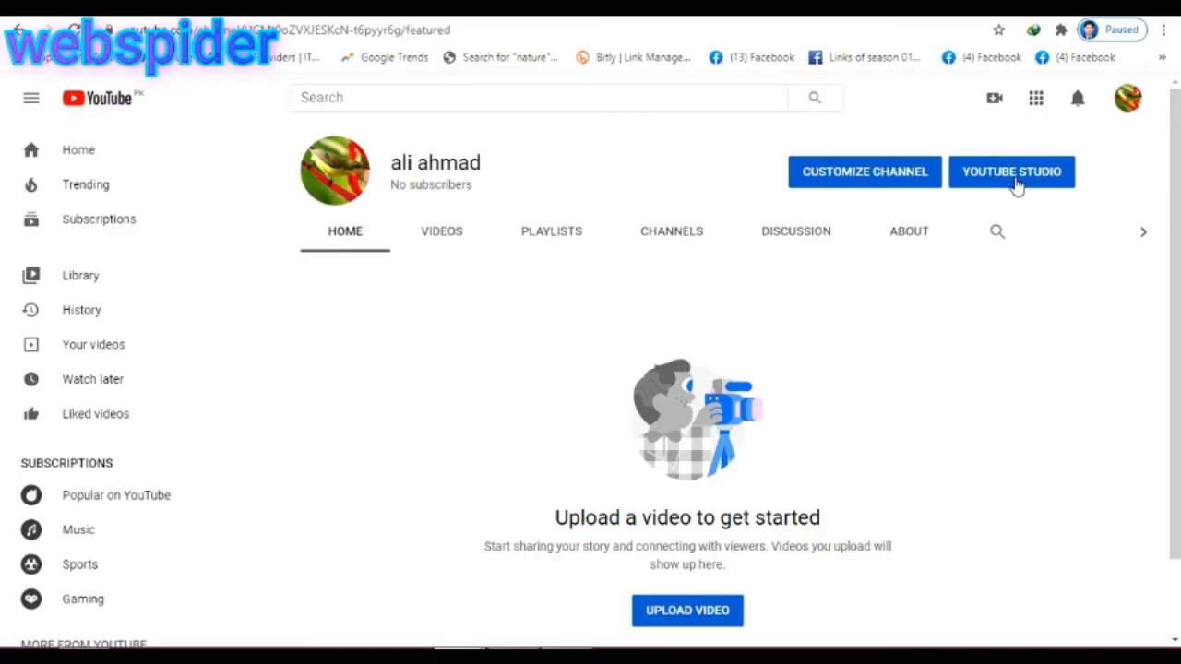
pyautogui.moveTo(1177, 339)
pyautogui.mouseDown()
pyautogui.moveTo(1177, 426)
pyautogui.moveTo(1177, 349)
pyautogui.mouseUp()
# - From Customize Channel, add channel art and try the mountain gallery photo as the banner
pyautogui.click(856, 177)
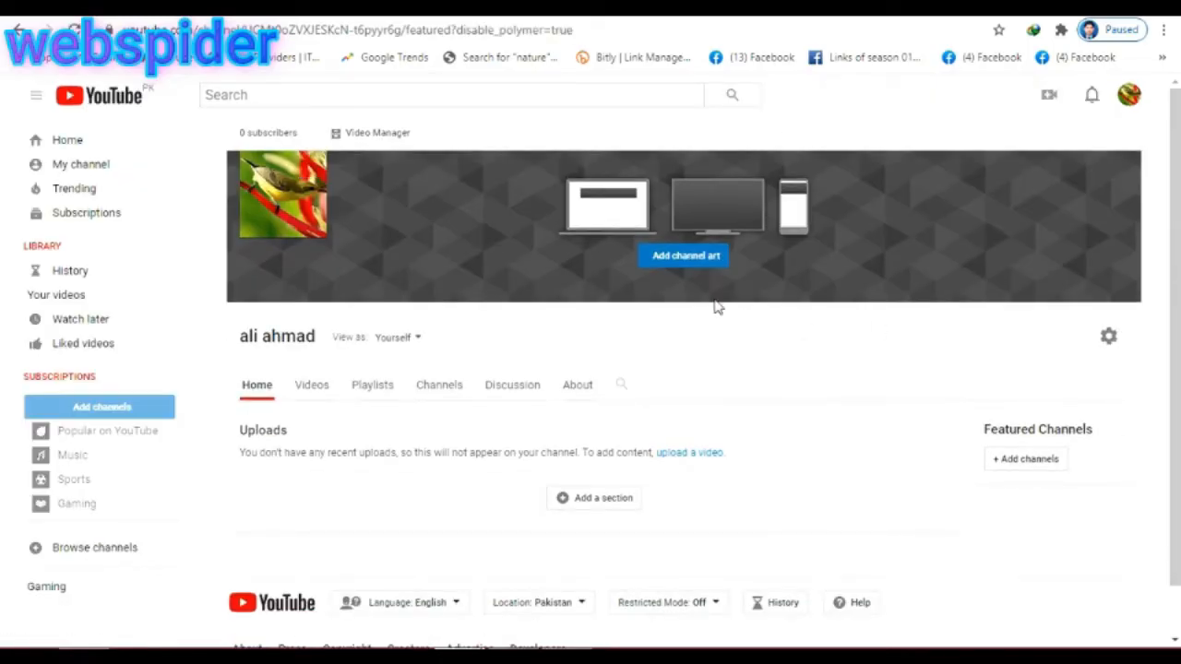
pyautogui.click(699, 269)
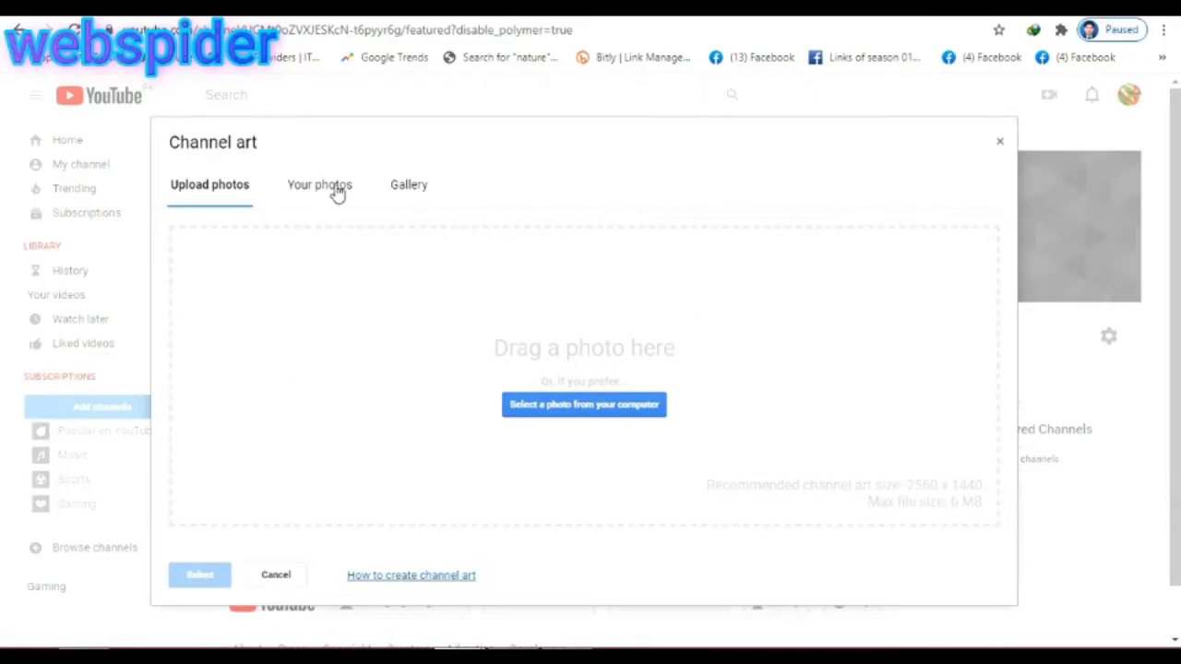
pyautogui.click(411, 187)
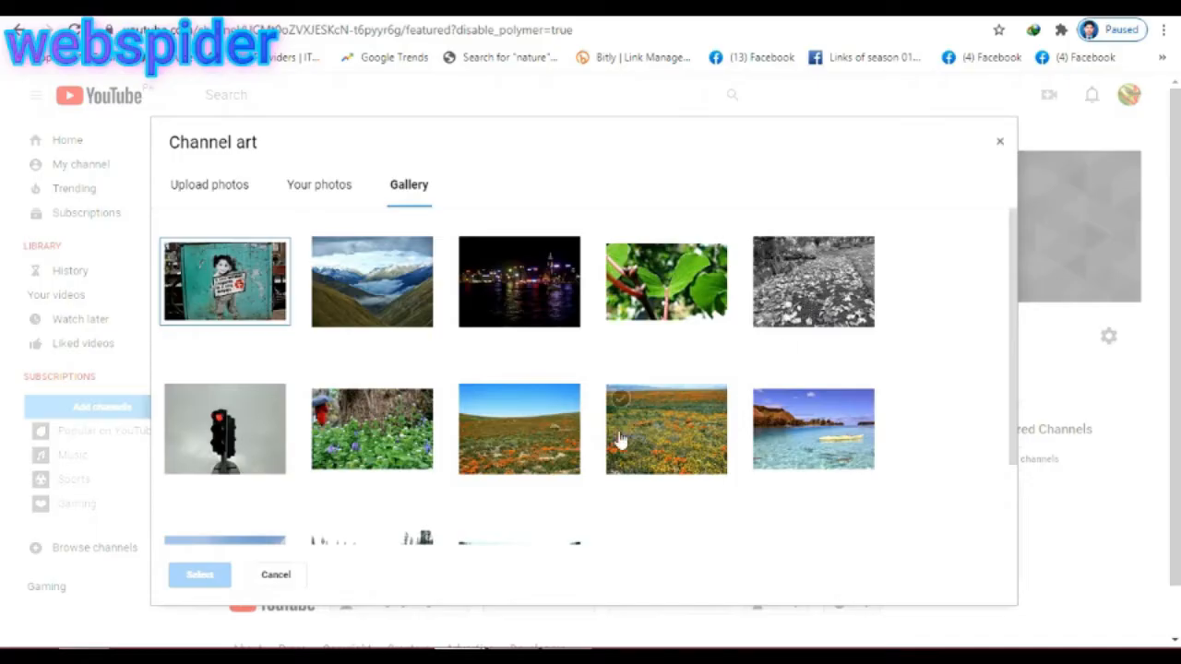
pyautogui.click(378, 314)
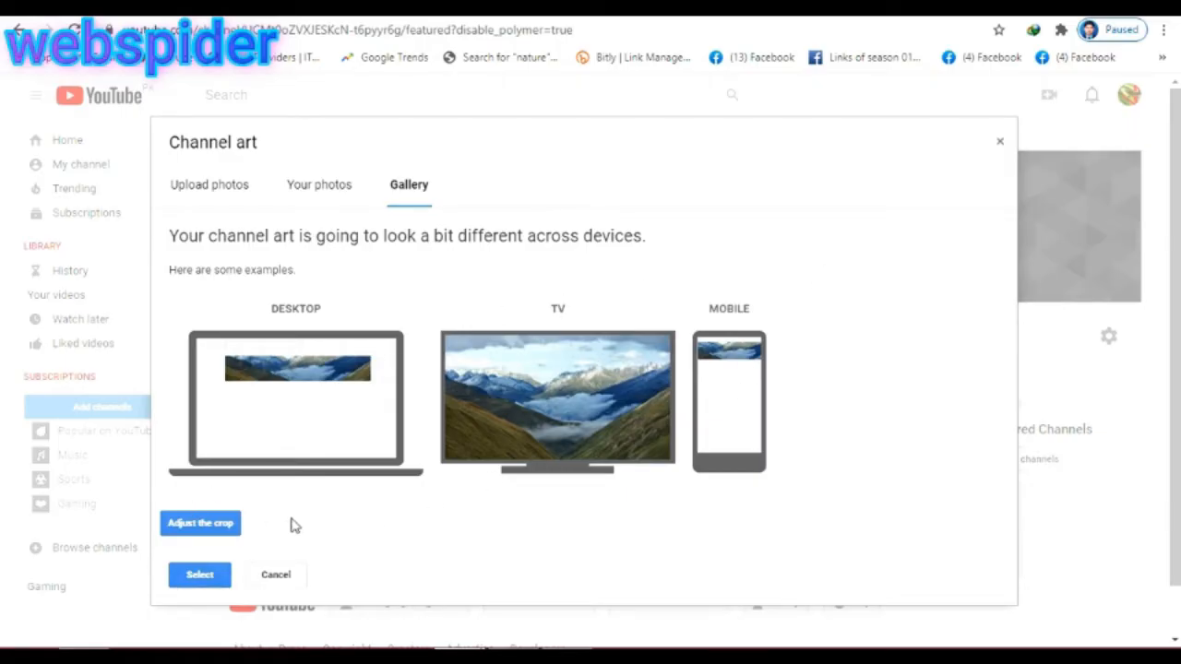
pyautogui.click(203, 578)
pyautogui.click(198, 580)
# - Browse the Upload photos, Your photos and Gallery tabs of the channel art dialog
pyautogui.click(213, 189)
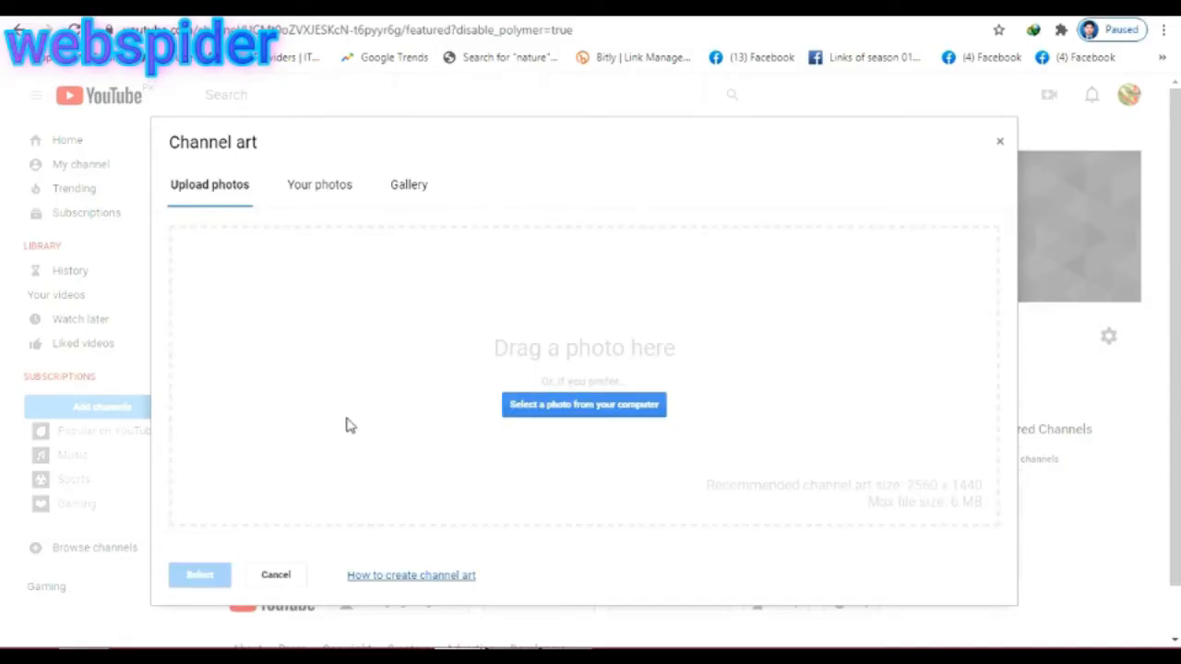
pyautogui.click(320, 189)
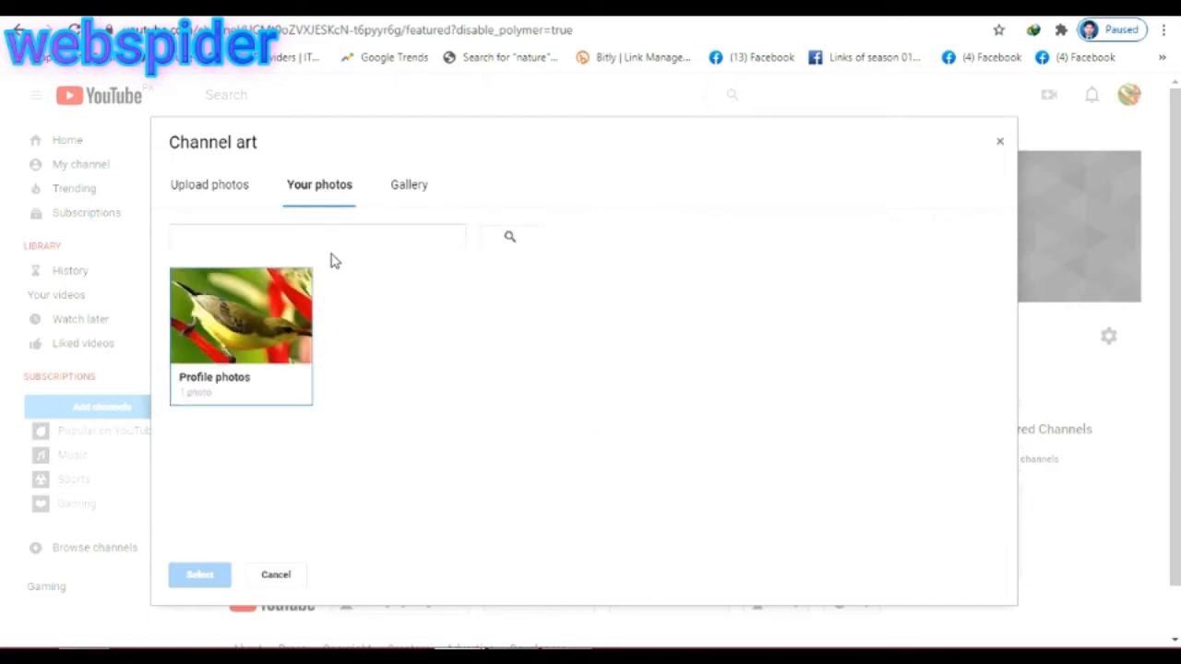
pyautogui.click(411, 189)
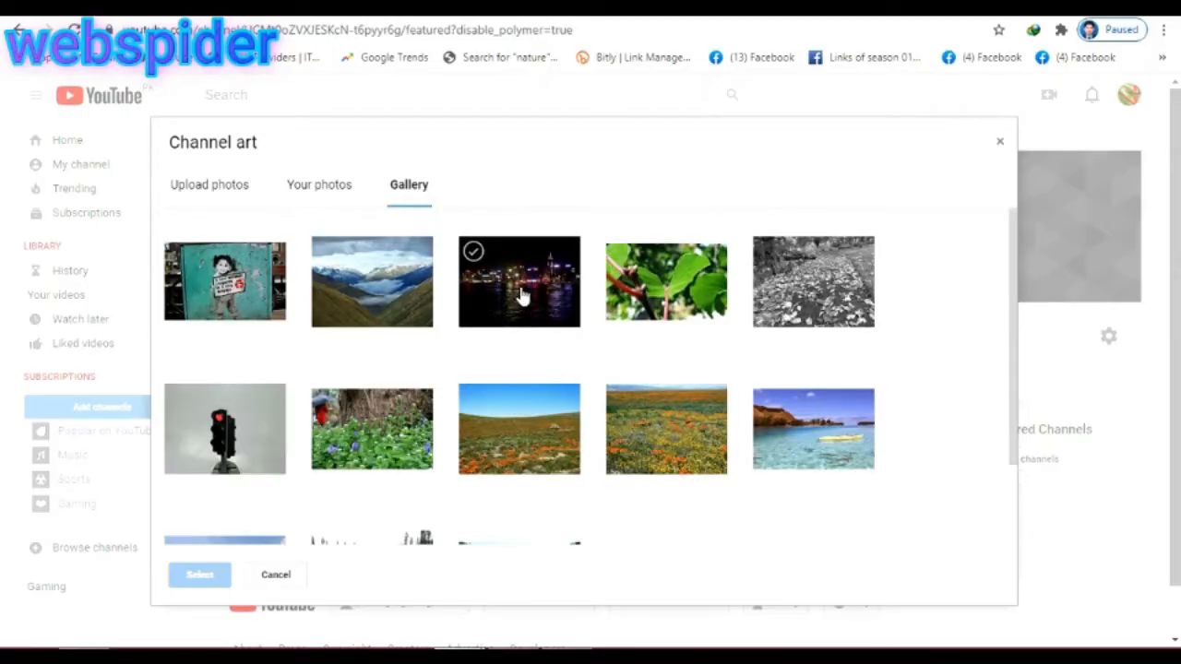
# - Pick the city-at-night gallery image, reposition its crop, and return to the device previews
pyautogui.click(522, 295)
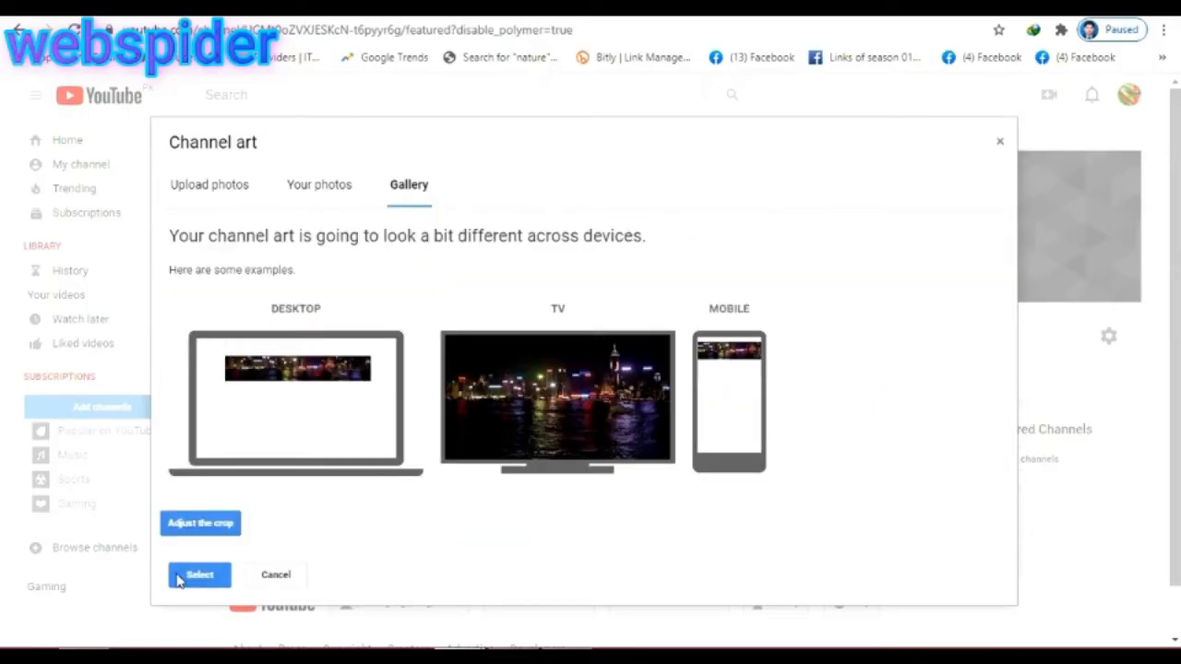
pyautogui.click(208, 533)
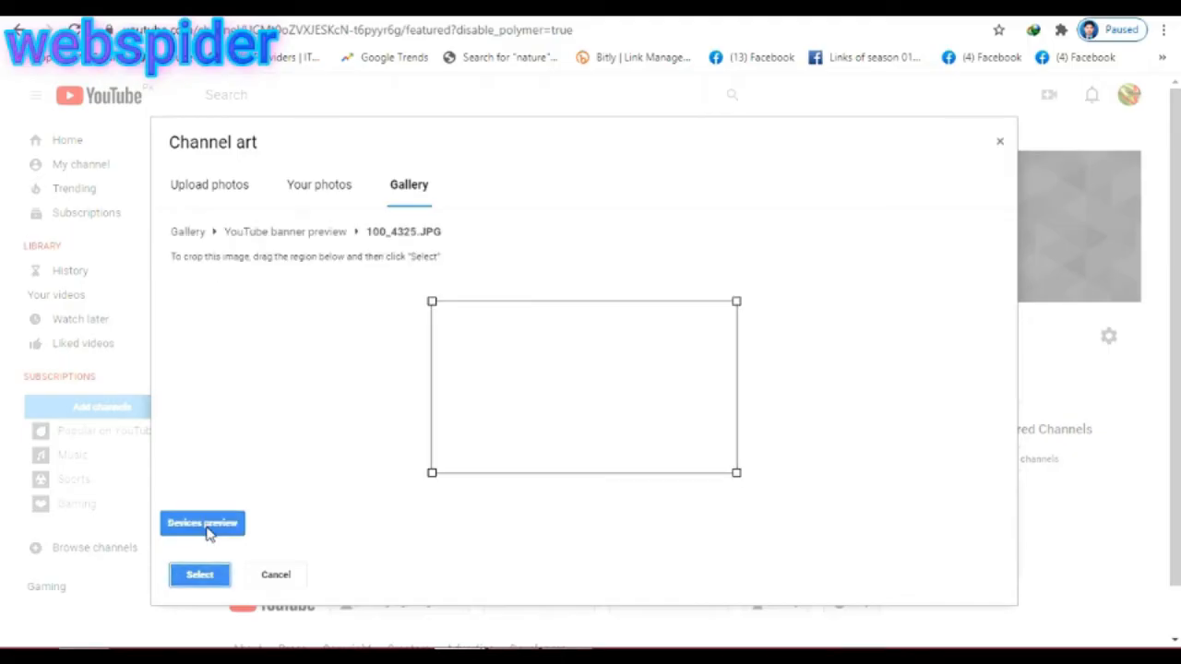
pyautogui.moveTo(586, 396); pyautogui.dragTo(560, 368)
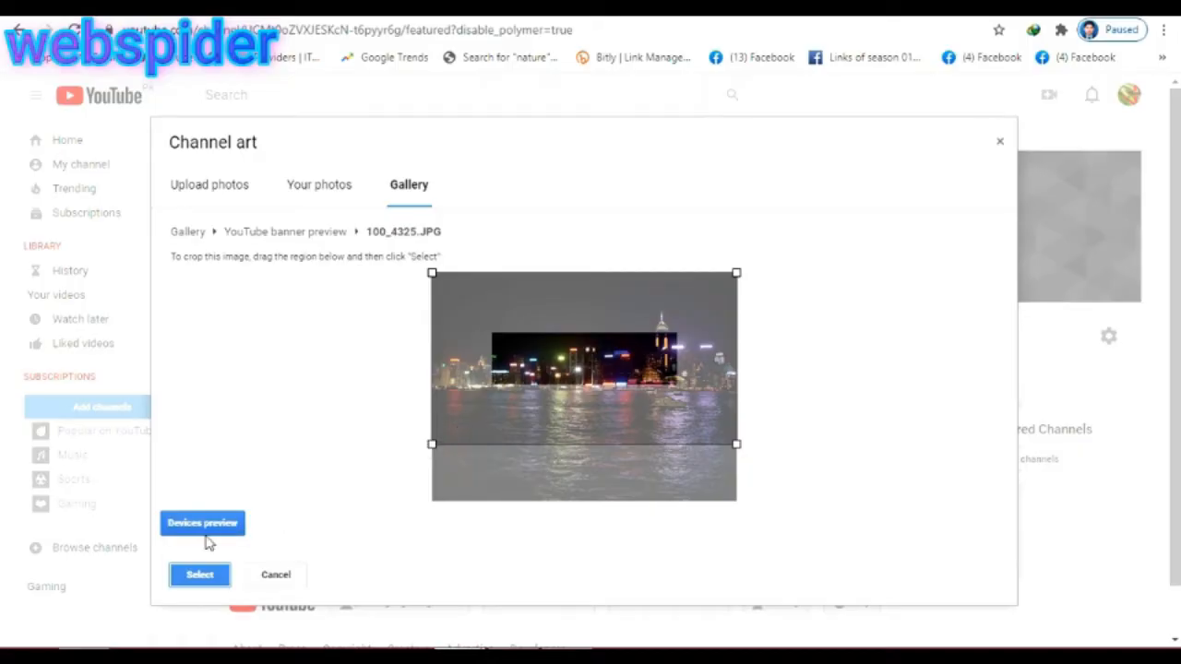
pyautogui.click(200, 576)
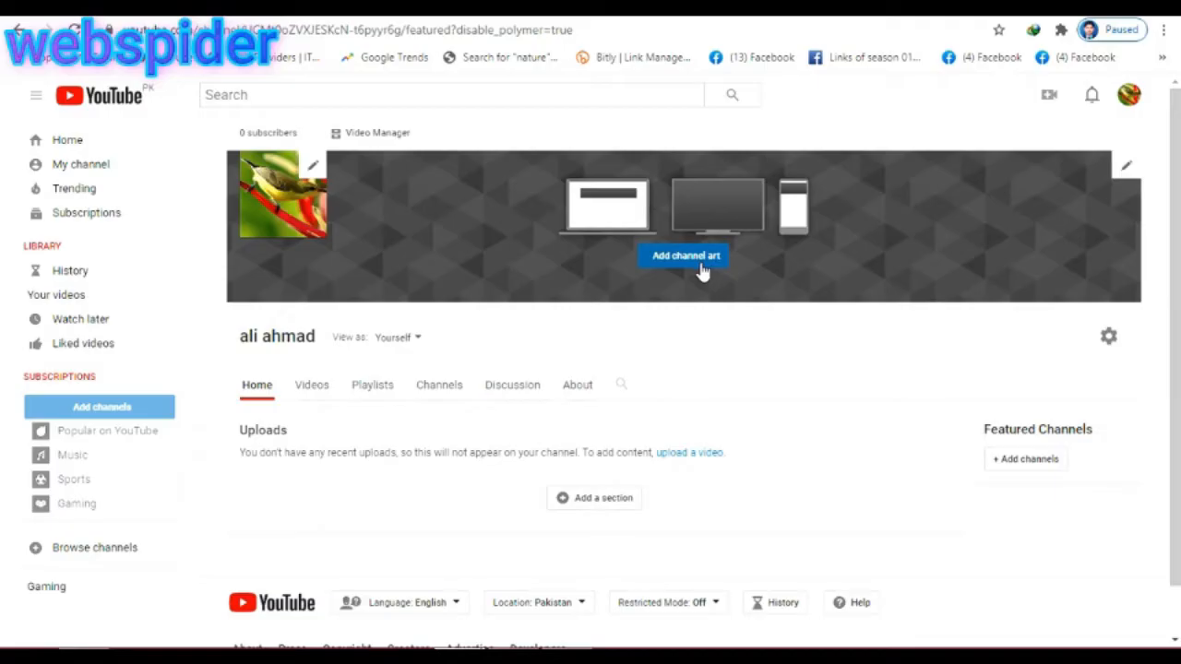
# - Edit channel art with the apple devices photo from the computer, then dismiss the too-small warning
pyautogui.click(1125, 171)
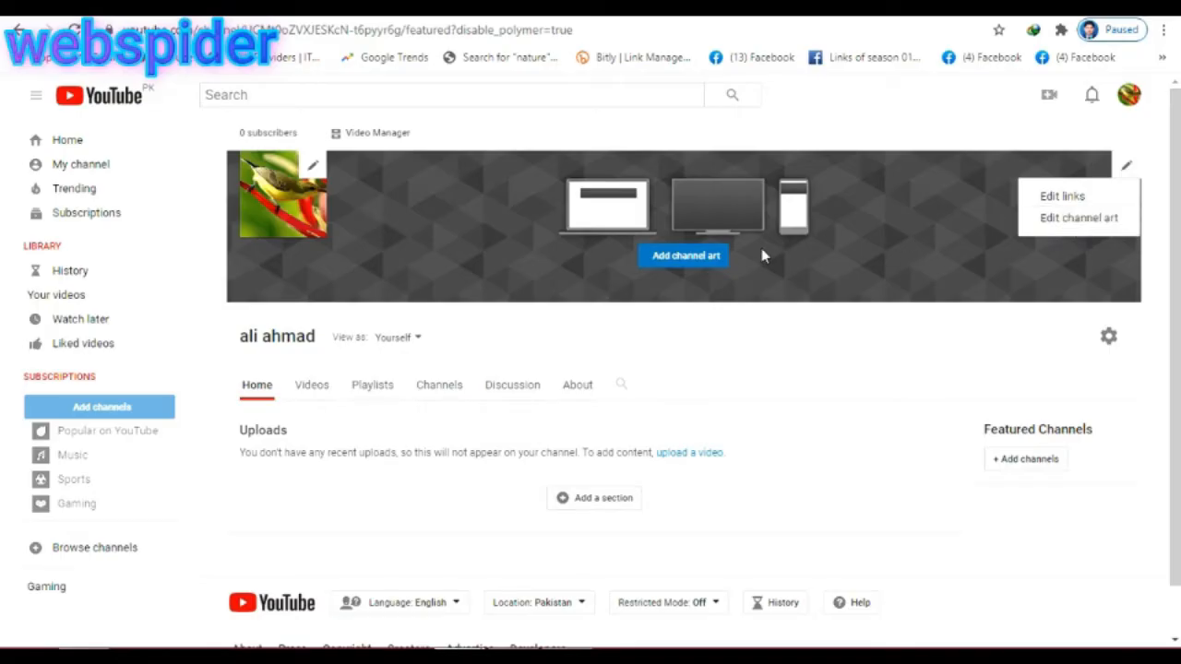
pyautogui.click(1056, 218)
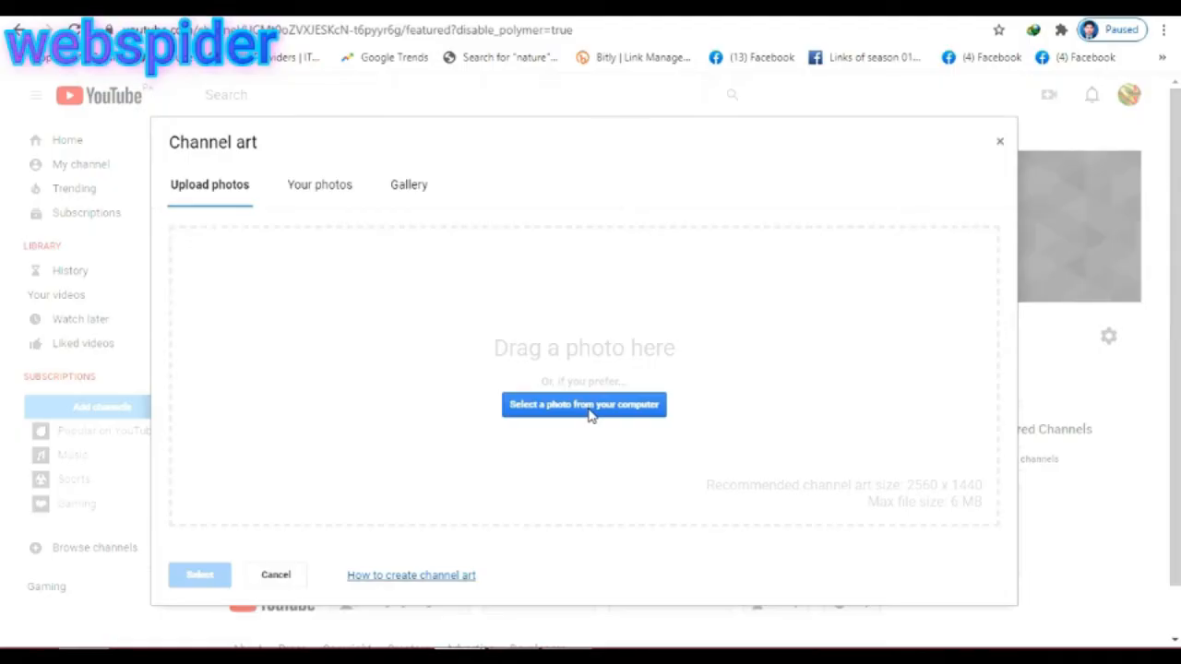
pyautogui.click(589, 407)
pyautogui.moveTo(604, 203); pyautogui.dragTo(606, 216)
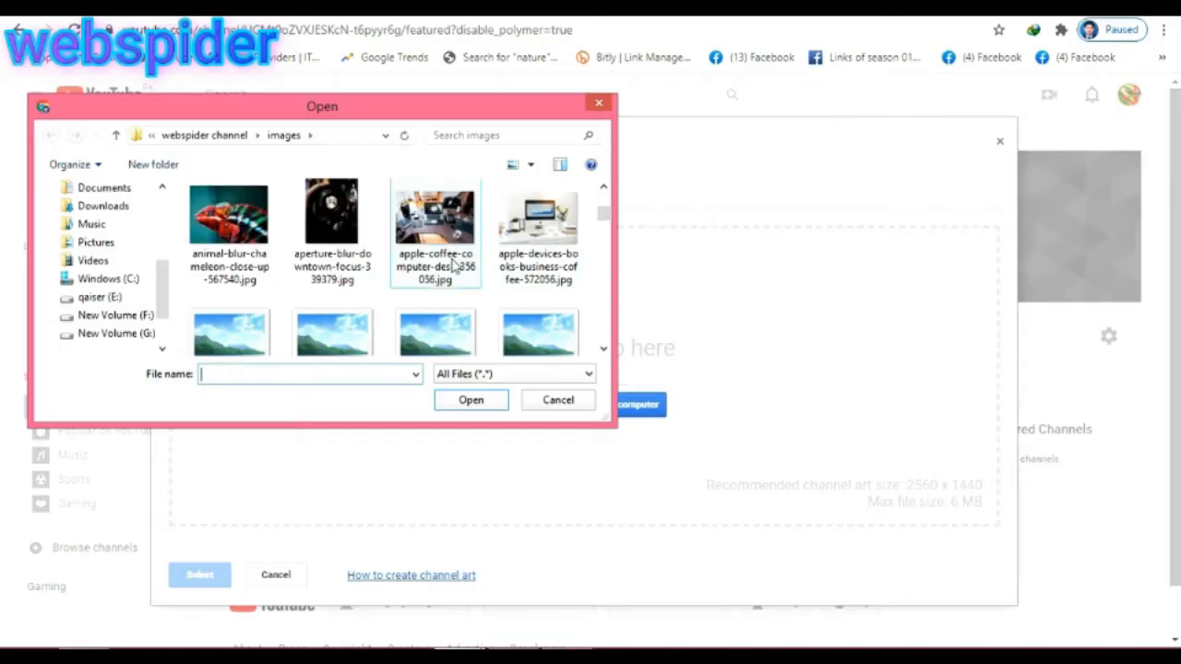
pyautogui.click(541, 257)
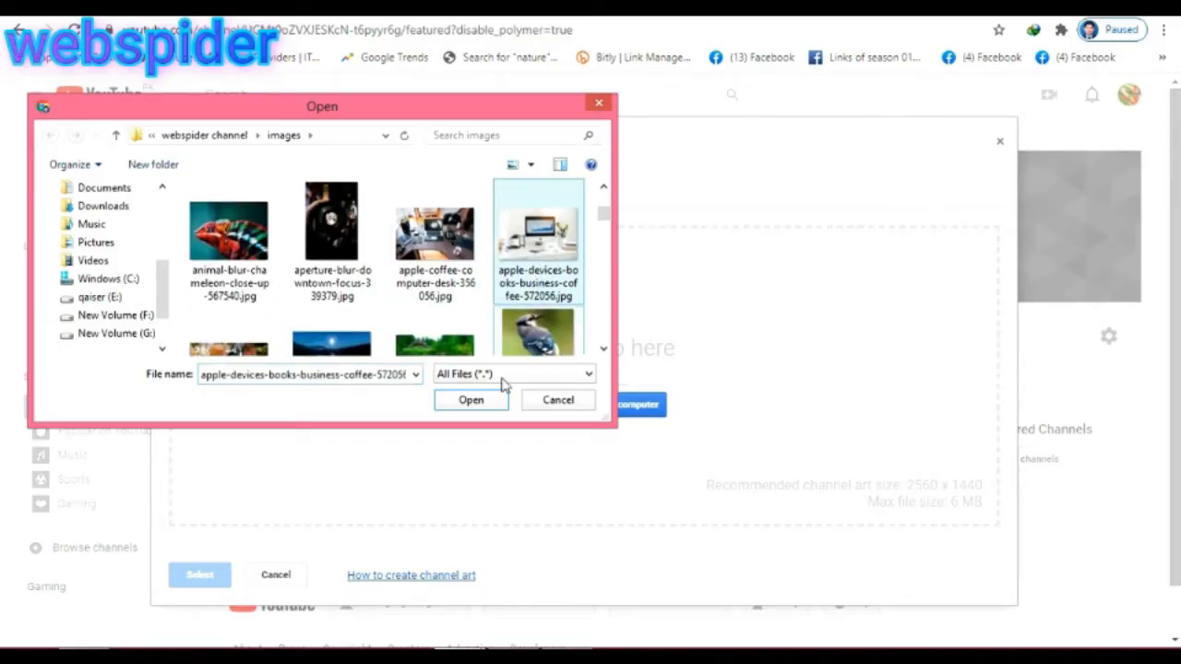
pyautogui.click(472, 401)
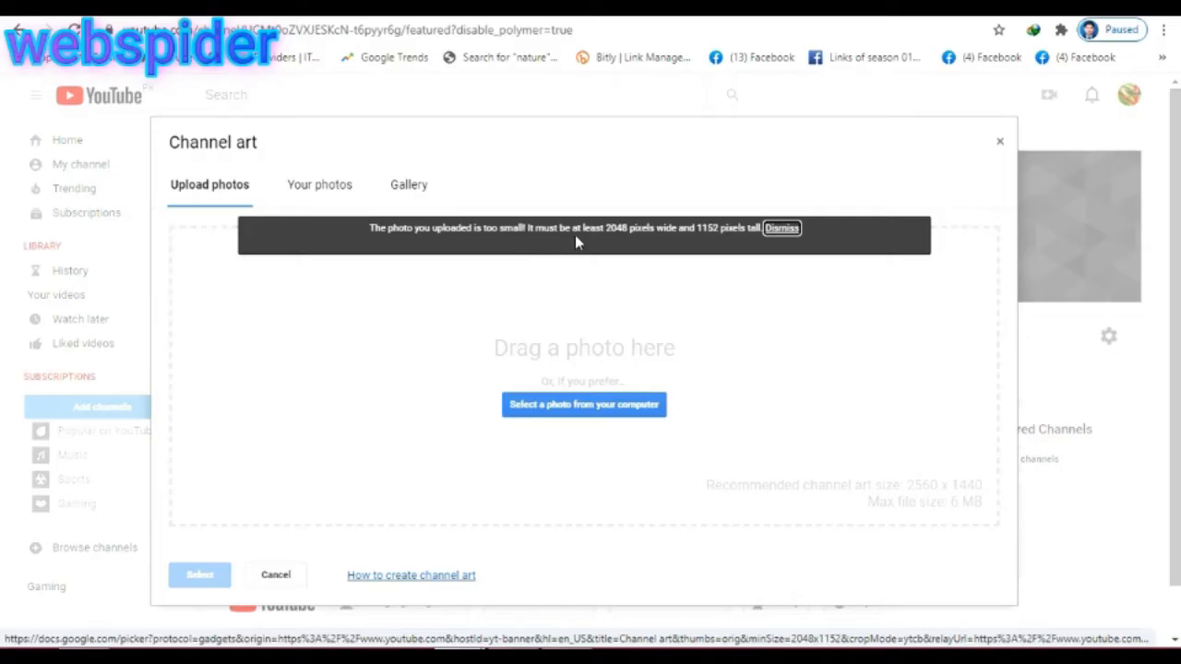
pyautogui.click(779, 231)
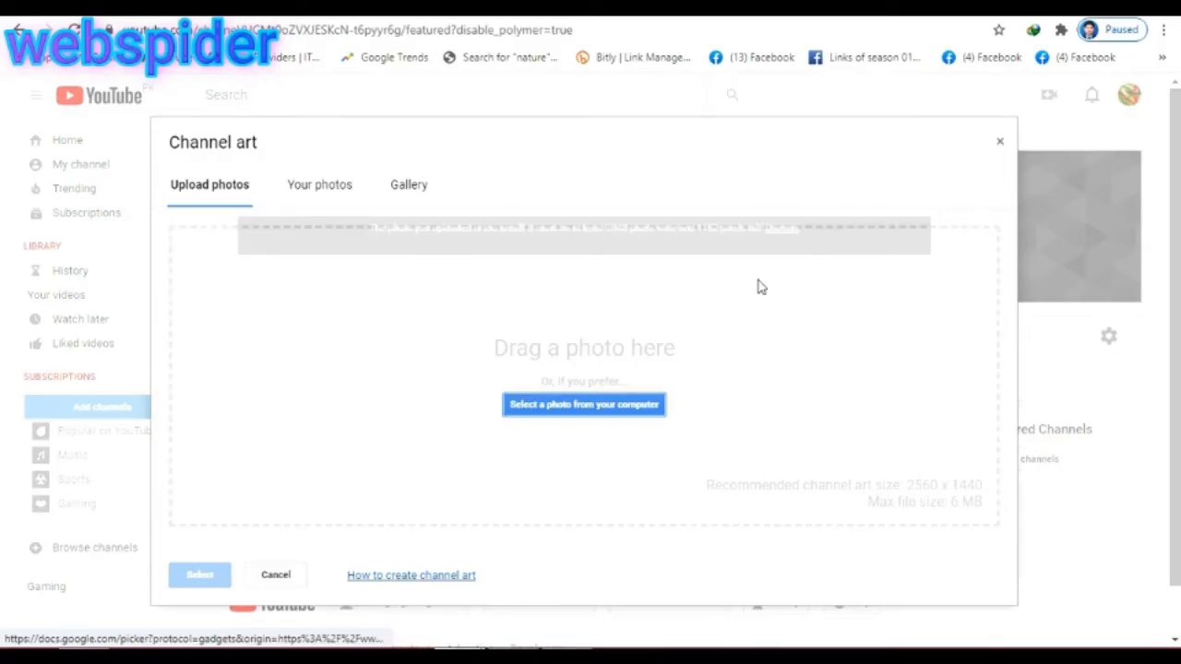
# - Upload the white cat photo from the computer as channel art
pyautogui.click(581, 398)
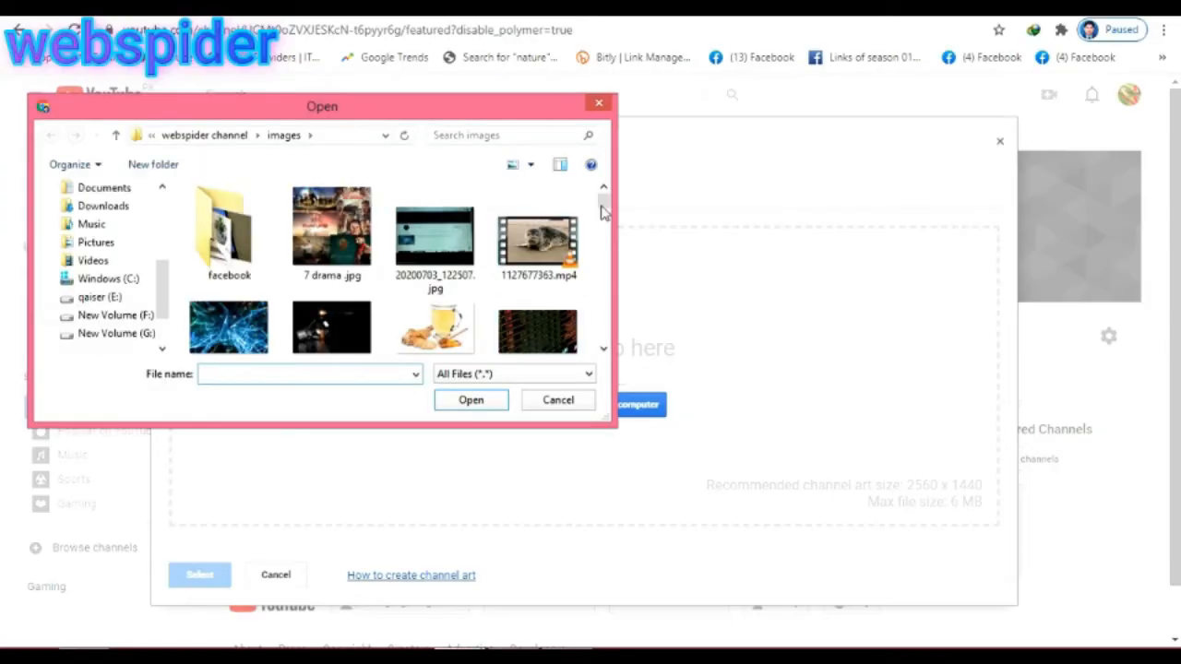
pyautogui.moveTo(604, 203); pyautogui.dragTo(608, 242)
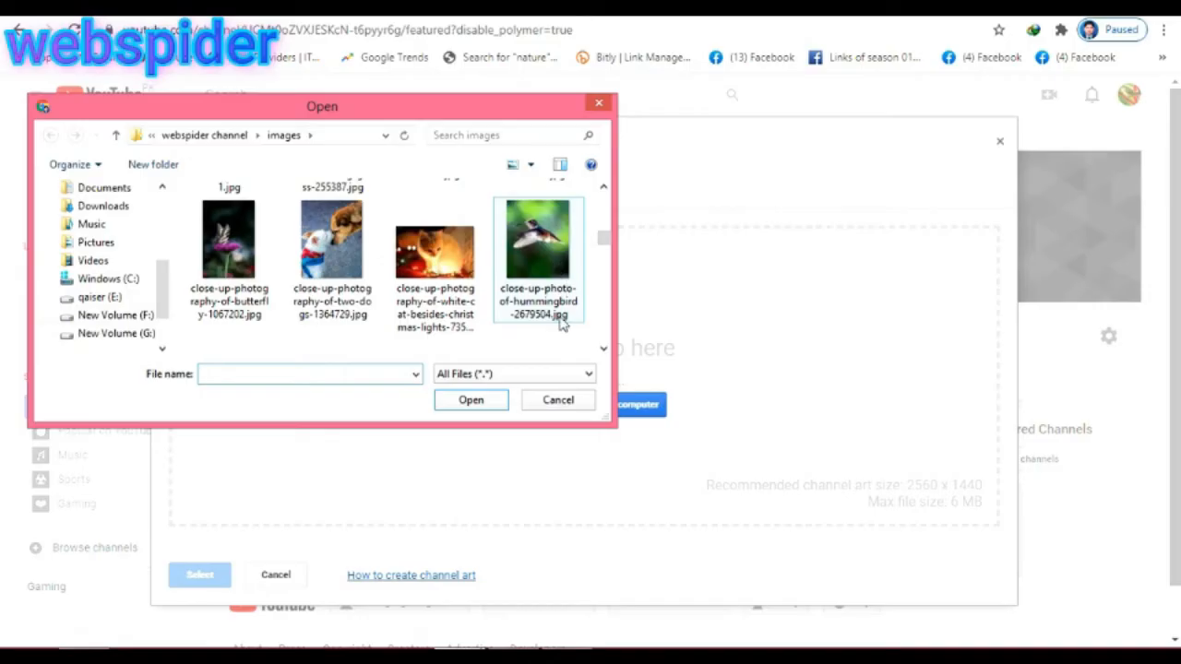
pyautogui.click(447, 297)
pyautogui.click(470, 404)
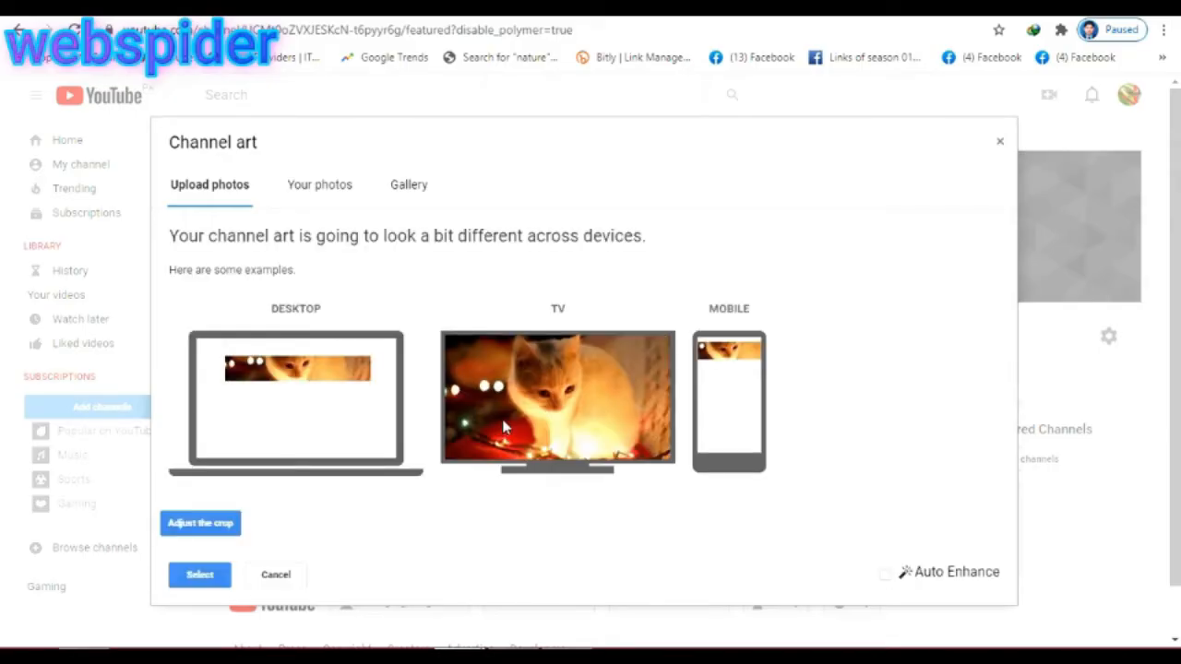
# - Apply the cat photo as channel art with automatic enhancement turned on
pyautogui.click(197, 575)
pyautogui.click(957, 576)
pyautogui.click(201, 574)
# - Shift the cat banner's crop area lower and apply the adjusted crop
pyautogui.click(200, 523)
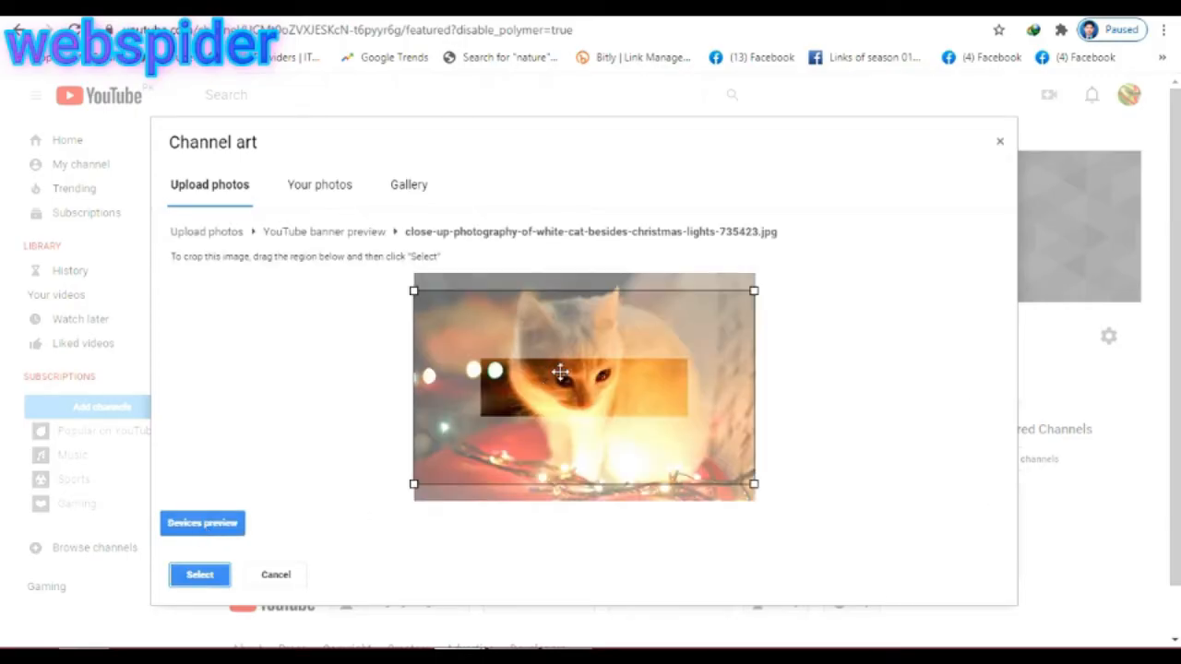
pyautogui.moveTo(561, 370); pyautogui.dragTo(553, 329)
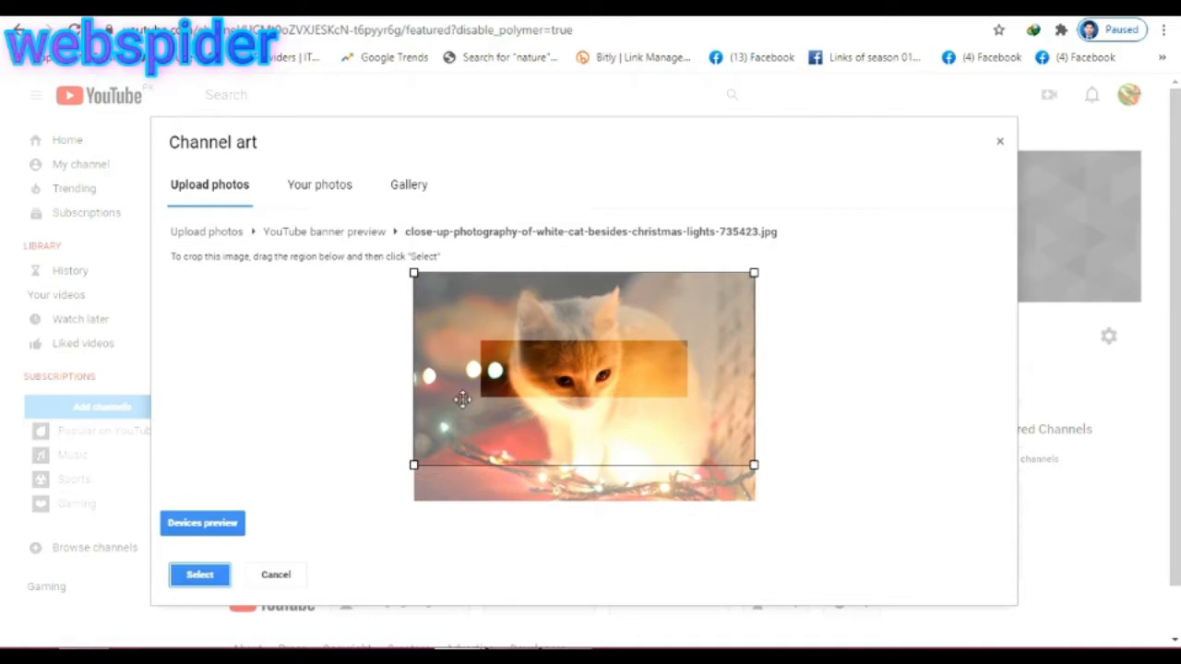
pyautogui.moveTo(459, 416); pyautogui.dragTo(461, 447)
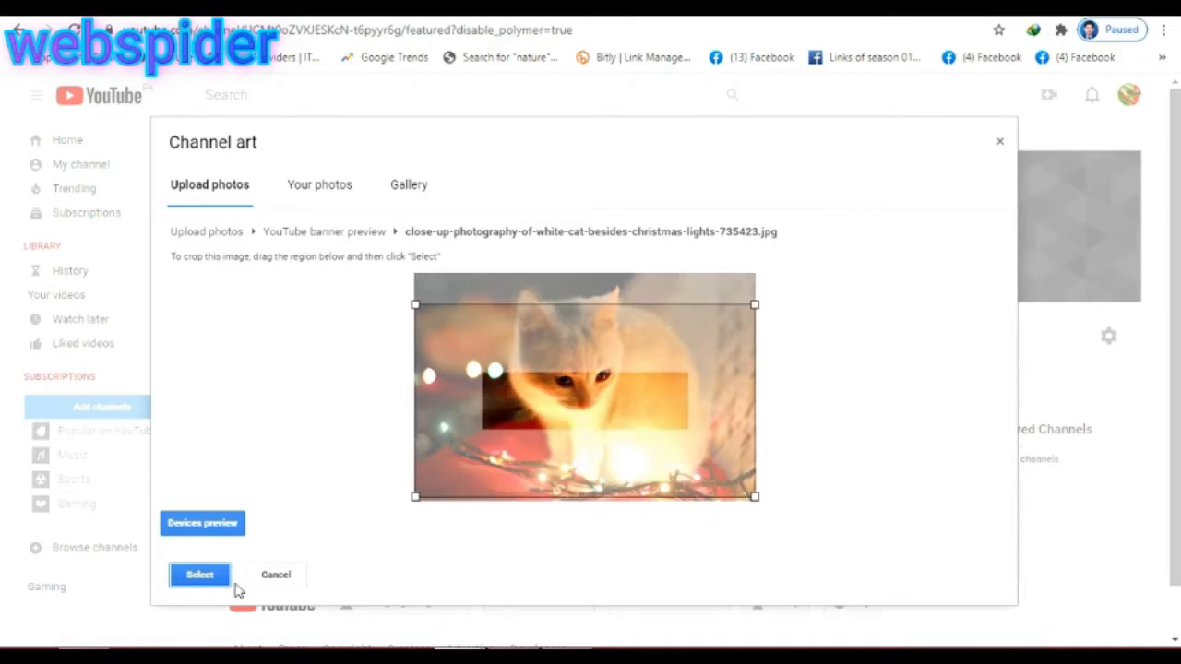
pyautogui.click(201, 577)
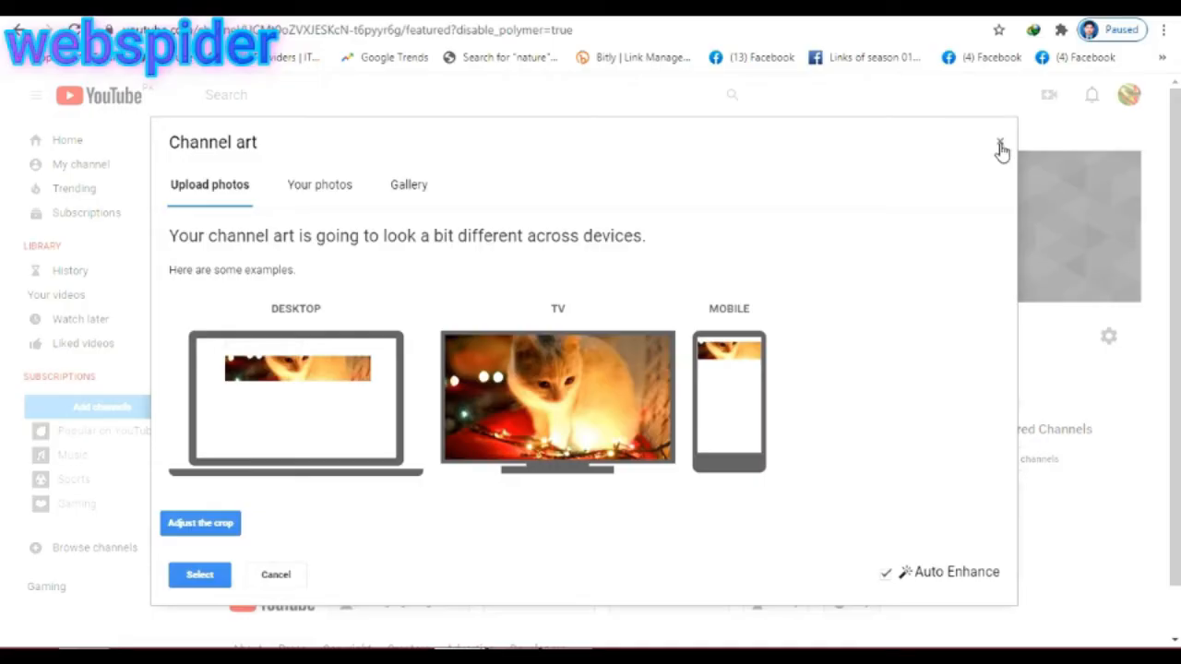
pyautogui.click(333, 187)
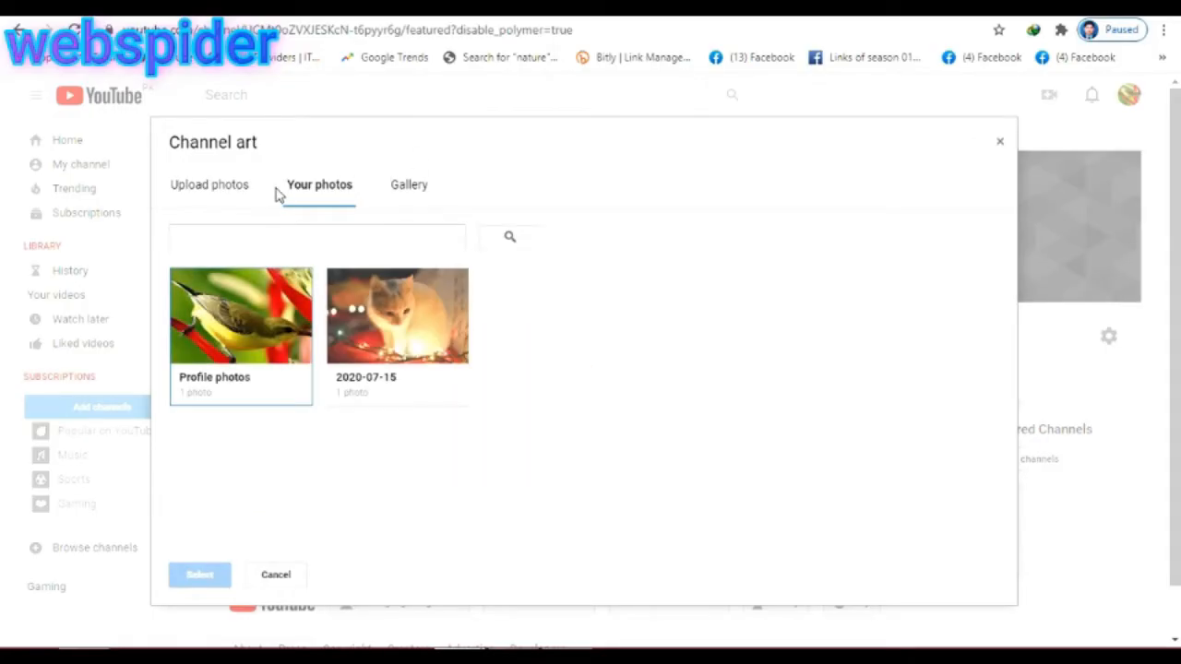
# - Select the cat photo from the 2020-07-15 album and confirm it as channel art
pyautogui.click(408, 306)
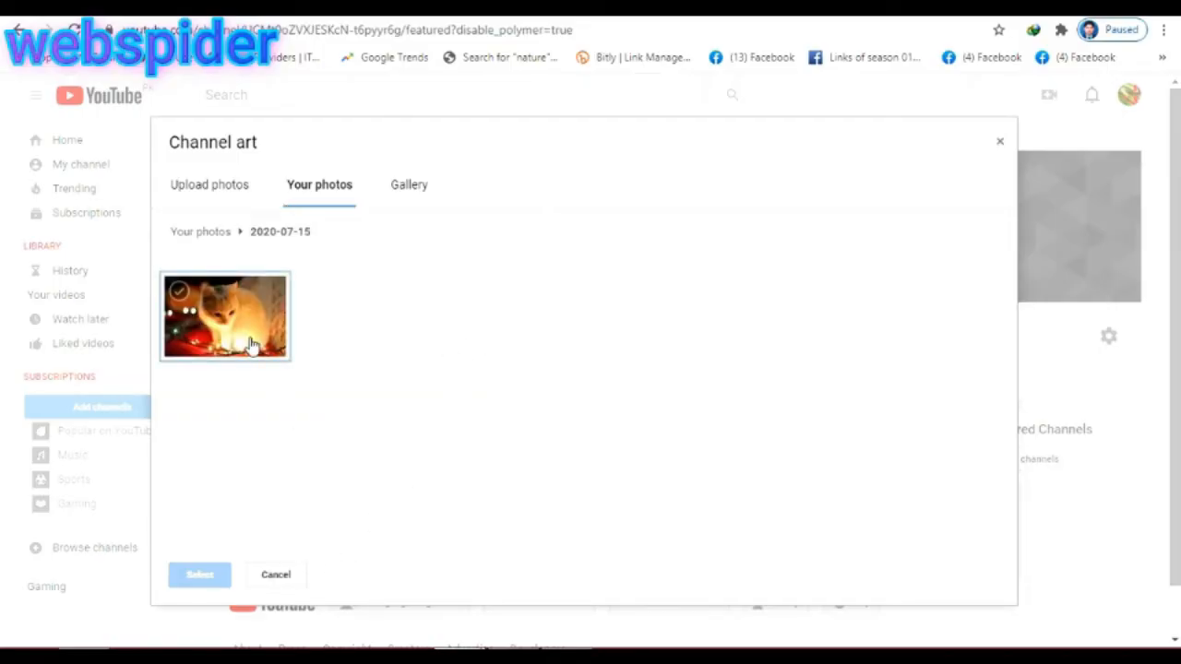
pyautogui.click(241, 336)
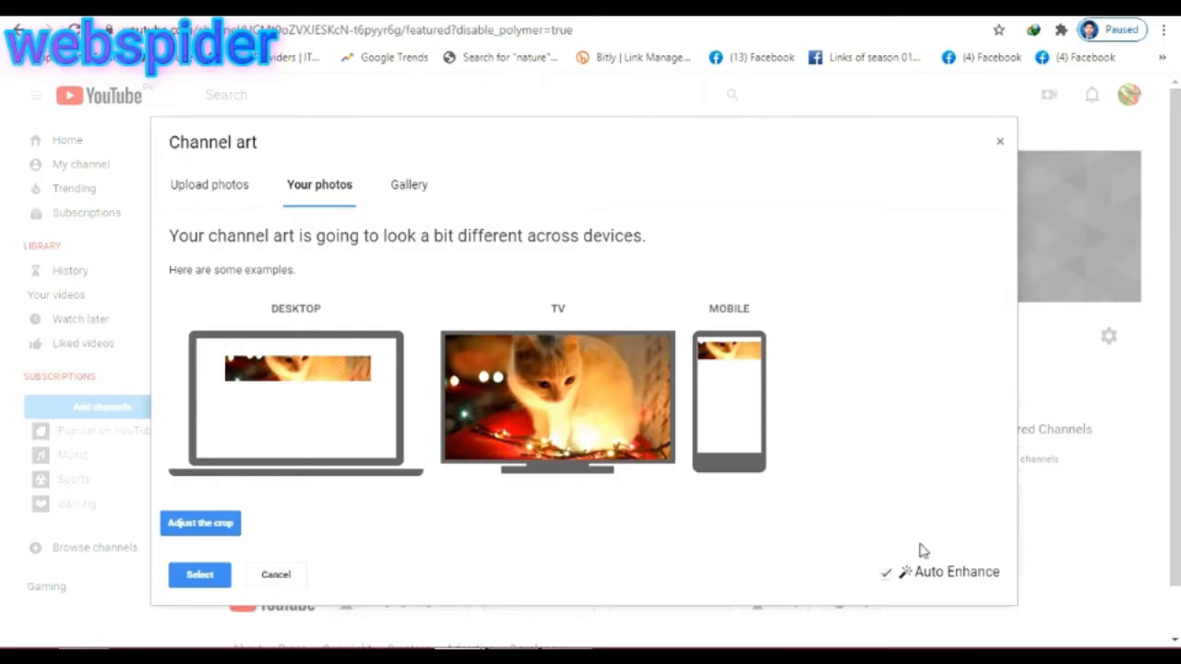
pyautogui.click(198, 576)
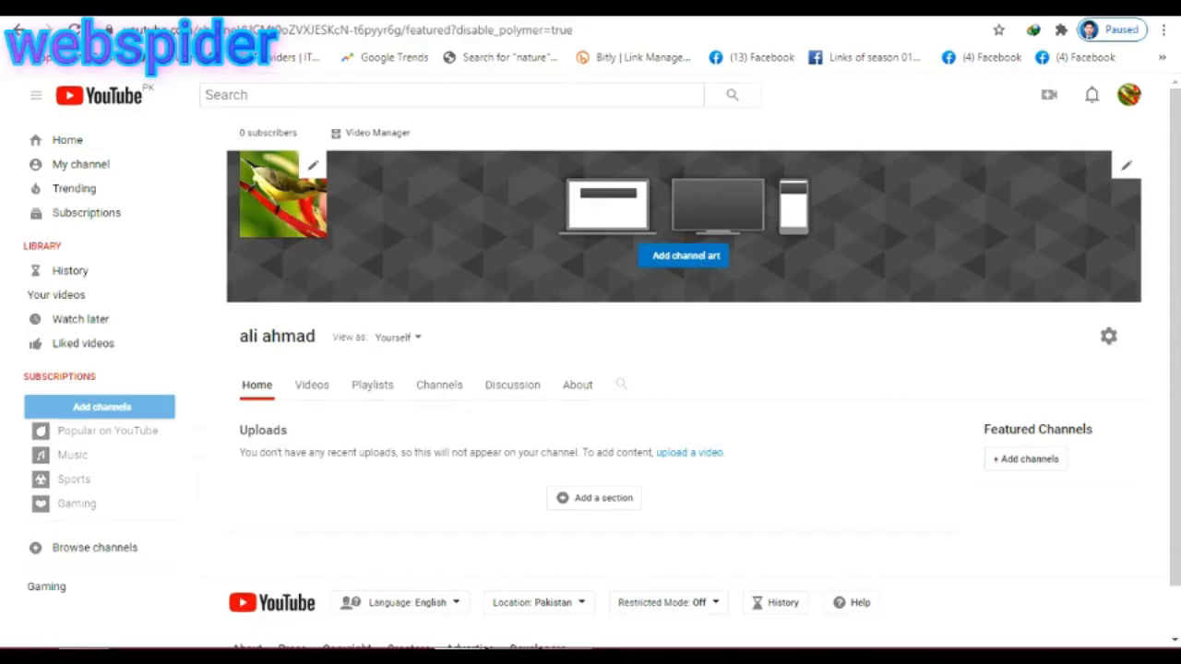
# - Check the channel's Videos tab, find no uploads, and go back to the channel home
pyautogui.scroll(-1, 683, 369)
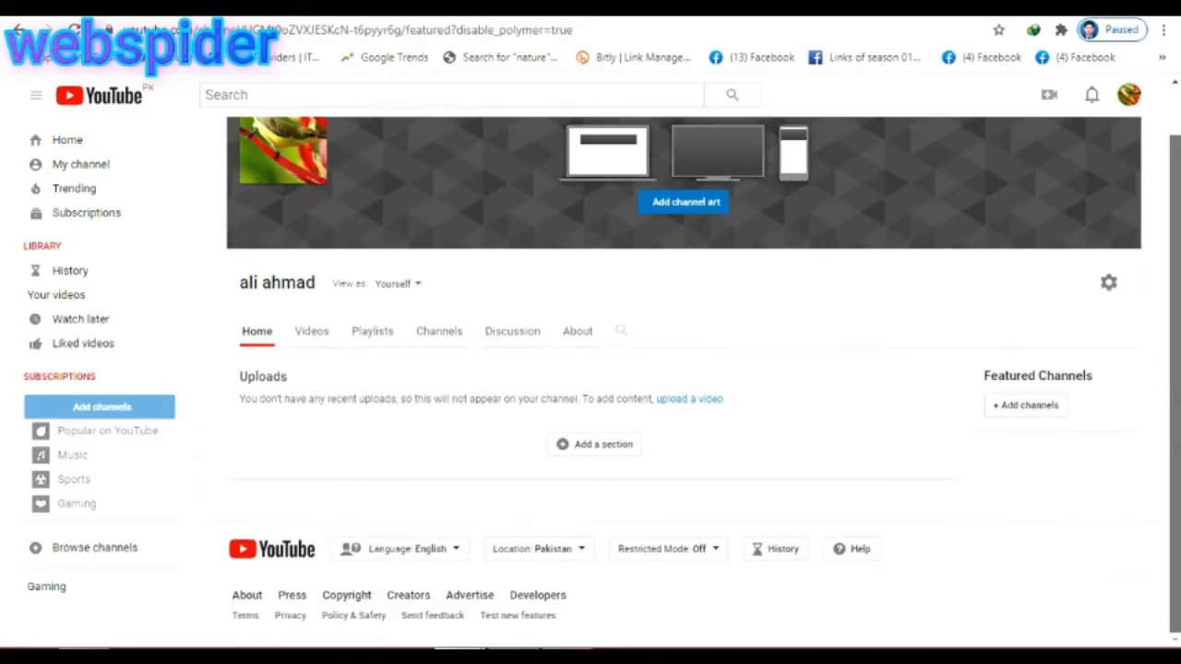
pyautogui.click(311, 340)
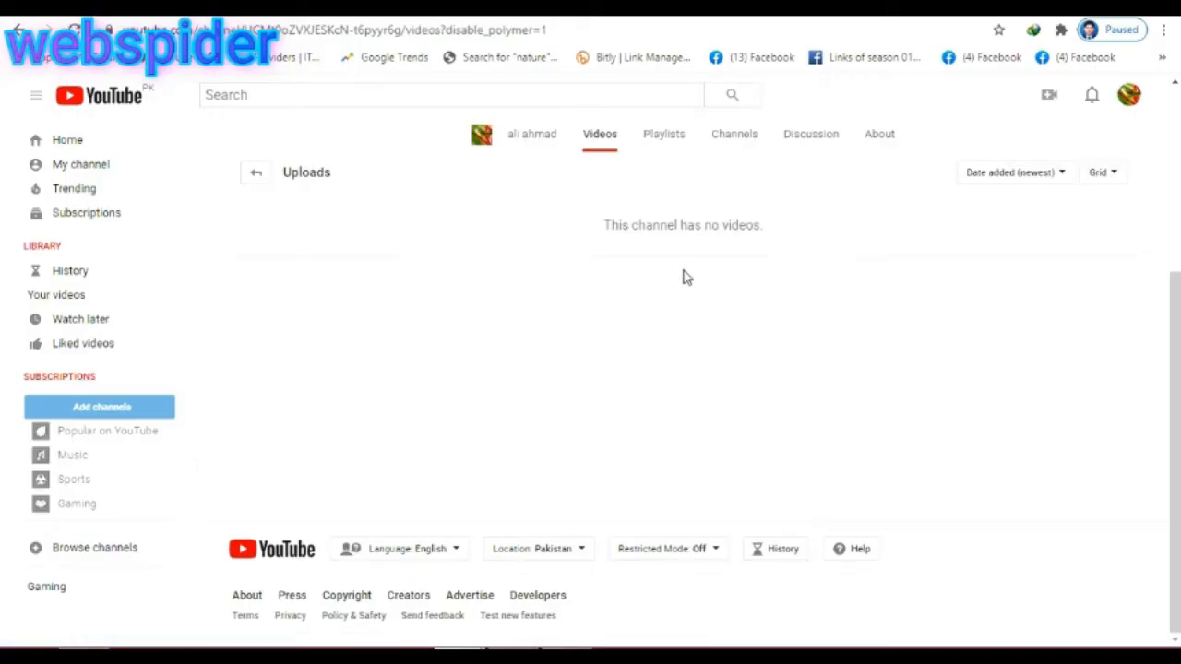
pyautogui.click(254, 179)
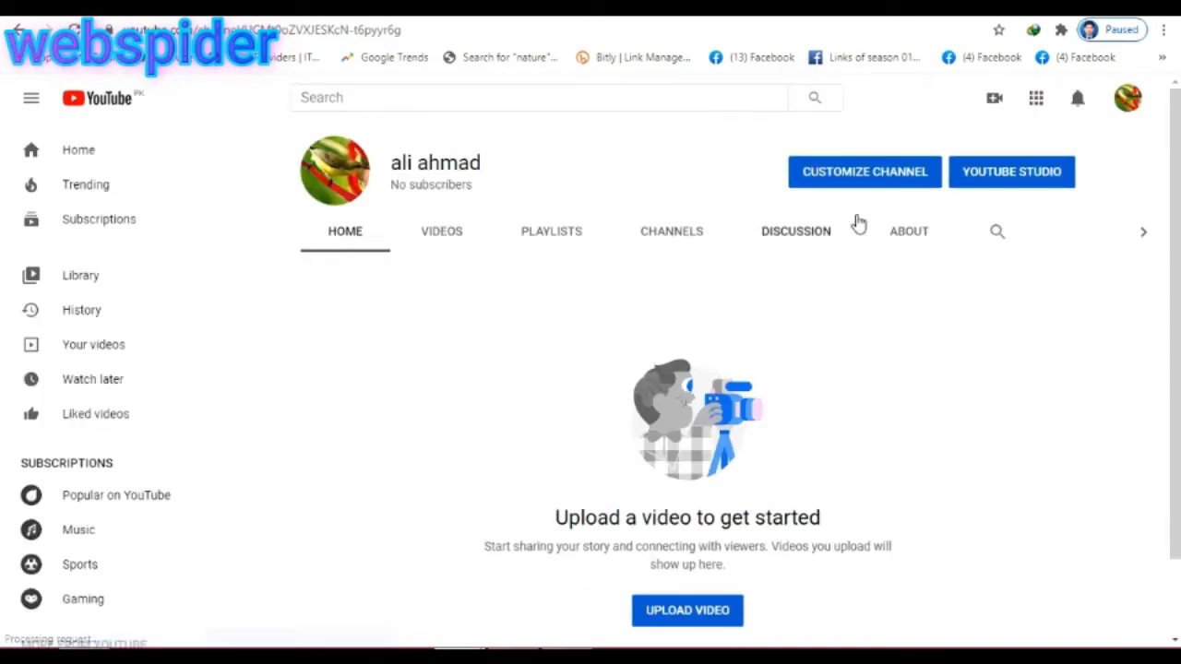
# - Open the channel in YouTube Studio and dismiss the 'Hello new YouTube Studio' popup
pyautogui.click(1030, 184)
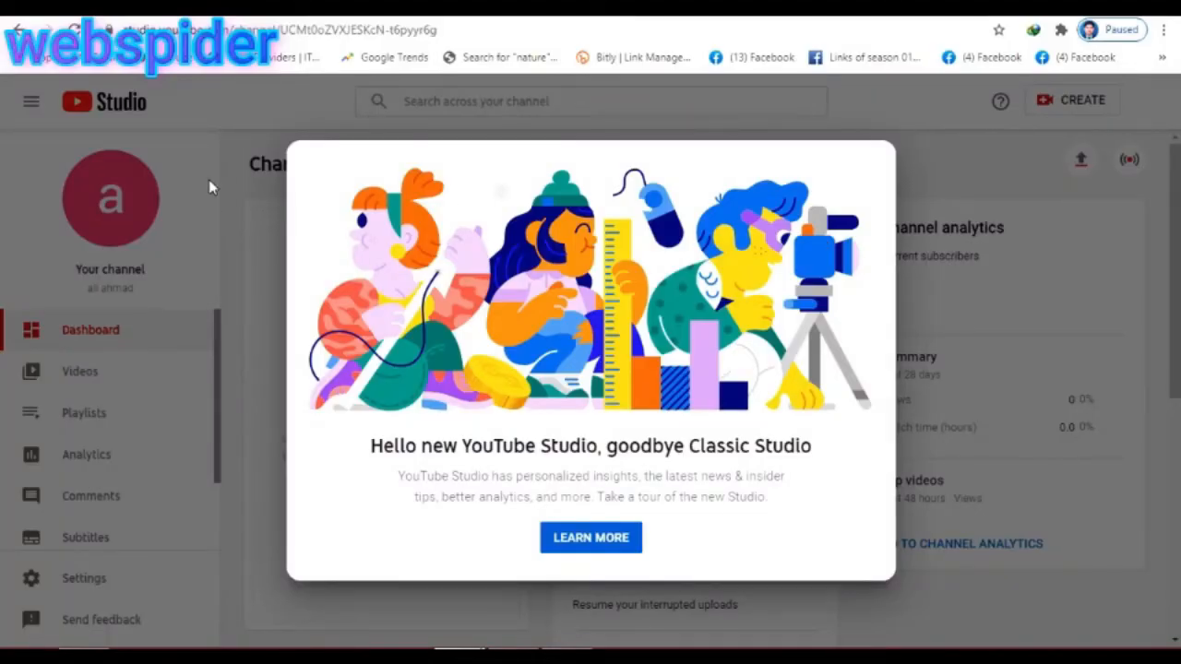
pyautogui.click(210, 187)
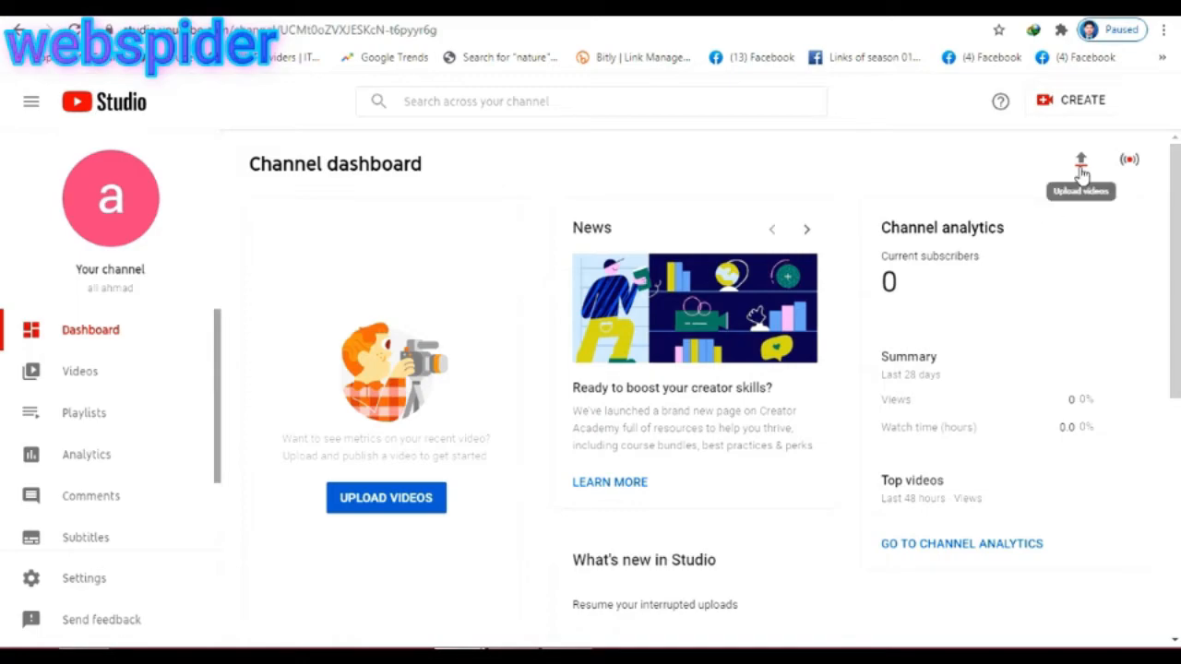
# - Upload the video file 1127677363.mp4 through CREATE > Upload videos
pyautogui.click(1084, 111)
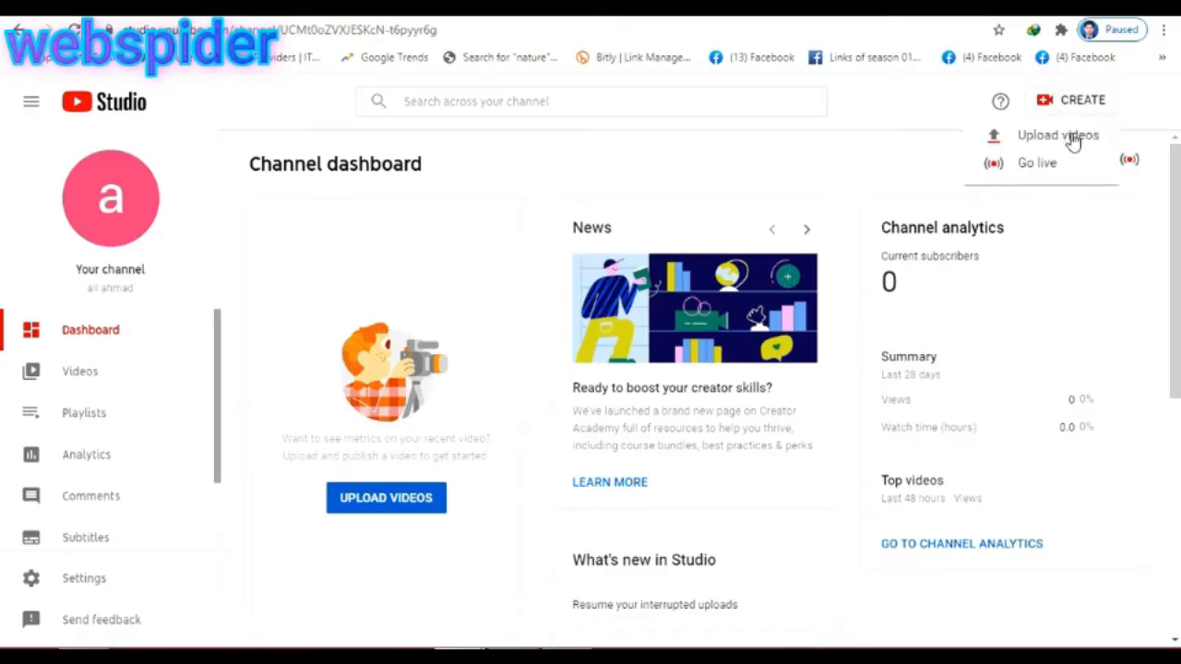
pyautogui.click(1073, 138)
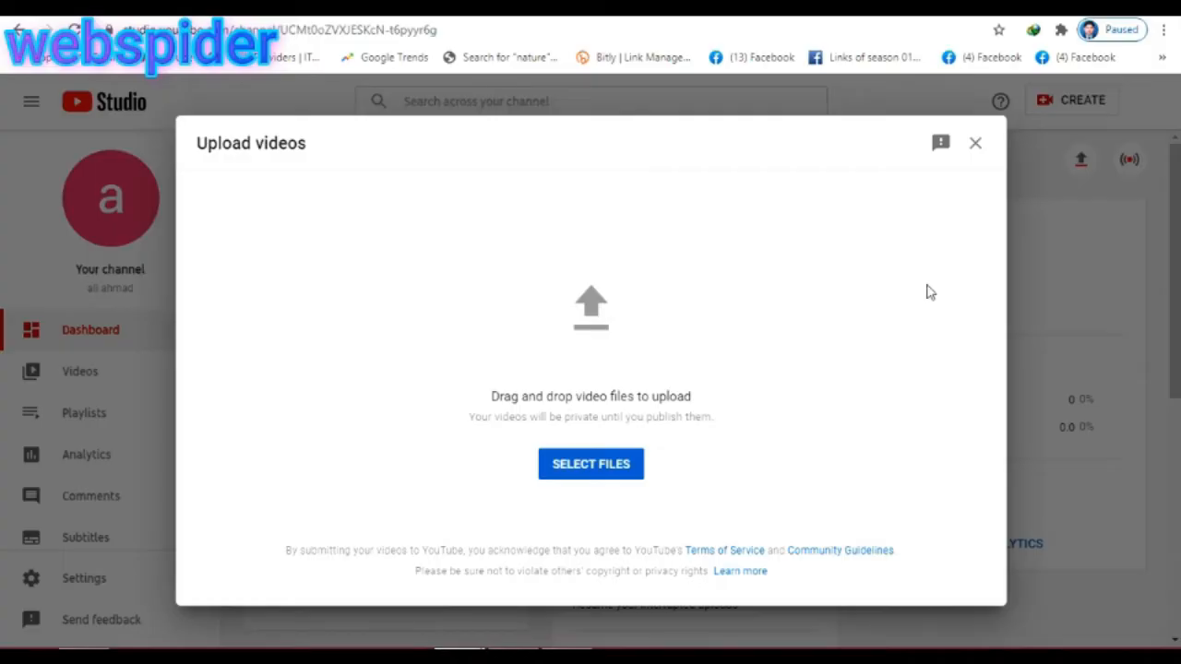
pyautogui.click(616, 473)
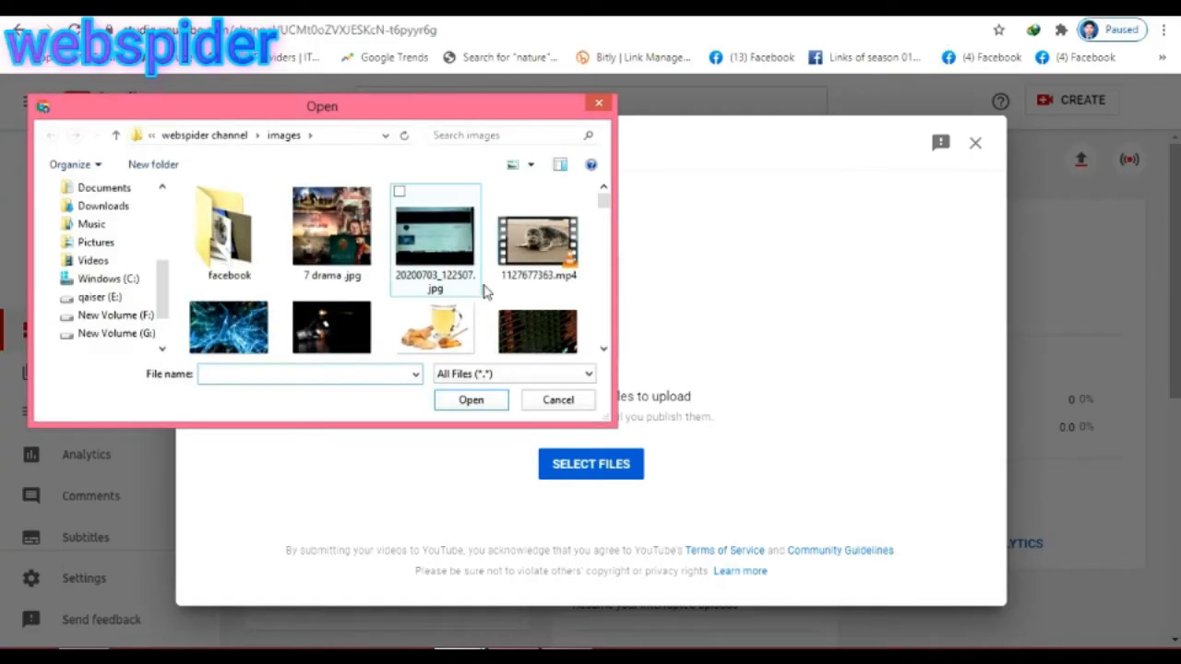
pyautogui.click(546, 267)
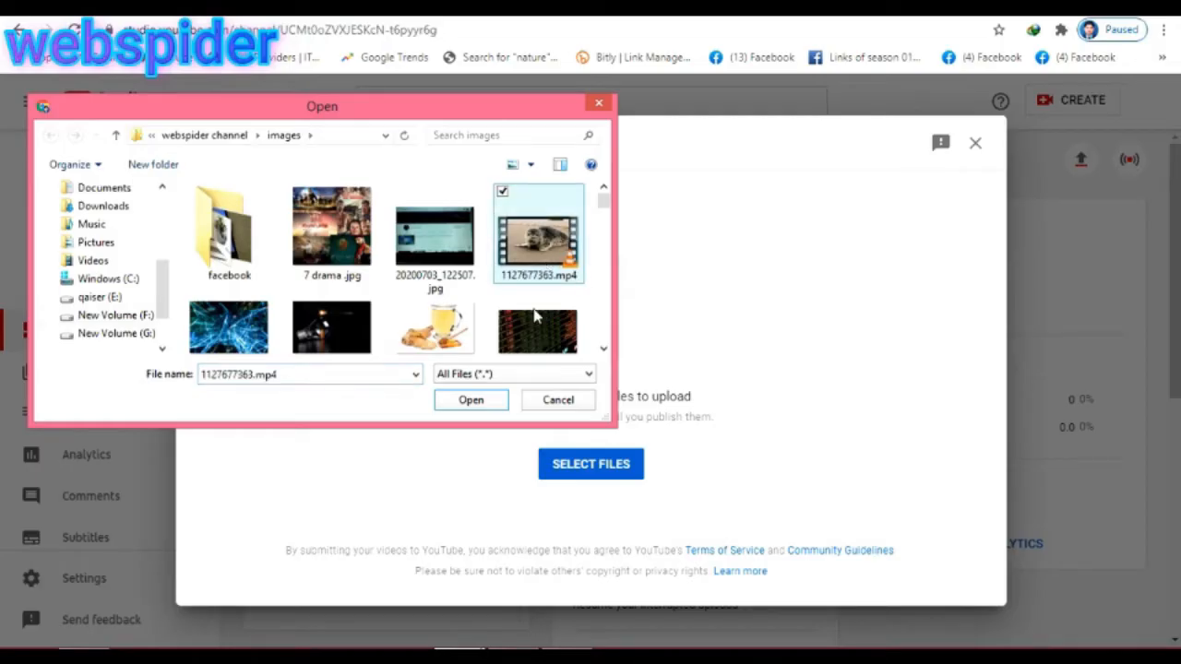
pyautogui.click(472, 401)
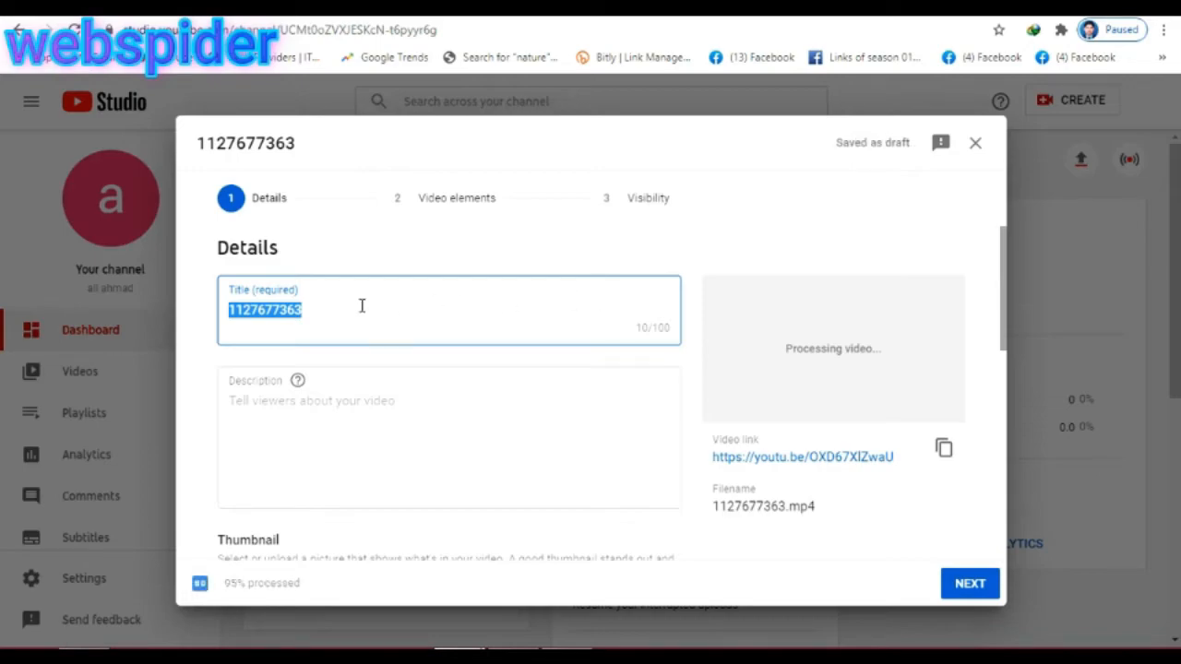
# - Replace the trial title 'dog dancing " ! funny video' with 'penguine beautiful video'
pyautogui.write('dog ')
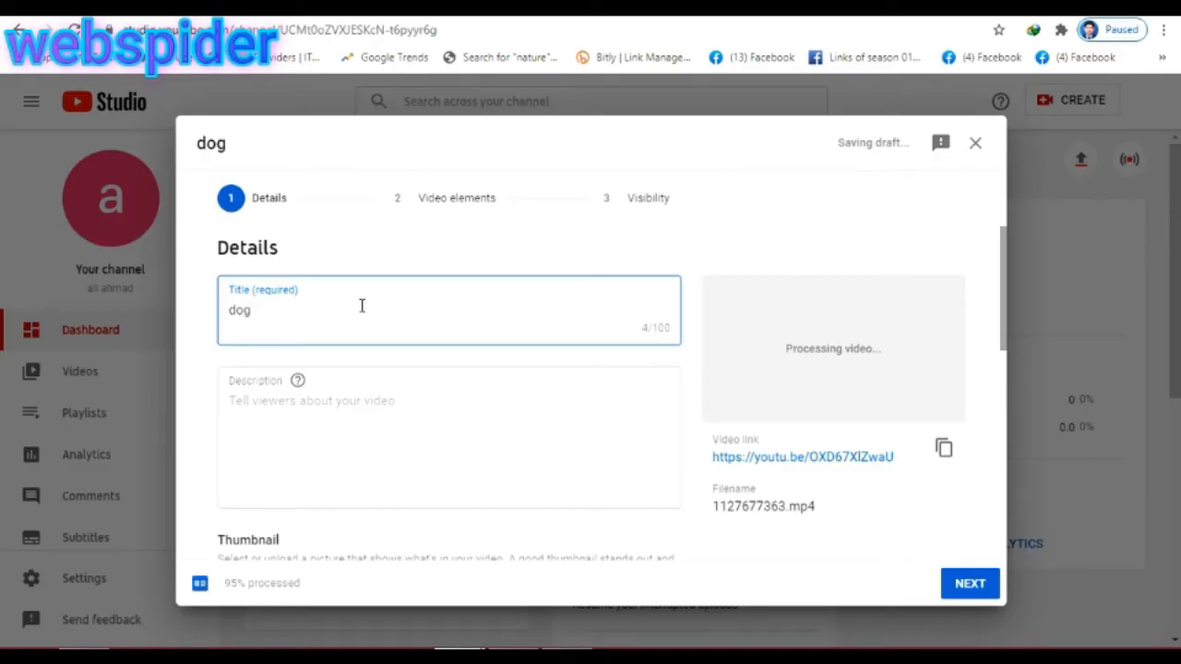
pyautogui.write('dancing')
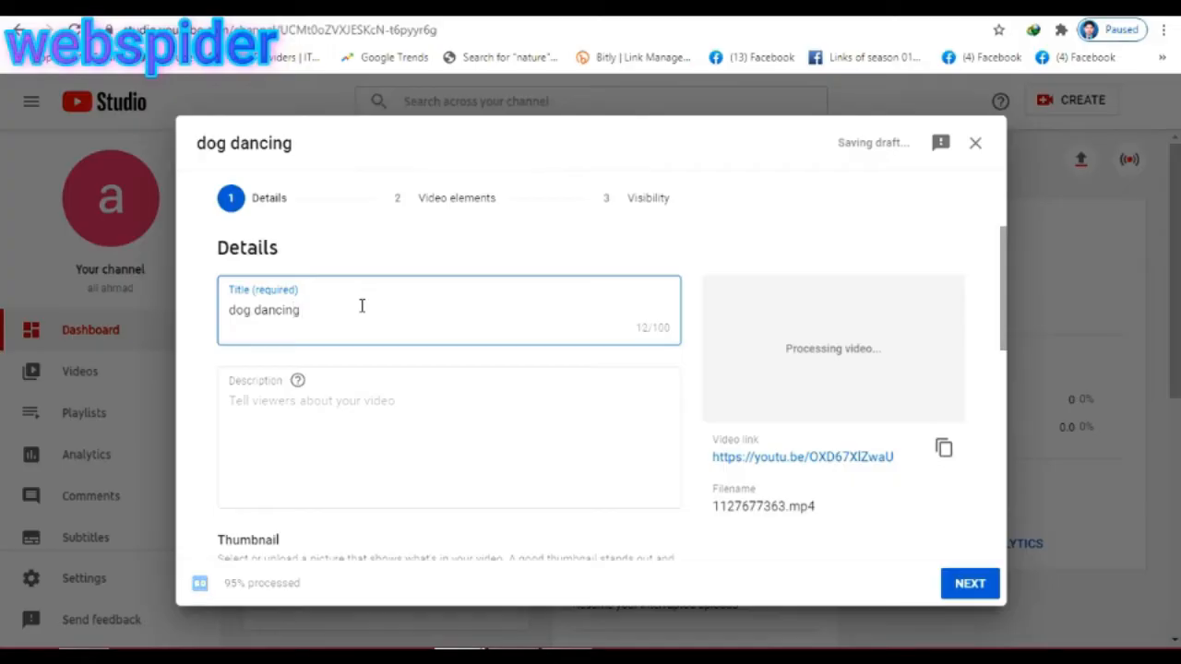
pyautogui.write(' " ')
pyautogui.write('!')
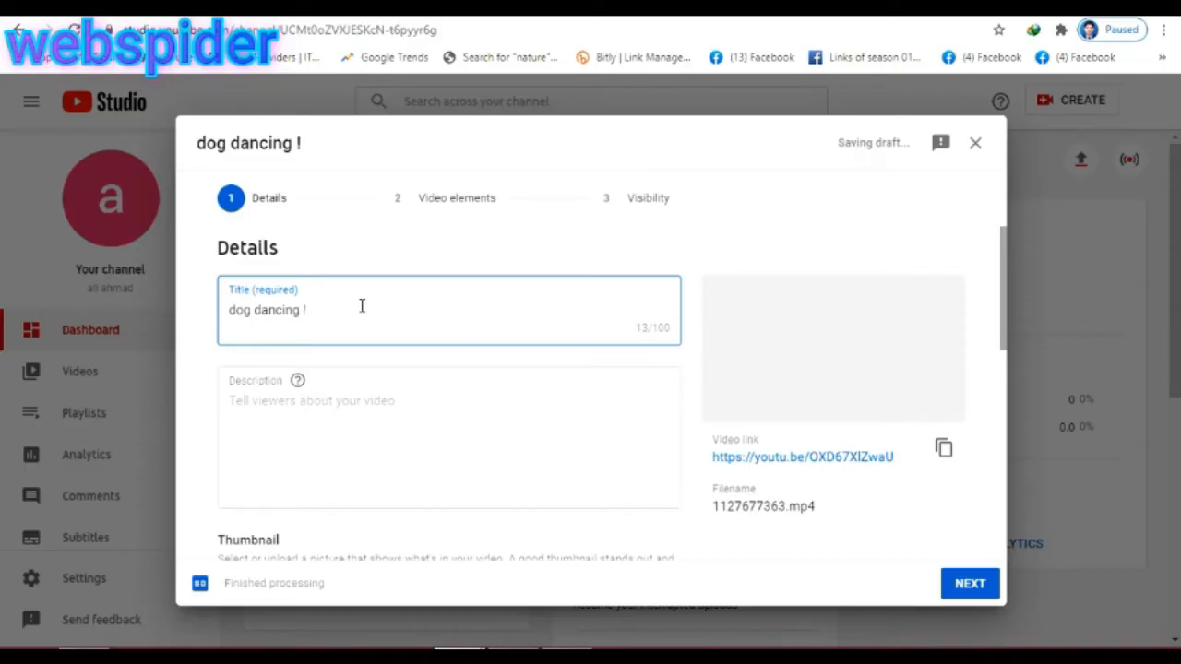
pyautogui.write(' funny ')
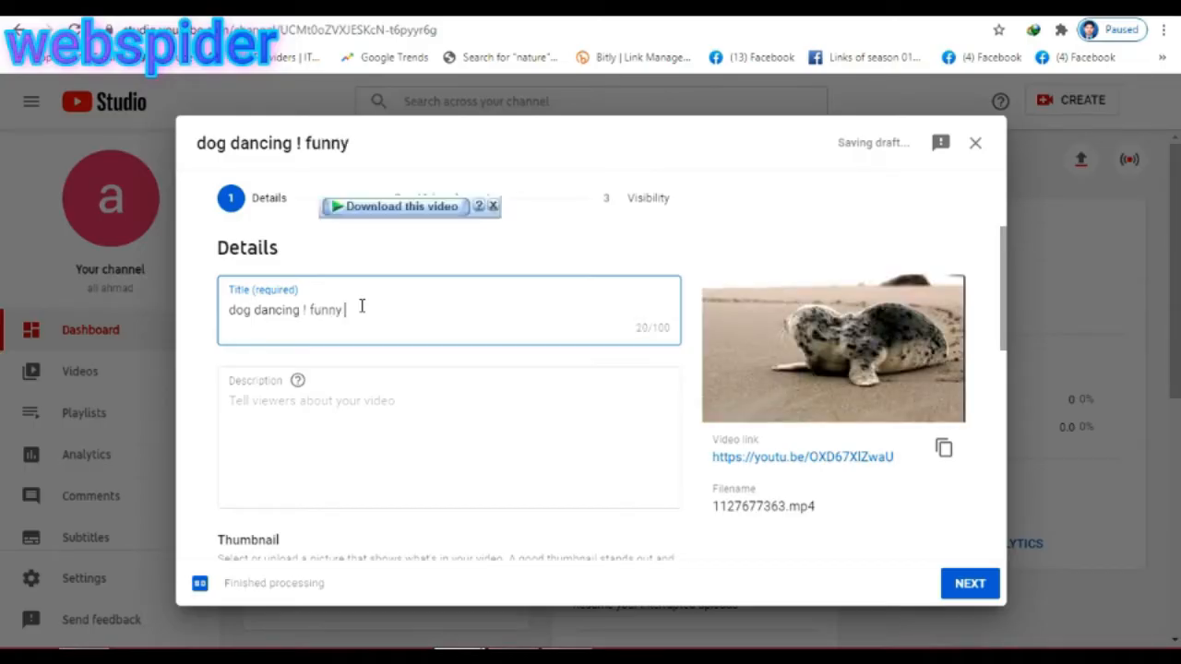
pyautogui.write('video')
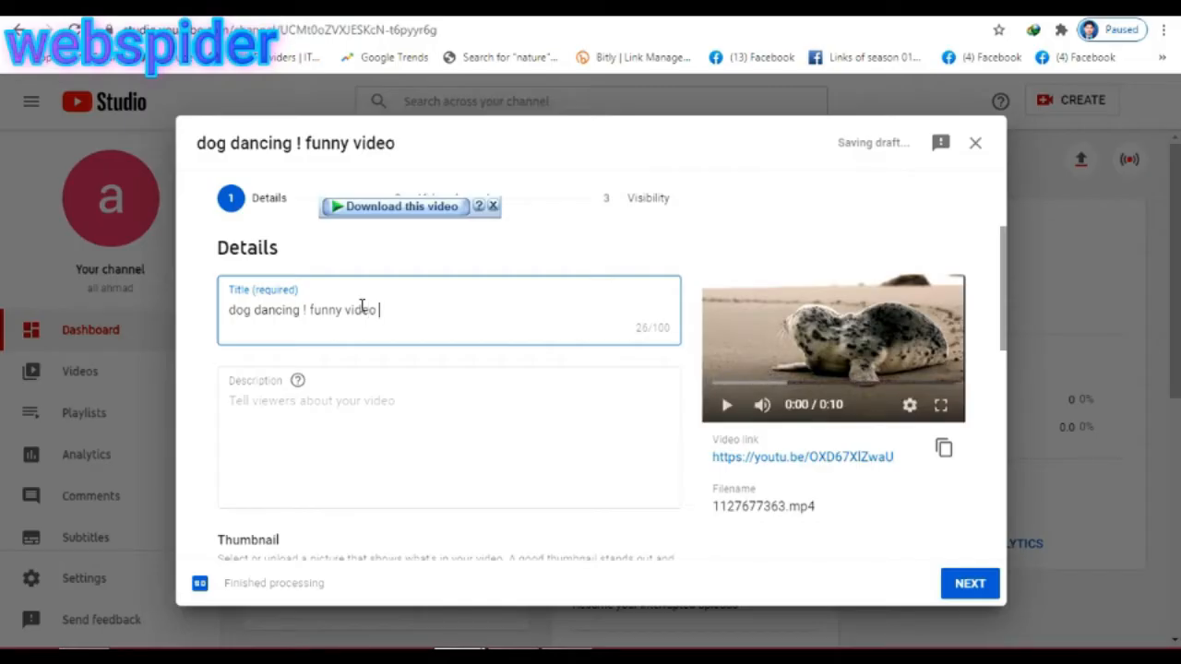
pyautogui.hotkey('ctrl', 'a')
pyautogui.press('BackSpace')
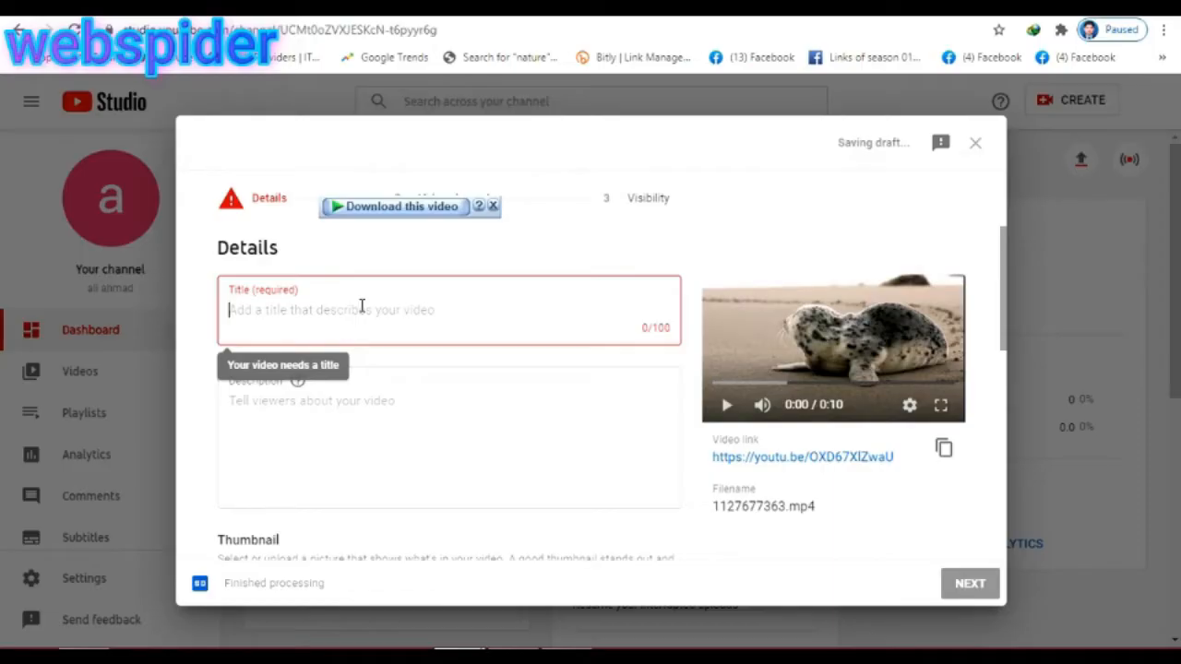
pyautogui.write('penguine ')
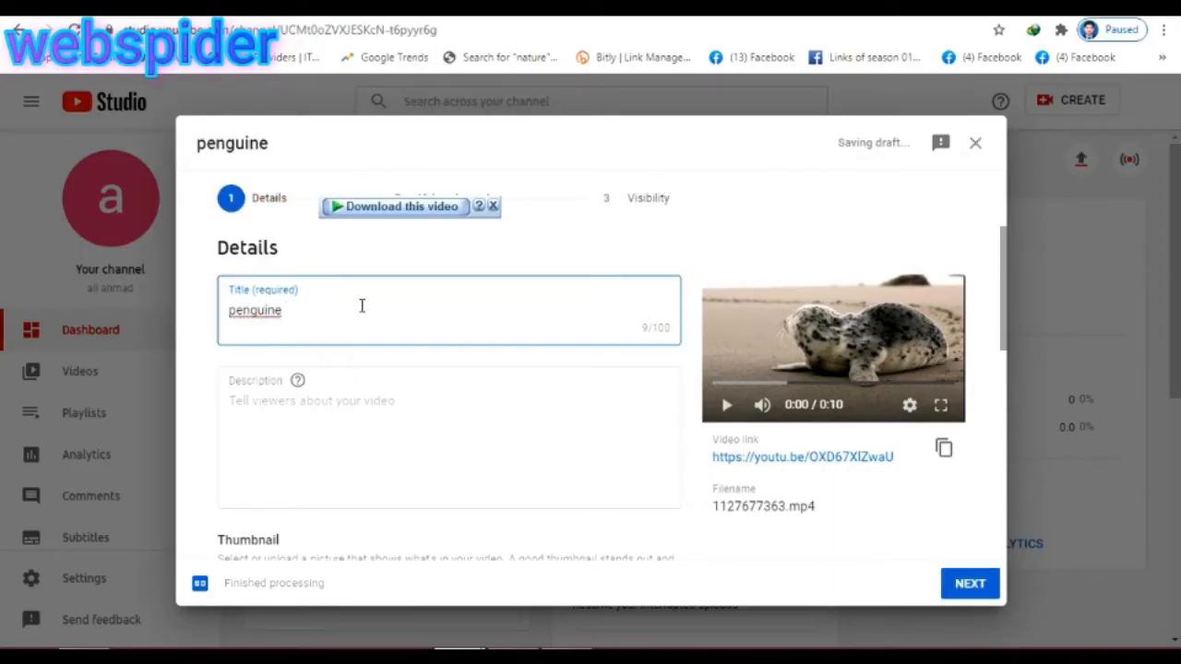
pyautogui.write('beautiful video')
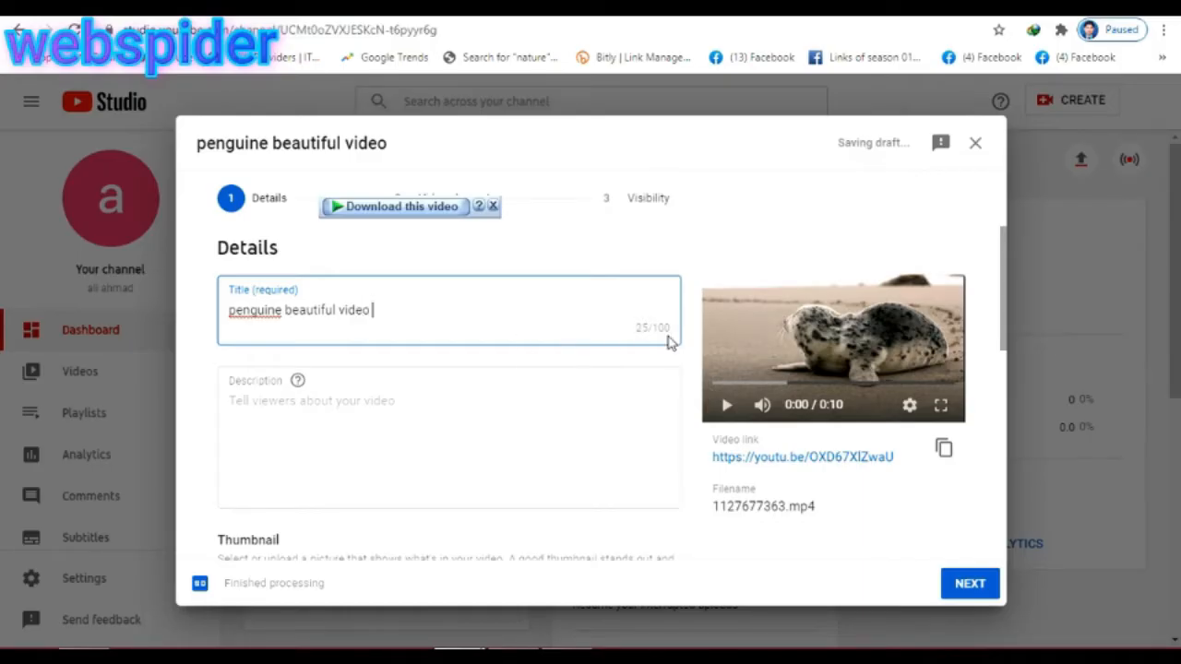
# - Enter the description 'this is very rare video of penguine dancing'
pyautogui.moveTo(1003, 290); pyautogui.dragTo(1003, 321)
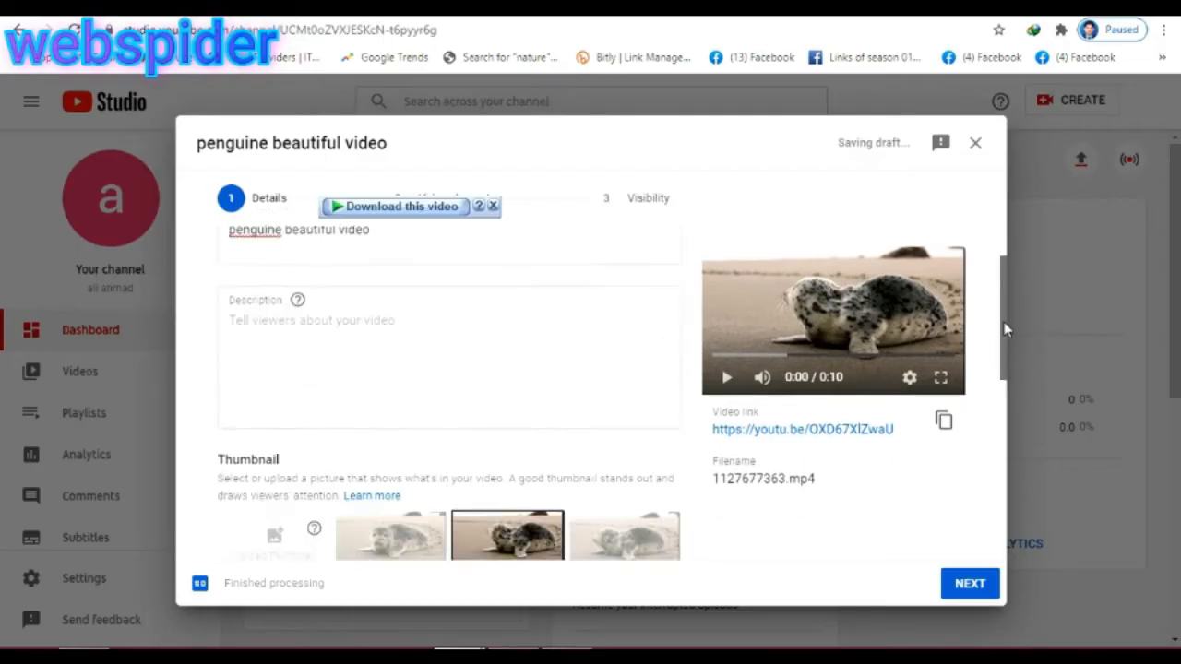
pyautogui.click(336, 345)
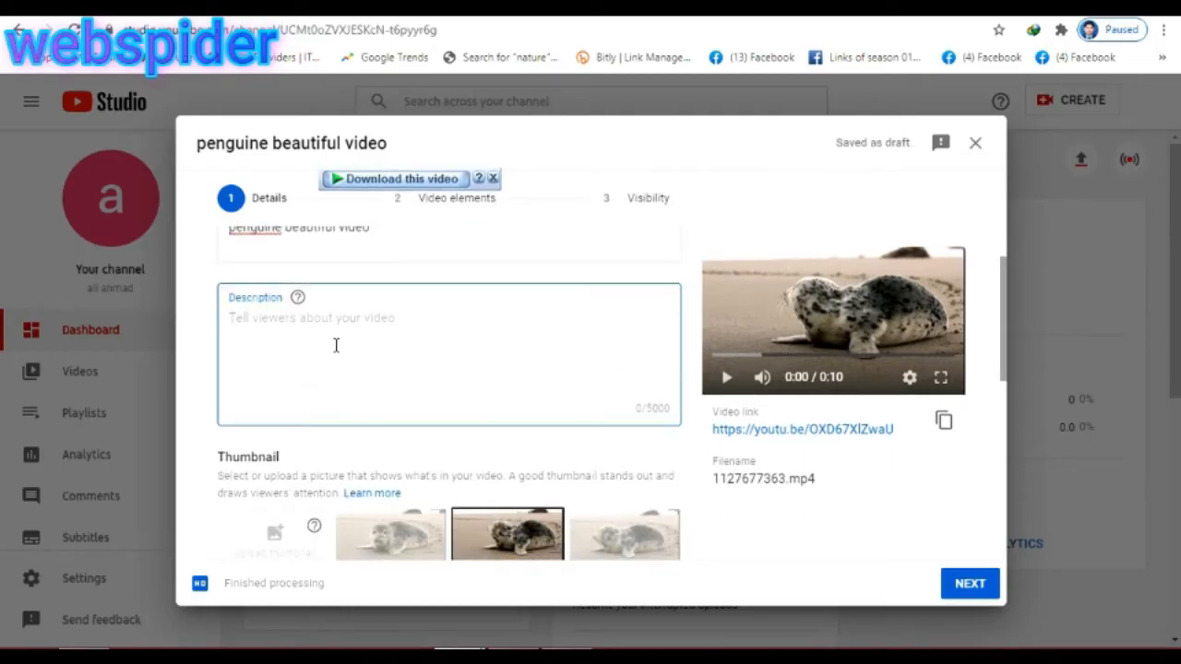
pyautogui.write('this')
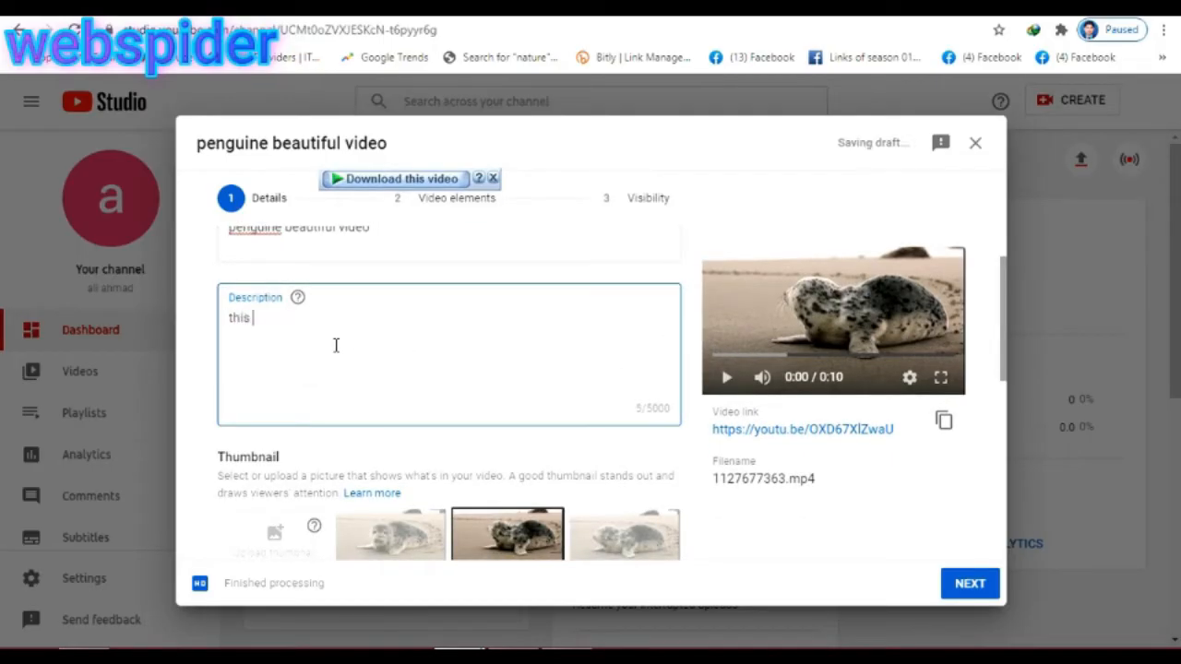
pyautogui.write(' is very rare video ')
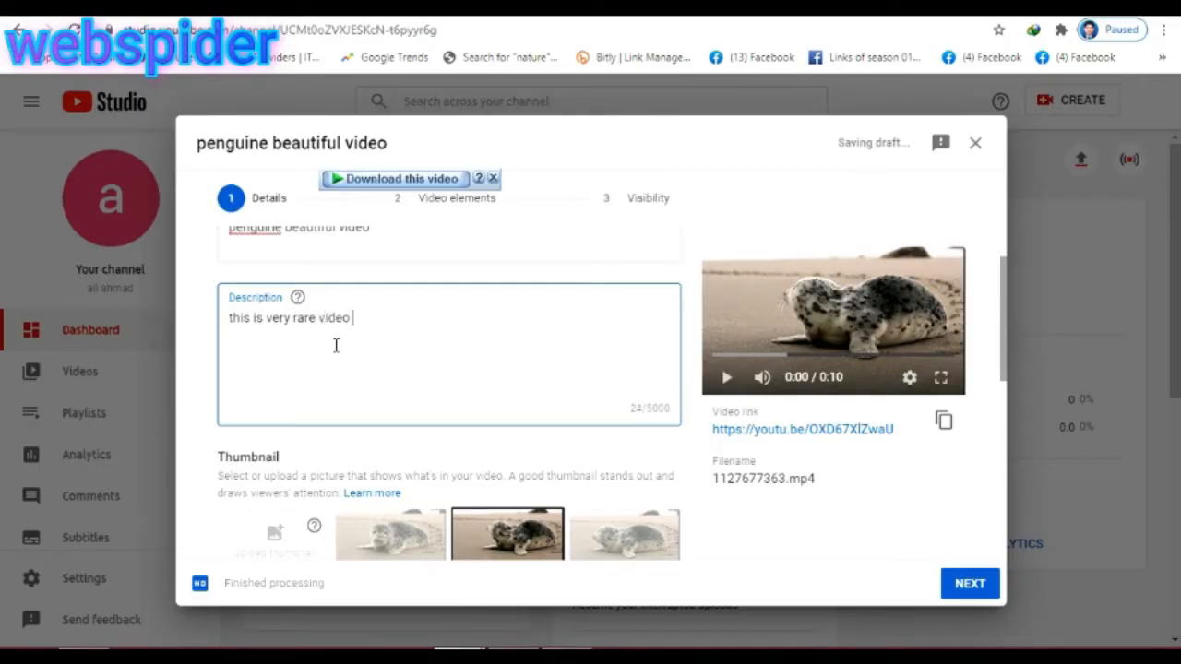
pyautogui.write('of penguine ')
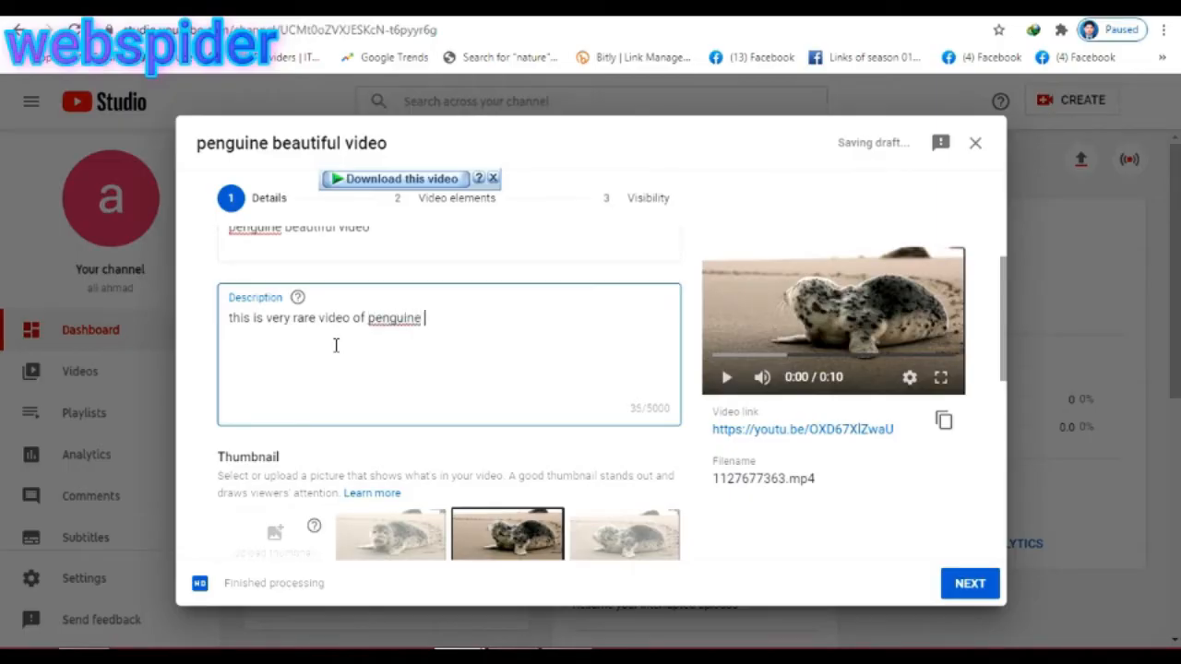
pyautogui.write('dancing')
# - From the Playlist dropdown, create the 'animals and nature' playlist and assign the video to it
pyautogui.click(1004, 314)
pyautogui.moveTo(1003, 316); pyautogui.dragTo(1002, 358)
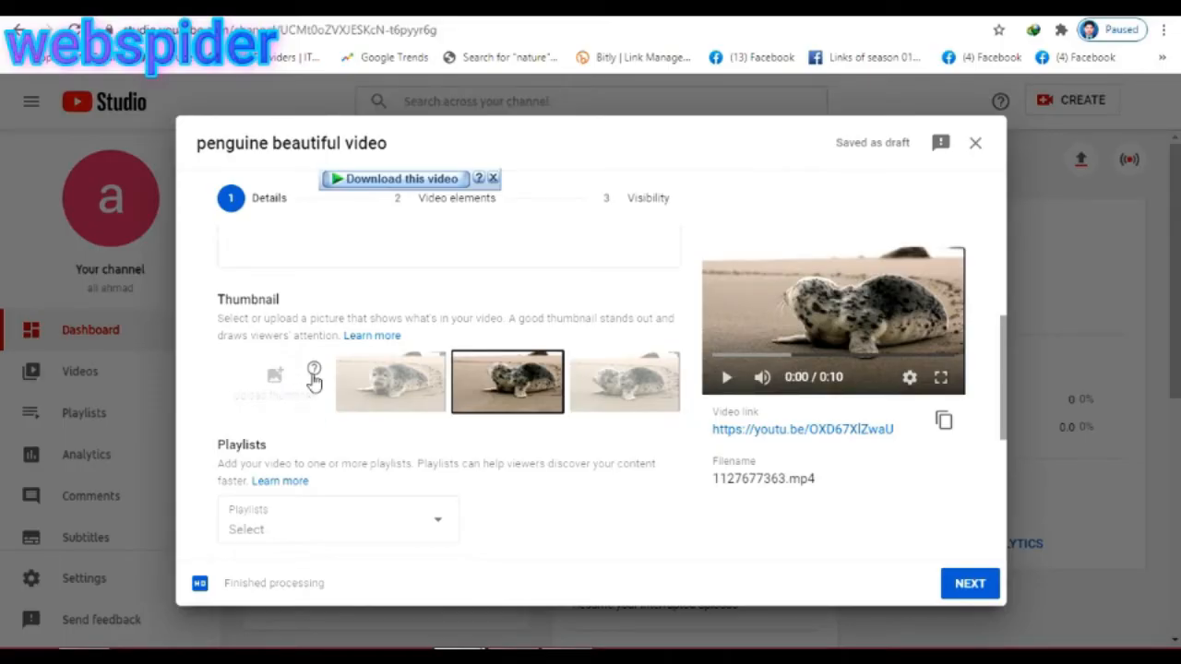
pyautogui.moveTo(313, 373)
pyautogui.moveTo(1002, 381); pyautogui.dragTo(1002, 467)
pyautogui.click(425, 338)
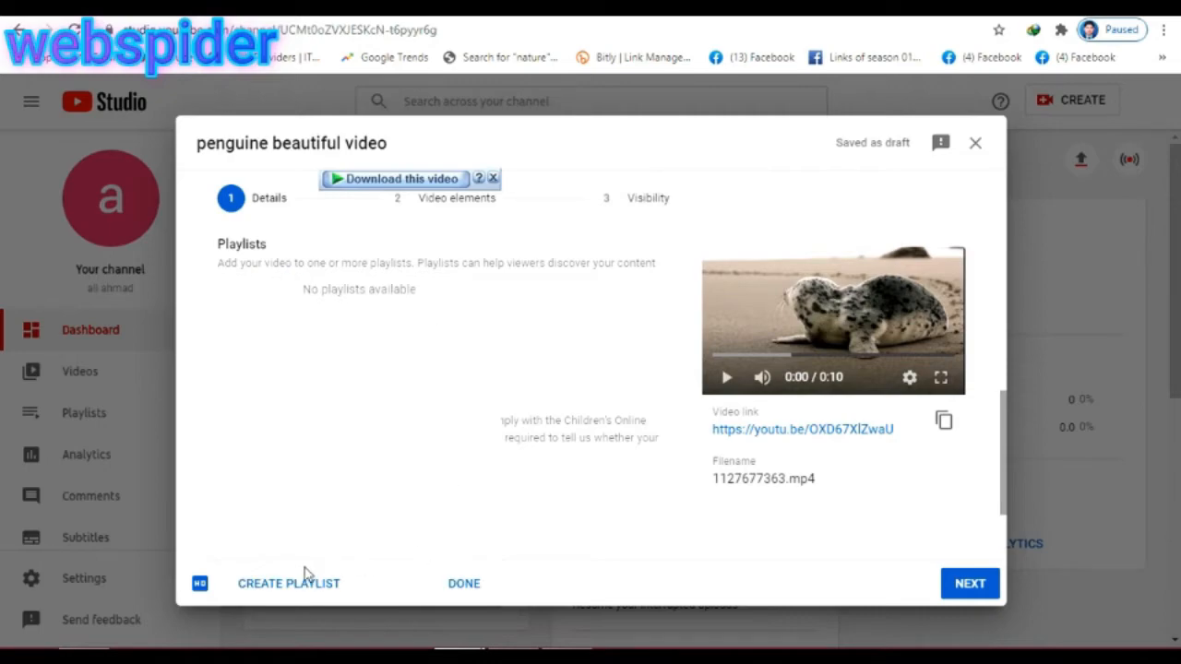
pyautogui.click(284, 584)
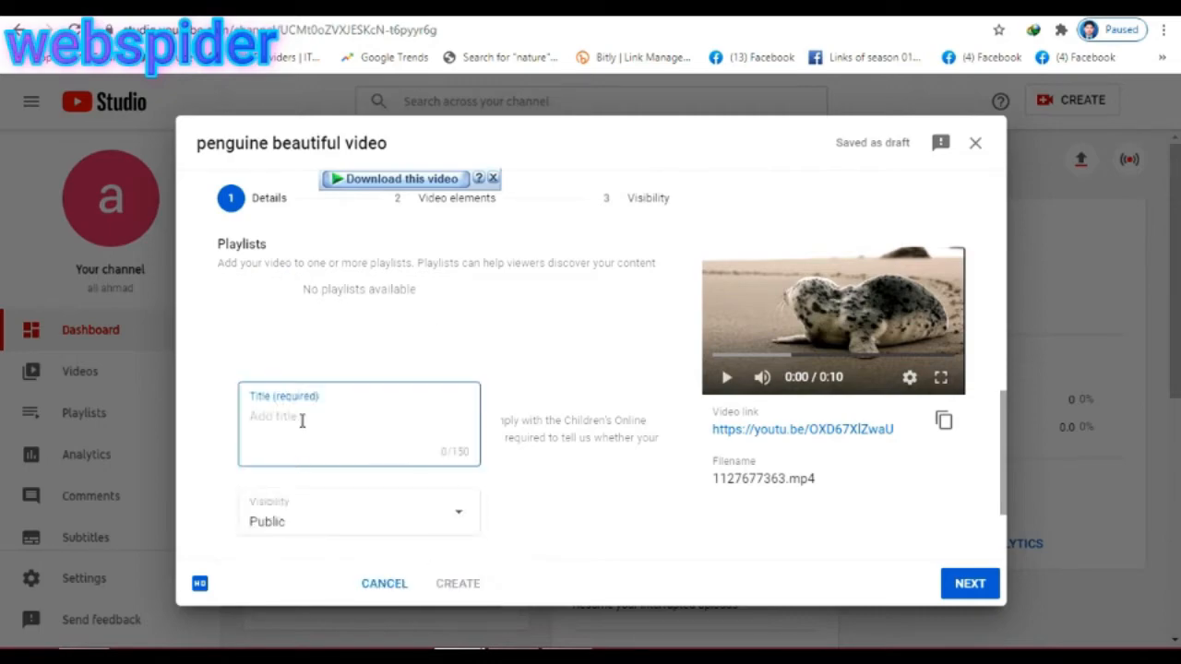
pyautogui.write('anim')
pyautogui.write('als and nature')
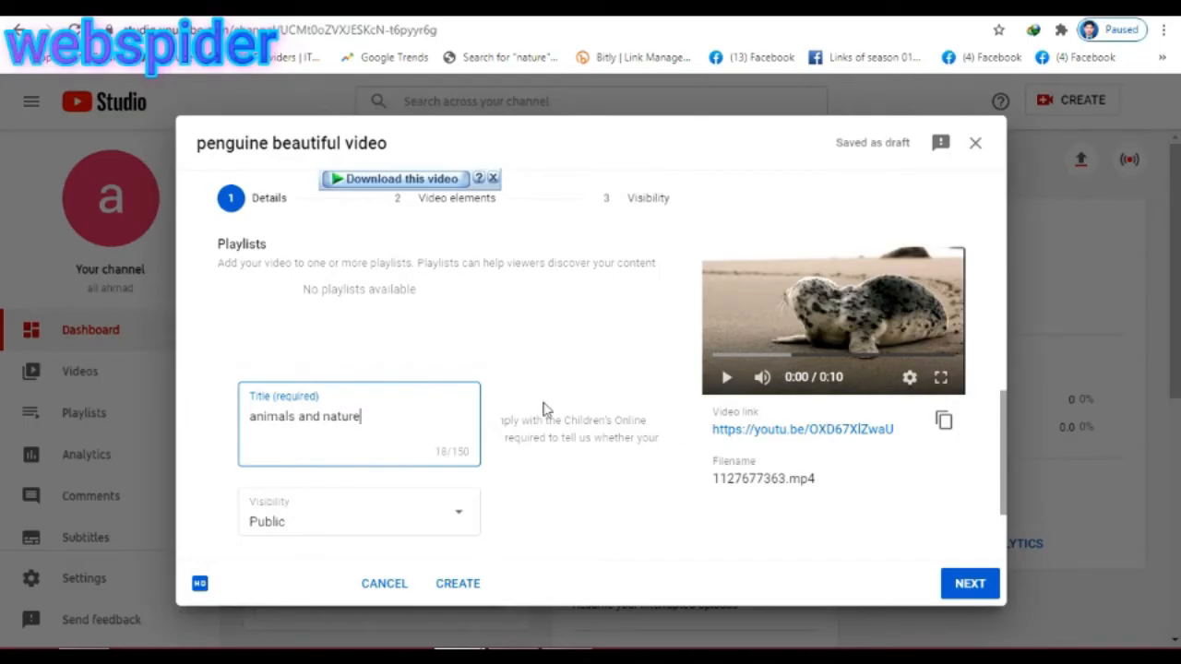
pyautogui.click(458, 586)
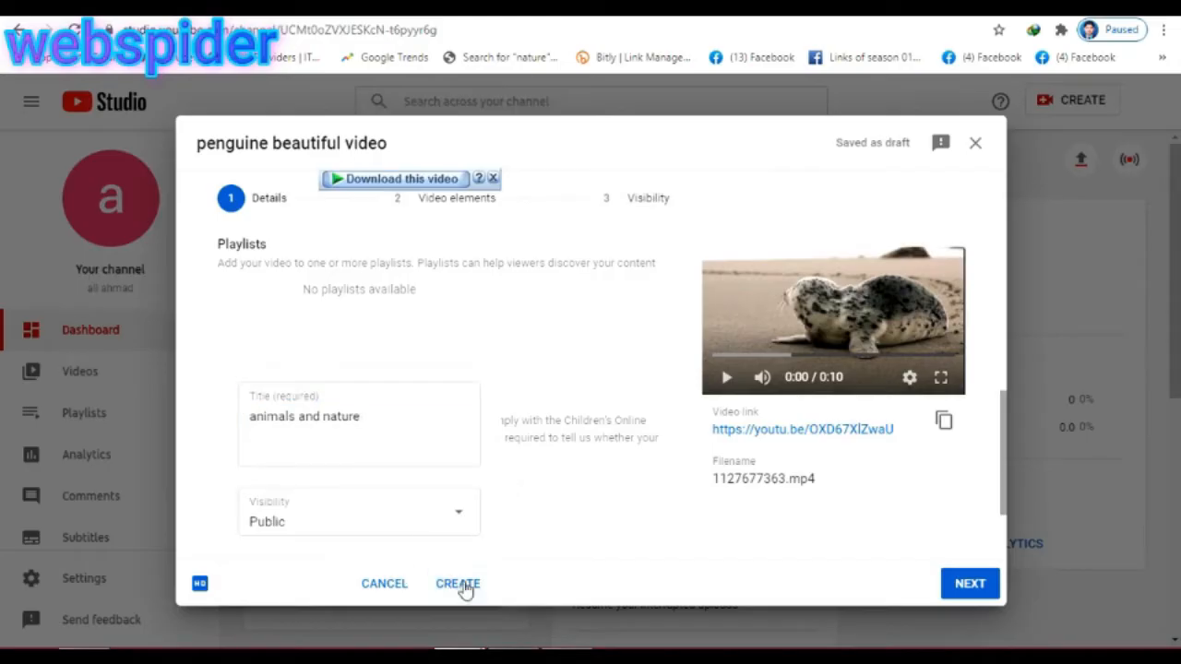
pyautogui.click(245, 292)
pyautogui.click(464, 583)
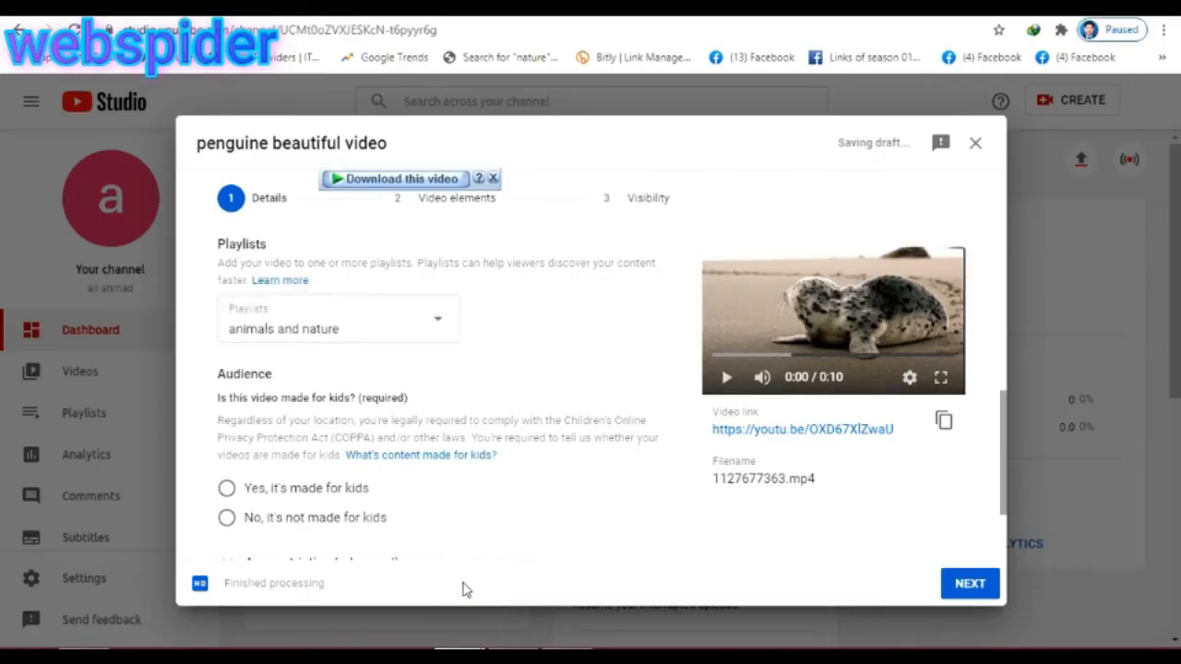
# - Choose 'No, it's not made for kids' and expand MORE OPTIONS down to the tags field
pyautogui.click(226, 520)
pyautogui.moveTo(1005, 429); pyautogui.dragTo(991, 510)
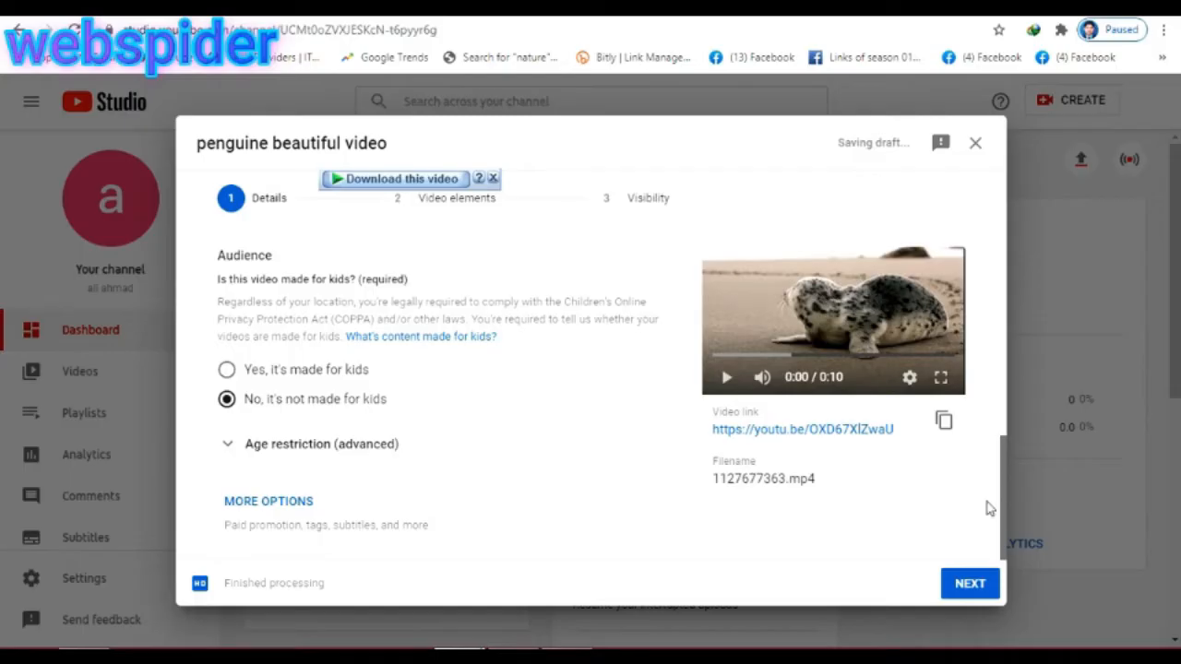
pyautogui.click(300, 502)
pyautogui.scroll(-1, 1006, 392)
pyautogui.scroll(-3, 1006, 392)
pyautogui.click(396, 438)
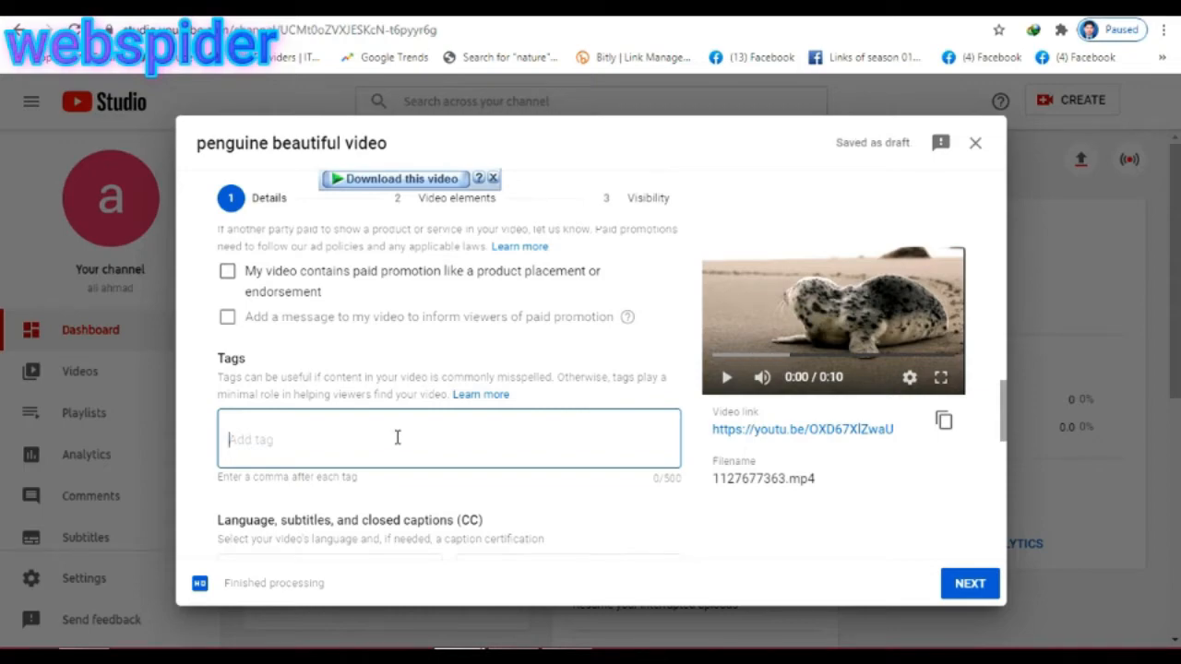
# - Add the tags 'penguine beatiful video', 'nature beauty' and 'animal video'
pyautogui.write('penguine beati')
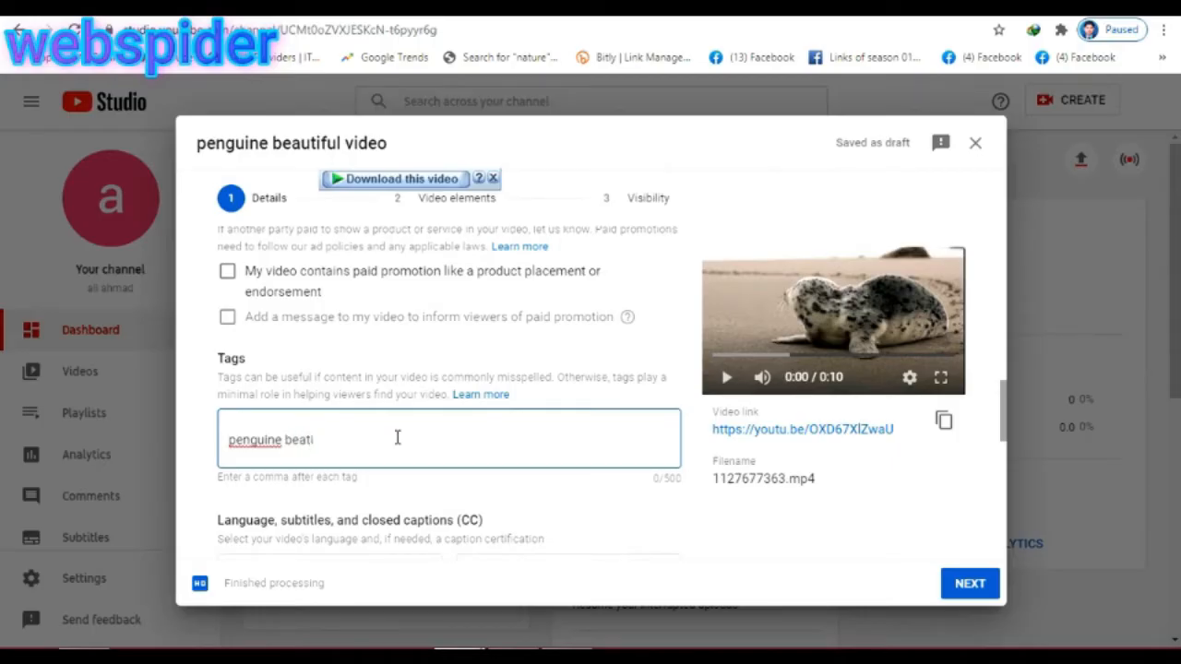
pyautogui.write('ful video,')
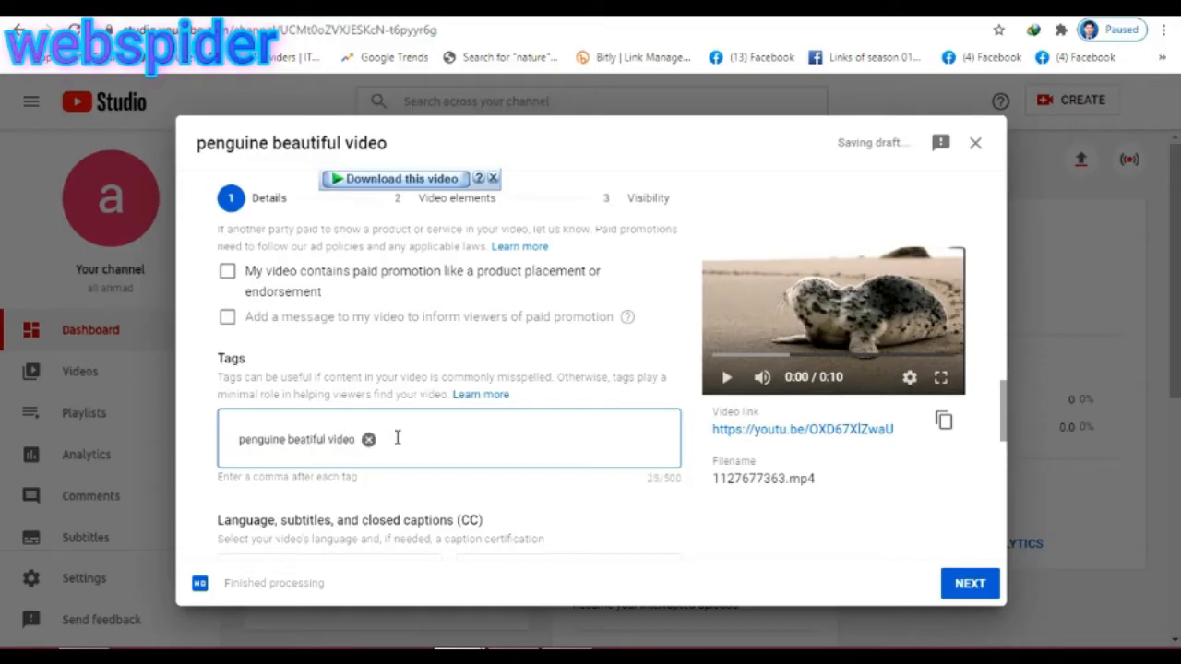
pyautogui.write('nature beauty,ani')
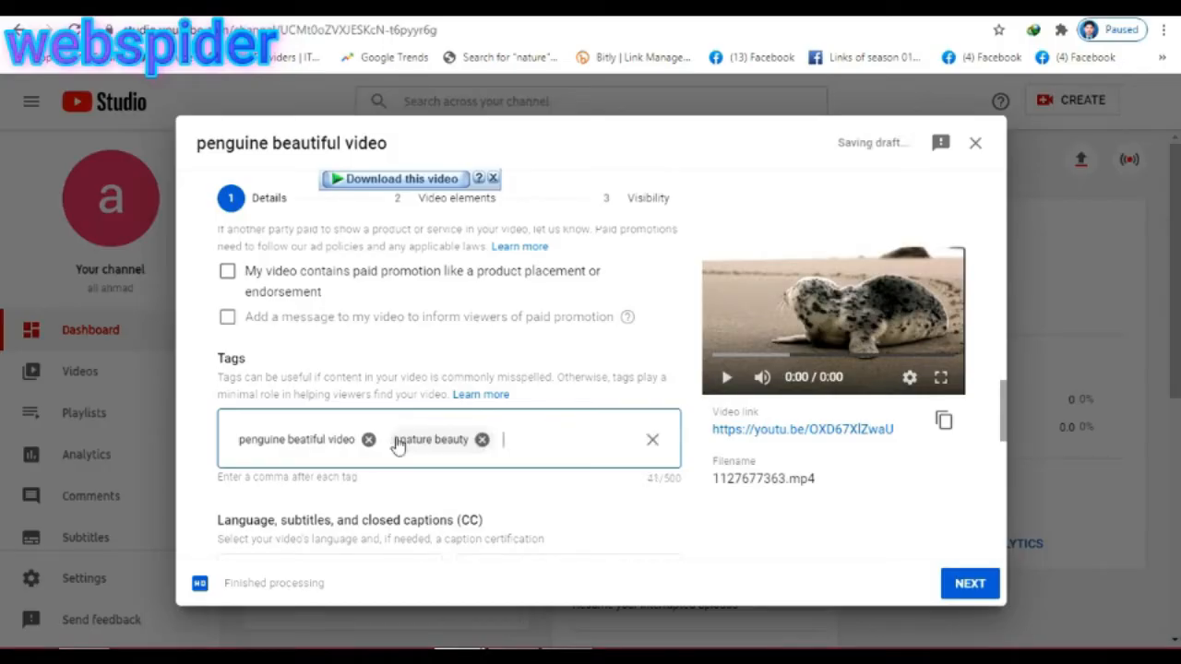
pyautogui.write('mal video,')
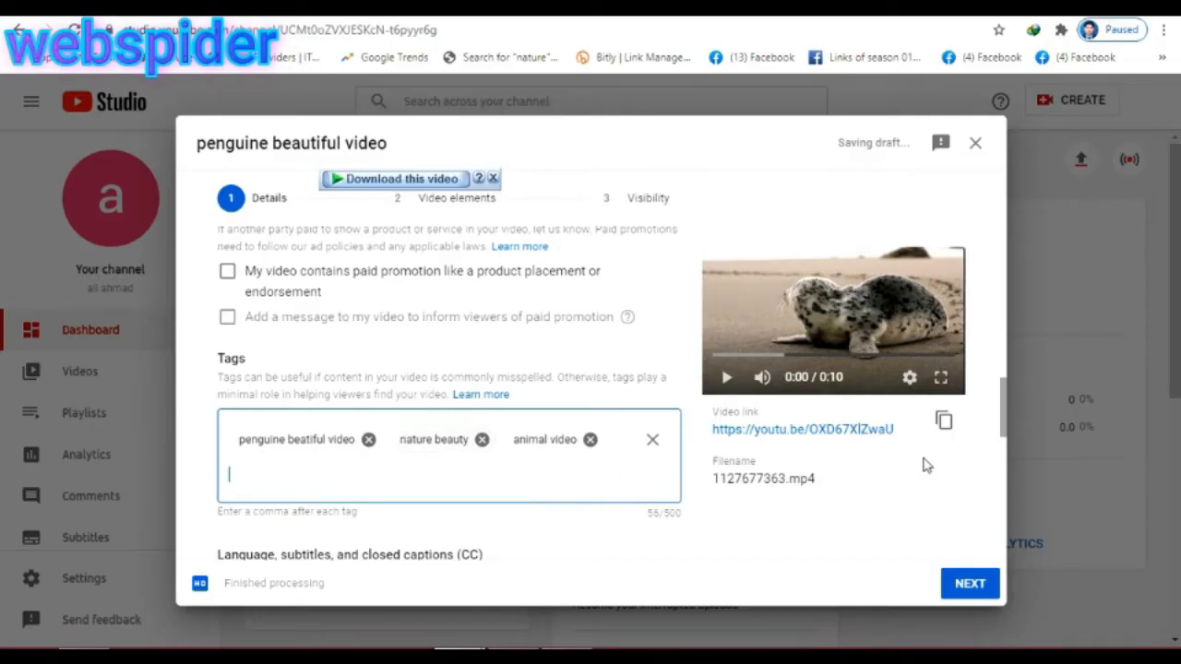
pyautogui.moveTo(1003, 423); pyautogui.dragTo(1003, 459)
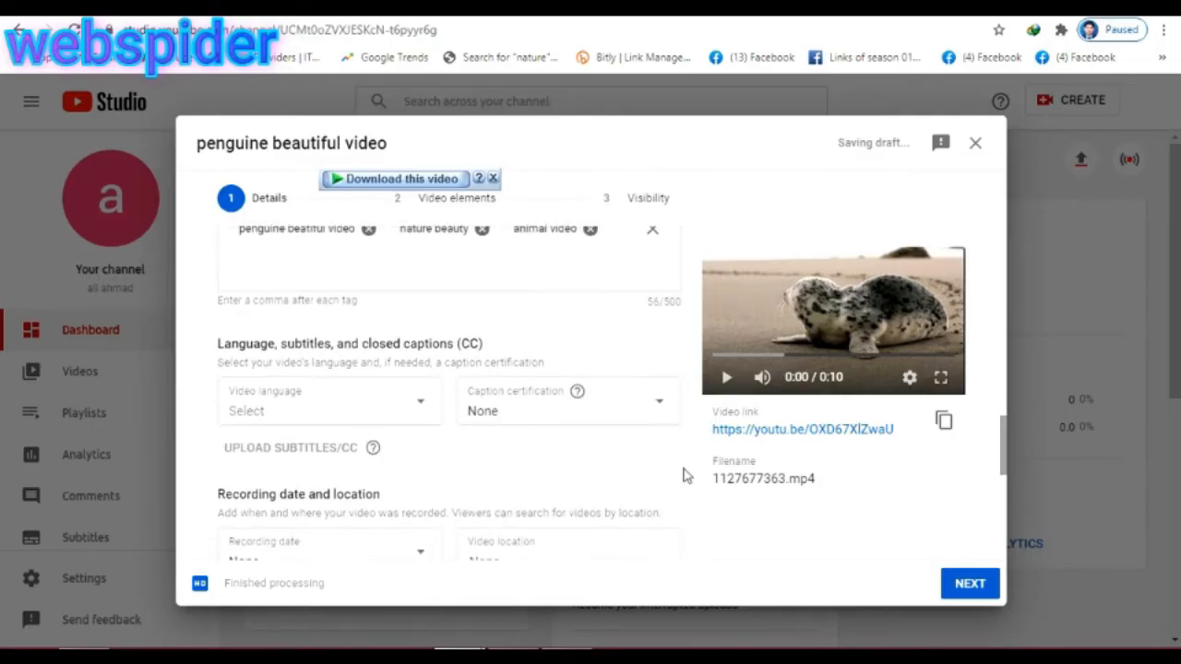
# - Set the video language to Urdu after clearing the download overlay
pyautogui.click(423, 414)
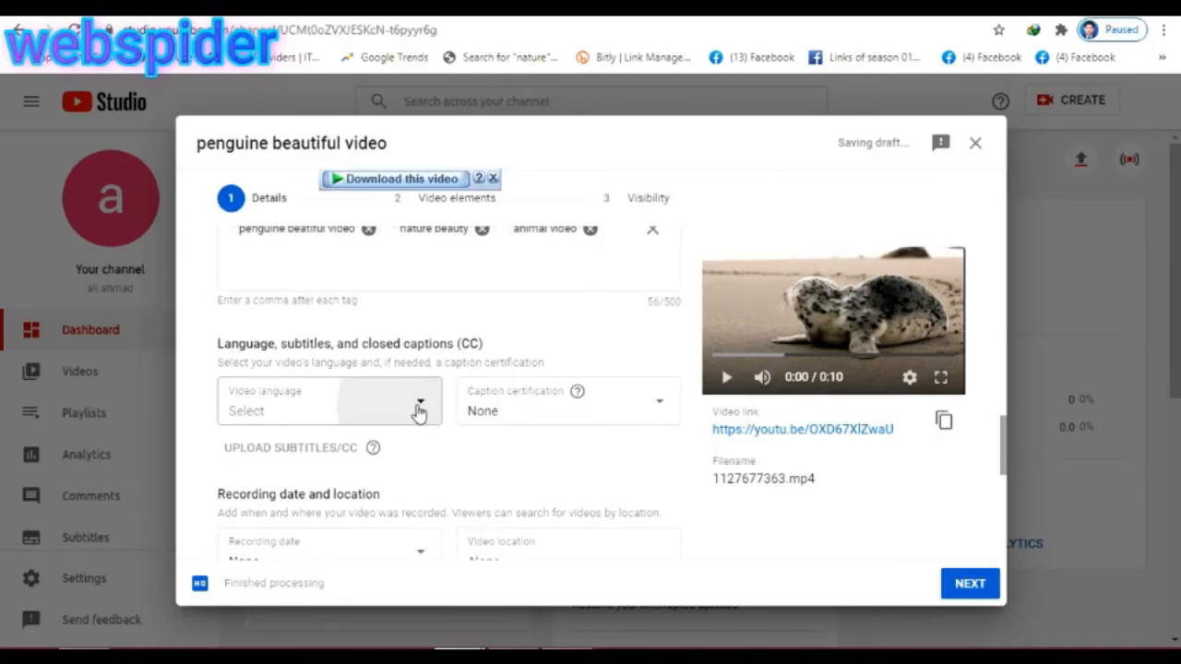
pyautogui.click(417, 412)
pyautogui.click(418, 412)
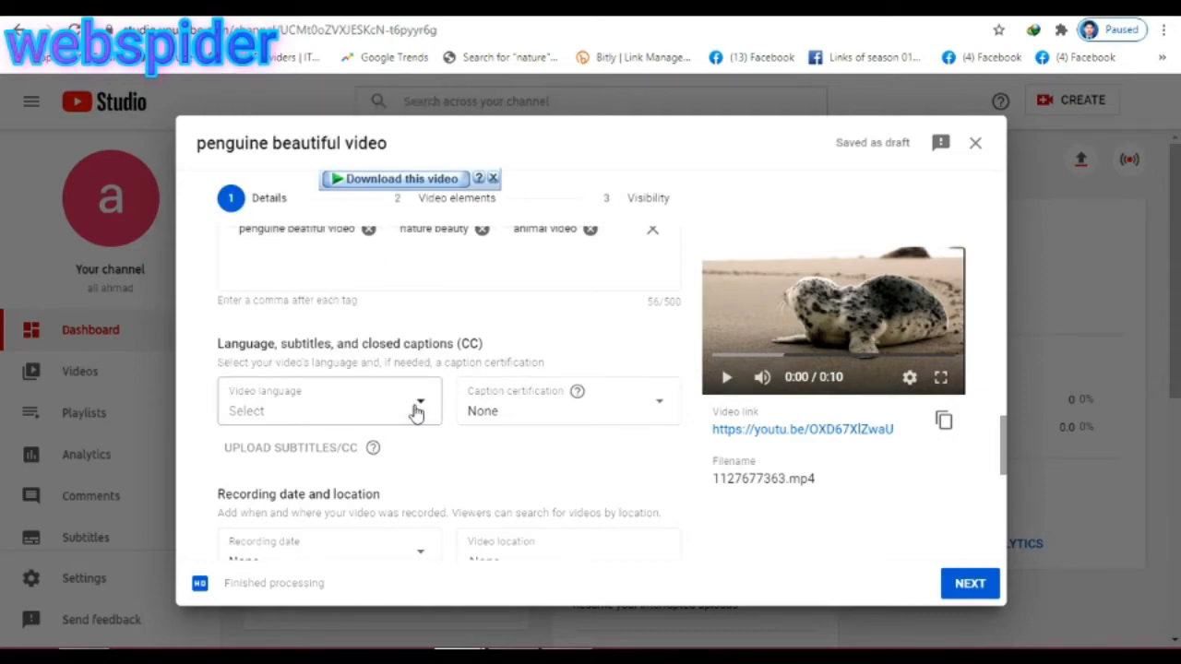
pyautogui.click(416, 411)
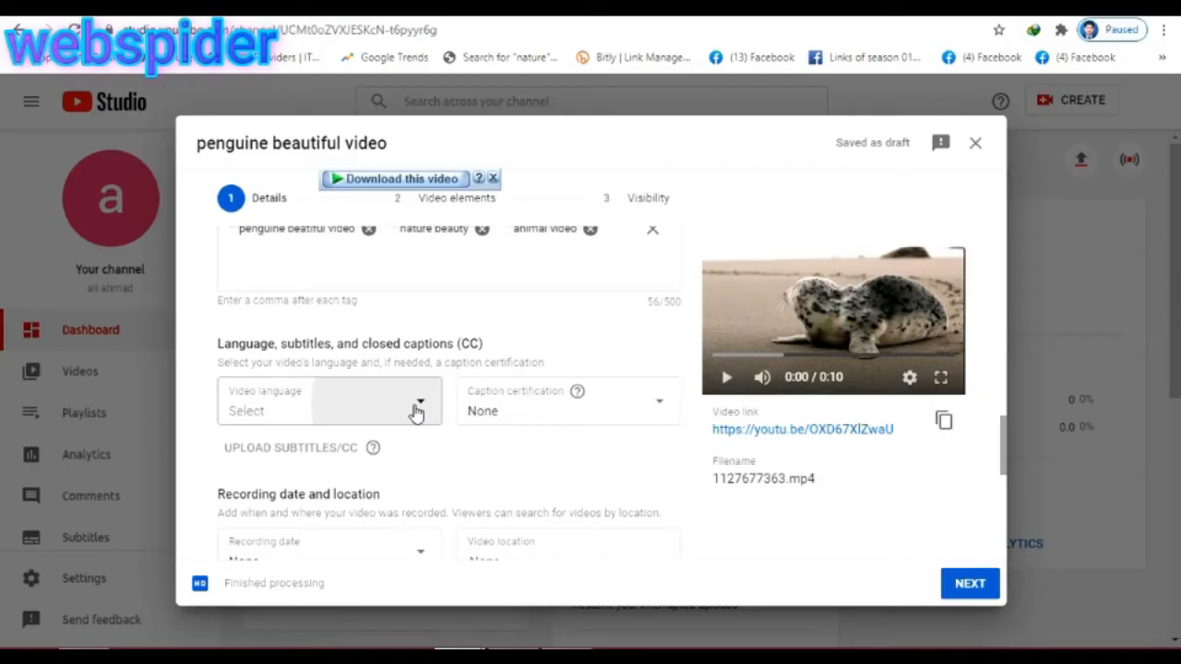
pyautogui.click(416, 412)
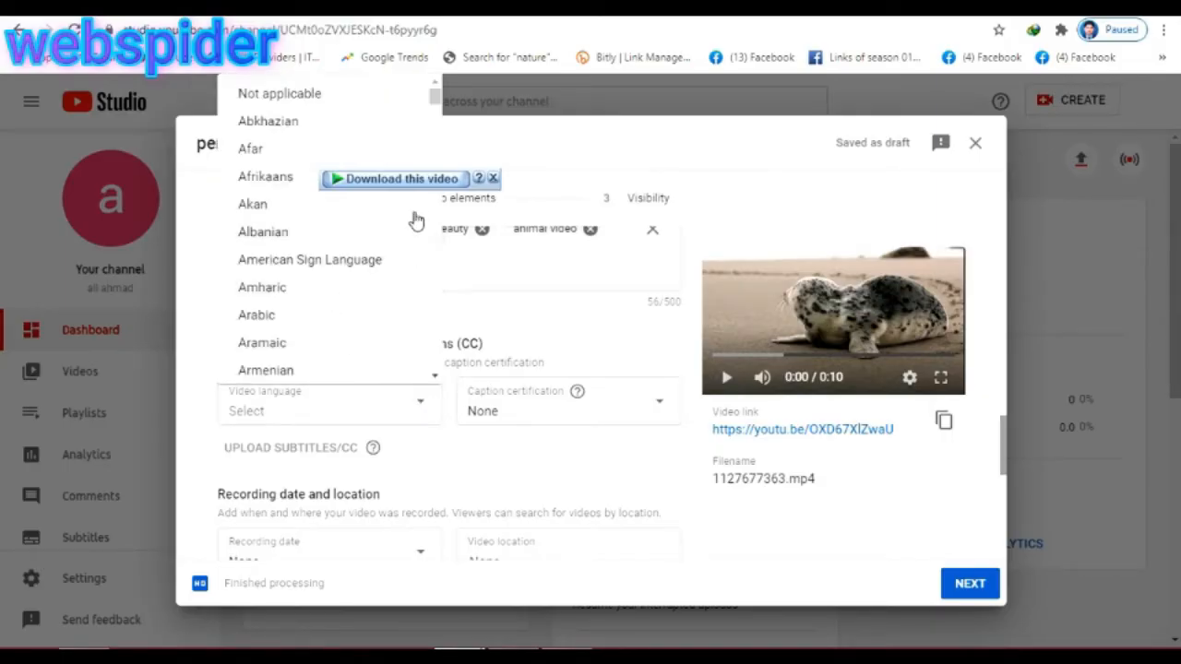
pyautogui.click(494, 178)
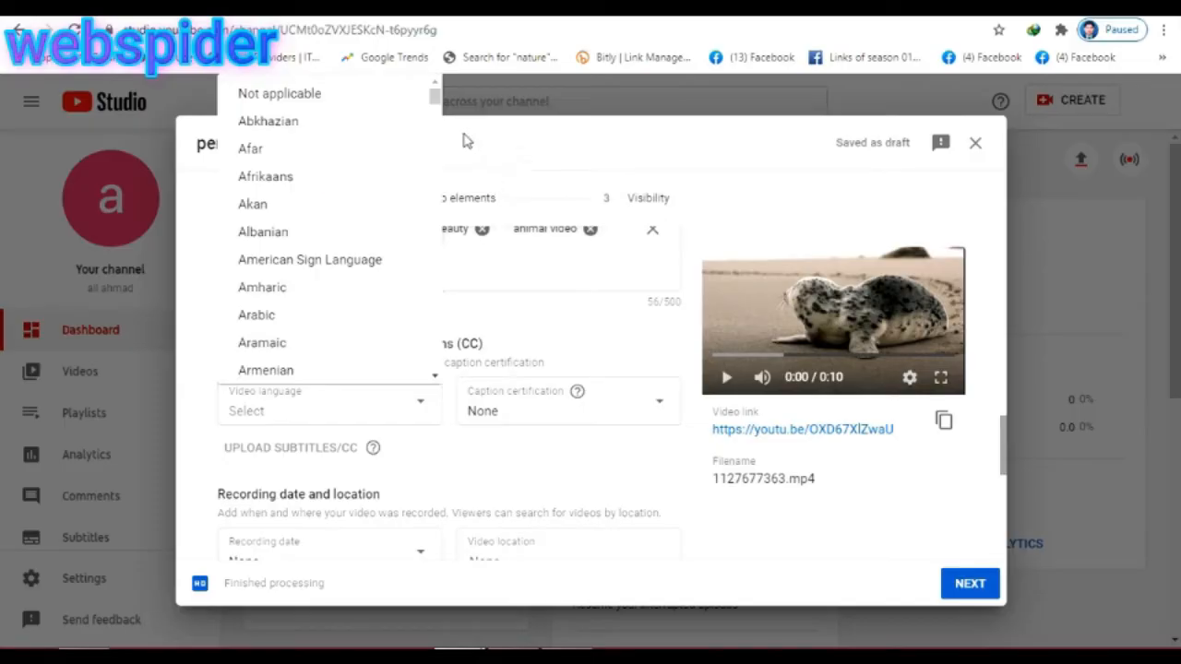
pyautogui.scroll(-1, 433, 129)
pyautogui.moveTo(433, 129); pyautogui.dragTo(420, 357)
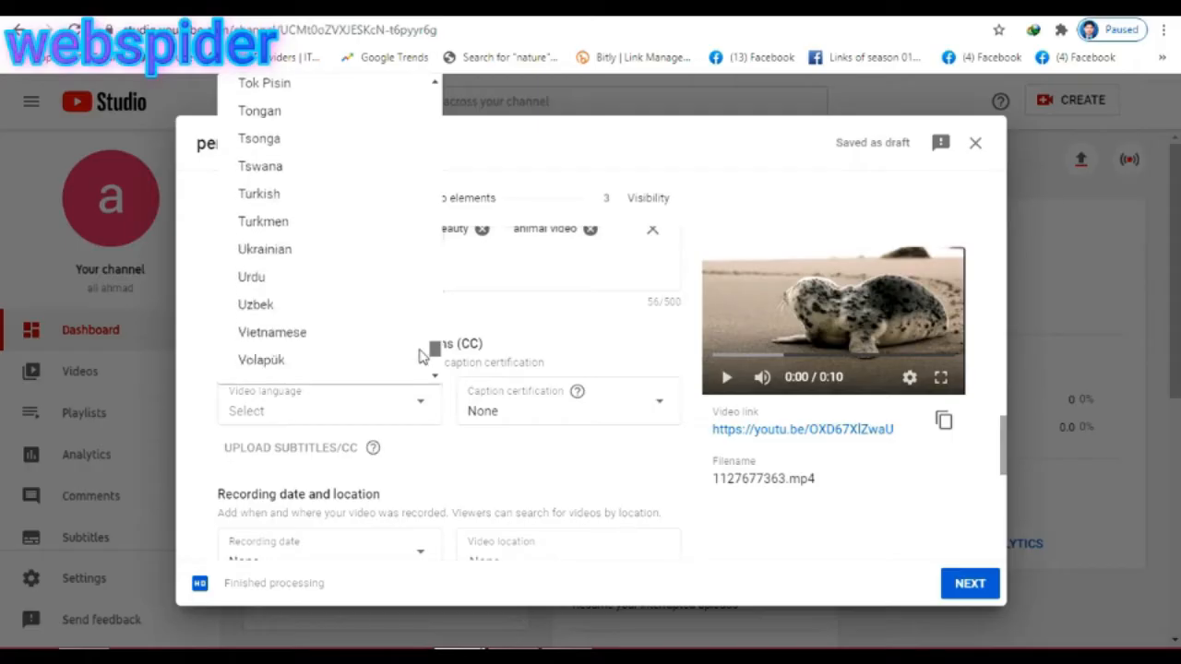
pyautogui.click(267, 277)
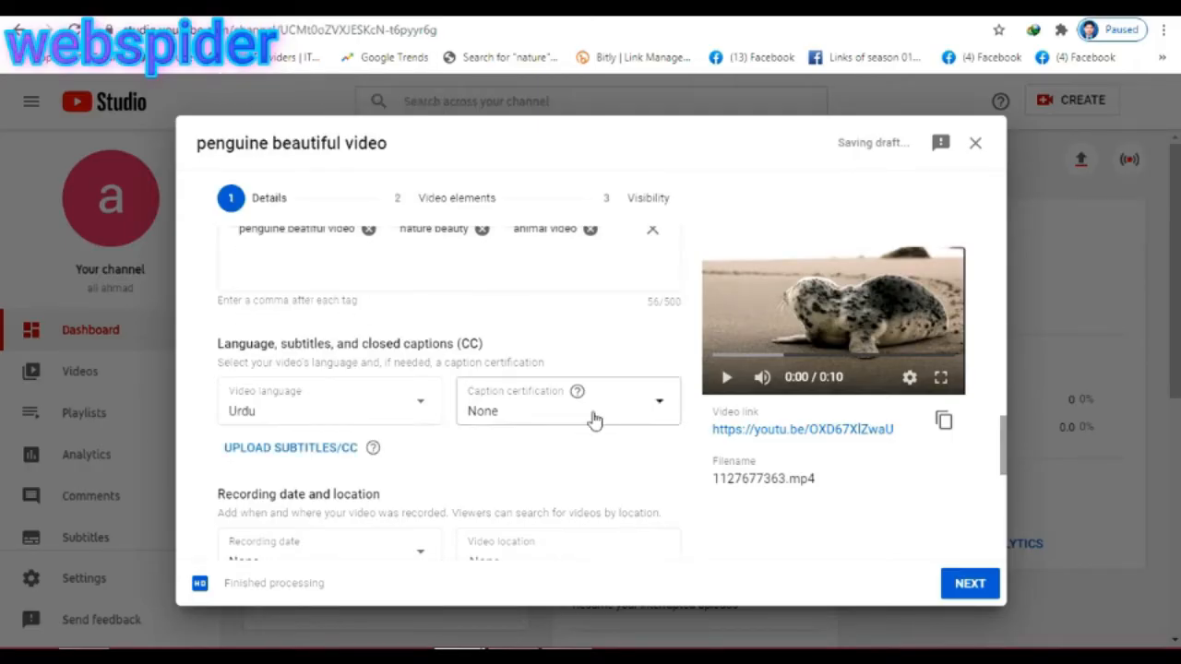
# - Set recording date Jul 15, 2020 and category Pets & Animals, then continue to Video elements
pyautogui.moveTo(1002, 447); pyautogui.dragTo(1011, 483)
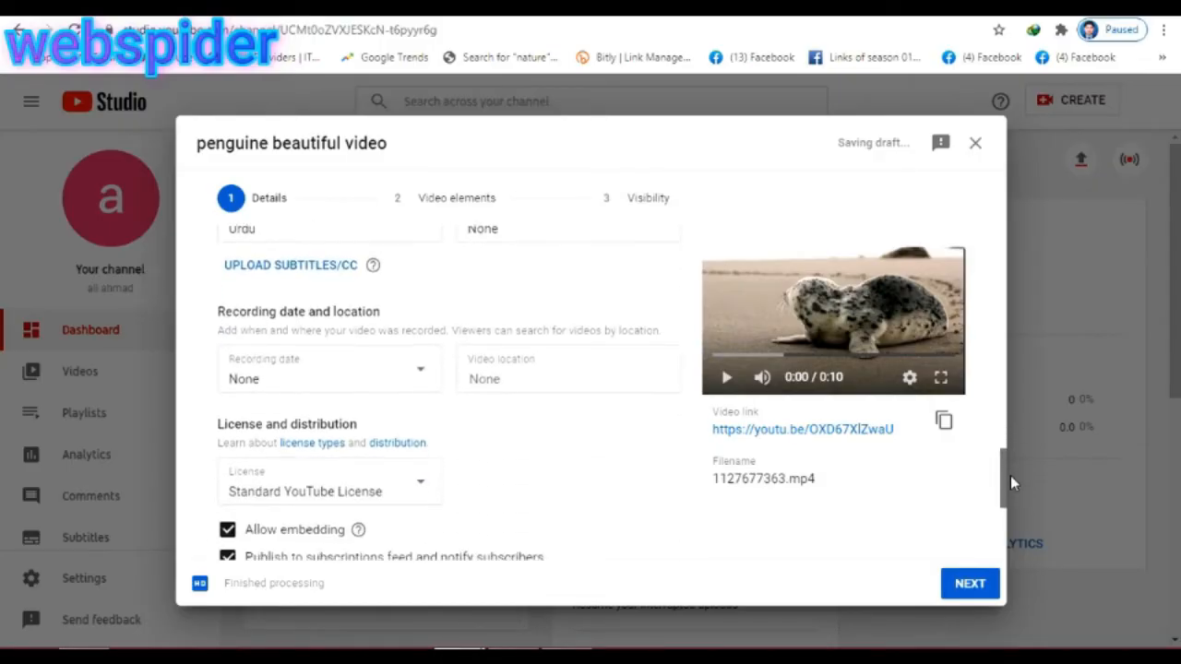
pyautogui.click(421, 378)
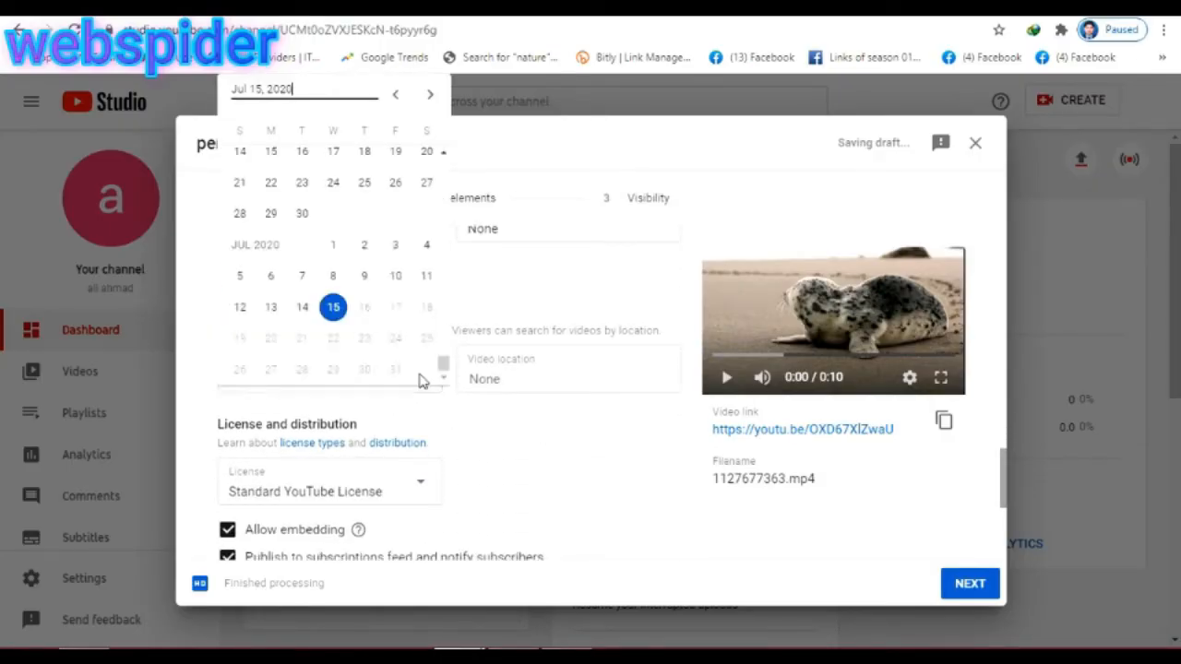
pyautogui.click(333, 310)
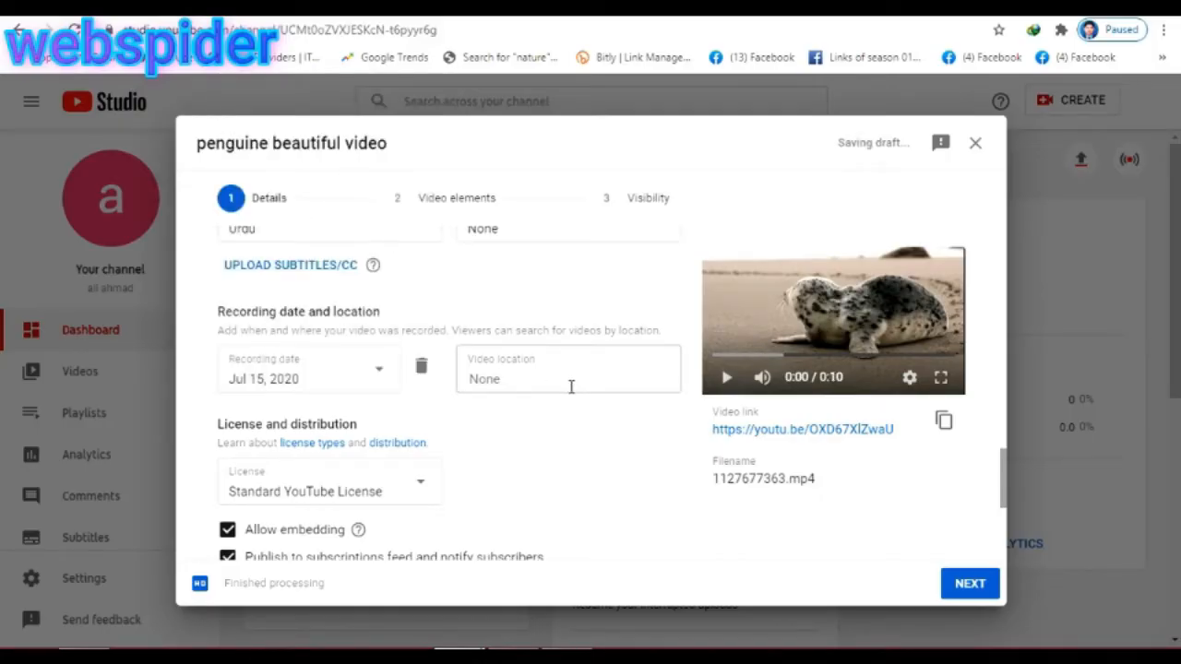
pyautogui.moveTo(1003, 470); pyautogui.dragTo(1003, 533)
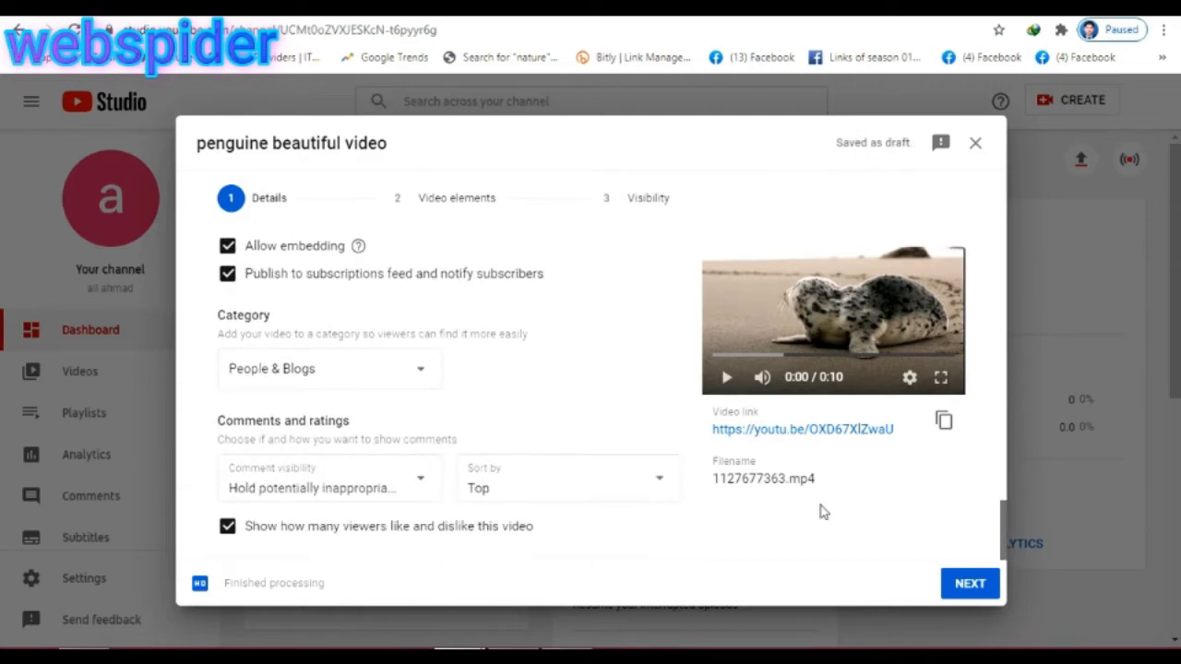
pyautogui.click(419, 378)
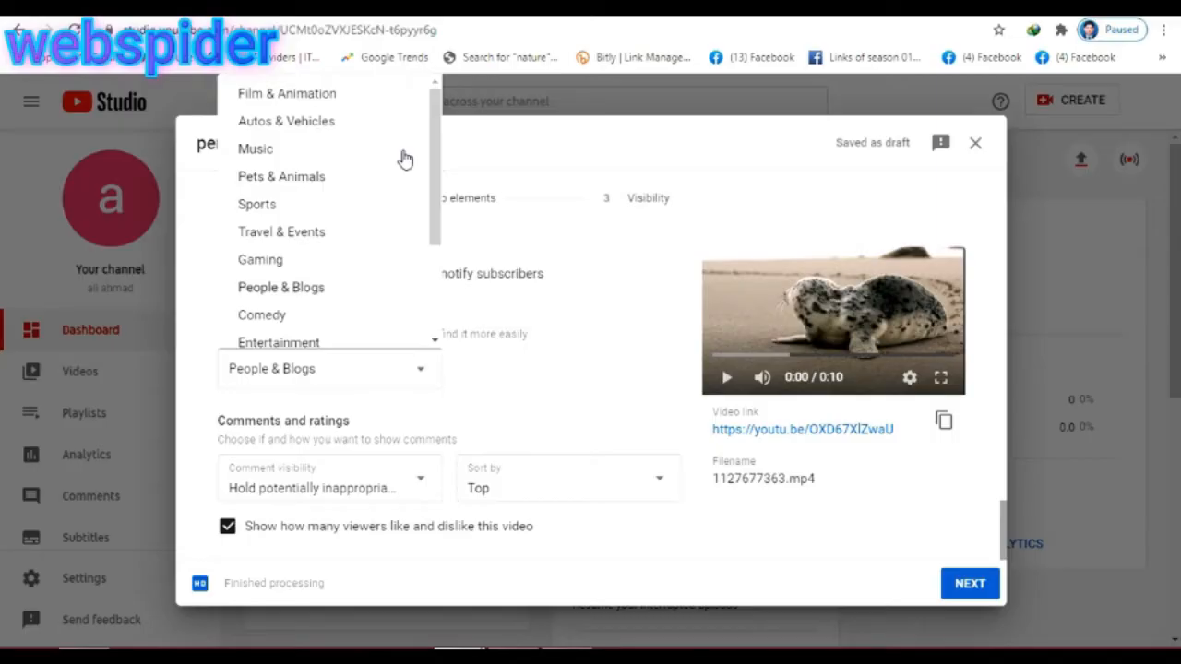
pyautogui.click(314, 177)
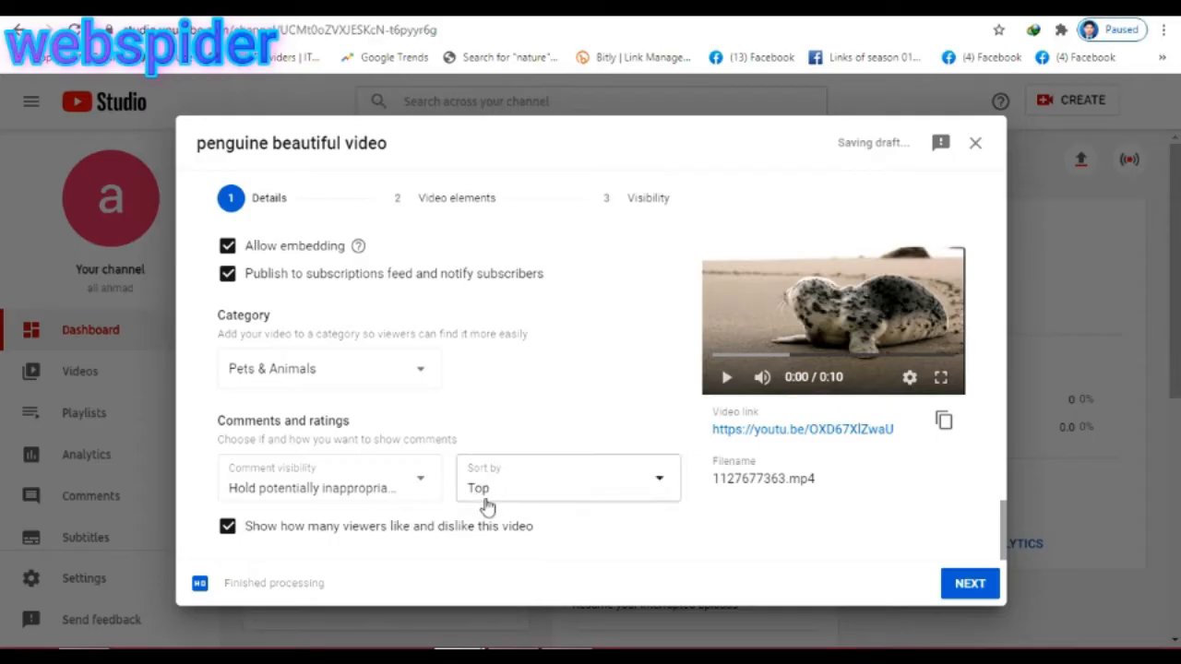
pyautogui.click(970, 583)
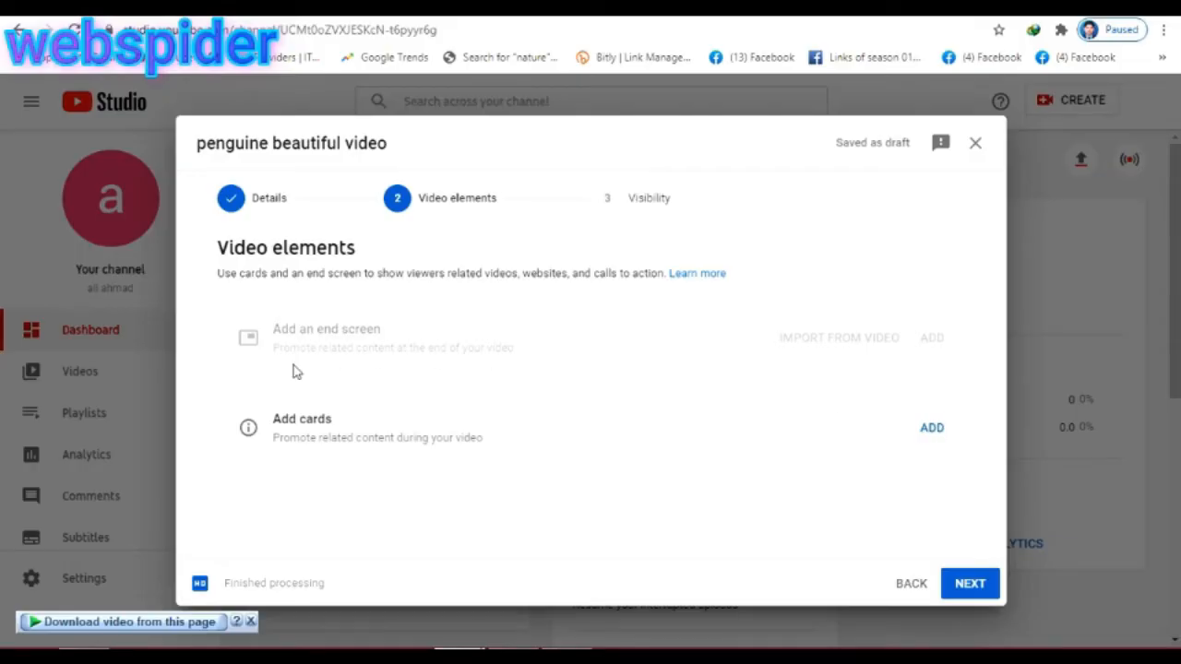
# - Add a playlist card for 'animals and nature' at 0:02 and return to the upload steps
pyautogui.click(906, 589)
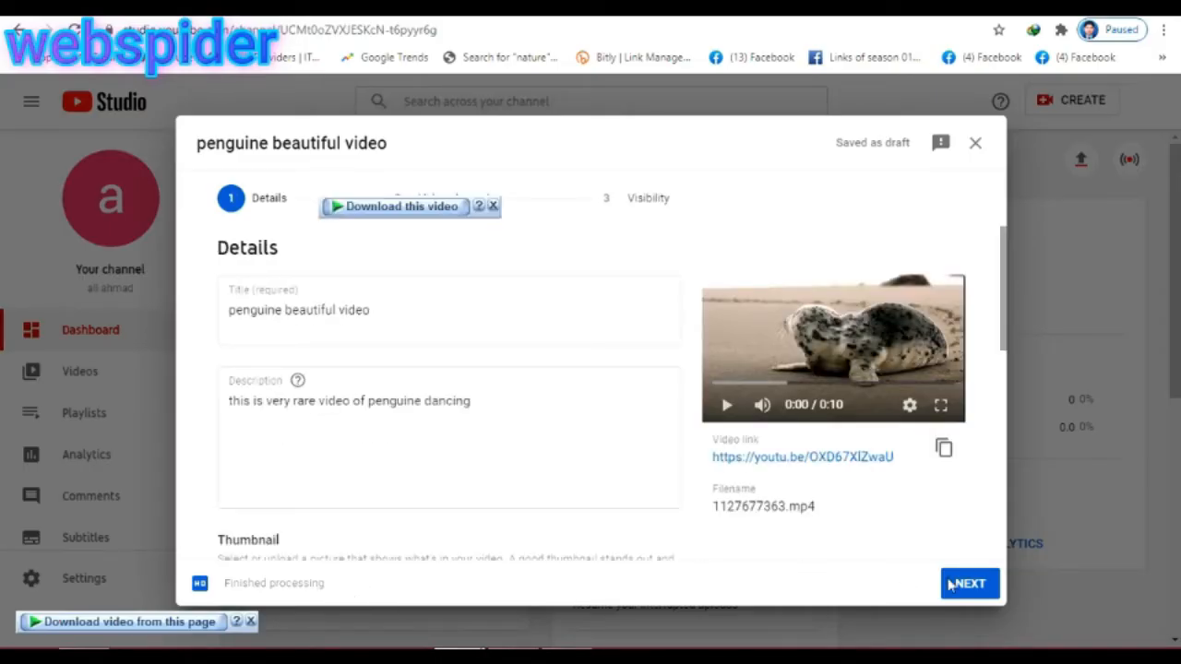
pyautogui.click(982, 587)
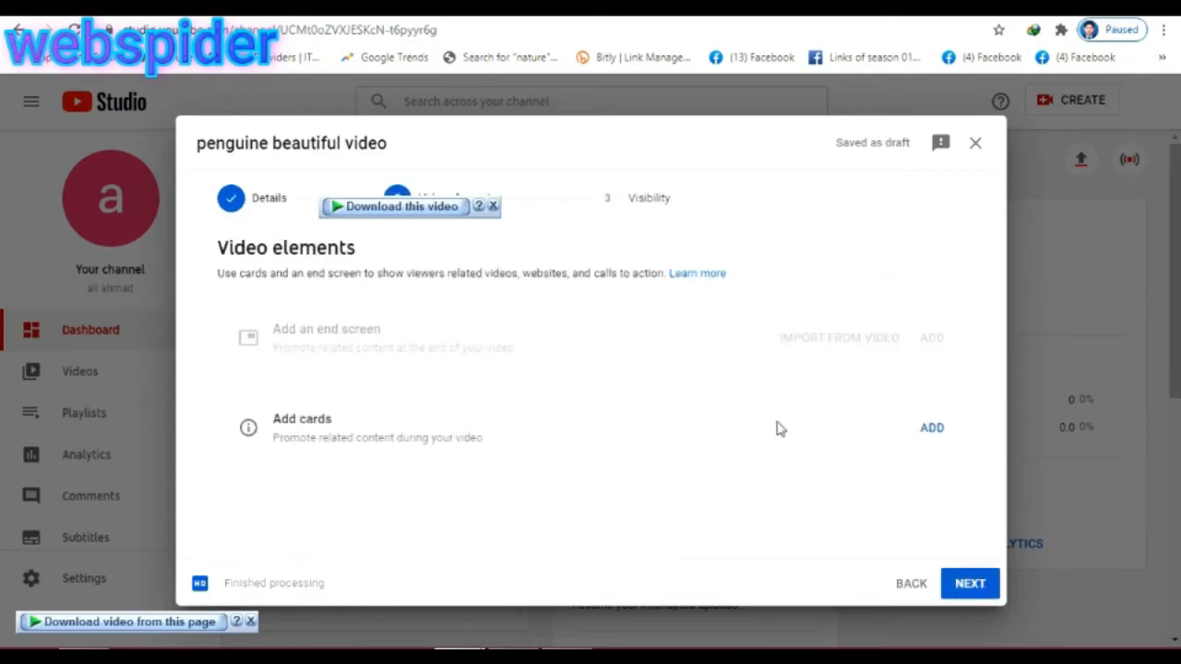
pyautogui.click(931, 429)
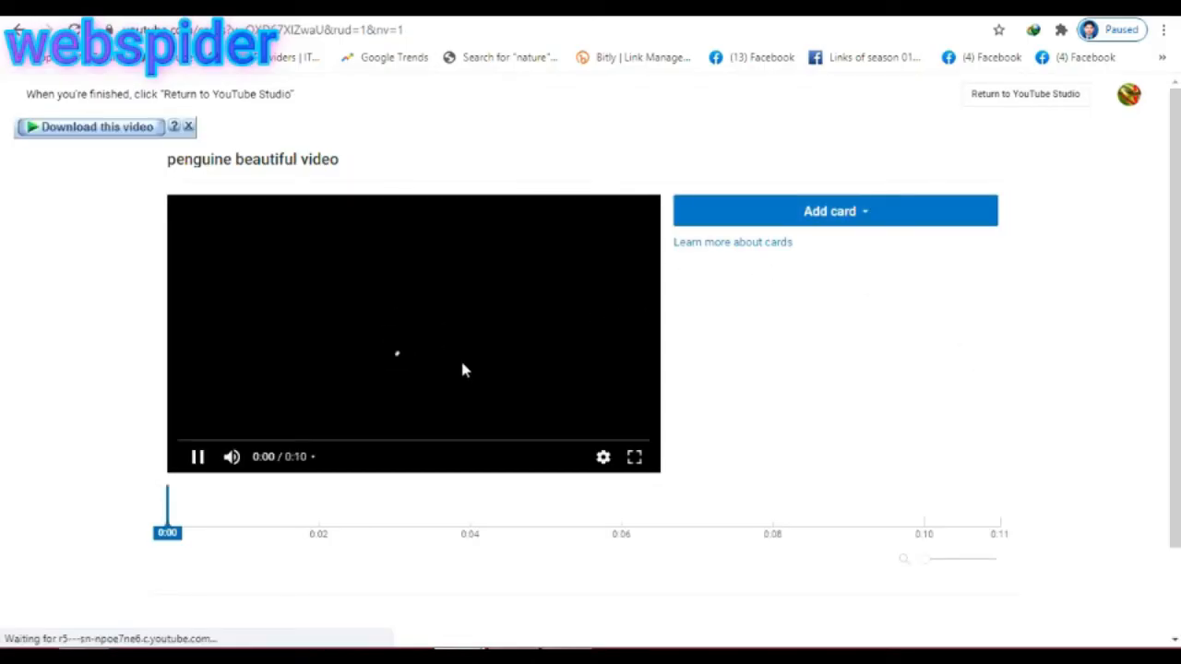
pyautogui.click(242, 507)
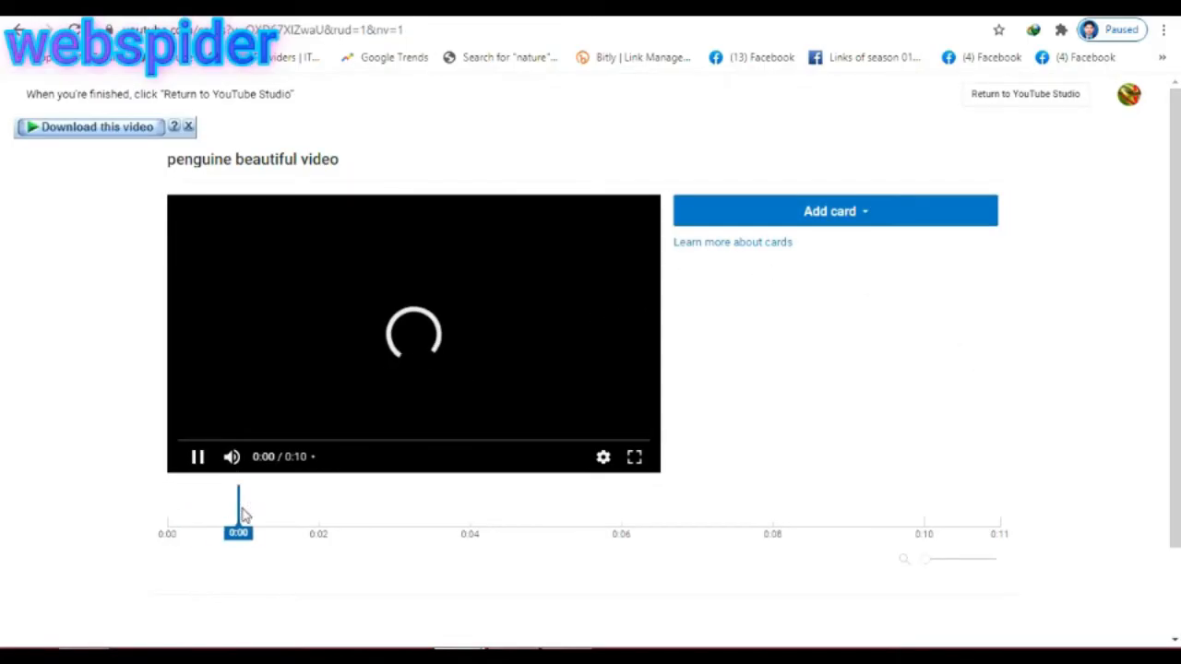
pyautogui.click(875, 222)
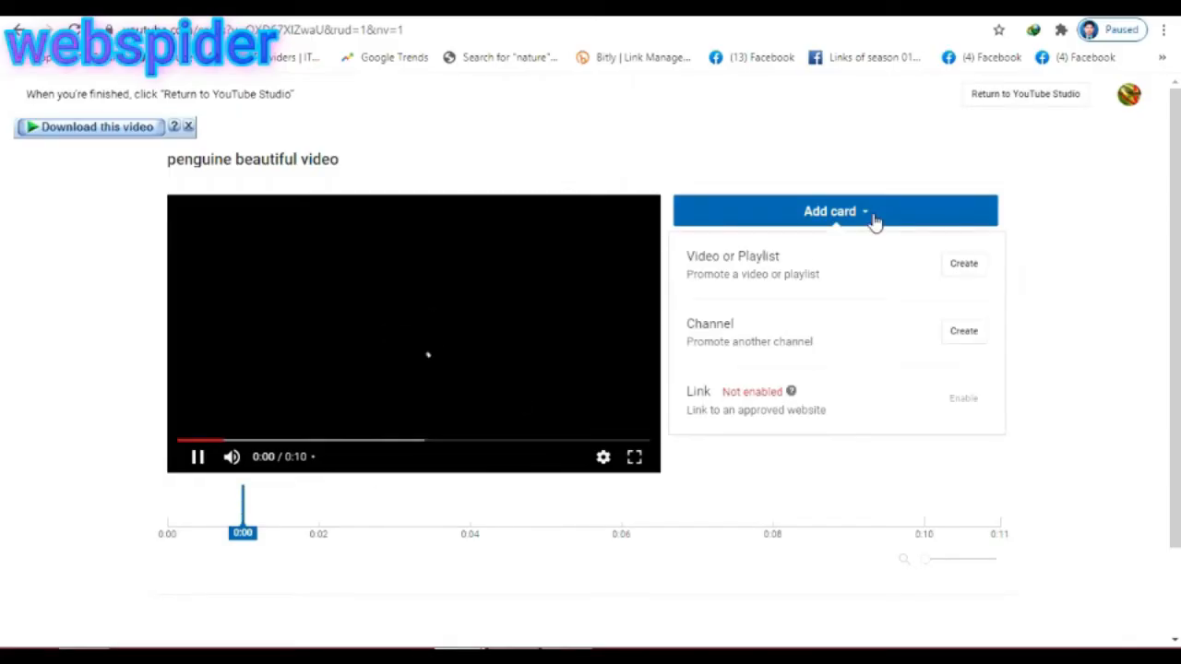
pyautogui.click(965, 265)
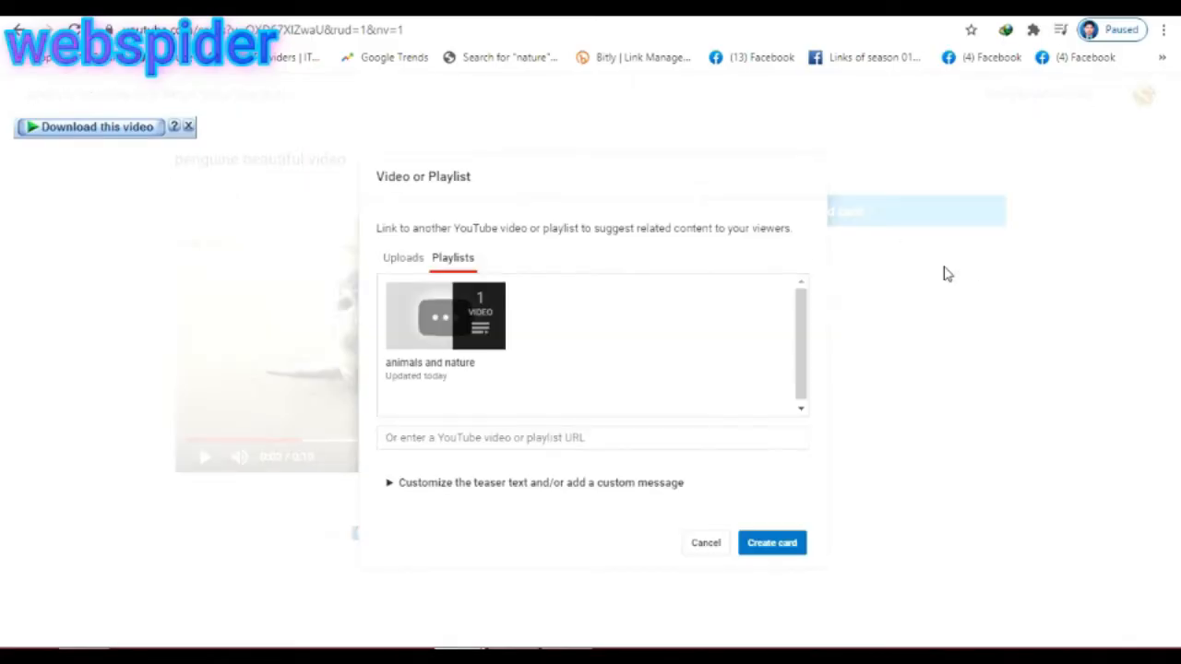
pyautogui.click(423, 345)
pyautogui.click(776, 550)
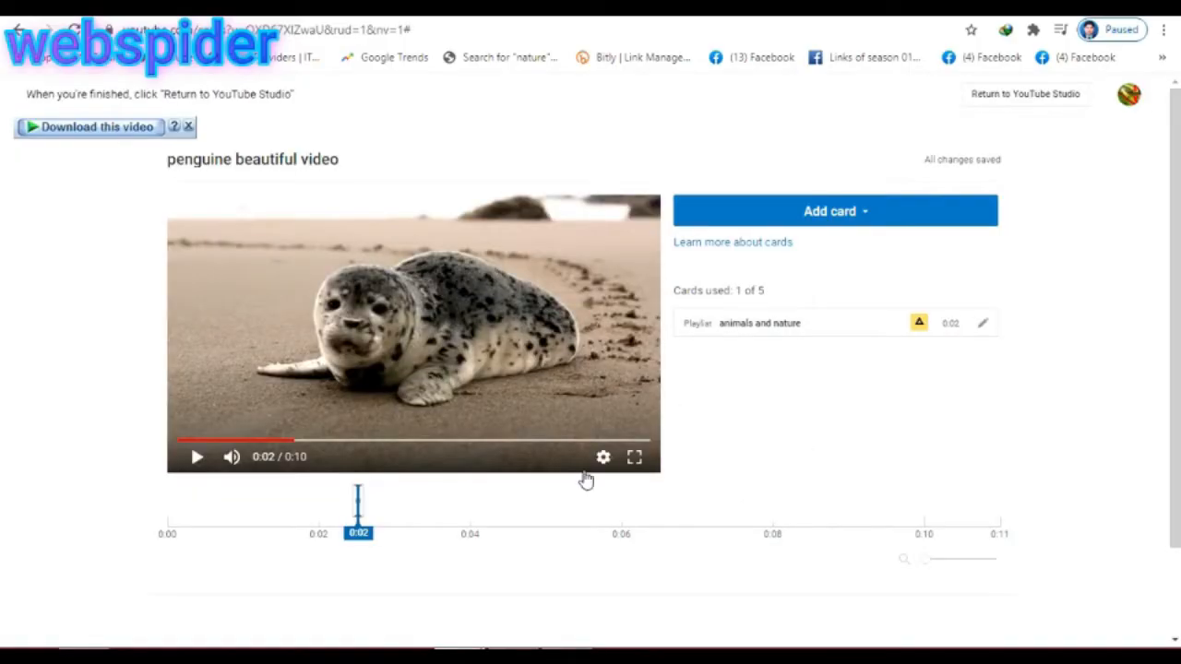
pyautogui.moveTo(359, 501); pyautogui.dragTo(449, 506)
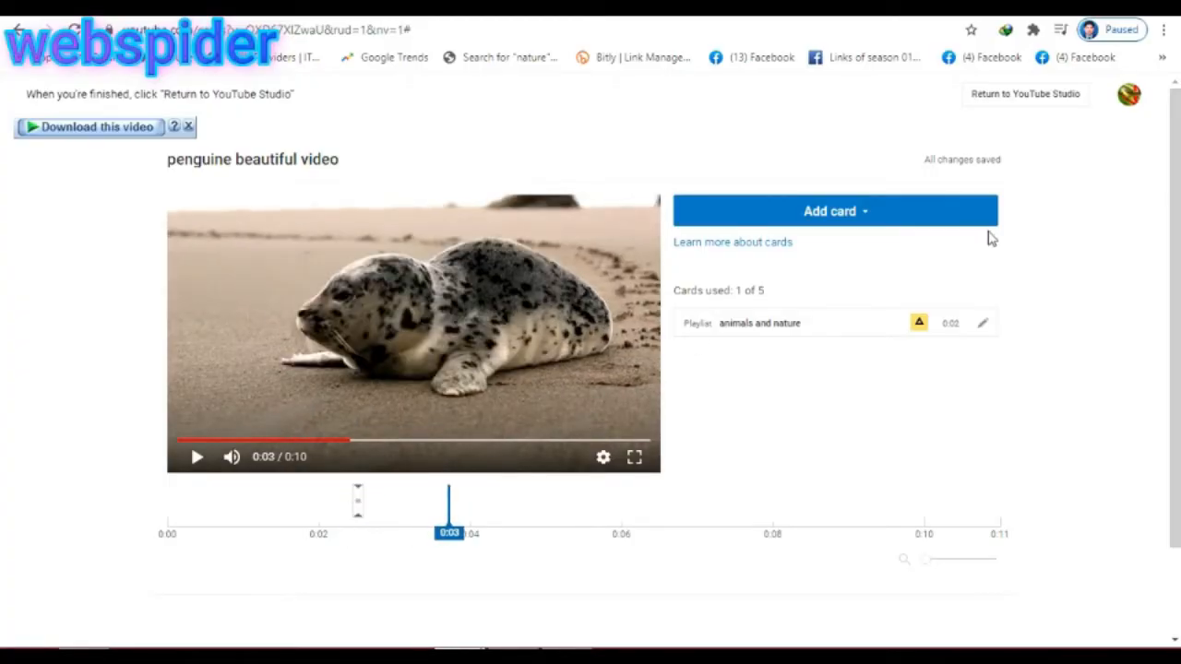
pyautogui.click(1011, 95)
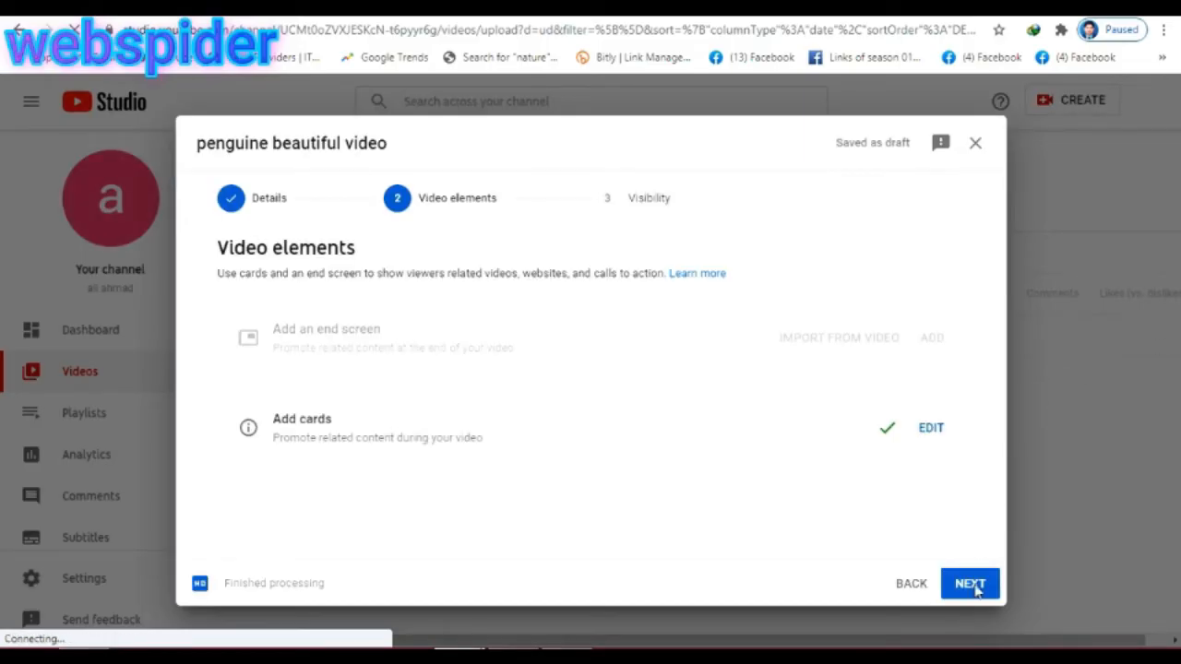
# - Set the penguine beautiful video's visibility to Public and copy its video link
pyautogui.click(970, 587)
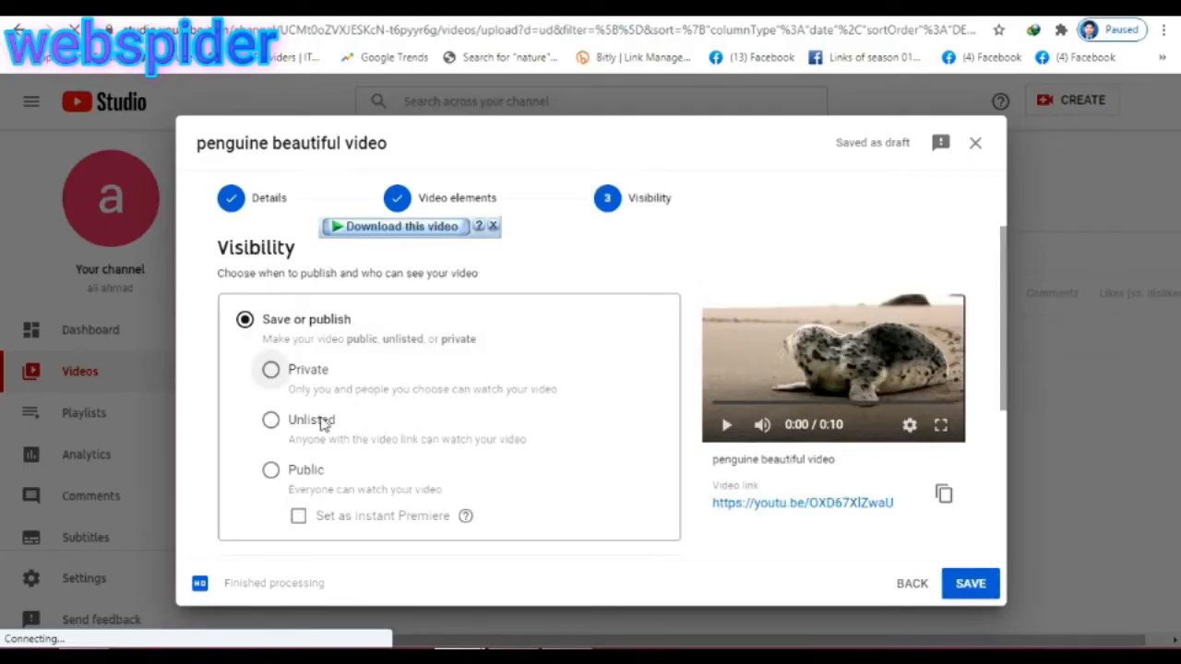
pyautogui.click(271, 470)
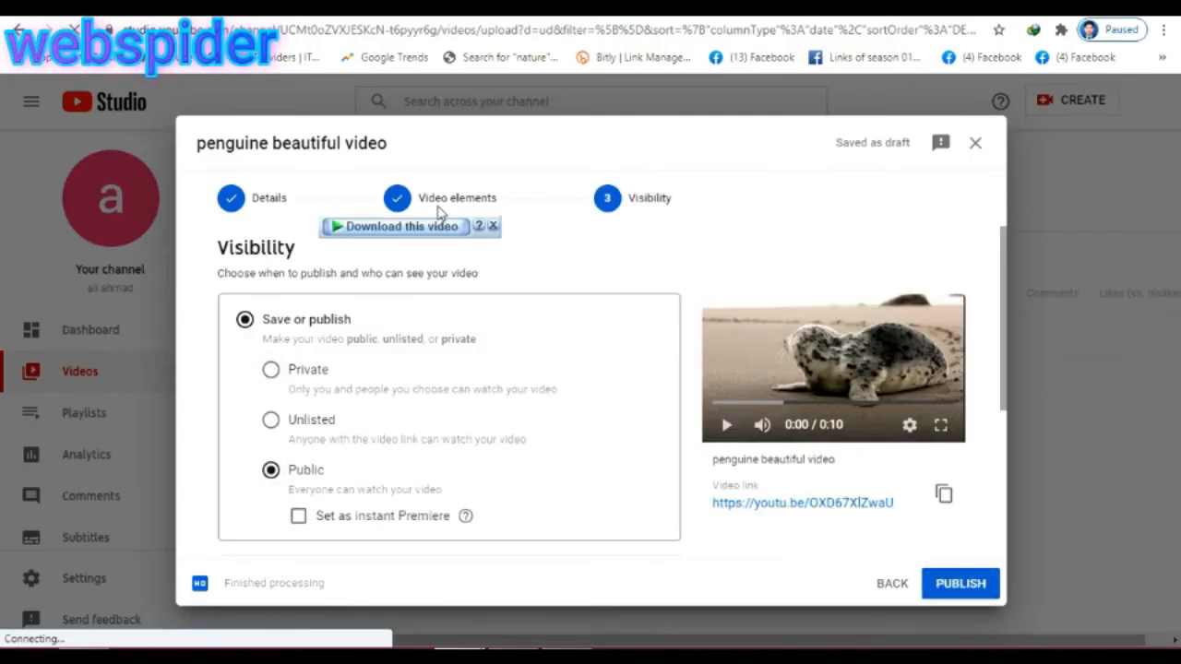
pyautogui.click(493, 226)
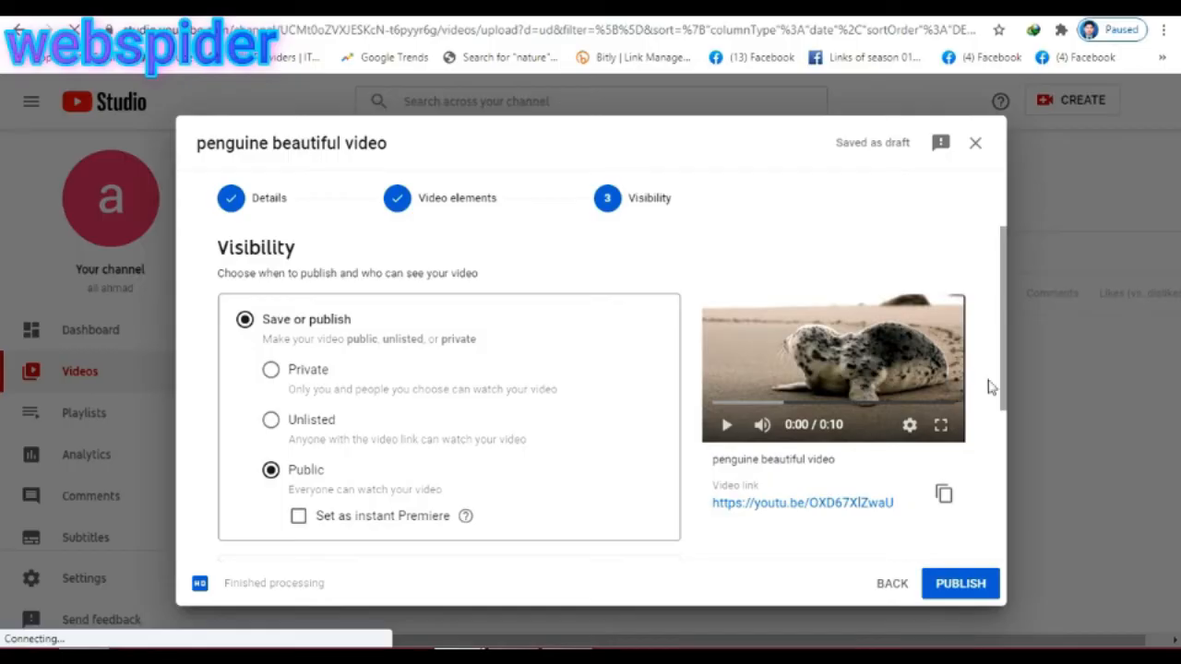
pyautogui.moveTo(1004, 379); pyautogui.dragTo(944, 442)
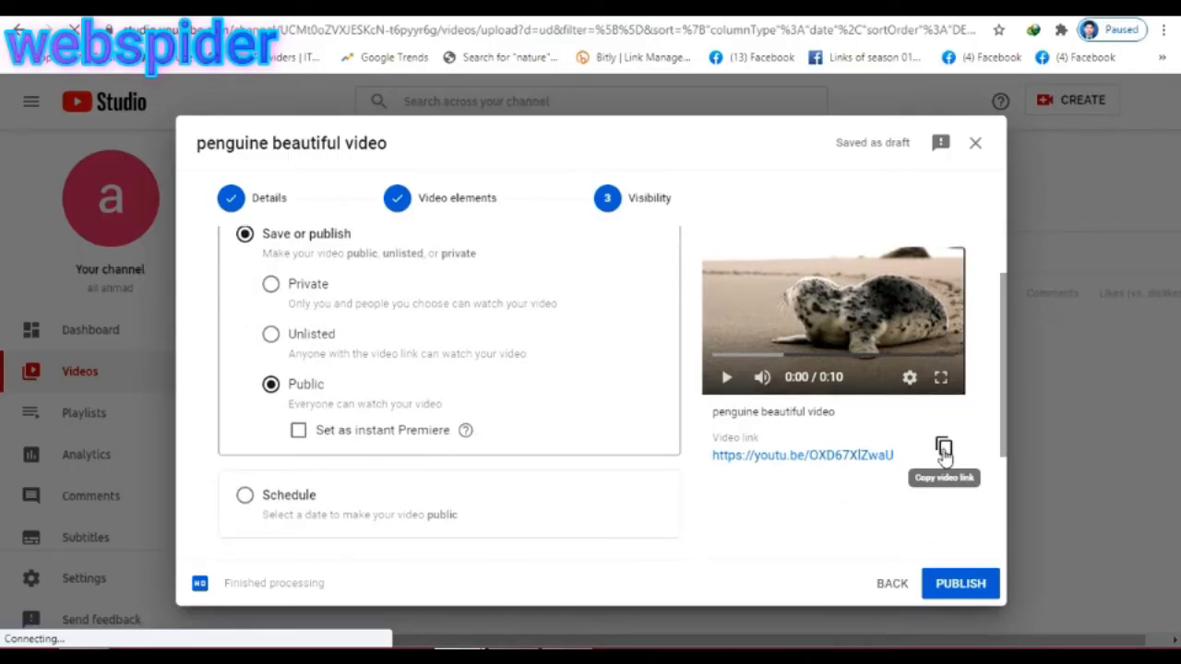
pyautogui.click(943, 448)
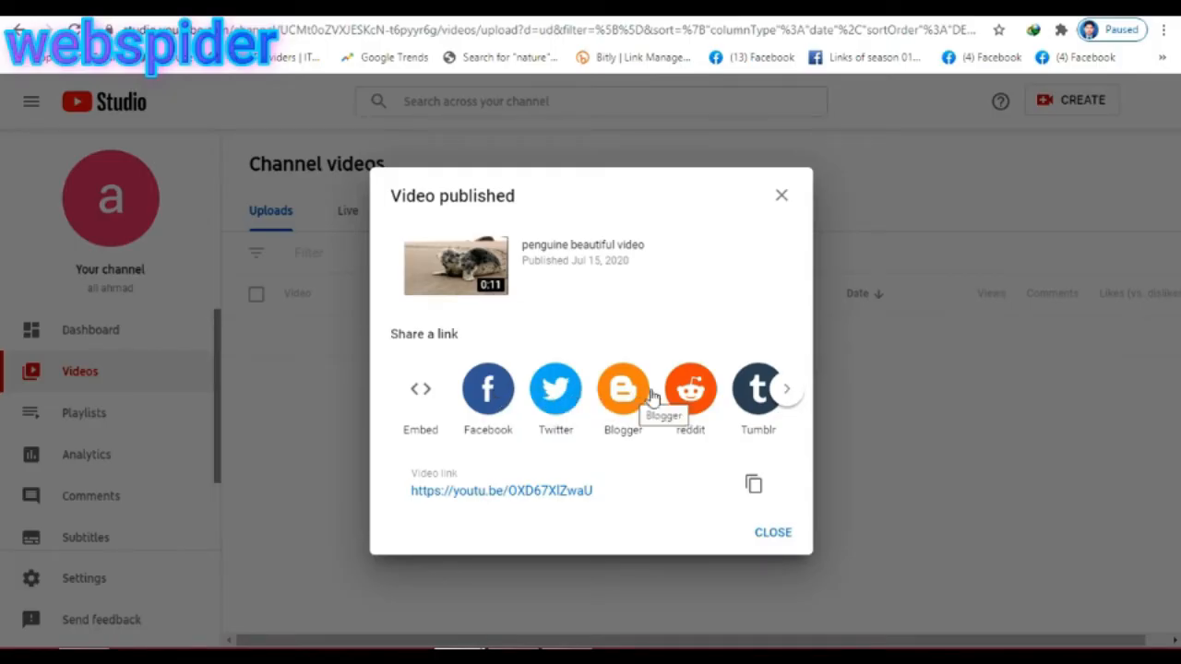
# - Copy the video link from the Video published dialog's sharing options and close the dialog
pyautogui.click(782, 391)
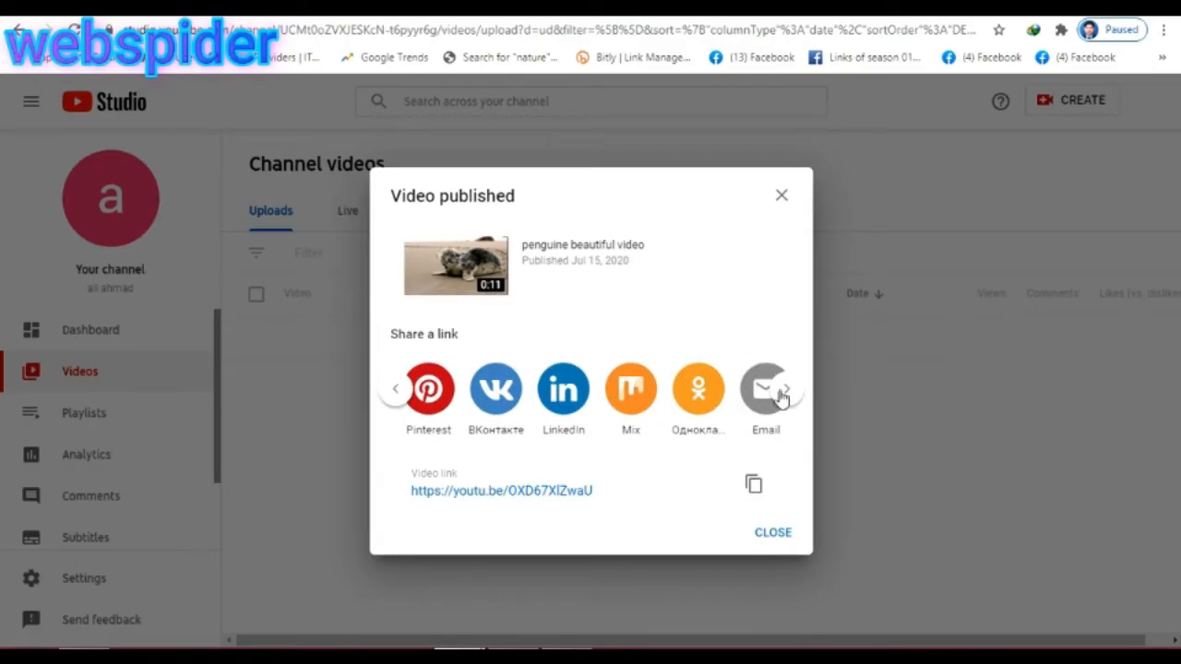
pyautogui.click(754, 487)
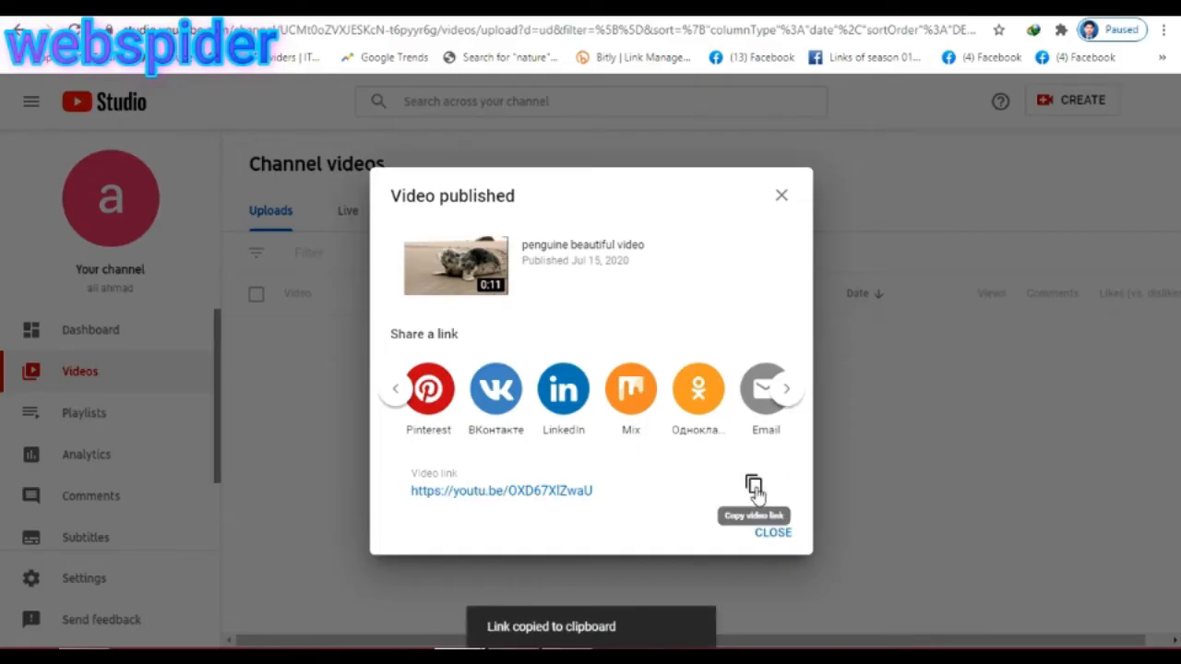
pyautogui.click(773, 534)
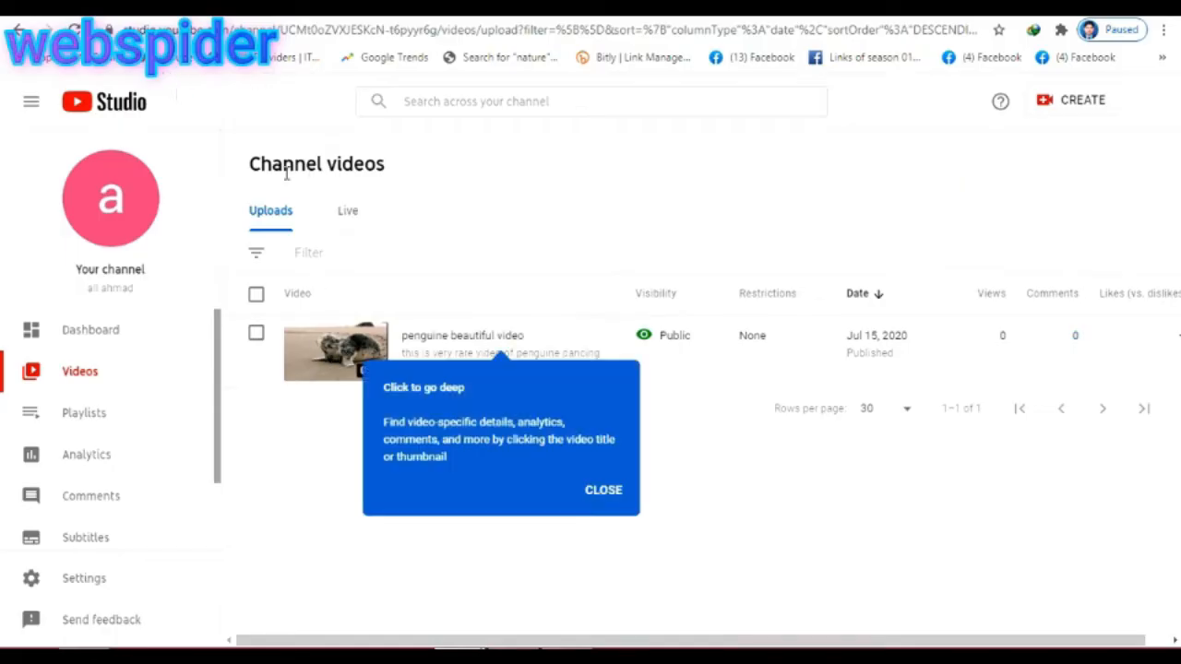
# - Dismiss the tip, open the penguine video's title and description editor, then cancel without changes
pyautogui.click(605, 494)
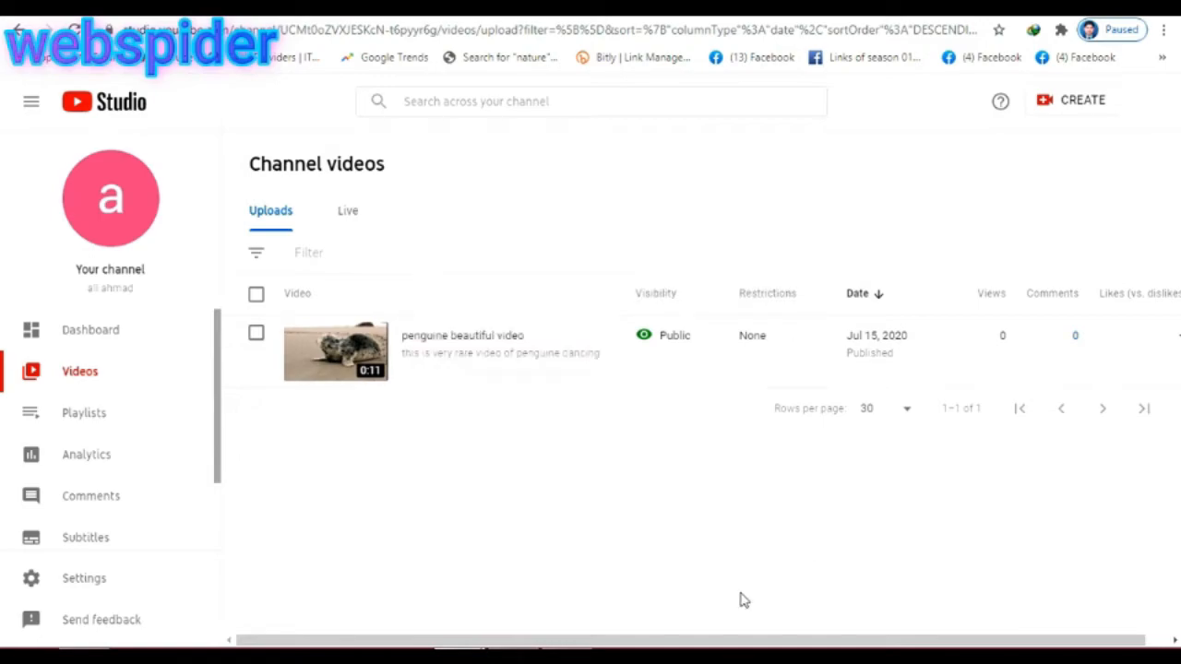
pyautogui.moveTo(752, 636); pyautogui.dragTo(969, 611)
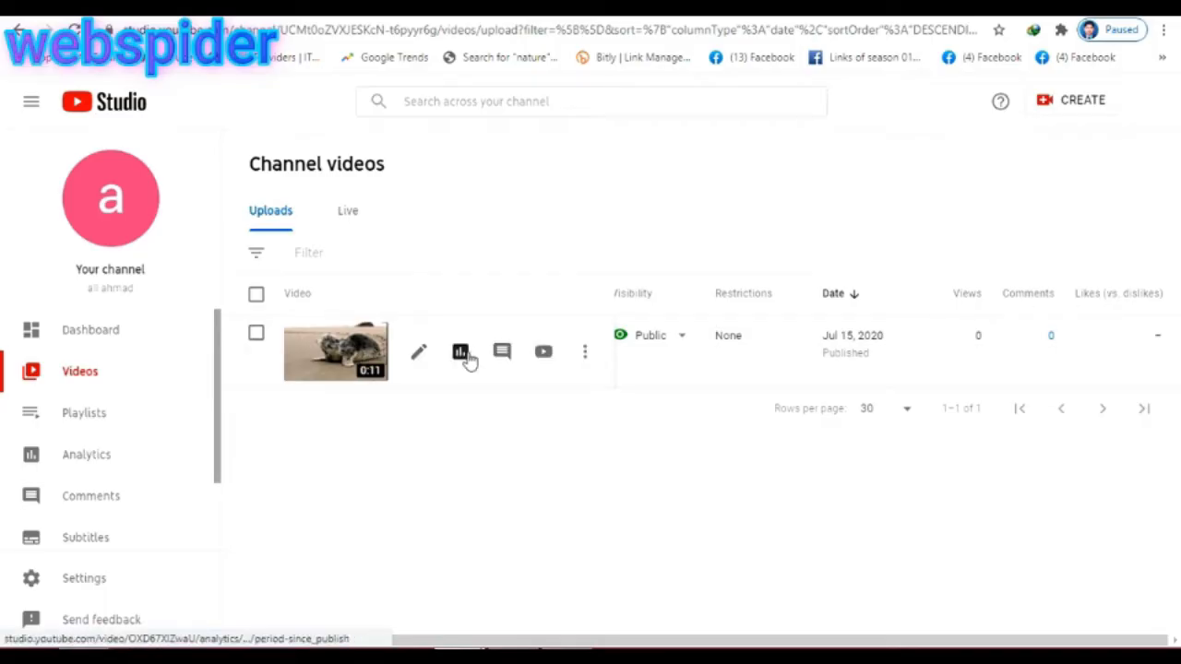
pyautogui.click(586, 356)
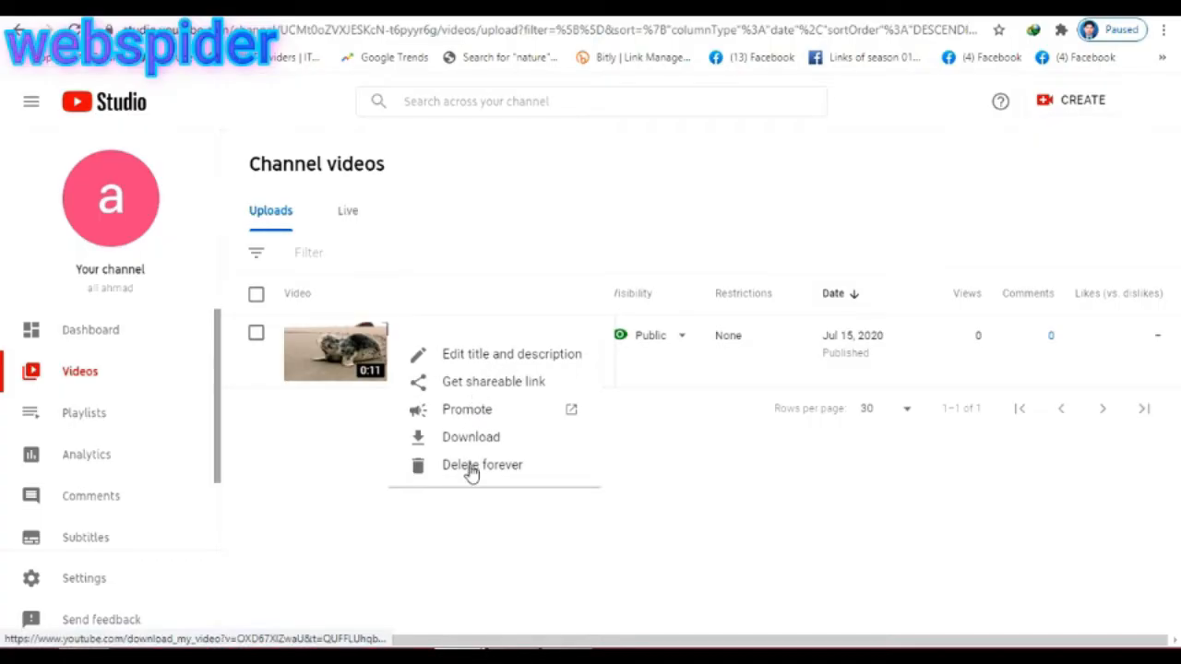
pyautogui.click(503, 358)
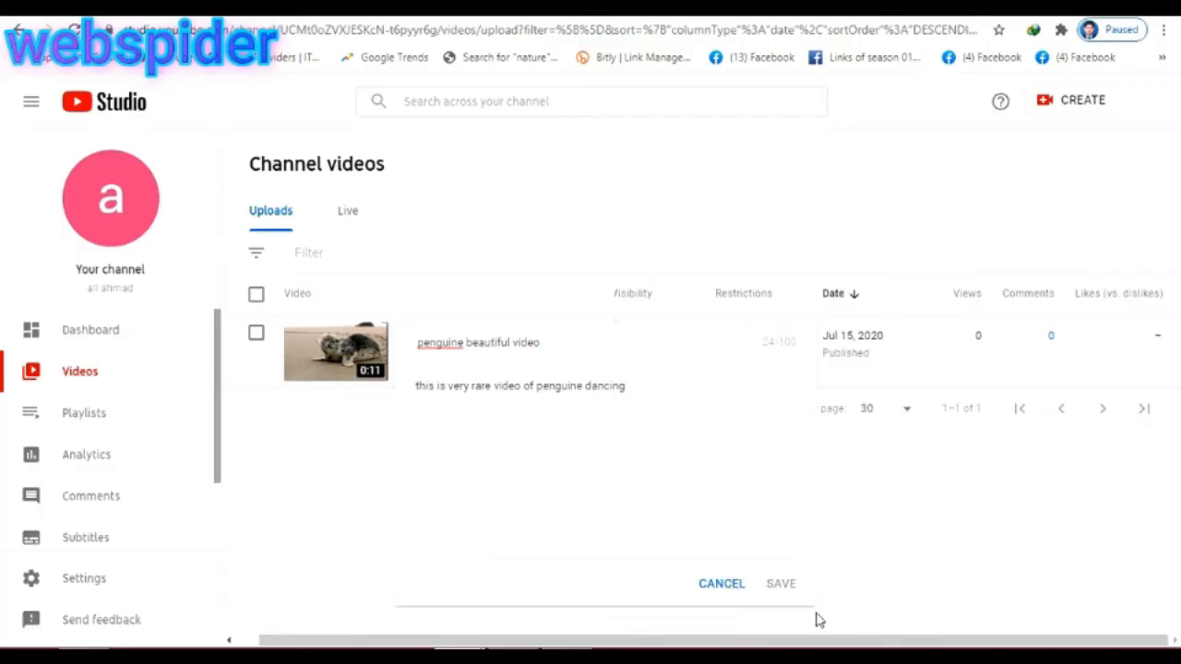
pyautogui.moveTo(842, 641); pyautogui.dragTo(901, 646)
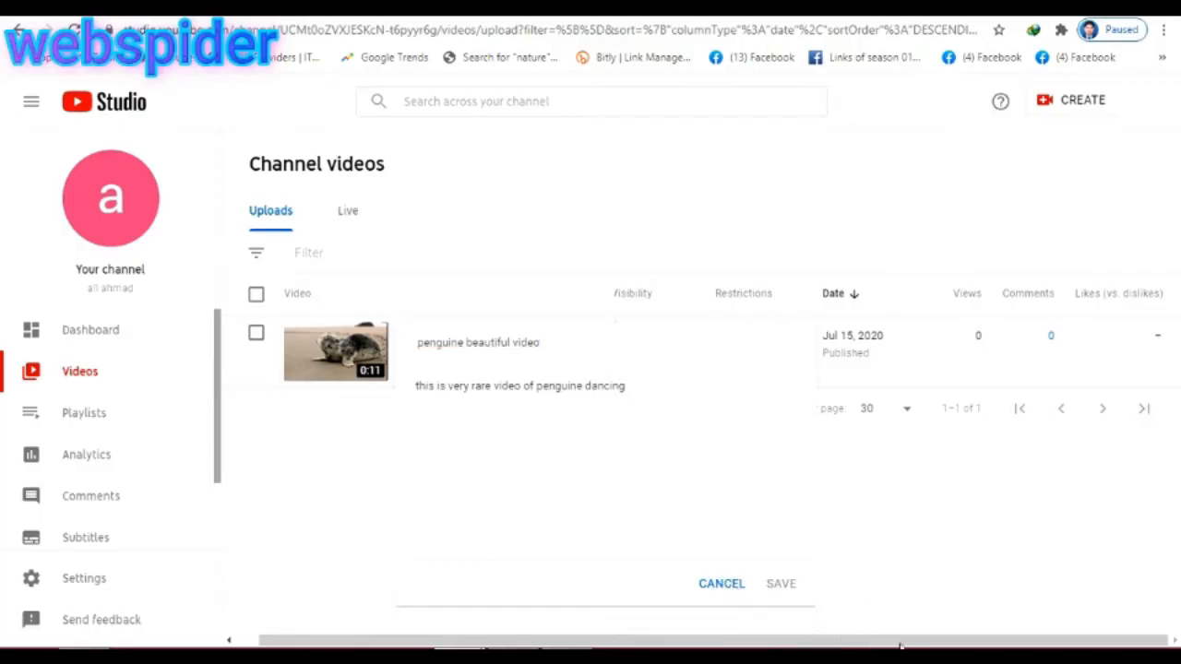
pyautogui.click(738, 587)
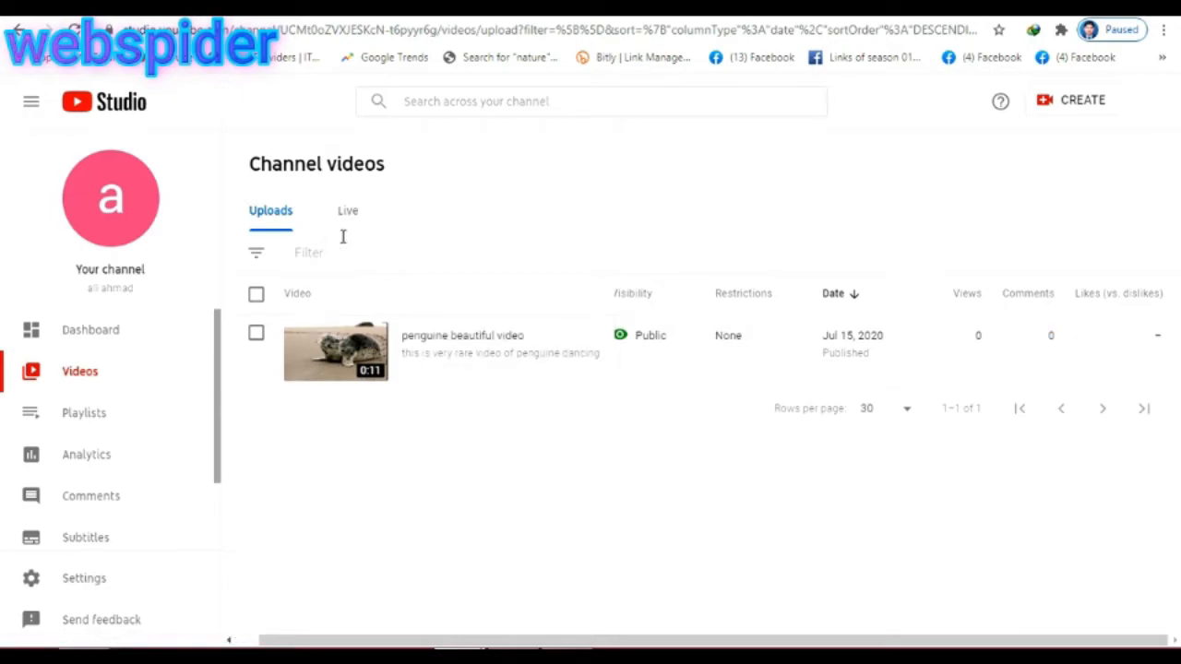
pyautogui.click(107, 337)
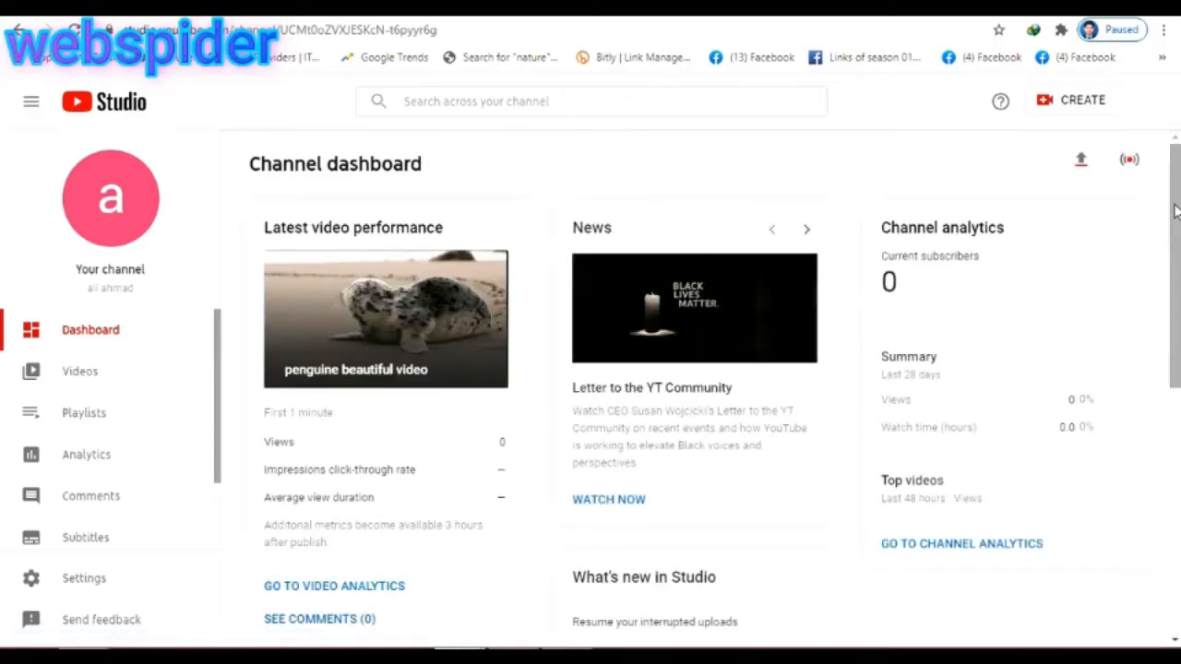
# - Scroll the dashboard cards showing the penguine video's 0 views and 0 subscribers
pyautogui.scroll(-1, 1174, 211)
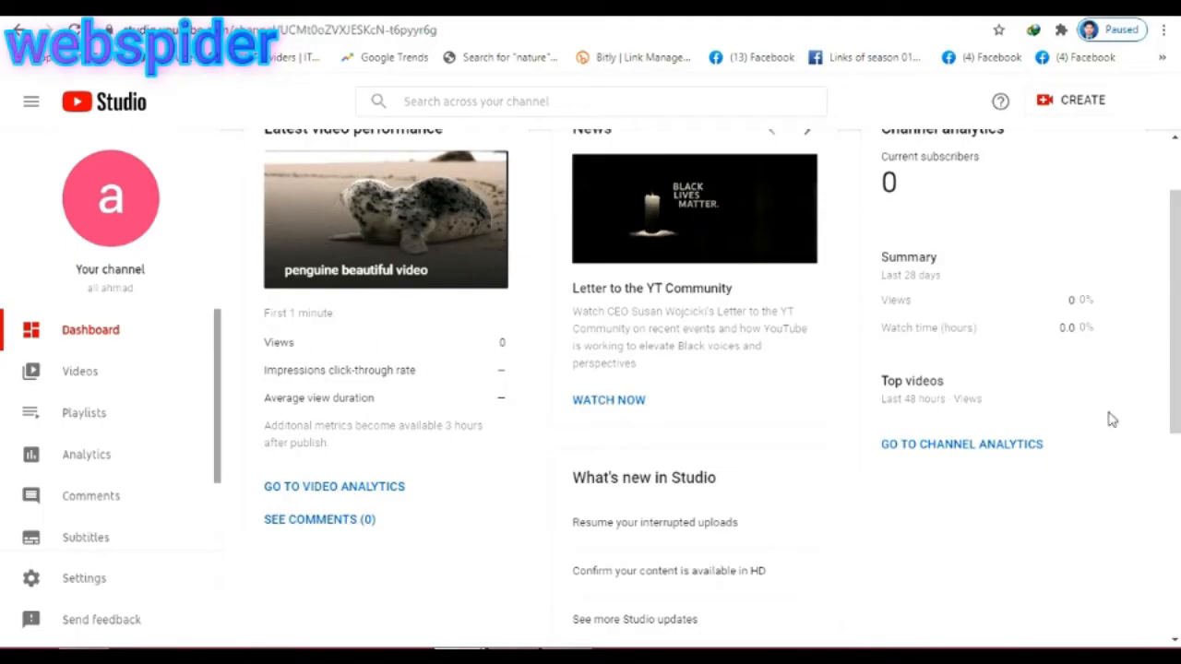
pyautogui.scroll(-1, 1164, 332)
pyautogui.scroll(1, 991, 255)
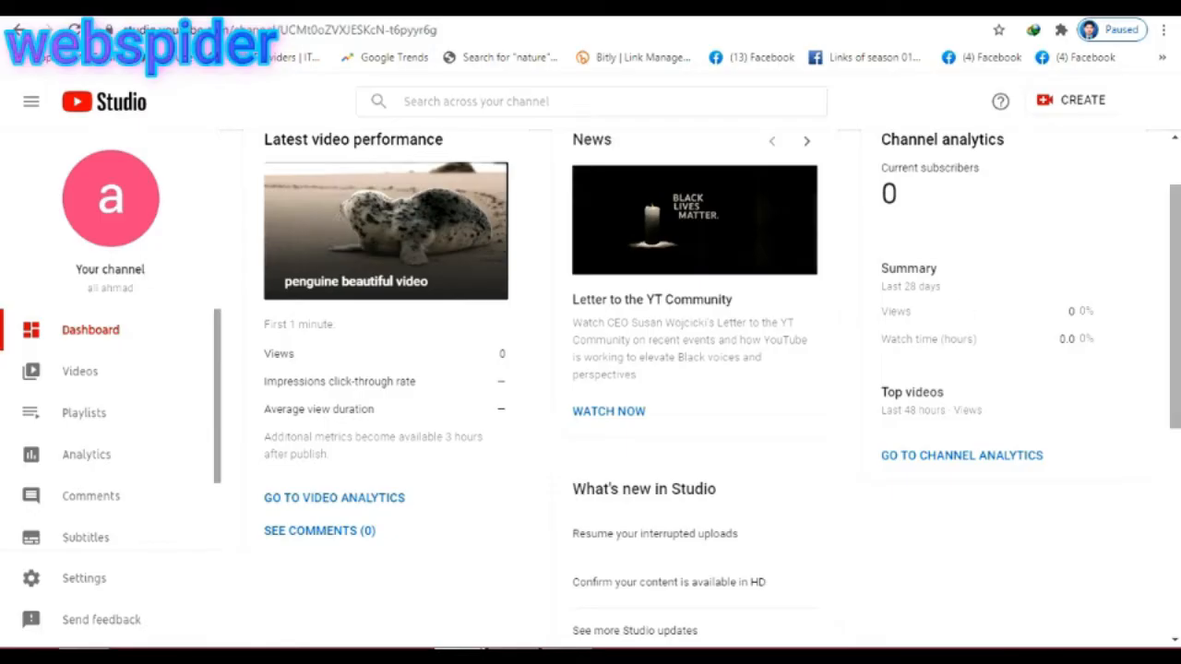
pyautogui.scroll(-2, 956, 291)
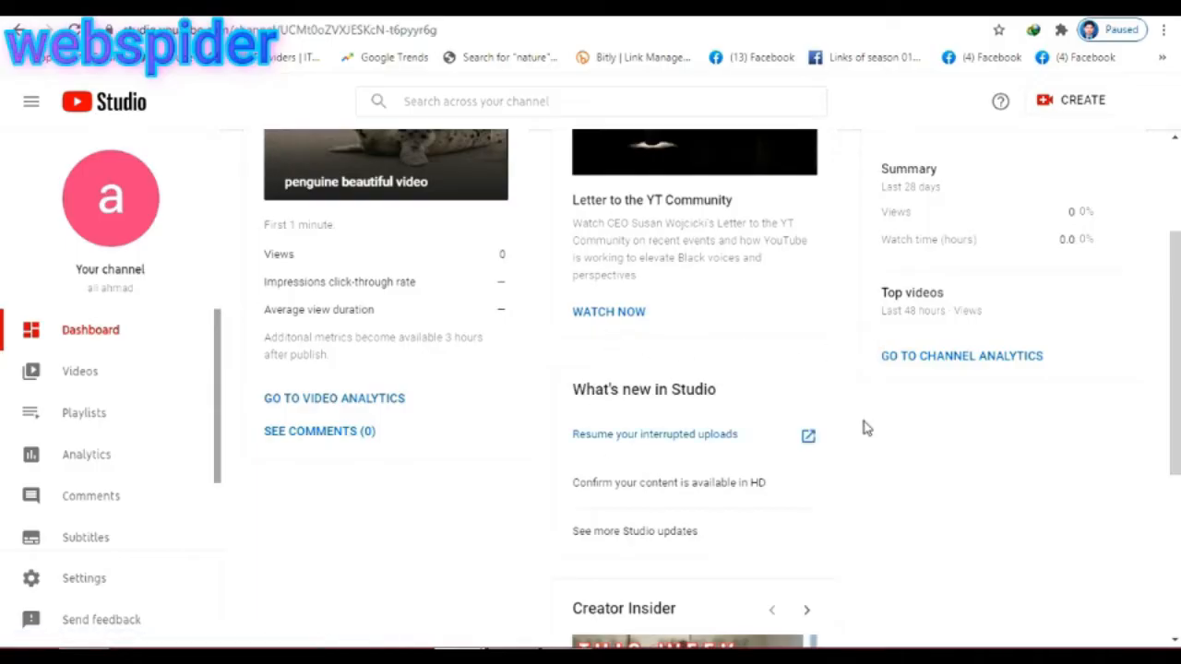
# - Open Channel analytics from the dashboard and scroll its last-28-days overview
pyautogui.click(966, 358)
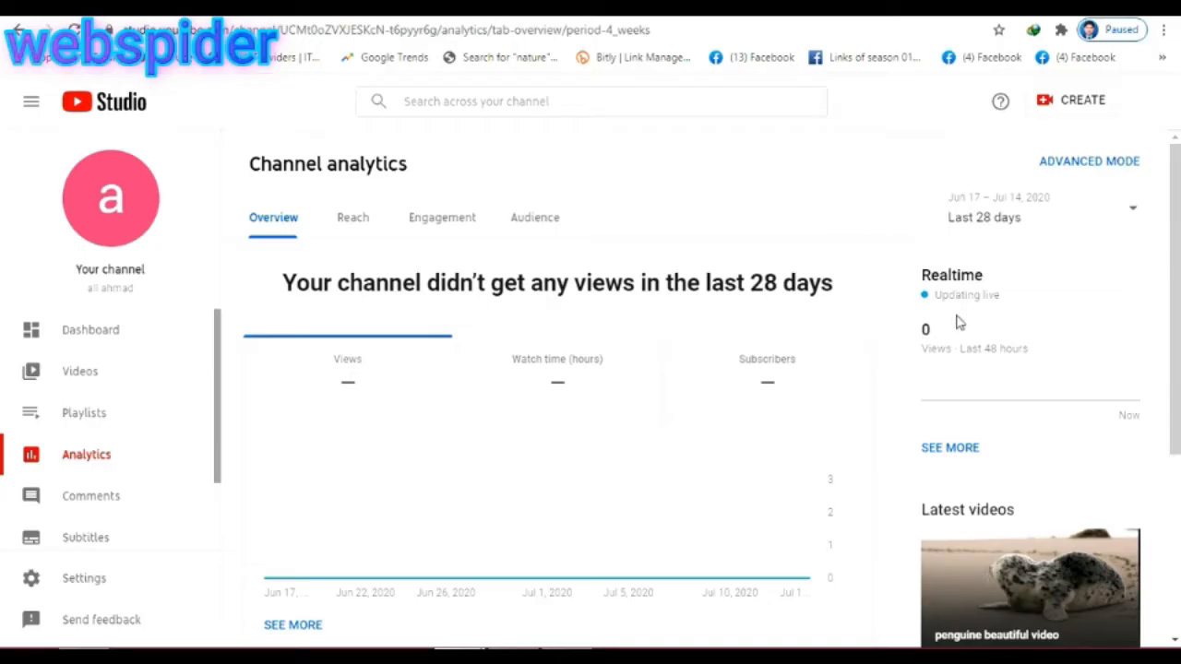
pyautogui.scroll(-2, 751, 483)
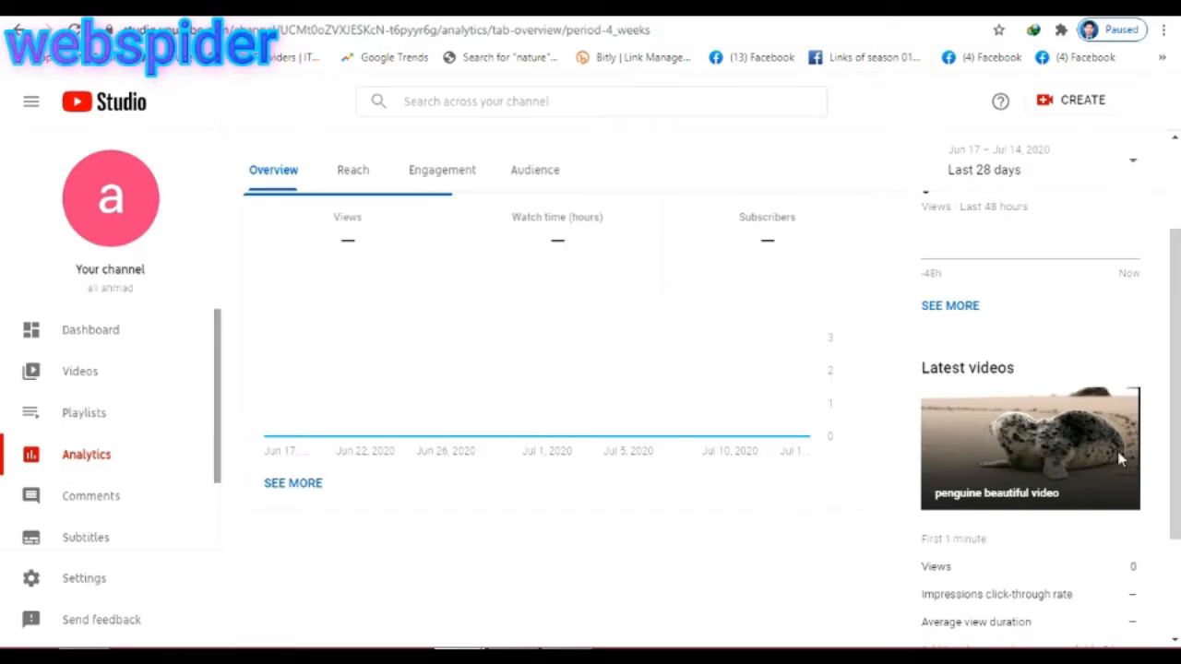
pyautogui.moveTo(1172, 415); pyautogui.dragTo(1170, 360)
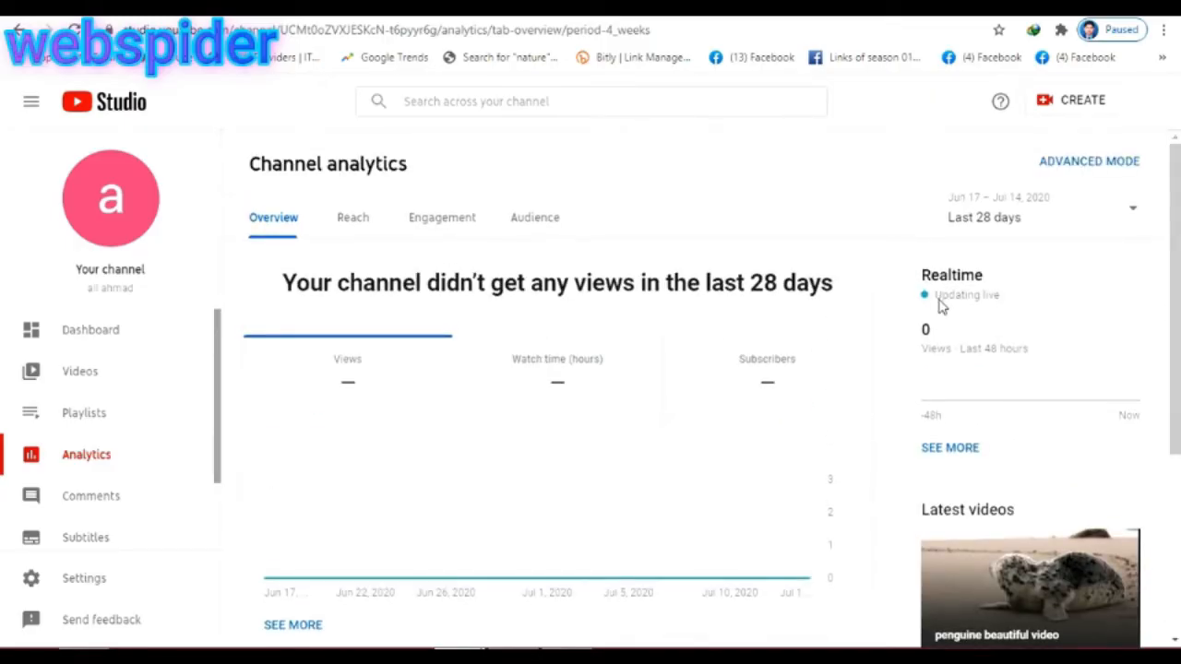
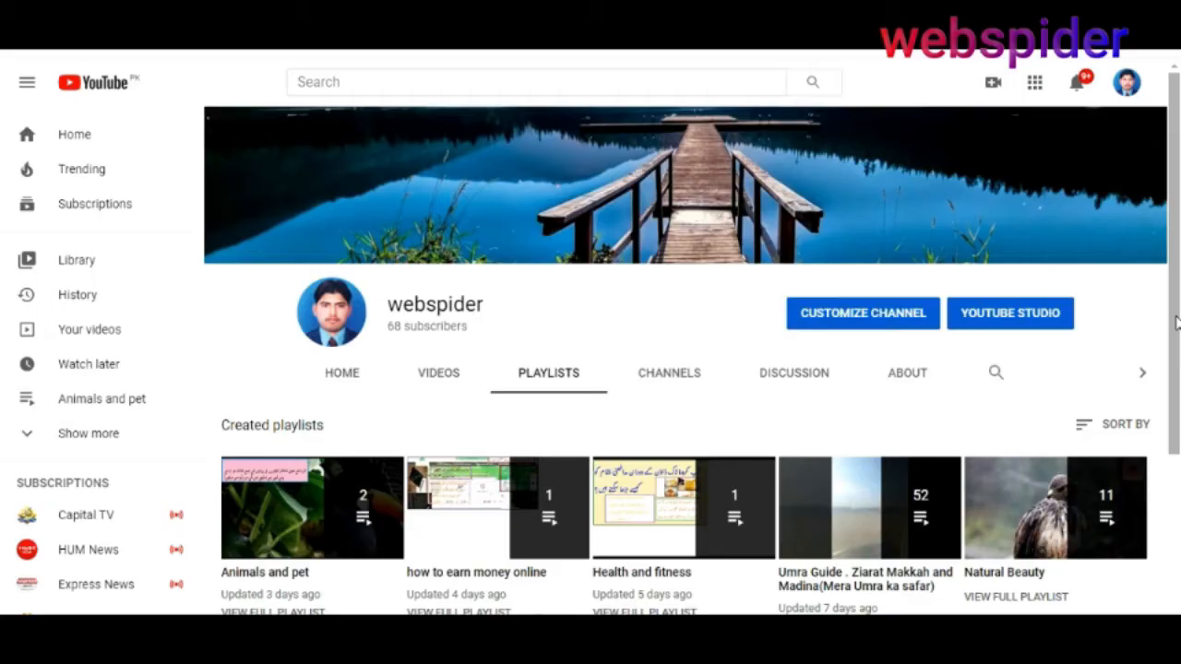
# - Go to the Videos page and dismiss the YouTube news notification
pyautogui.scroll(-2, 678, 291)
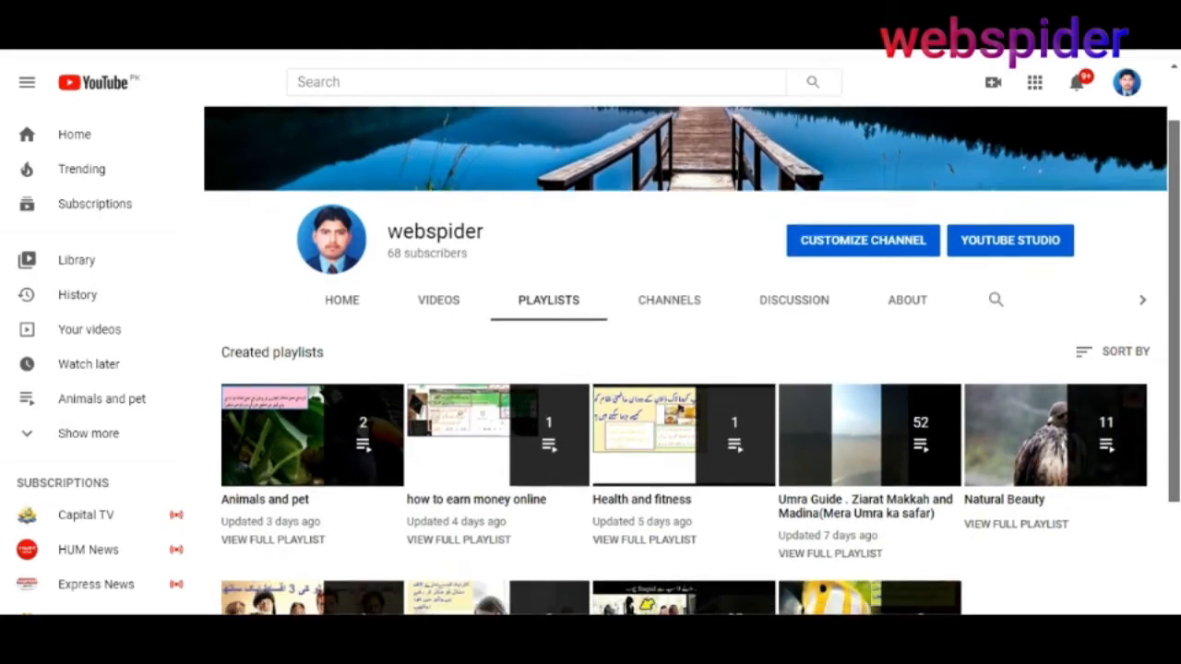
pyautogui.scroll(1, 678, 369)
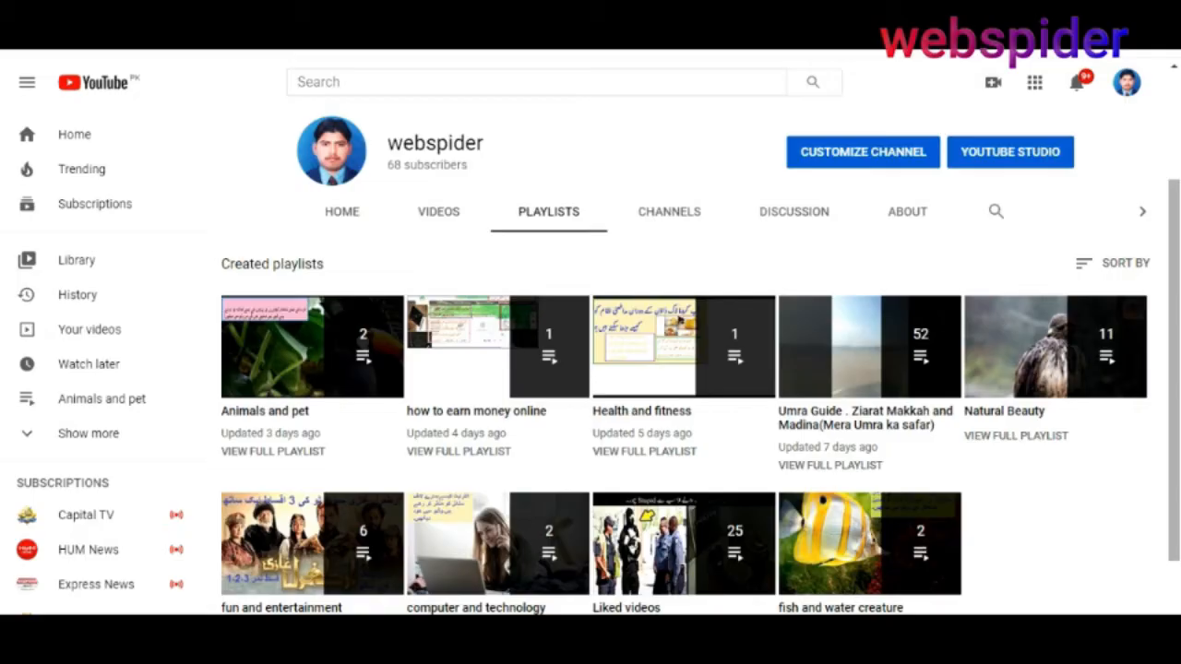
pyautogui.moveTo(1054, 339)
pyautogui.moveTo(1080, 394)
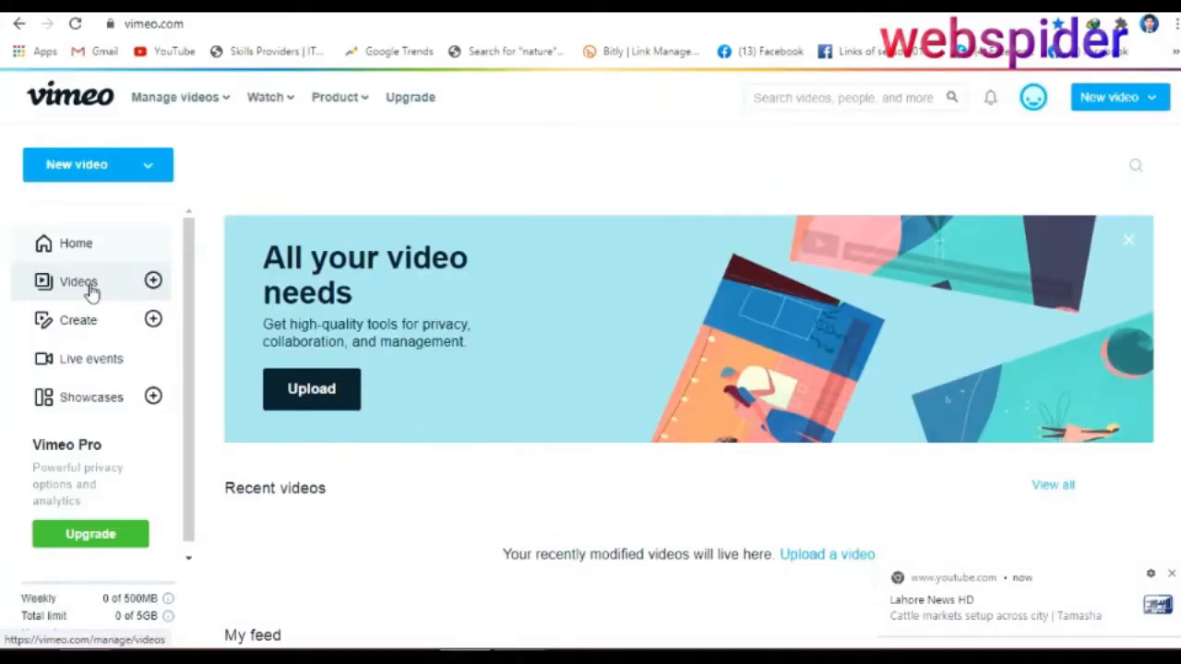
pyautogui.click(92, 291)
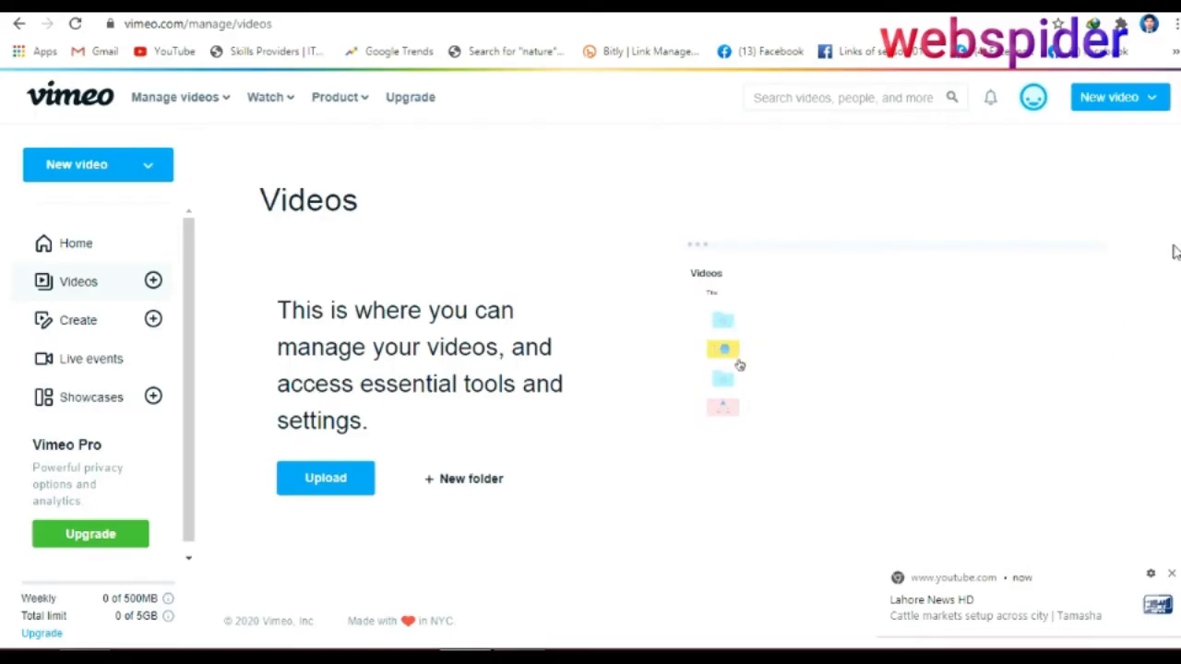
pyautogui.click(1172, 577)
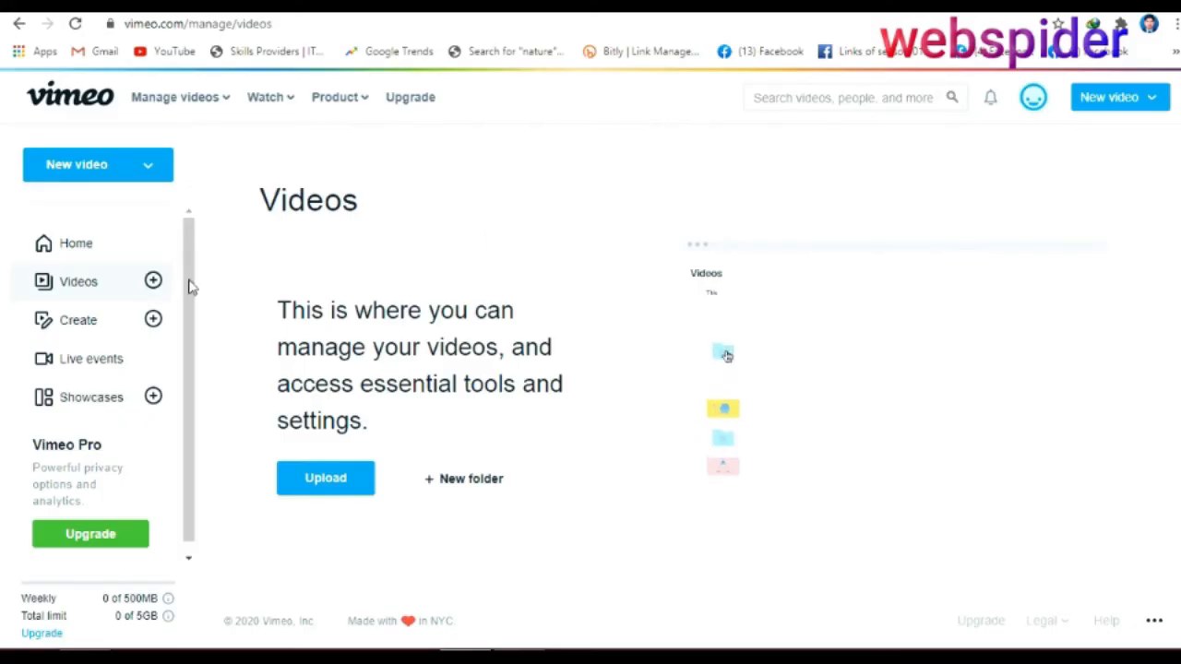
# - Return to the Vimeo home dashboard and show the Product menu's features list
pyautogui.moveTo(210, 104)
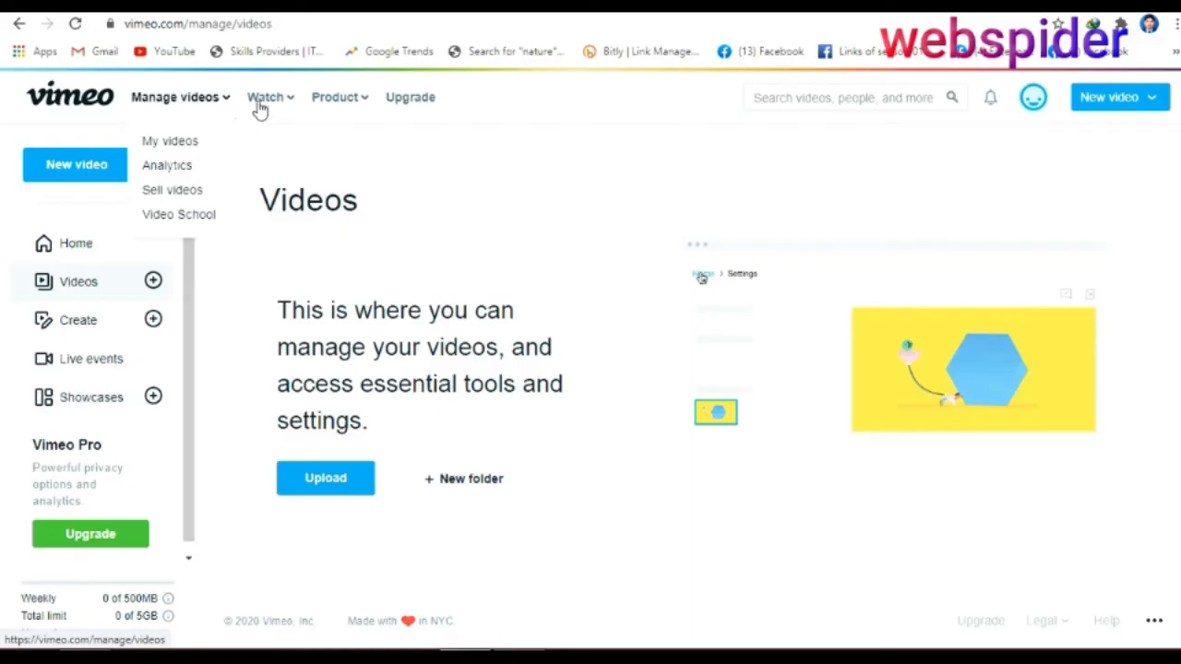
pyautogui.moveTo(273, 107)
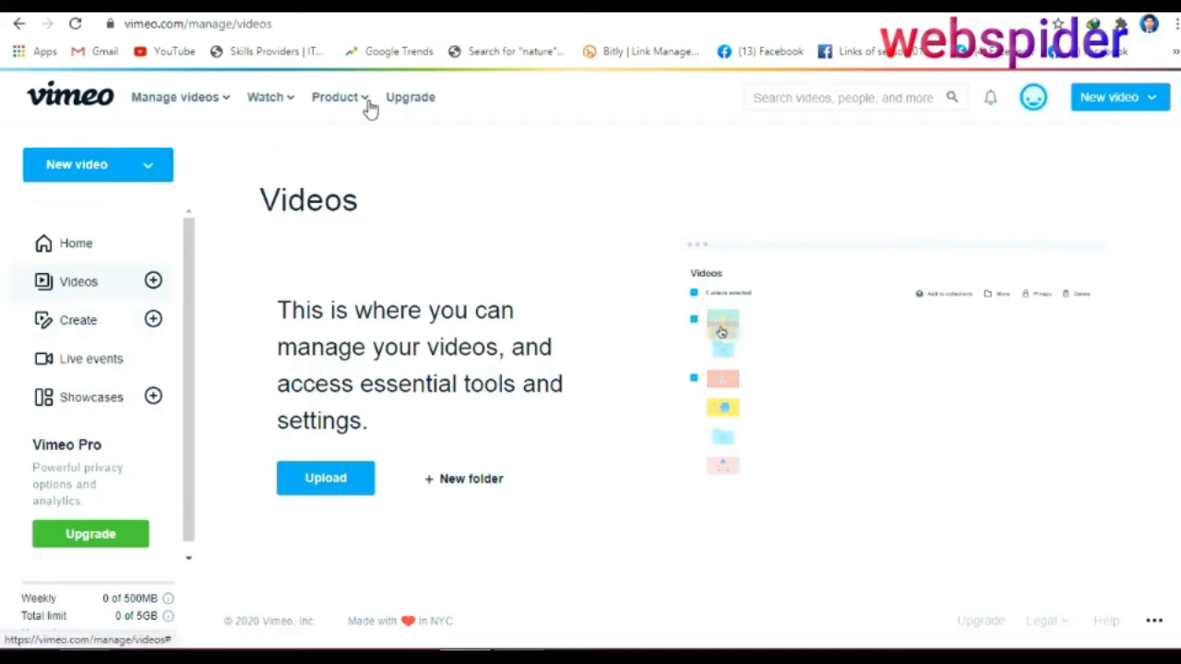
pyautogui.moveTo(362, 105)
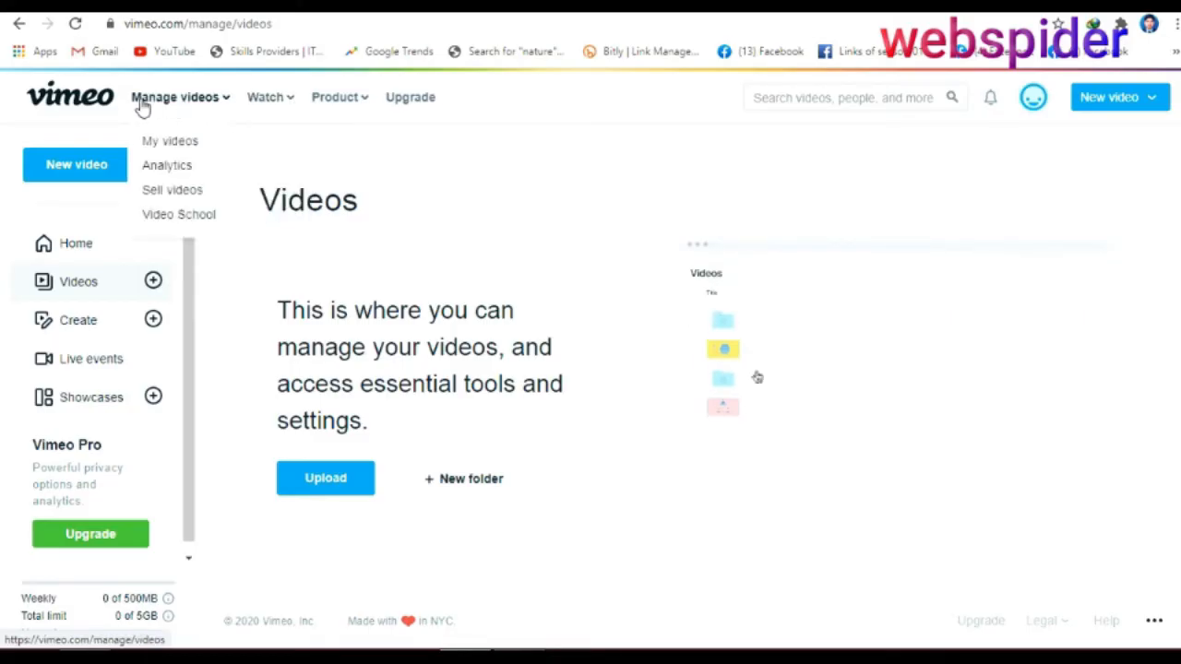
pyautogui.click(76, 109)
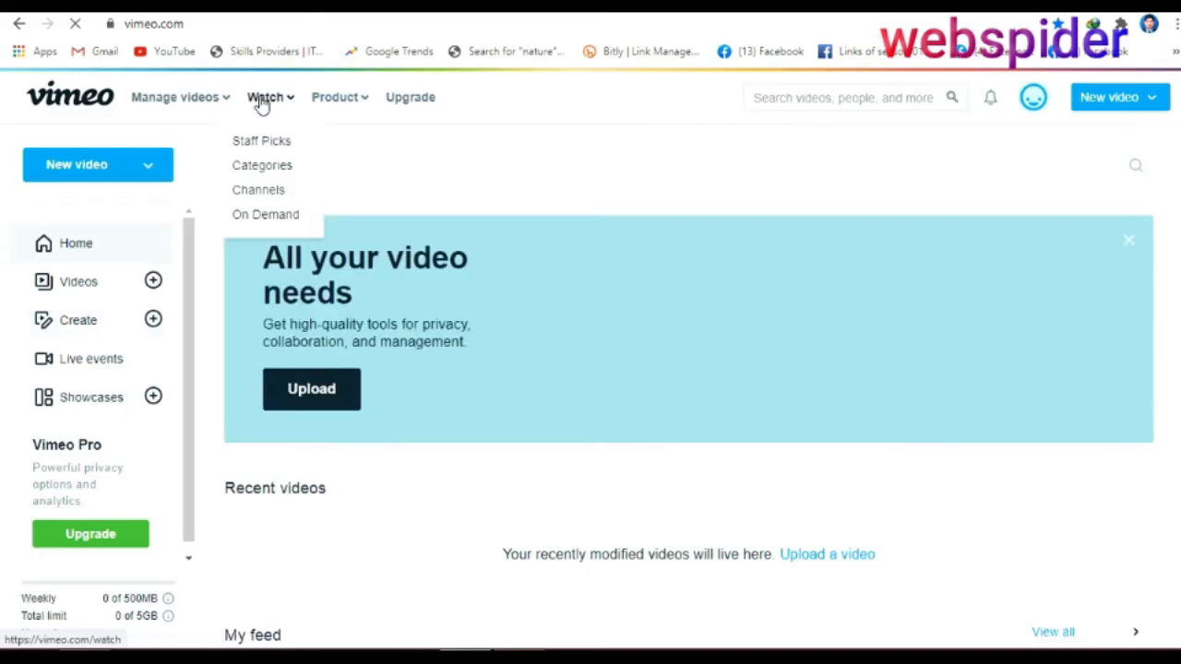
pyautogui.moveTo(192, 105)
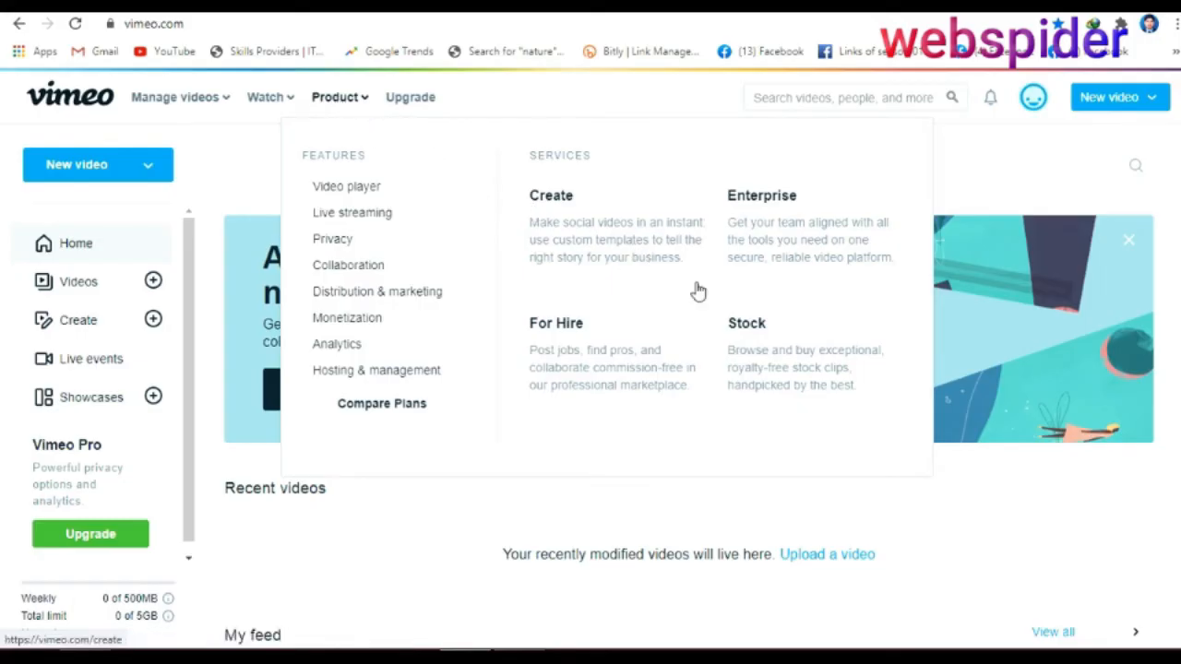
# - Open the Vimeo Stock footage site from the Product menu
pyautogui.click(745, 324)
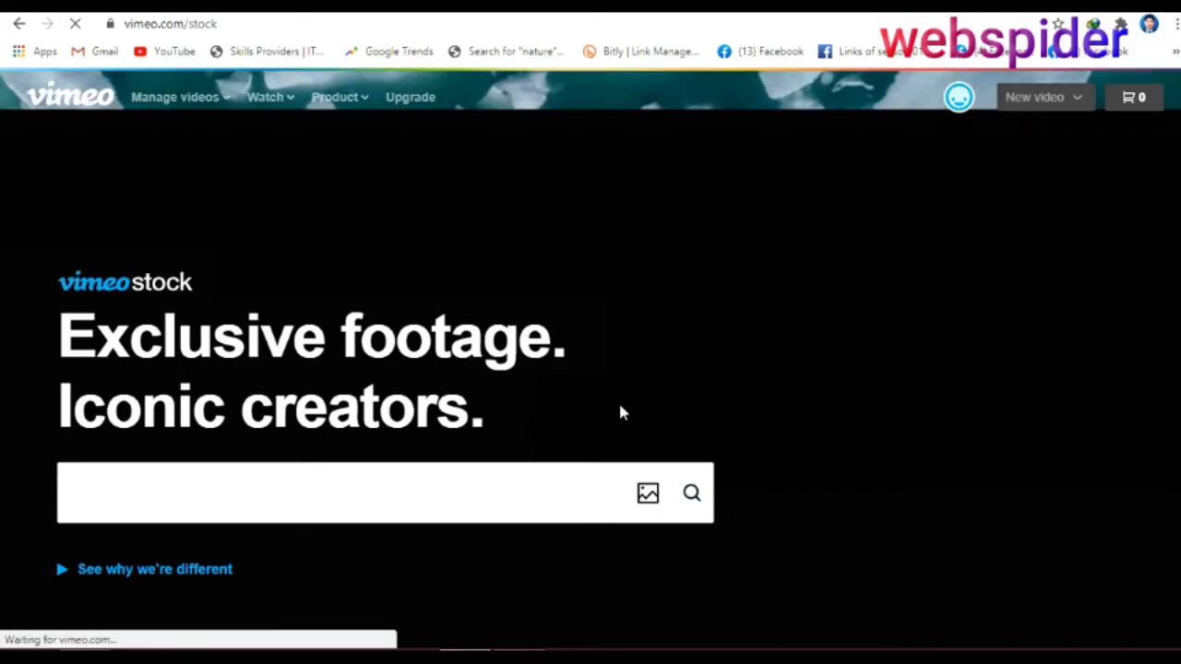
pyautogui.scroll(-3, 623, 412)
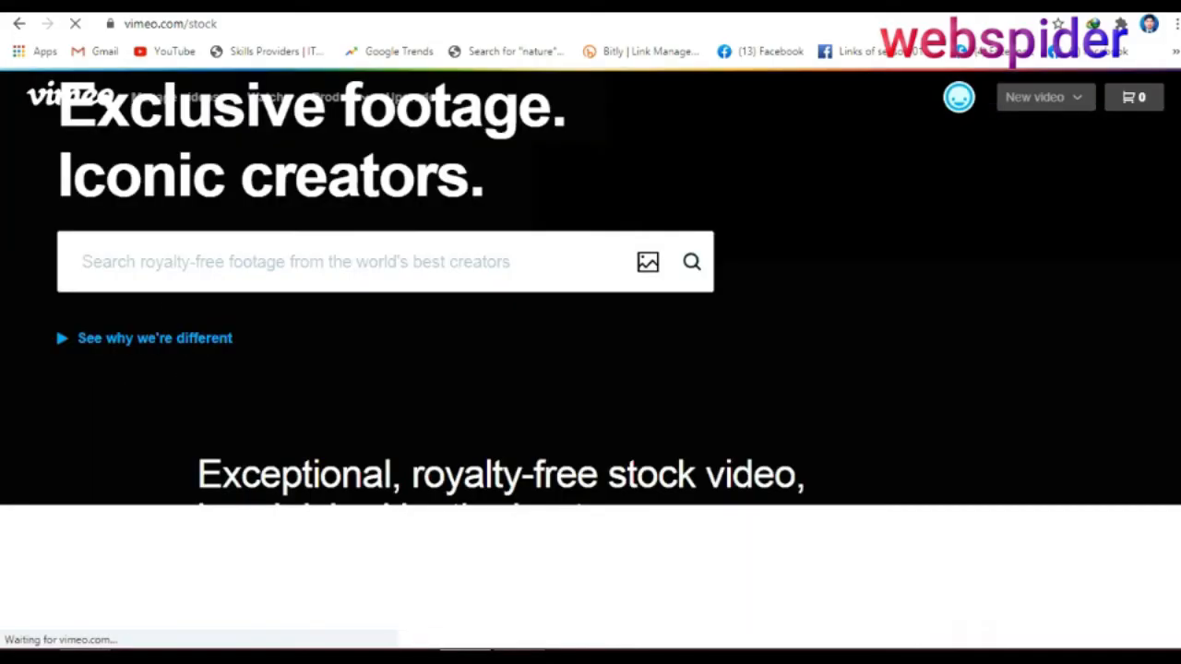
pyautogui.scroll(-4, 590, 369)
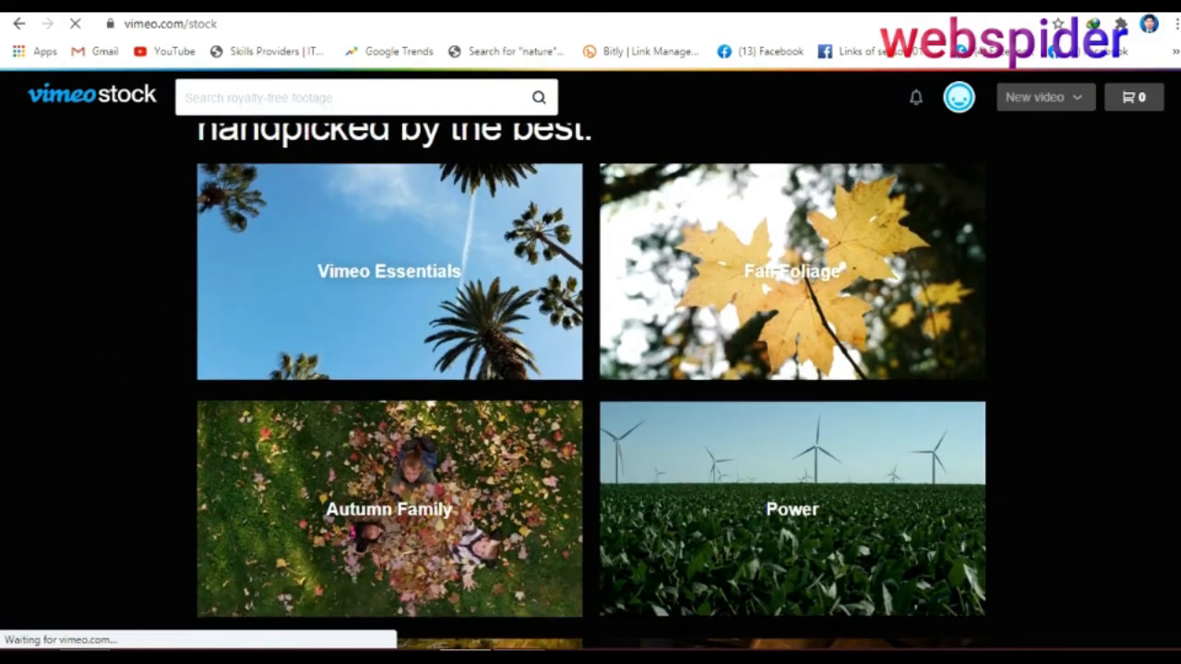
pyautogui.scroll(5, 394, 353)
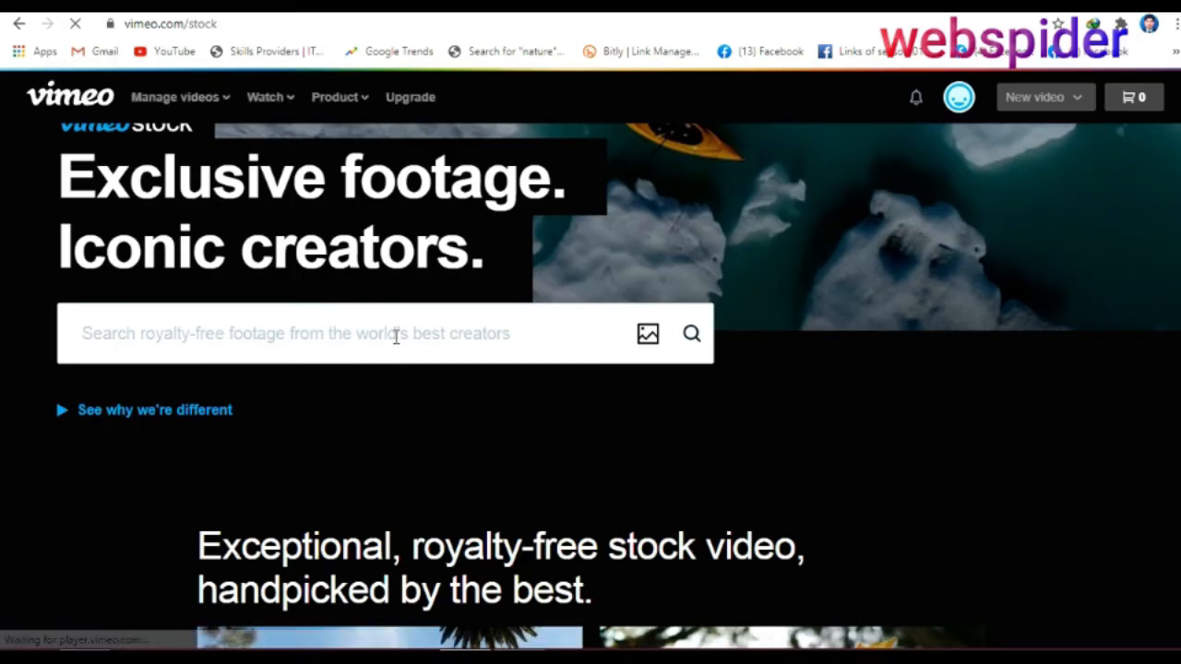
# - Search Vimeo Stock for 'nature'
pyautogui.click(396, 337)
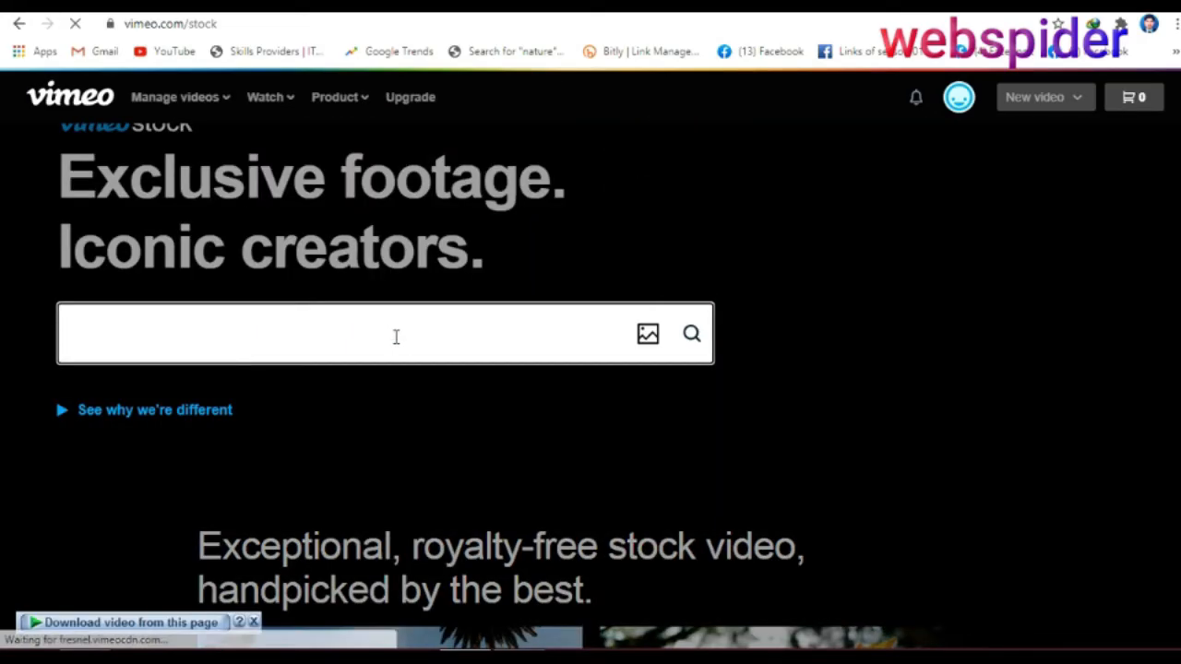
pyautogui.write('nature')
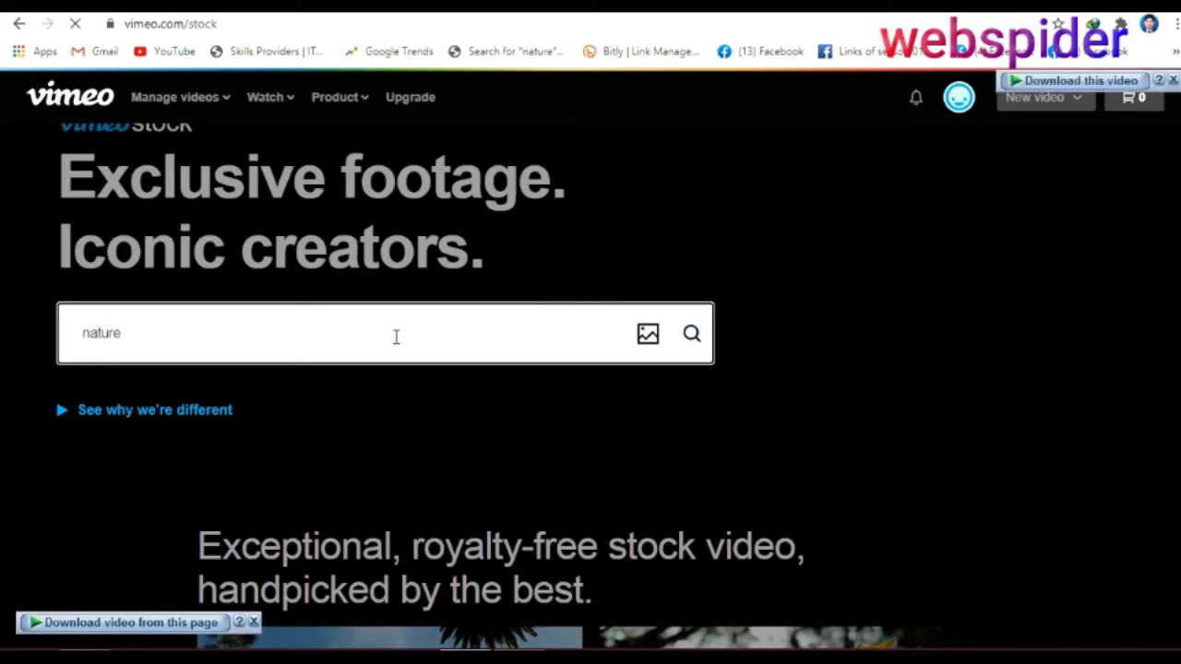
pyautogui.press('Return')
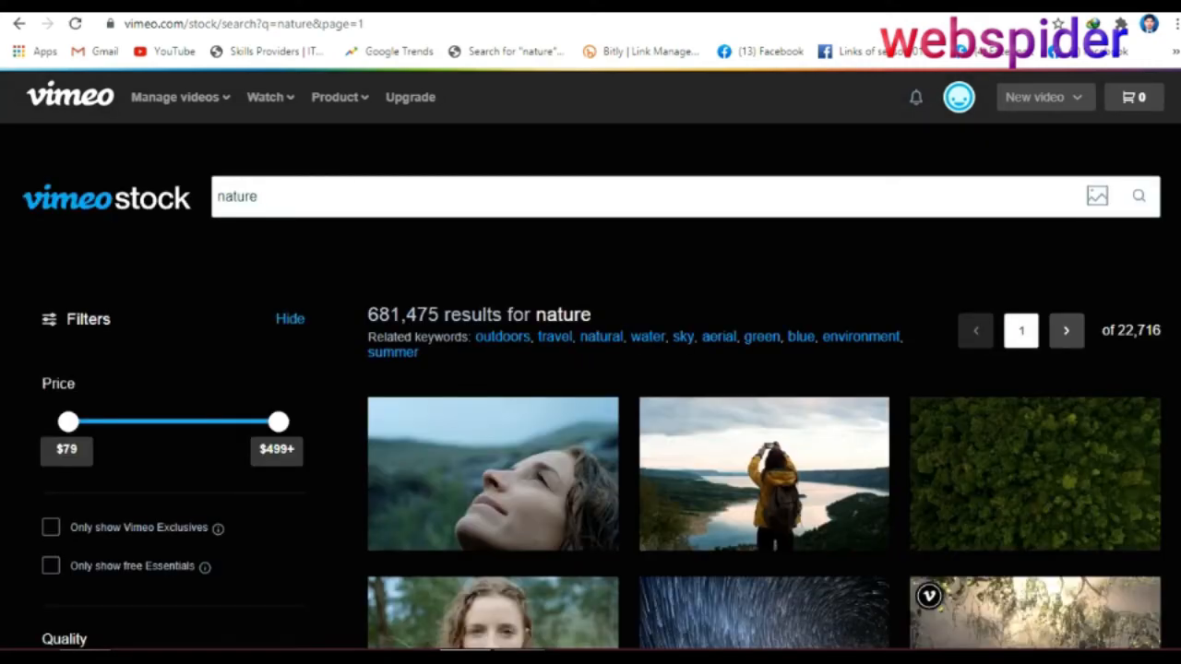
# - Use IDM's 'Download this video' overlay to list qualities for the woman-photographing-a-lake clip
pyautogui.scroll(-1, 591, 388)
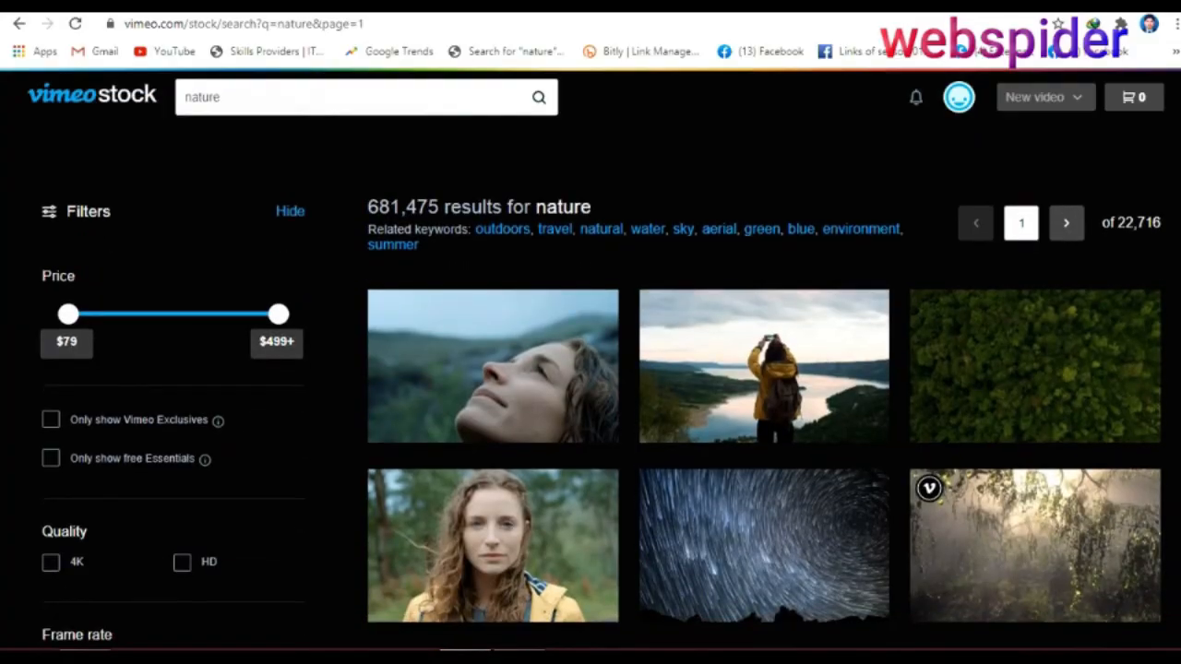
pyautogui.scroll(-1, 1153, 231)
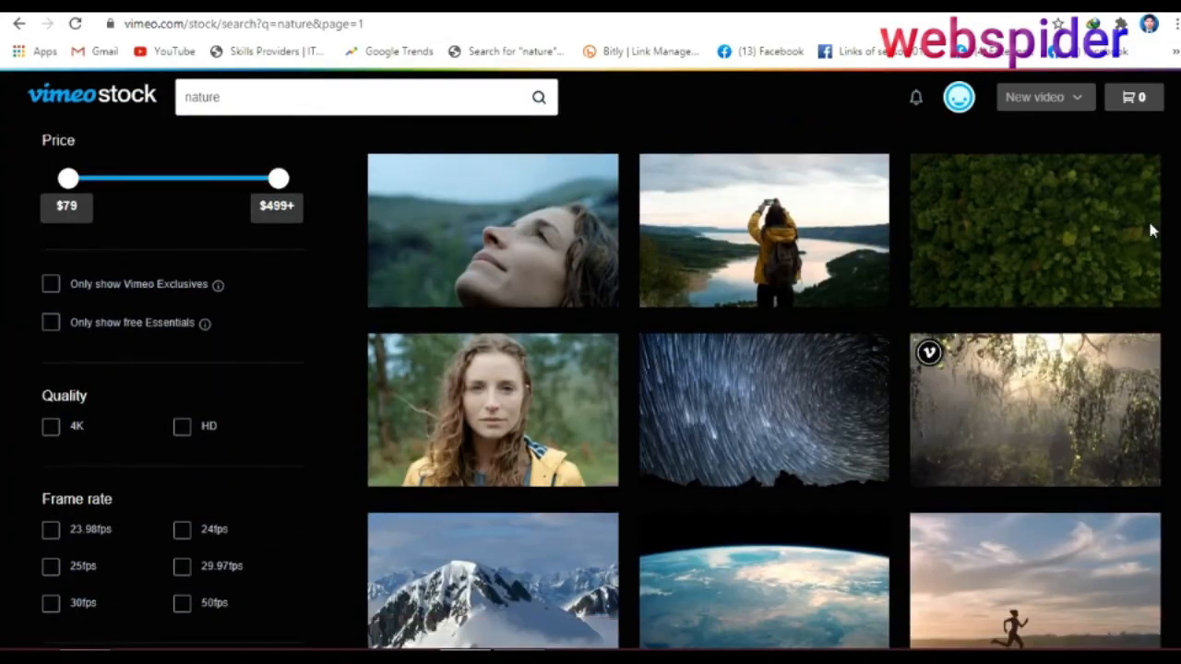
pyautogui.moveTo(558, 263)
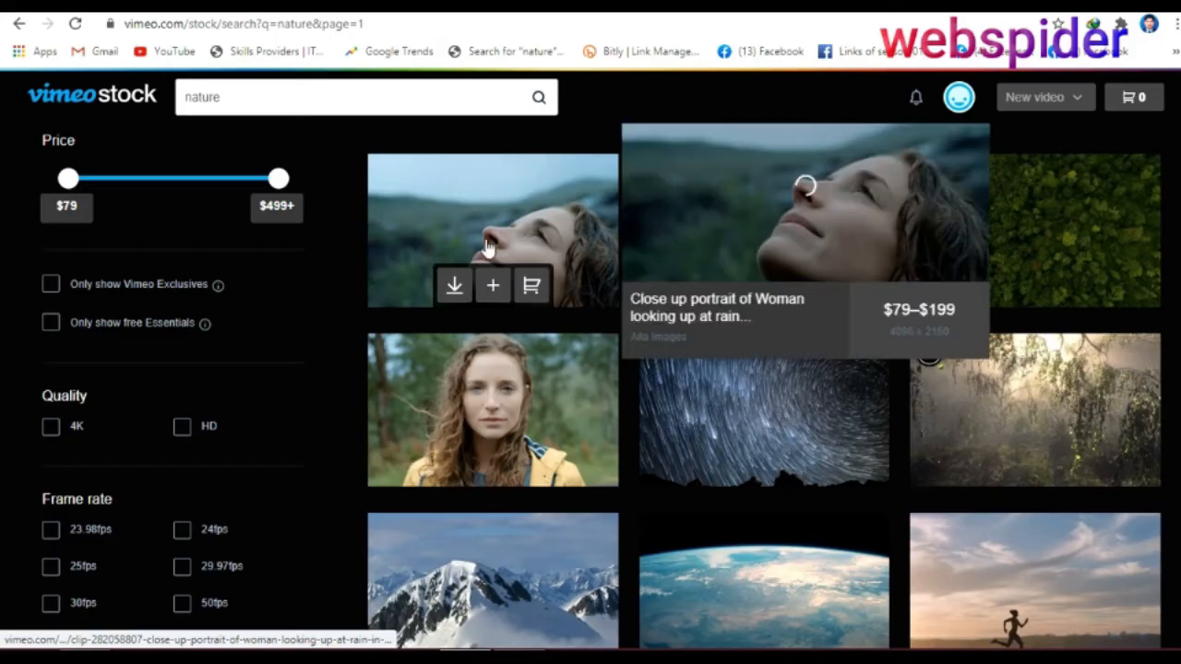
pyautogui.moveTo(486, 247)
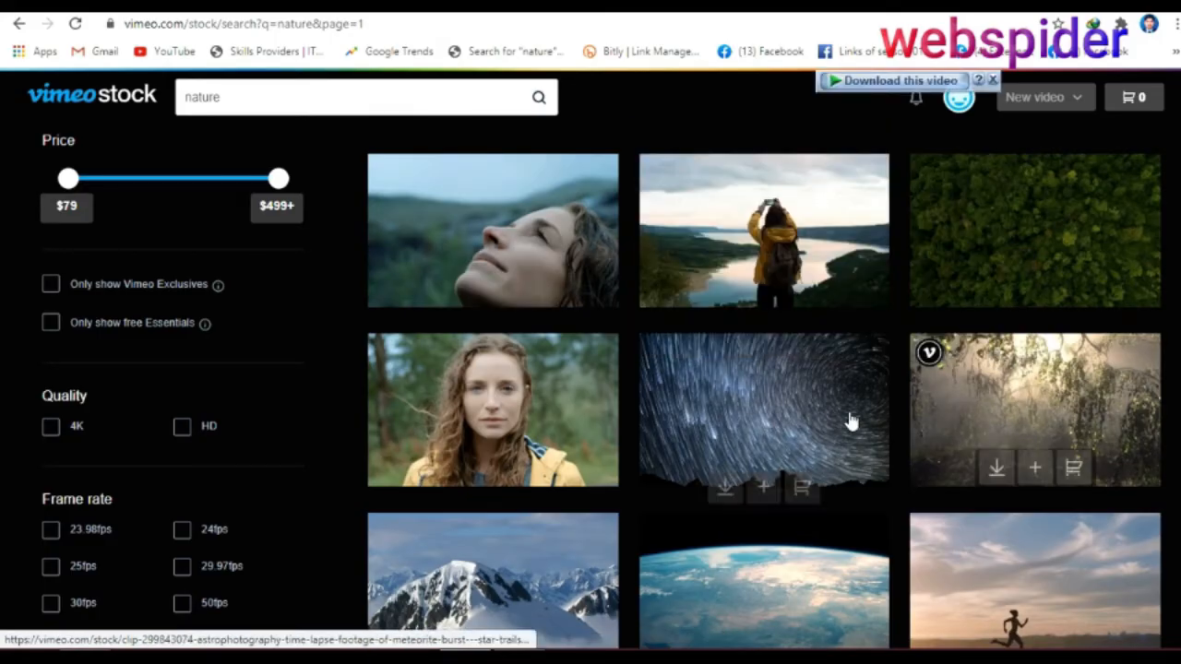
pyautogui.moveTo(830, 416)
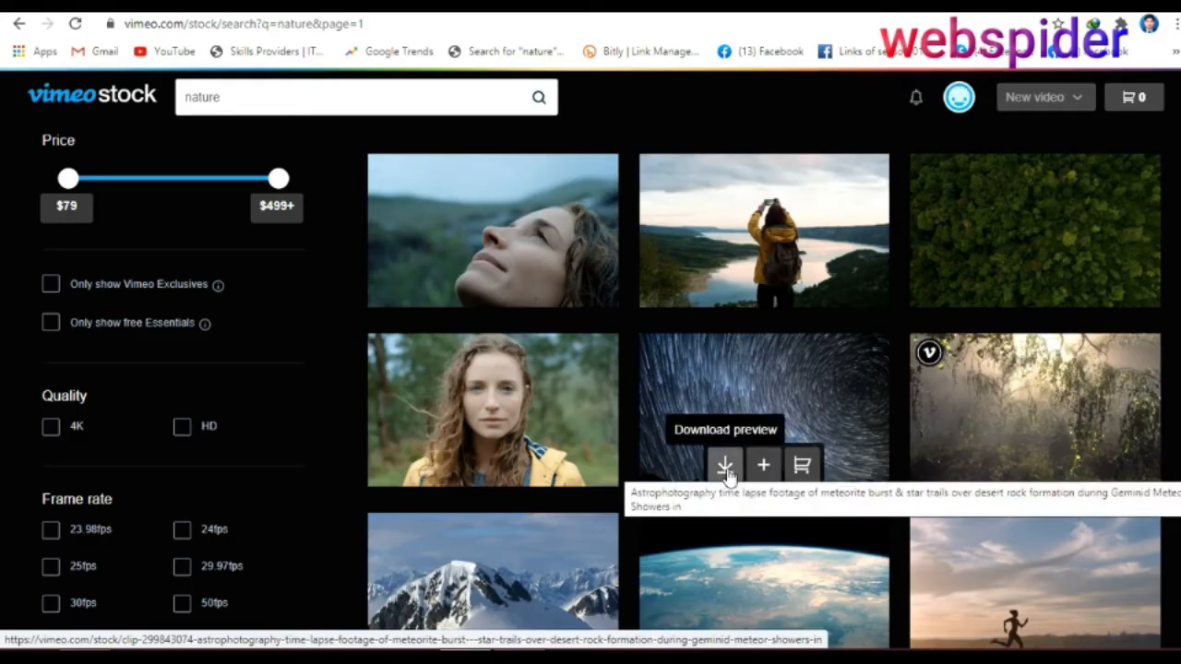
pyautogui.moveTo(727, 470)
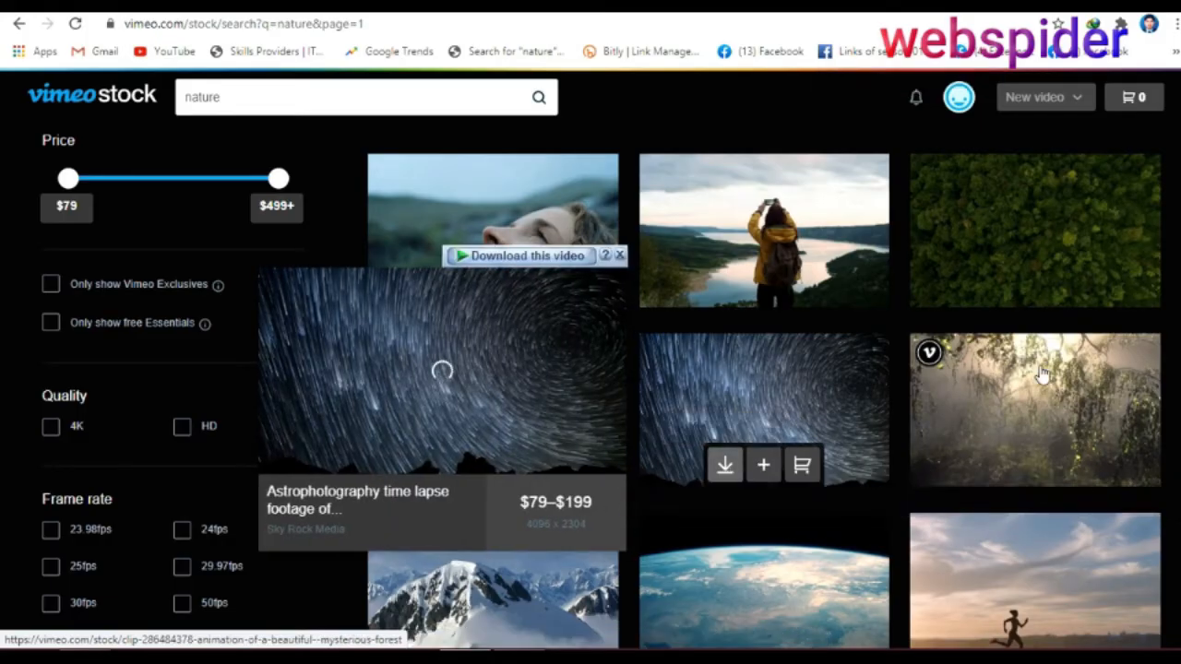
pyautogui.moveTo(1059, 362)
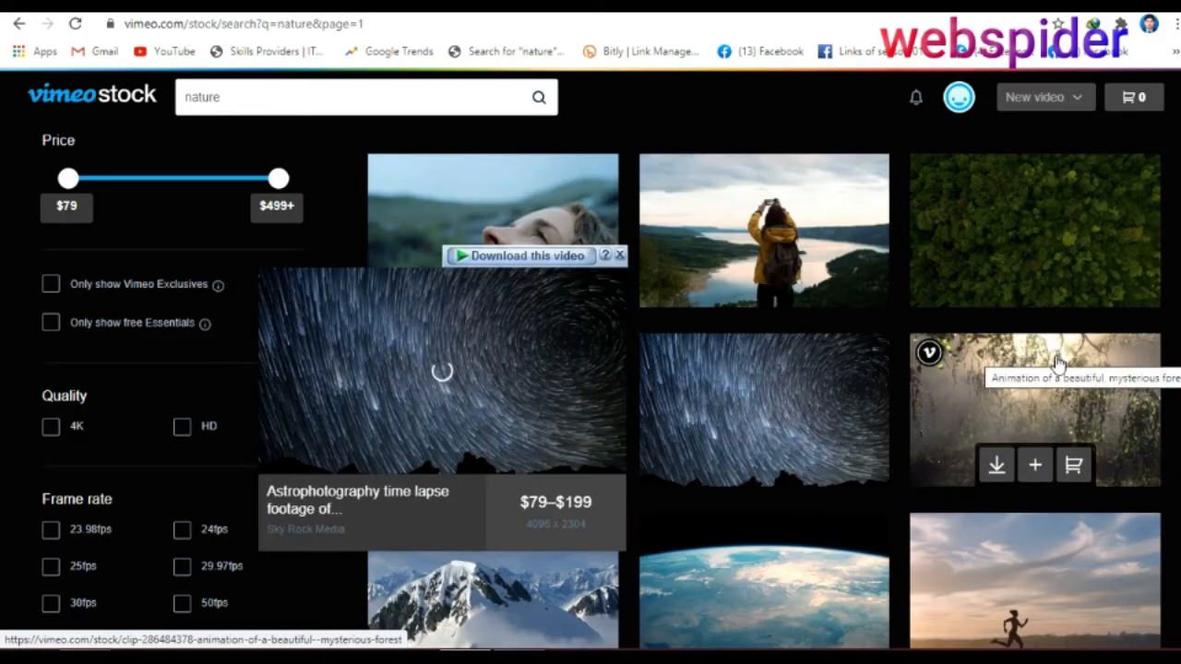
pyautogui.moveTo(983, 251)
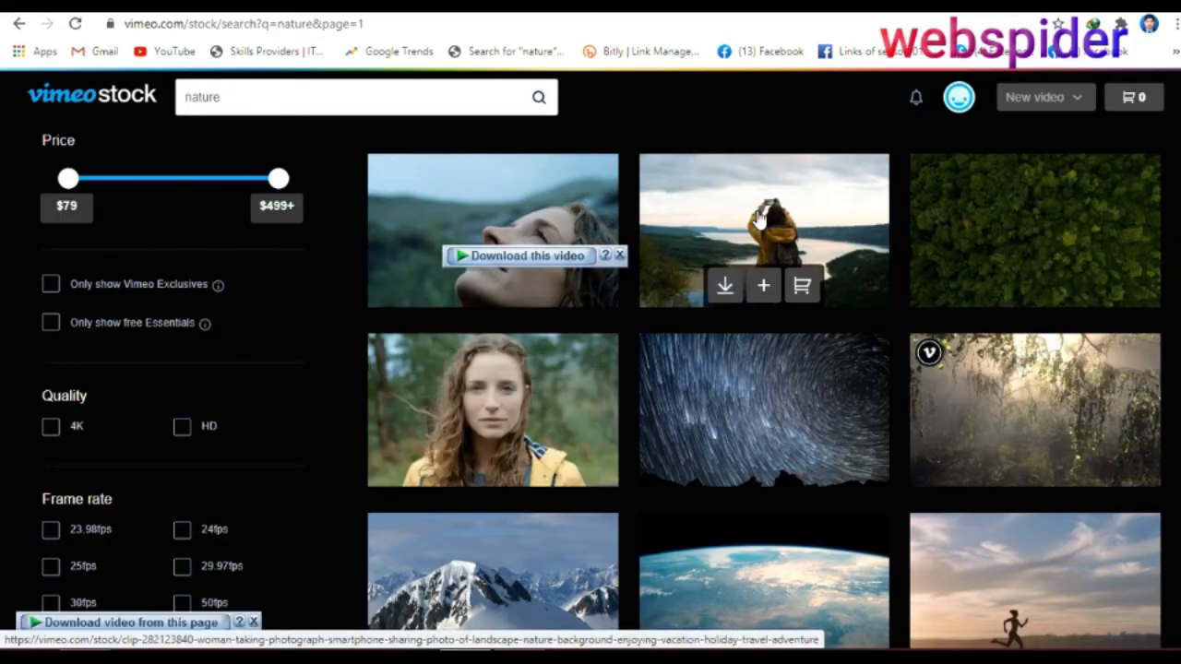
pyautogui.moveTo(755, 229)
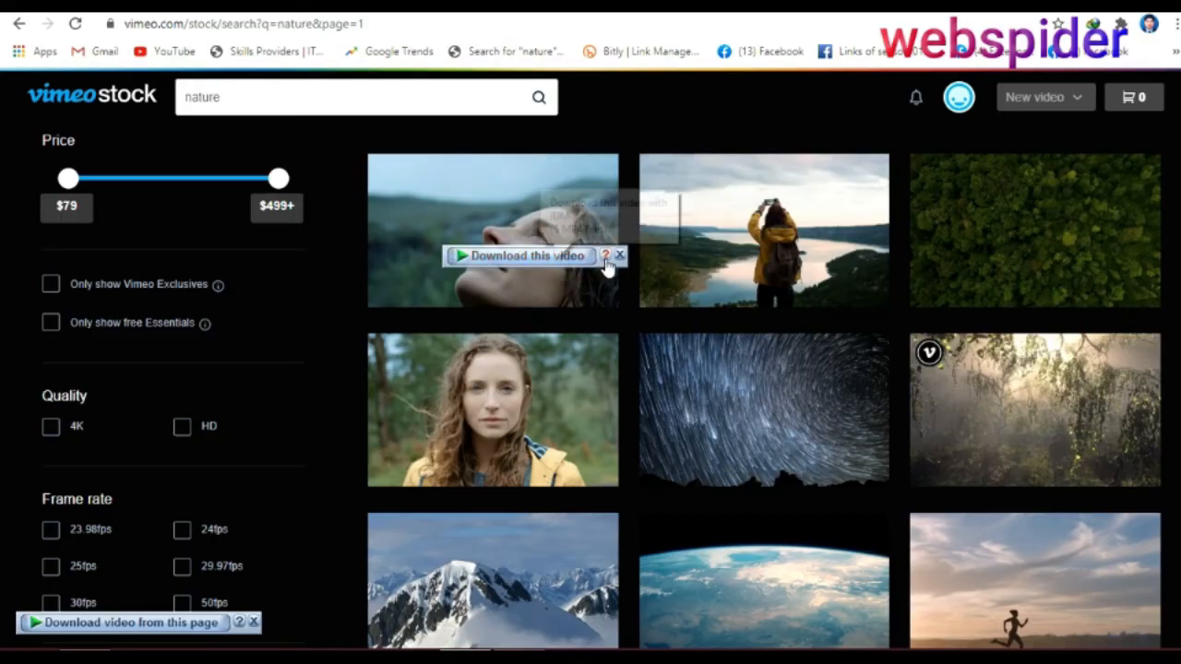
pyautogui.moveTo(703, 214)
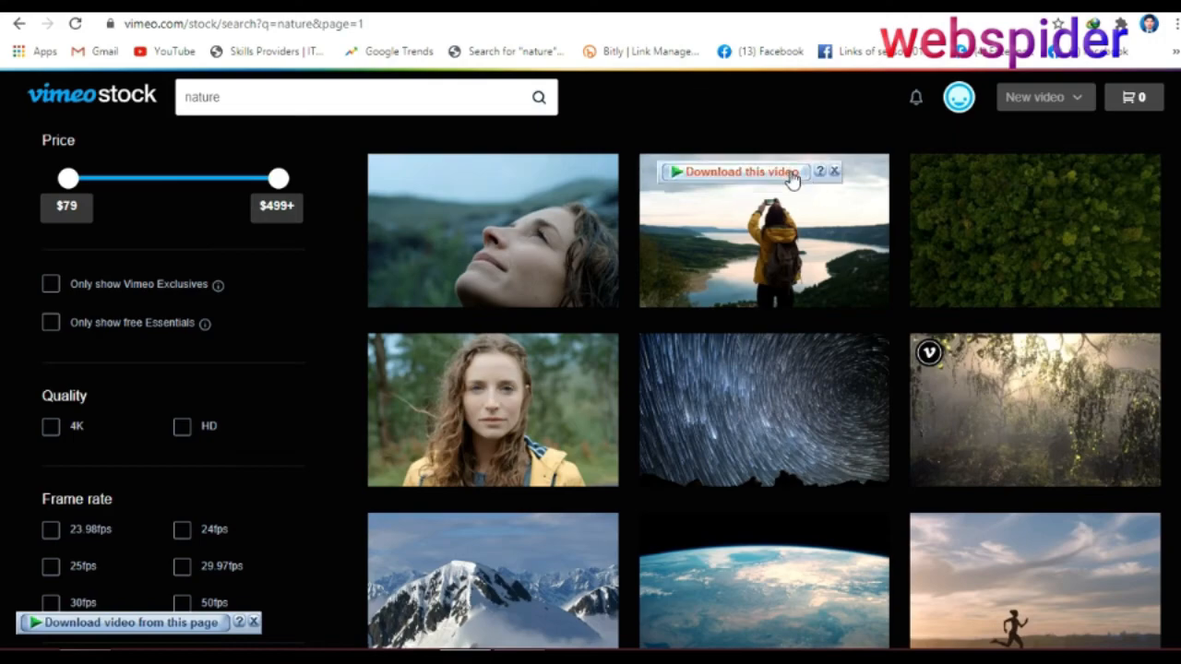
pyautogui.click(791, 178)
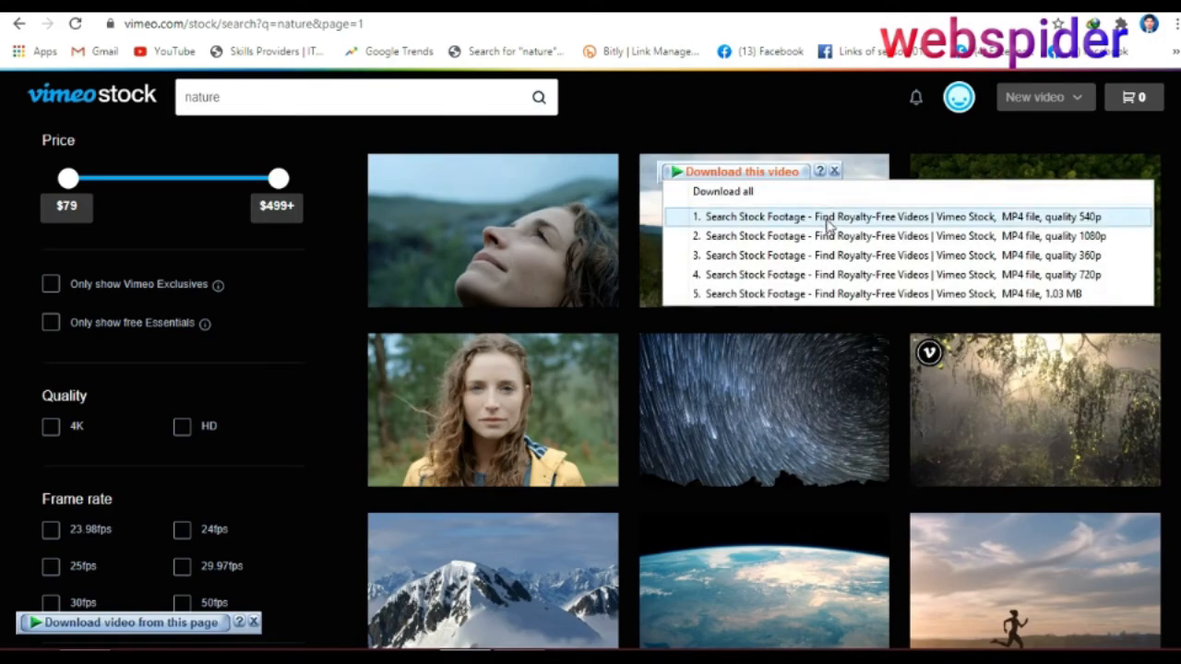
# - Download the lake clip's 360p MP4 version into the Documents folder
pyautogui.click(828, 265)
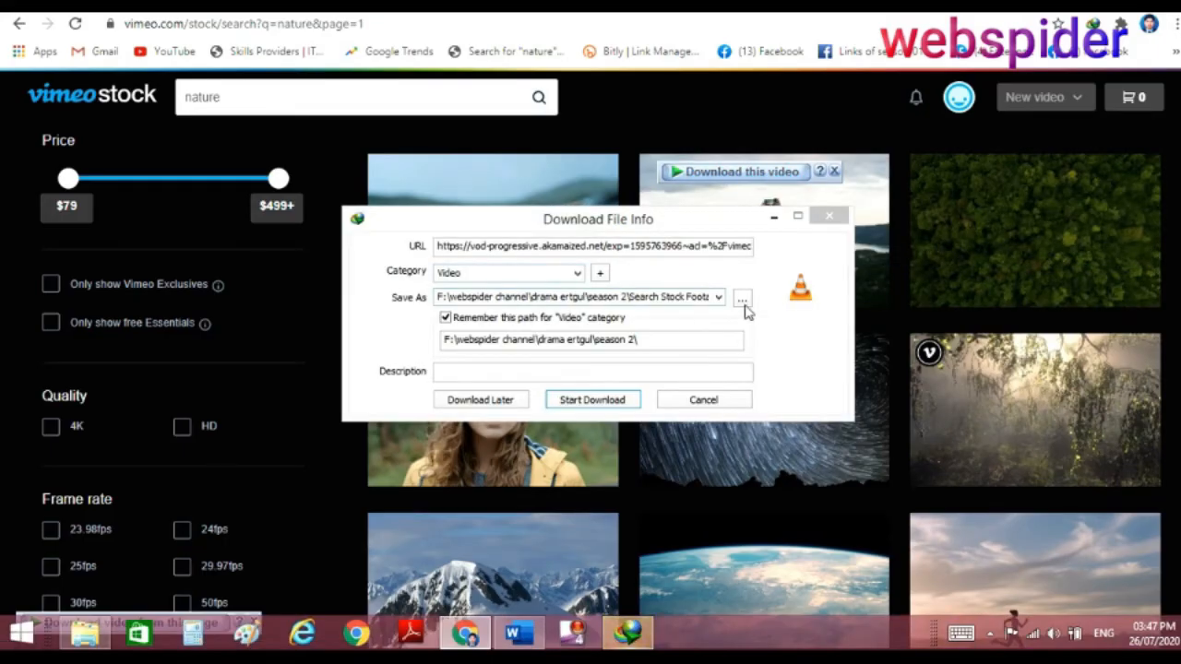
pyautogui.click(742, 297)
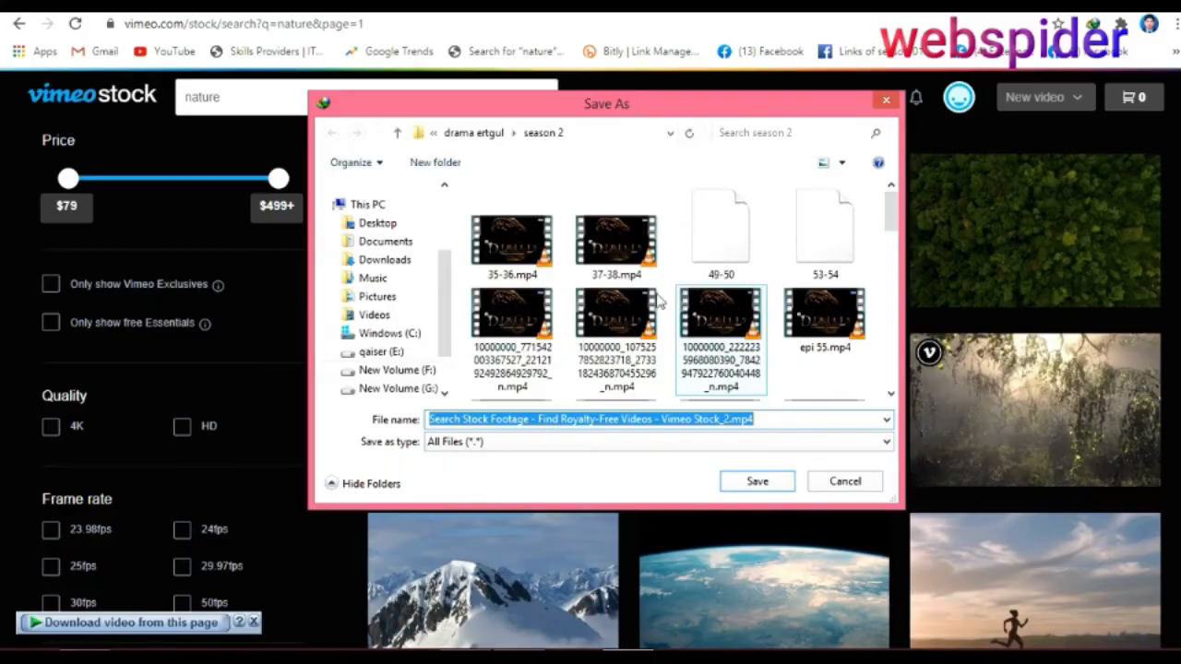
pyautogui.click(396, 135)
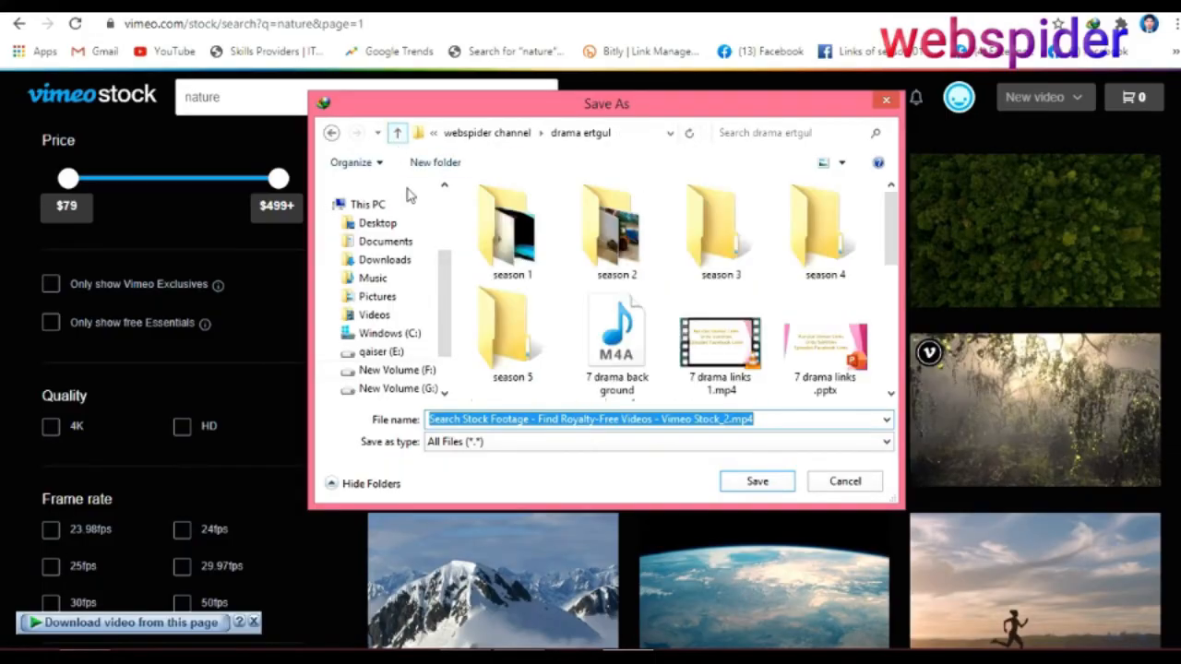
pyautogui.moveTo(446, 286); pyautogui.dragTo(454, 210)
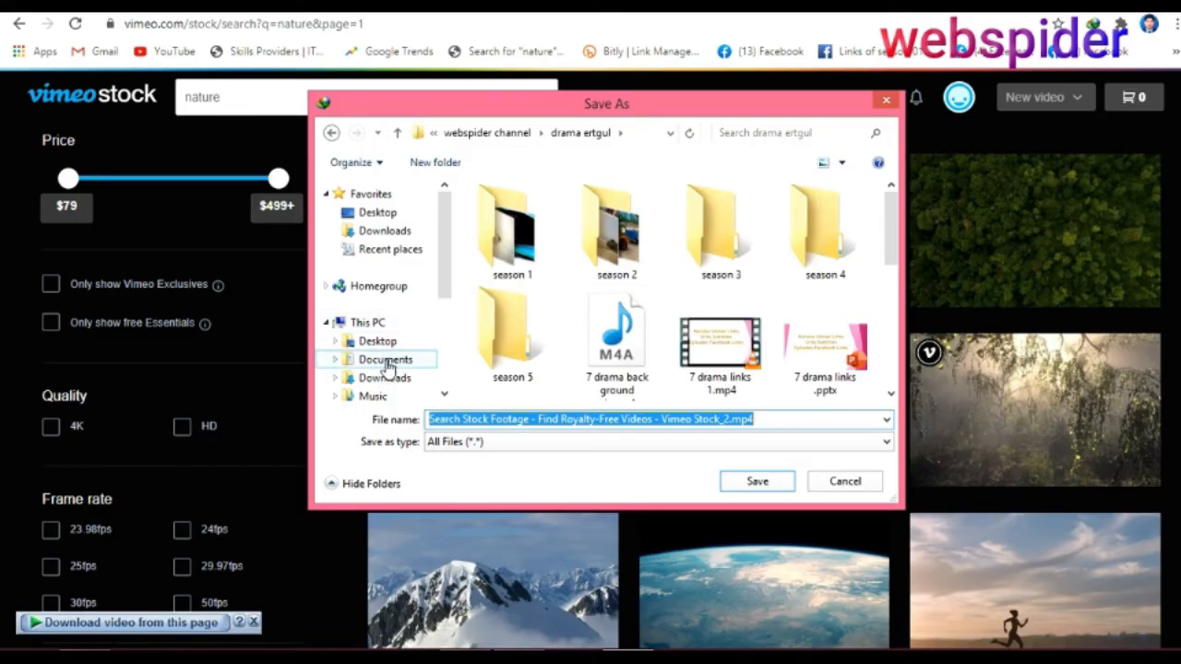
pyautogui.click(386, 362)
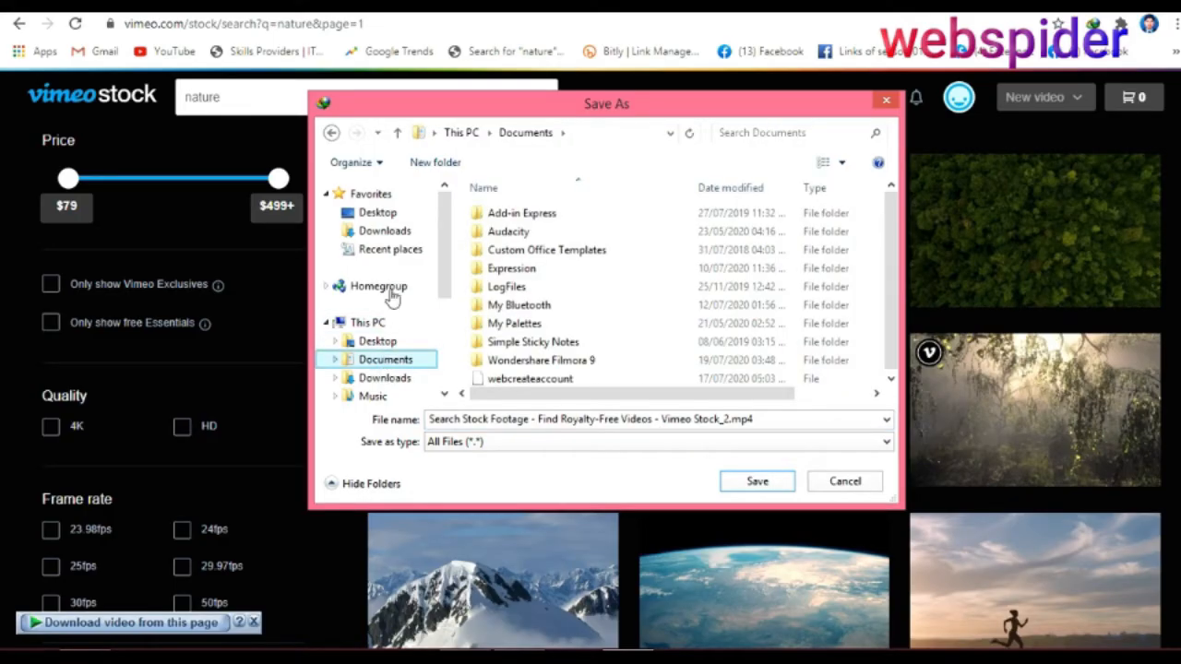
pyautogui.click(384, 218)
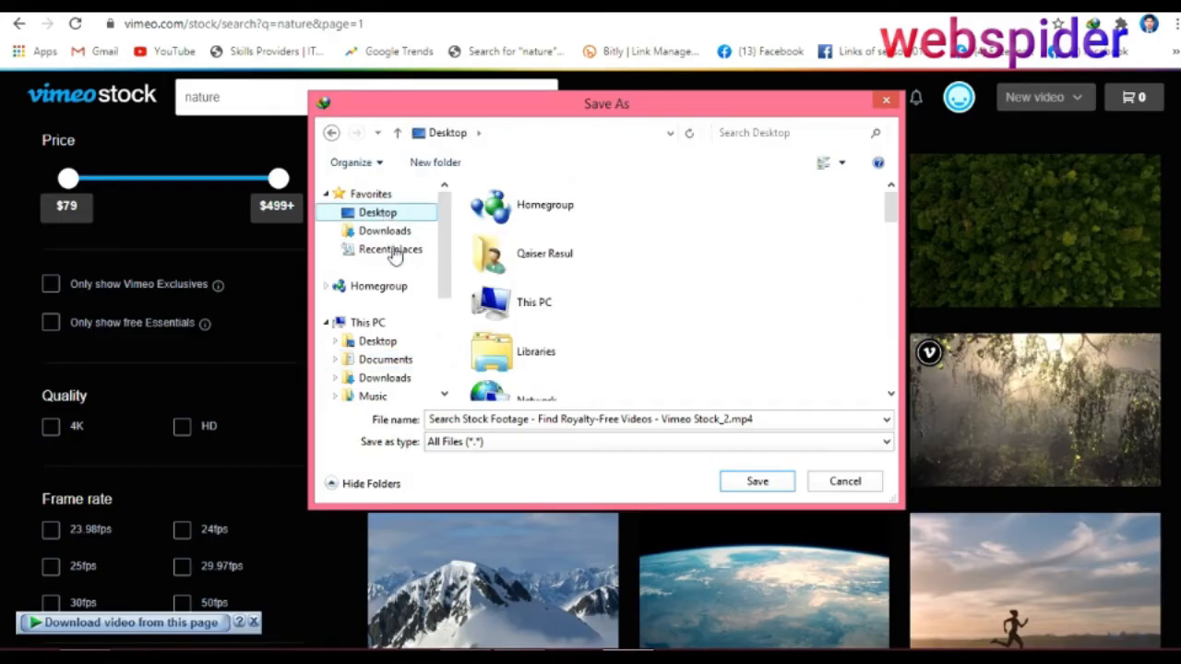
pyautogui.click(393, 343)
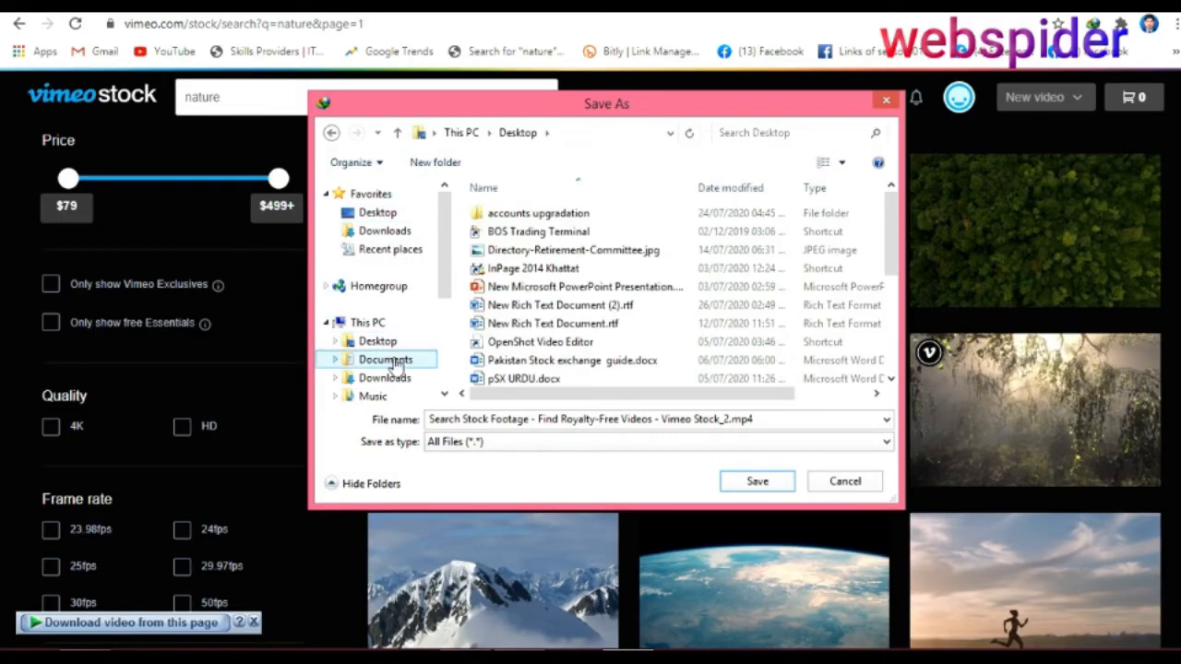
pyautogui.click(386, 360)
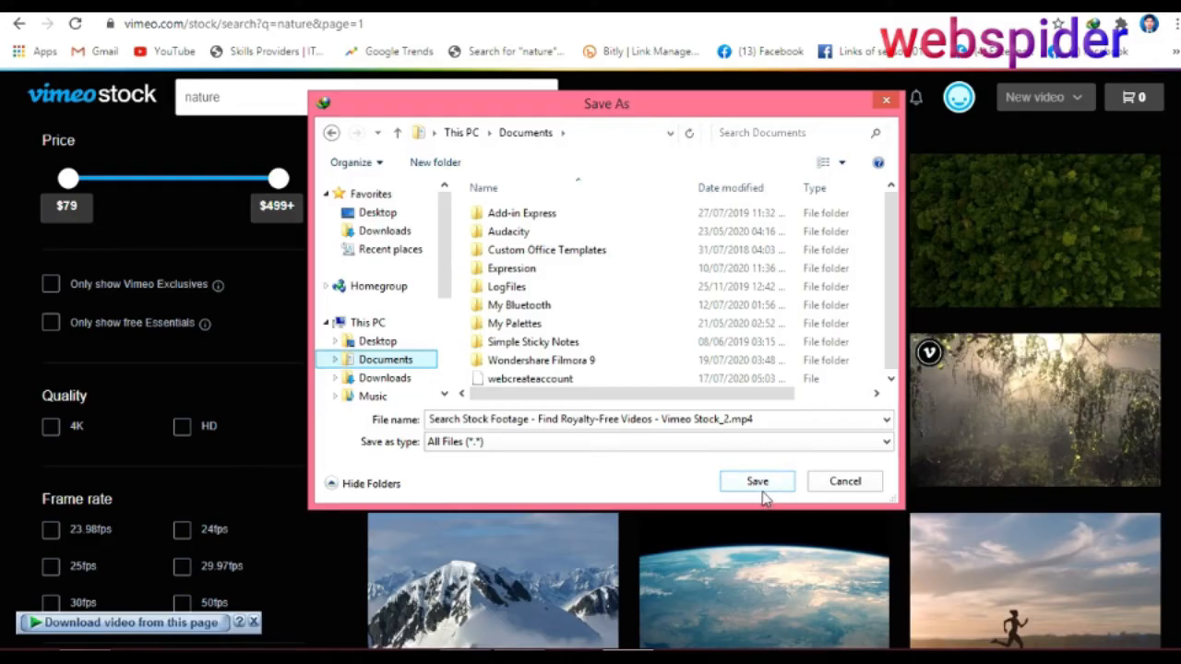
pyautogui.click(760, 494)
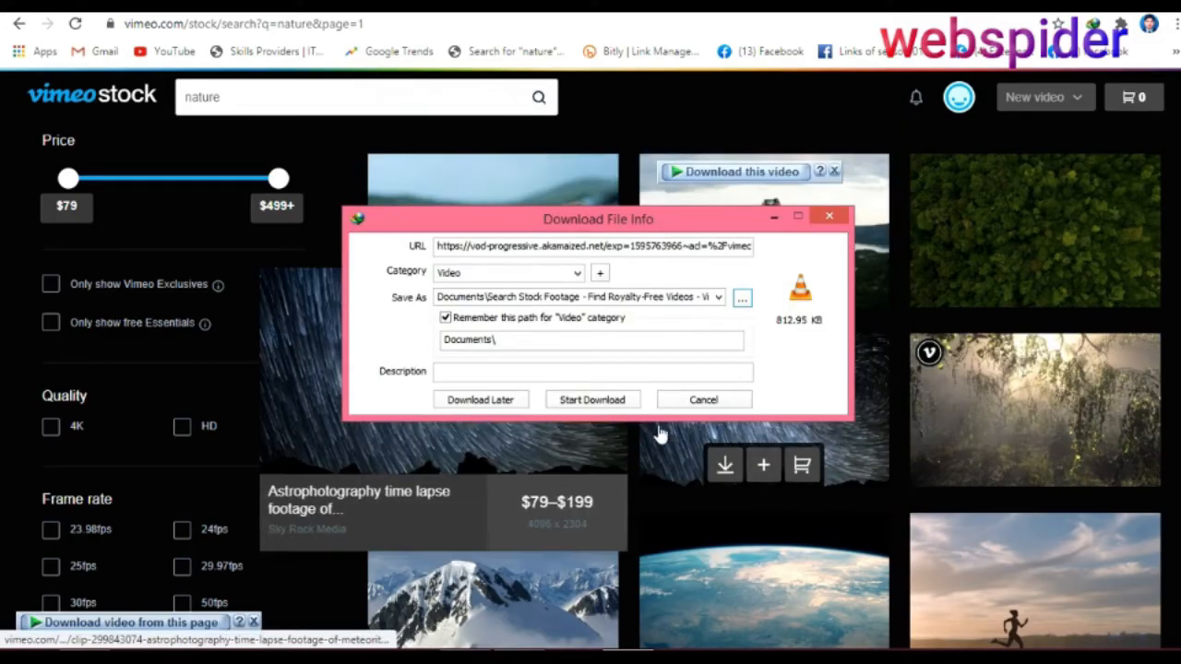
pyautogui.click(591, 399)
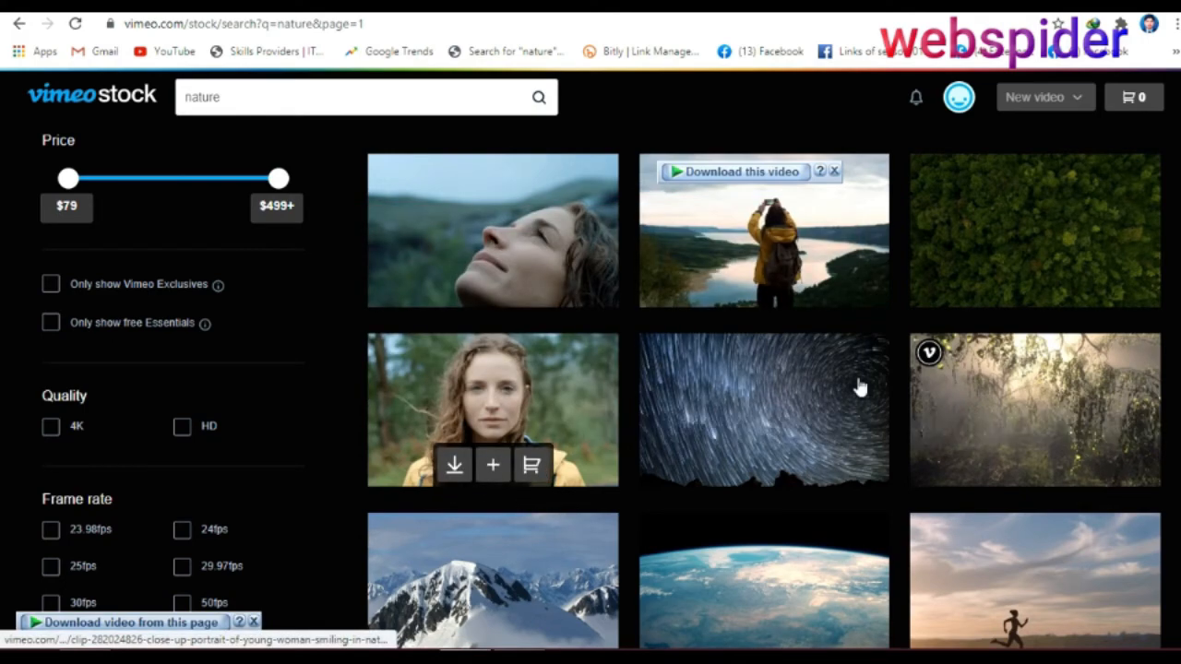
# - Download the 9.12 MB 'Brave Woman taking photograph in stormy weather' clip into Documents
pyautogui.scroll(-4, 805, 284)
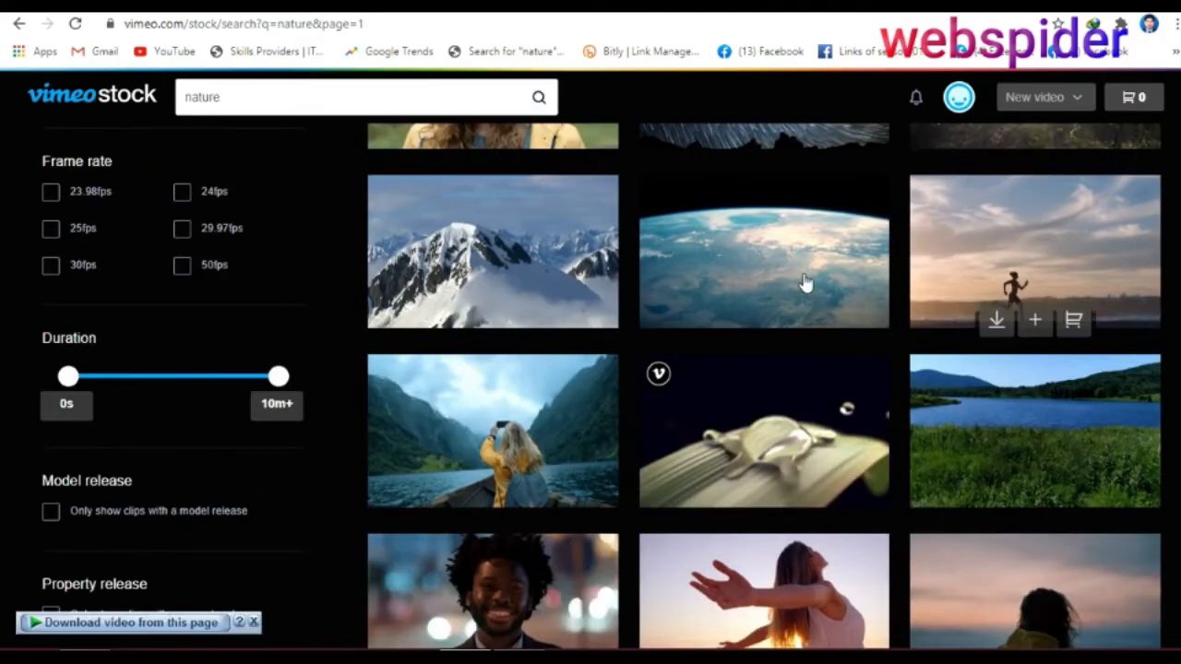
pyautogui.moveTo(540, 422)
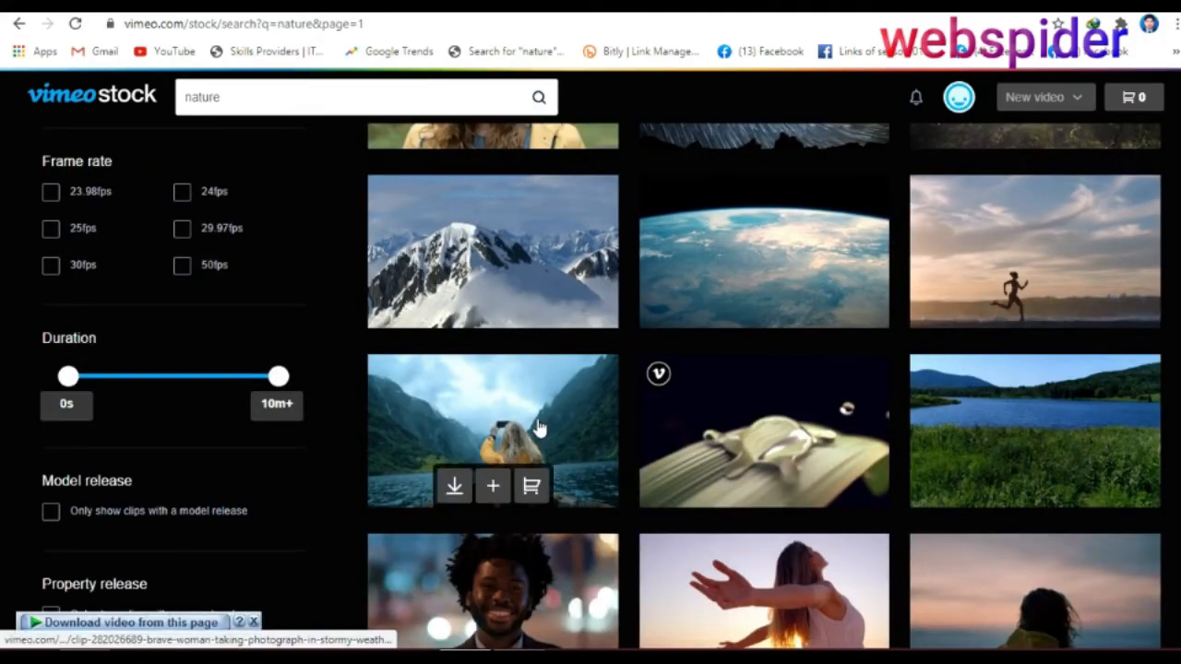
pyautogui.moveTo(453, 493)
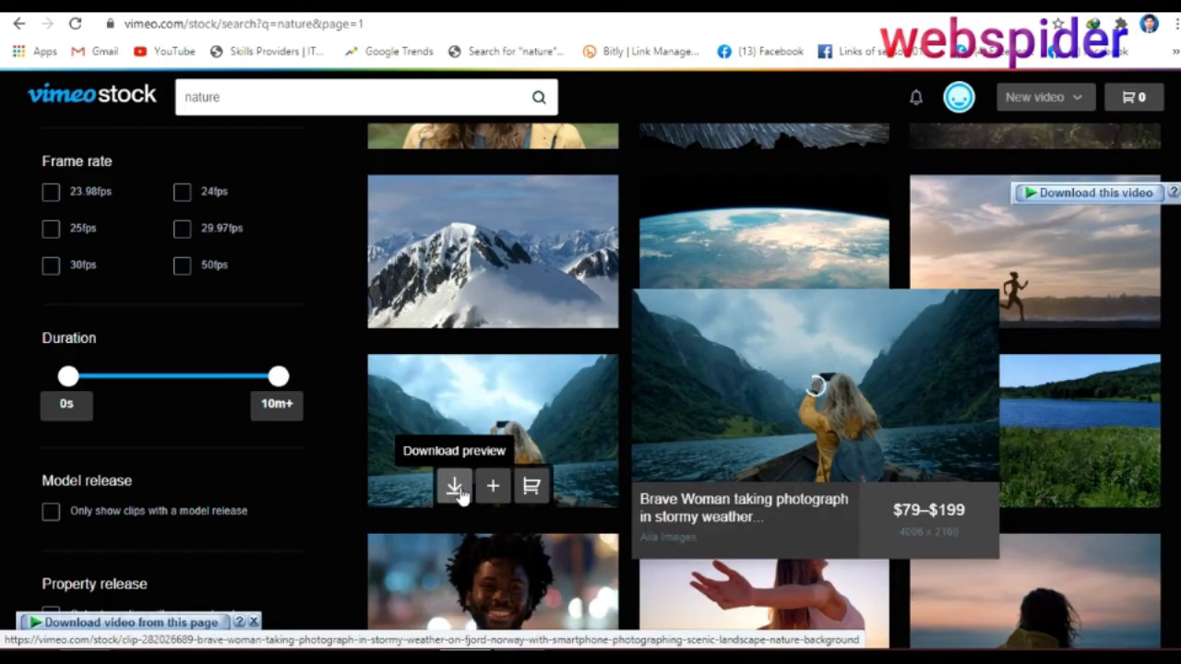
pyautogui.click(454, 494)
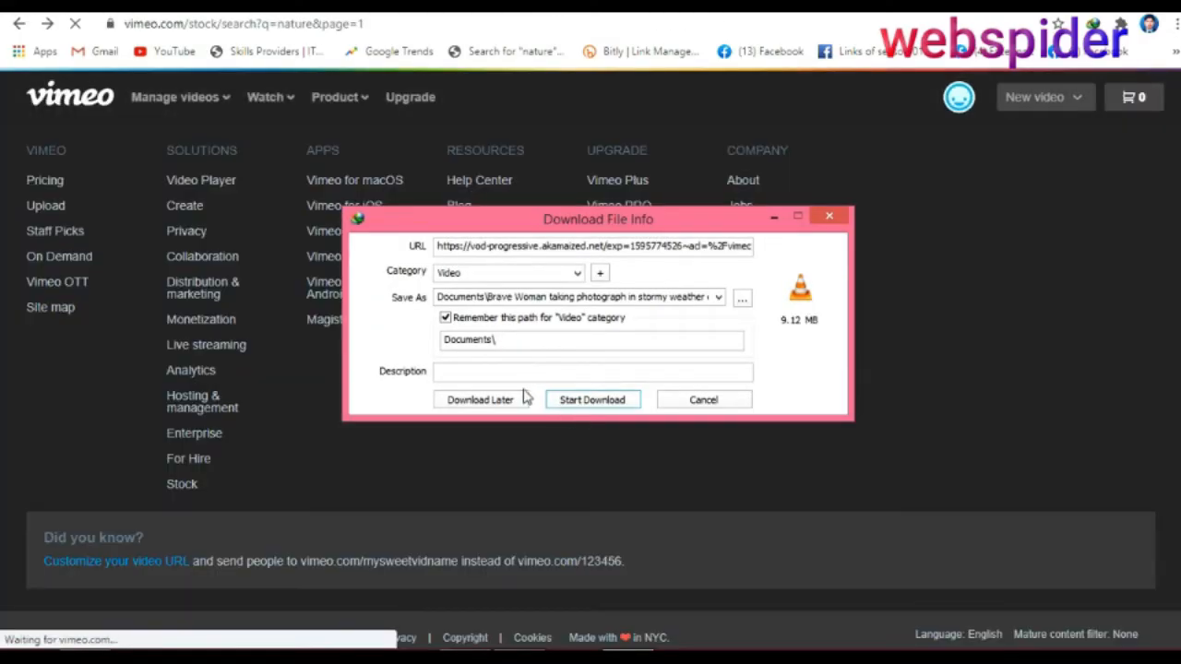
pyautogui.click(589, 404)
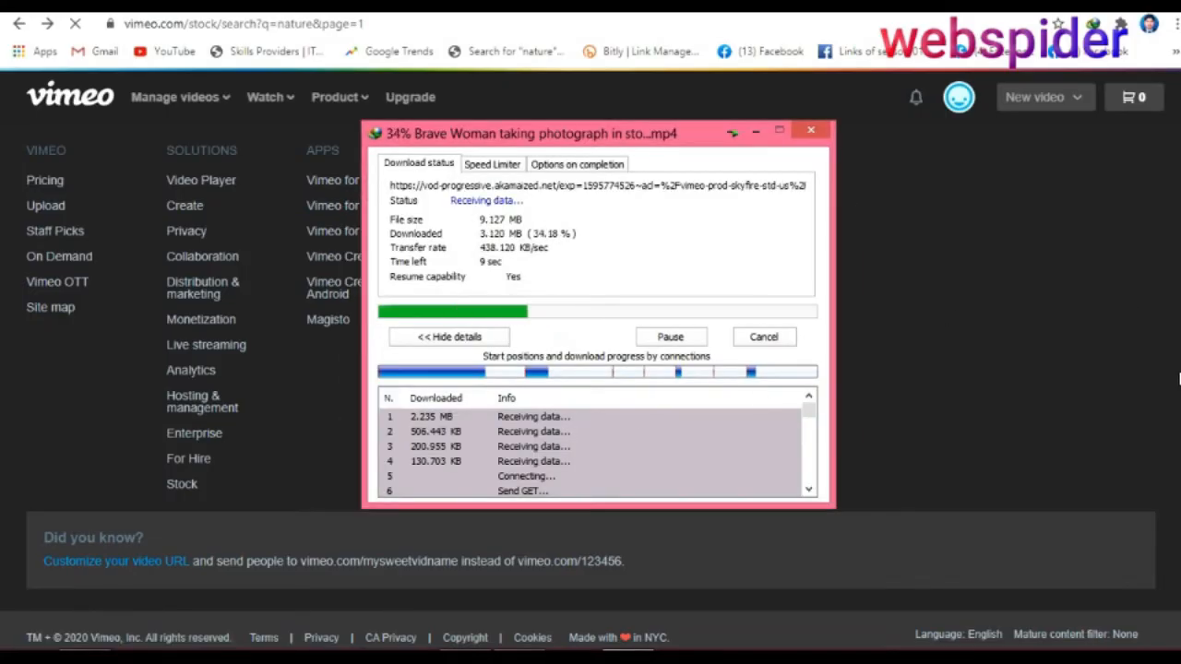
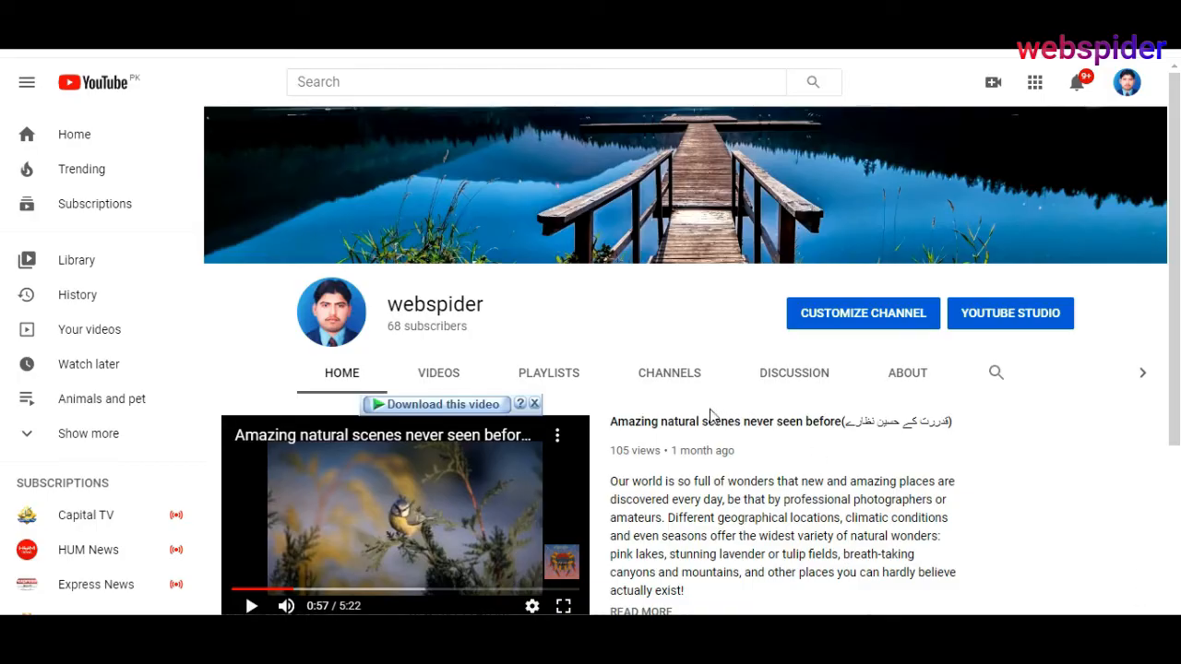
# - Show the channel's nine playlists and scroll to Animals and pet, Health and fitness, Natural Beauty
pyautogui.click(559, 378)
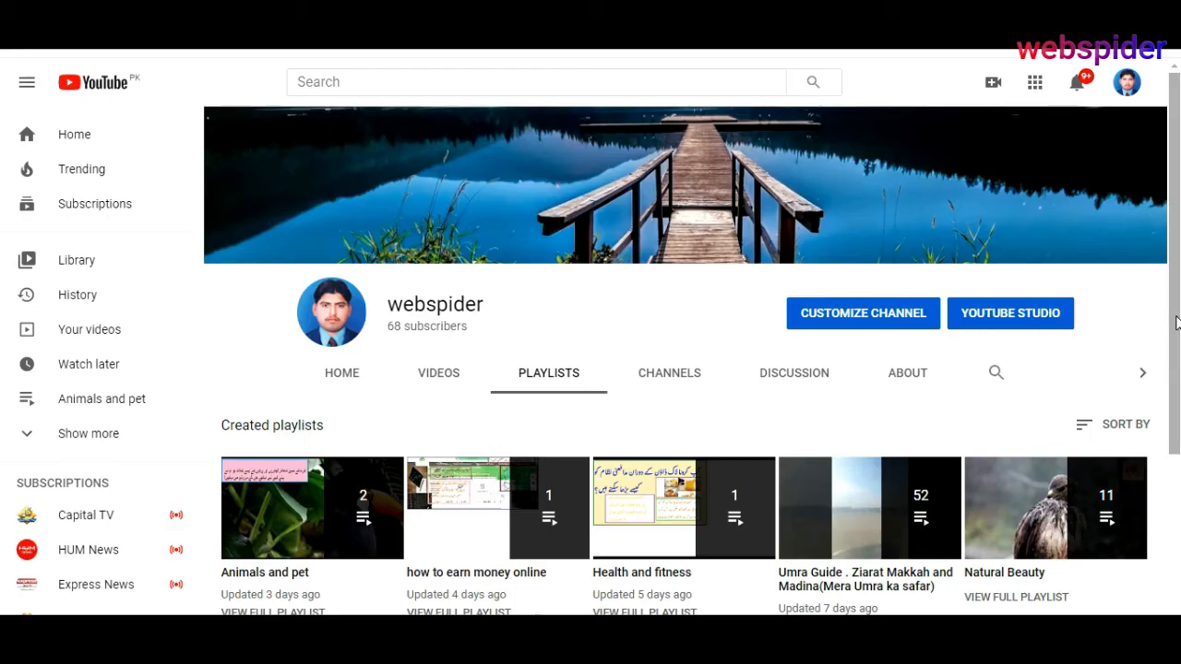
pyautogui.moveTo(1176, 321); pyautogui.dragTo(1176, 427)
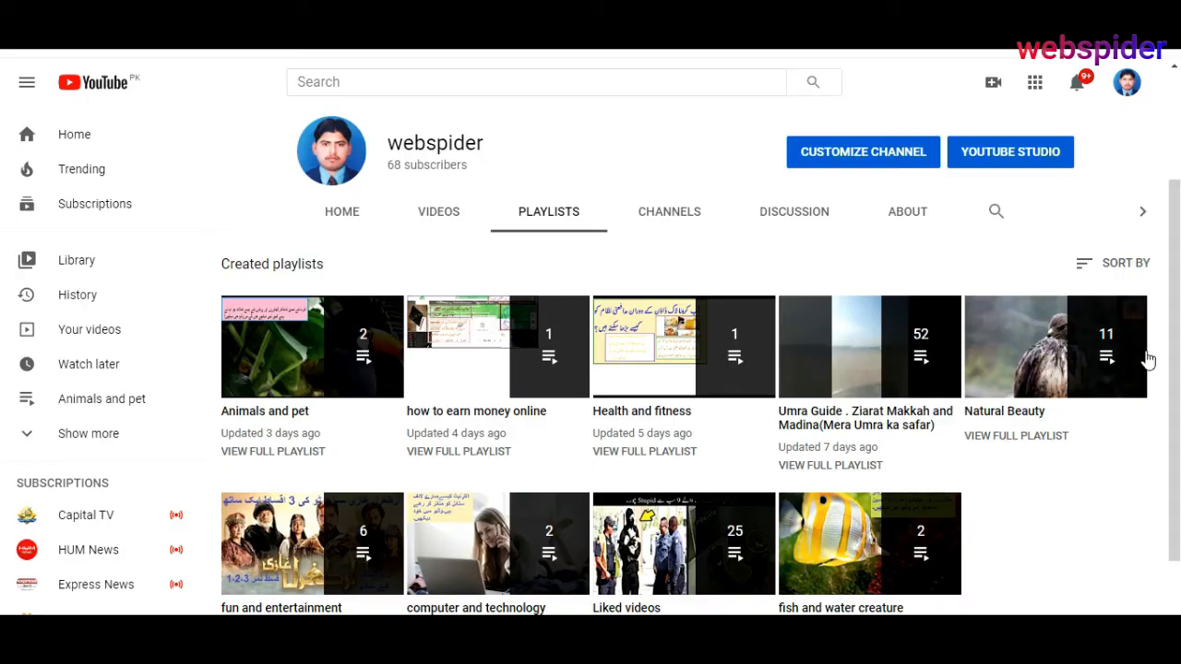
# - Leave the Natural Beauty playlist for Any Video Converter, set to Customized MP4 Movie output
pyautogui.moveTo(1054, 335)
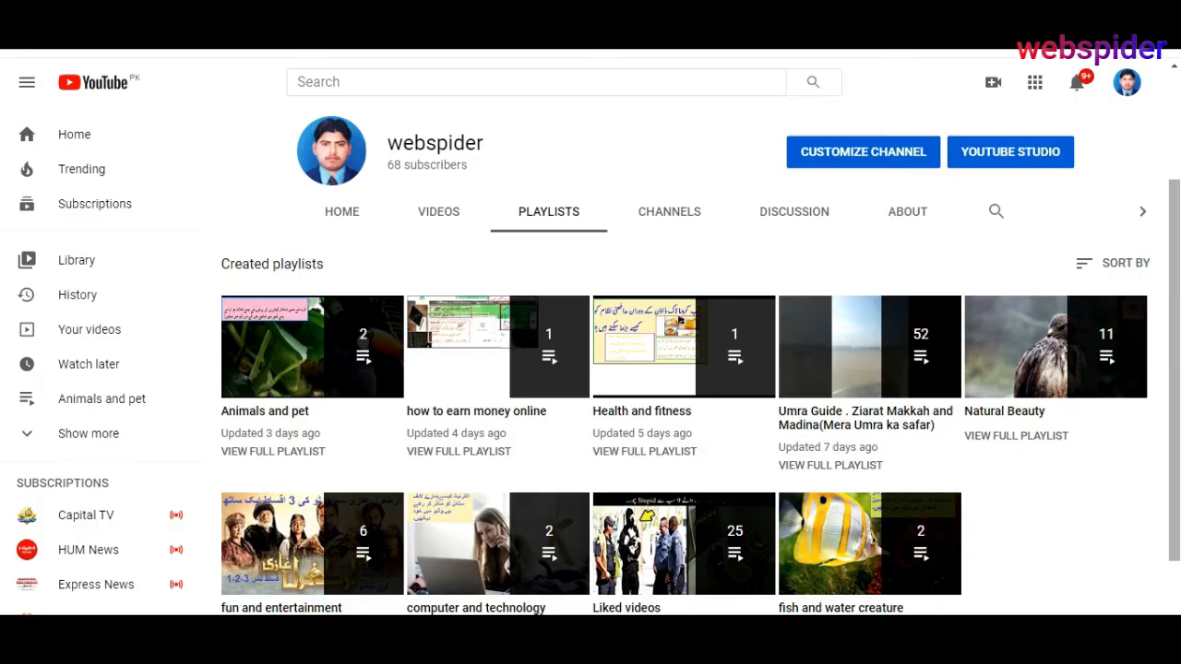
pyautogui.moveTo(1080, 395)
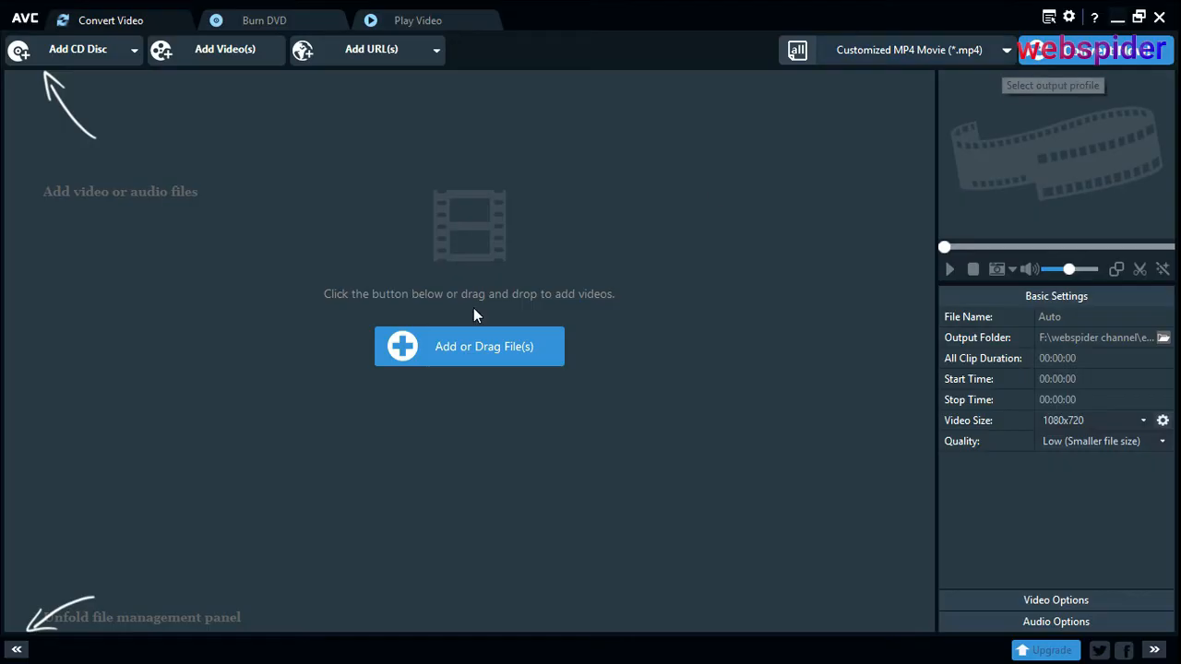
# - Load the 8.7-second clip Pexels Videos 3741.mp4 from Documents\videos into the conversion list
pyautogui.click(482, 352)
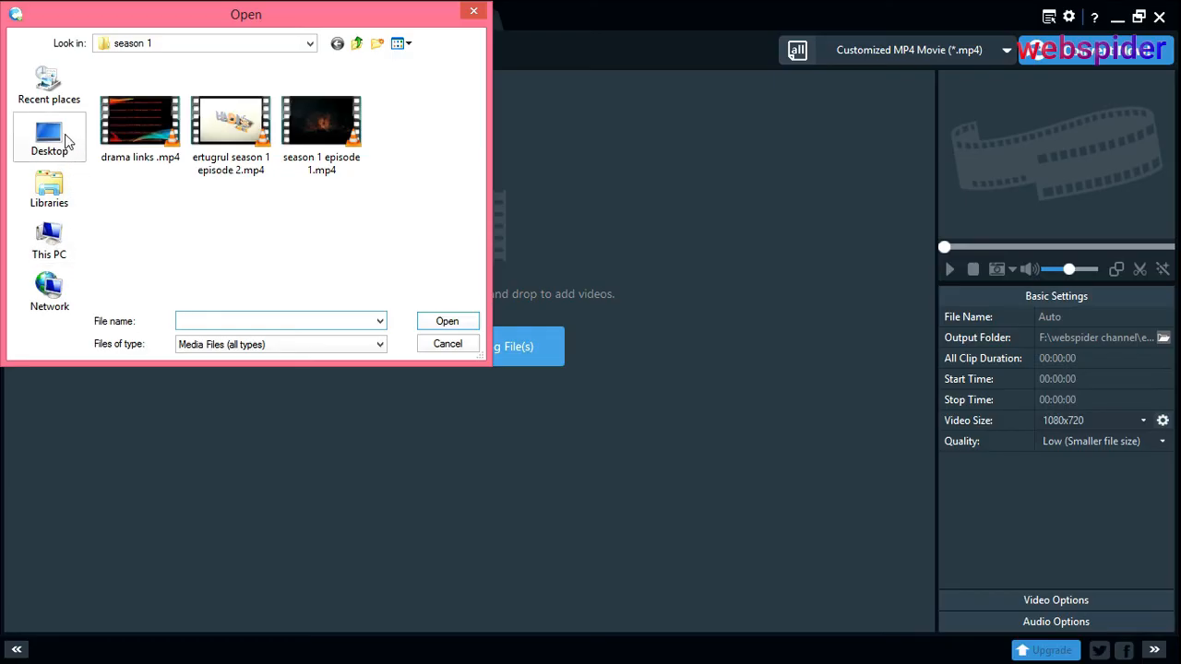
pyautogui.click(57, 249)
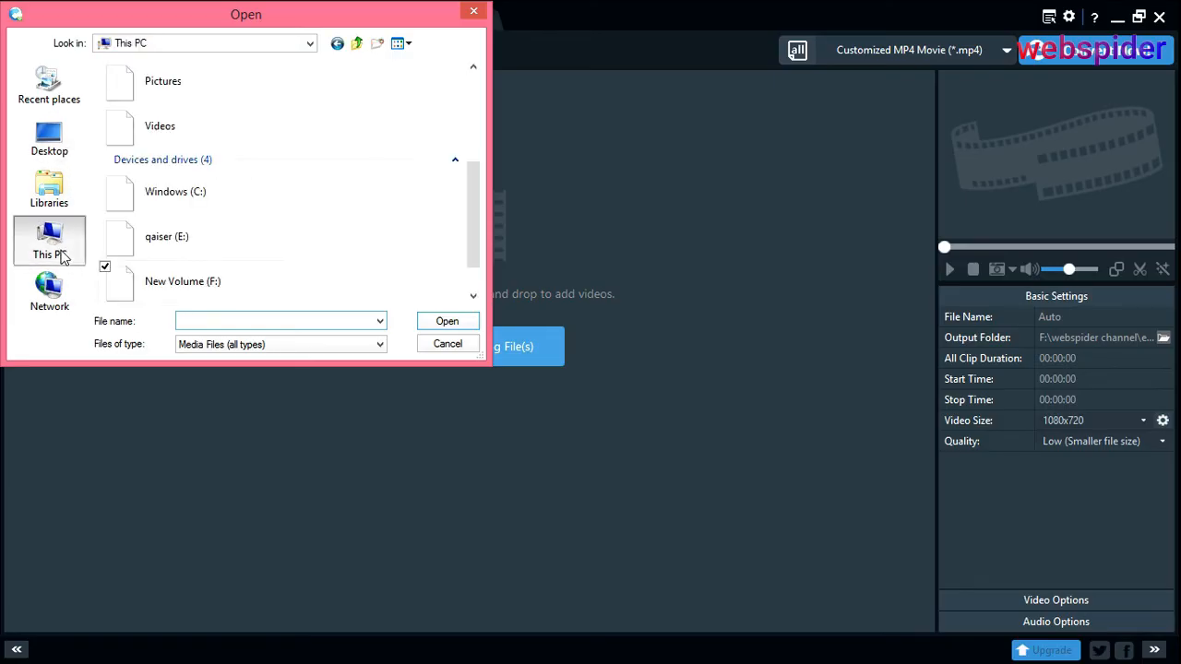
pyautogui.moveTo(474, 231); pyautogui.dragTo(464, 111)
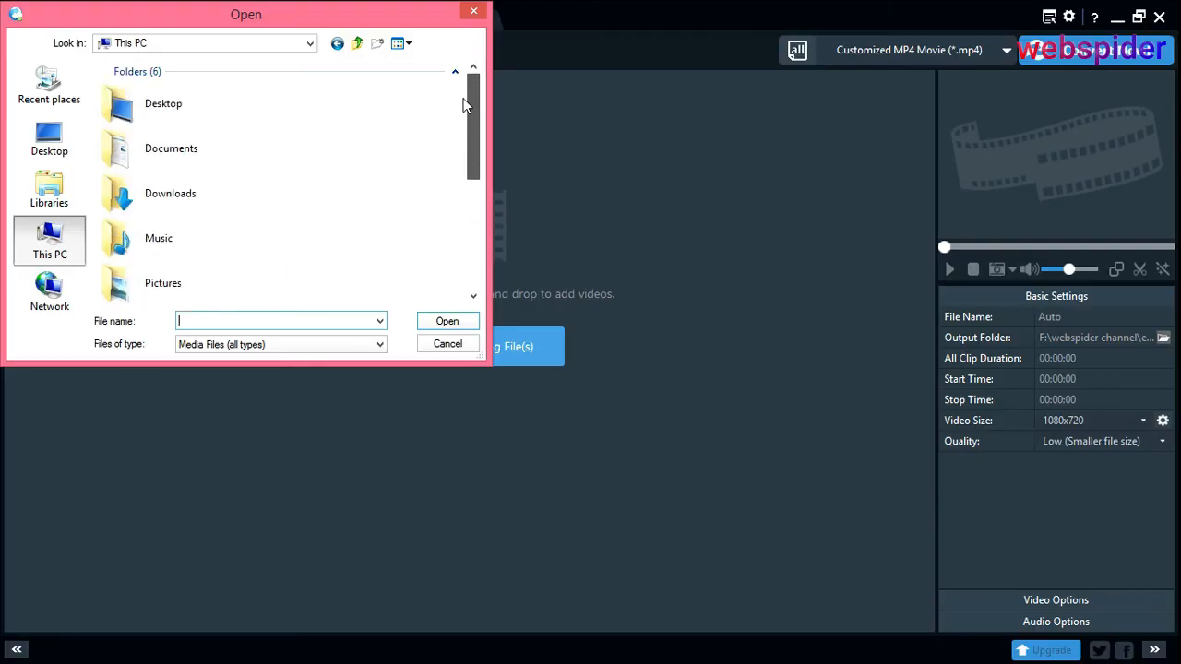
pyautogui.click(198, 160)
pyautogui.doubleClick(198, 159)
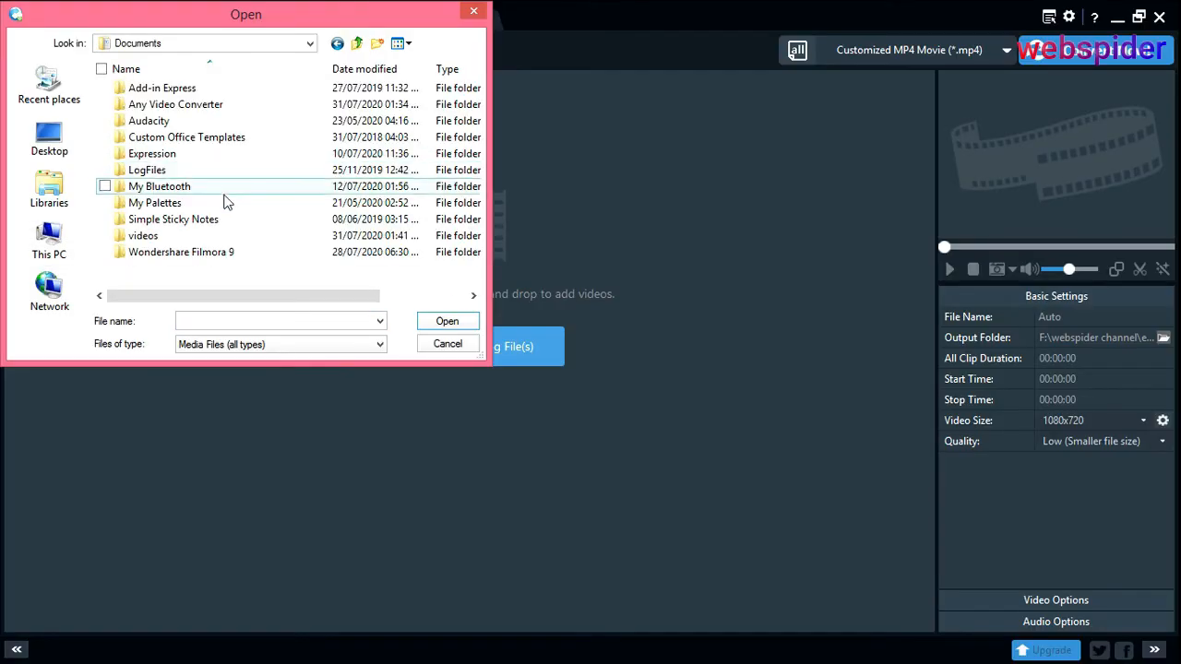
pyautogui.doubleClick(152, 237)
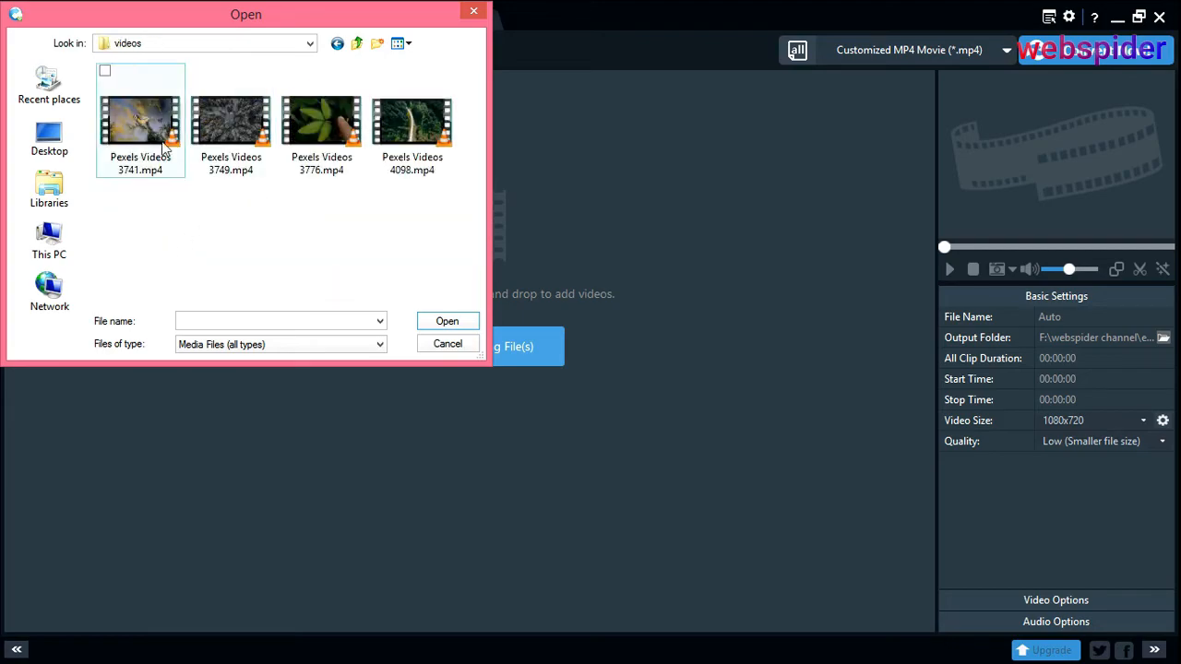
pyautogui.click(152, 141)
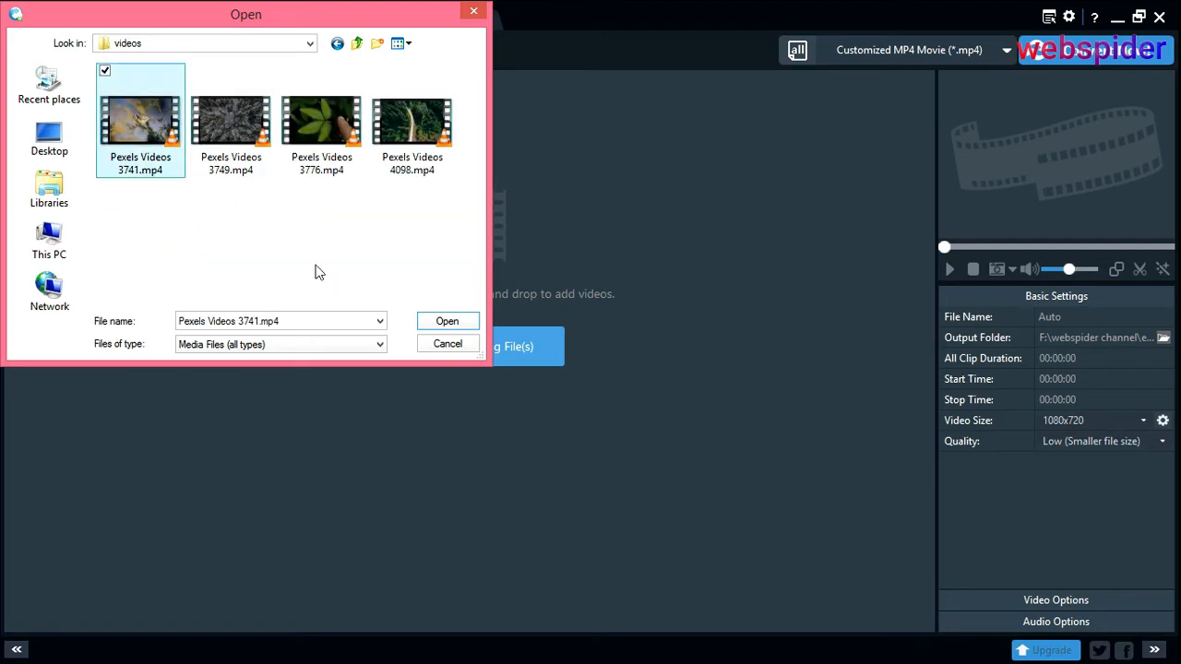
pyautogui.click(447, 321)
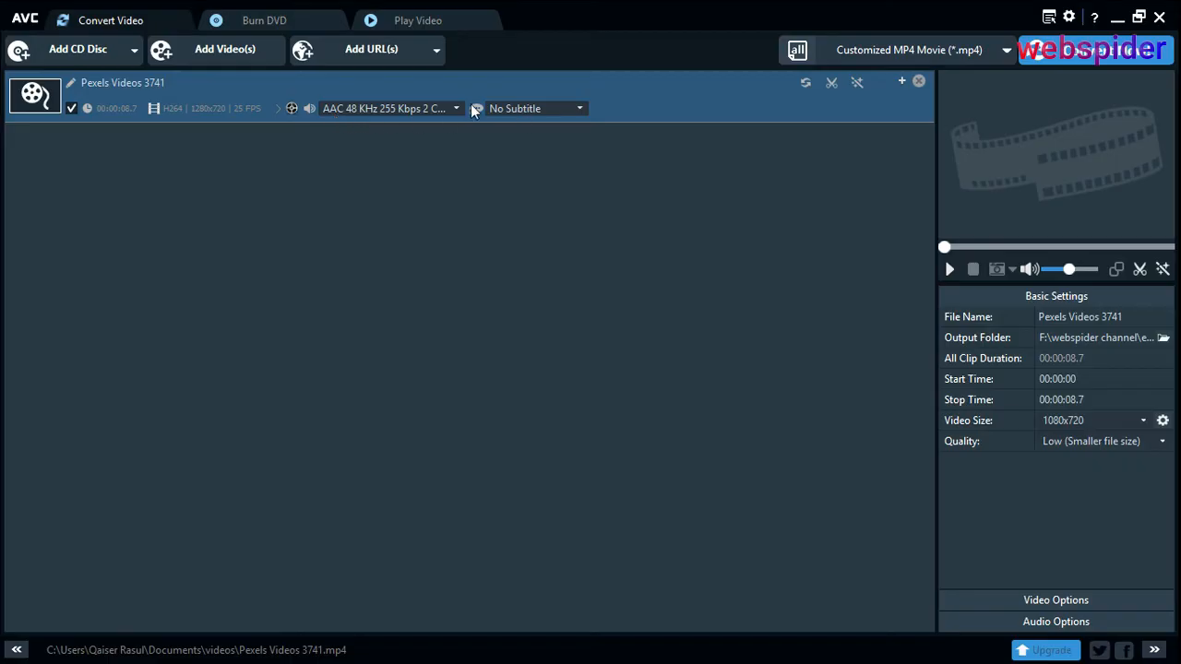
# - Trim Pexels Videos 3741 from 00:00:02 to 00:00:05 and apply it as a 3-second segment
pyautogui.click(831, 83)
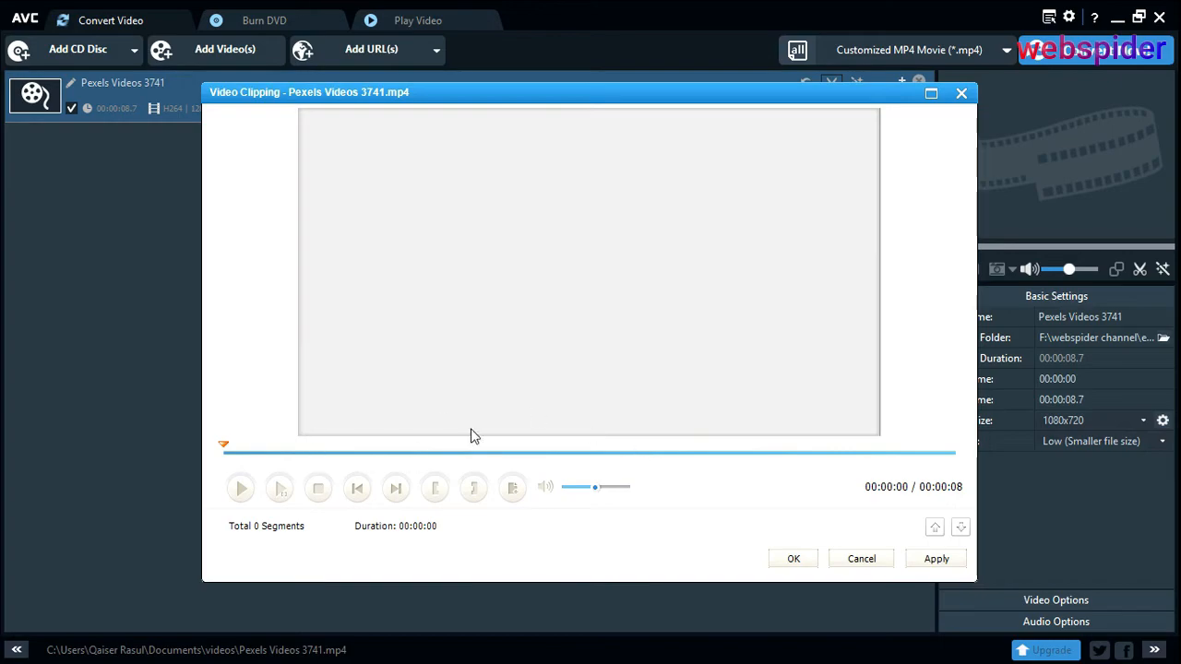
pyautogui.click(241, 491)
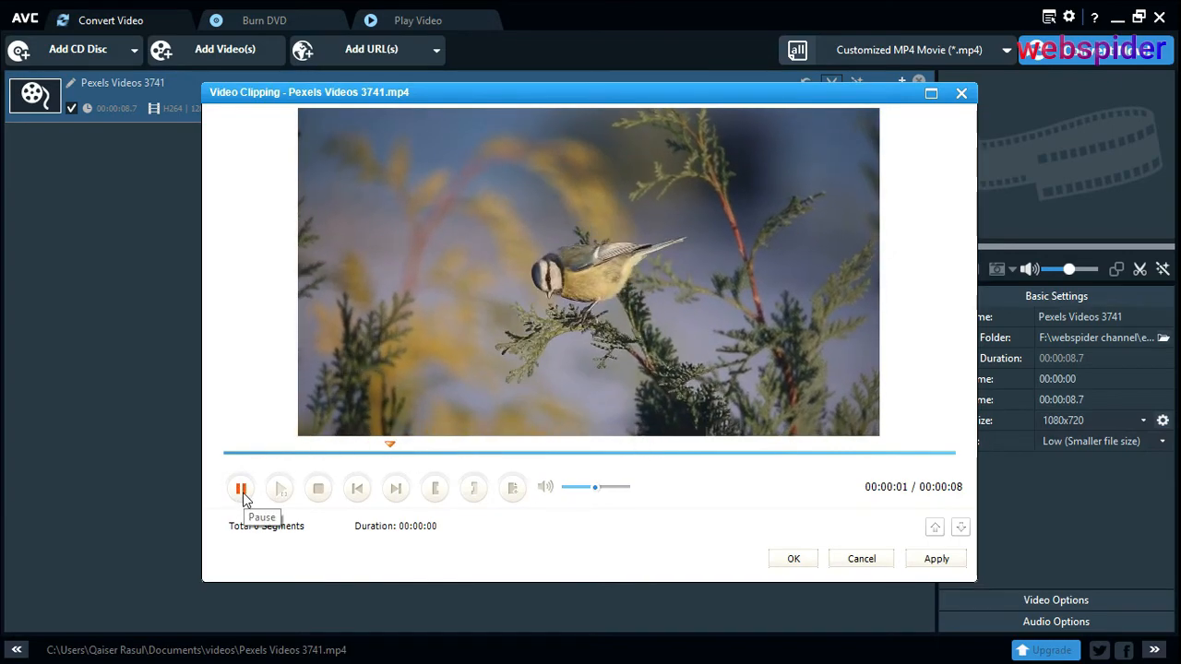
pyautogui.click(243, 494)
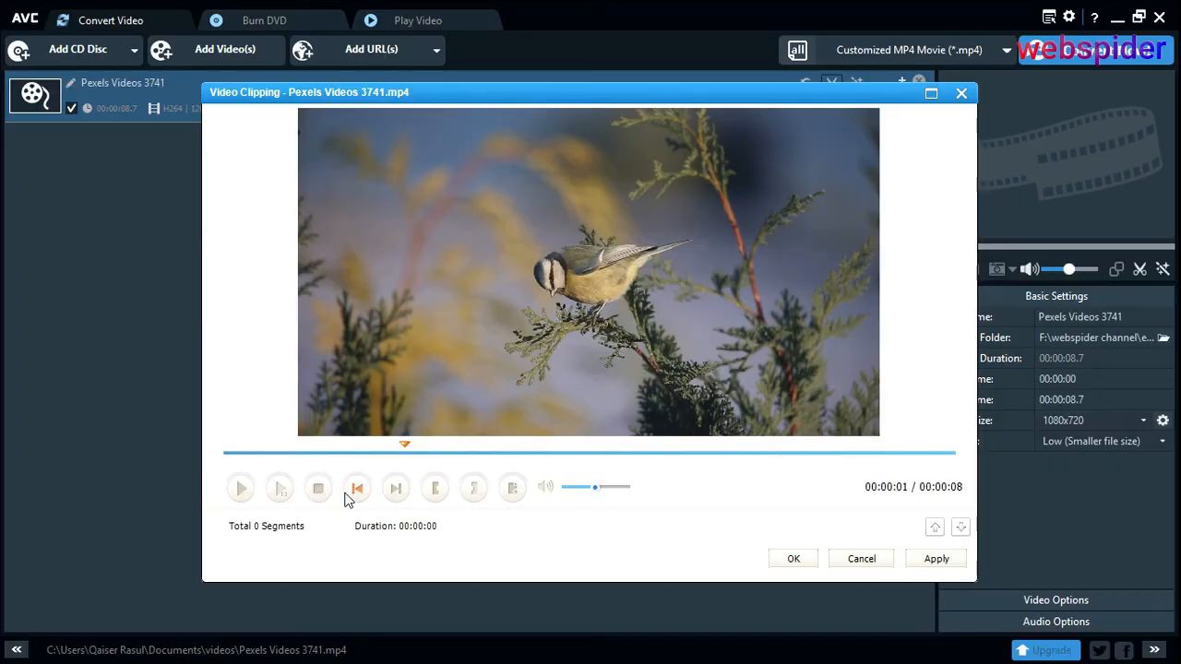
pyautogui.click(438, 495)
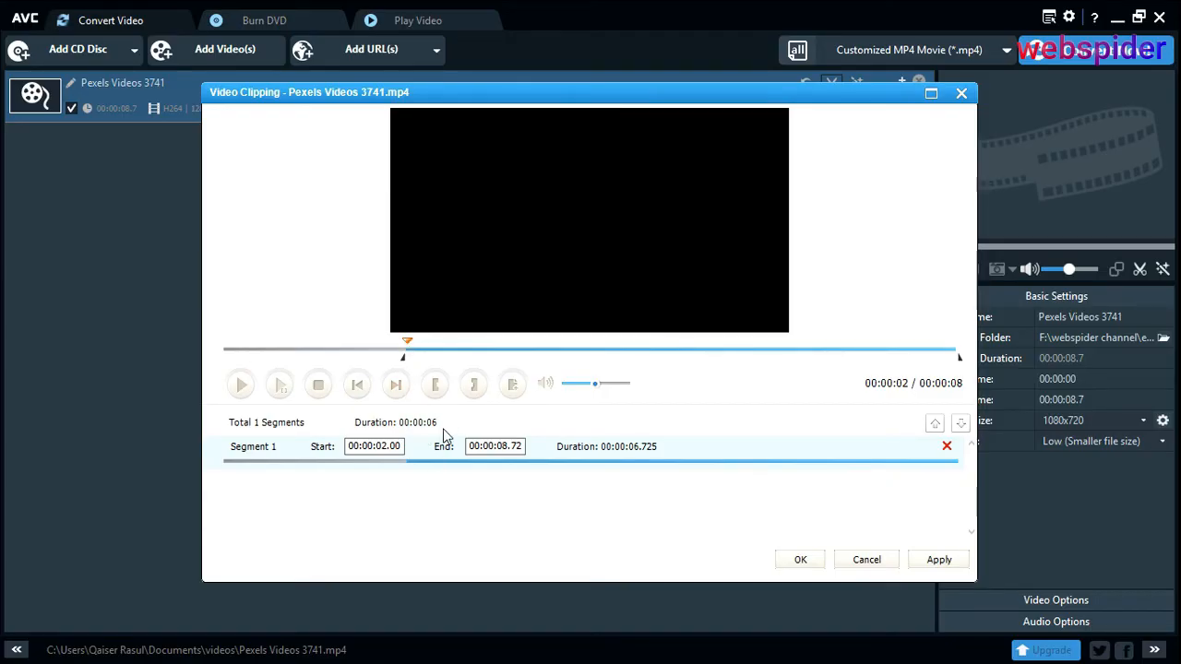
pyautogui.click(241, 387)
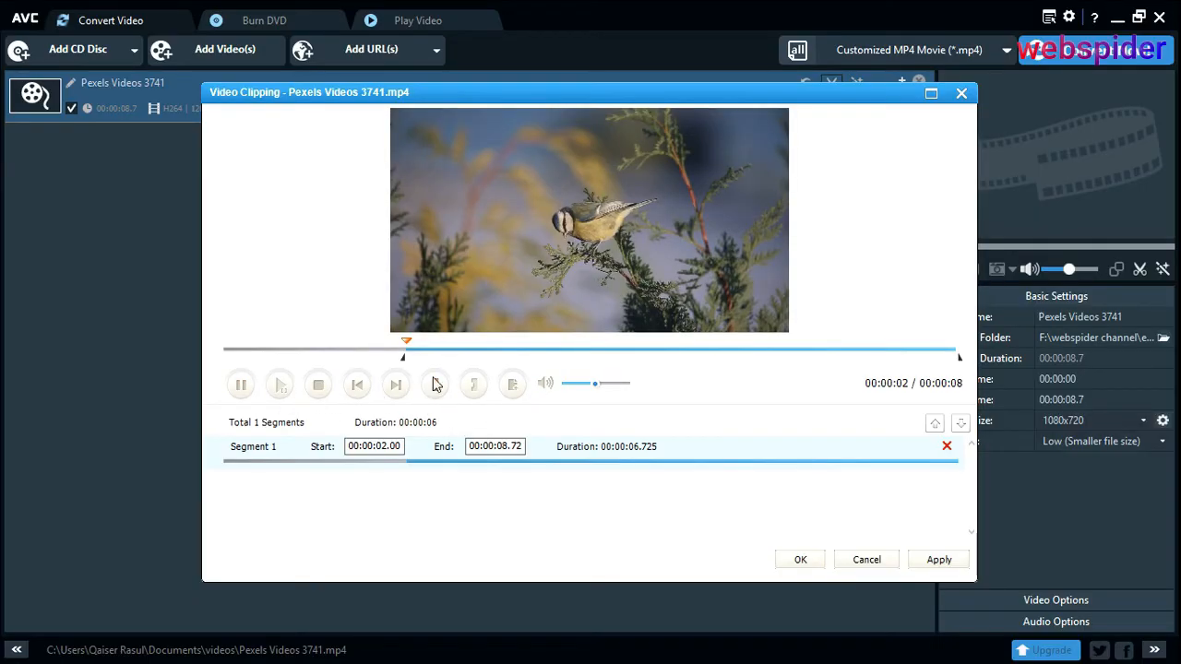
pyautogui.click(492, 357)
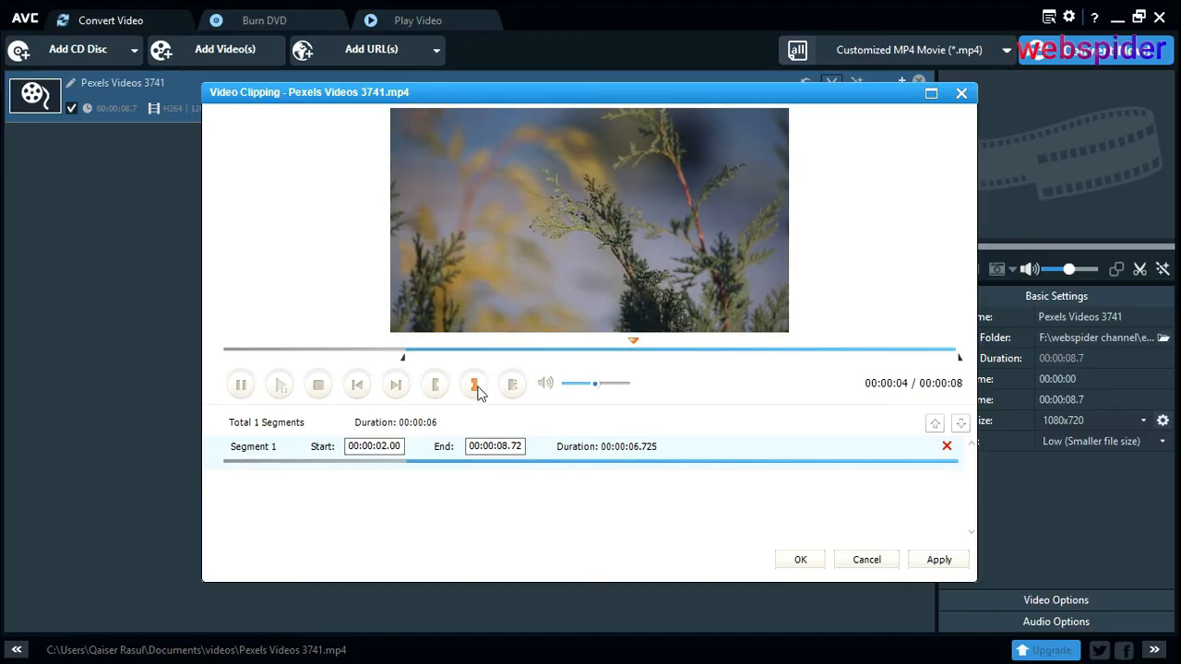
pyautogui.click(476, 388)
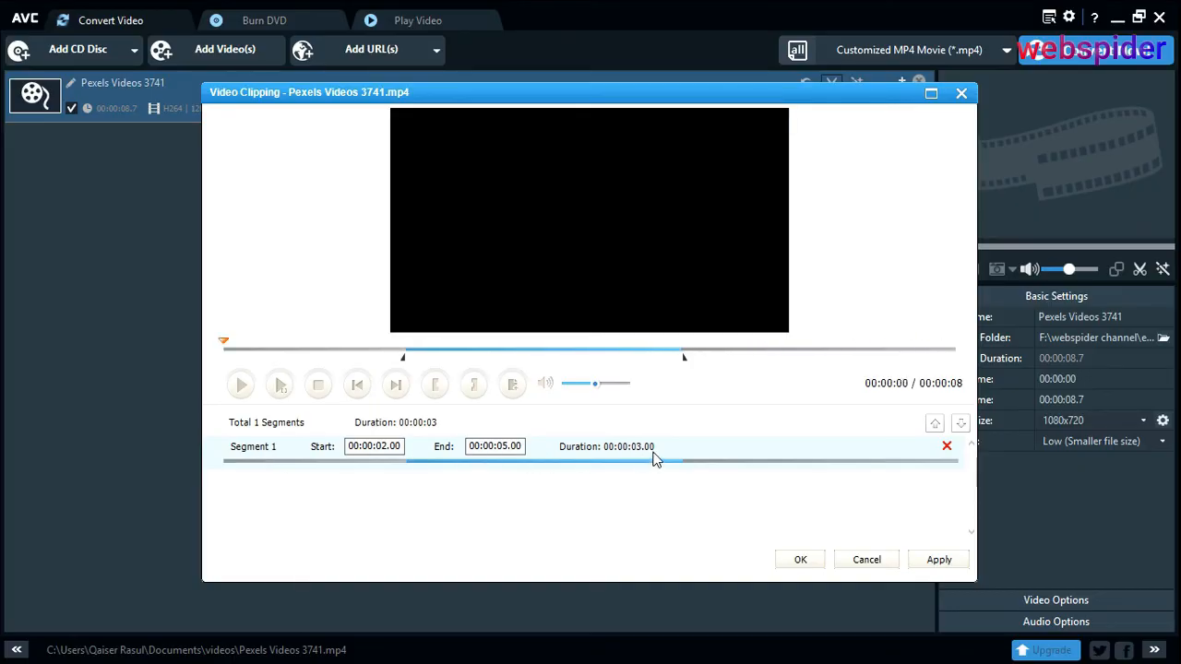
pyautogui.click(609, 383)
pyautogui.click(240, 388)
pyautogui.click(948, 561)
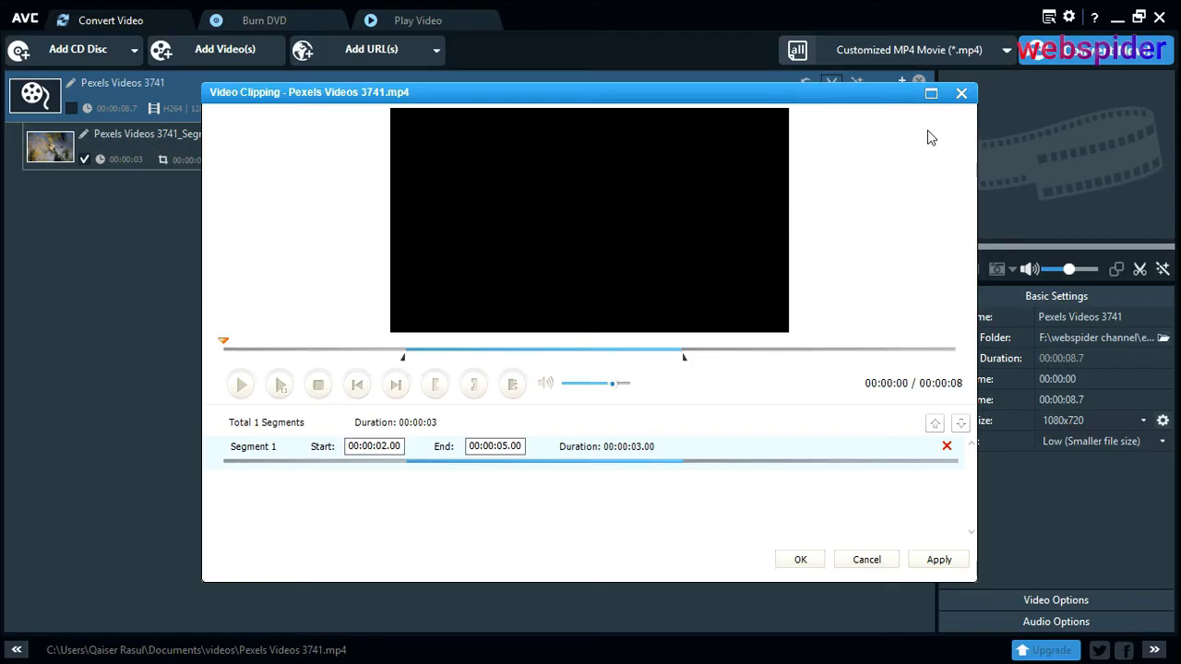
# - Close the trimming window and open the clip's cropping and effects preview, scrubbed back
pyautogui.click(959, 95)
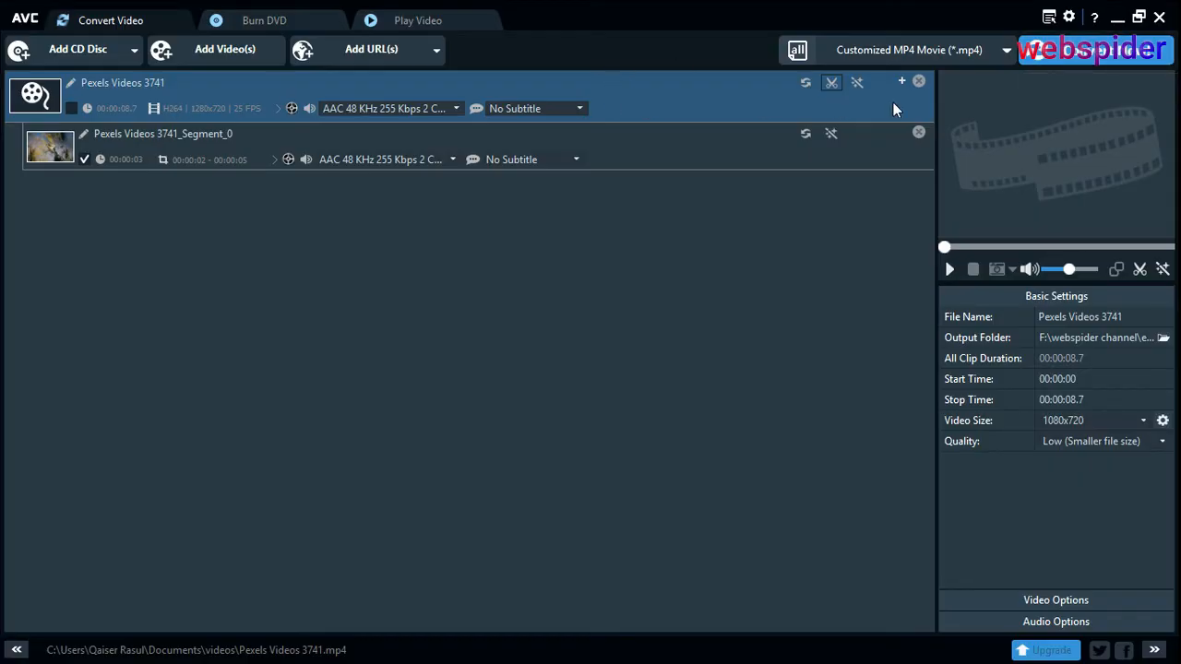
pyautogui.click(858, 81)
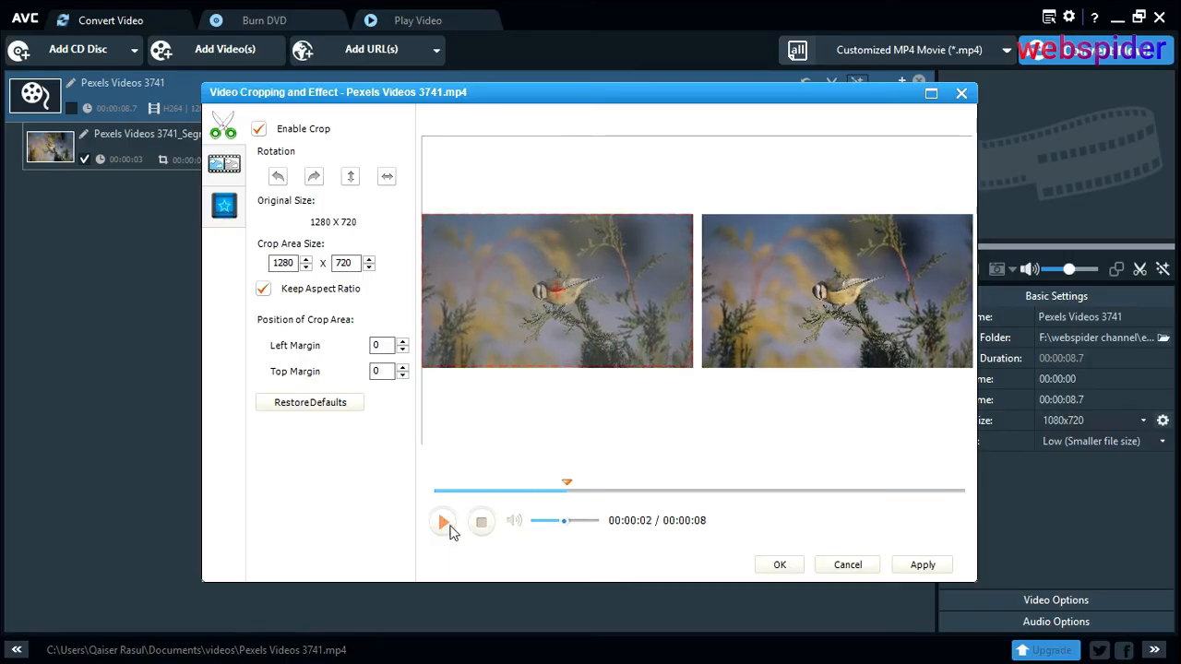
pyautogui.click(443, 522)
pyautogui.moveTo(567, 489); pyautogui.dragTo(451, 486)
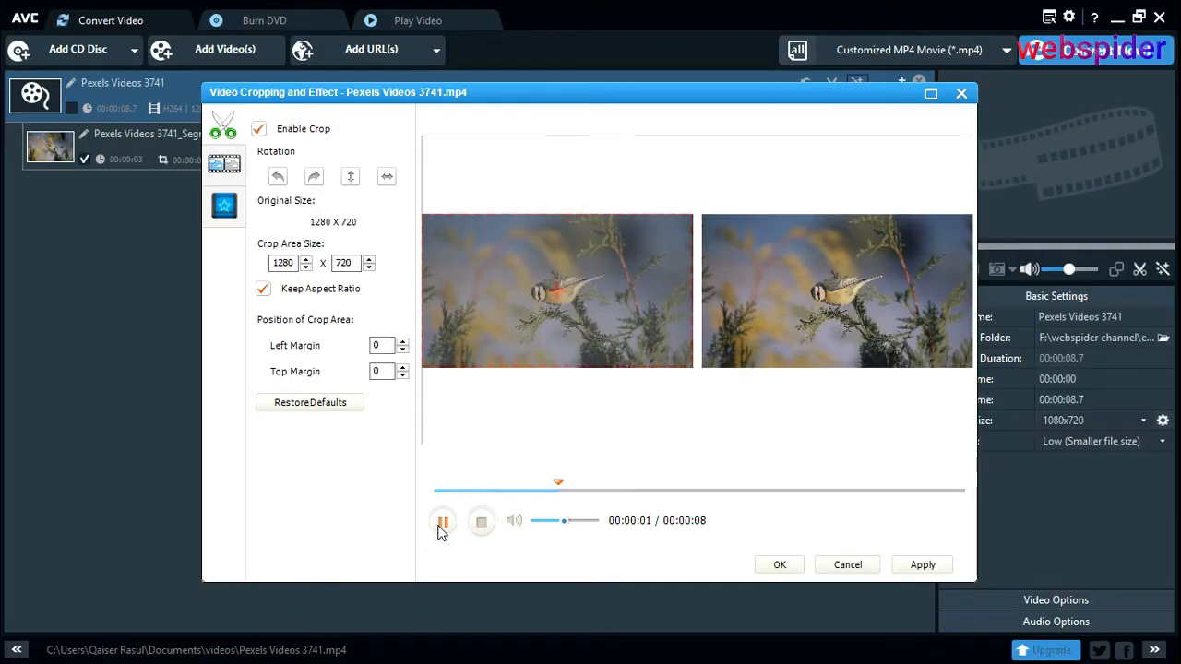
pyautogui.click(443, 522)
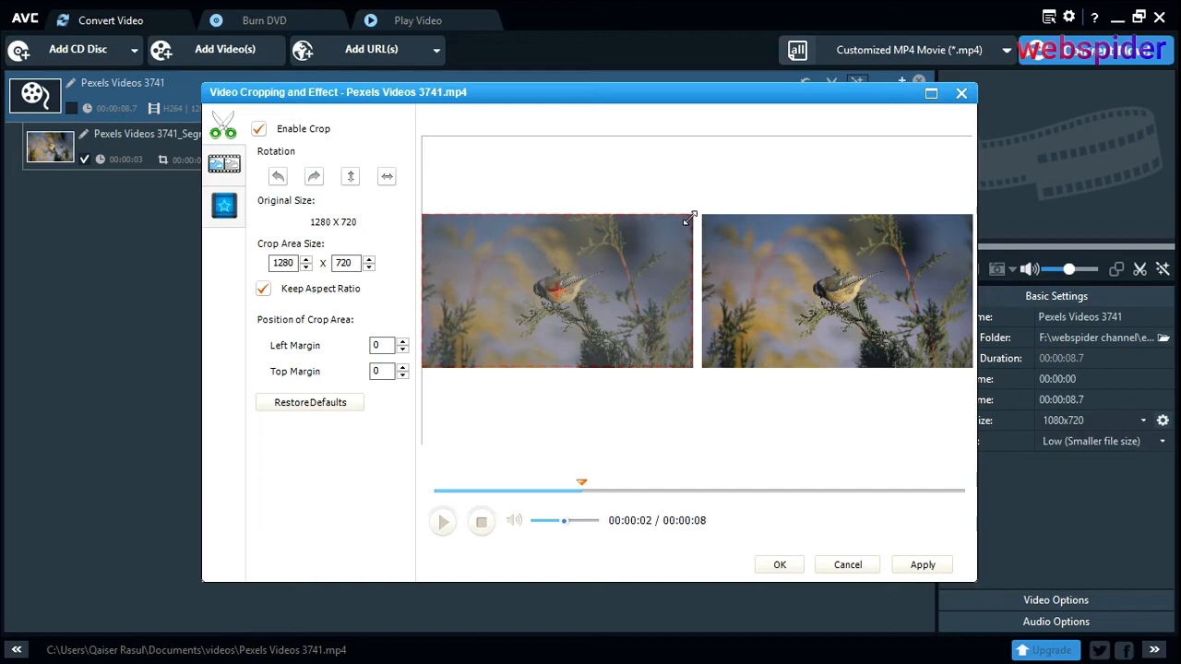
# - Shrink the crop area at the original aspect ratio, adjusting its width to 1145
pyautogui.moveTo(690, 219); pyautogui.dragTo(637, 277)
pyautogui.click(301, 290)
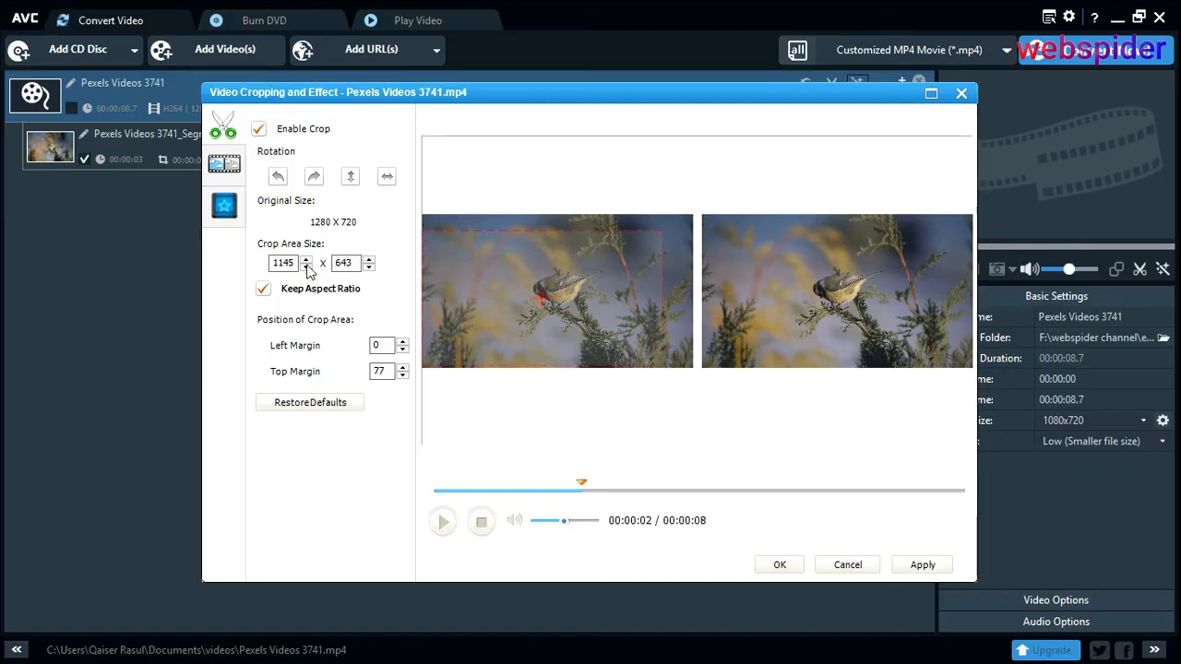
pyautogui.click(307, 267)
pyautogui.click(307, 267)
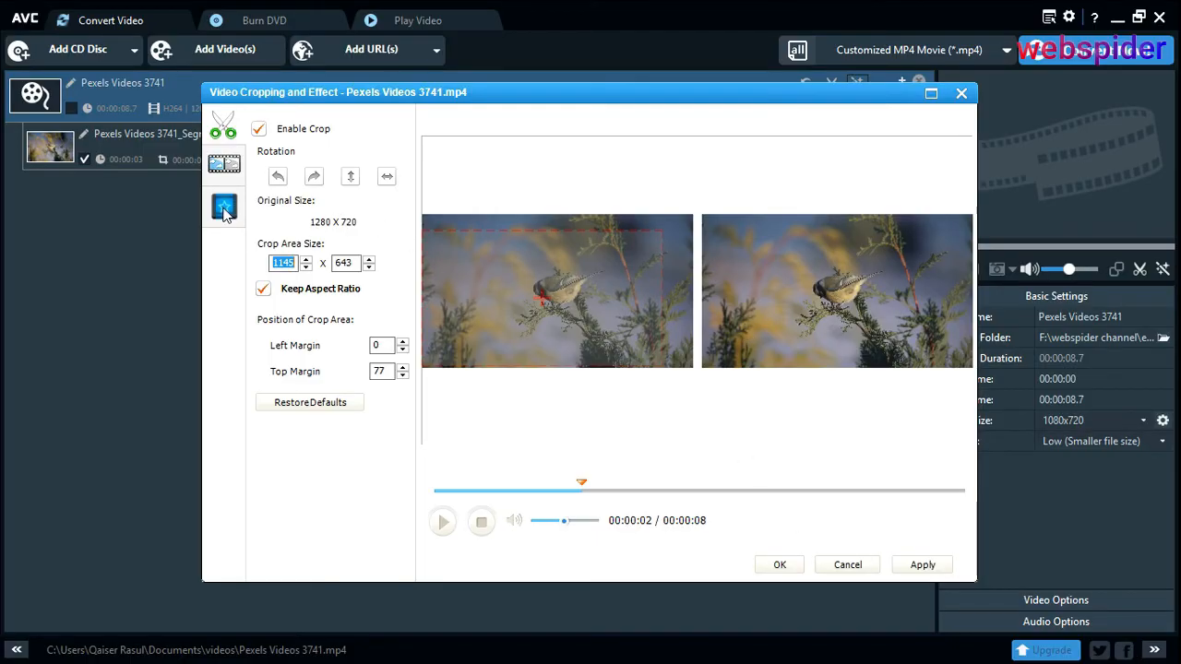
pyautogui.click(316, 182)
# - Try rotating the output 90 degrees and flipping it horizontally in the preview
pyautogui.click(441, 529)
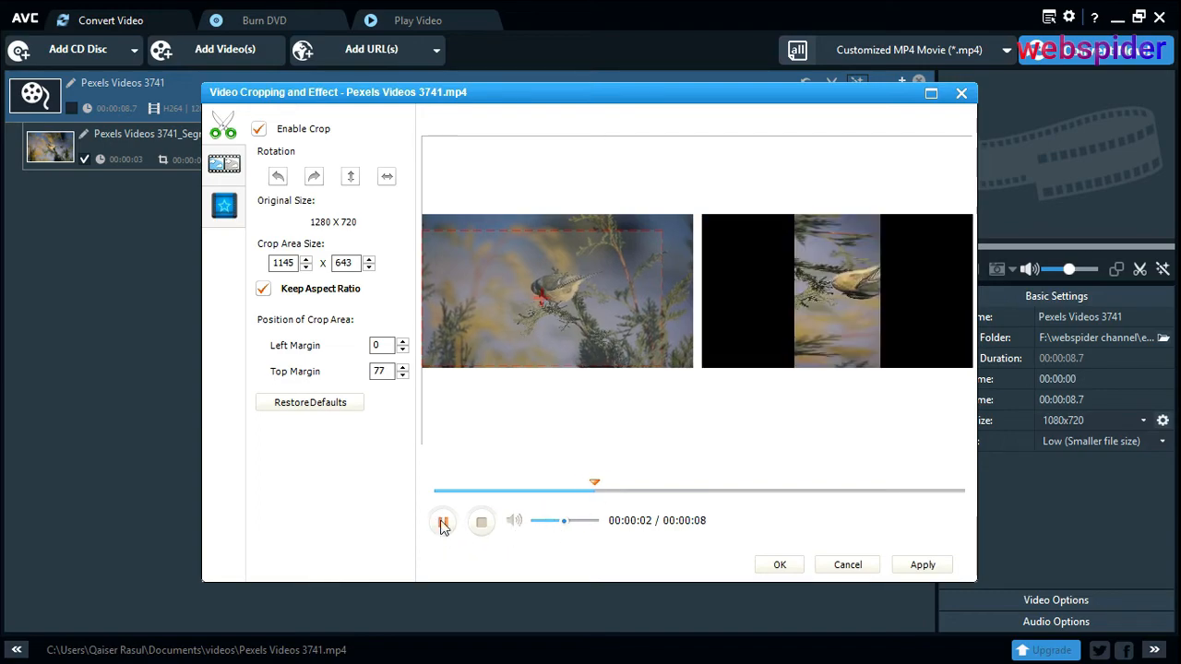
pyautogui.click(315, 178)
pyautogui.click(315, 178)
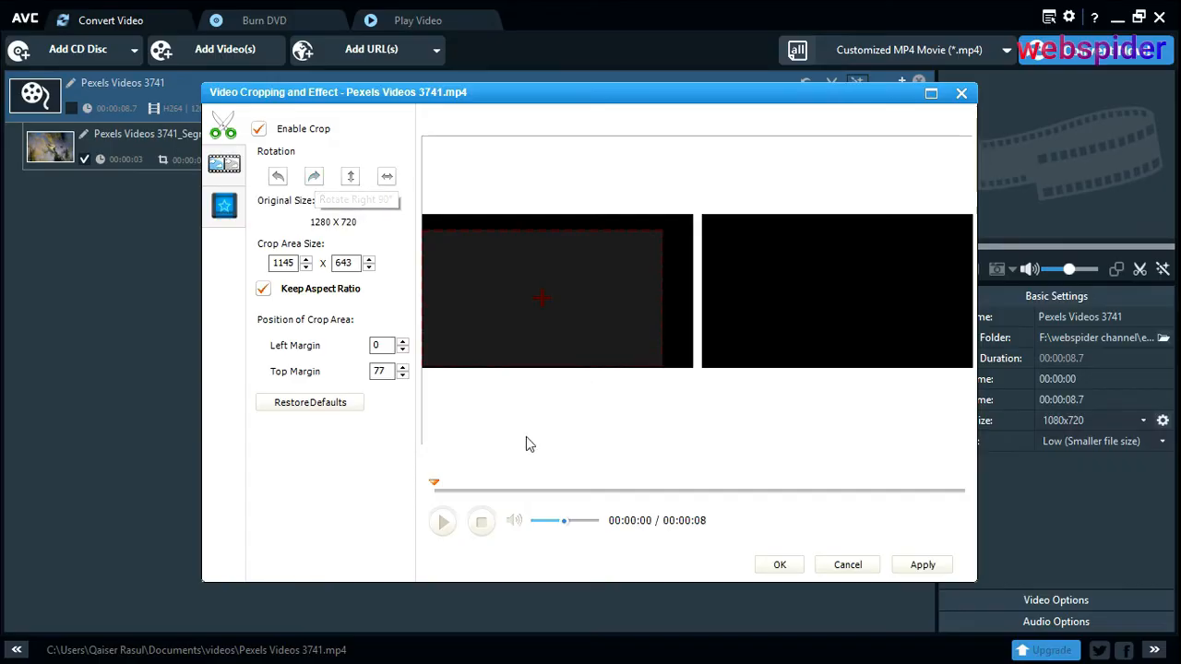
pyautogui.click(387, 178)
pyautogui.click(387, 177)
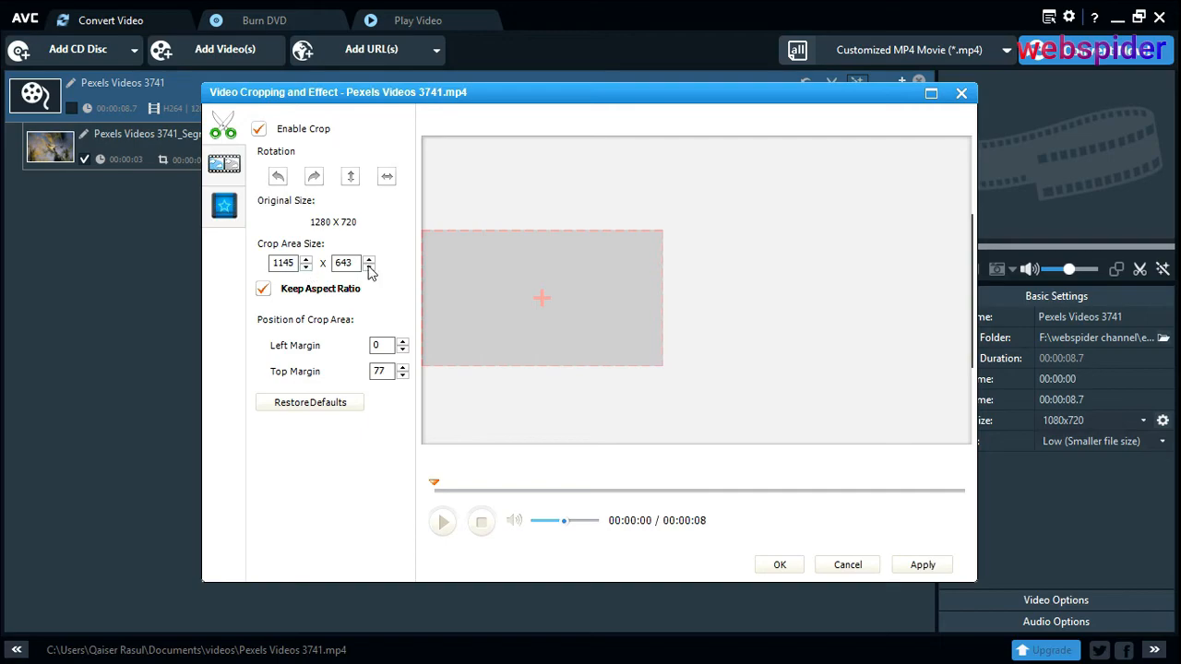
# - Expand the crop area back to the full 1280 x 720 frame with zero margins
pyautogui.click(443, 522)
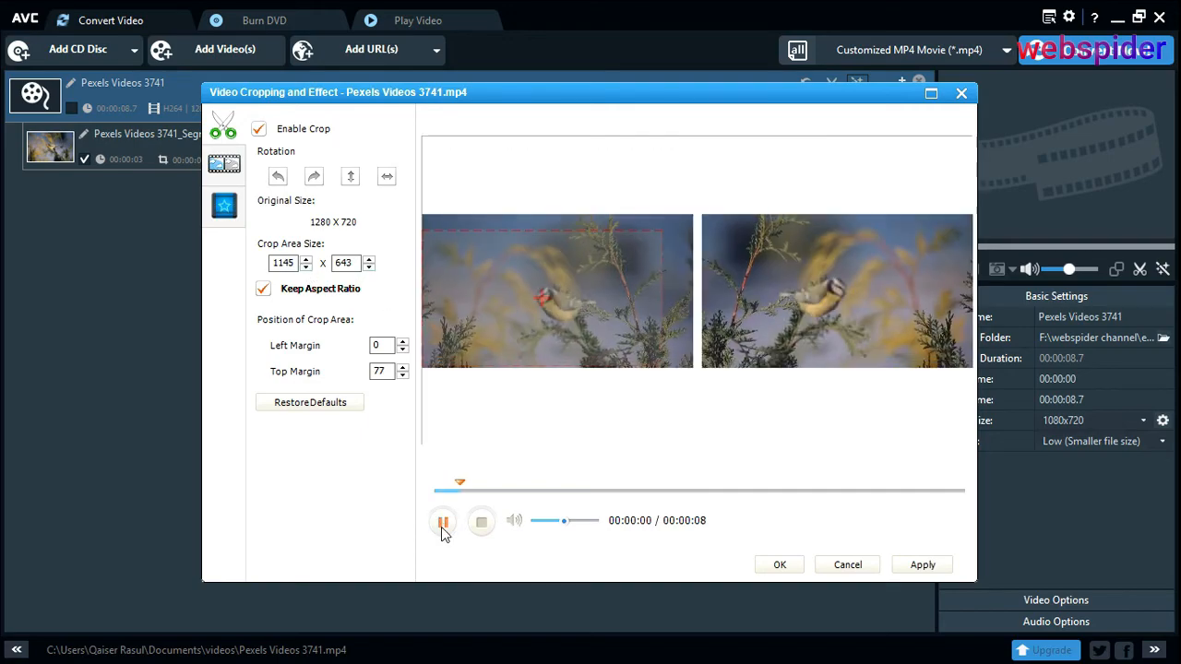
pyautogui.click(441, 523)
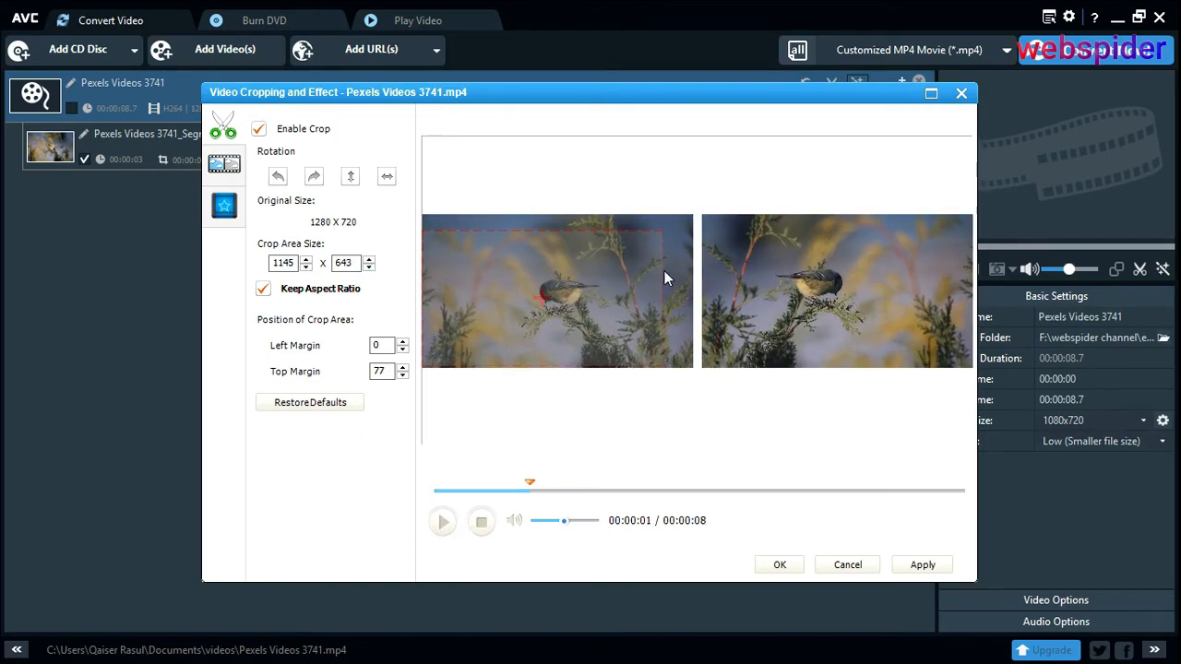
pyautogui.moveTo(665, 230)
pyautogui.mouseDown()
pyautogui.moveTo(696, 221)
pyautogui.moveTo(674, 235)
pyautogui.mouseUp()
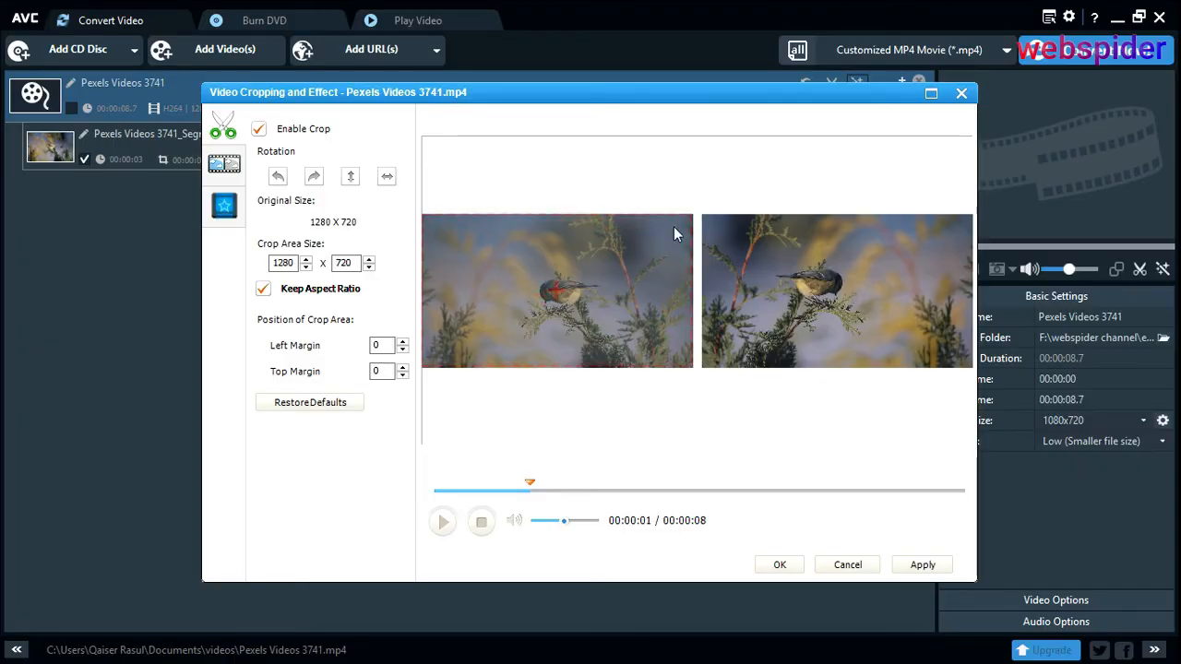
# - Enable the text watermark with Tahoma Regular font, size 48, coloured green
pyautogui.click(225, 210)
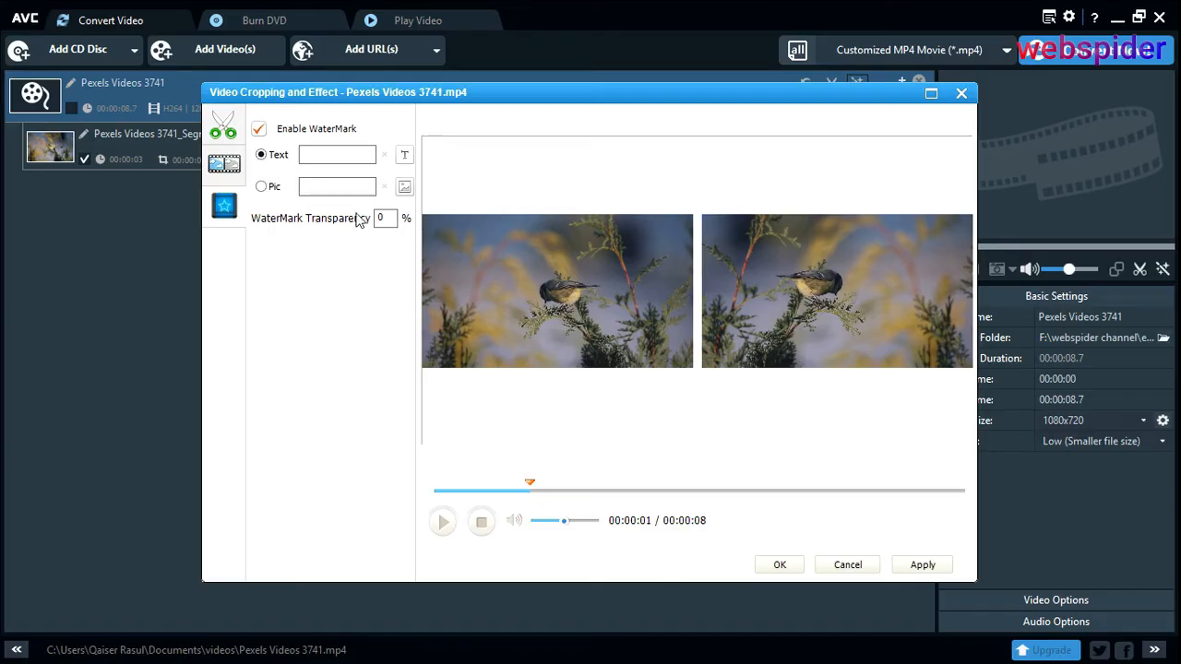
pyautogui.click(405, 157)
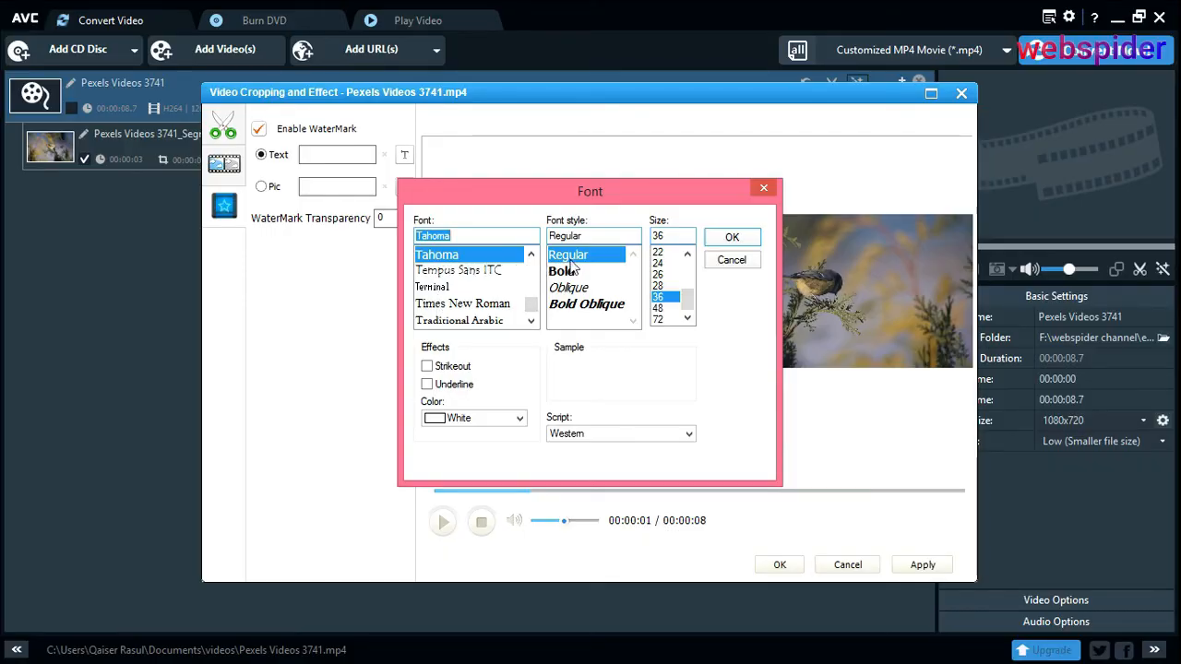
pyautogui.click(659, 308)
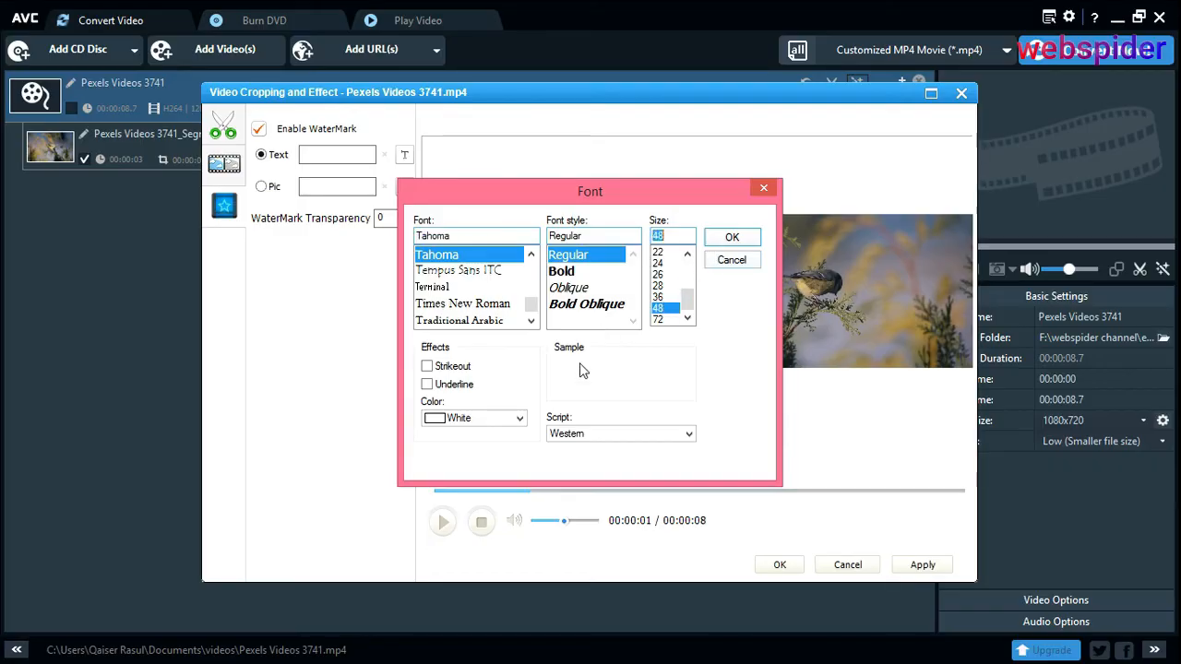
pyautogui.click(519, 418)
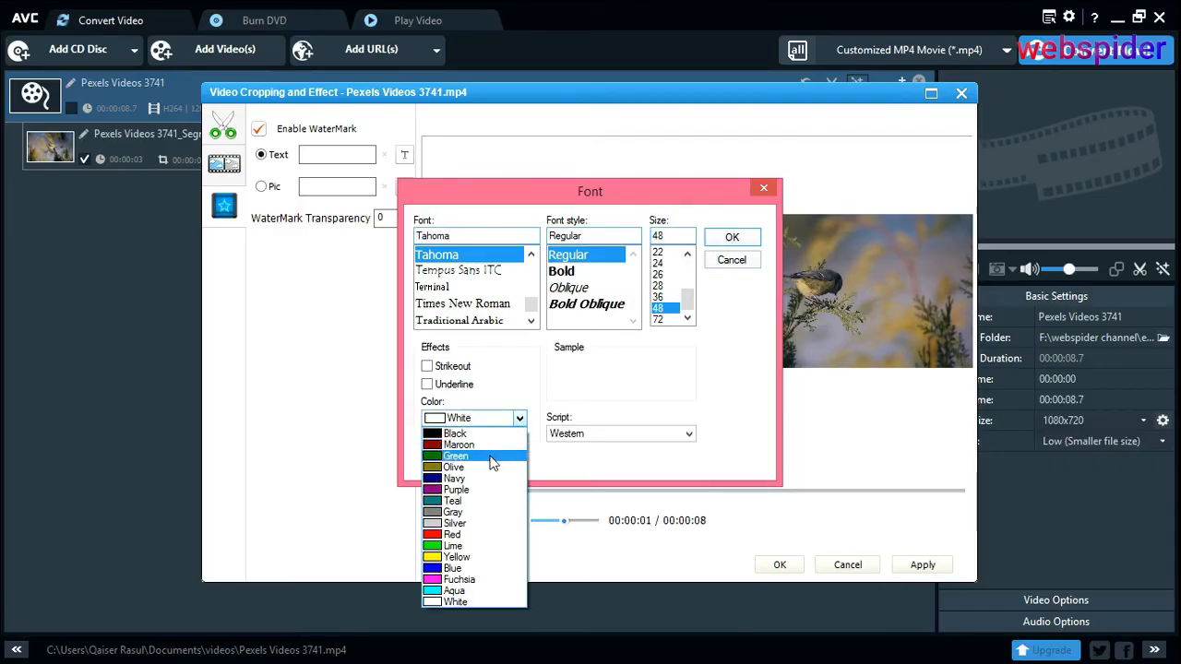
pyautogui.click(496, 456)
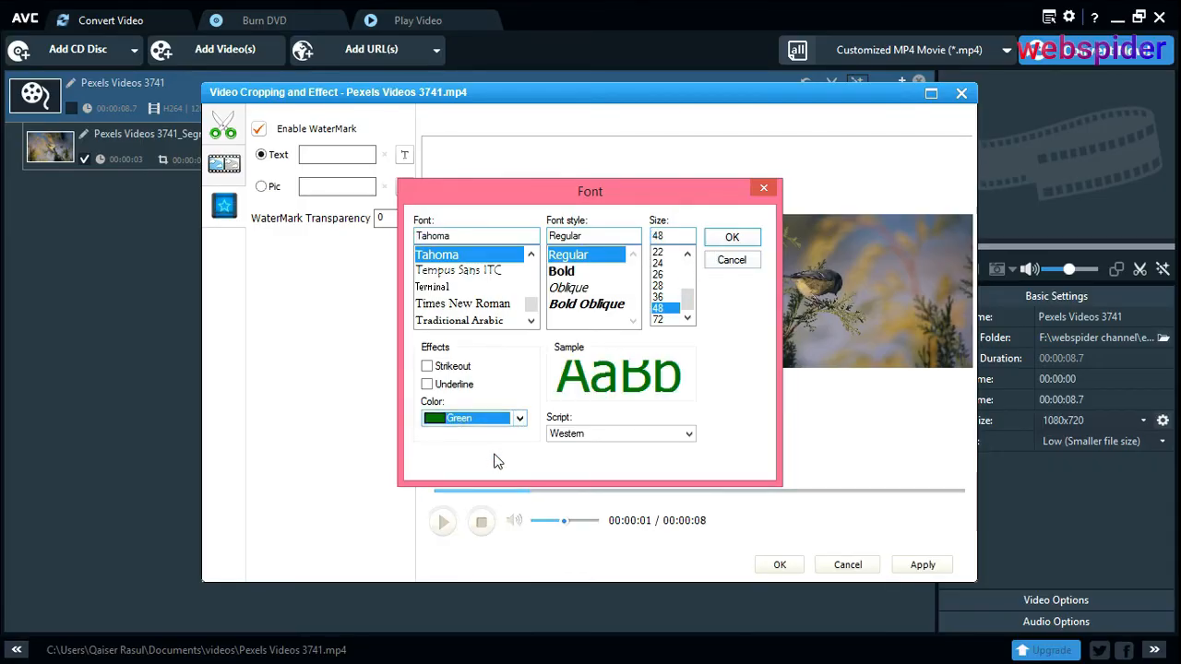
pyautogui.click(736, 237)
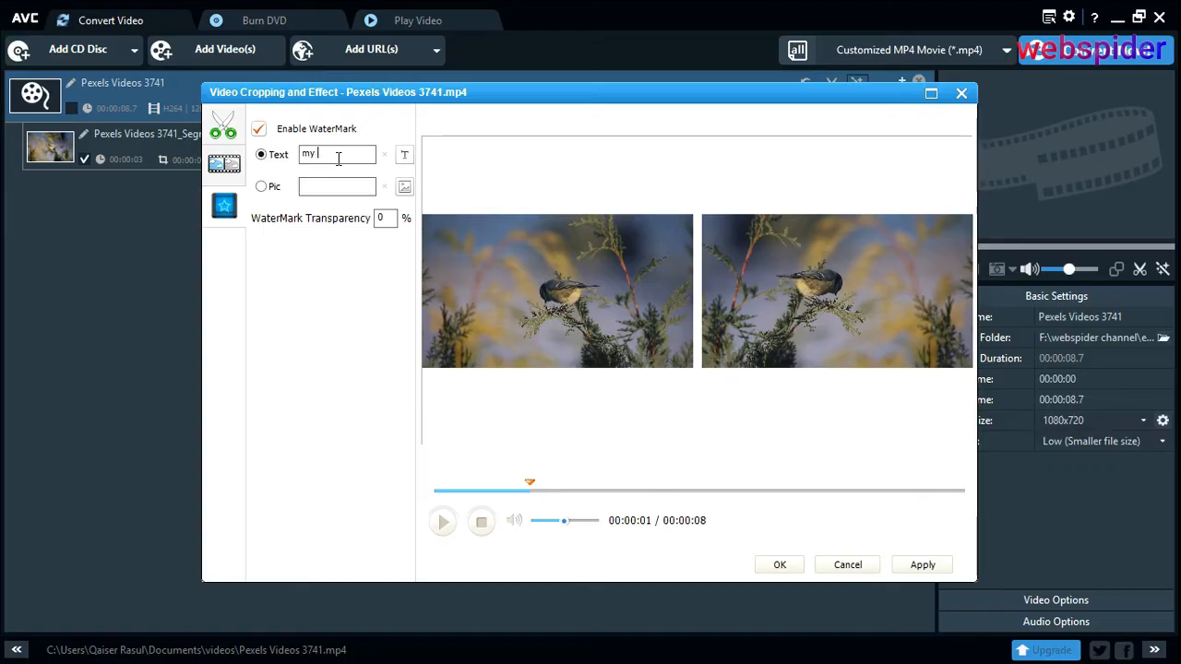
# - Enter 'my video' as the watermark text and set its transparency to 100%
pyautogui.write('video')
pyautogui.press('BackSpace')
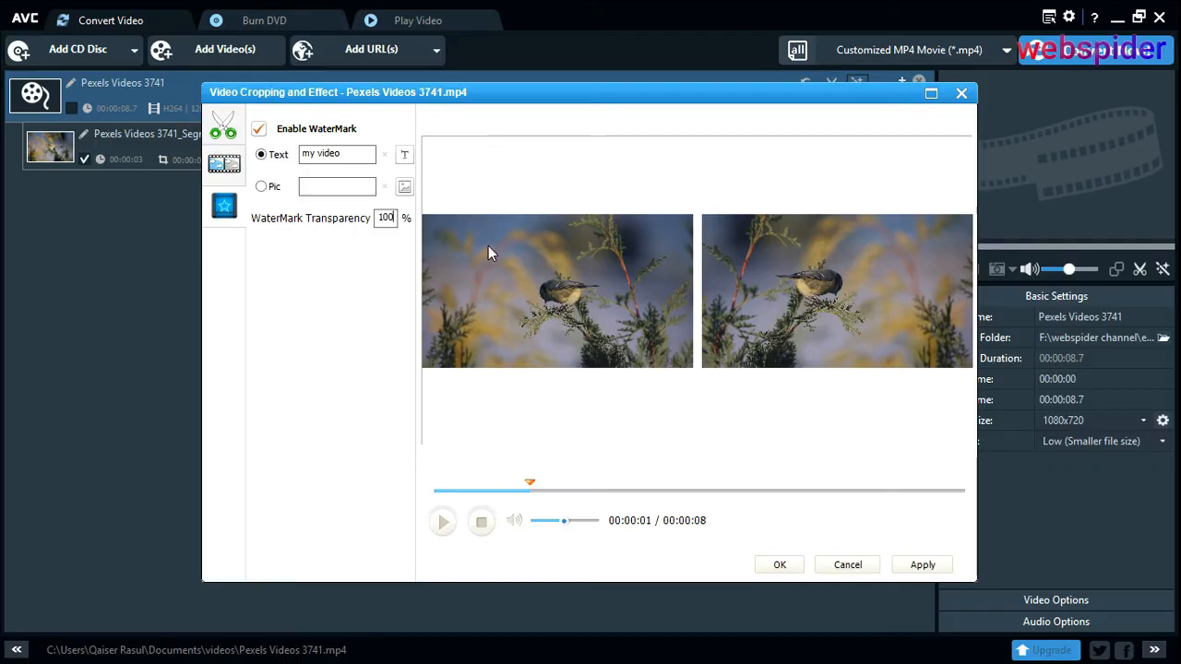
# - Change the watermark font to Tahoma Bold at size 24
pyautogui.click(407, 157)
pyautogui.click(666, 254)
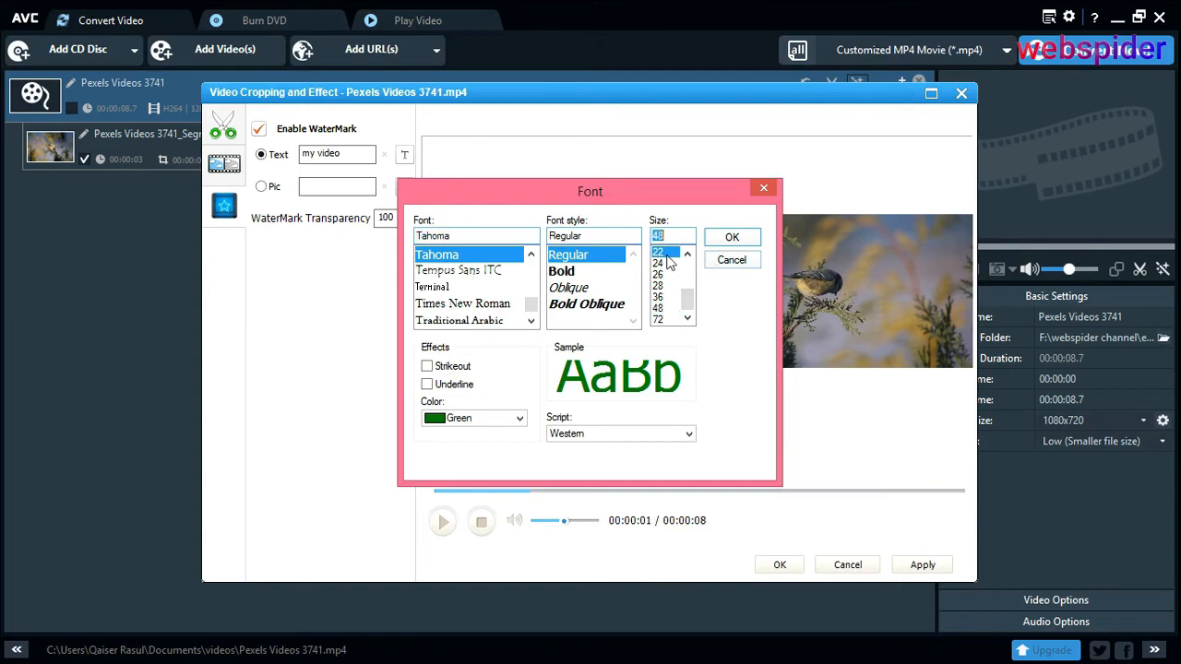
pyautogui.click(658, 263)
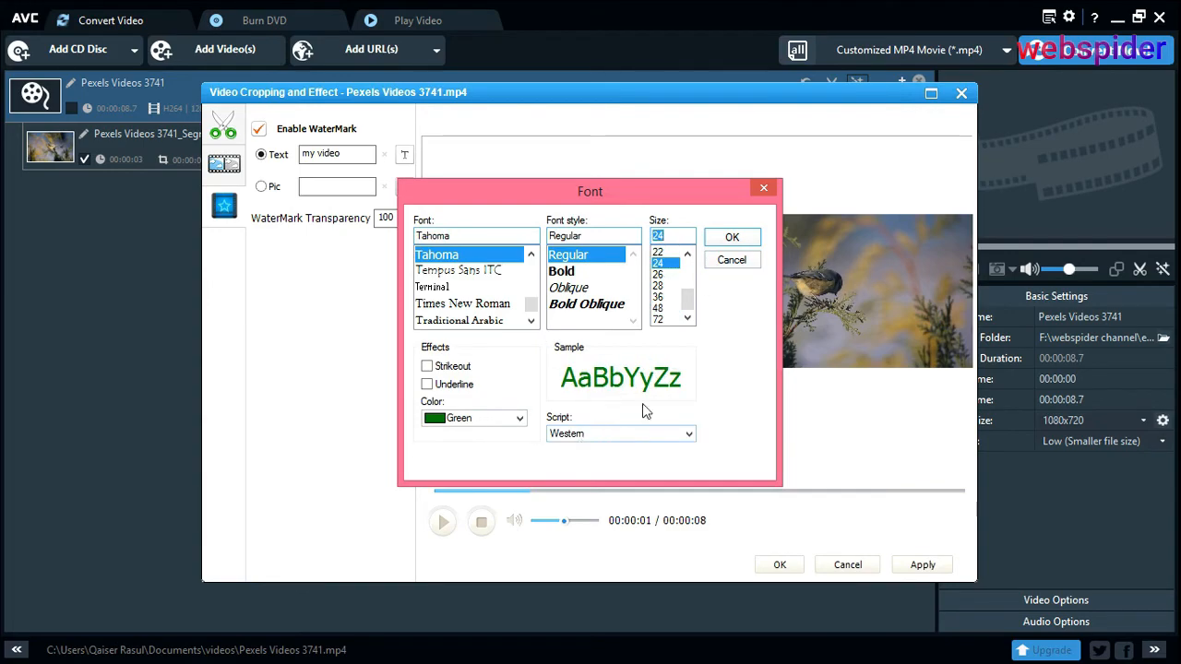
pyautogui.click(567, 273)
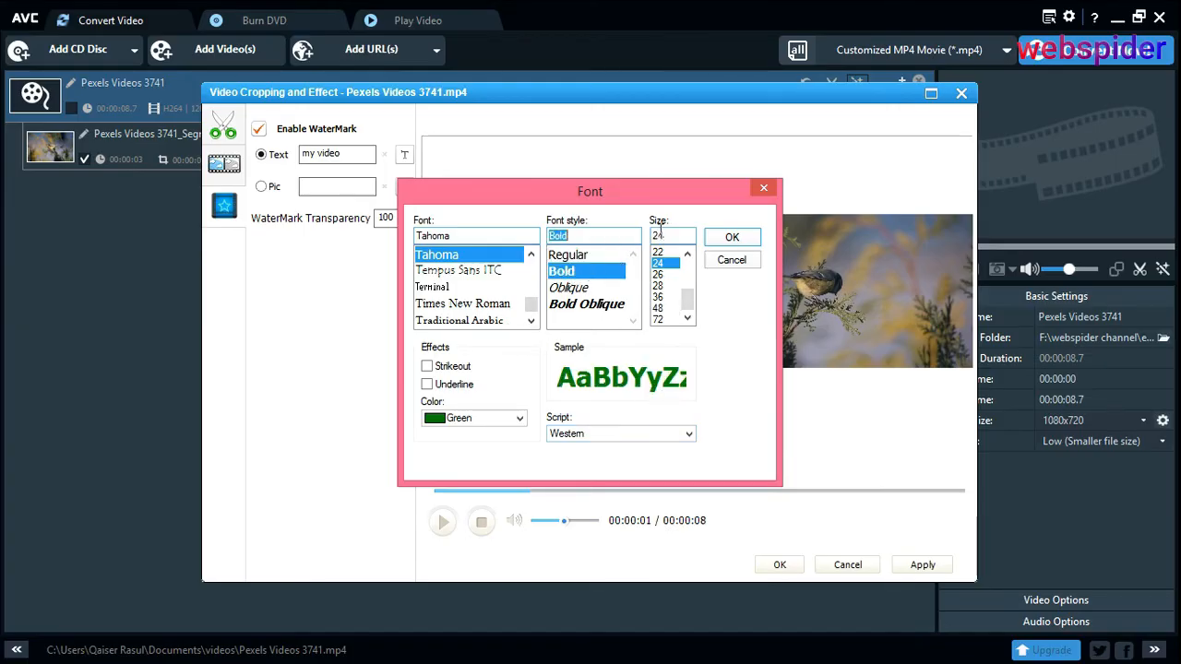
pyautogui.click(730, 238)
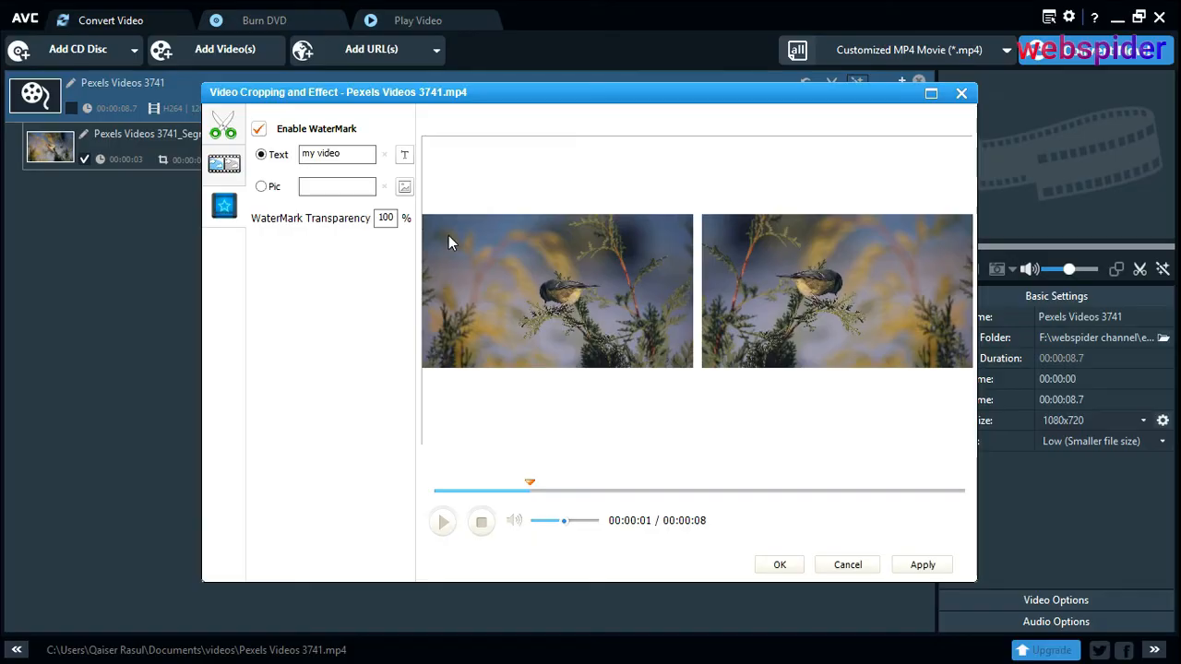
# - Toggle the watermark off and on, set transparency to 30, and check it in the preview
pyautogui.click(443, 523)
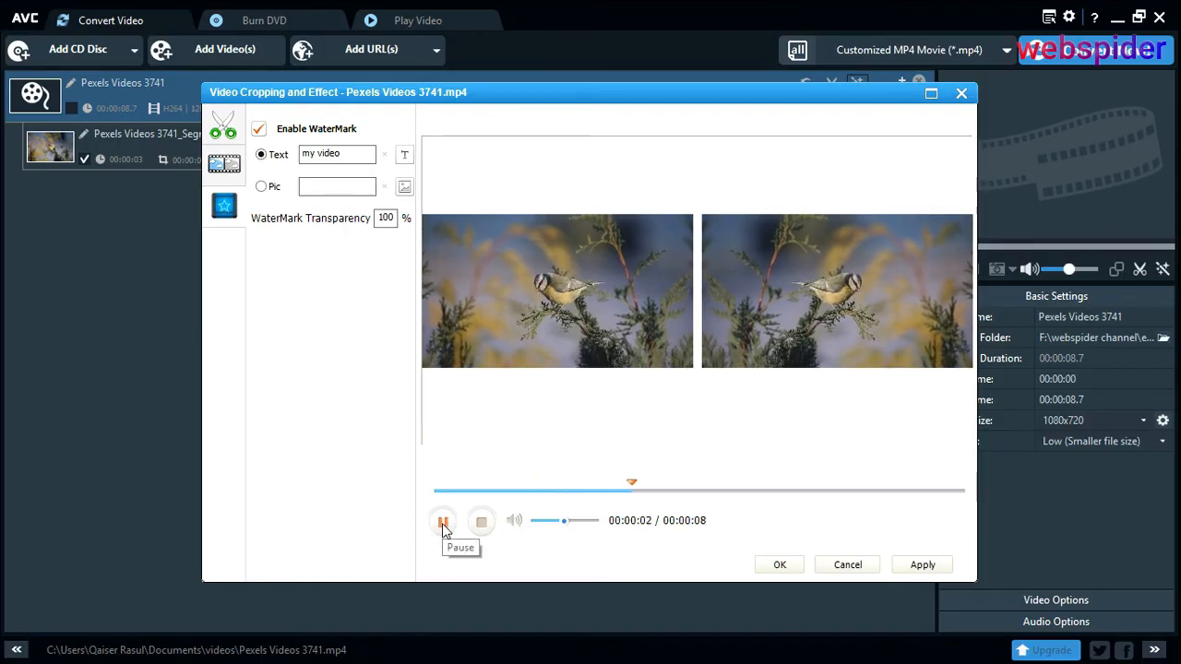
pyautogui.click(443, 523)
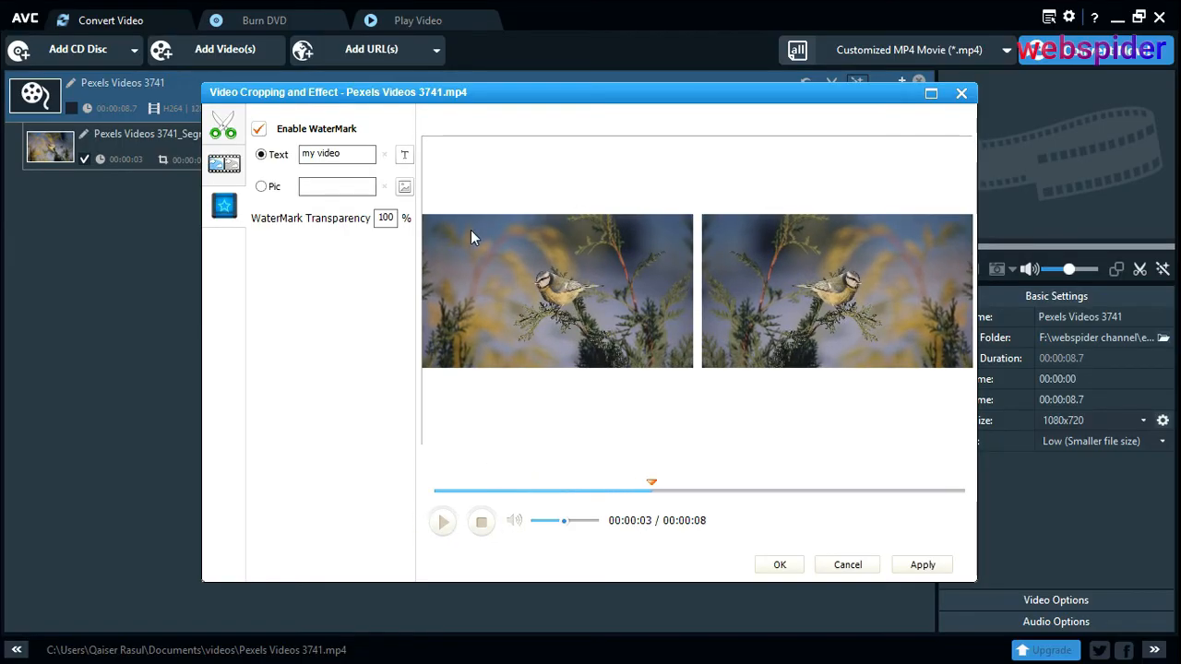
pyautogui.click(260, 131)
pyautogui.click(261, 134)
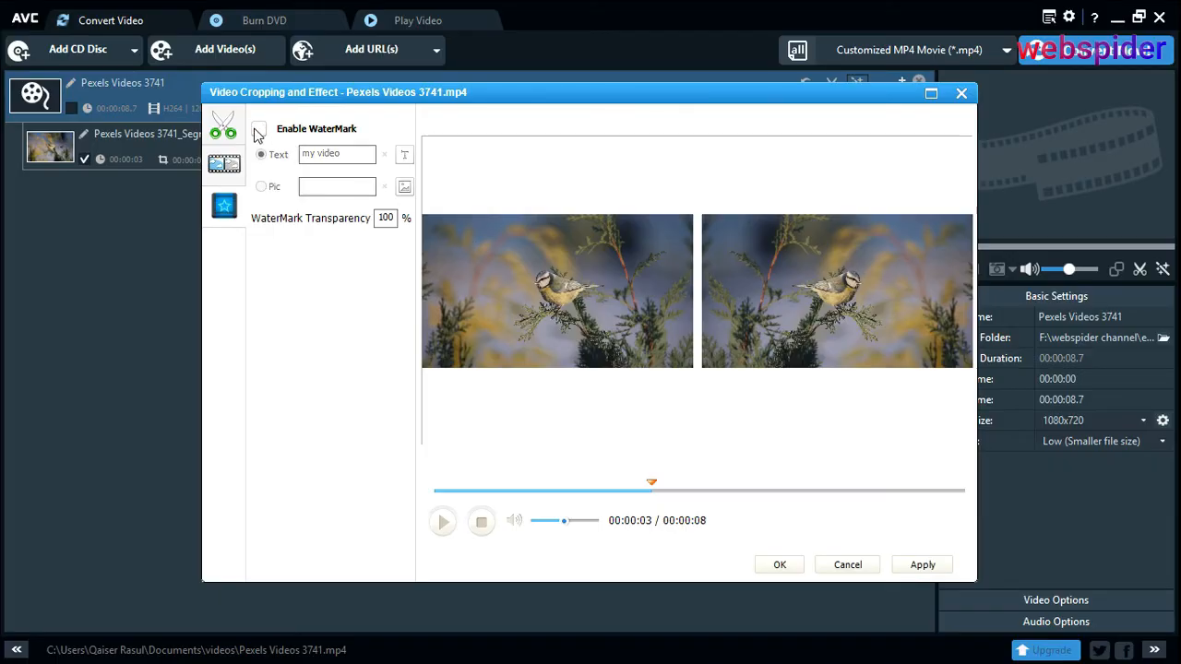
pyautogui.click(258, 131)
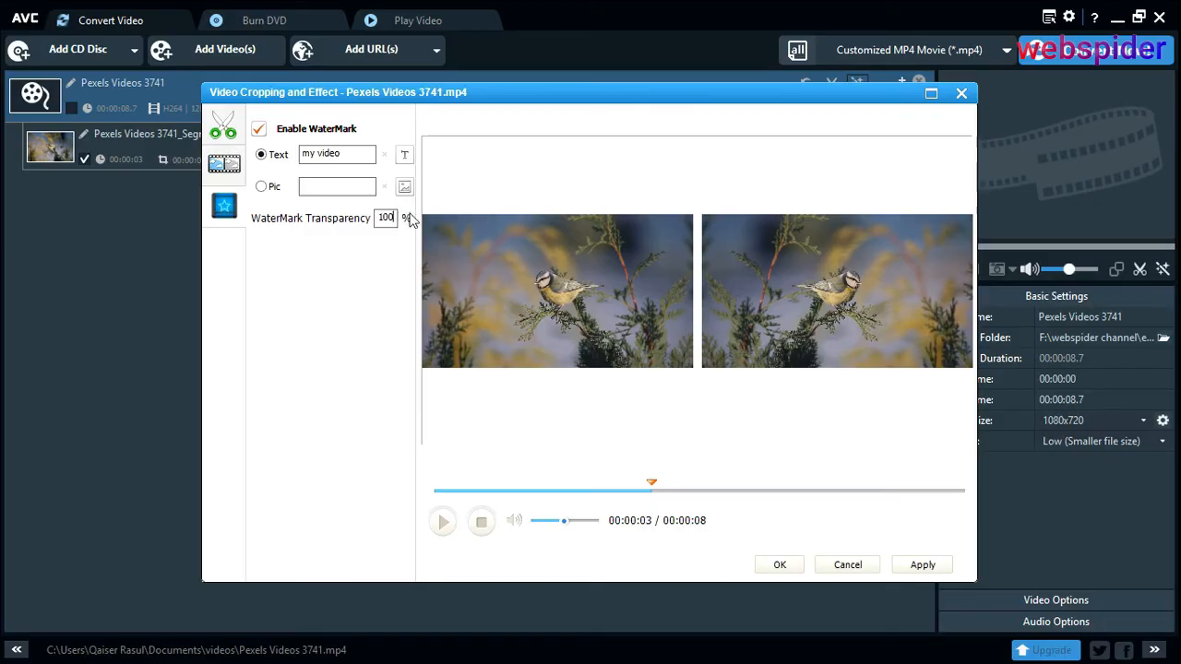
pyautogui.press('BackSpace')
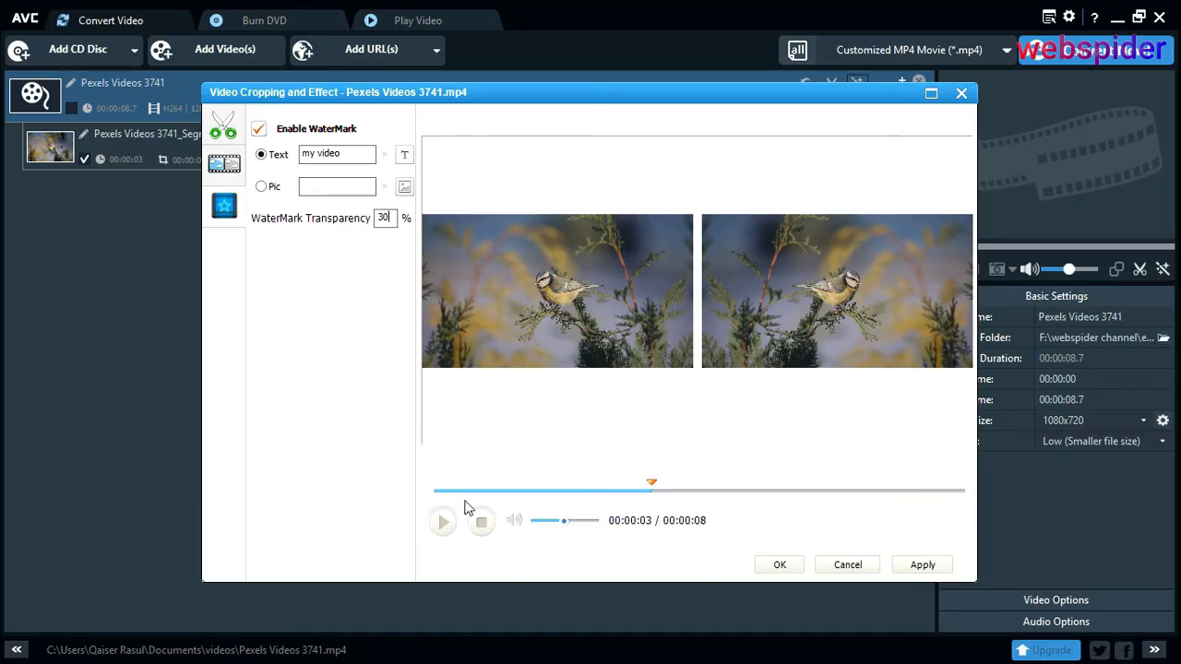
pyautogui.click(443, 522)
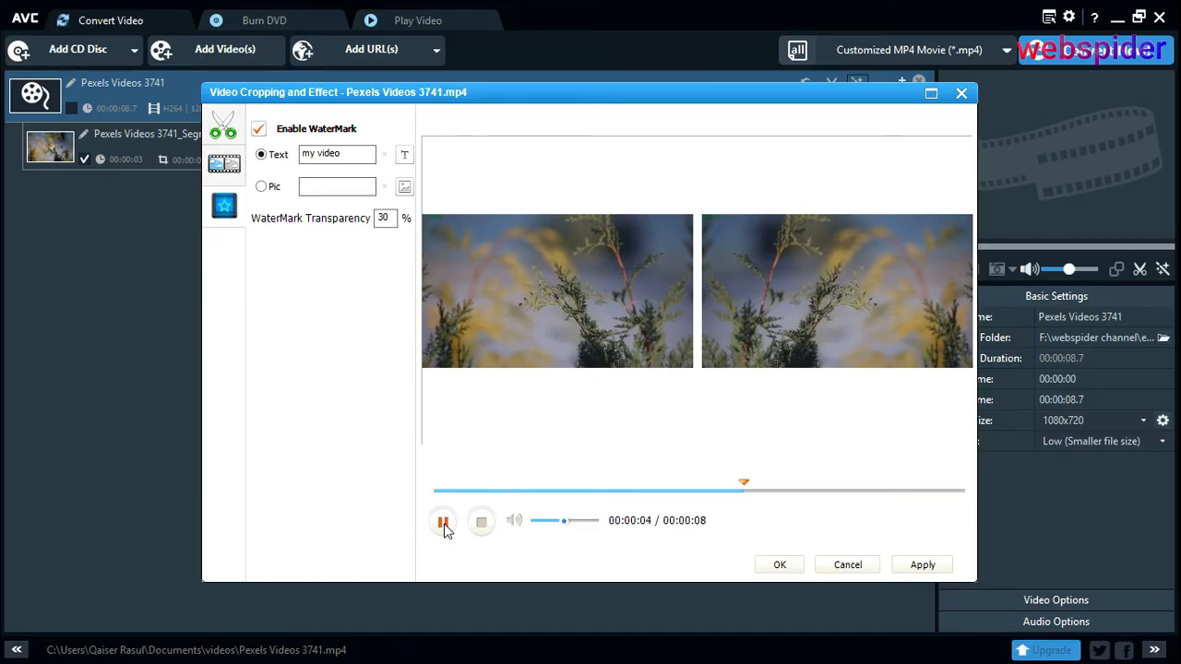
pyautogui.click(444, 523)
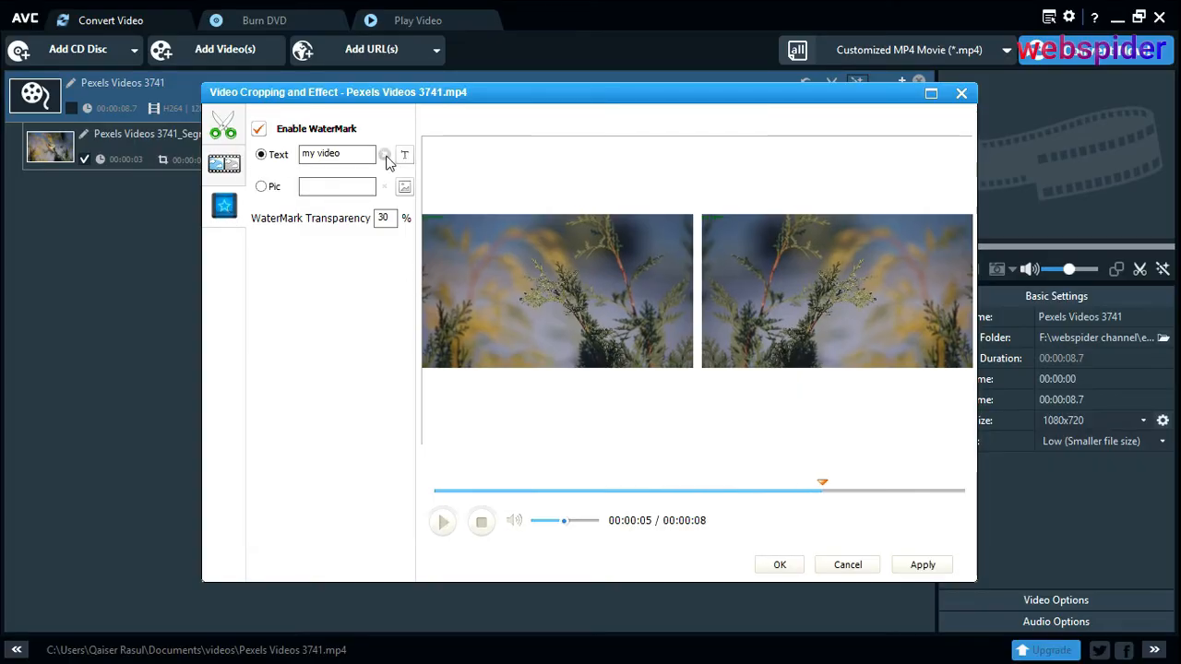
# - Keep the text watermark selected and change its font colour to White
pyautogui.click(260, 192)
pyautogui.click(261, 155)
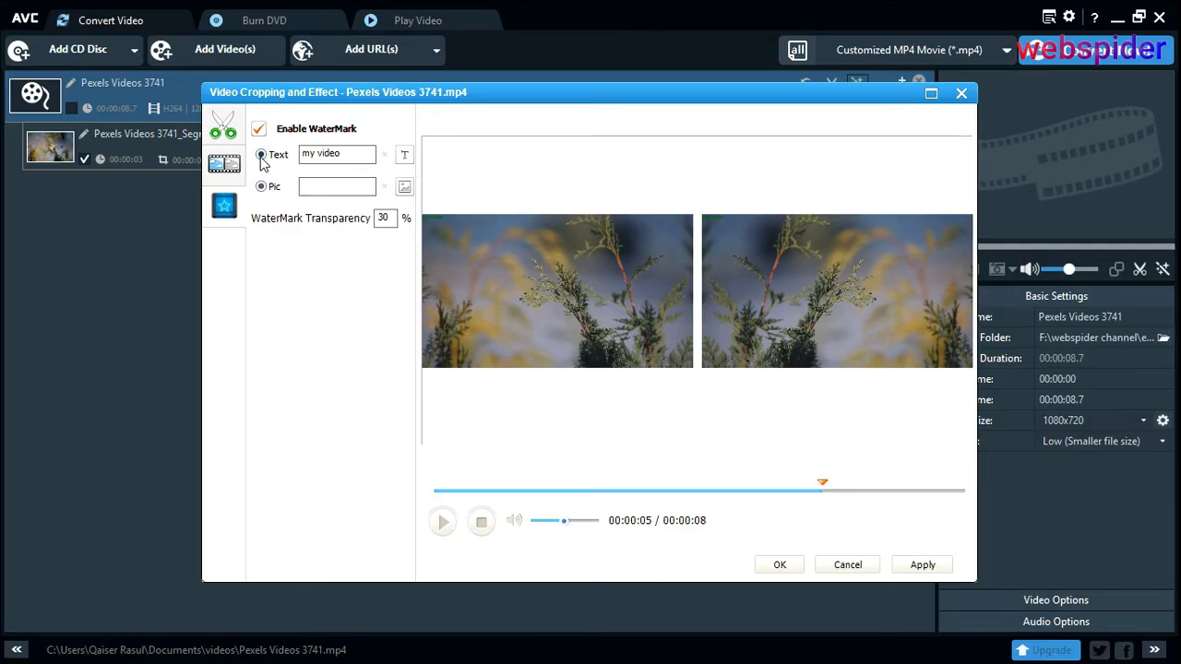
pyautogui.click(405, 158)
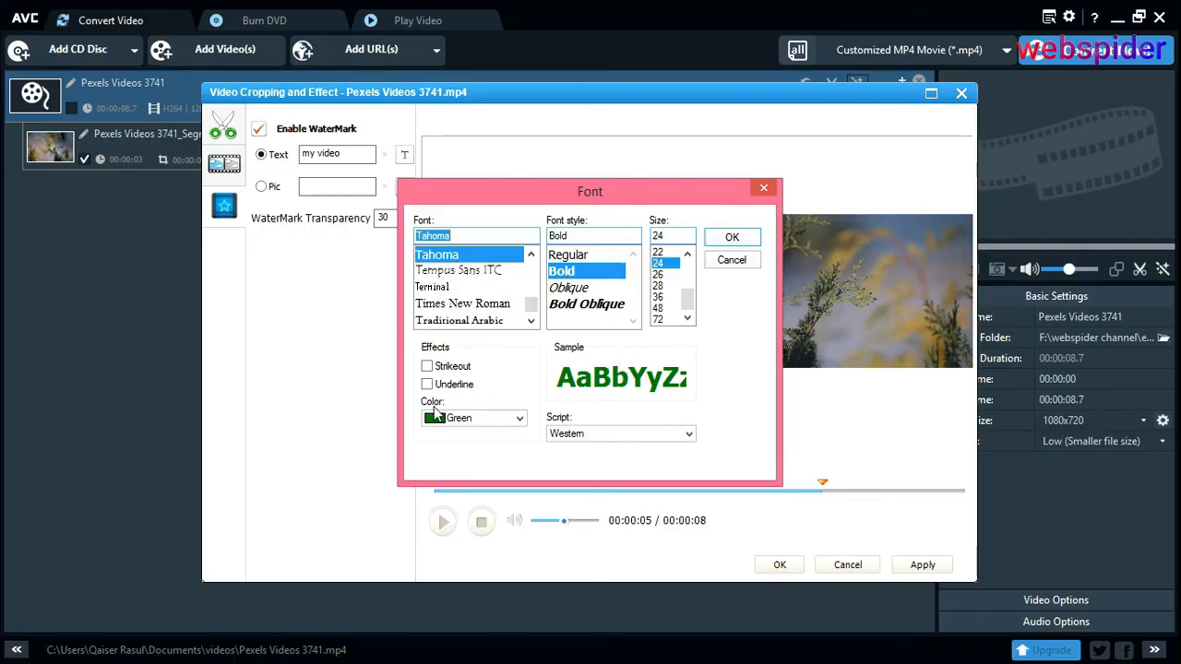
pyautogui.click(519, 418)
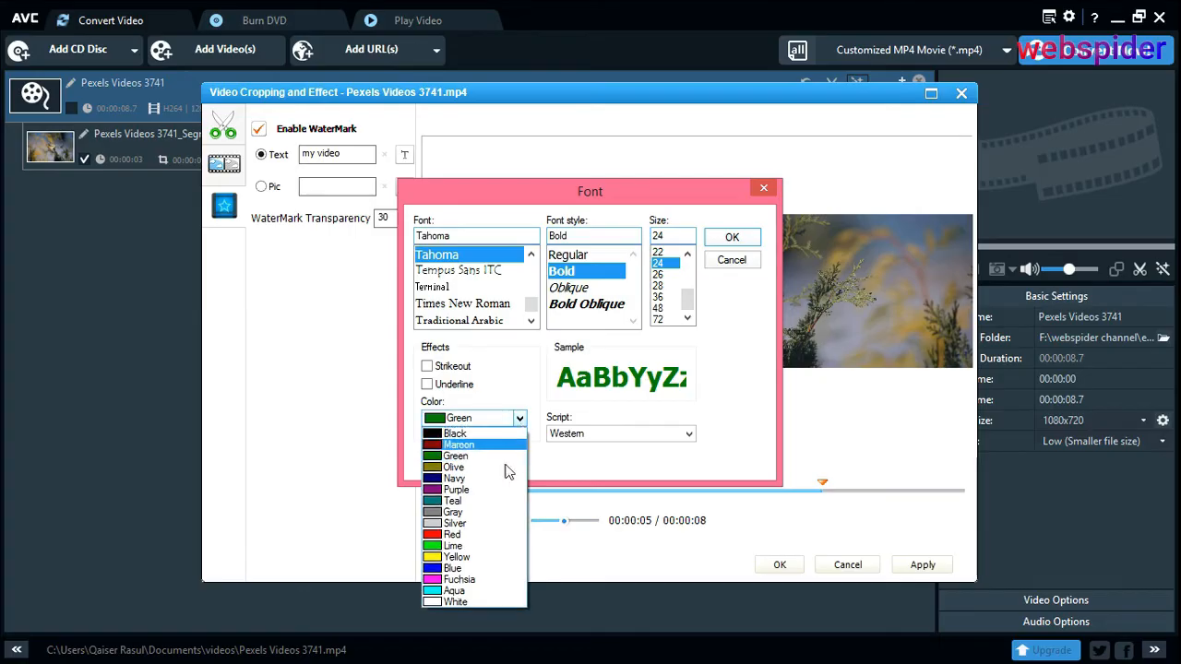
pyautogui.click(483, 600)
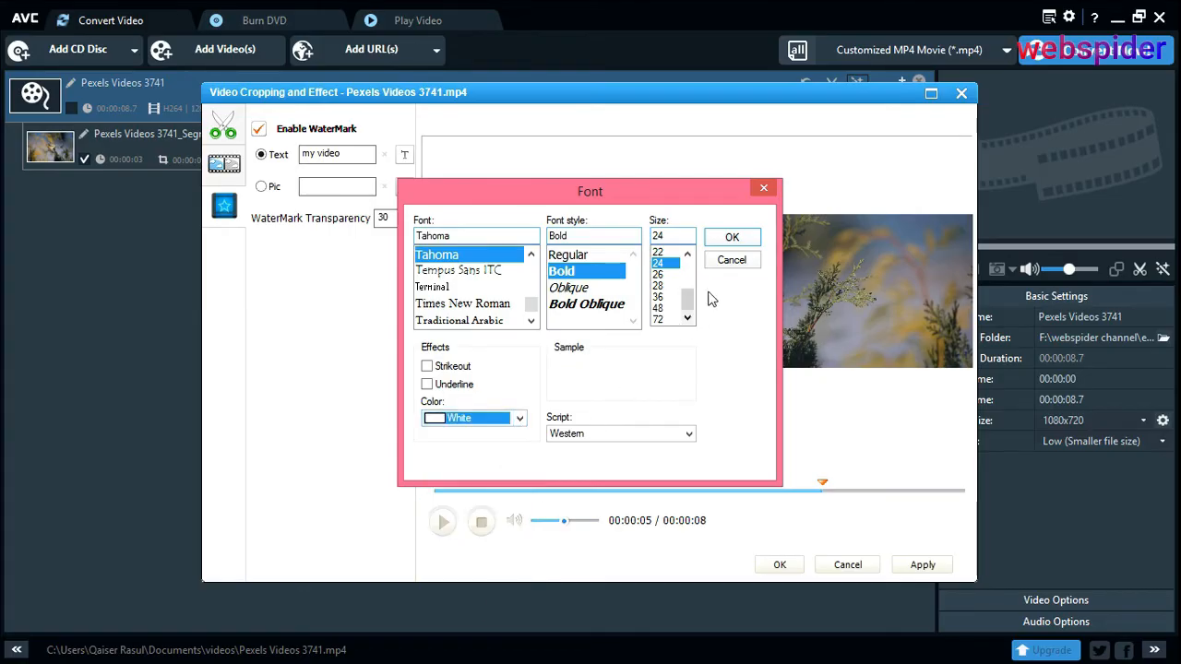
pyautogui.click(732, 238)
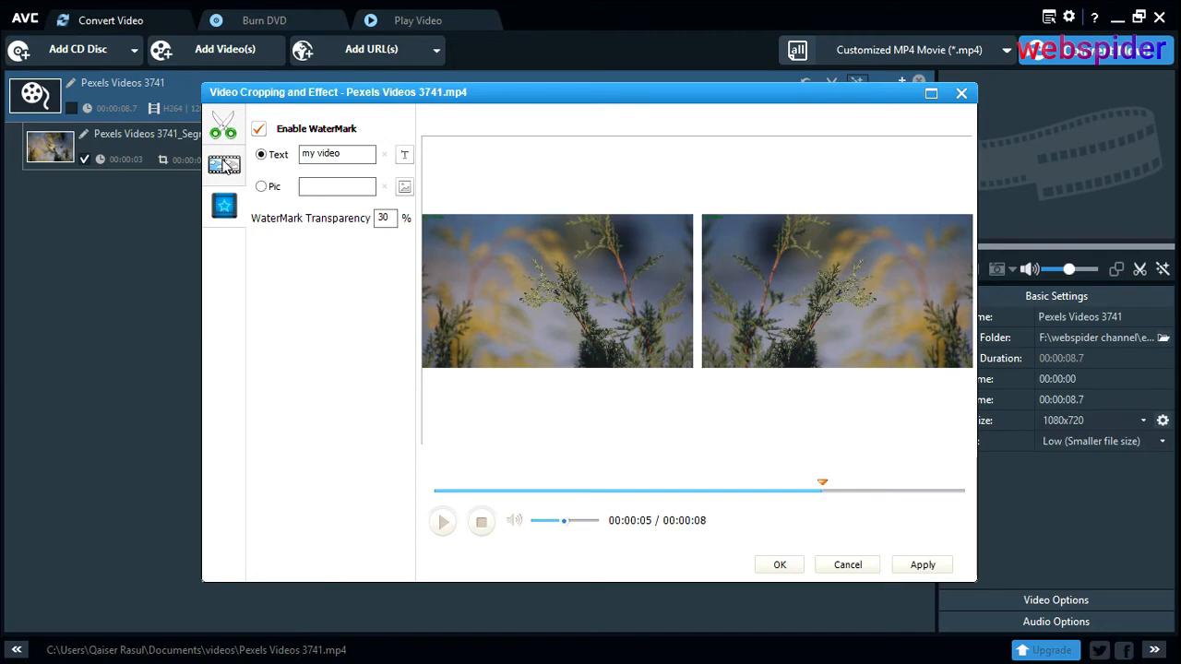
# - Lower the clip's brightness to -22 and contrast to -14, and apply the Sharpen effect
pyautogui.click(224, 165)
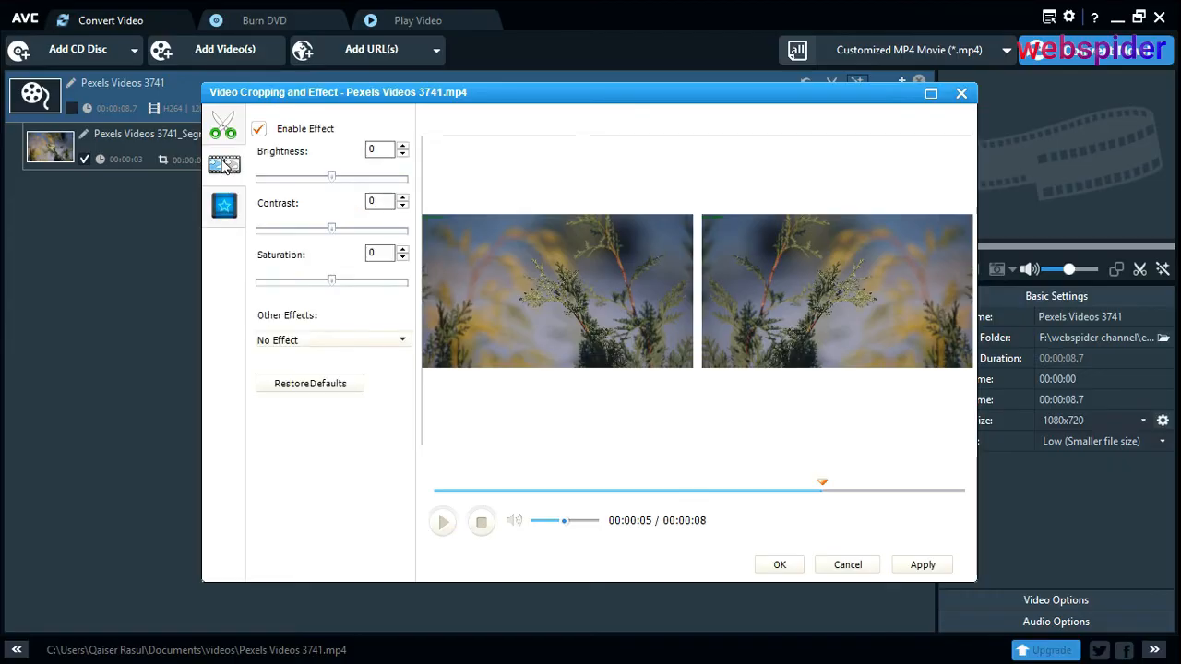
pyautogui.moveTo(335, 183); pyautogui.dragTo(319, 184)
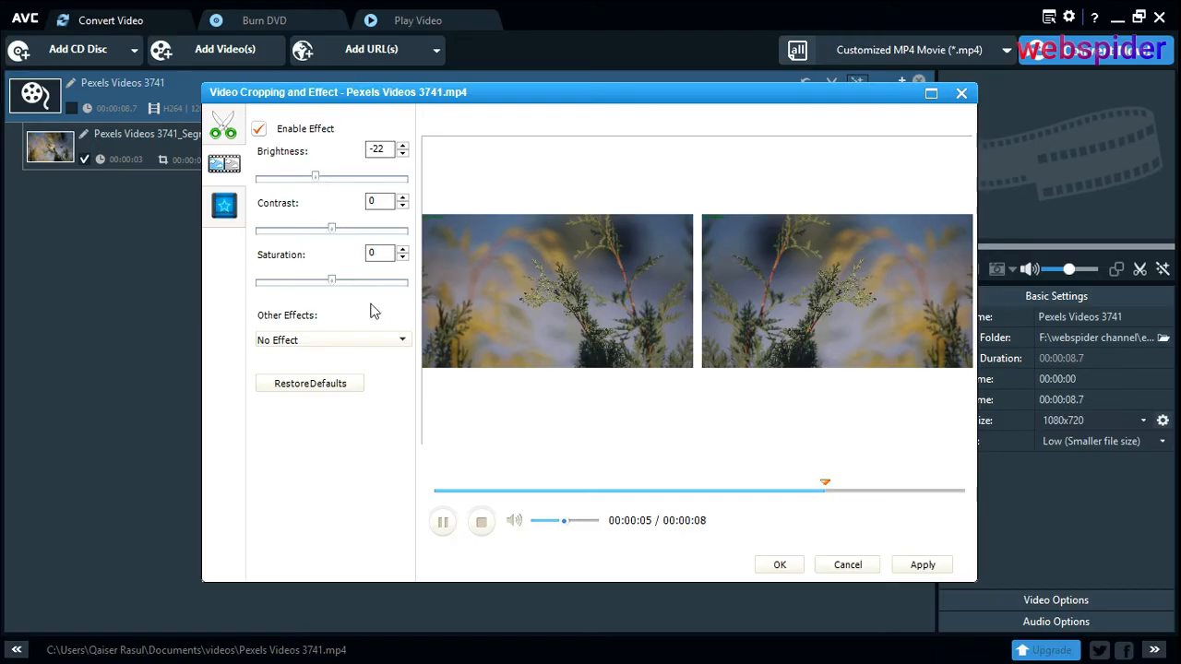
pyautogui.click(442, 519)
pyautogui.click(442, 519)
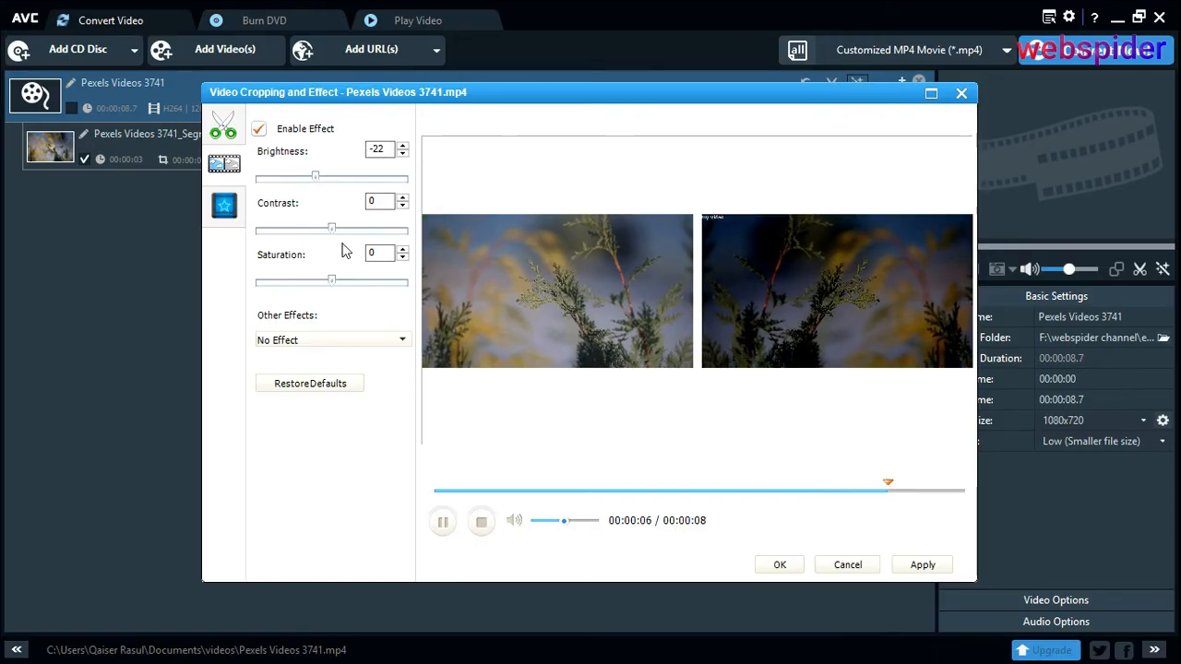
pyautogui.moveTo(334, 233); pyautogui.dragTo(322, 231)
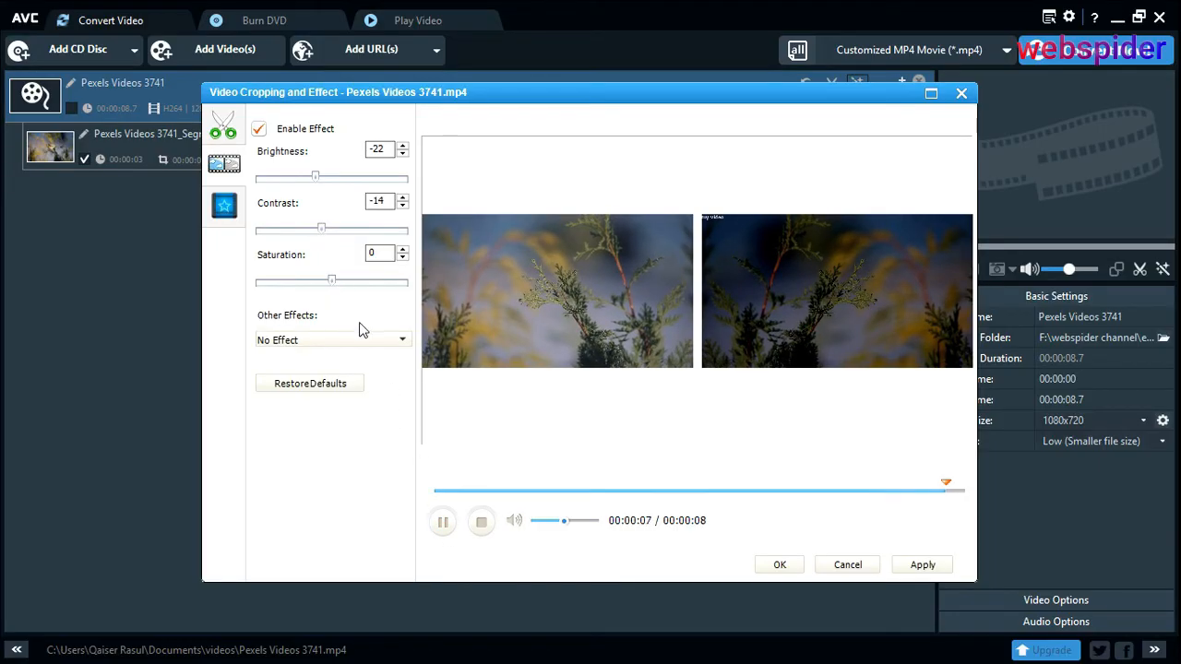
pyautogui.click(375, 343)
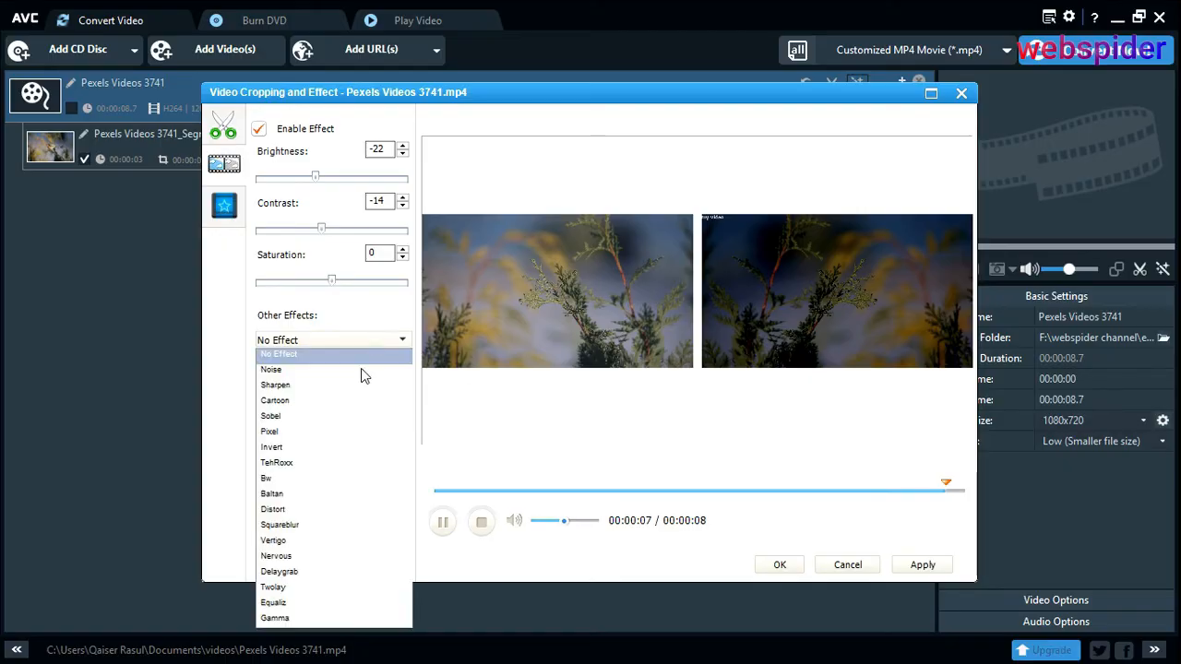
pyautogui.click(290, 386)
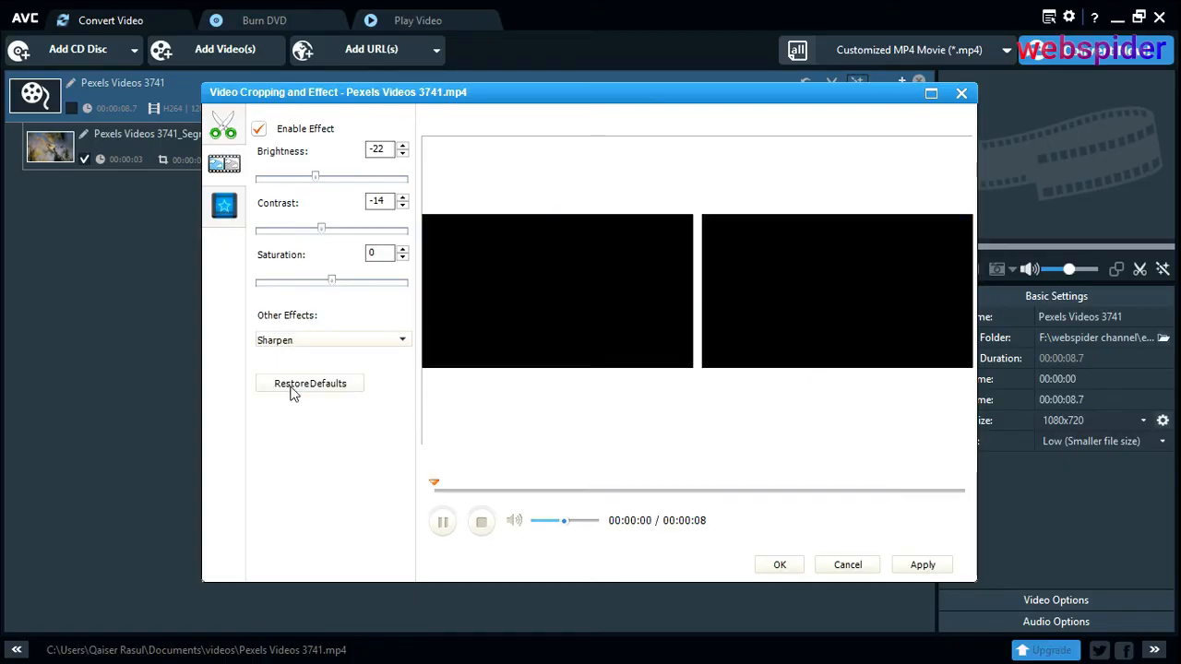
# - Restore the default effect settings, then preview the Sobel and Invert effects
pyautogui.click(313, 385)
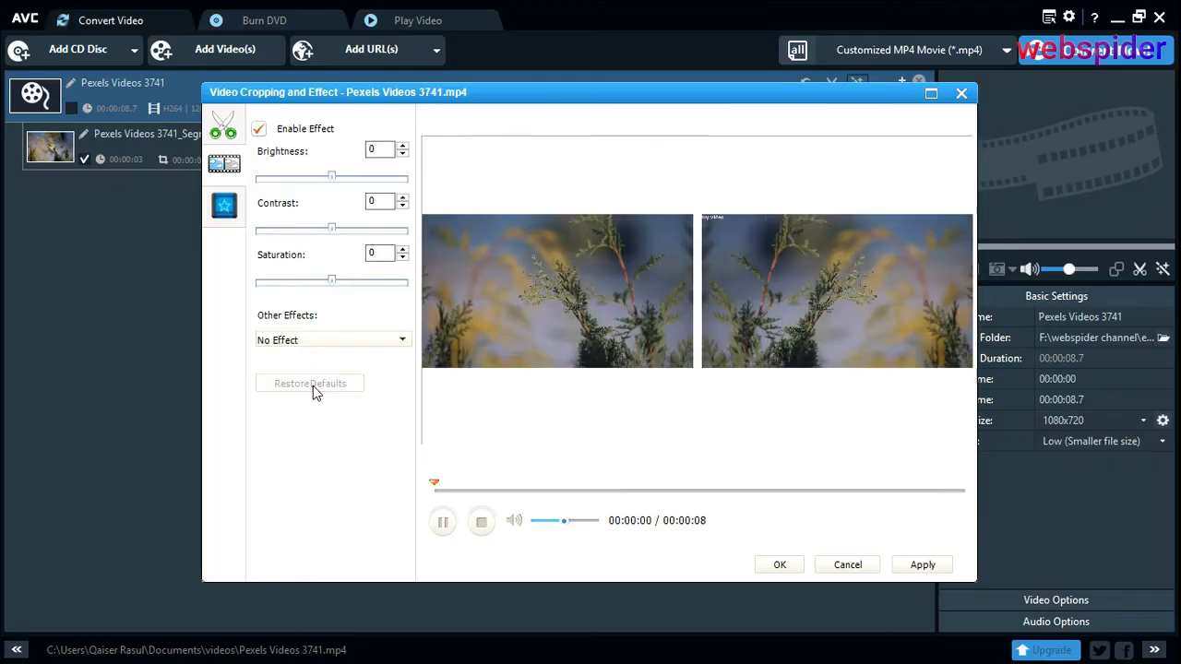
pyautogui.click(332, 341)
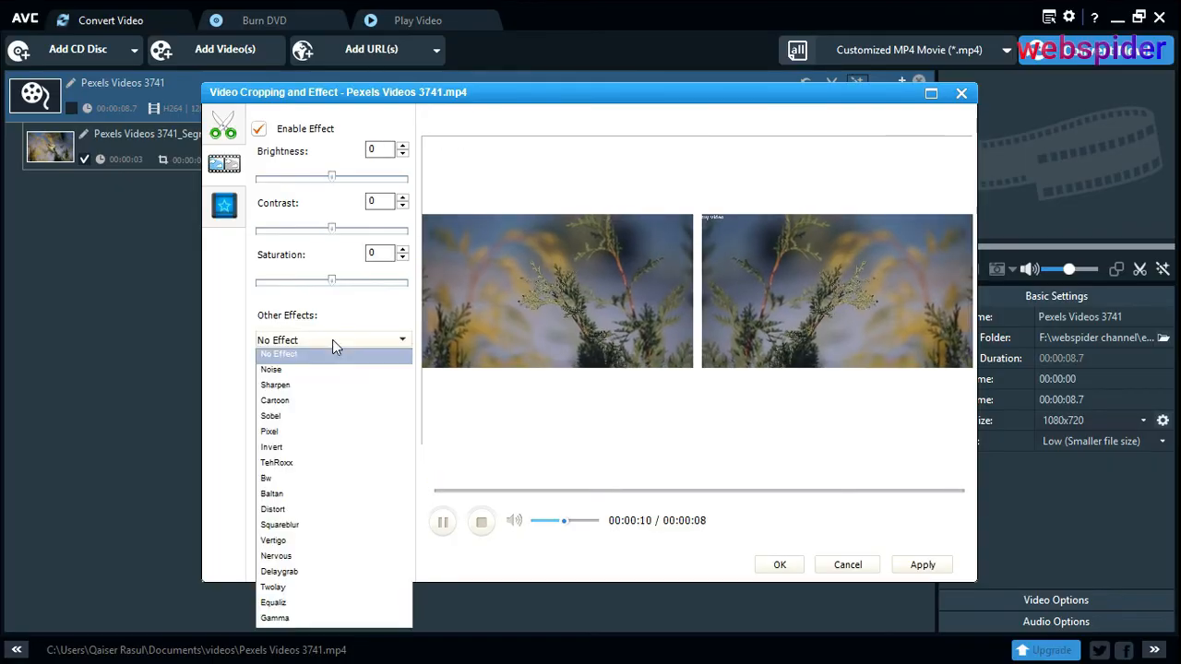
pyautogui.click(304, 416)
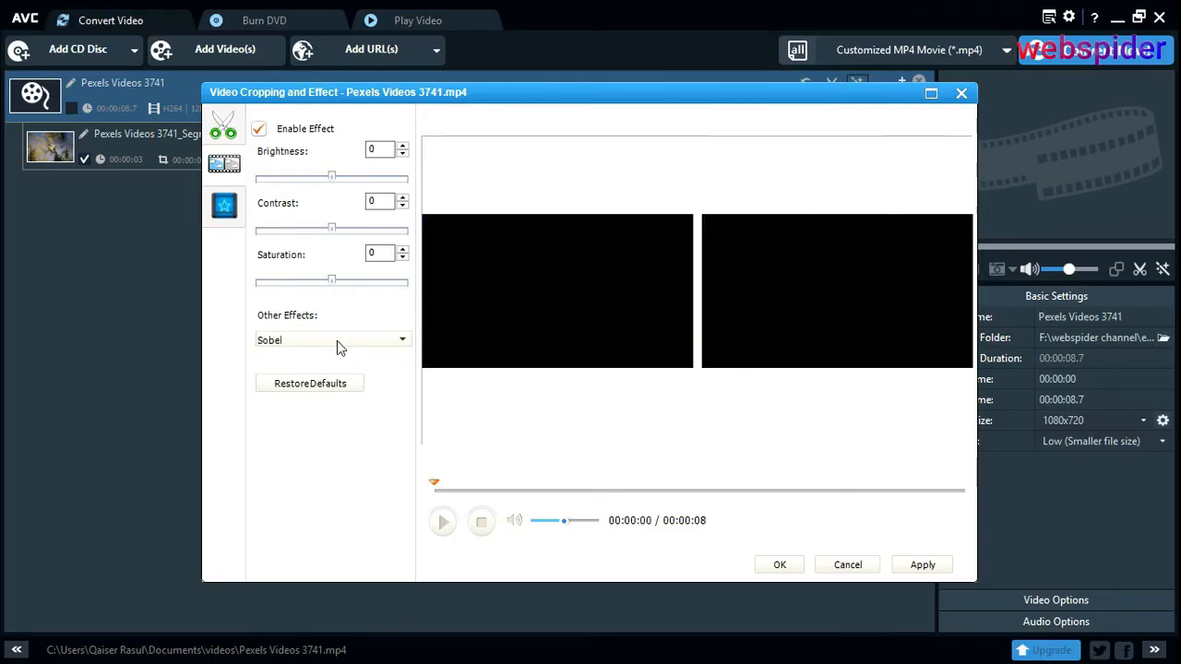
pyautogui.click(337, 340)
pyautogui.click(316, 451)
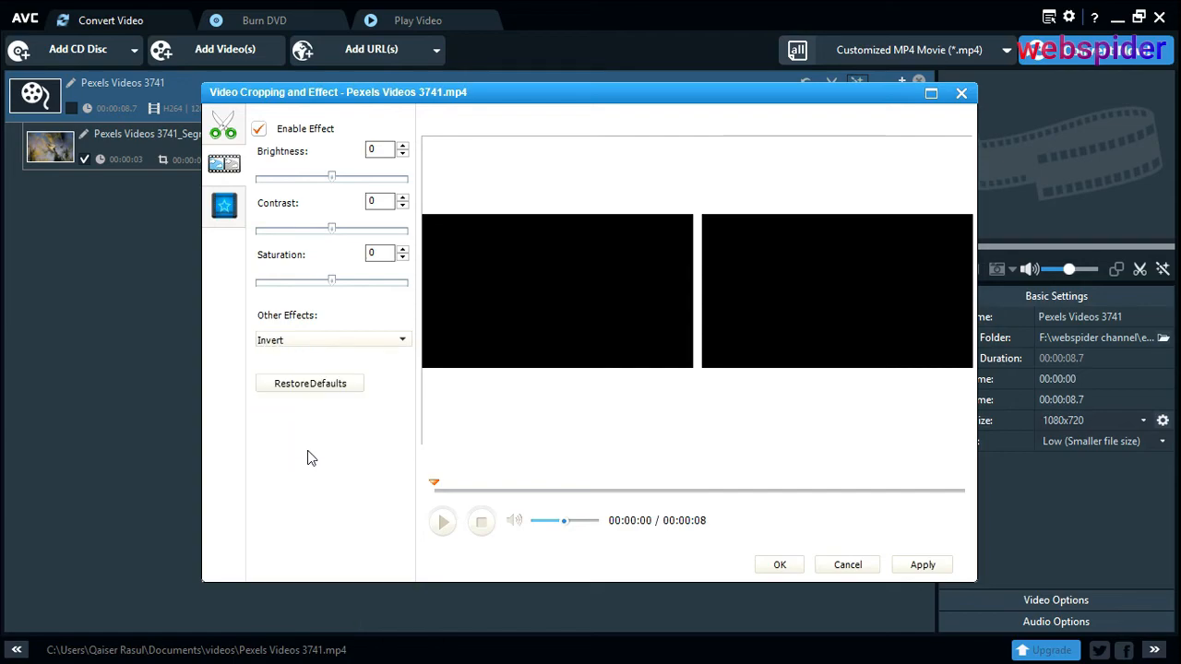
pyautogui.click(443, 523)
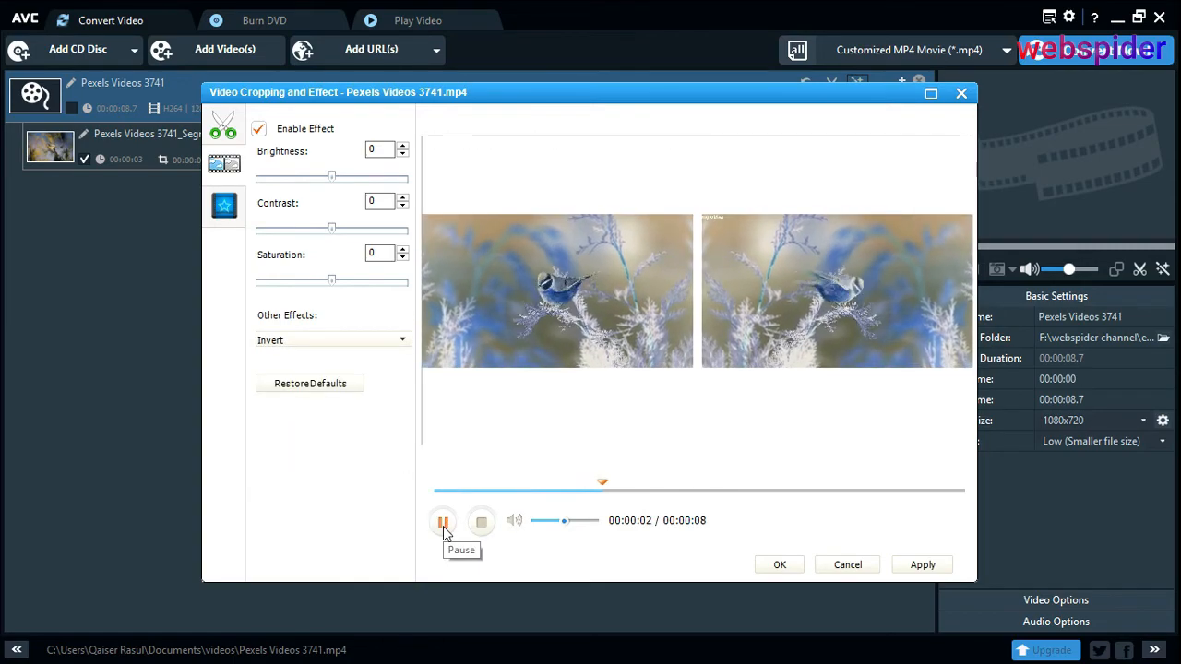
pyautogui.click(443, 523)
# - Preview the Bw, Distort and Squareblur effects on the clip
pyautogui.click(351, 342)
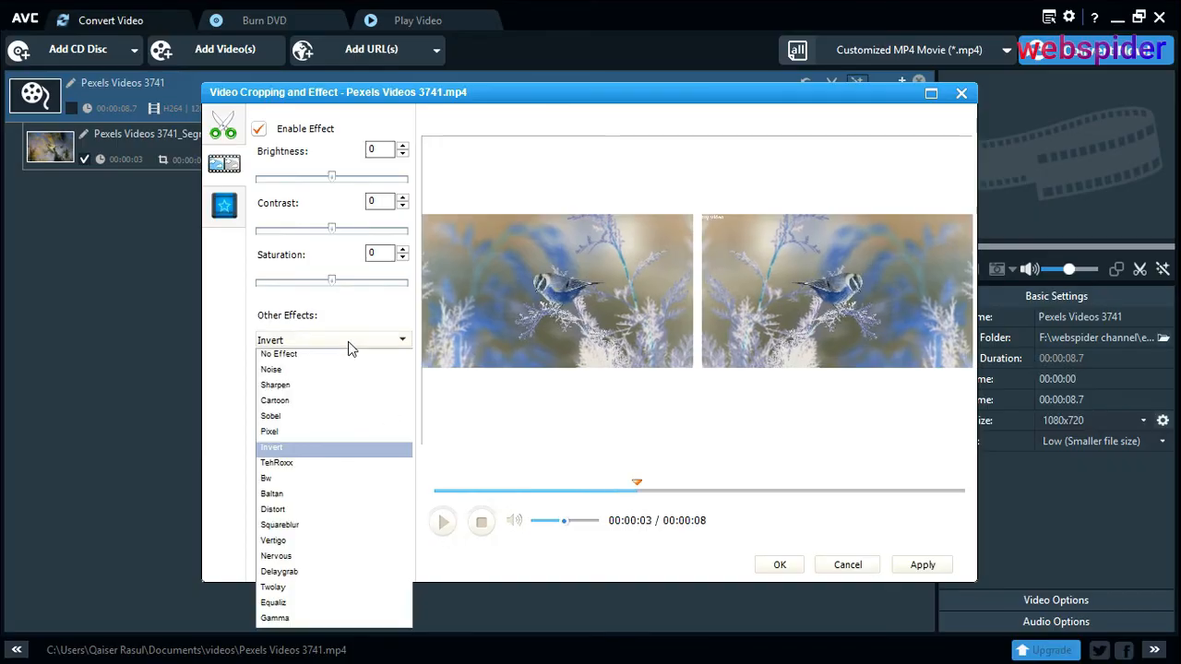
pyautogui.click(314, 478)
pyautogui.click(456, 524)
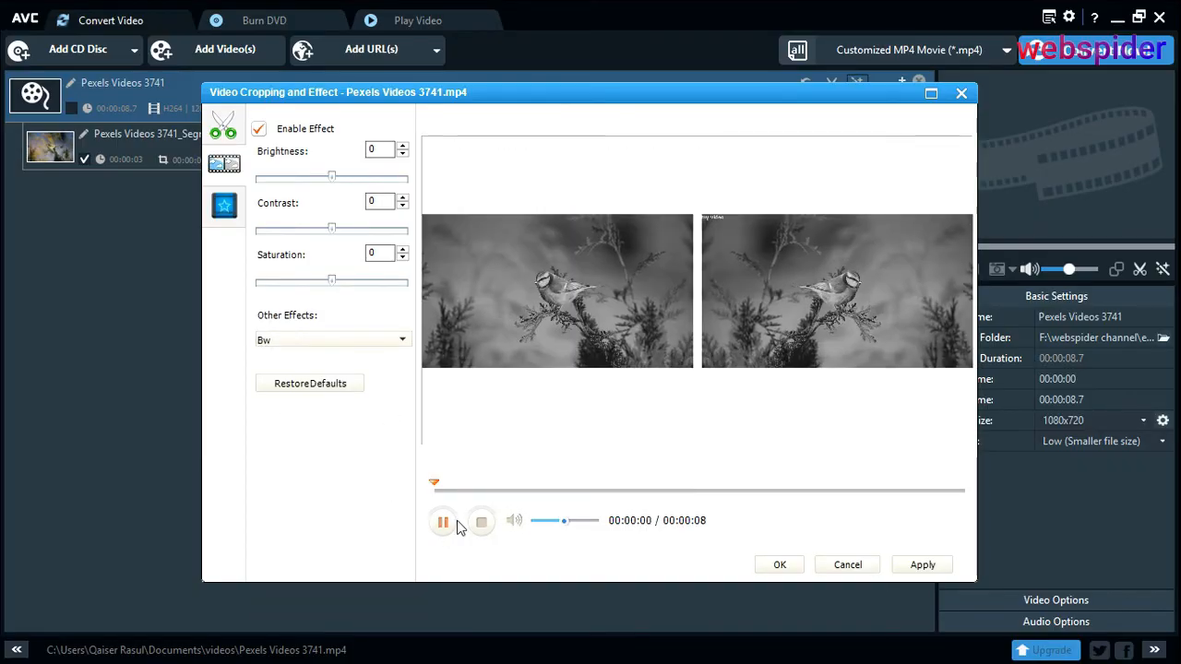
pyautogui.click(367, 342)
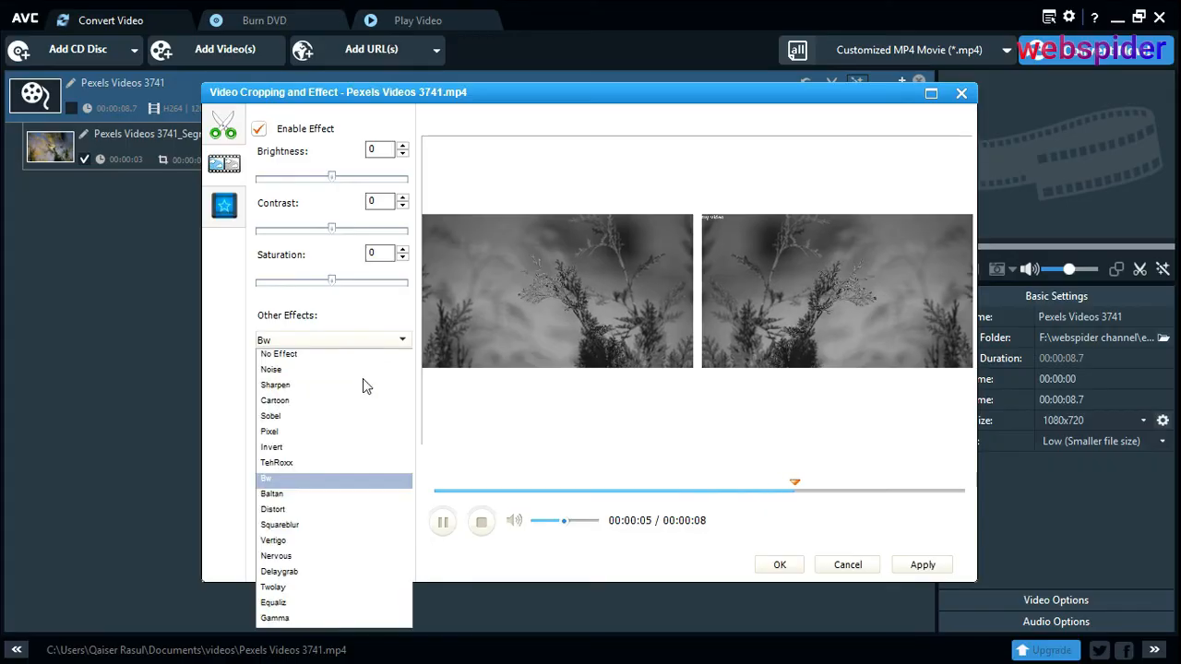
pyautogui.click(284, 509)
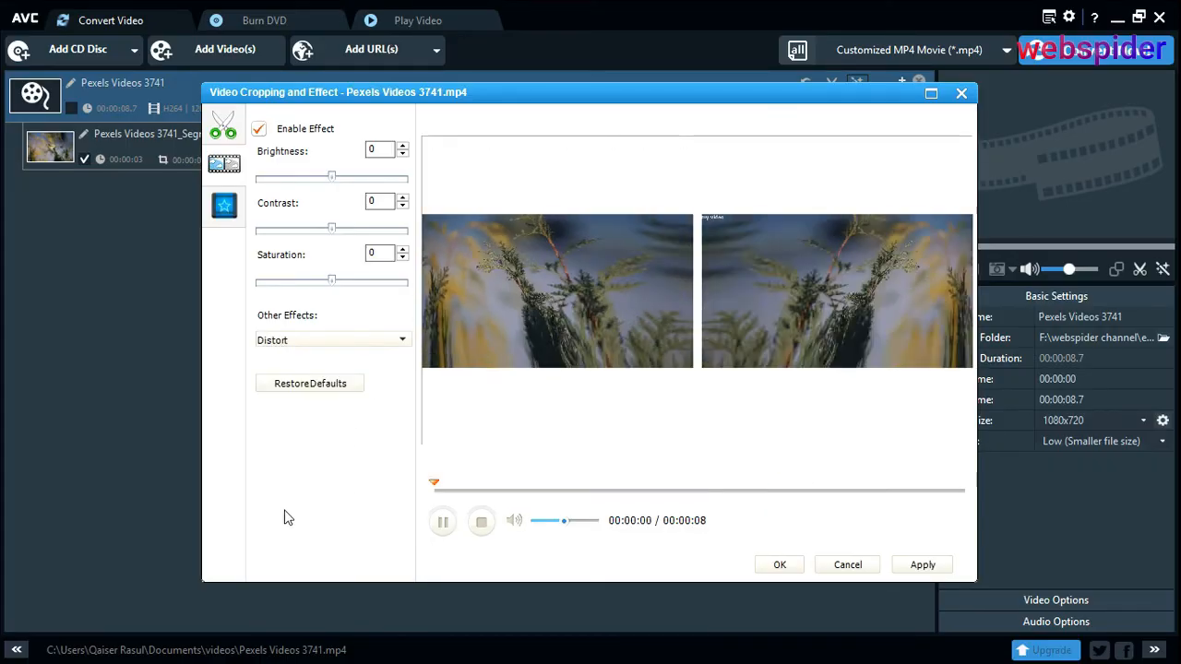
pyautogui.click(331, 341)
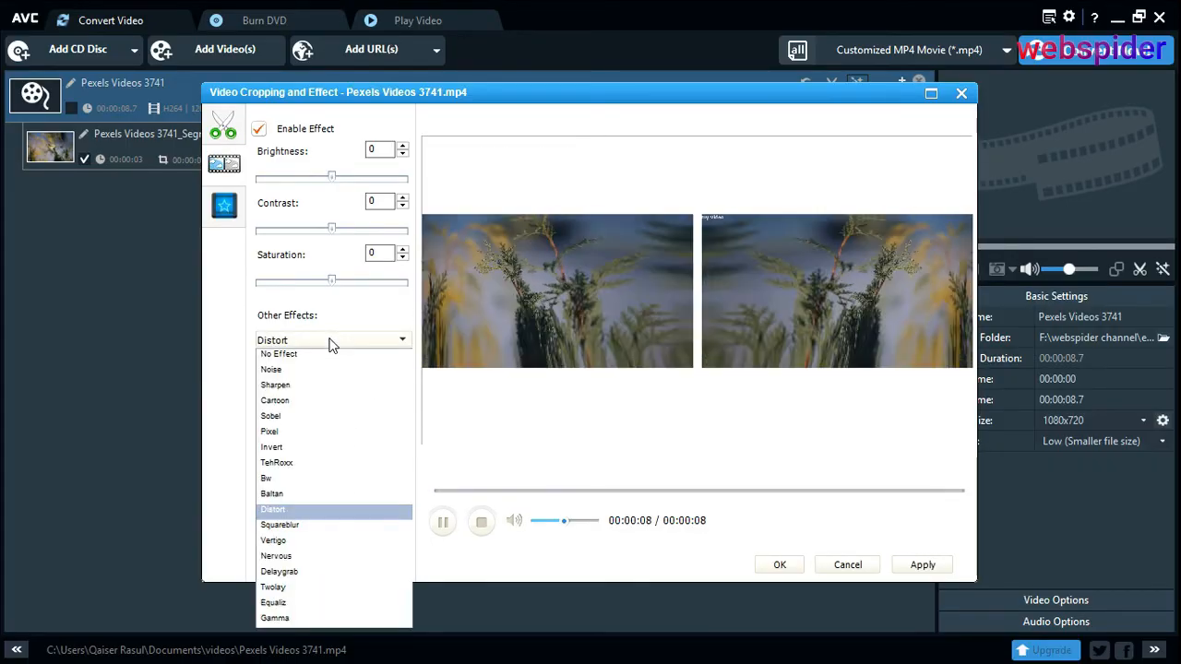
pyautogui.click(294, 525)
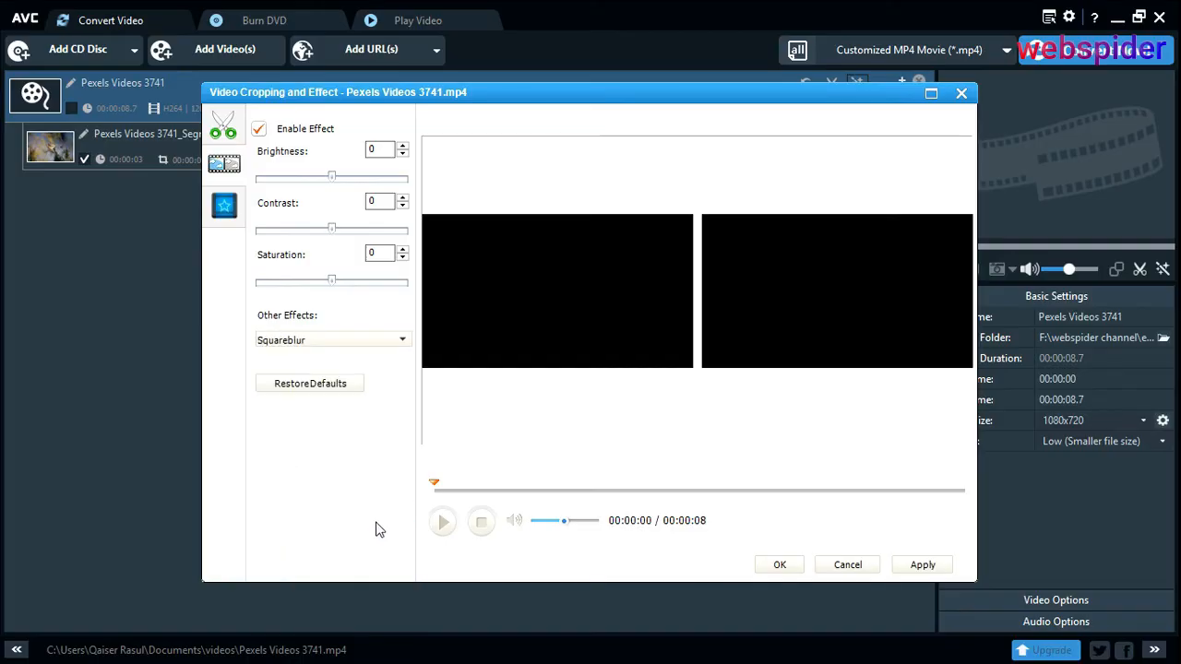
pyautogui.click(443, 522)
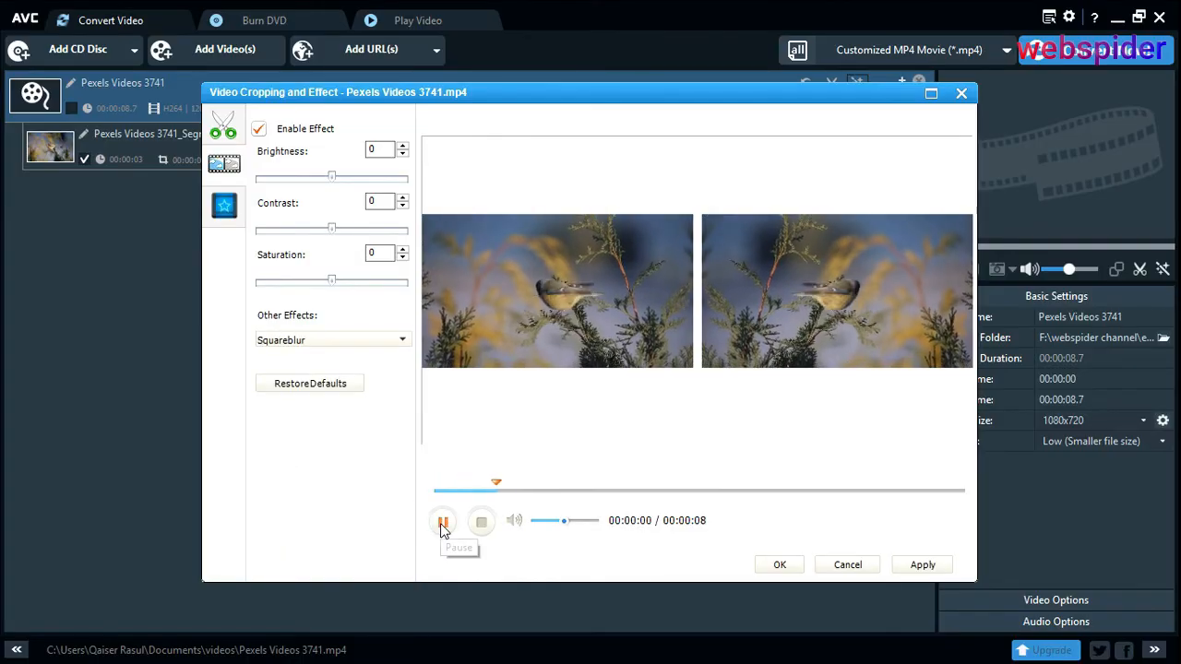
# - Preview the Vertigo effect, then set the effect back to No Effect
pyautogui.click(359, 340)
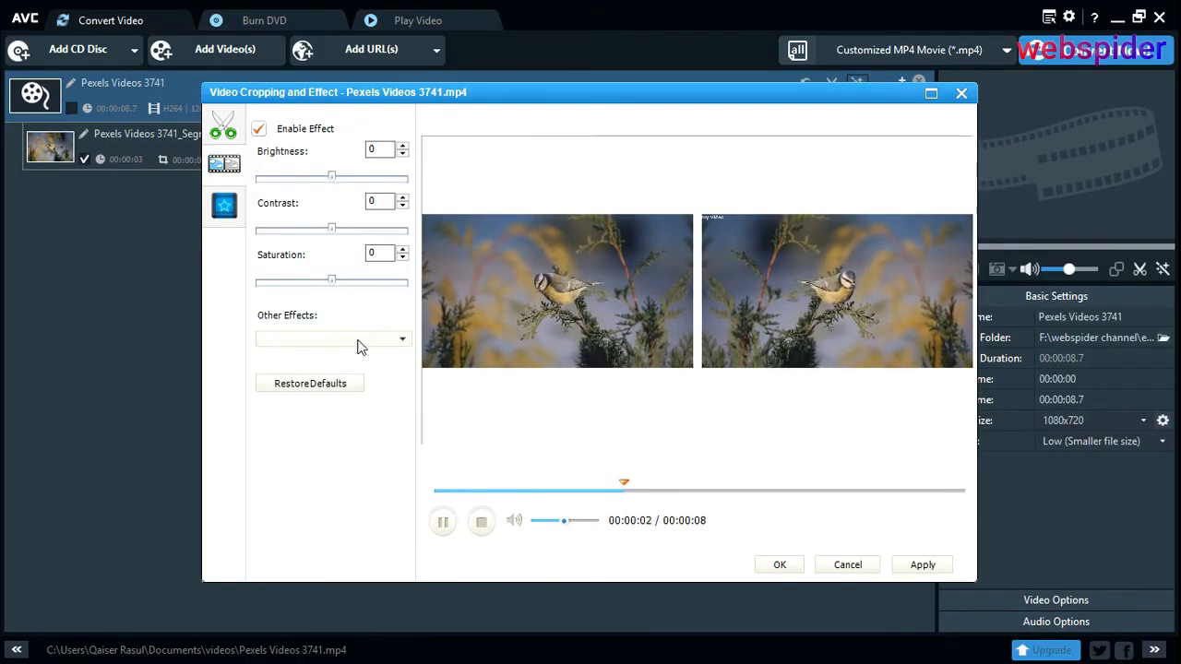
pyautogui.click(287, 543)
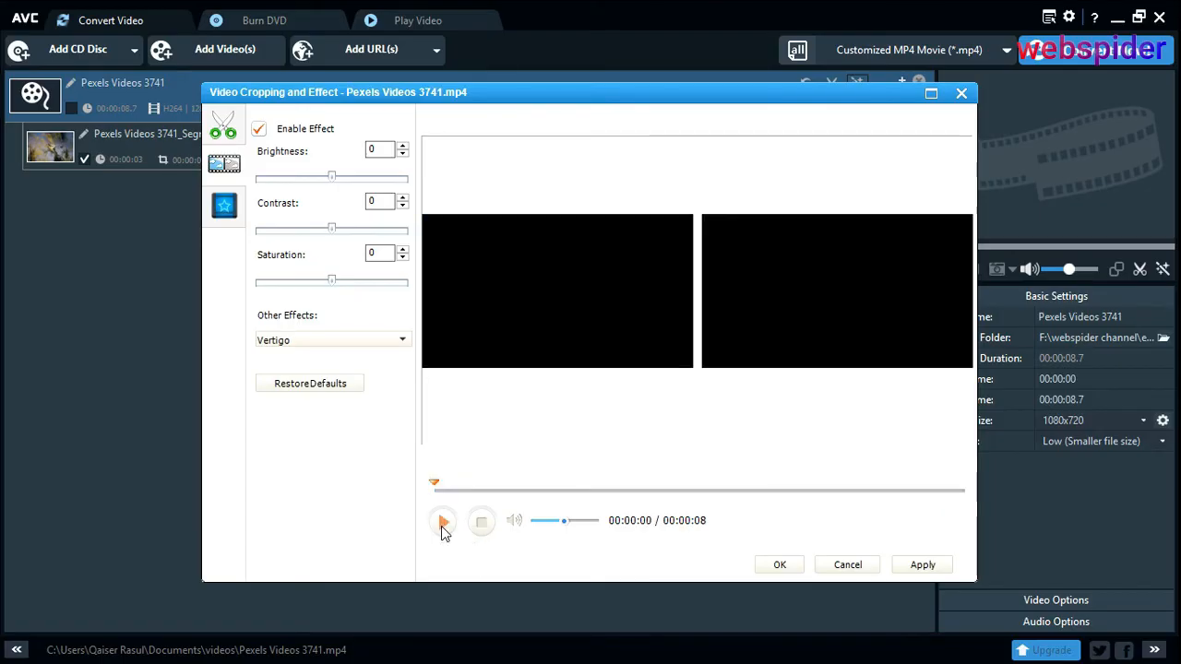
pyautogui.click(441, 523)
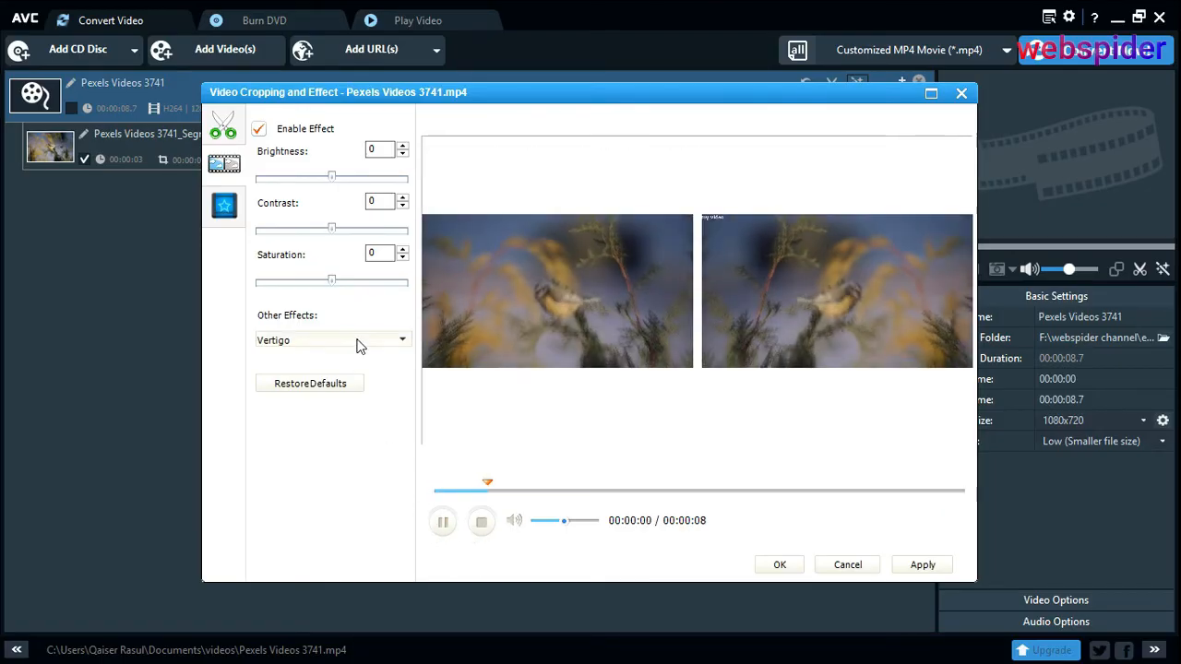
pyautogui.click(358, 341)
pyautogui.click(342, 356)
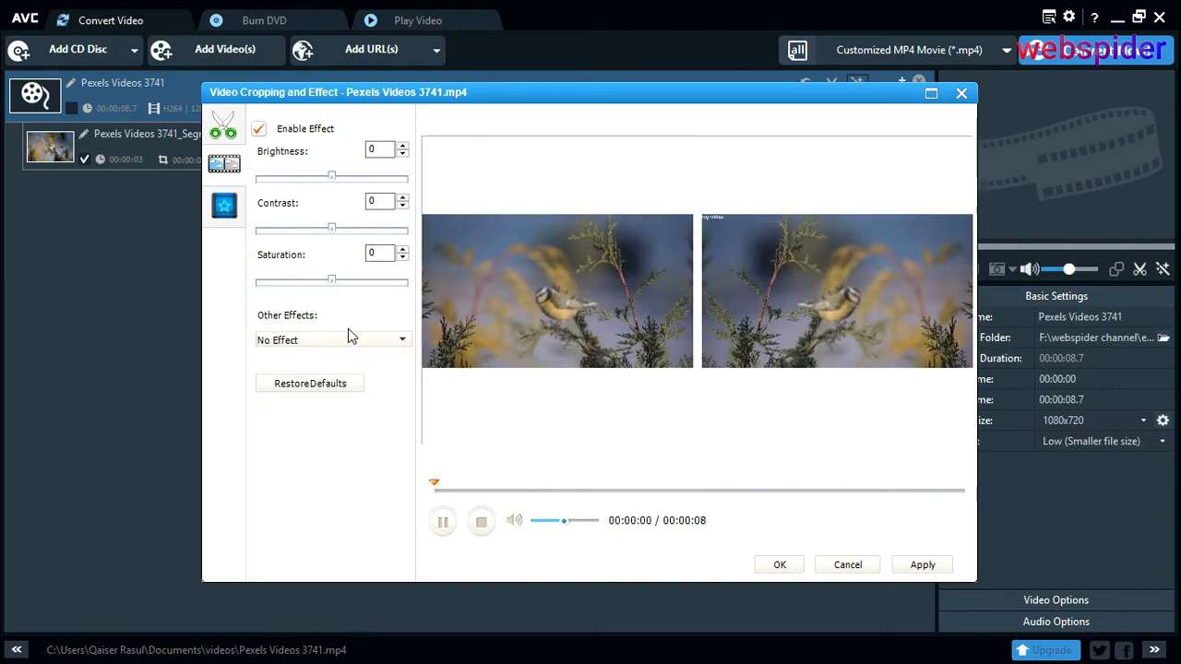
pyautogui.click(444, 521)
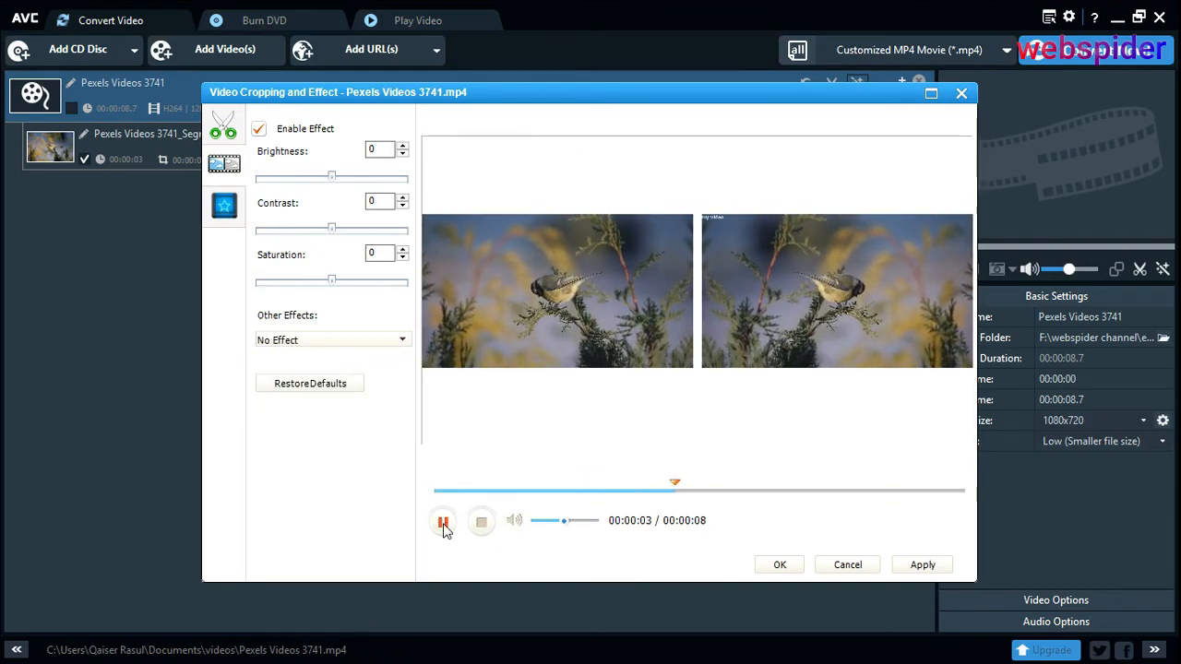
# - Replace the watermark text with 'hamara channel zindabad' and preview it on the clip
pyautogui.click(224, 205)
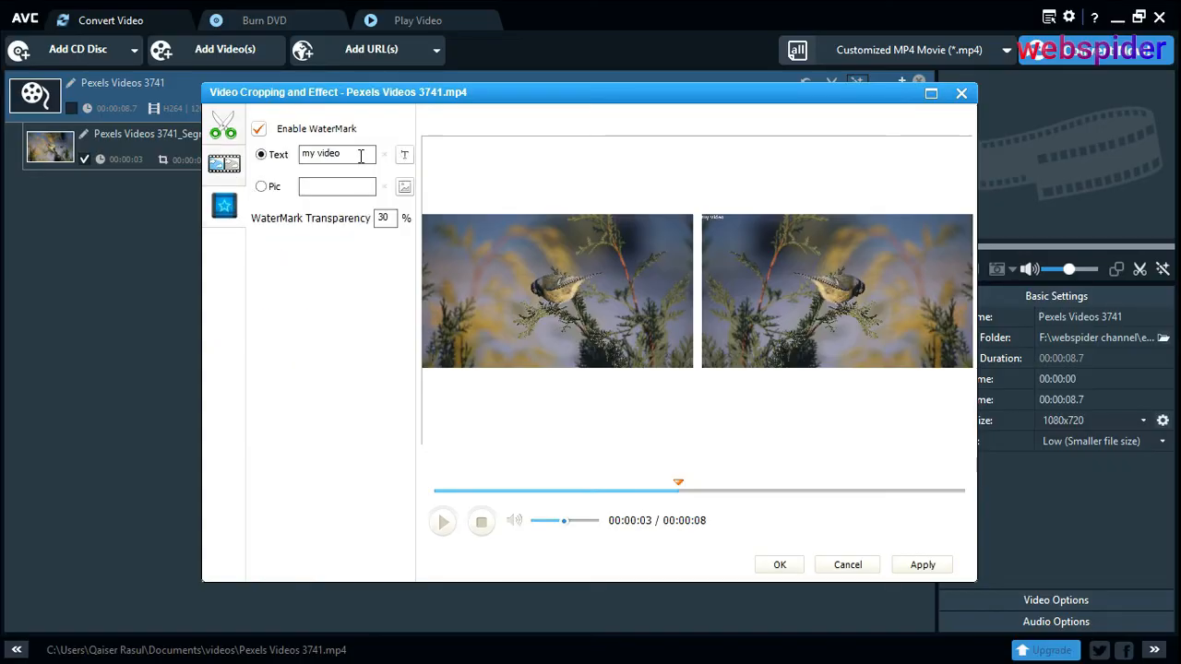
pyautogui.press('BackSpace')
pyautogui.write('amara ')
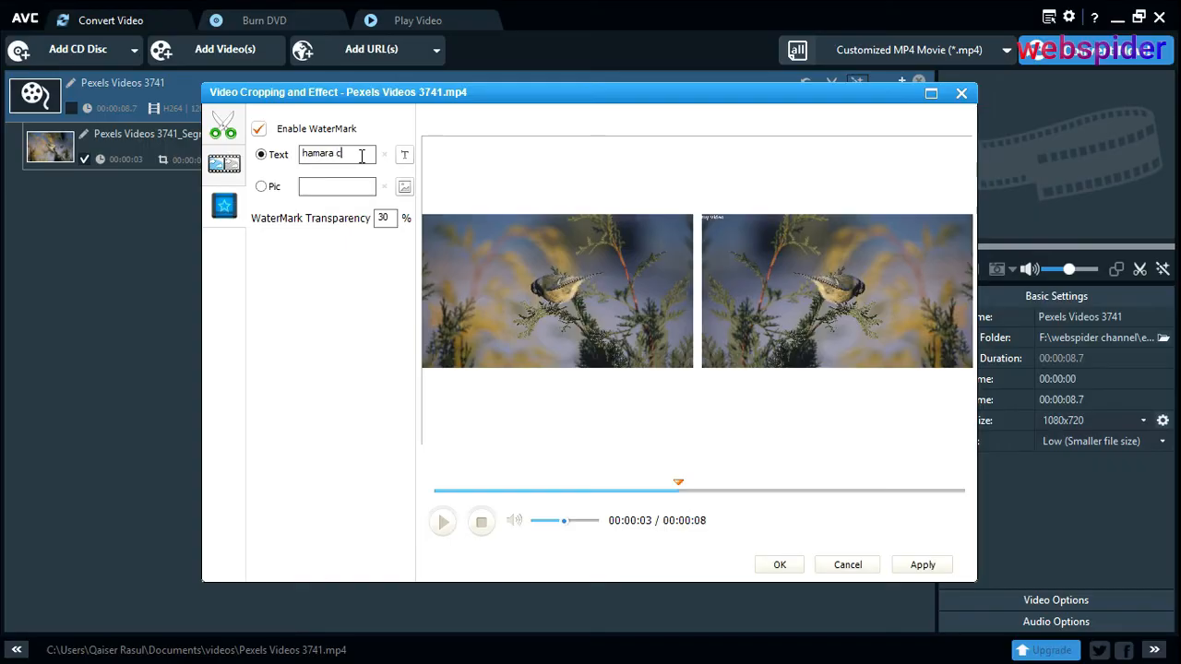
pyautogui.write('channel zindabad')
pyautogui.click(440, 523)
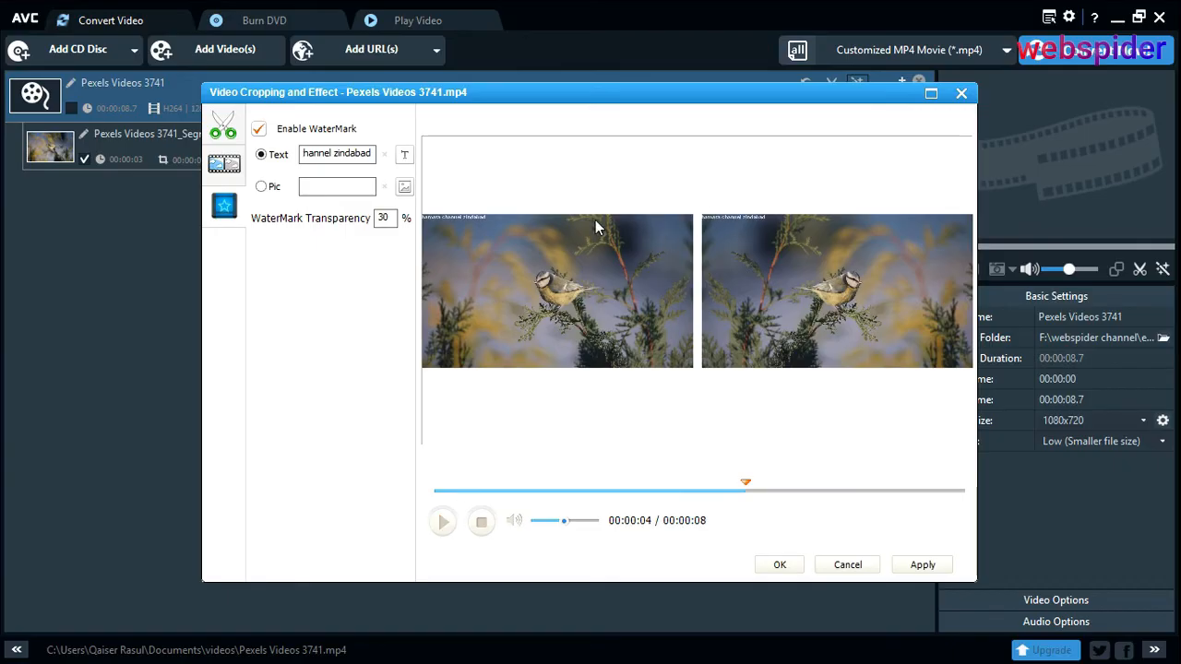
# - Set the watermark text font size to 72 and preview the result
pyautogui.click(404, 154)
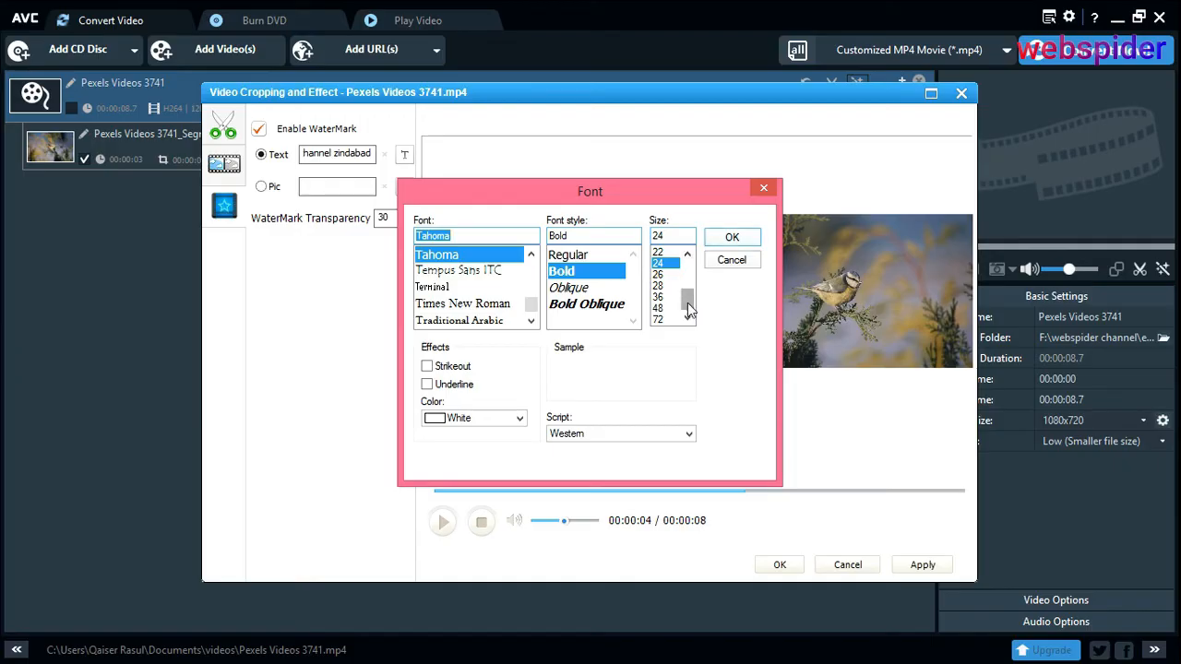
pyautogui.click(658, 319)
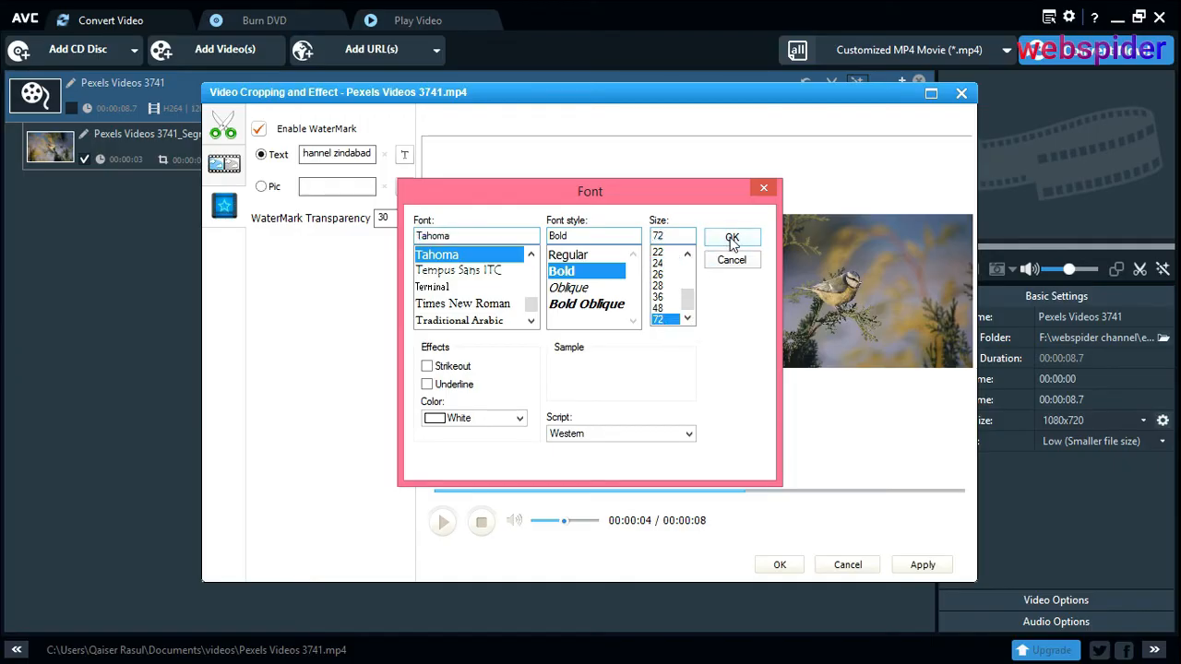
pyautogui.click(731, 238)
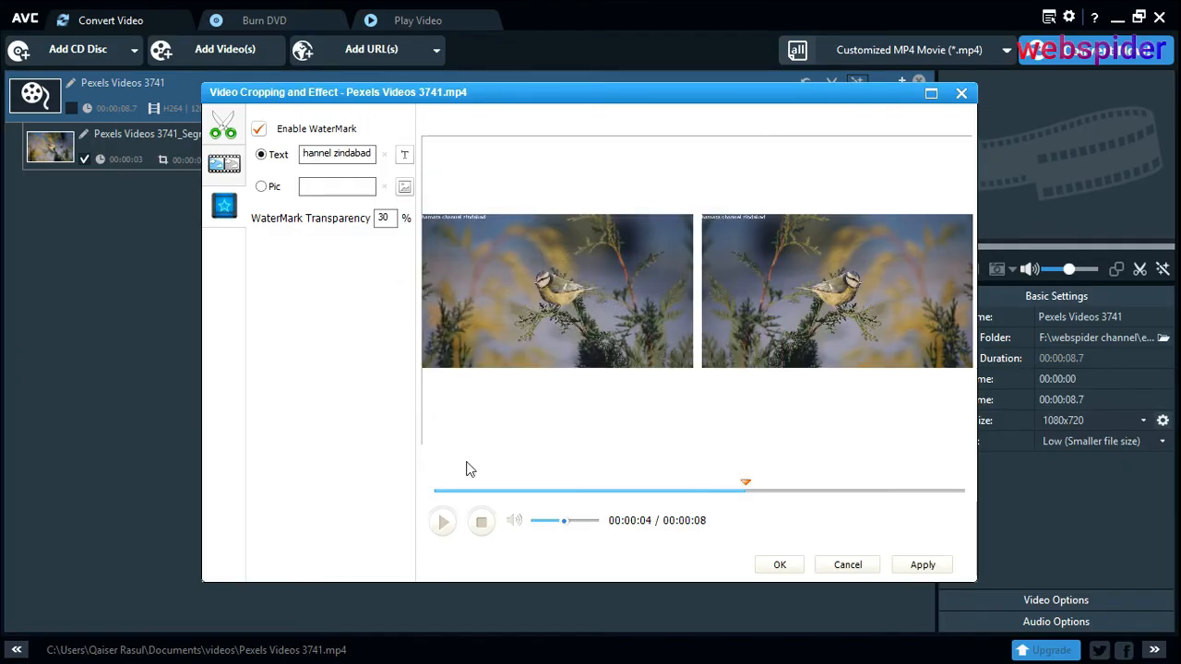
pyautogui.click(442, 524)
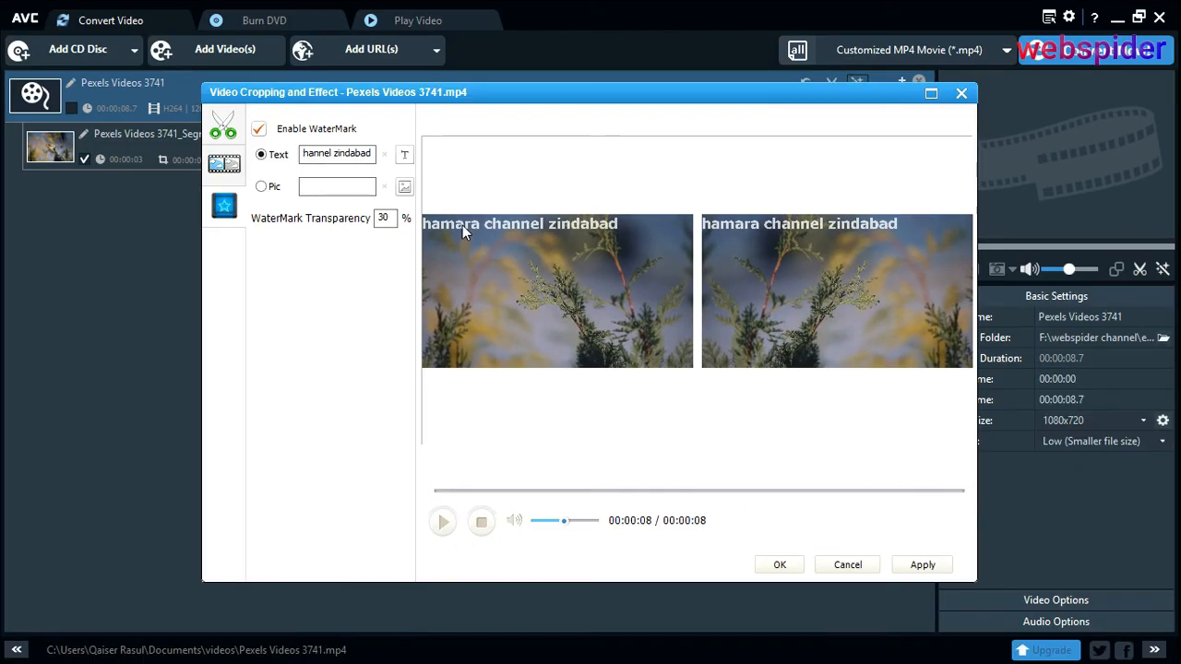
# - Set watermark transparency to 70, close the effects window and show the output format list
pyautogui.click(392, 218)
pyautogui.write('70')
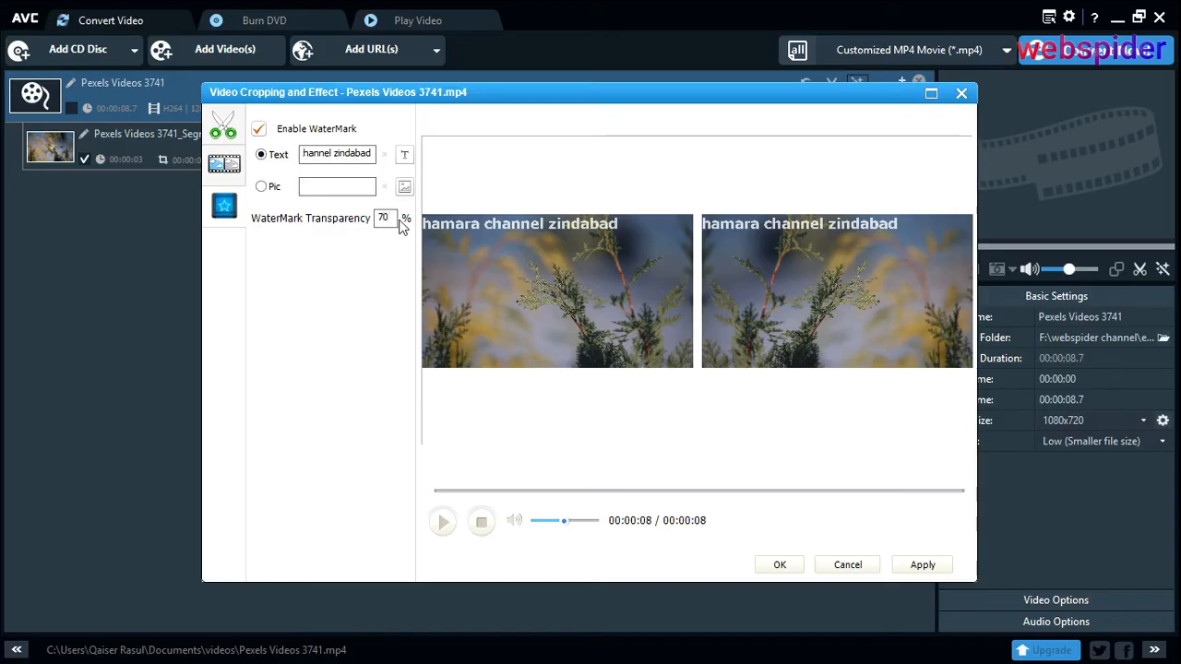
pyautogui.click(442, 522)
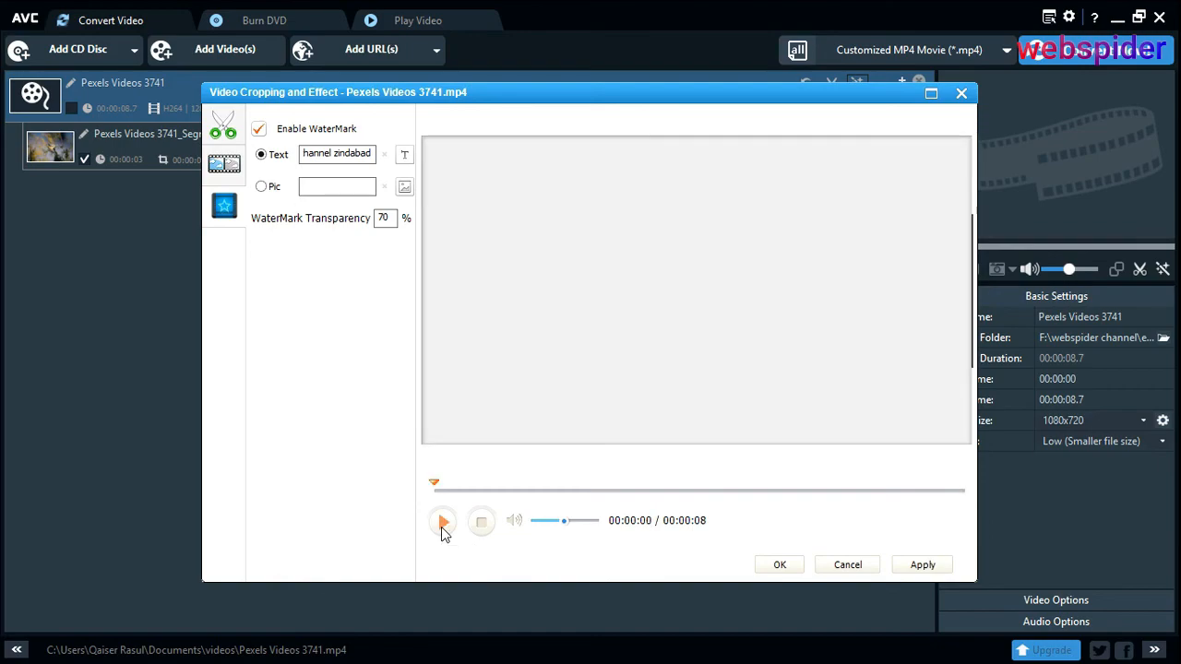
pyautogui.click(442, 522)
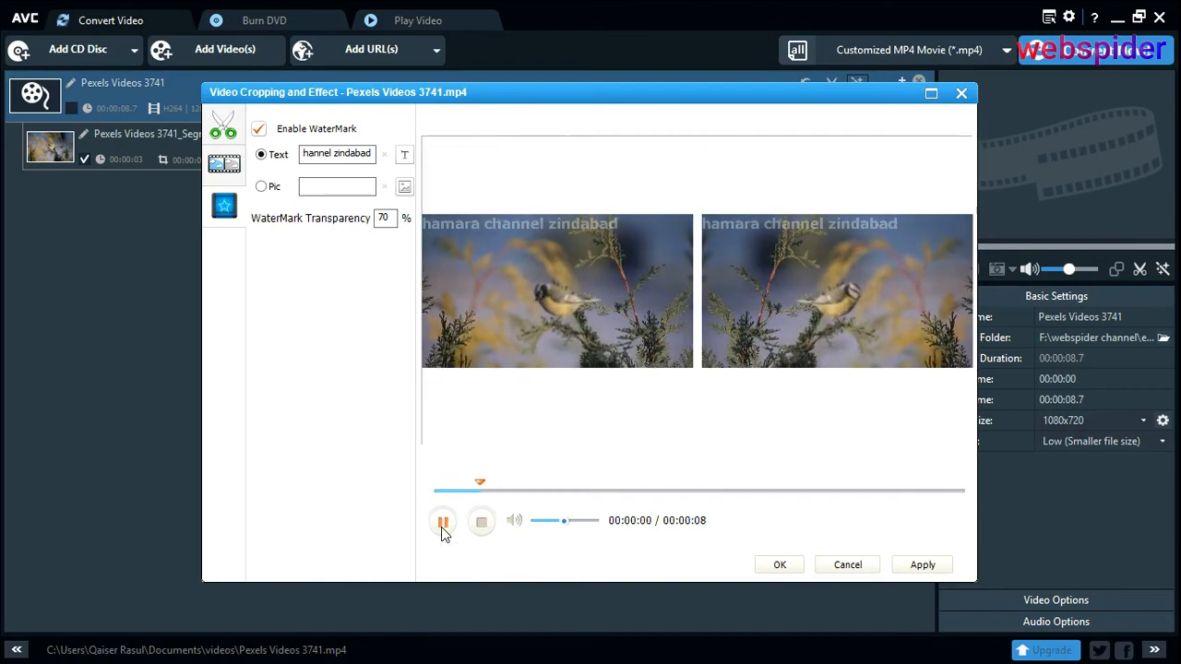
pyautogui.click(442, 523)
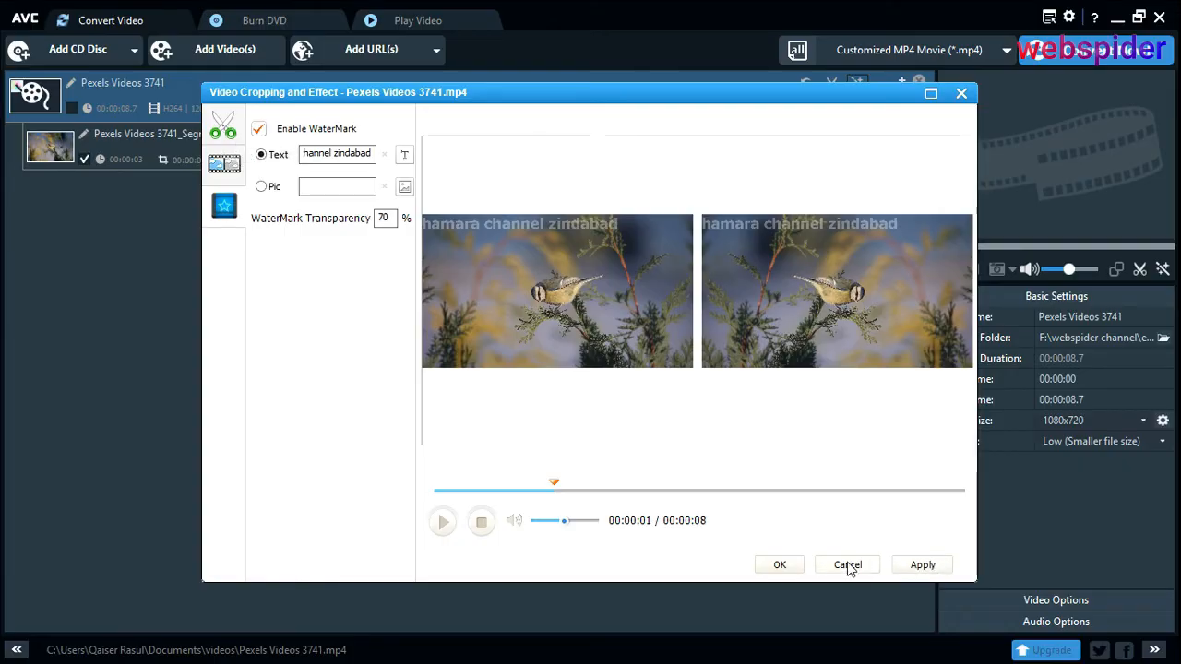
pyautogui.click(777, 567)
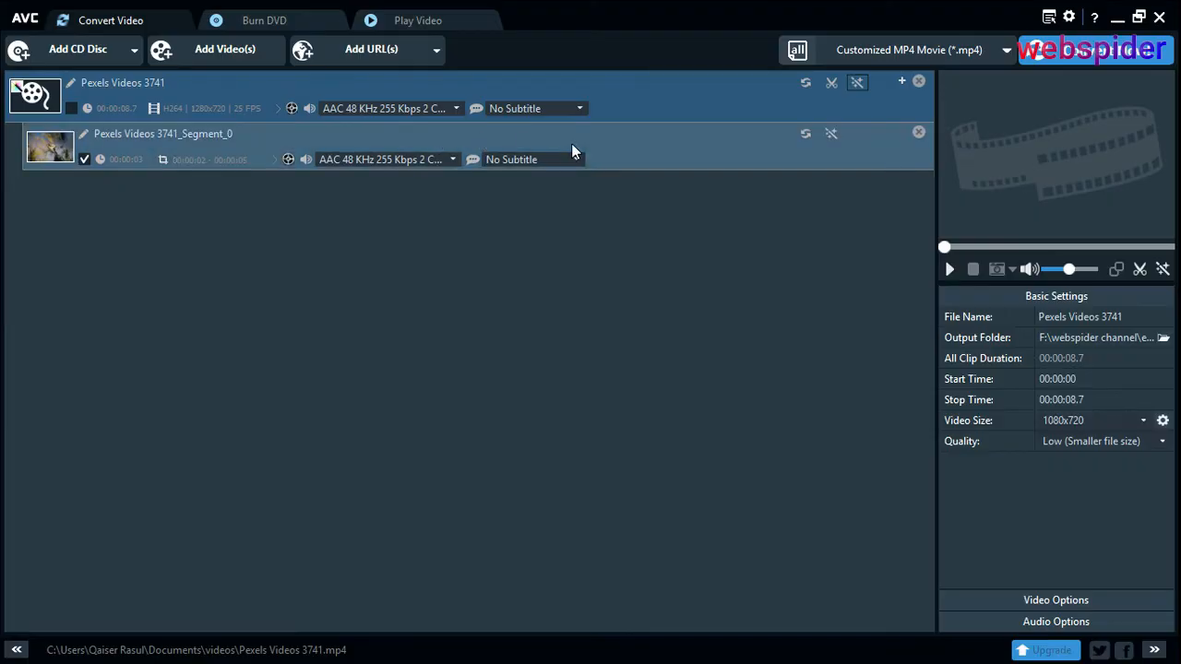
pyautogui.click(1007, 53)
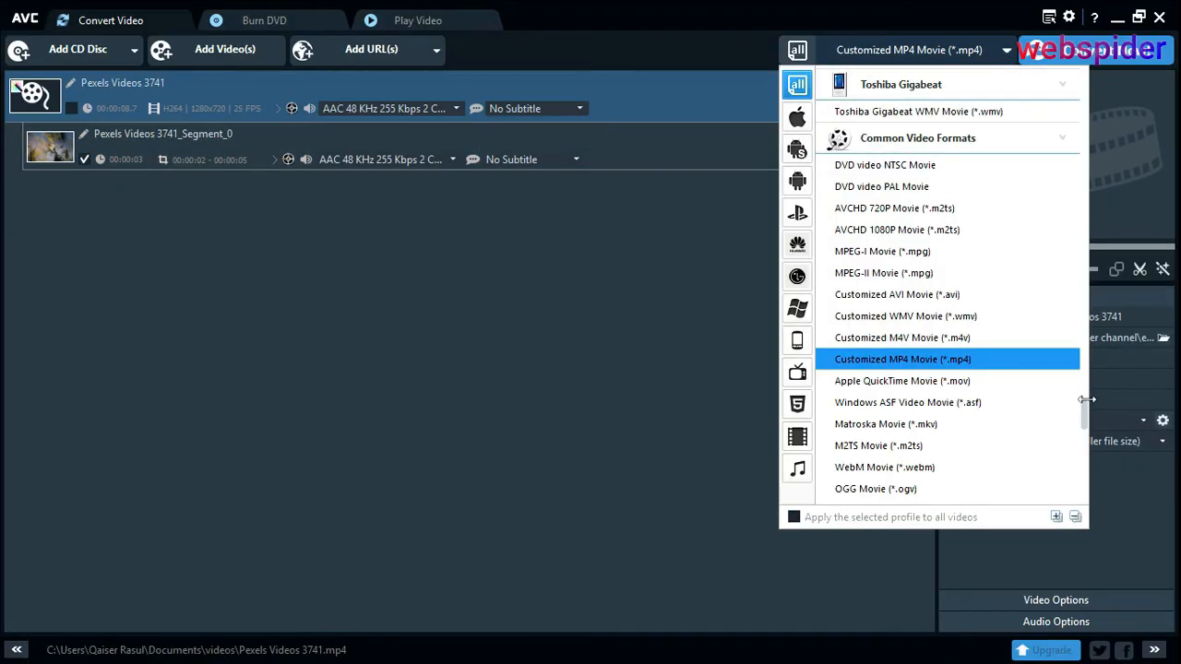
# - Browse the output formats and keep Customized MP4 Movie (*.mp4) as the profile
pyautogui.moveTo(1086, 415); pyautogui.dragTo(1092, 108)
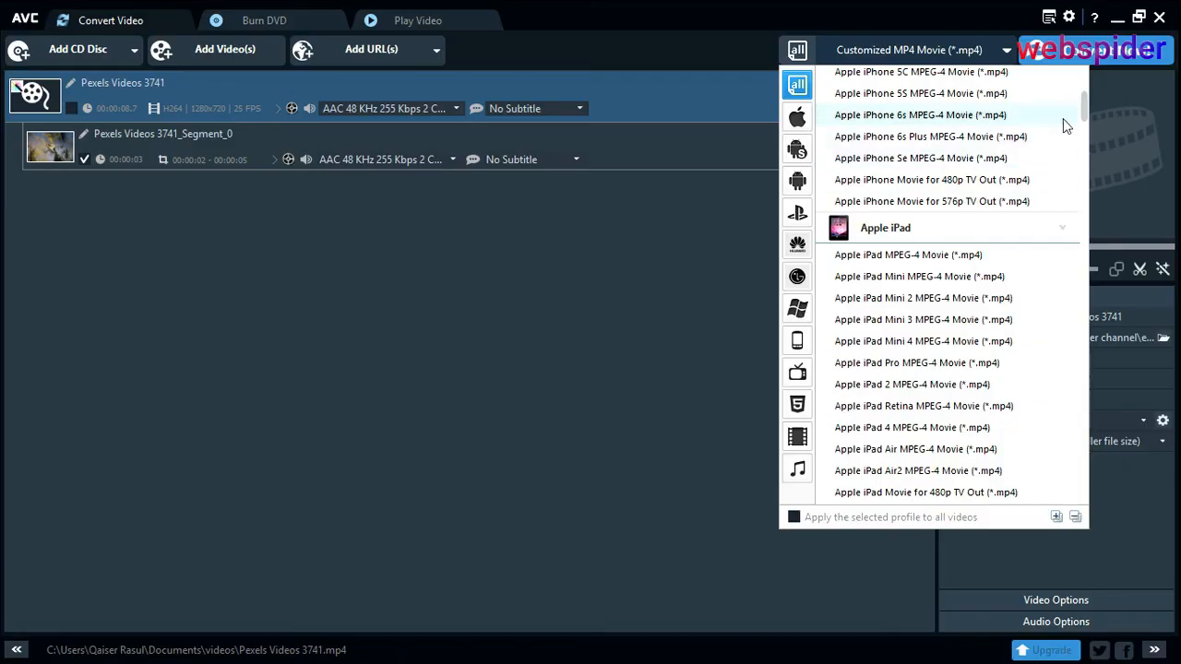
pyautogui.moveTo(1084, 111); pyautogui.dragTo(1035, 325)
pyautogui.scroll(-4, 1036, 332)
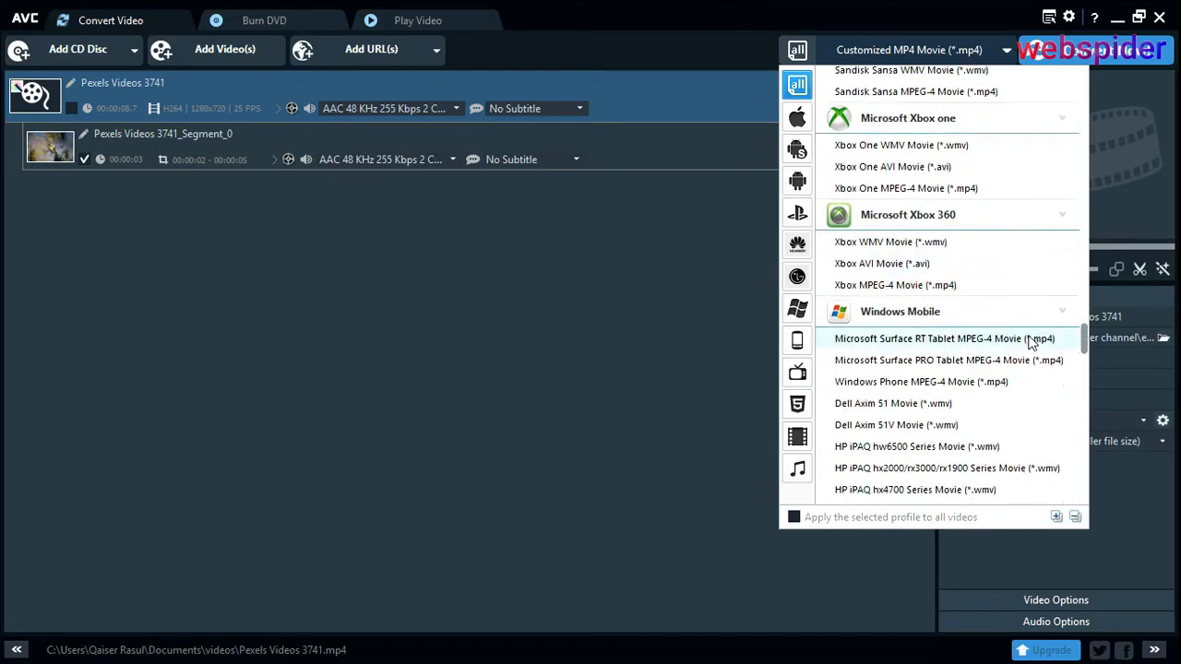
pyautogui.scroll(-6, 1031, 345)
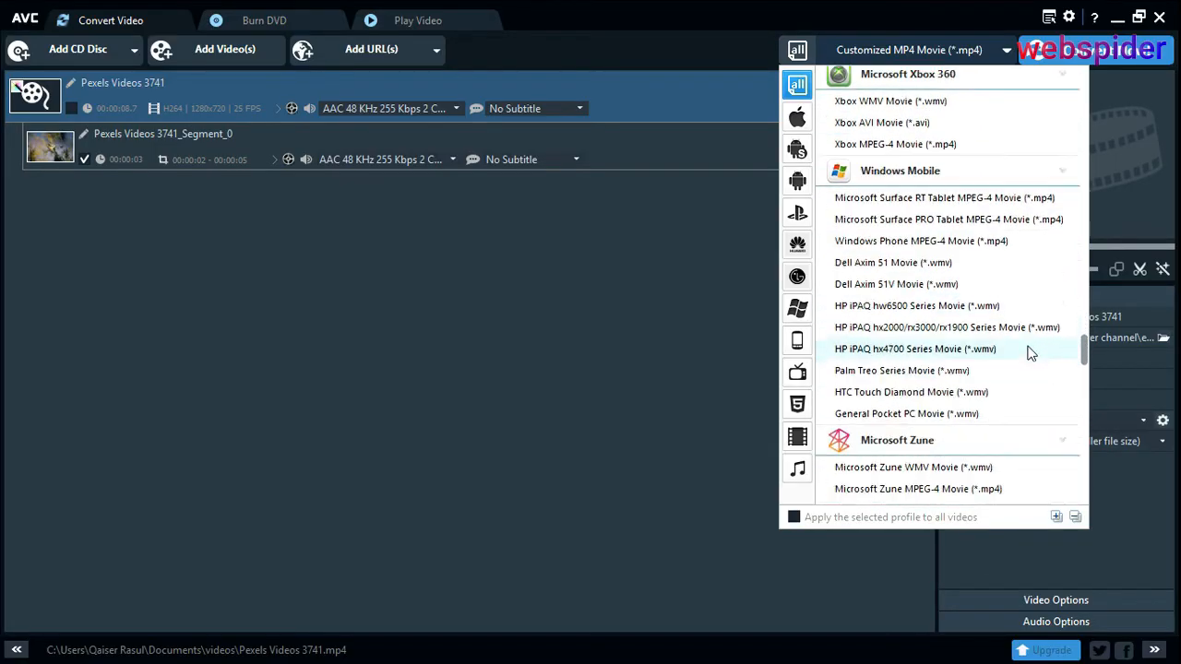
pyautogui.scroll(-5, 1034, 383)
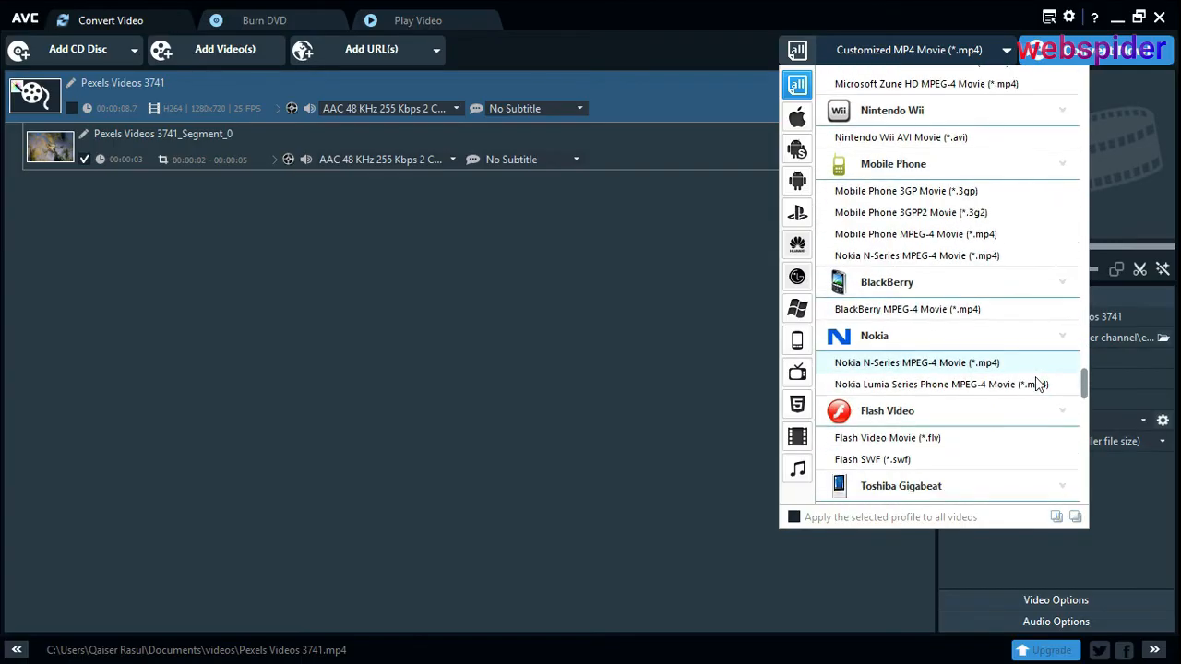
pyautogui.scroll(-4, 1036, 395)
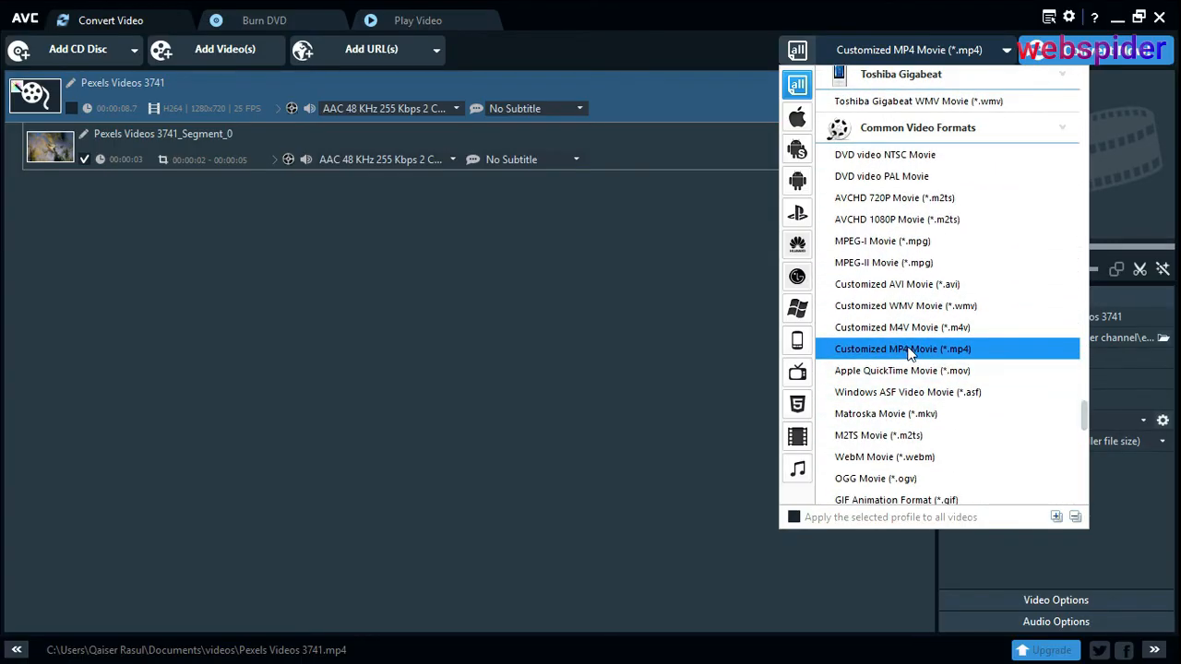
pyautogui.click(907, 349)
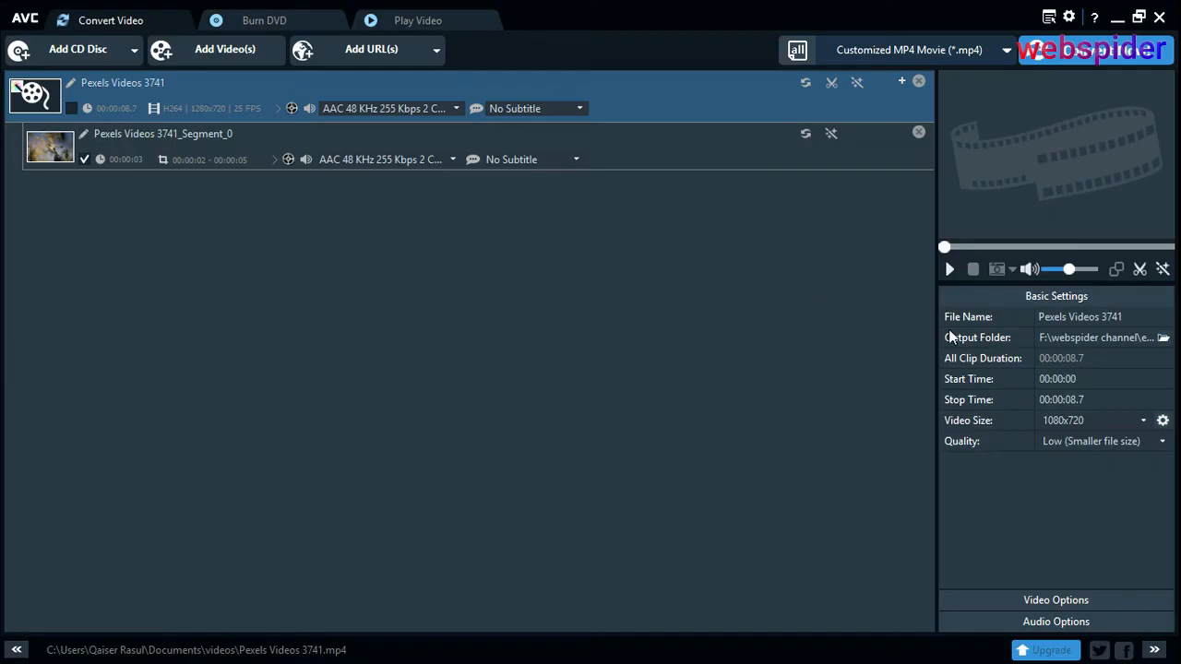
# - Set Video Size to Original and Quality to High (Larger file size), then browse for an output folder
pyautogui.click(1162, 421)
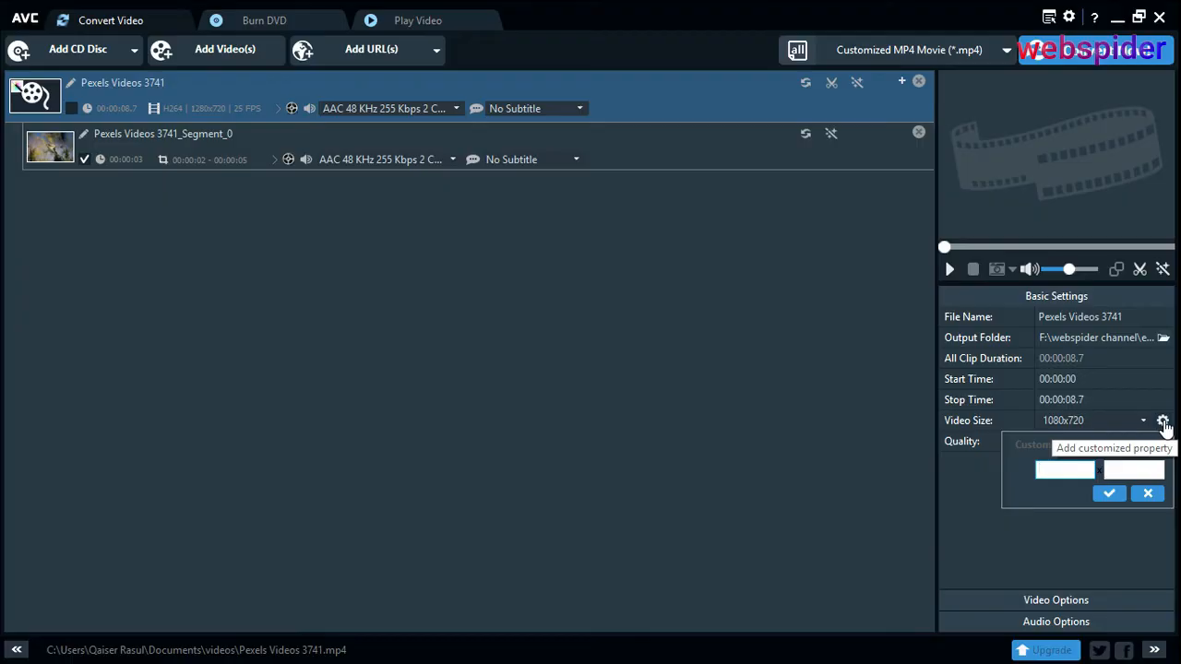
pyautogui.click(1164, 422)
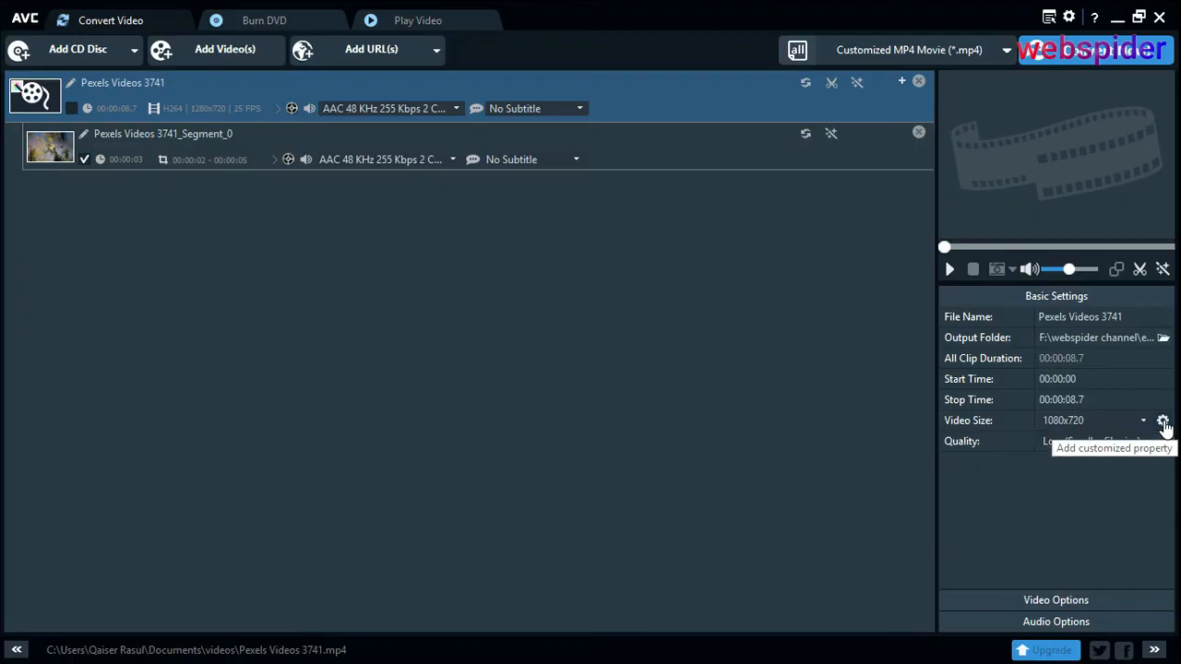
pyautogui.click(1057, 421)
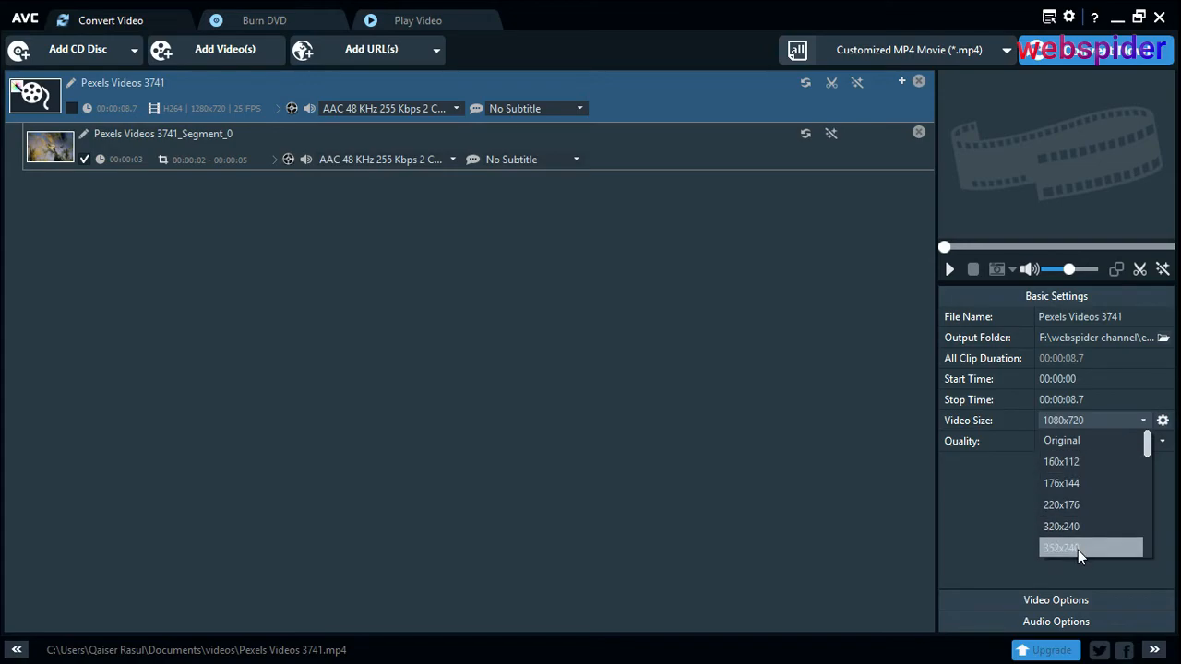
pyautogui.click(1057, 442)
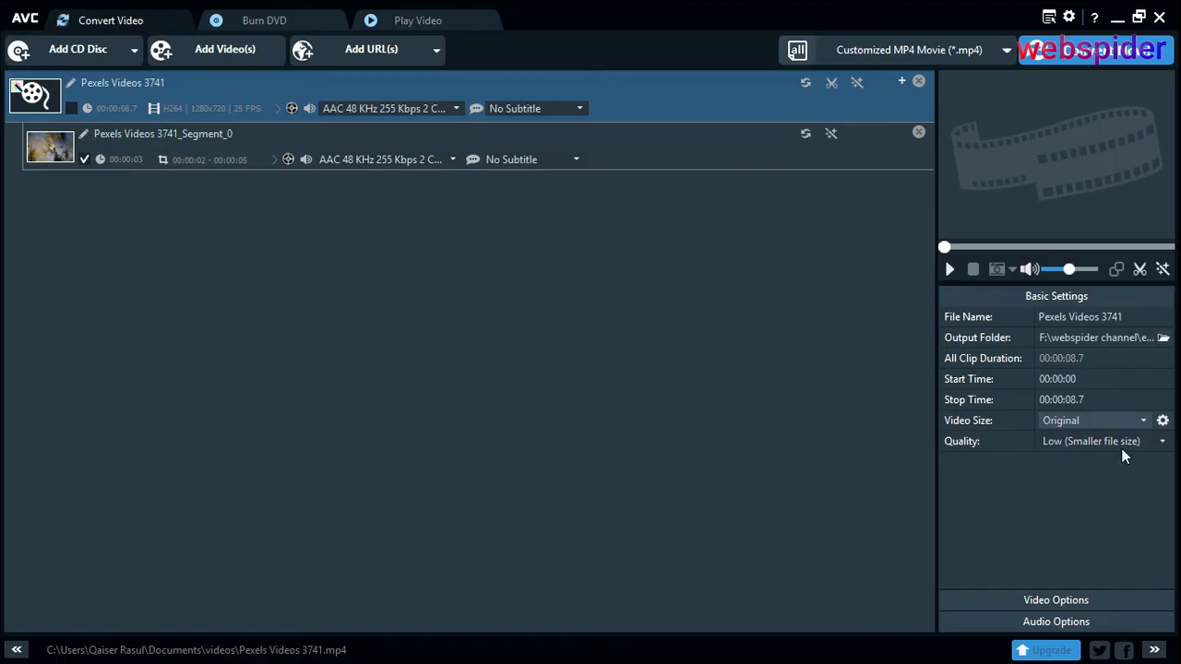
pyautogui.click(1102, 445)
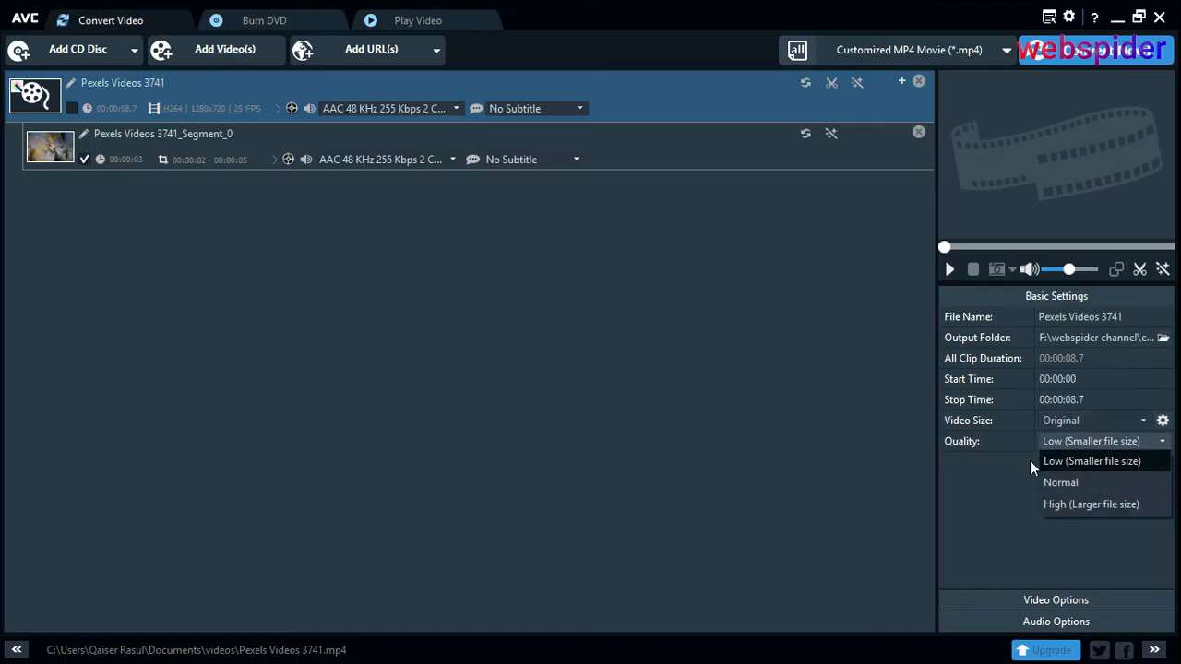
pyautogui.click(1073, 506)
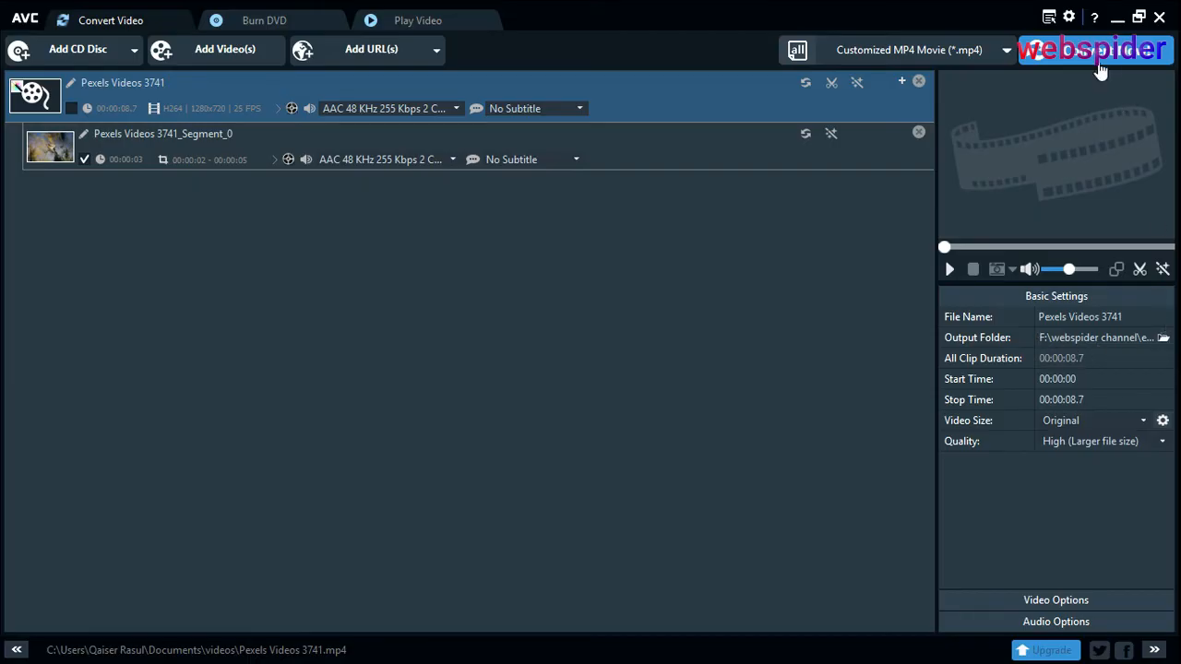
pyautogui.click(1163, 338)
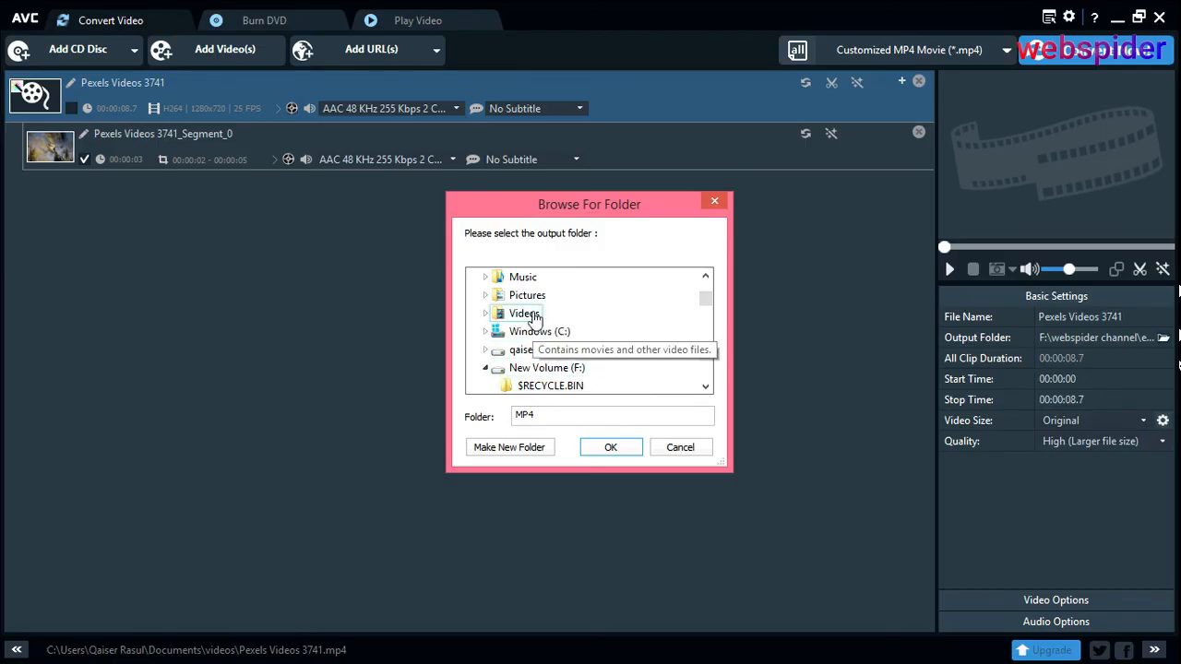
# - Choose Documents > videos as the output folder and convert the clip
pyautogui.scroll(-5, 707, 293)
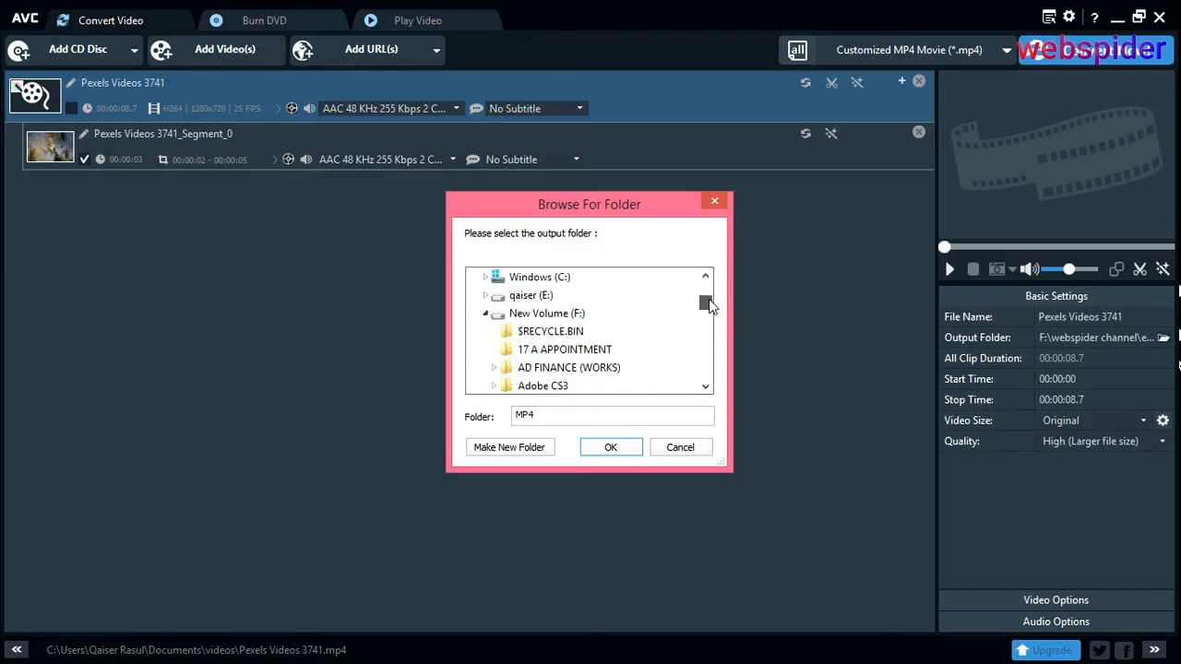
pyautogui.scroll(15, 710, 291)
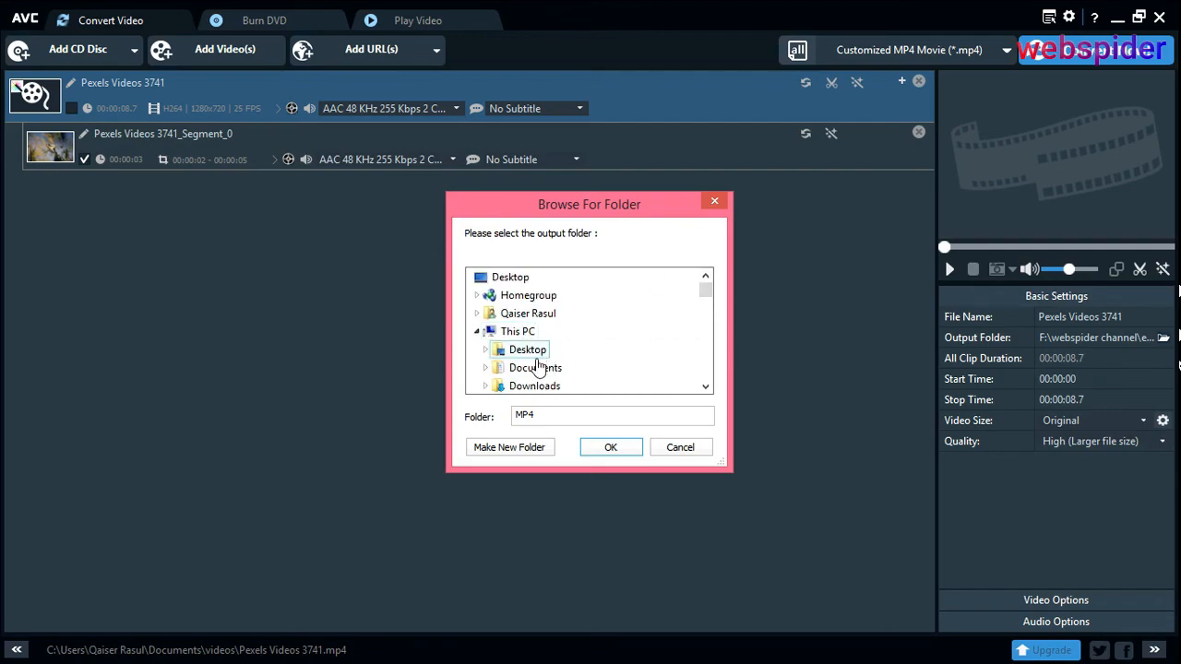
pyautogui.doubleClick(536, 368)
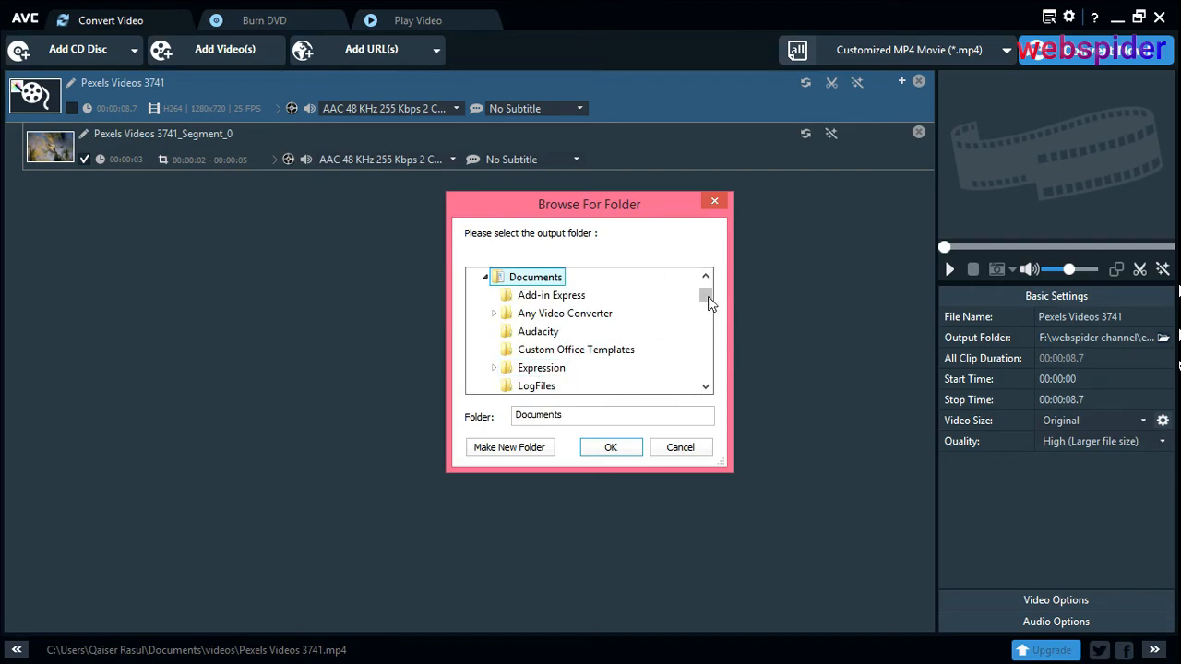
pyautogui.scroll(-2, 707, 300)
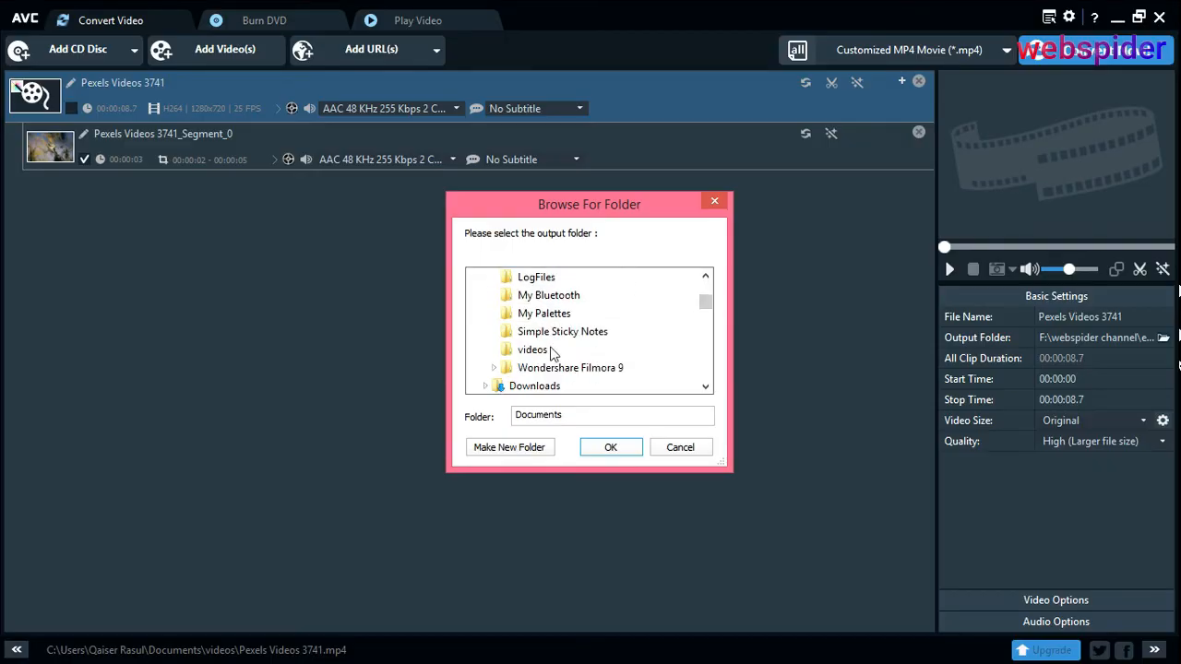
pyautogui.click(532, 351)
pyautogui.click(608, 452)
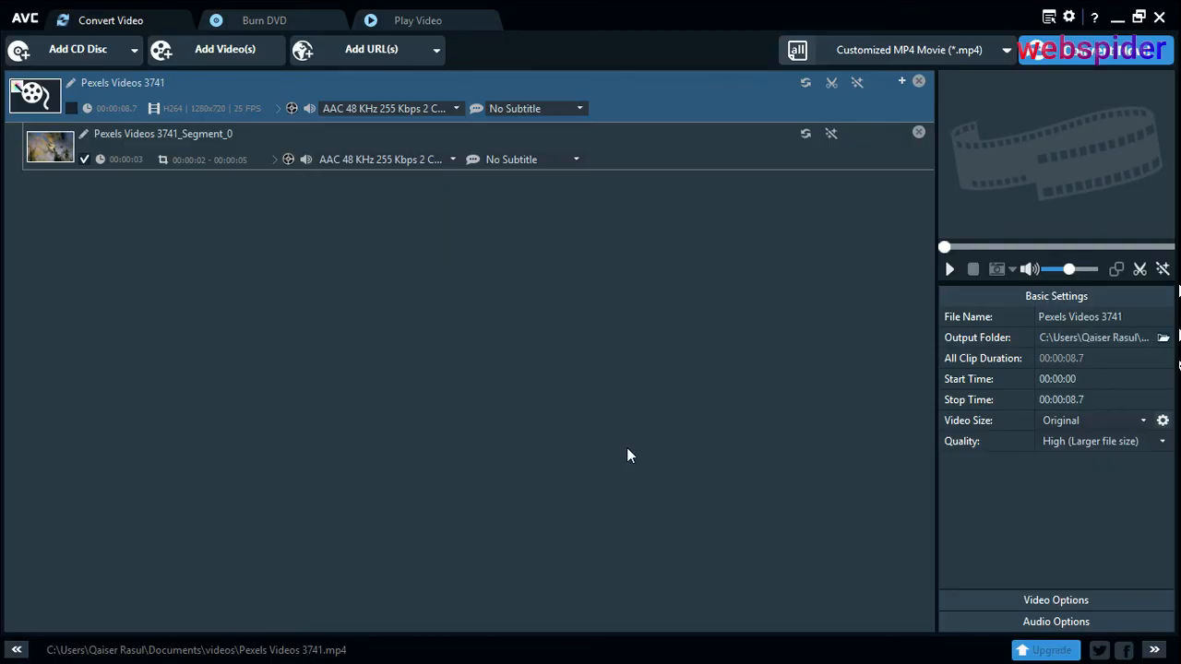
pyautogui.click(1118, 57)
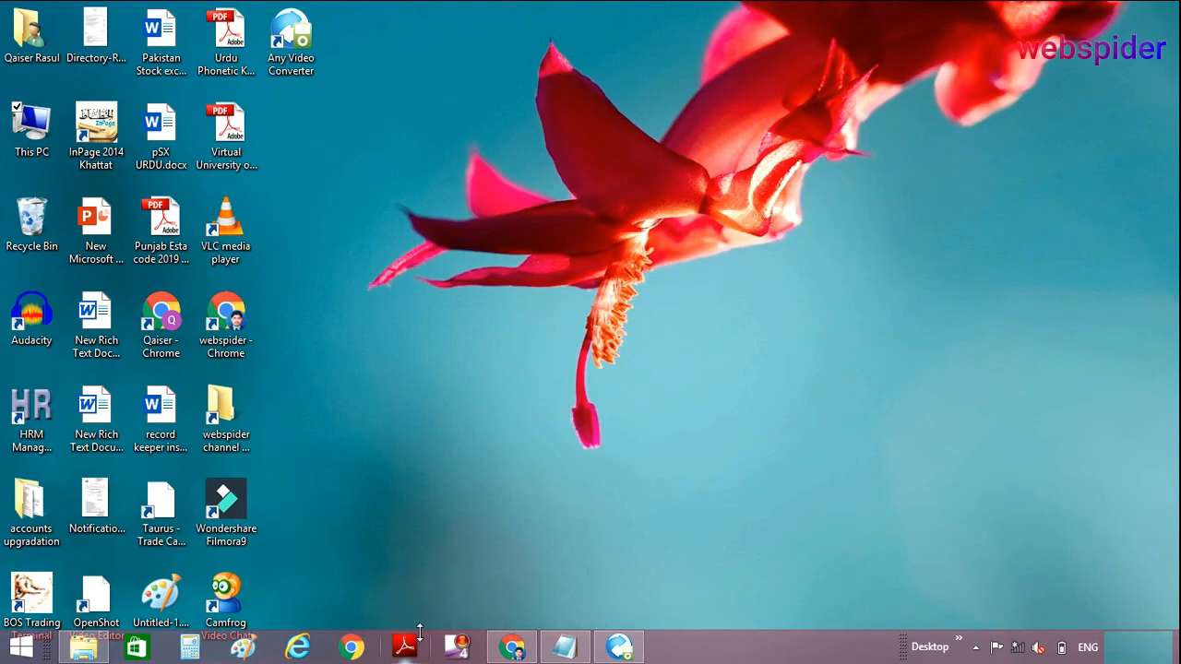
# - Play the converted Pexels Videos 3741_x264.mp4 in Windows Media Player, then close the player
pyautogui.click(83, 649)
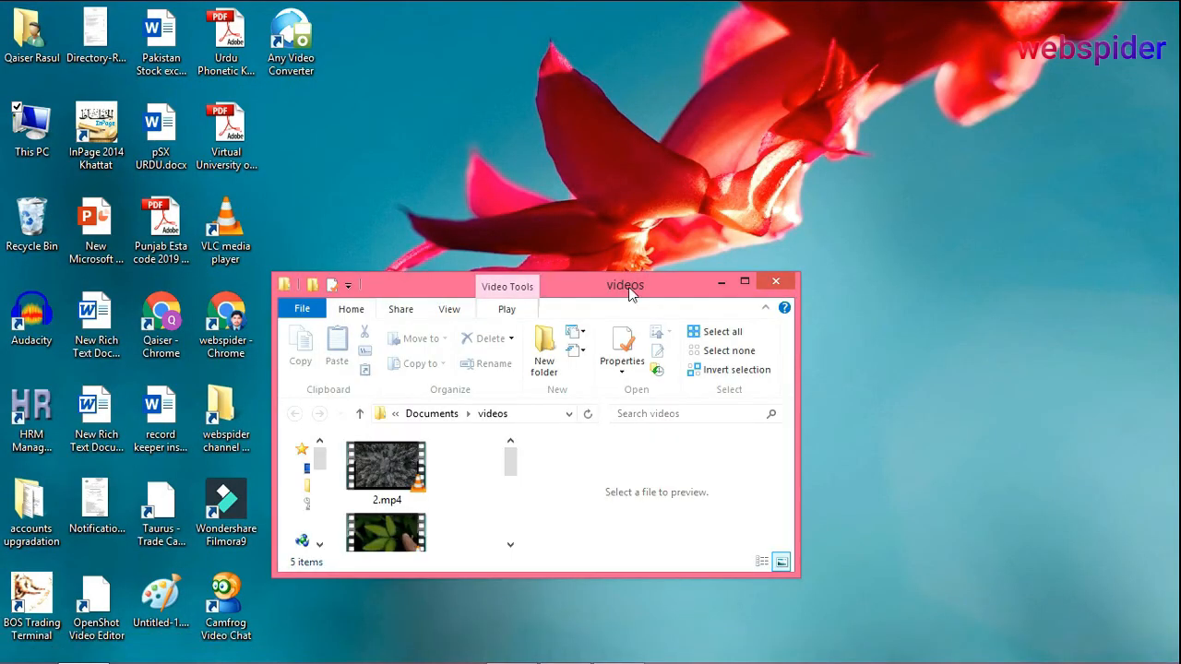
pyautogui.click(745, 280)
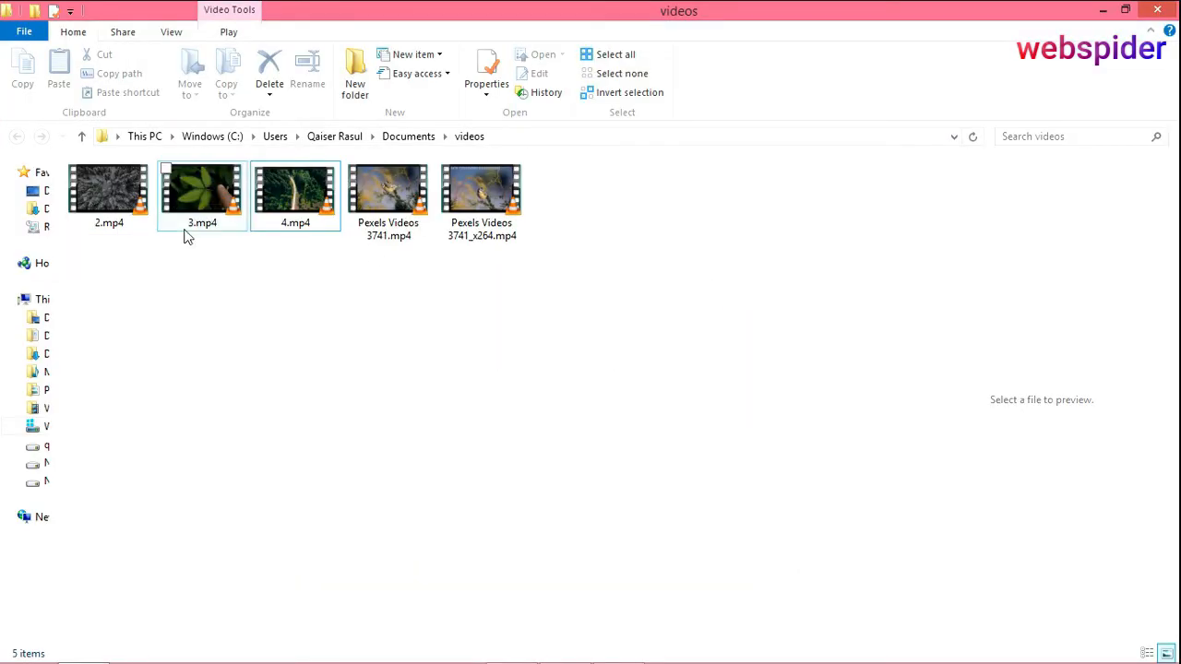
pyautogui.click(477, 214)
pyautogui.rightClick(478, 215)
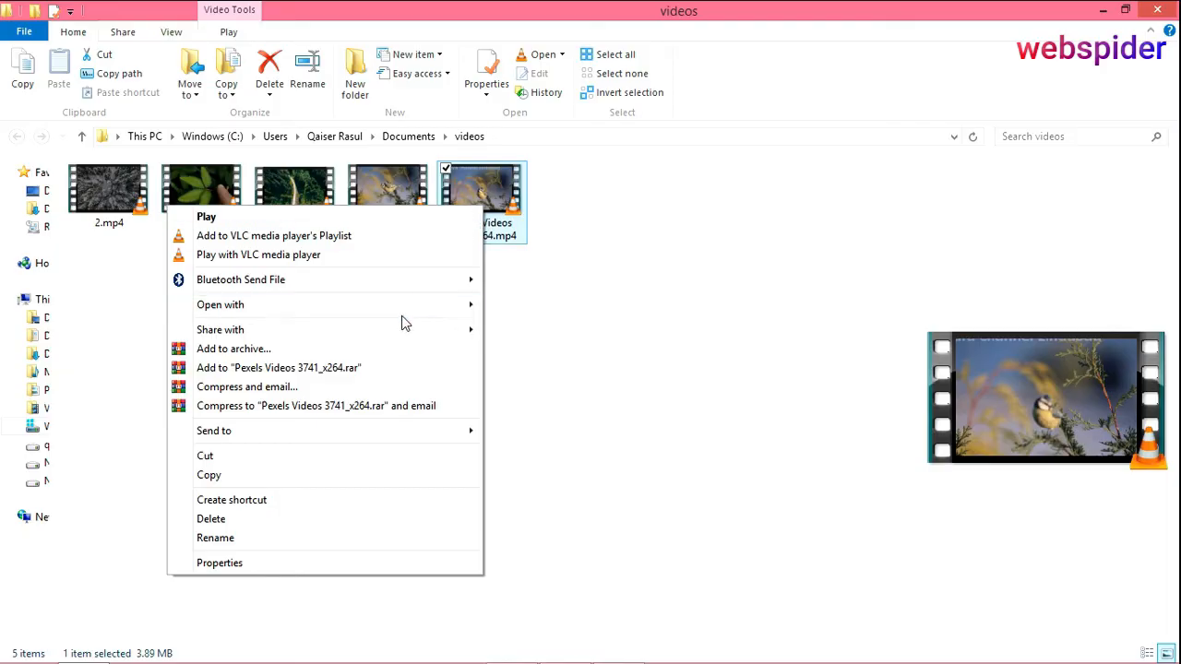
pyautogui.moveTo(430, 308)
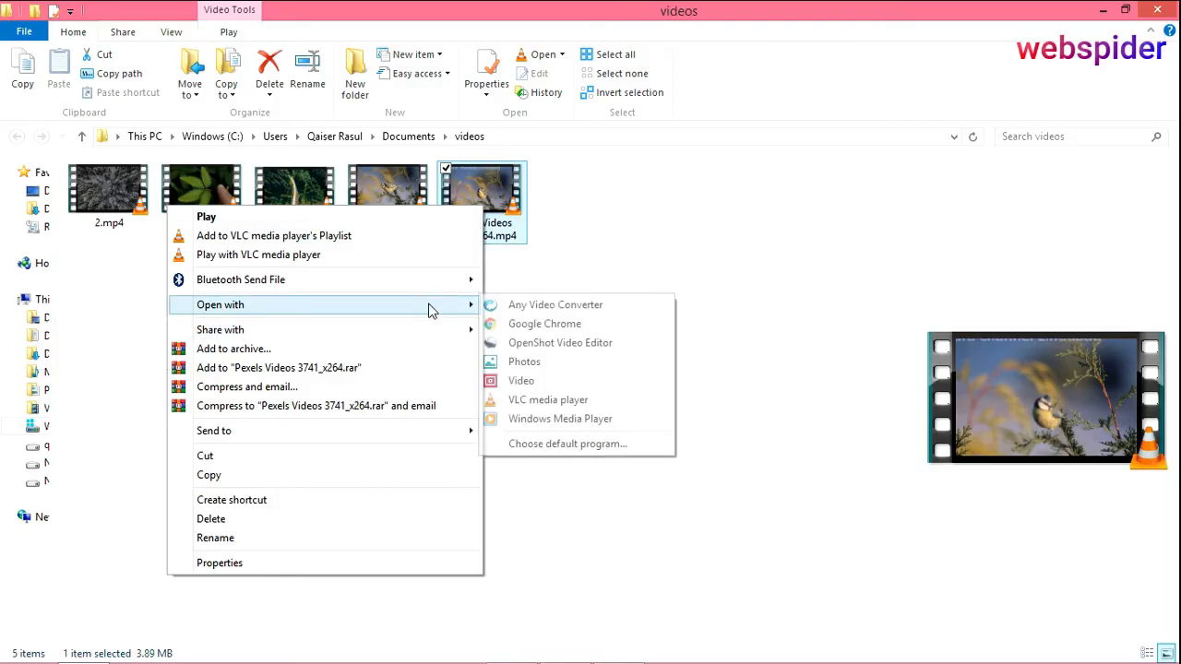
pyautogui.click(540, 420)
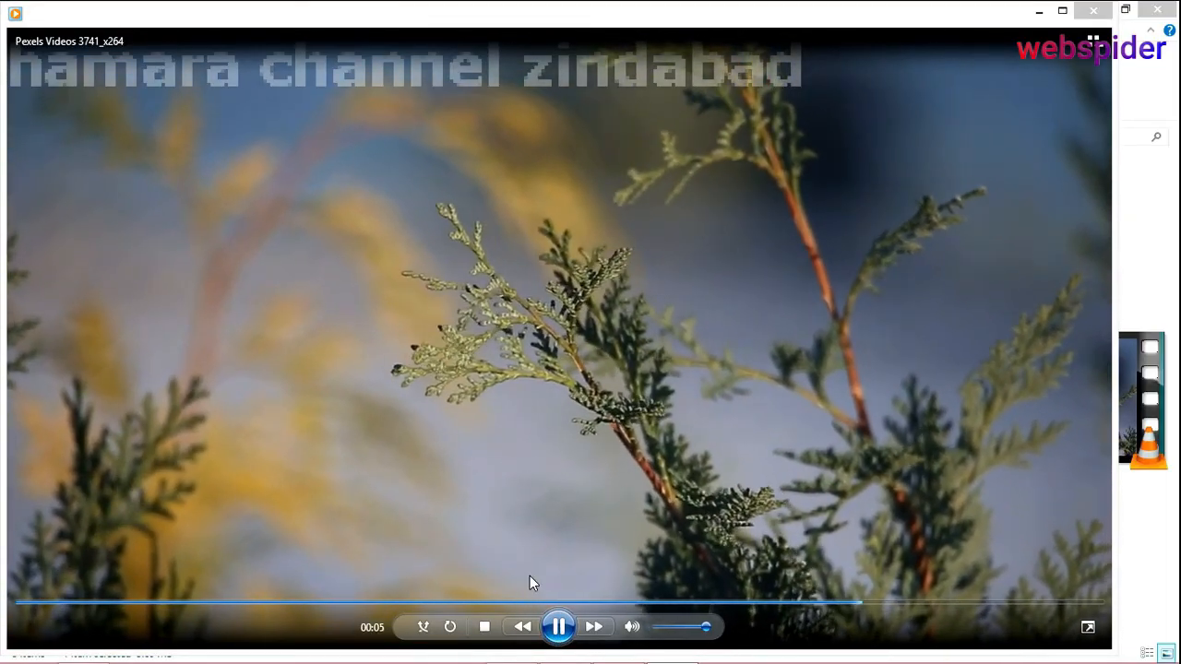
pyautogui.click(559, 629)
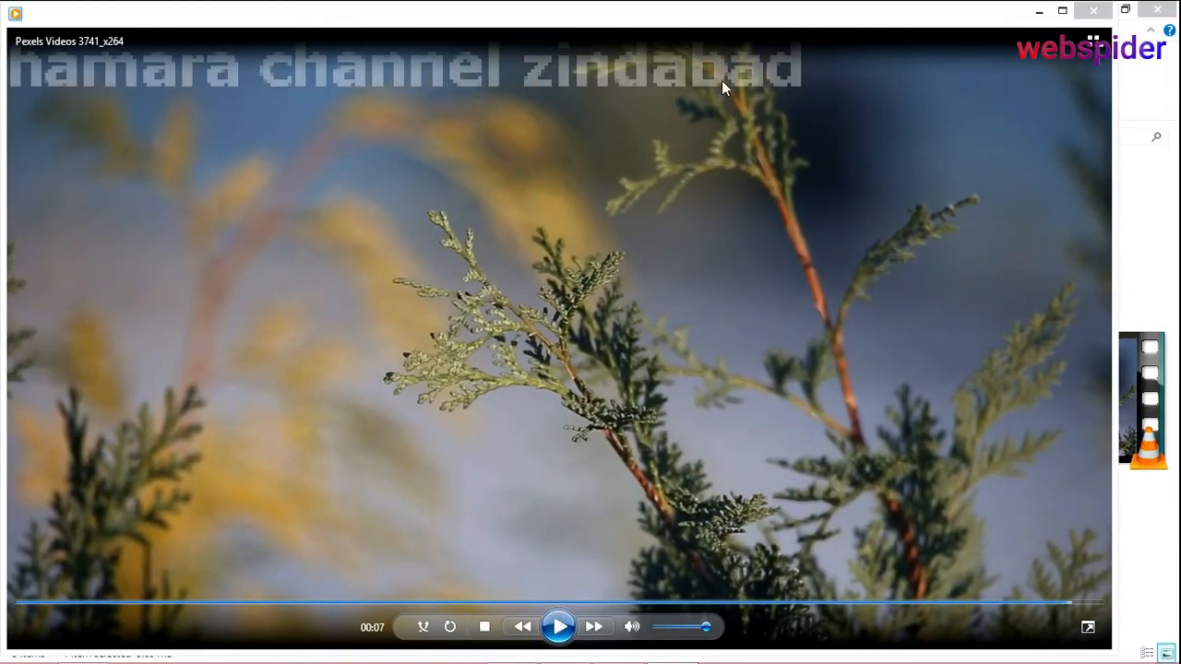
pyautogui.click(1092, 12)
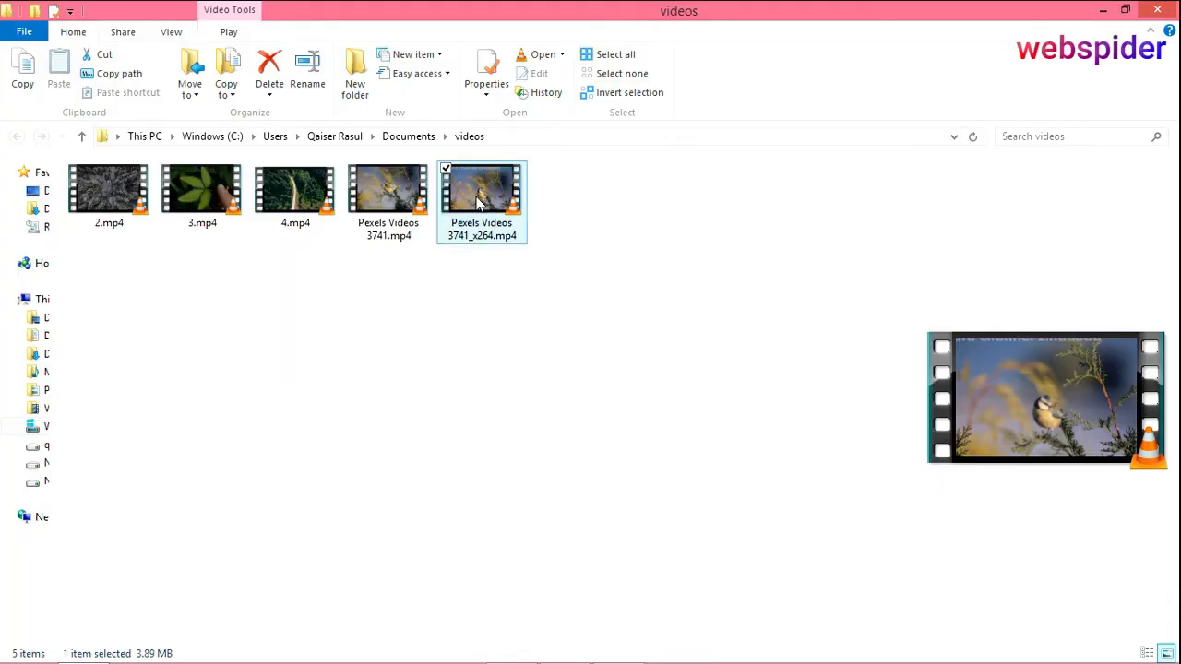
# - Check the converted file's properties, then minimize the videos folder window
pyautogui.rightClick(479, 202)
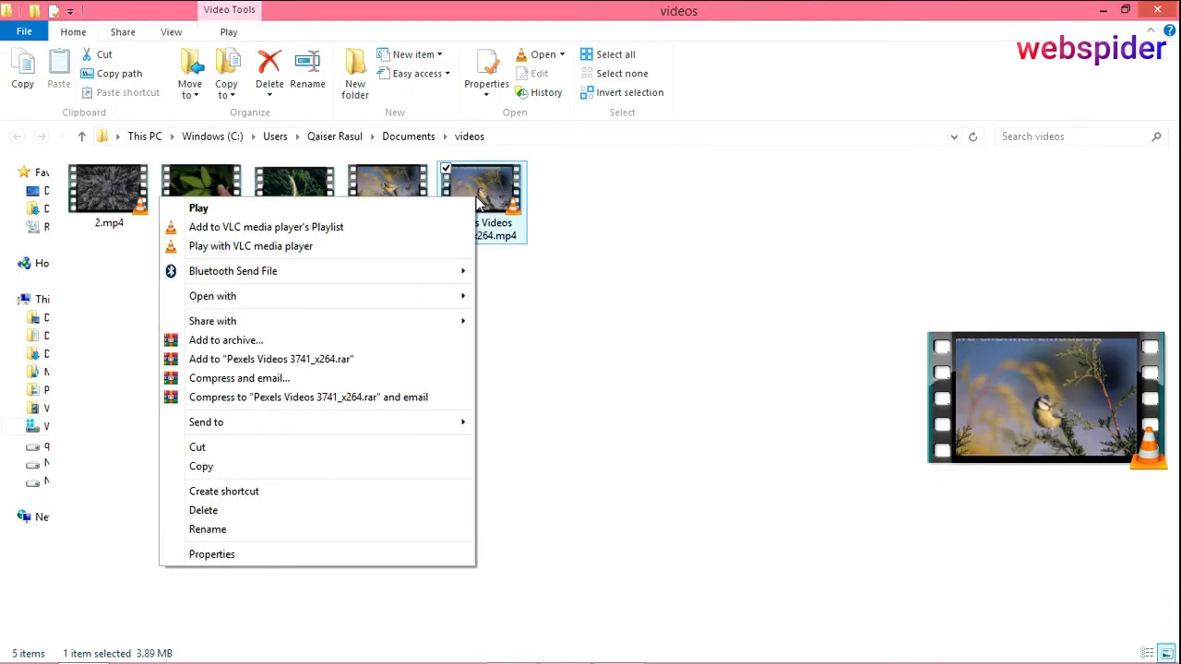
pyautogui.click(406, 555)
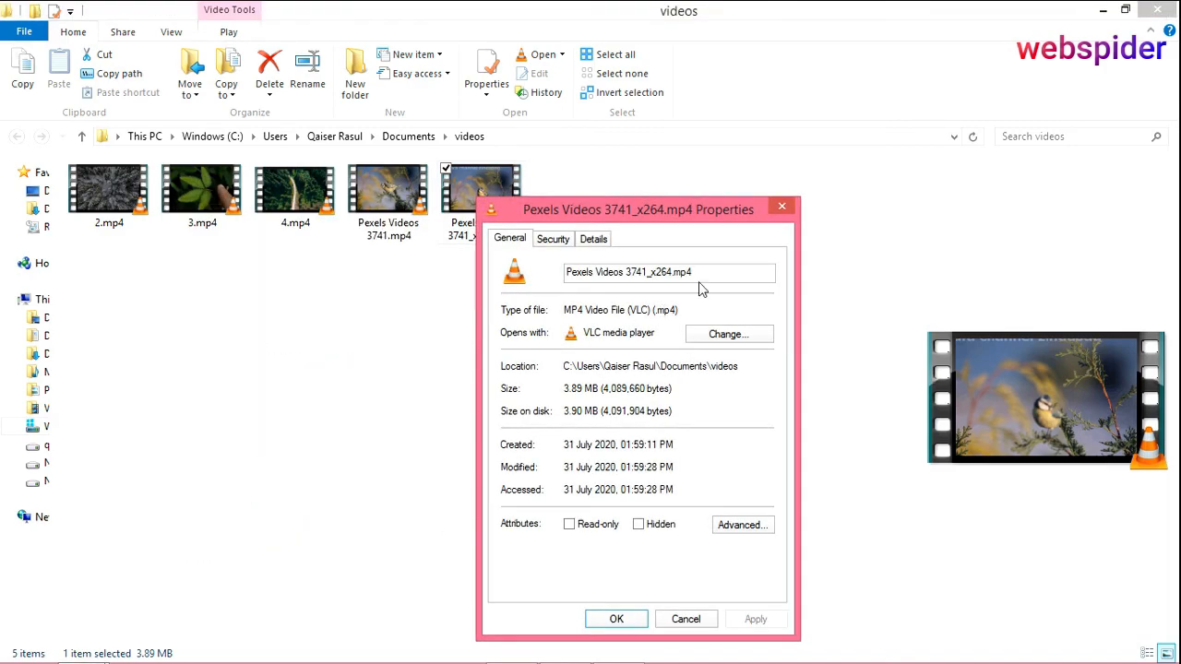
pyautogui.click(782, 208)
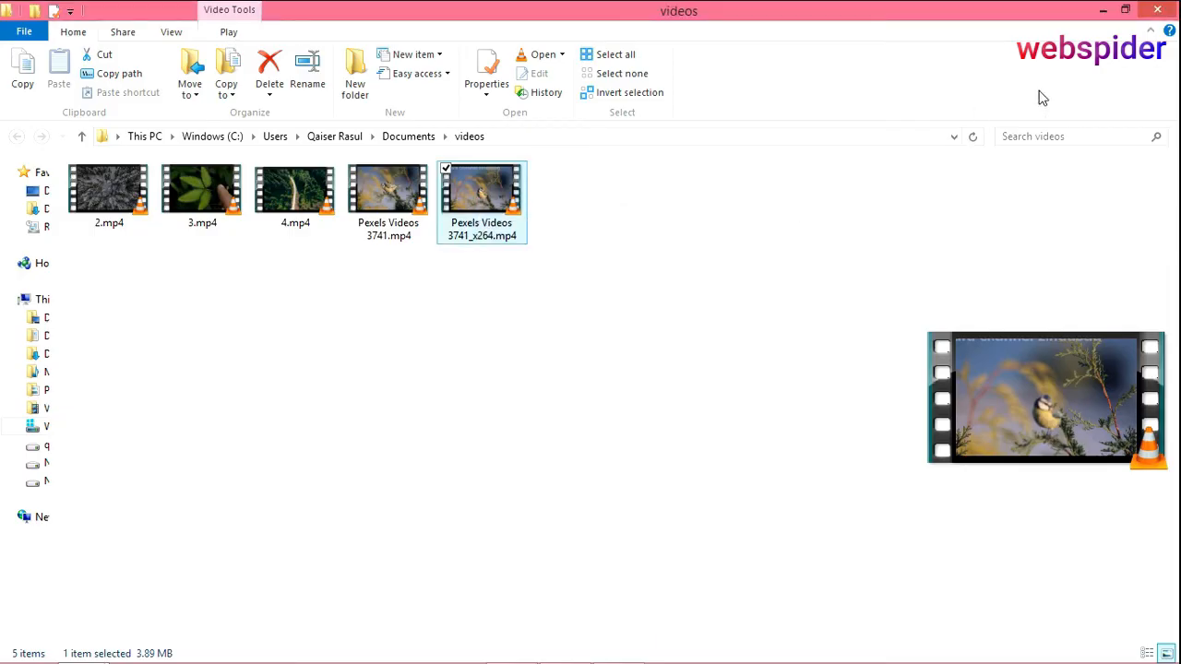
pyautogui.click(1103, 13)
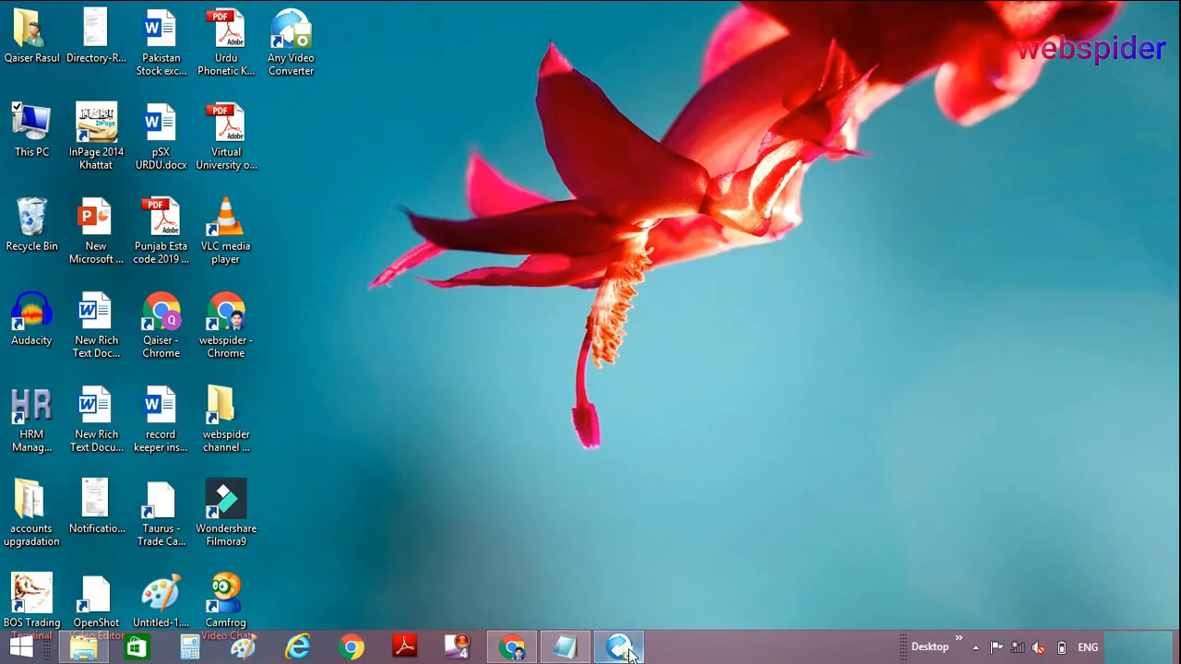
# - Close Any Video Converter and start OpenShot Video Editor from the desktop shortcut
pyautogui.click(628, 651)
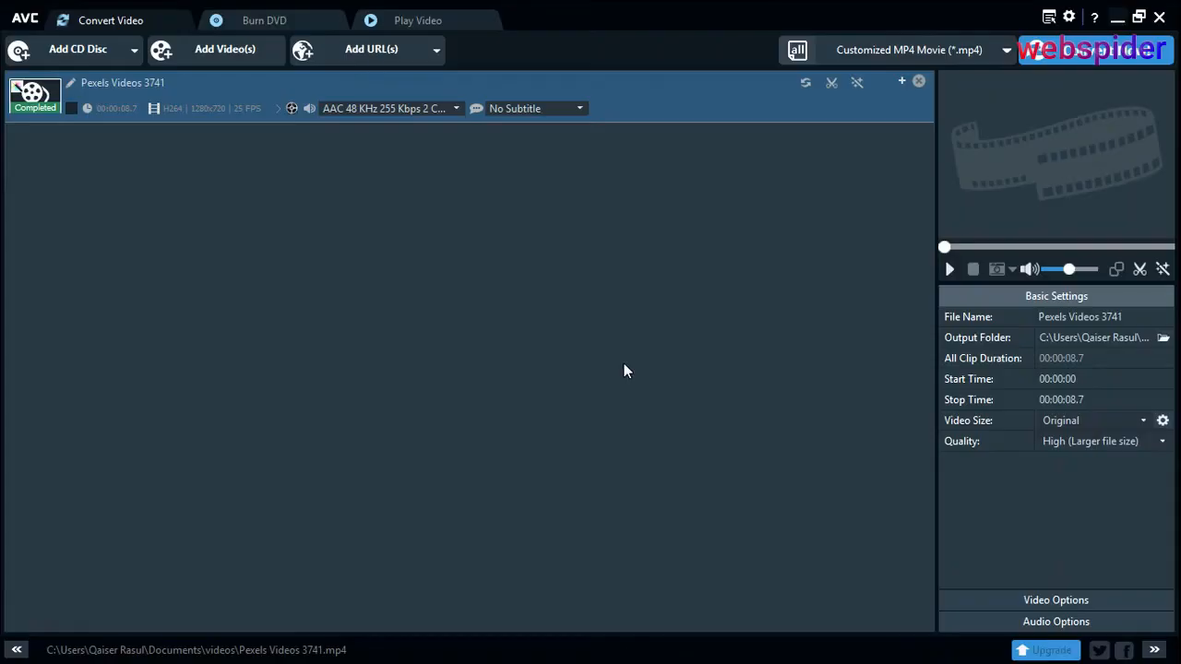
pyautogui.click(1160, 18)
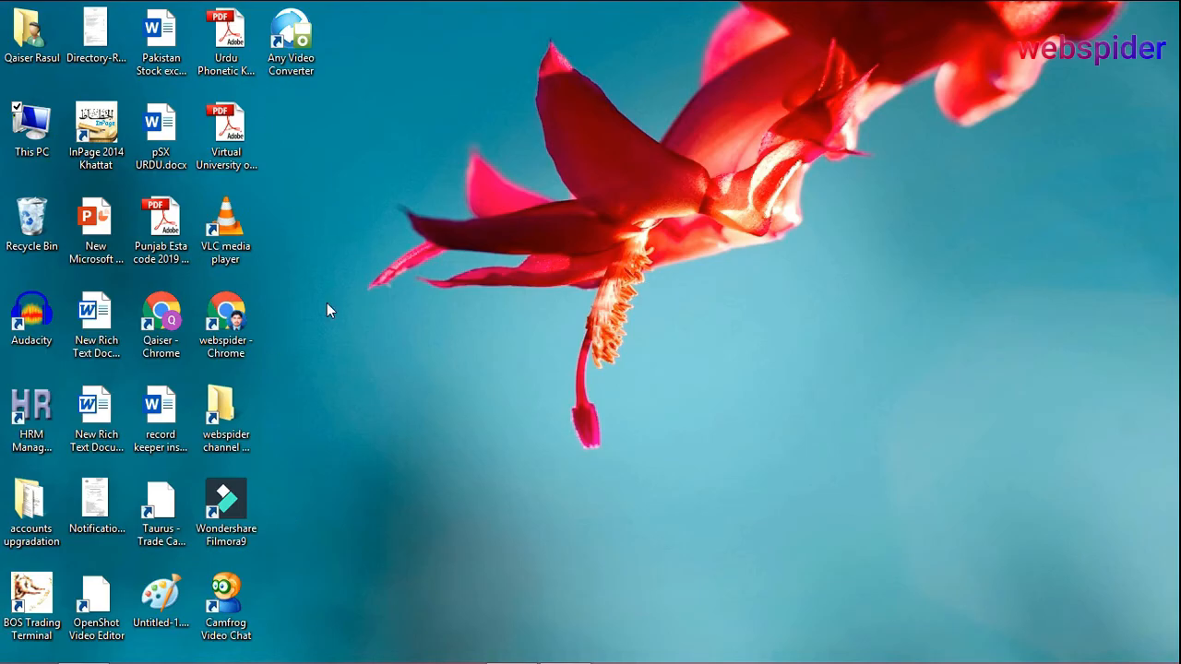
pyautogui.doubleClick(103, 625)
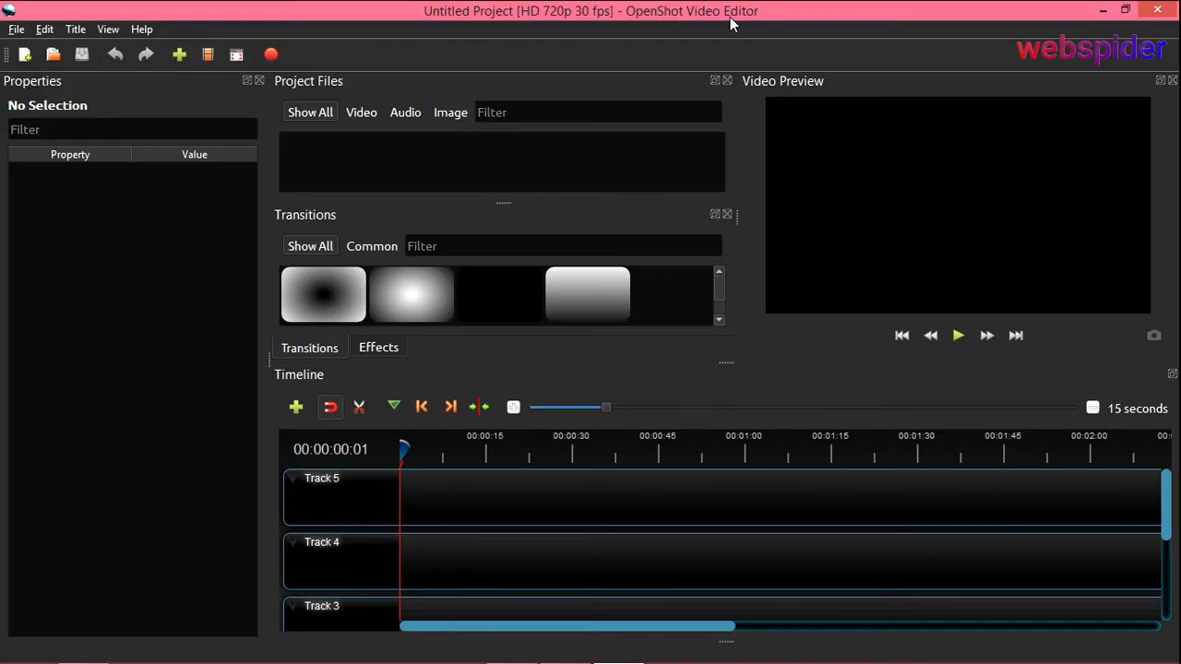
# - Import 2.mp4, 3.mp4 and 4.mp4 from Documents > videos into the project
pyautogui.click(181, 59)
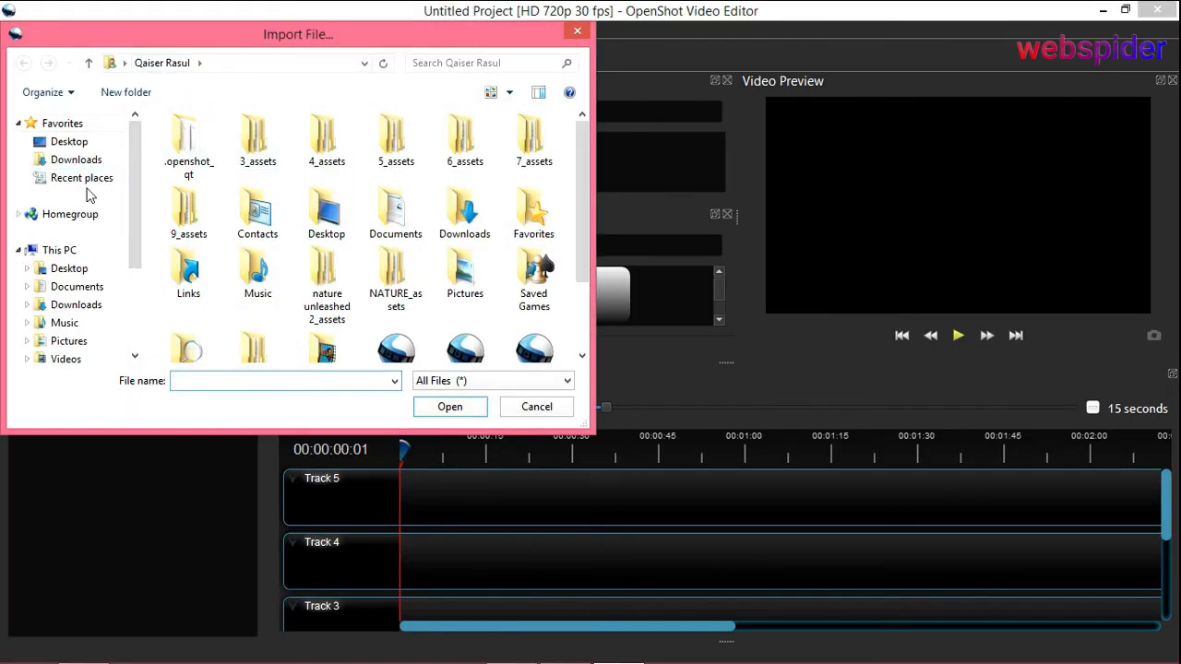
pyautogui.click(81, 288)
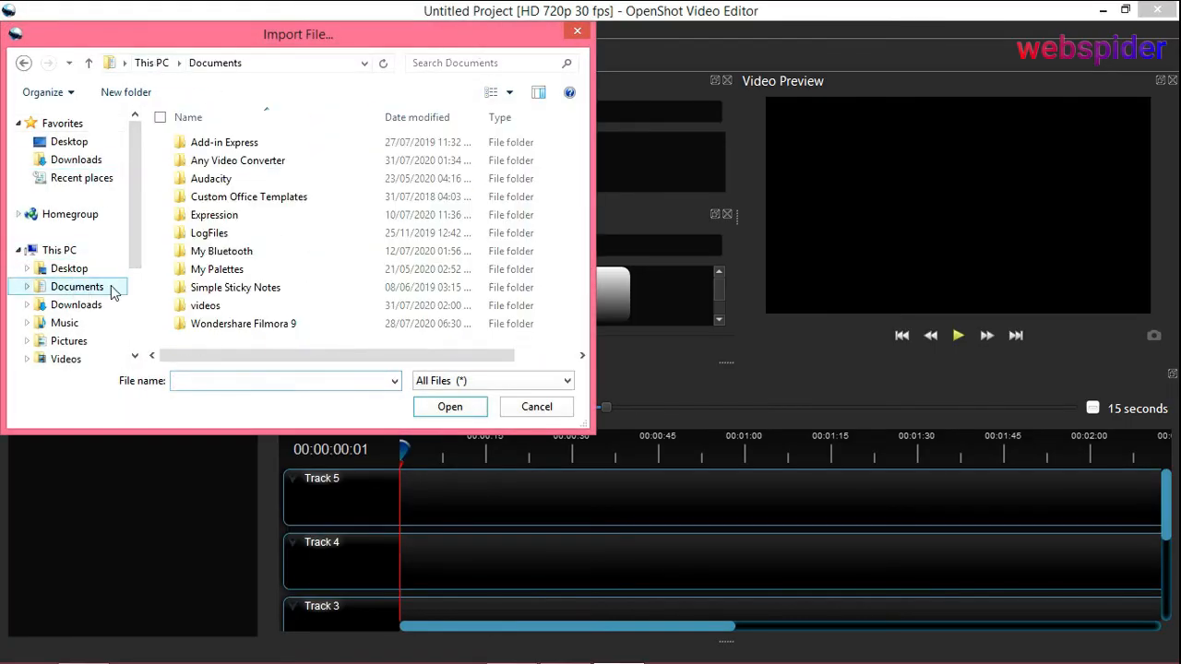
pyautogui.doubleClick(254, 309)
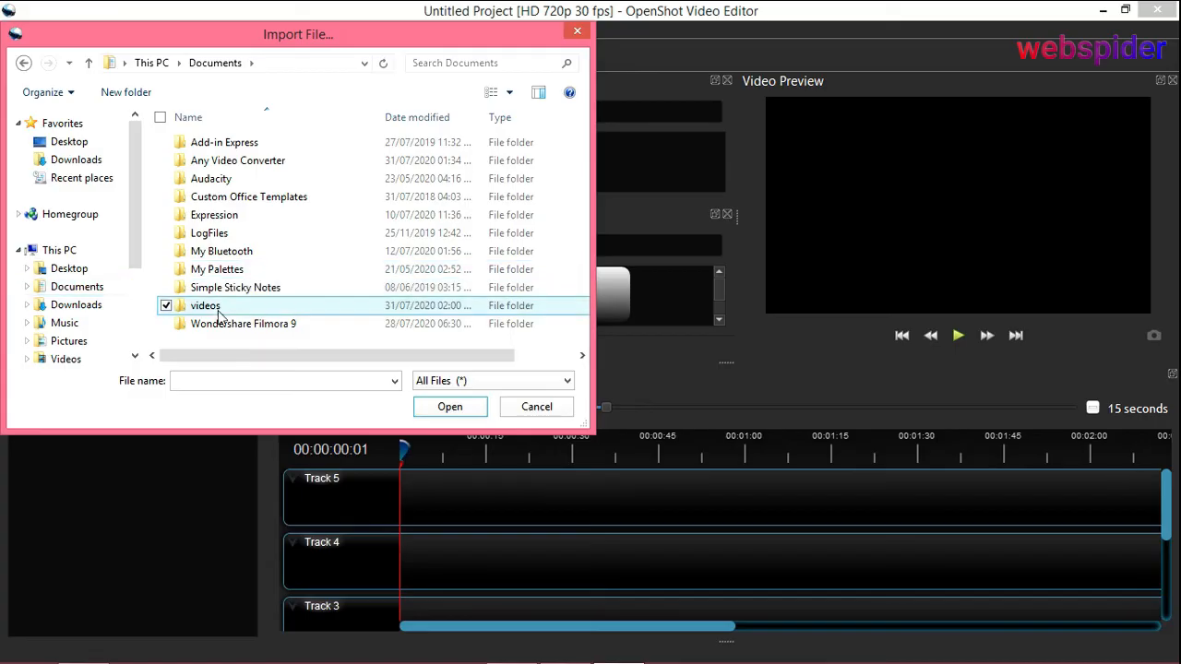
pyautogui.click(203, 171)
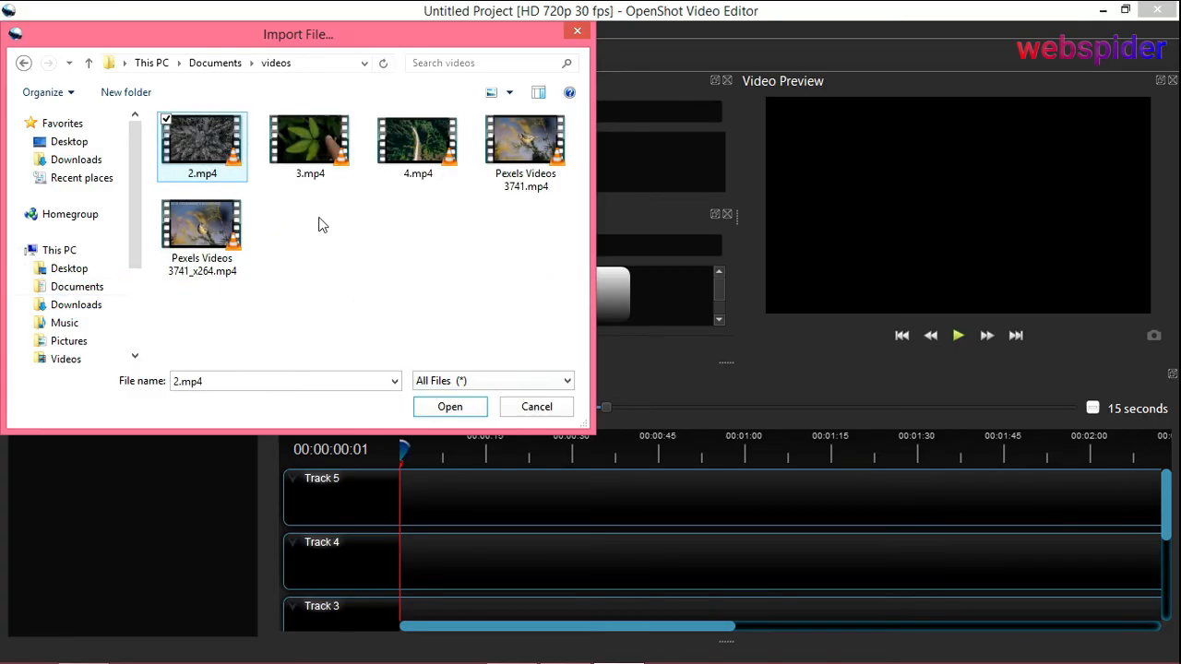
pyautogui.hotkey('shift', 'Right')
pyautogui.hotkey('shift', 'Right')
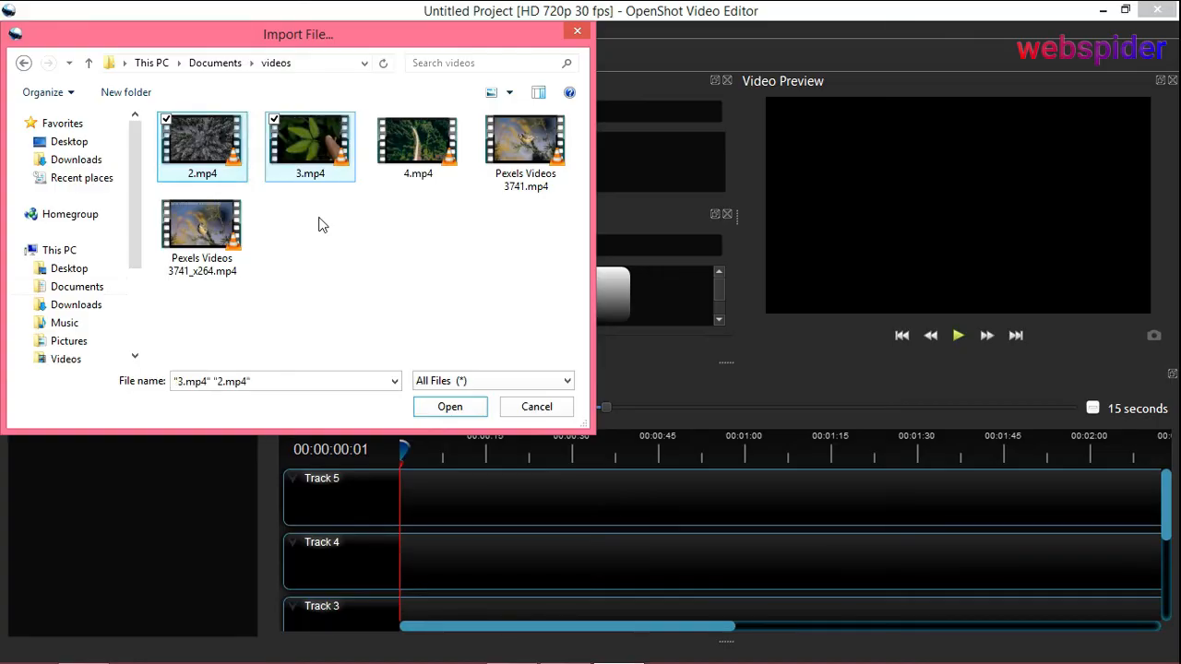
pyautogui.click(446, 407)
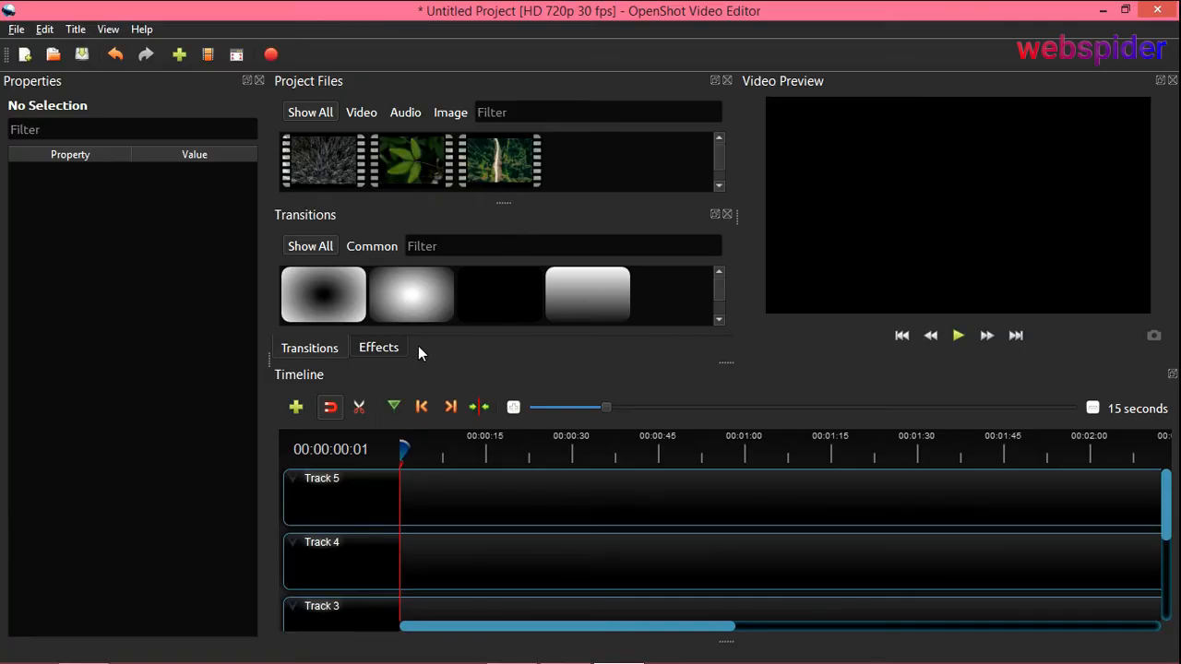
# - Widen the Project Files dock and drop 2.mp4 onto the timeline at 0
pyautogui.moveTo(504, 204); pyautogui.dragTo(506, 218)
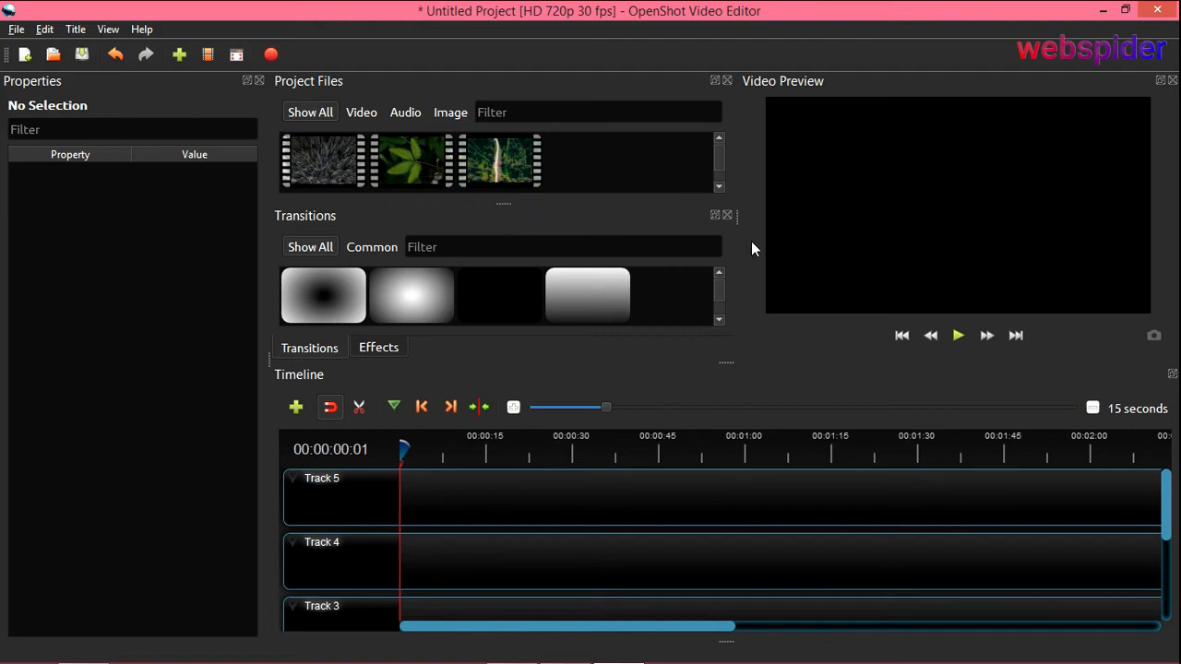
pyautogui.moveTo(734, 219); pyautogui.dragTo(779, 223)
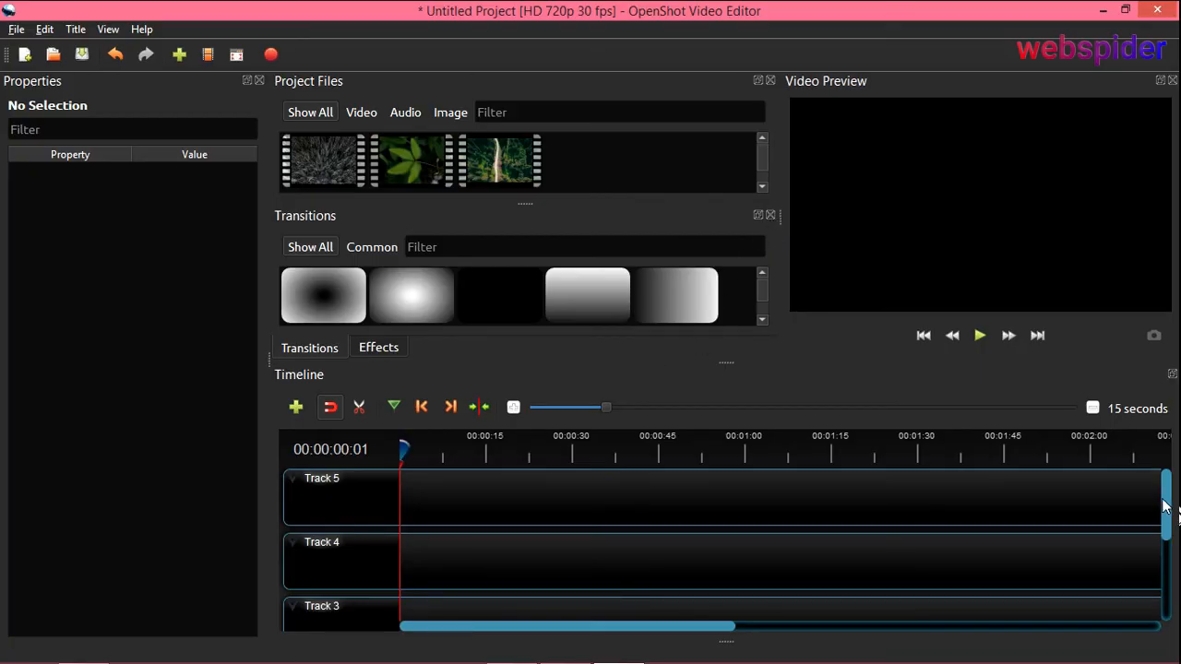
pyautogui.moveTo(1165, 506); pyautogui.dragTo(1172, 594)
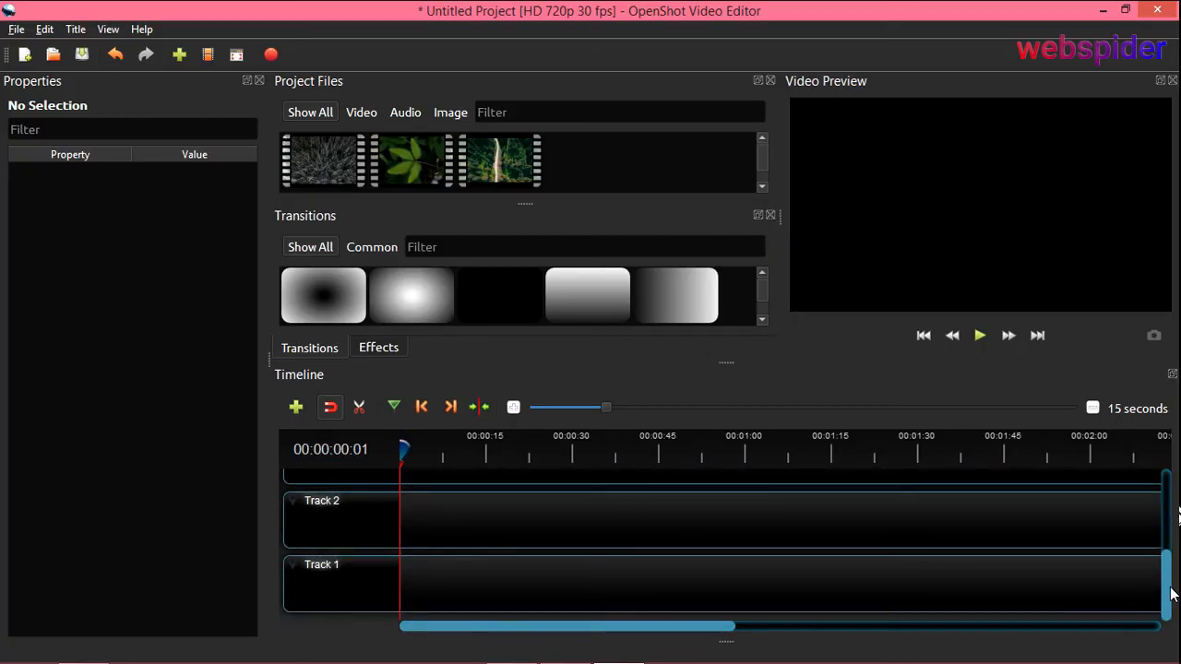
pyautogui.click(312, 174)
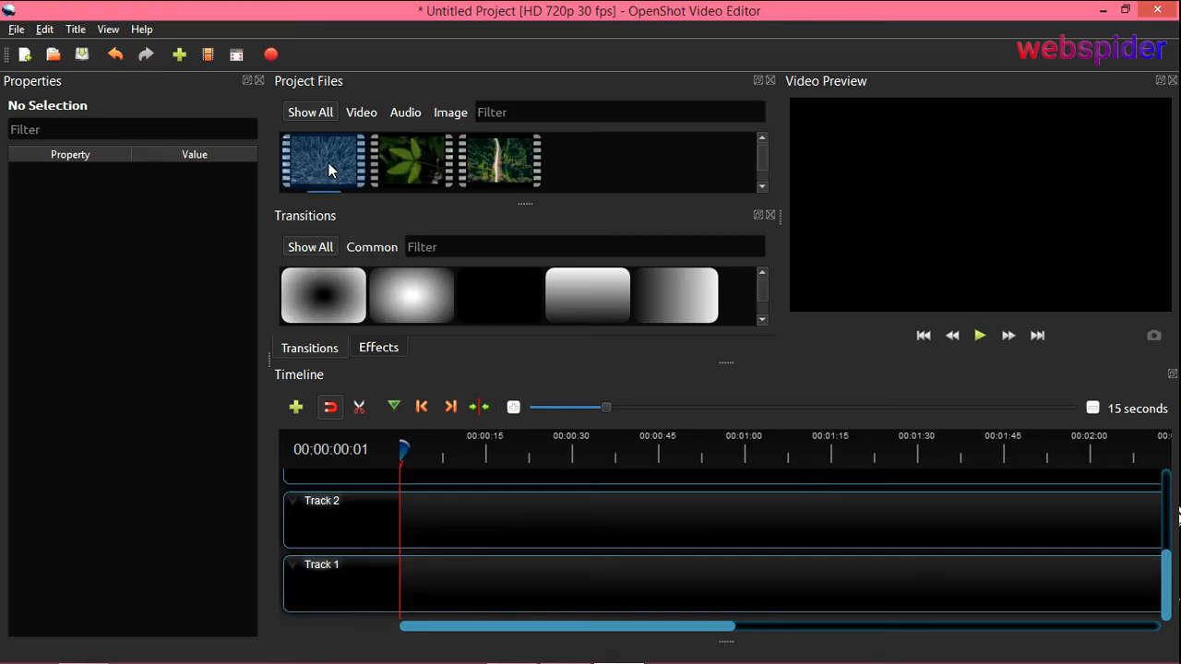
pyautogui.moveTo(329, 162)
pyautogui.mouseDown()
pyautogui.moveTo(398, 602)
pyautogui.moveTo(438, 600)
pyautogui.moveTo(327, 169)
pyautogui.mouseUp()
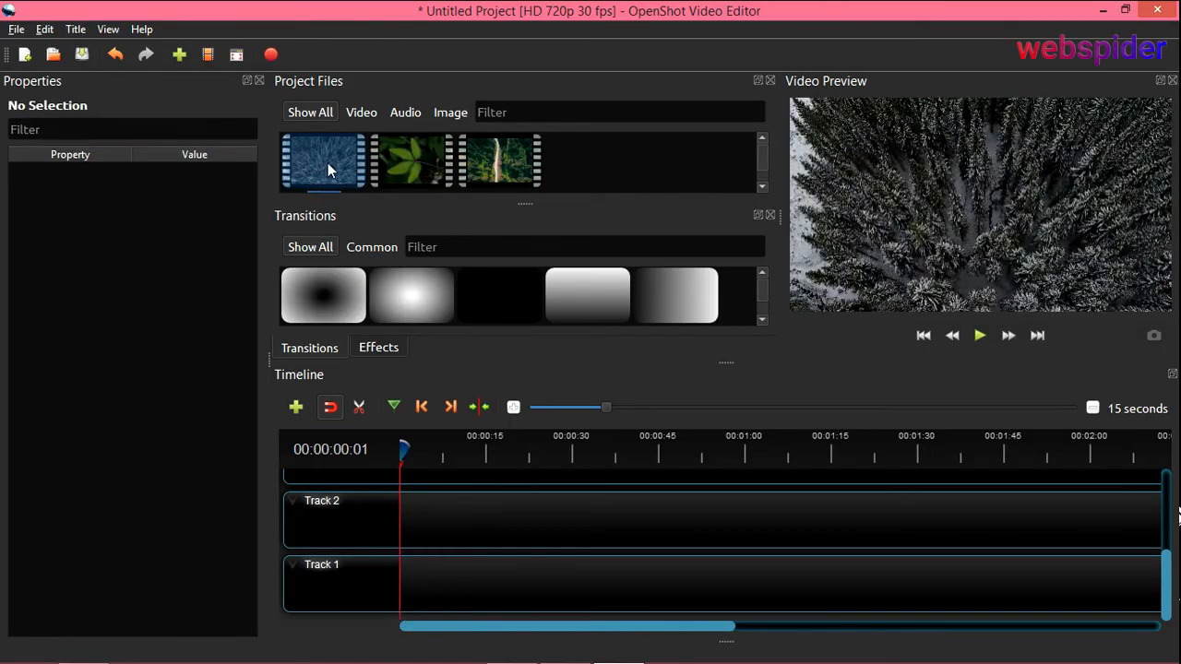
# - Play and pause the preview to check the first seconds of 2.mp4
pyautogui.click(984, 339)
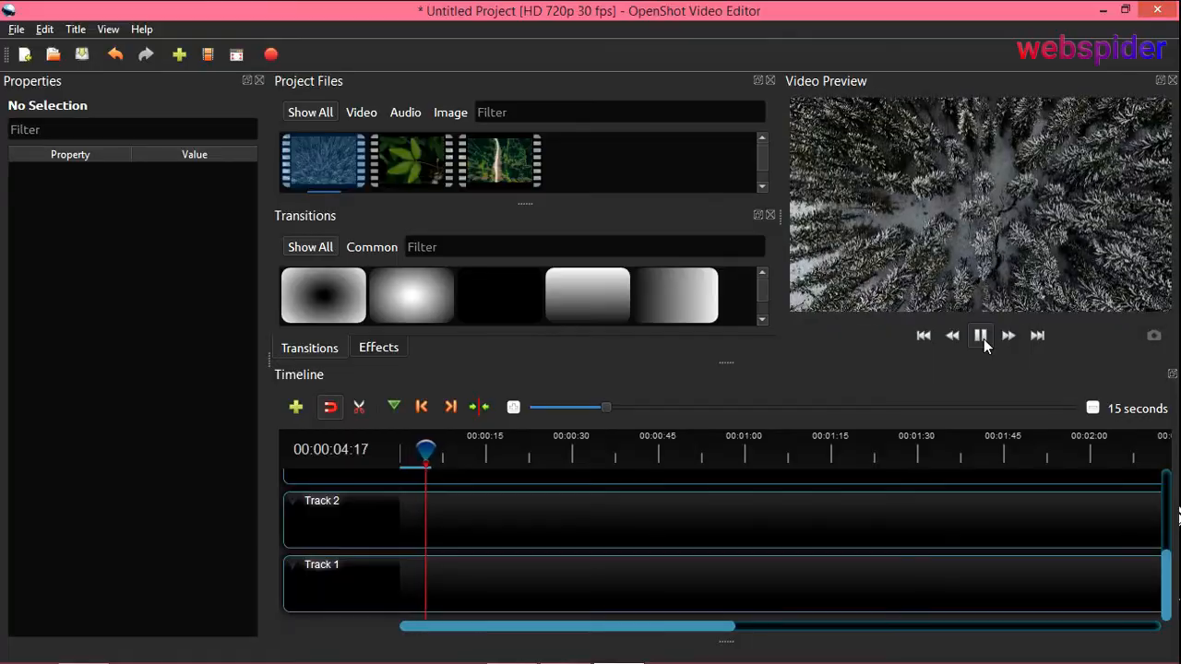
pyautogui.click(984, 338)
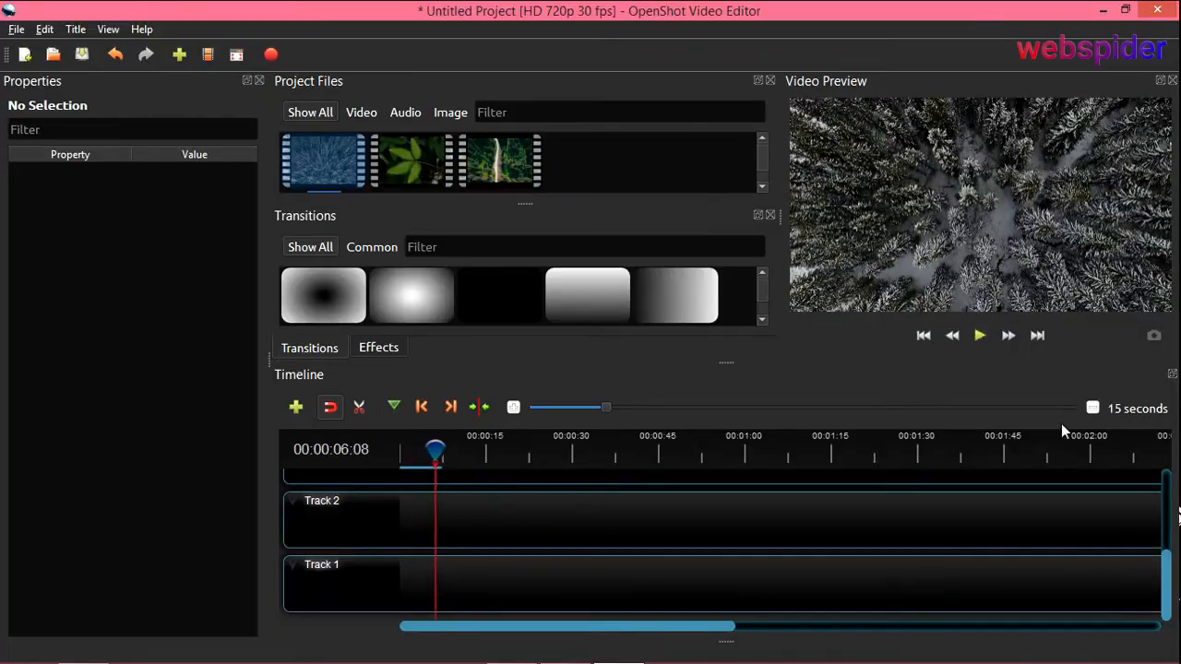
pyautogui.moveTo(1164, 595); pyautogui.dragTo(1176, 501)
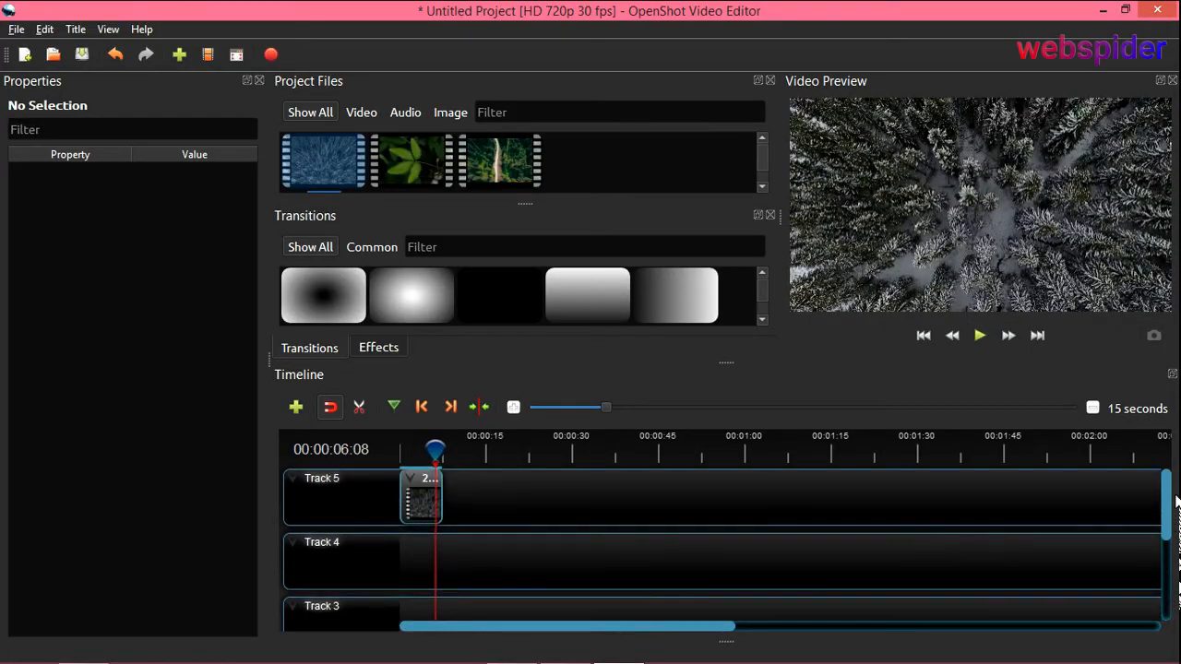
# - Move 2.mp4 down to Track 1 and replay it from the start
pyautogui.moveTo(415, 499); pyautogui.dragTo(422, 587)
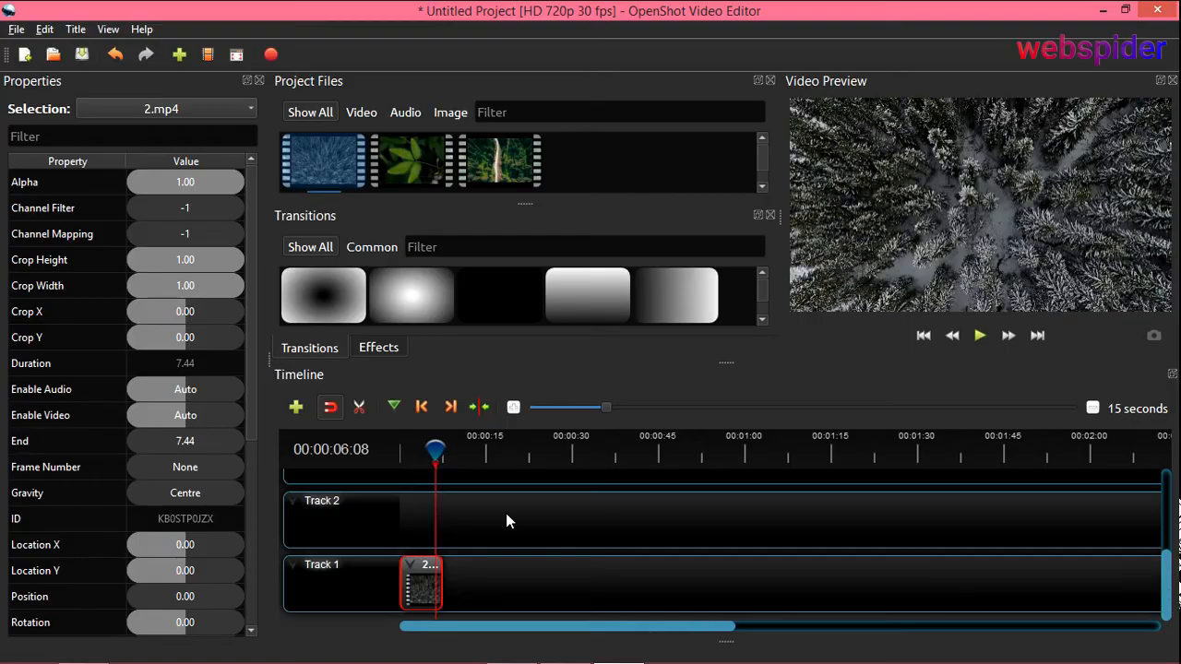
pyautogui.moveTo(433, 452); pyautogui.dragTo(399, 463)
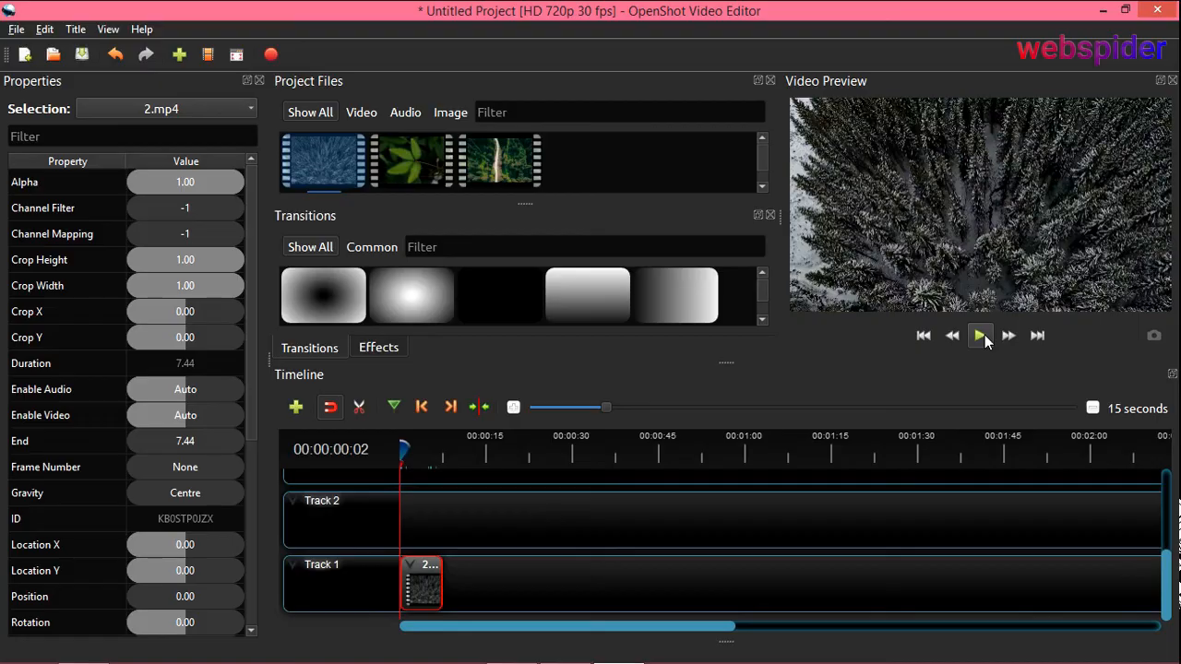
pyautogui.click(981, 336)
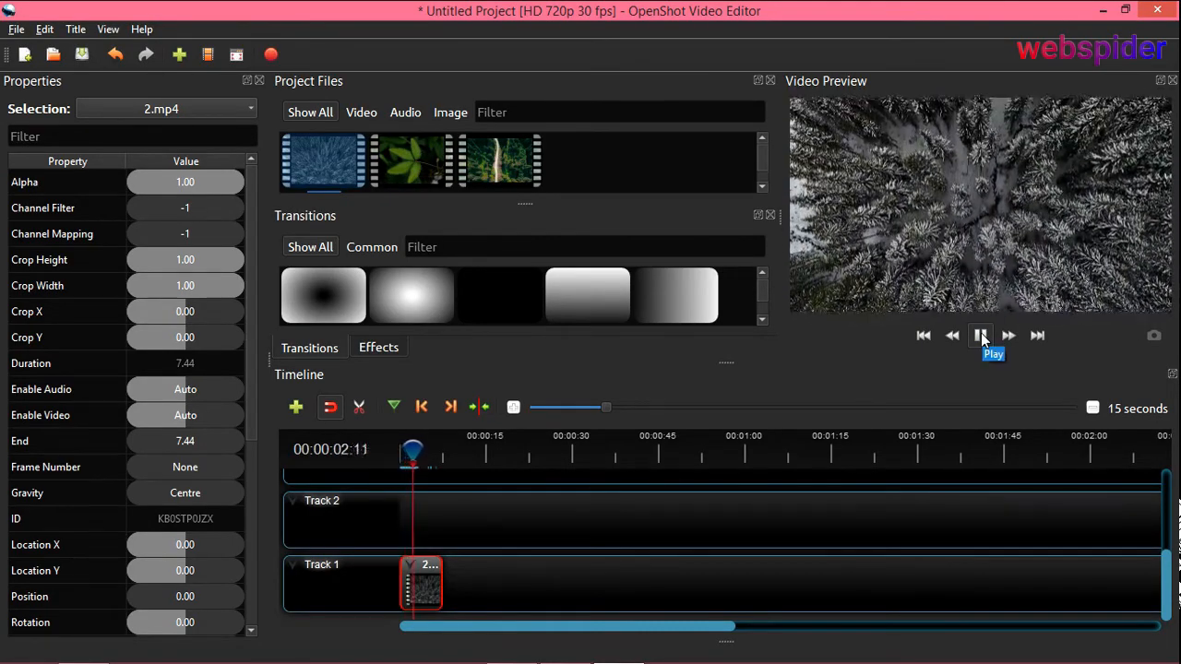
pyautogui.click(981, 336)
# - Add 3.mp4 and 4.mp4 after 2.mp4 on Track 1 and preview the sequence
pyautogui.click(406, 167)
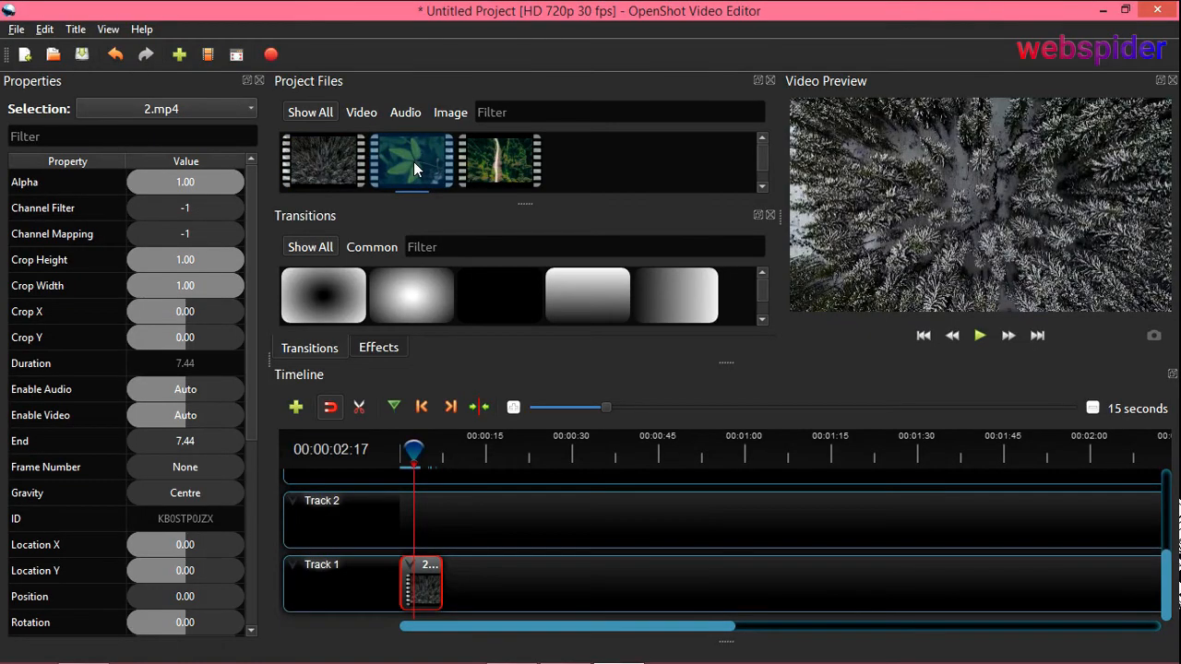
pyautogui.moveTo(414, 162); pyautogui.dragTo(444, 584)
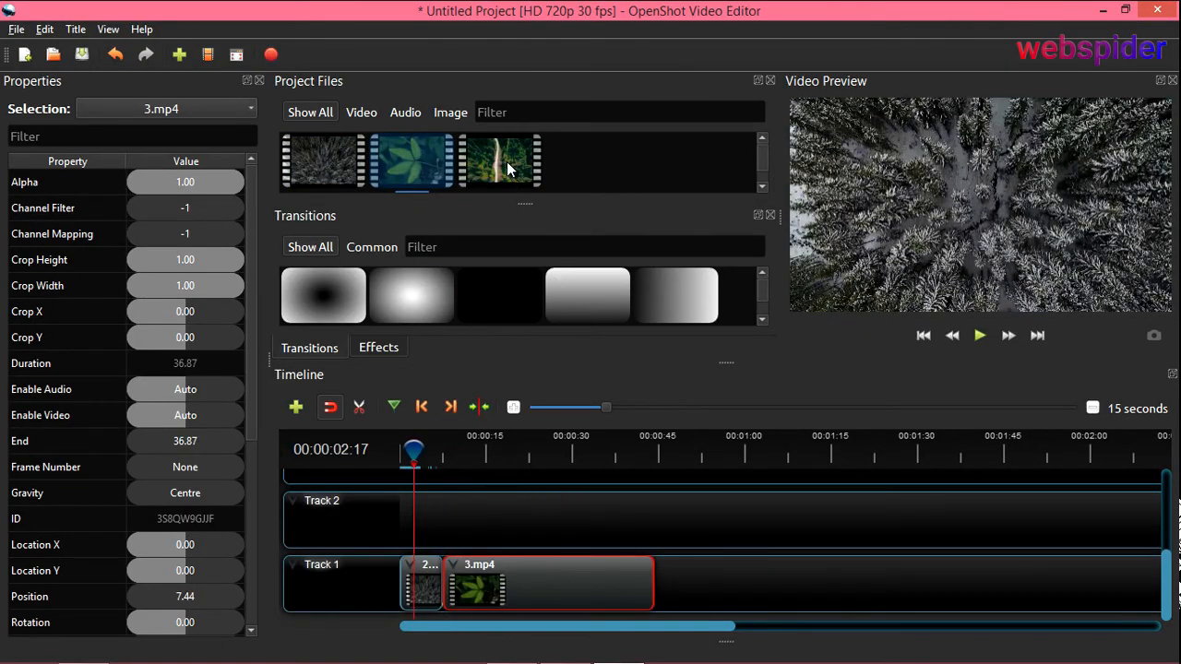
pyautogui.moveTo(506, 161); pyautogui.dragTo(659, 580)
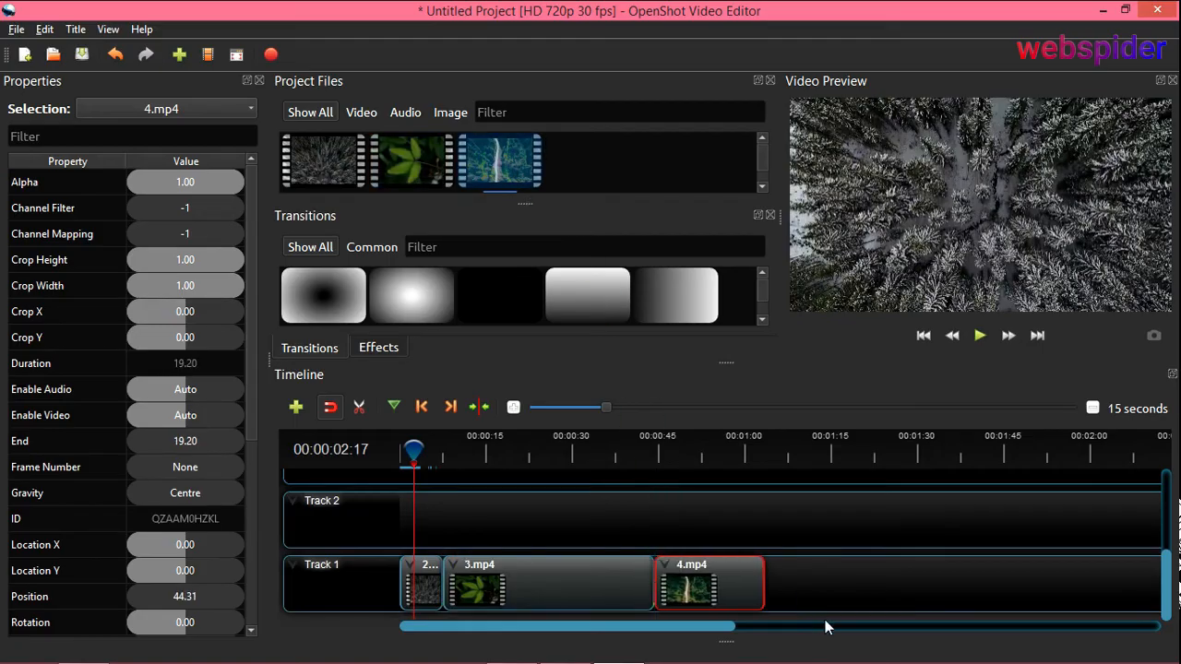
pyautogui.click(981, 338)
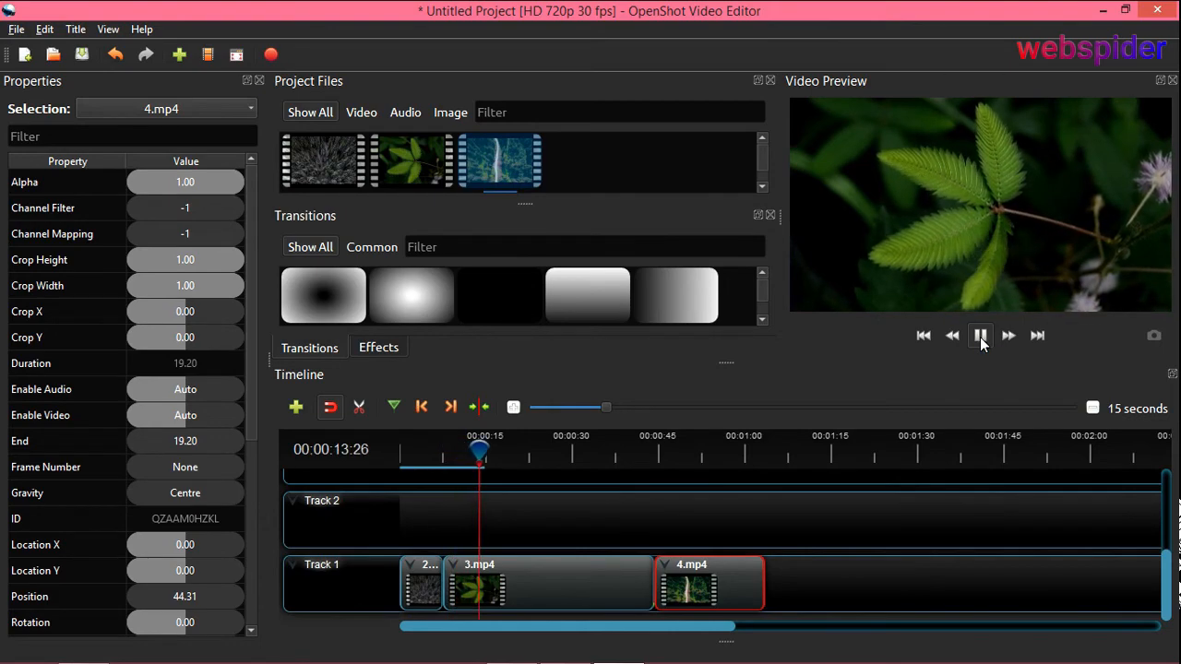
pyautogui.click(973, 338)
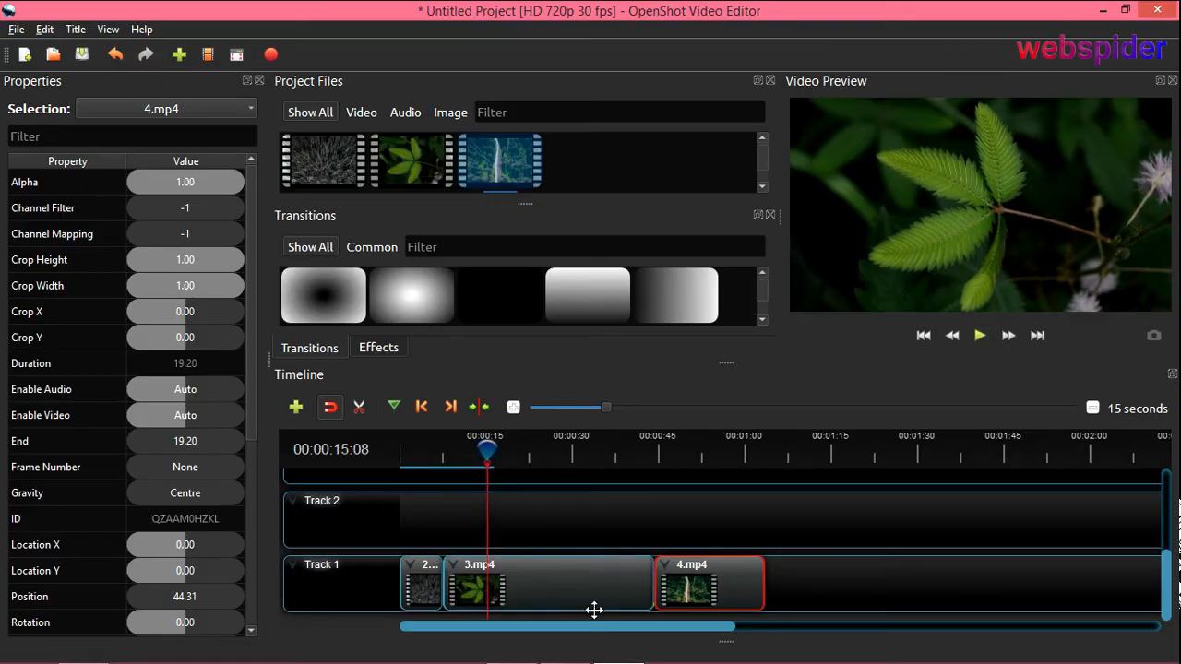
# - Trim the end of 3.mp4 and butt 4.mp4 against it at 57.80
pyautogui.click(620, 577)
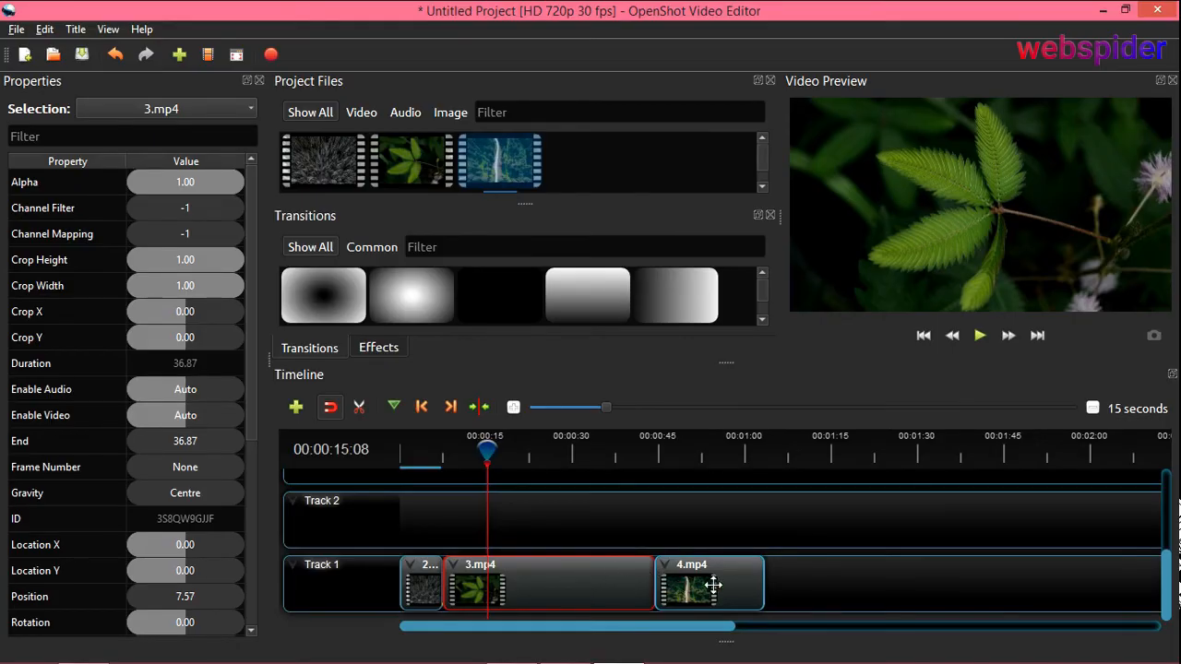
pyautogui.moveTo(713, 583); pyautogui.dragTo(791, 584)
pyautogui.moveTo(654, 583); pyautogui.dragTo(514, 581)
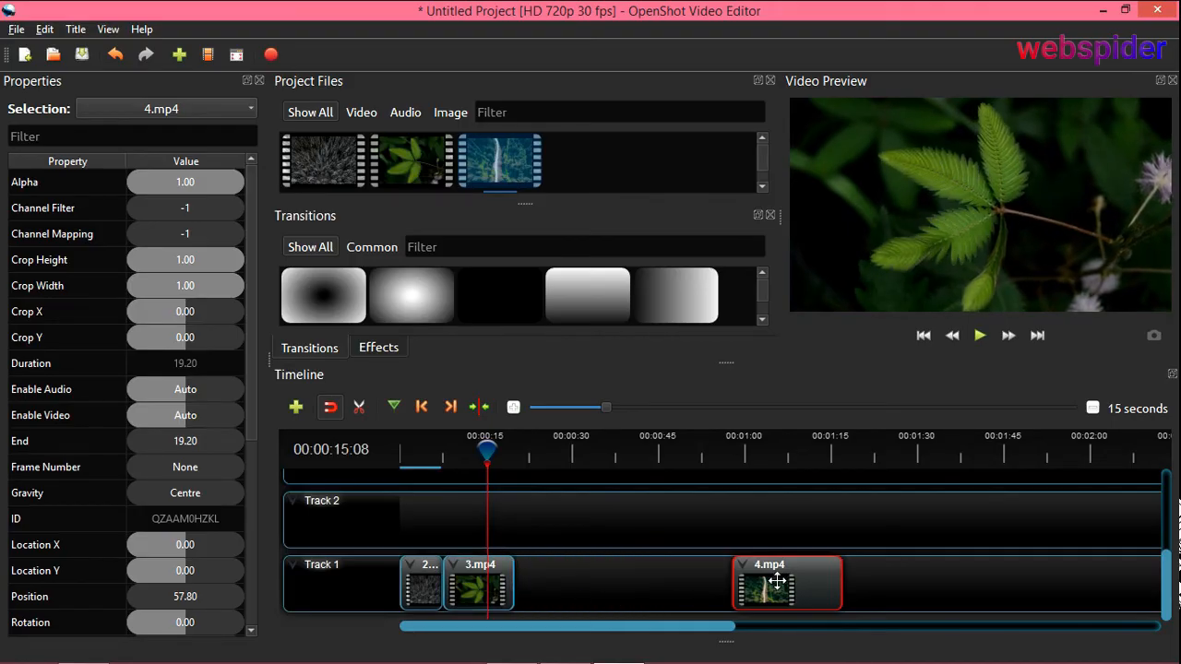
pyautogui.moveTo(778, 580); pyautogui.dragTo(581, 584)
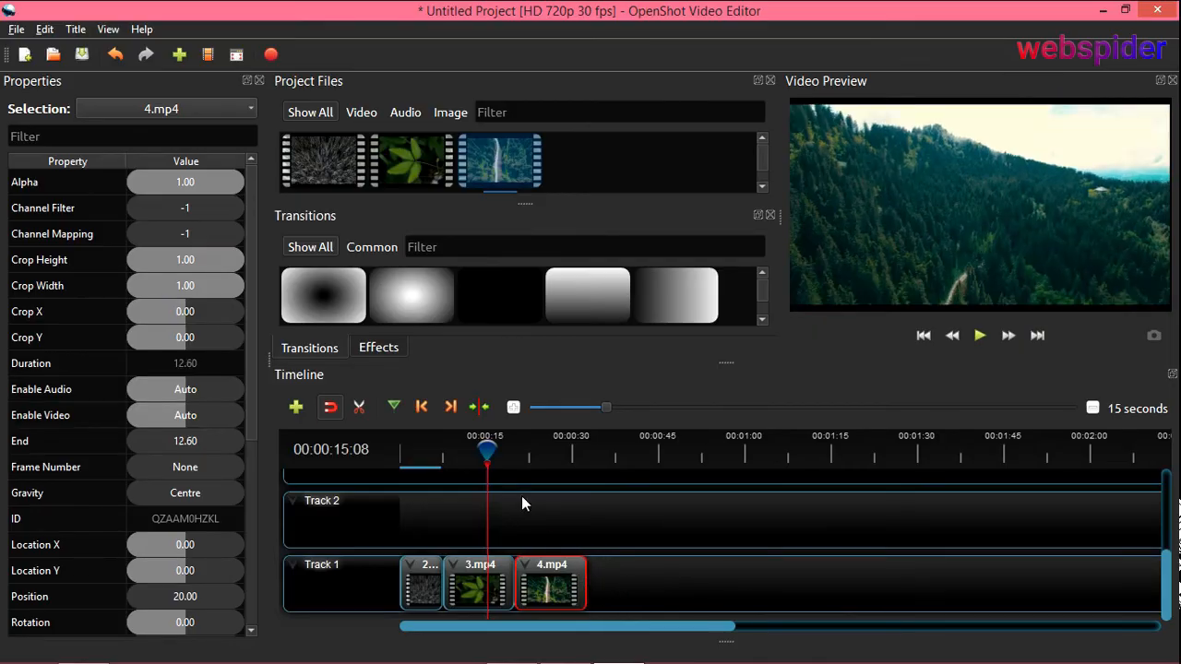
# - Drop Circle in to out on the 2.mp4/3.mp4 overlap and Middle barr ripple at 4.mp4's start
pyautogui.moveTo(486, 450); pyautogui.dragTo(431, 454)
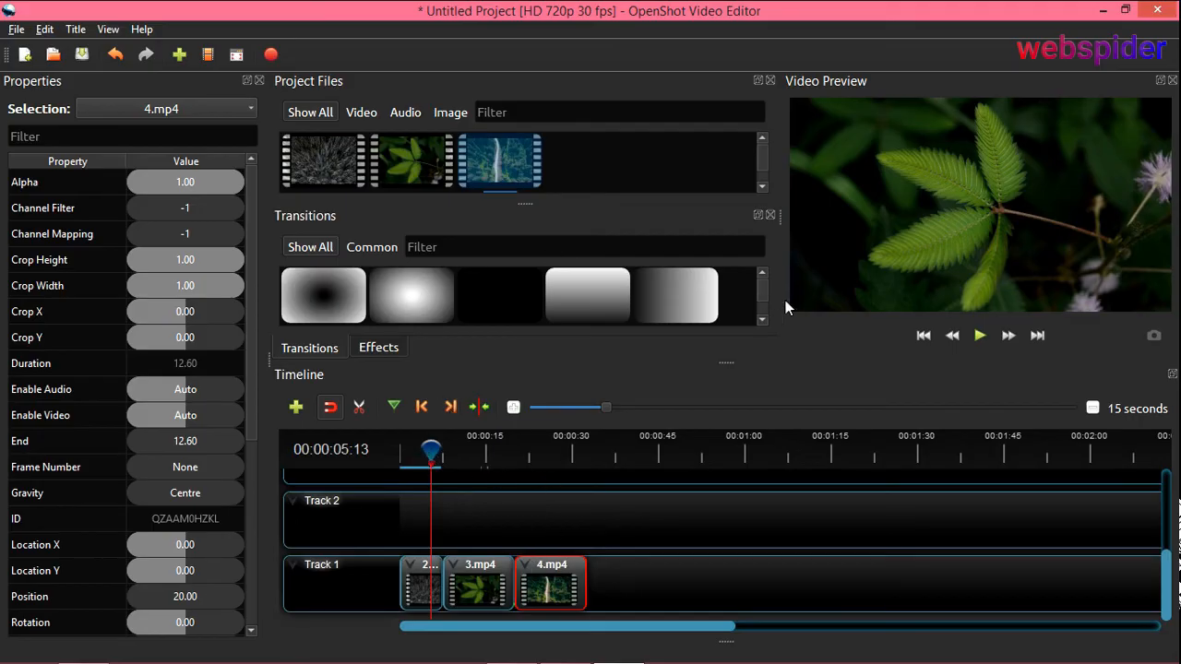
pyautogui.scroll(-10, 763, 293)
pyautogui.scroll(5, 765, 298)
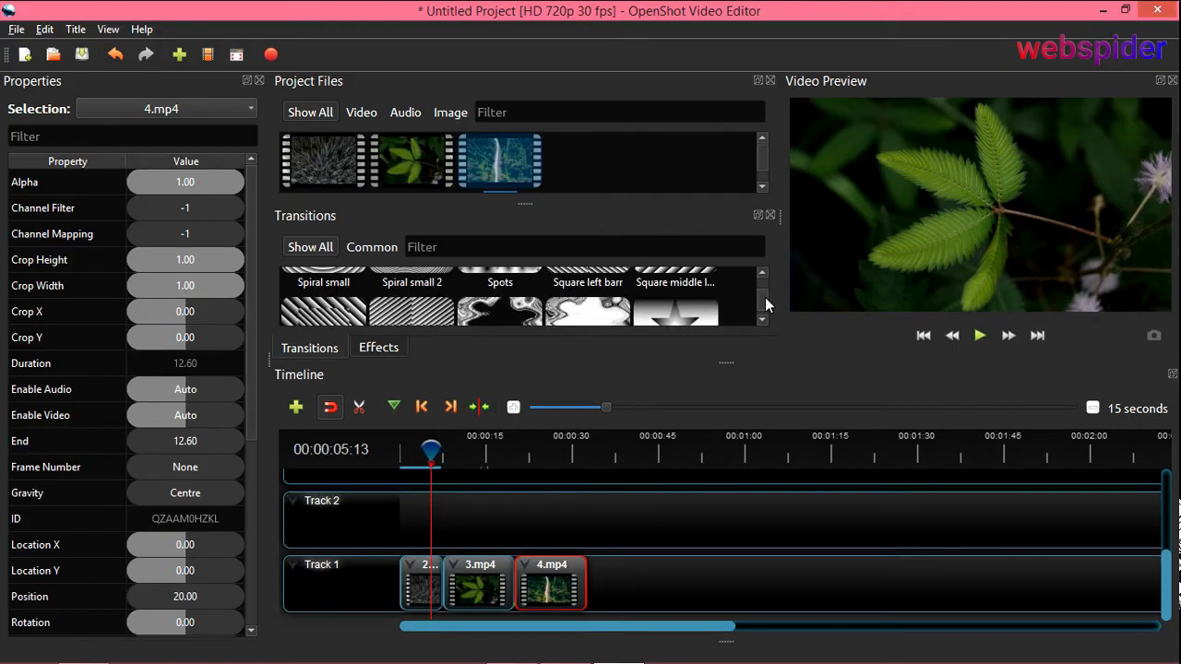
pyautogui.moveTo(765, 298); pyautogui.dragTo(769, 286)
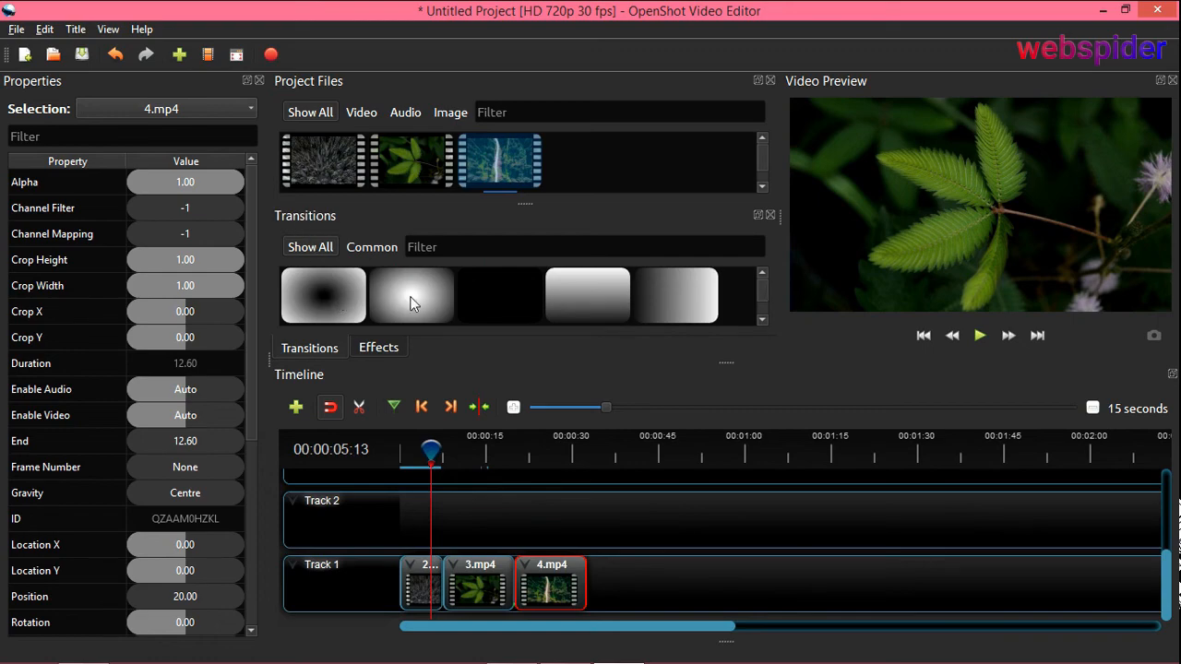
pyautogui.moveTo(314, 294); pyautogui.dragTo(457, 583)
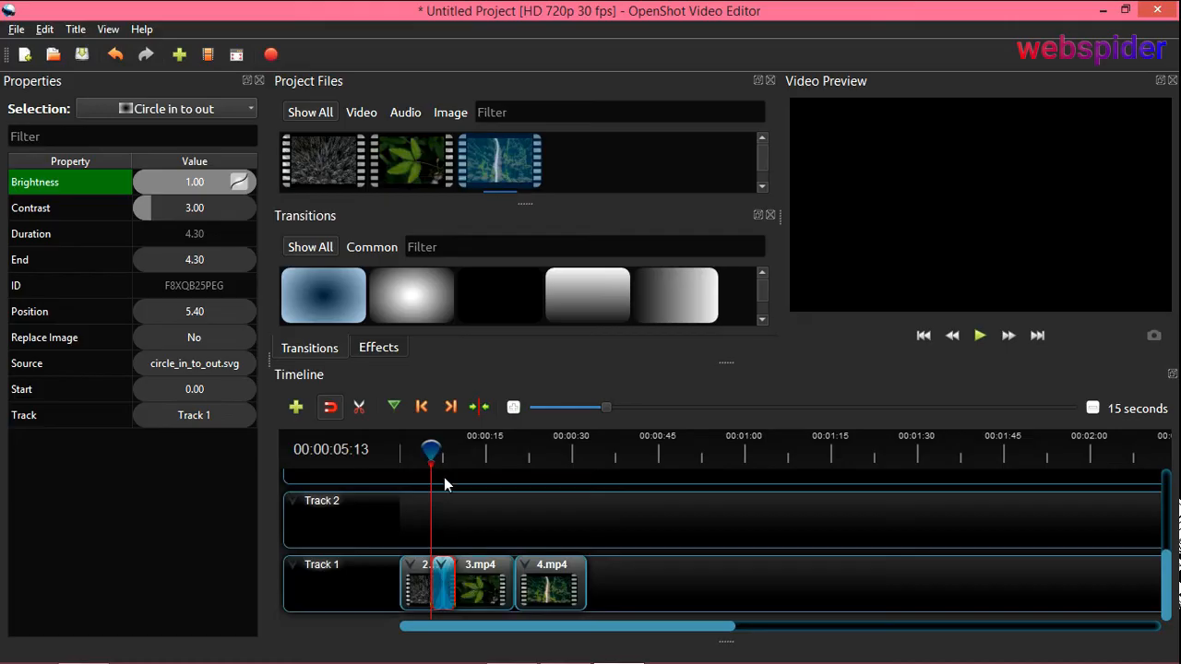
pyautogui.moveTo(759, 283); pyautogui.dragTo(759, 292)
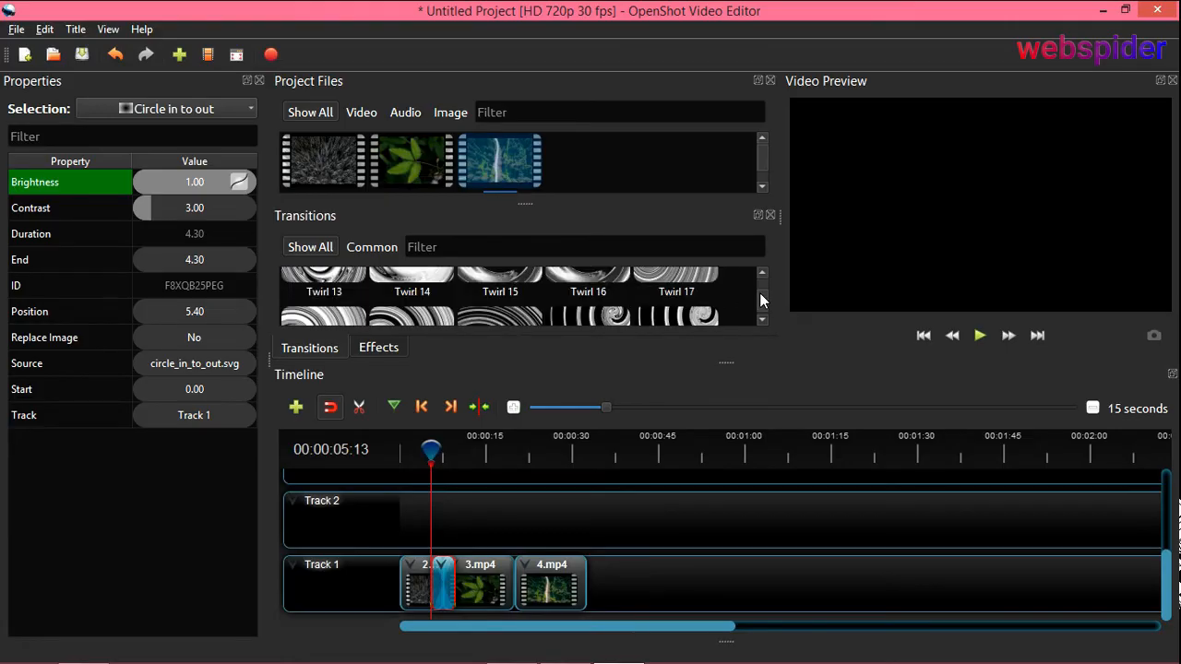
pyautogui.moveTo(339, 298); pyautogui.dragTo(541, 583)
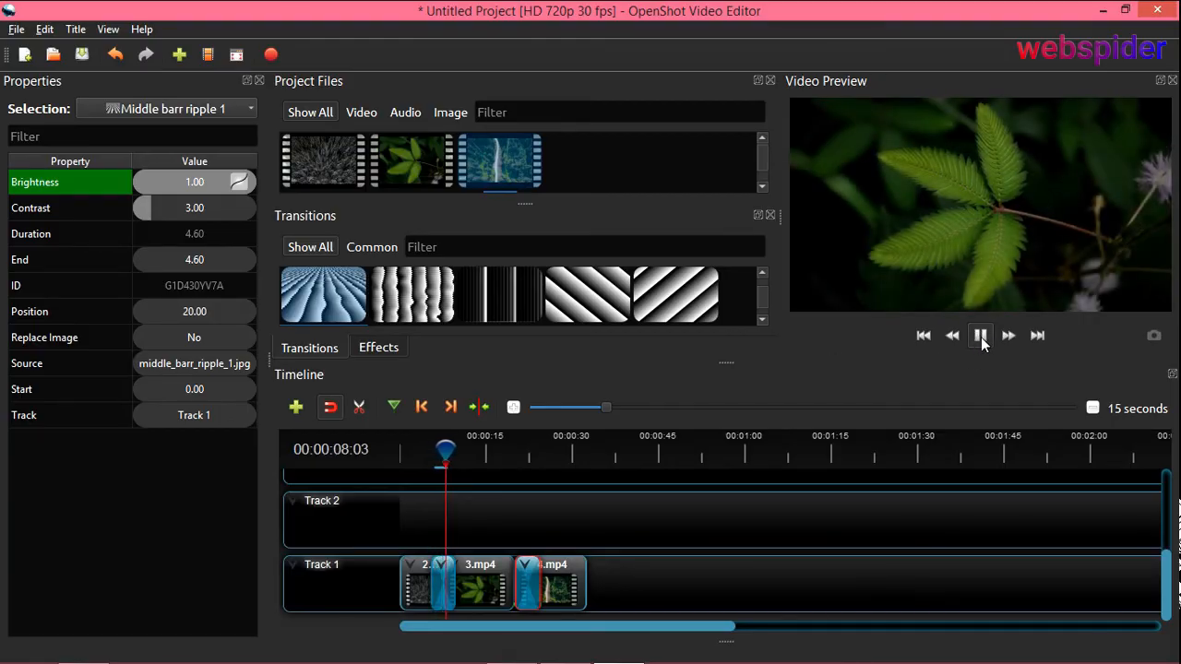
pyautogui.click(980, 336)
pyautogui.moveTo(447, 447); pyautogui.dragTo(403, 455)
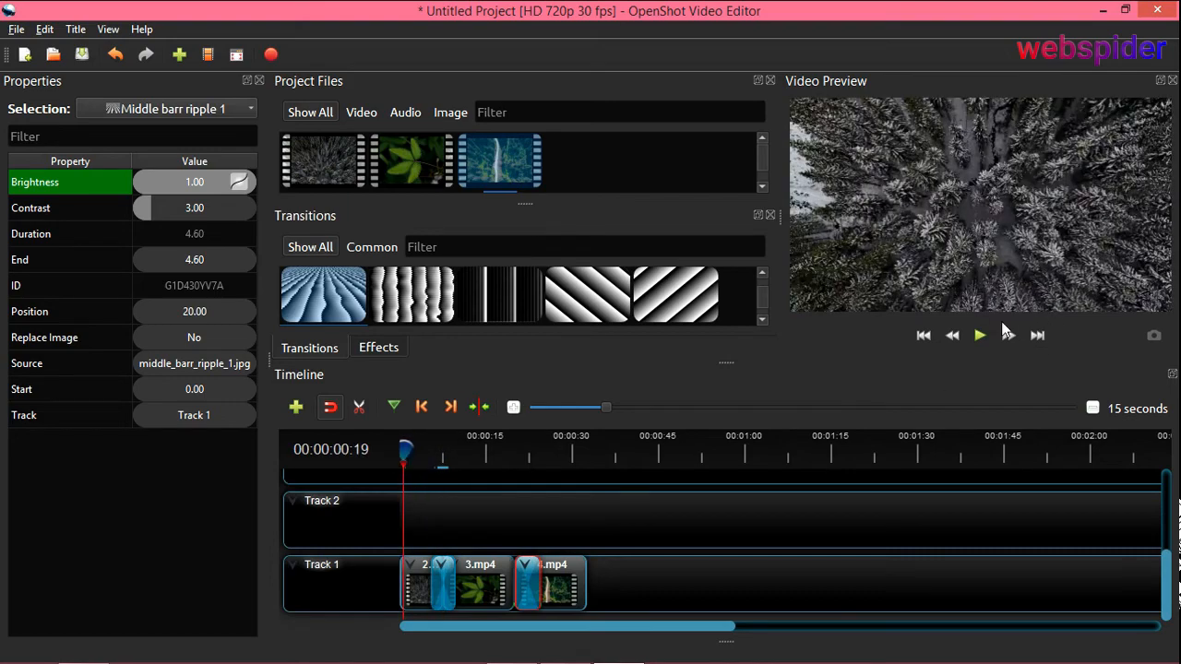
pyautogui.click(981, 339)
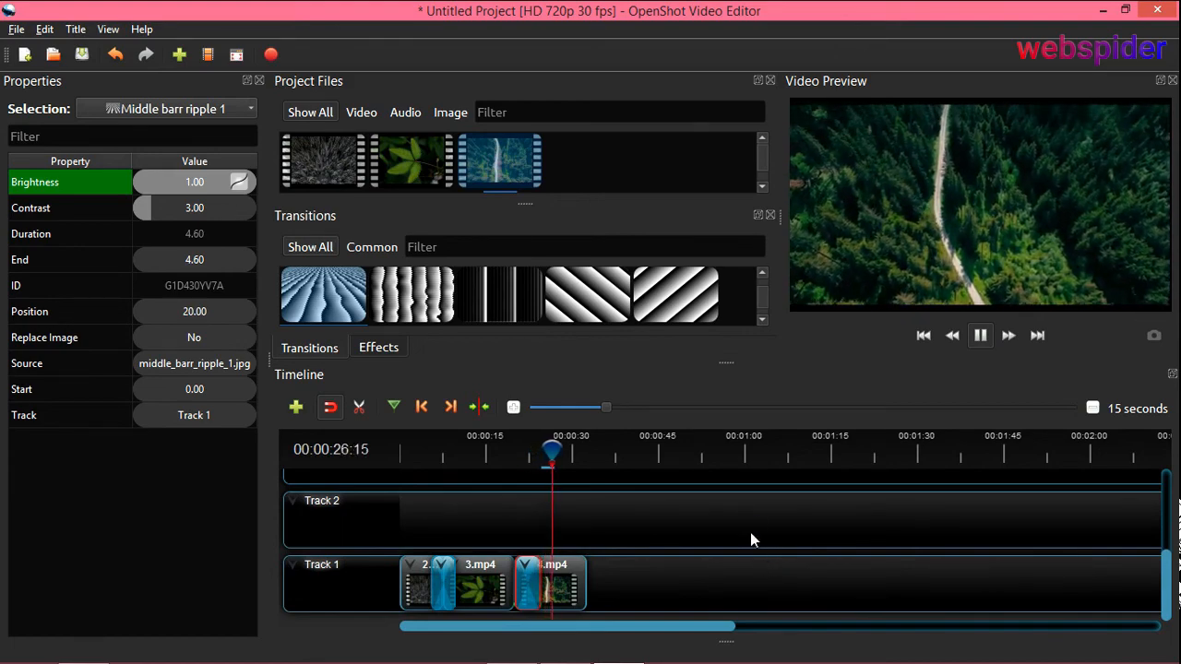
pyautogui.click(980, 336)
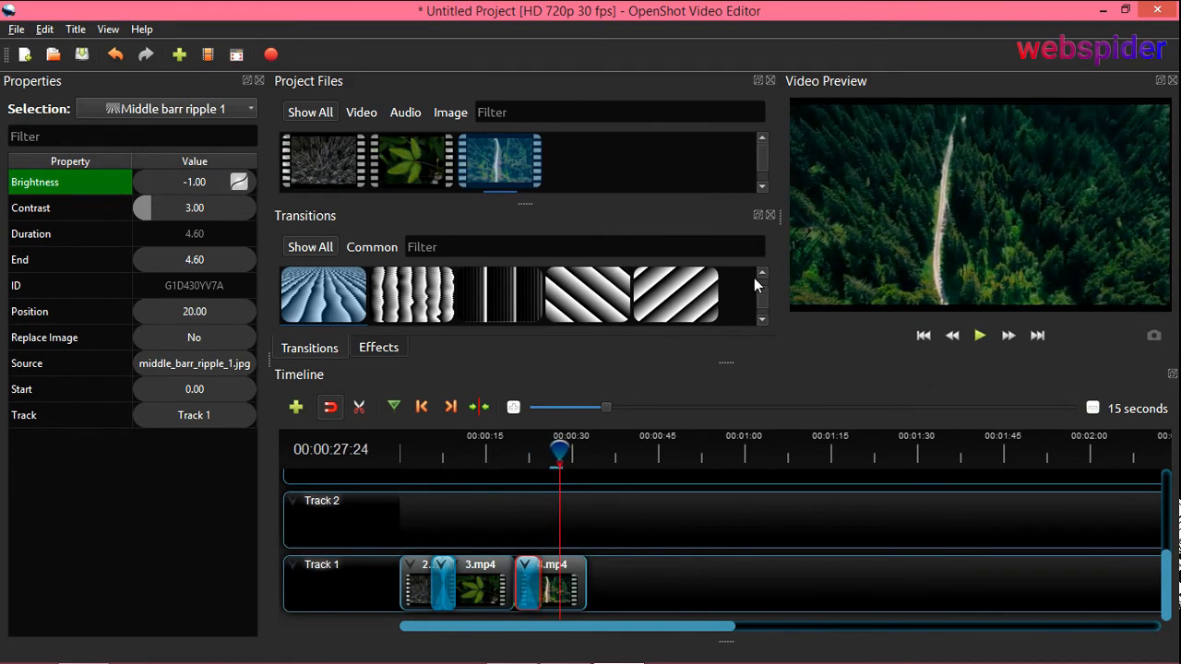
pyautogui.moveTo(763, 294); pyautogui.dragTo(764, 288)
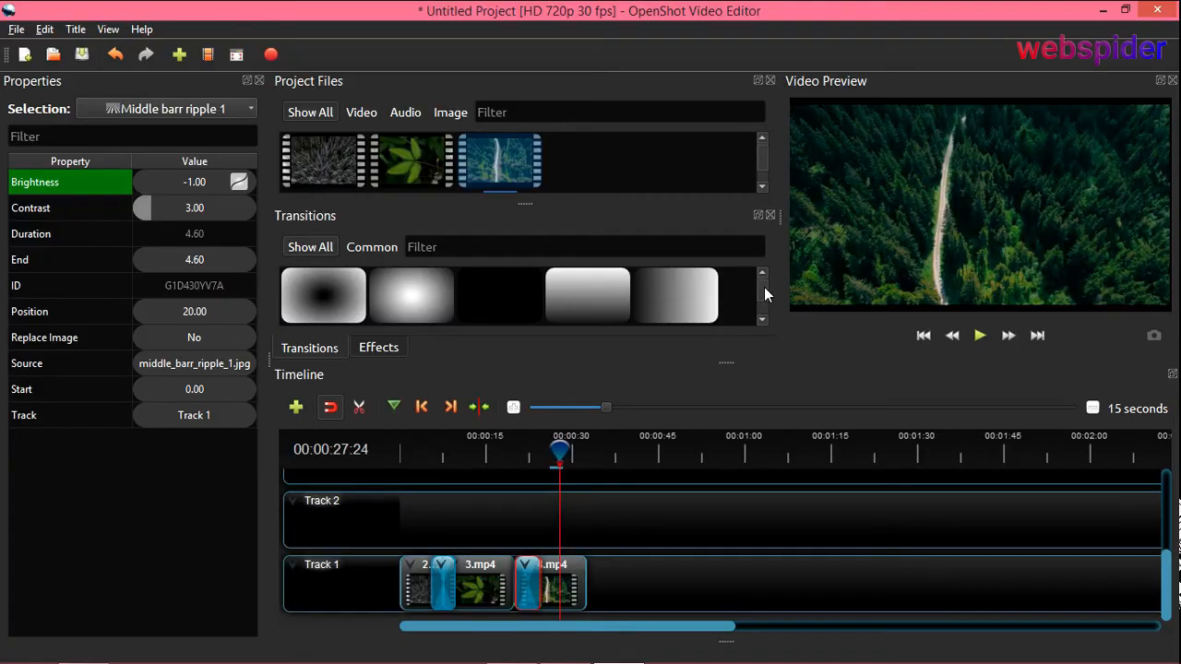
pyautogui.scroll(-3, 762, 318)
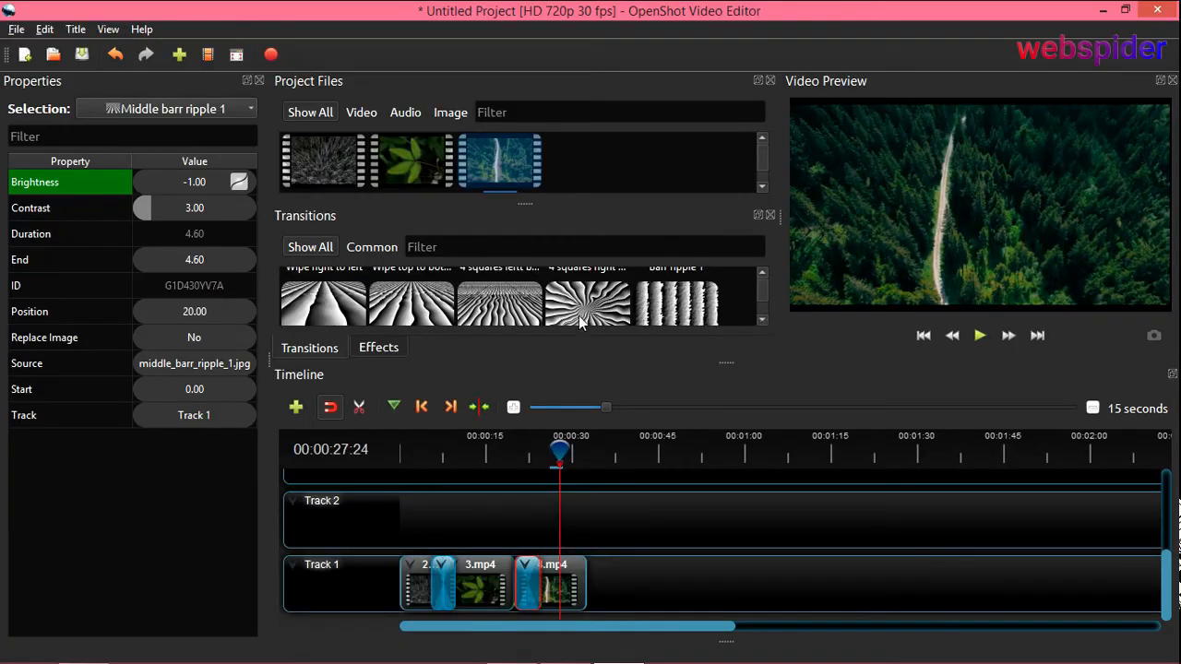
pyautogui.click(759, 321)
pyautogui.click(759, 321)
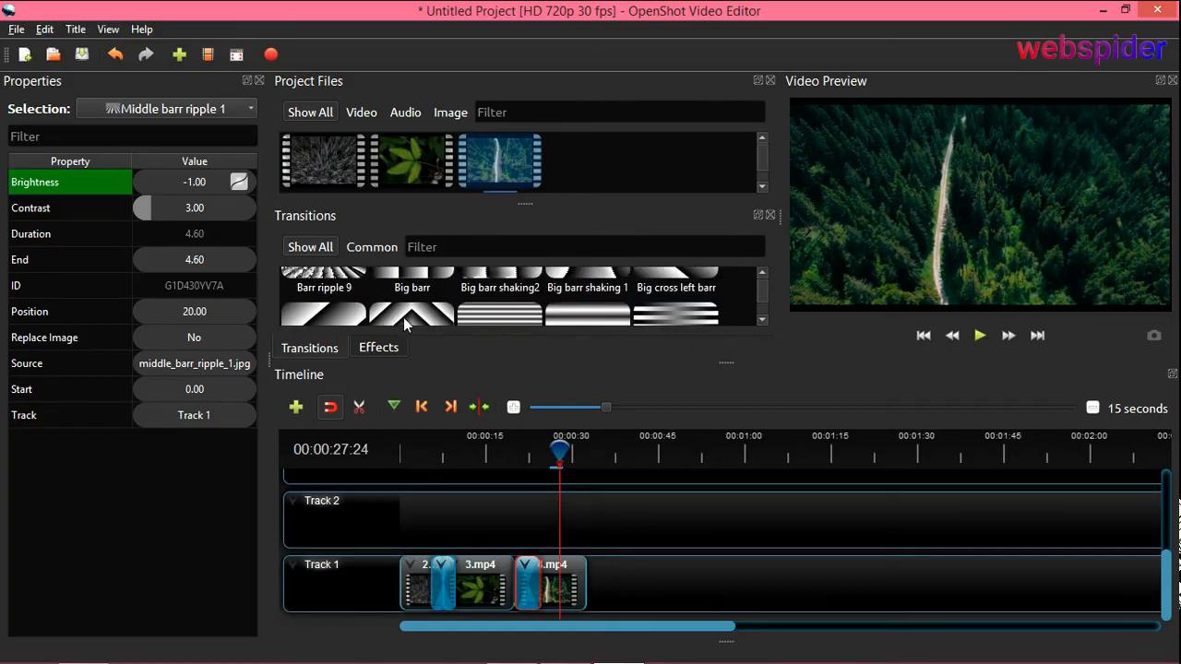
# - Remove the ripple transition on 4.mp4 and drop Big losange onto the 3.mp4/4.mp4 overlap
pyautogui.rightClick(526, 583)
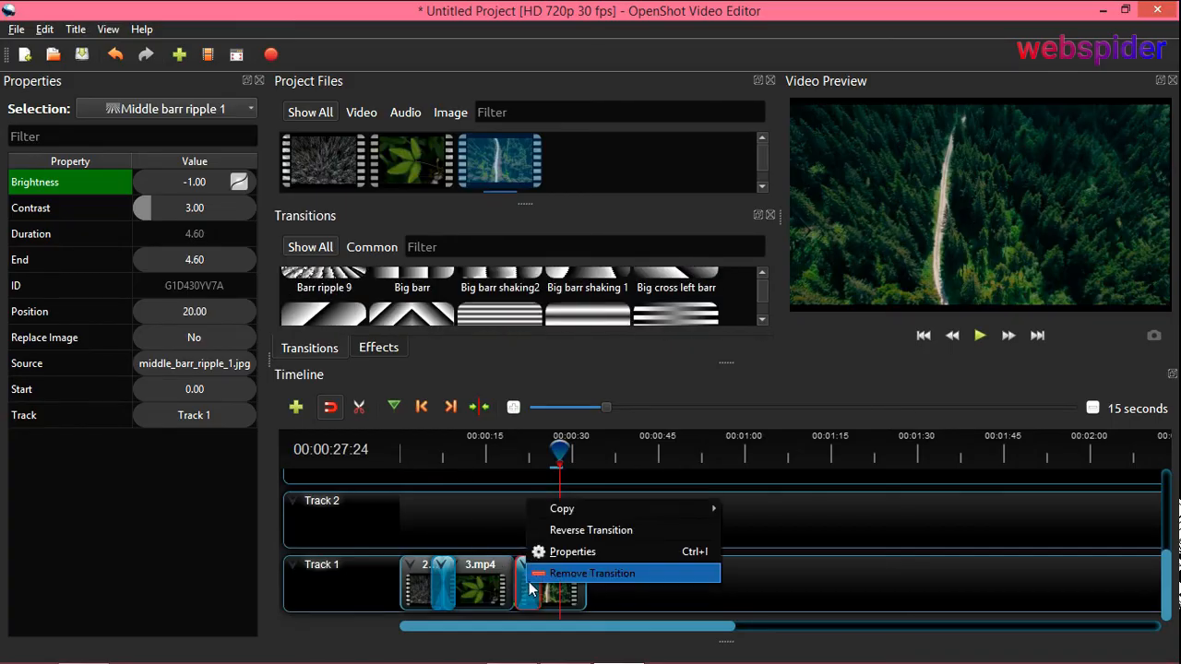
pyautogui.click(600, 573)
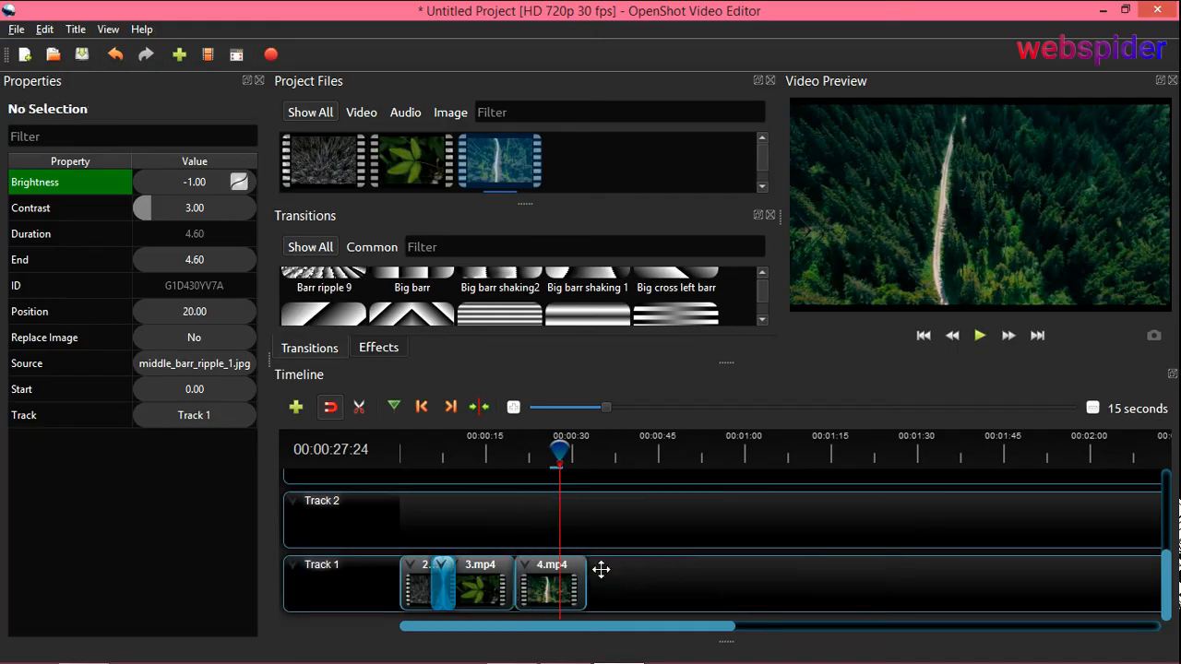
pyautogui.click(761, 321)
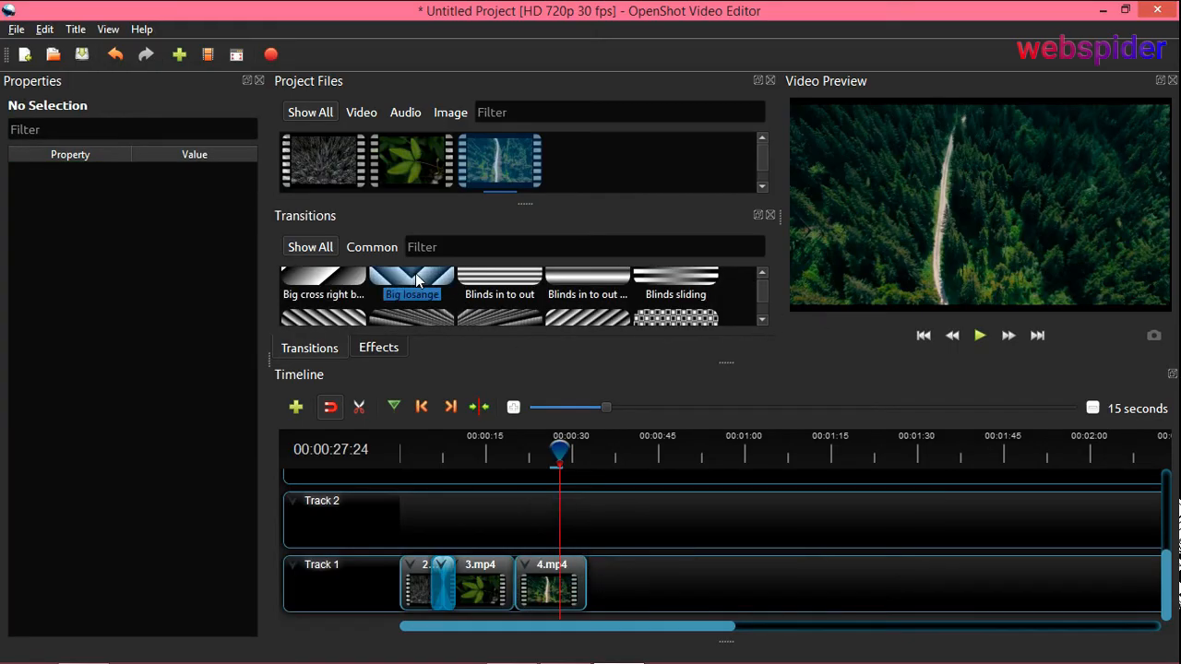
pyautogui.moveTo(415, 273); pyautogui.dragTo(536, 584)
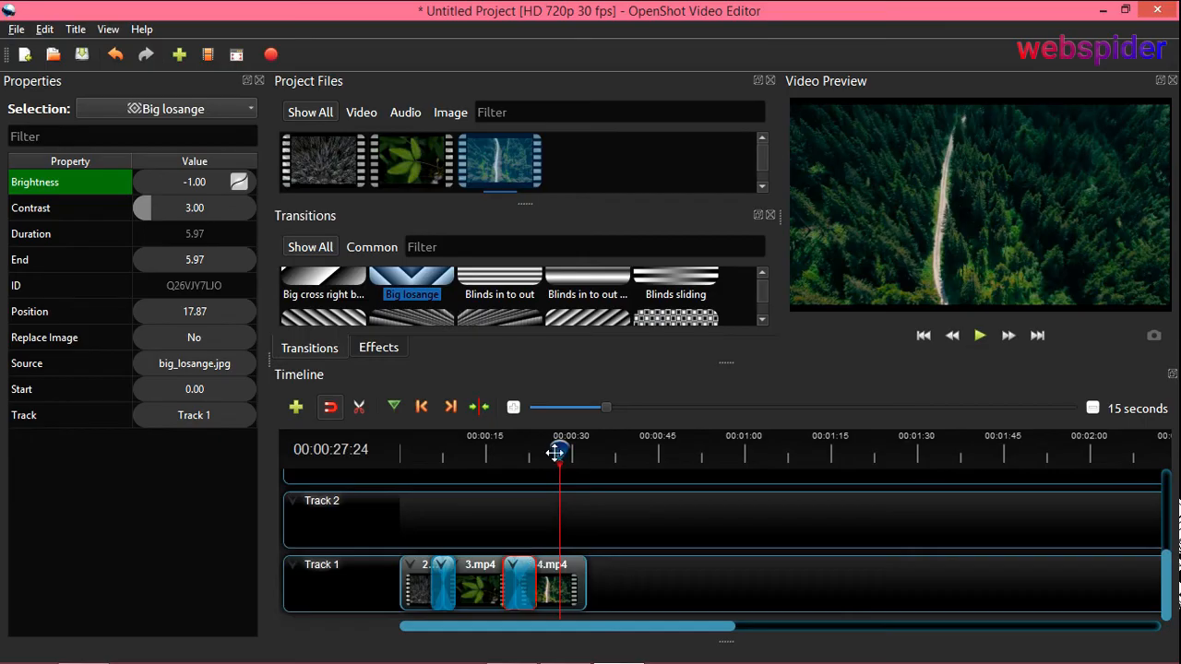
# - Preview the Big losange transition from about 15 seconds
pyautogui.moveTo(555, 452); pyautogui.dragTo(488, 458)
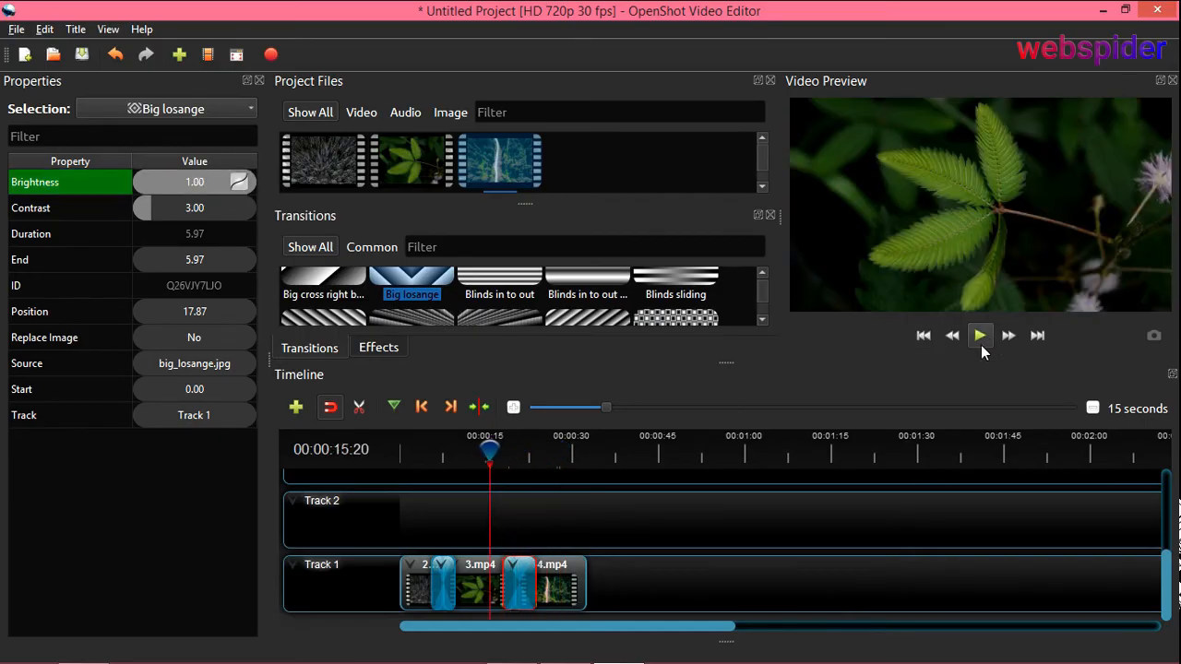
pyautogui.click(980, 339)
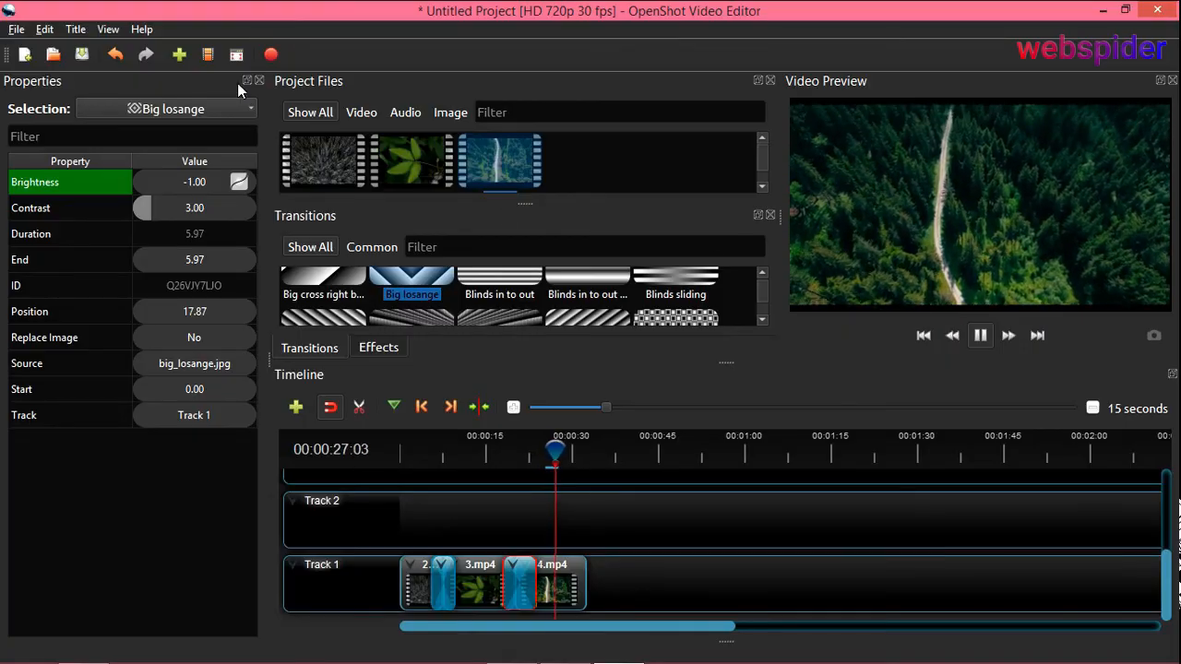
pyautogui.click(981, 336)
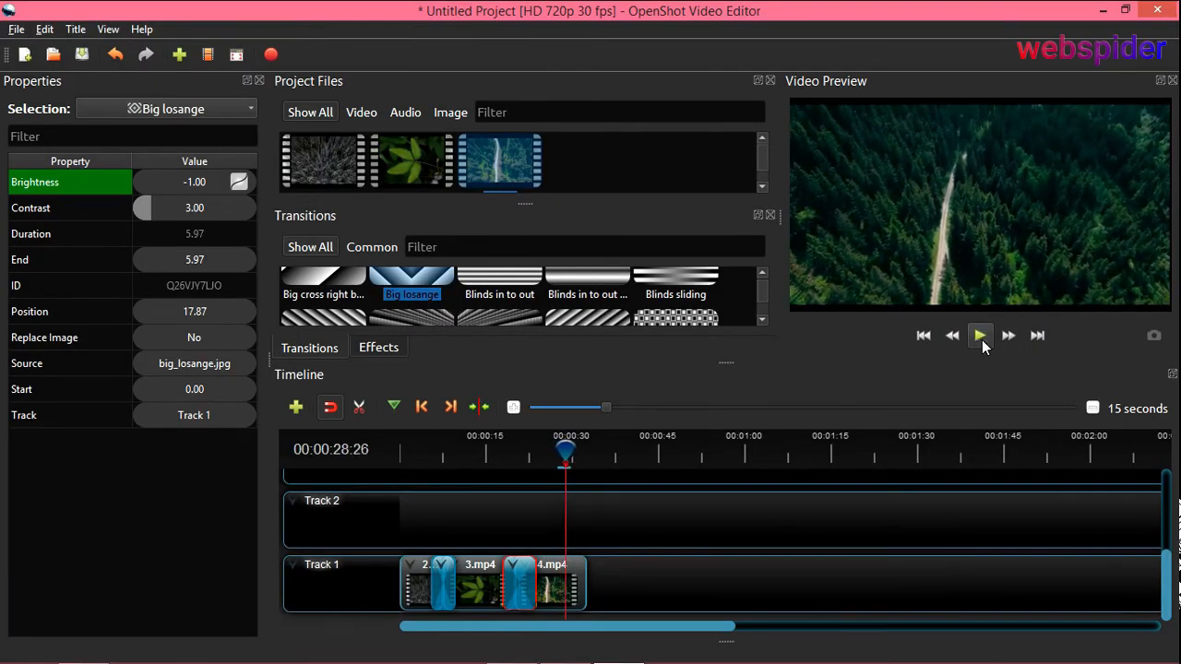
# - Import A_Trip_Around_the_Moon.mp3 from F:\webspider channel\back ground audio
pyautogui.click(179, 55)
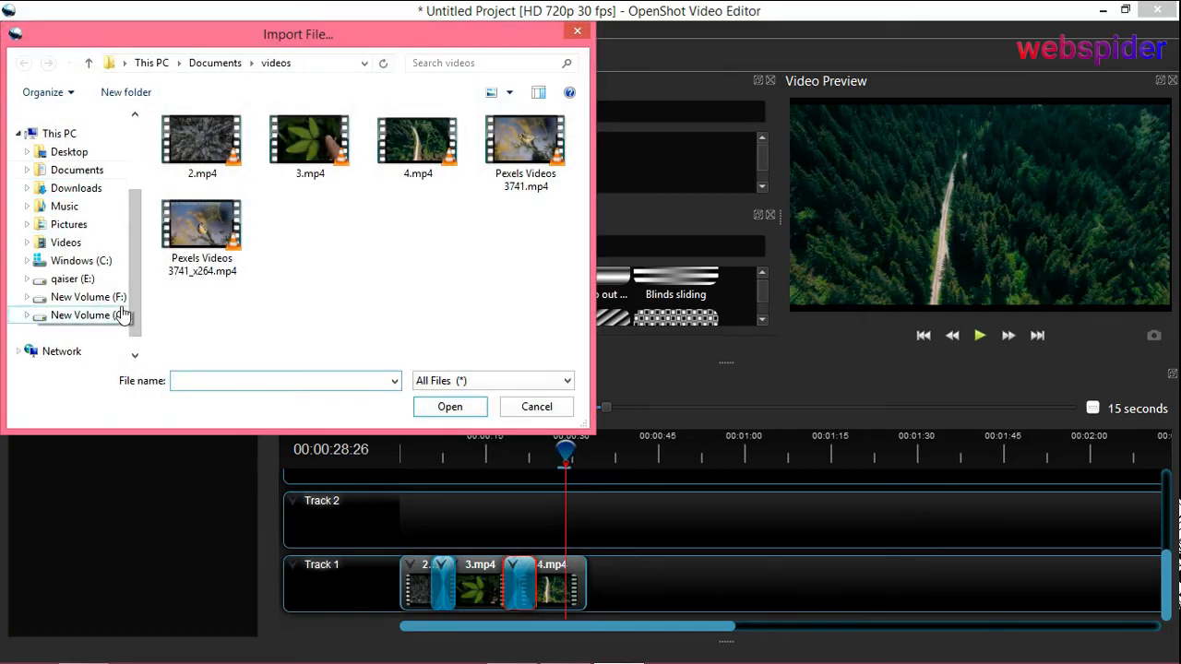
pyautogui.click(109, 298)
pyautogui.moveTo(582, 148); pyautogui.dragTo(582, 254)
pyautogui.doubleClick(296, 176)
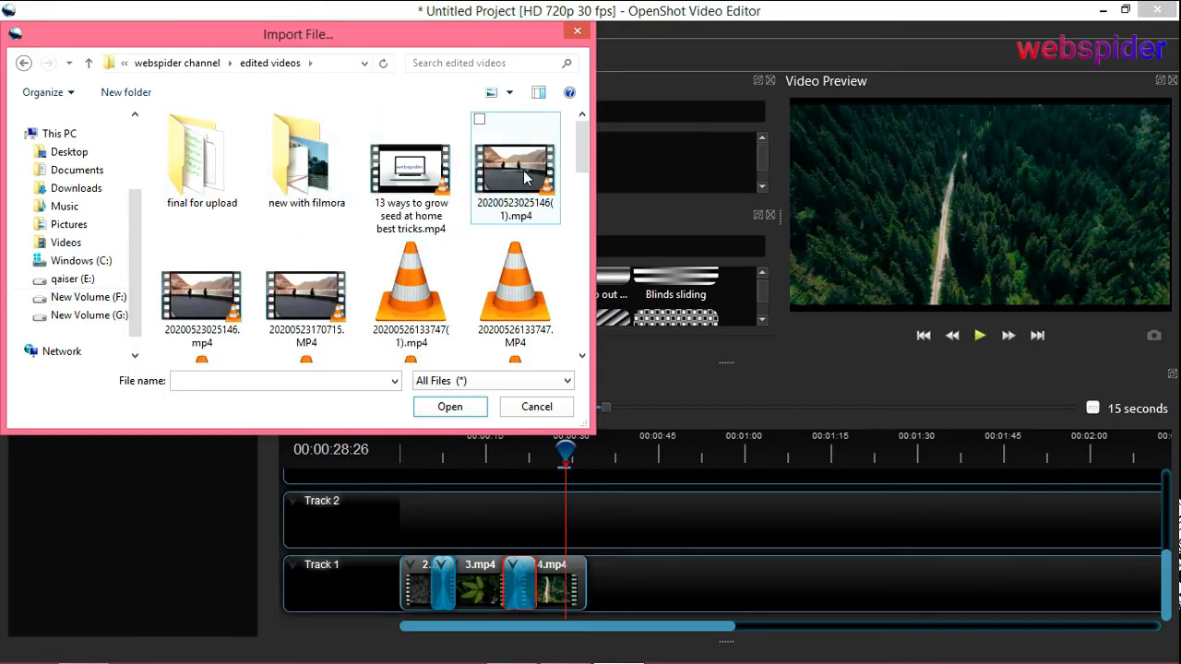
pyautogui.doubleClick(298, 35)
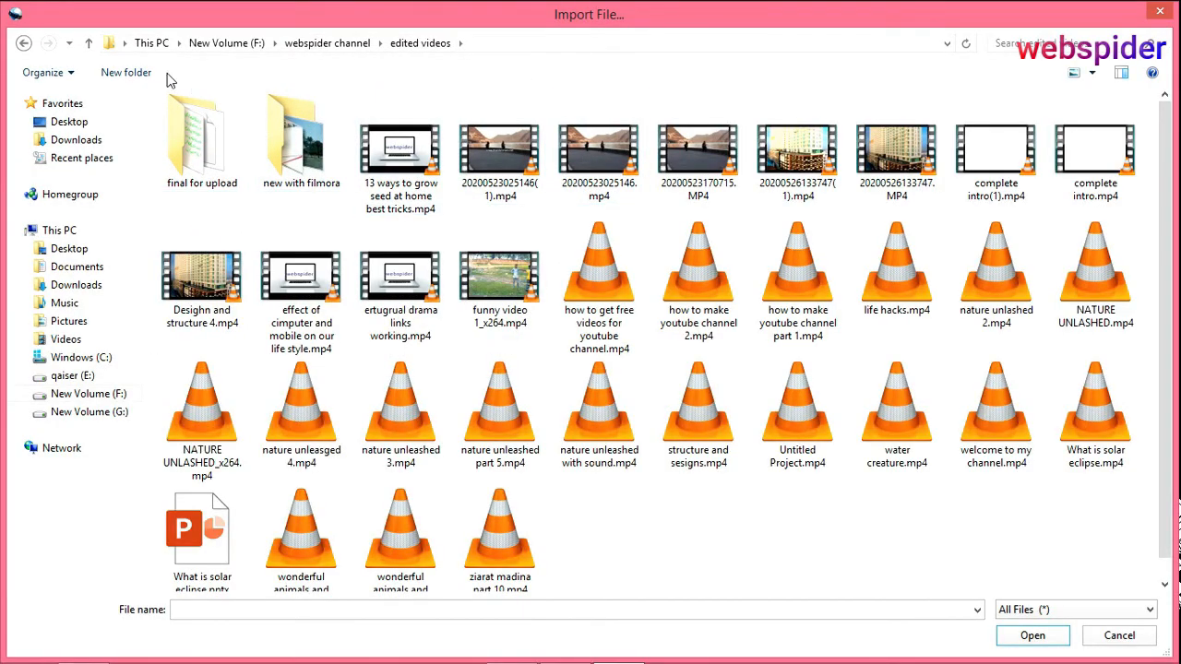
pyautogui.click(89, 43)
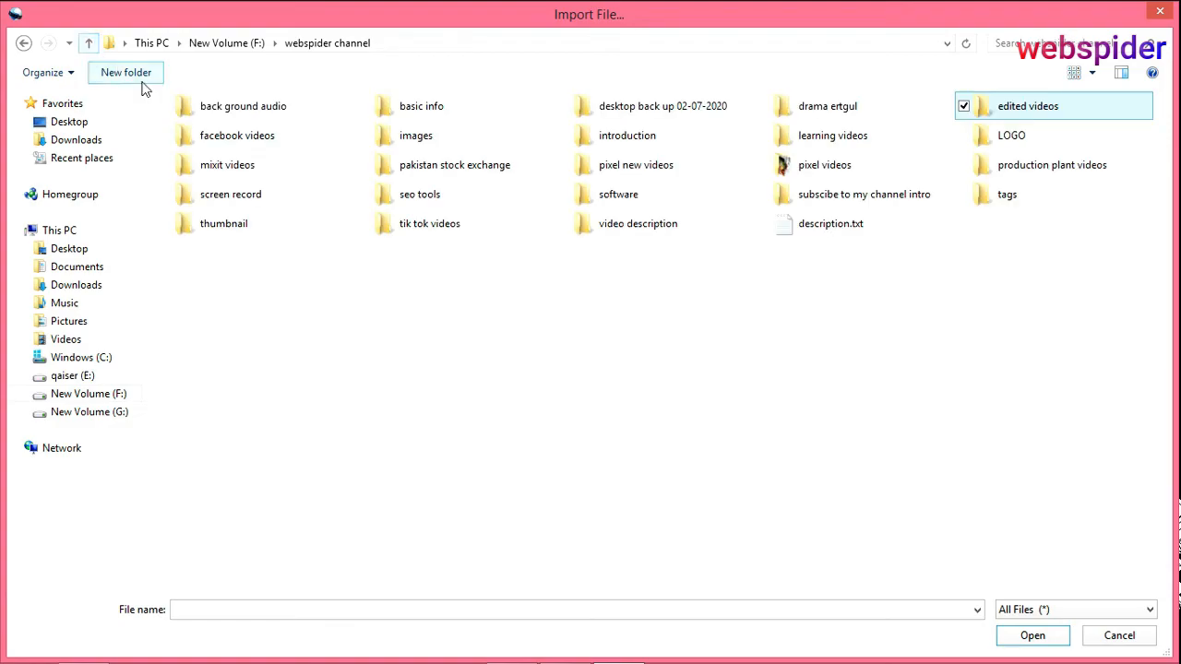
pyautogui.doubleClick(264, 121)
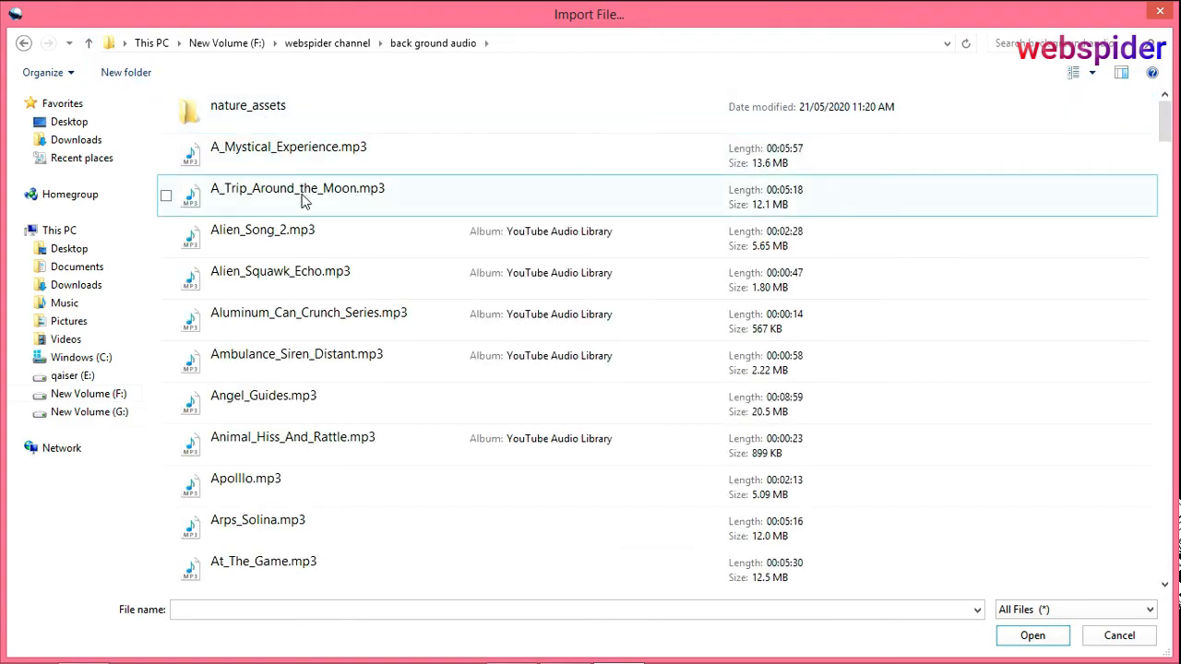
pyautogui.doubleClick(305, 200)
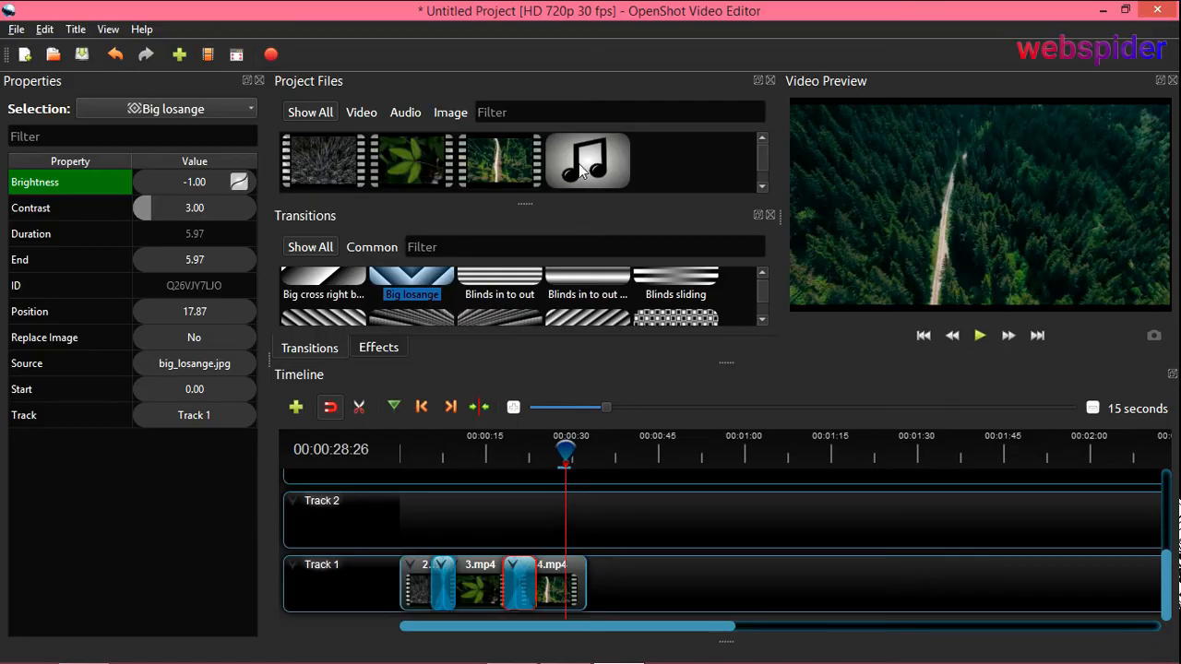
# - Place the mp3 at the start of Track 2 and trim it to 33.77 seconds
pyautogui.moveTo(587, 166); pyautogui.dragTo(398, 524)
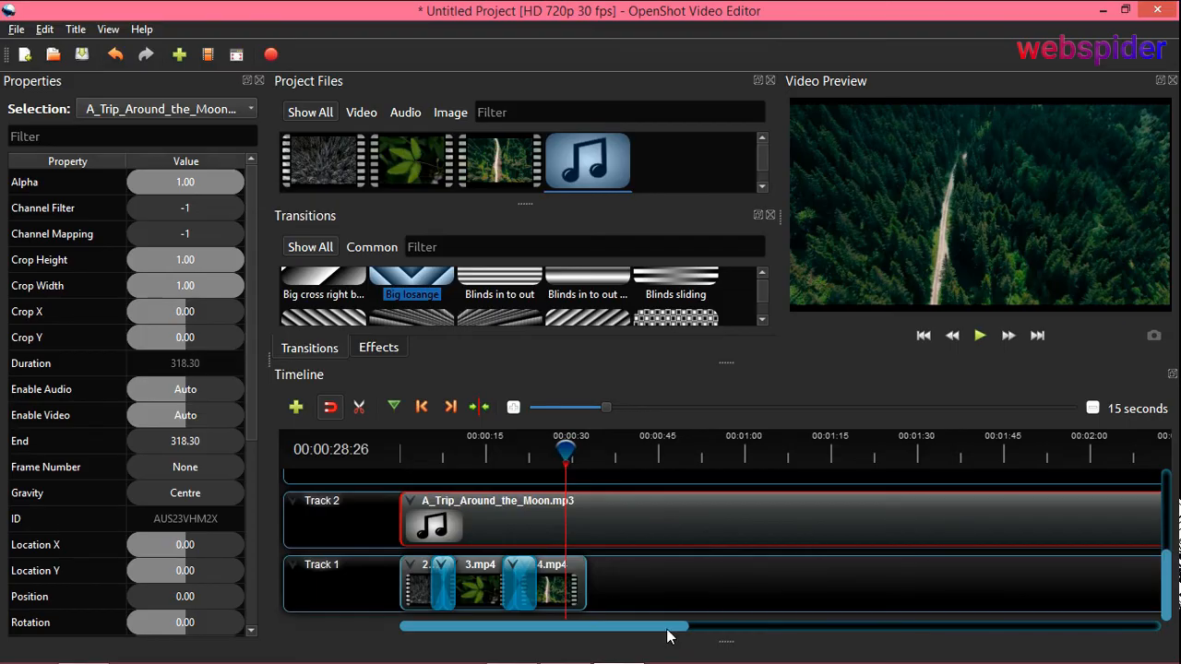
pyautogui.moveTo(668, 630); pyautogui.dragTo(1158, 627)
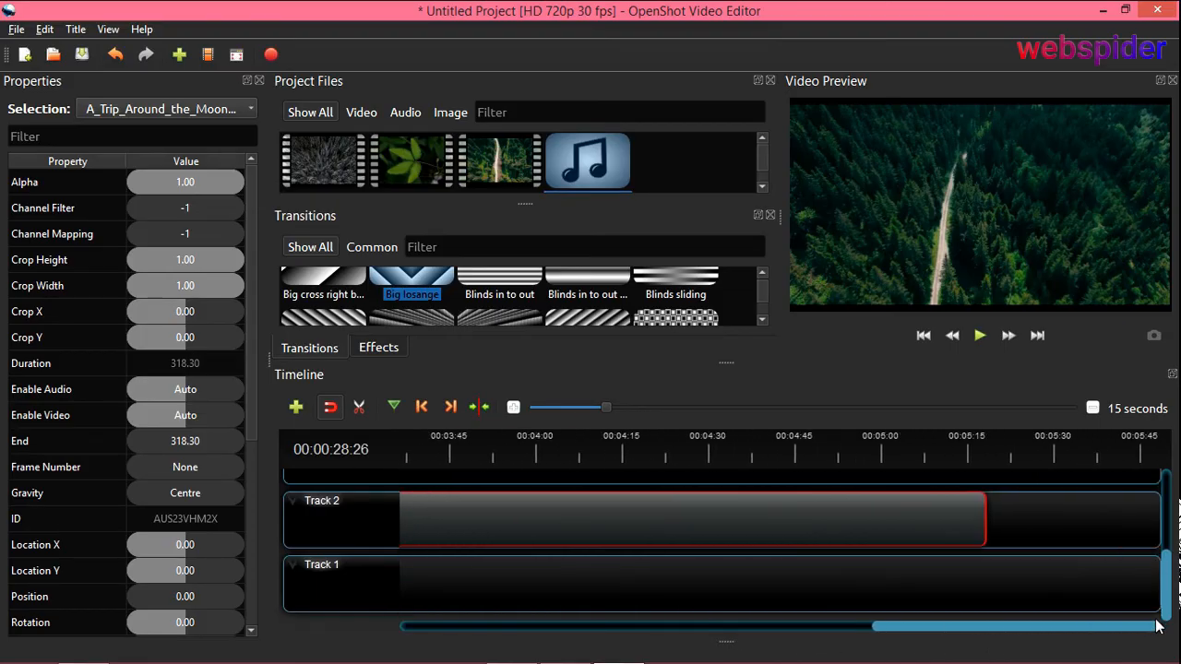
pyautogui.moveTo(986, 512); pyautogui.dragTo(409, 502)
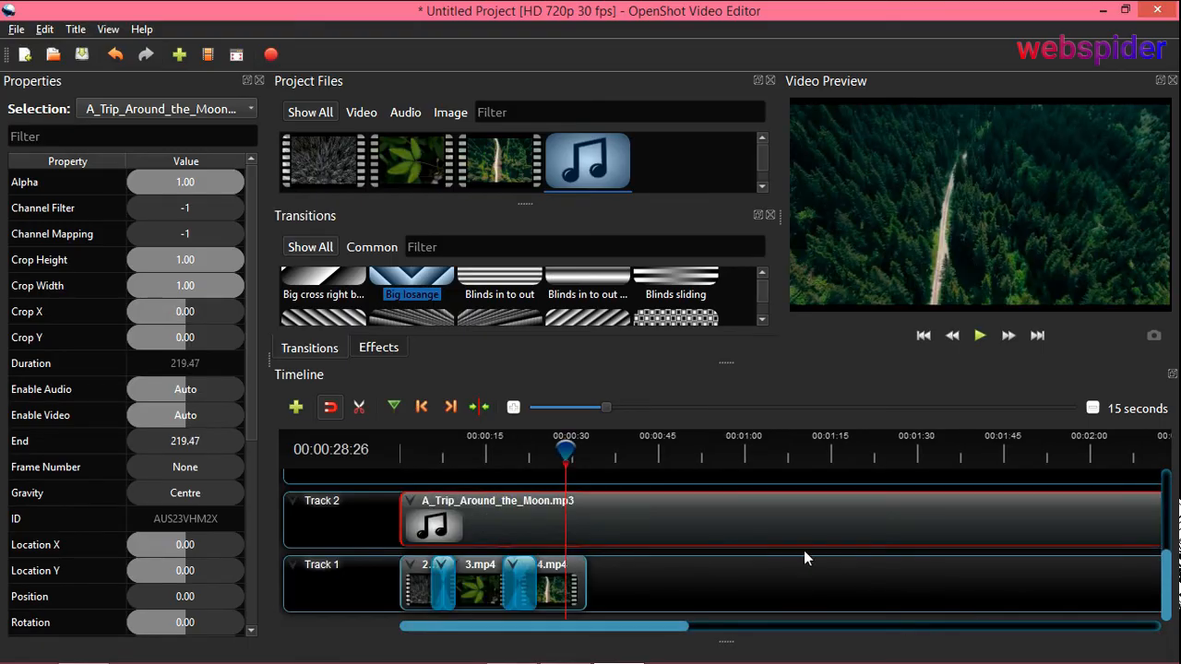
pyautogui.moveTo(616, 628); pyautogui.dragTo(891, 640)
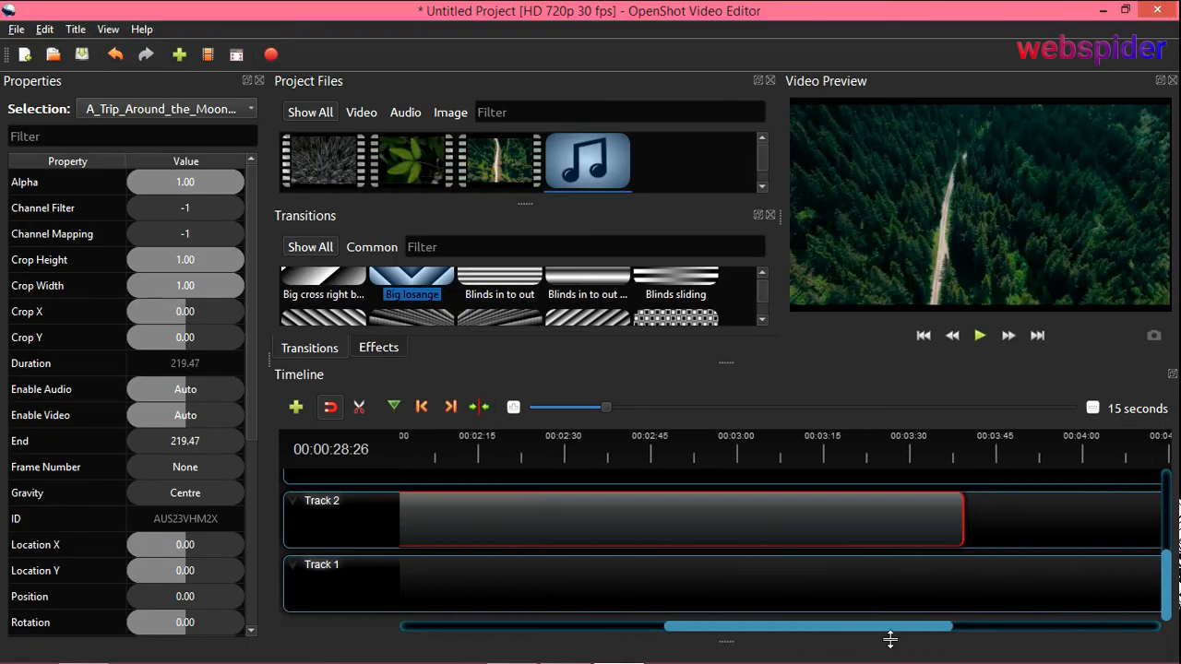
pyautogui.moveTo(964, 514); pyautogui.dragTo(422, 514)
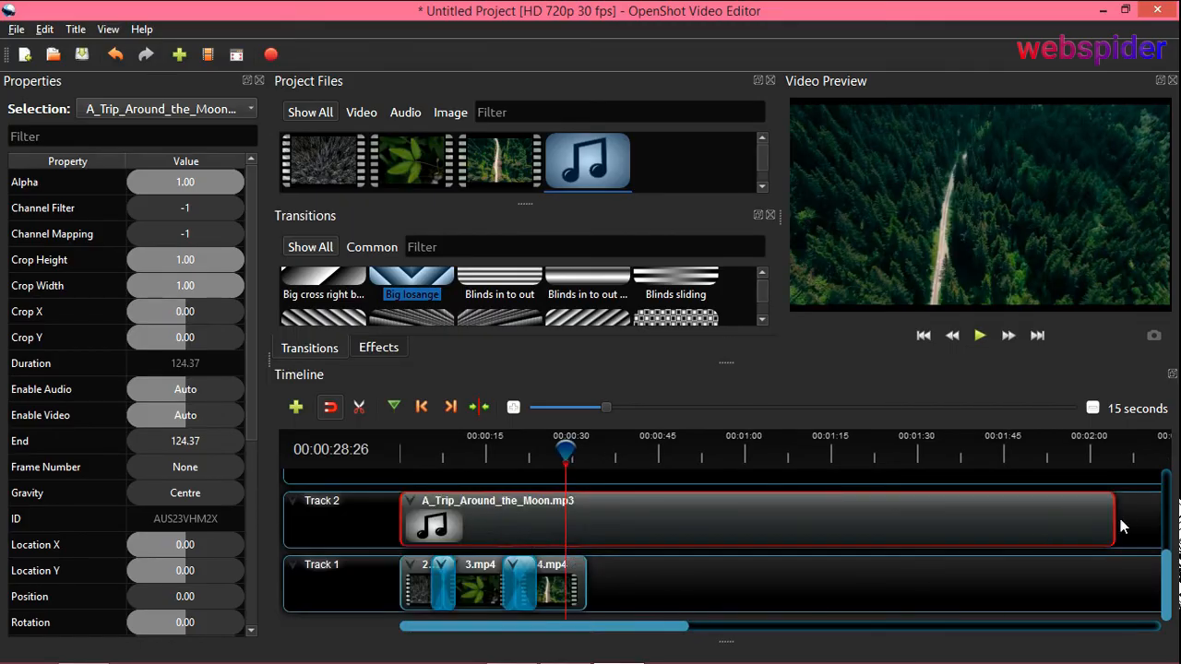
pyautogui.moveTo(1116, 517); pyautogui.dragTo(601, 498)
# - Unmute the computer's sound and raise the system volume
pyautogui.moveTo(1076, 655)
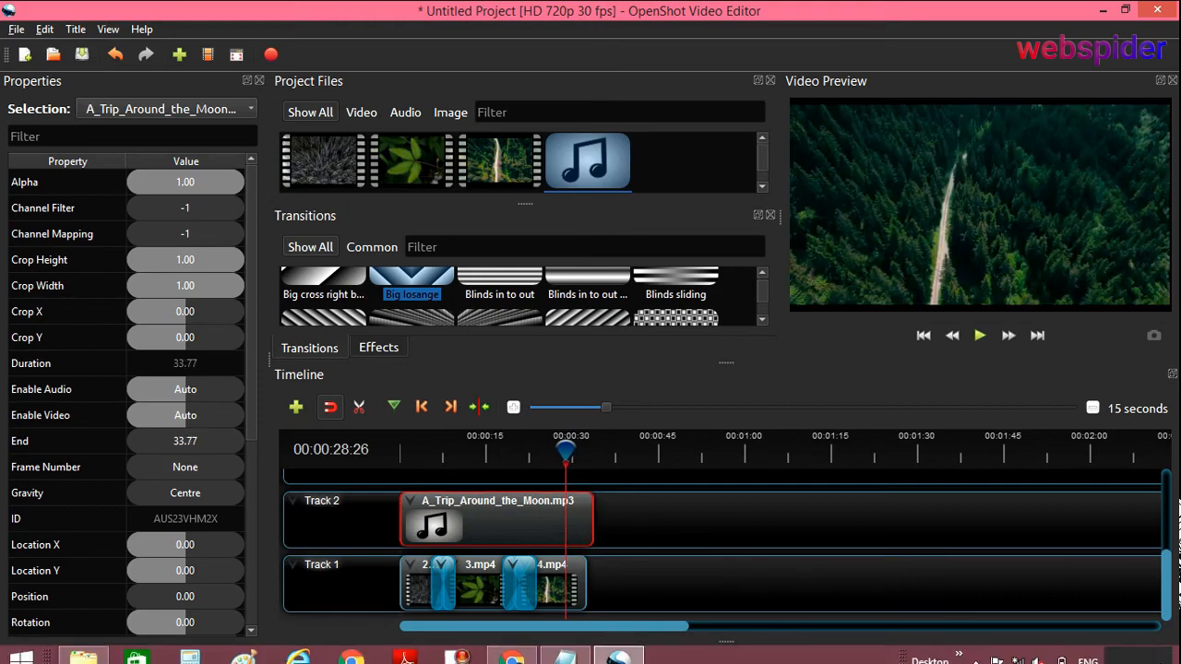
pyautogui.click(1040, 648)
pyautogui.click(1046, 558)
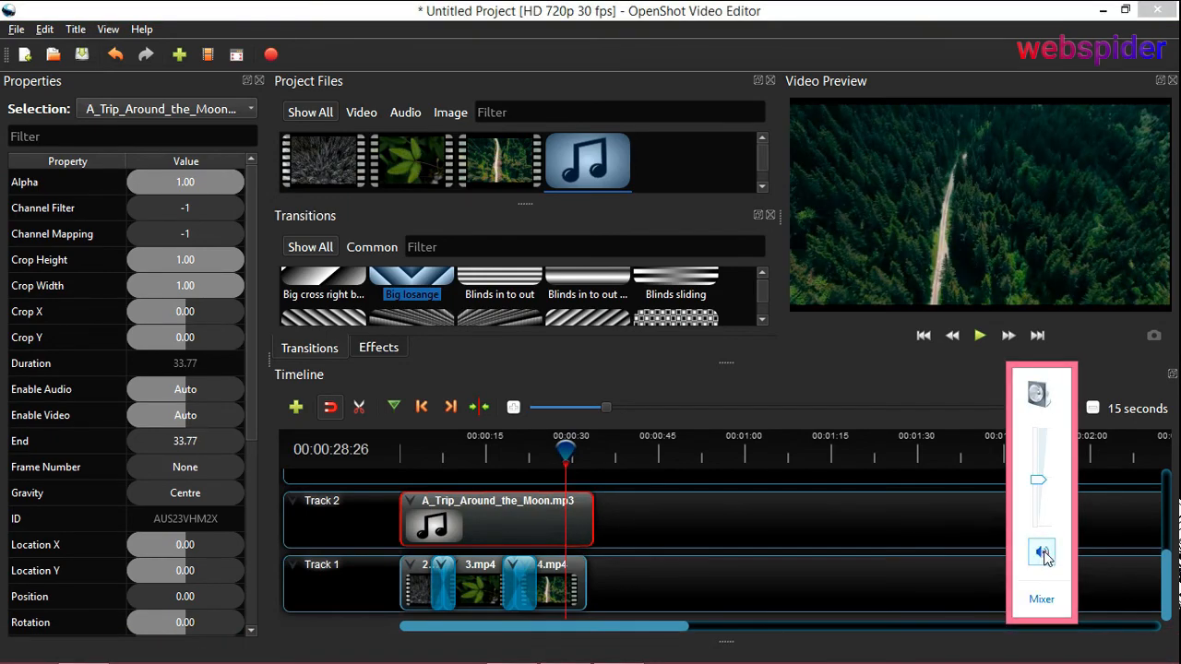
pyautogui.moveTo(1037, 481); pyautogui.dragTo(1049, 430)
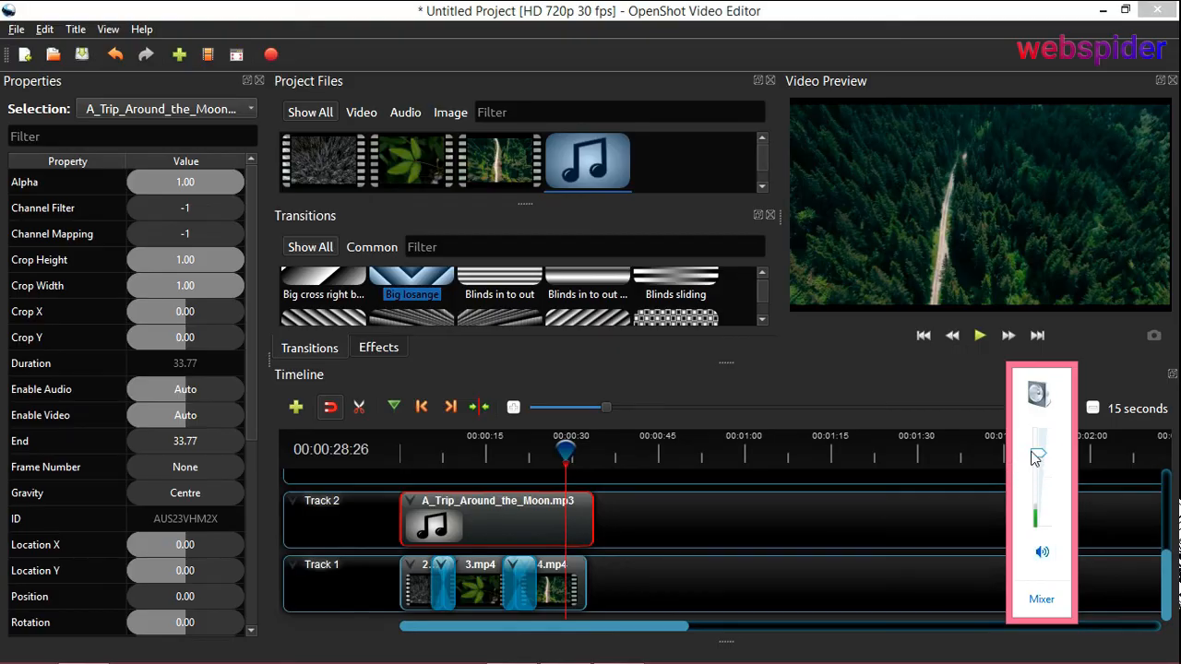
pyautogui.click(903, 574)
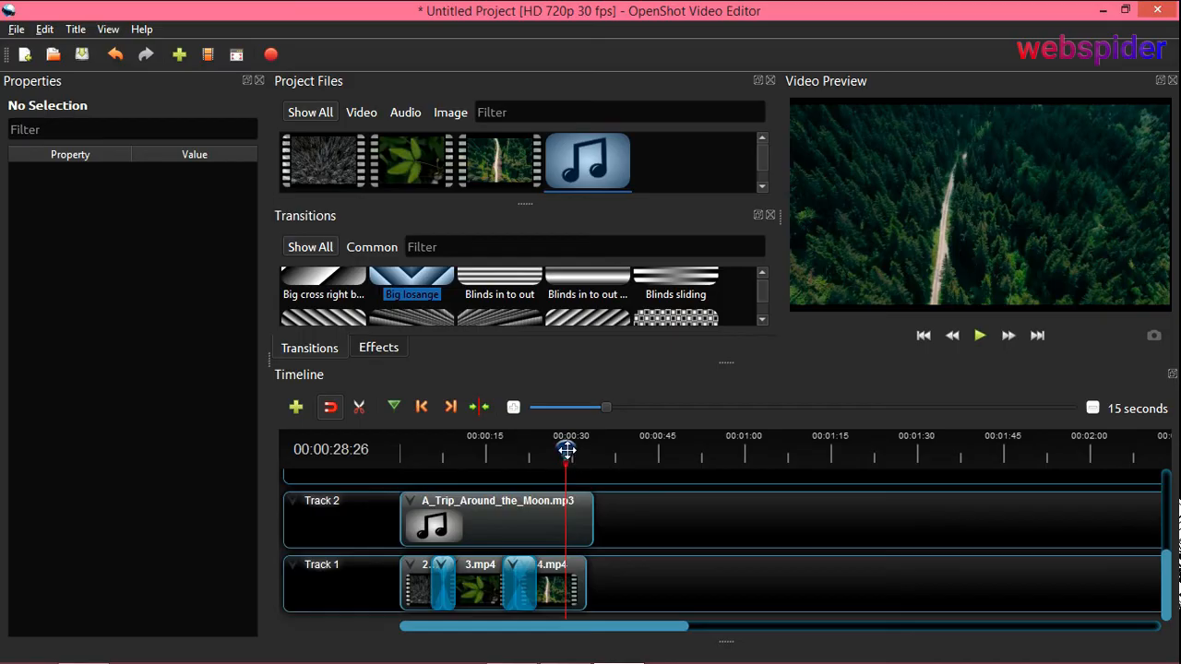
pyautogui.moveTo(567, 450); pyautogui.dragTo(402, 452)
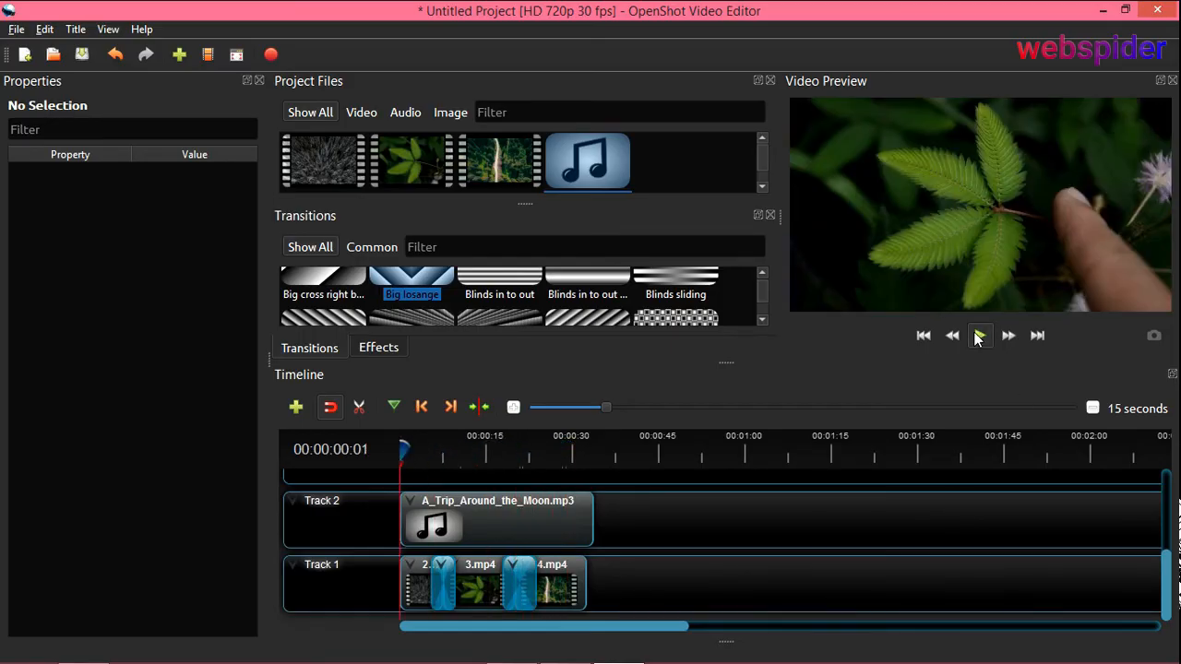
pyautogui.click(980, 335)
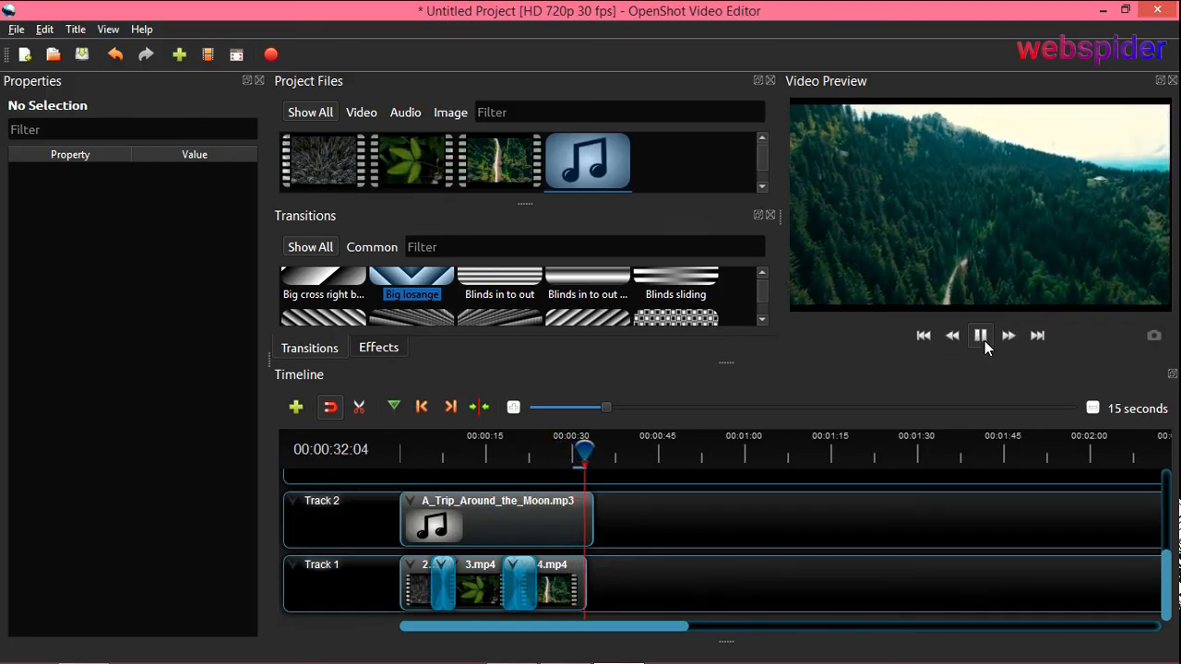
pyautogui.click(983, 338)
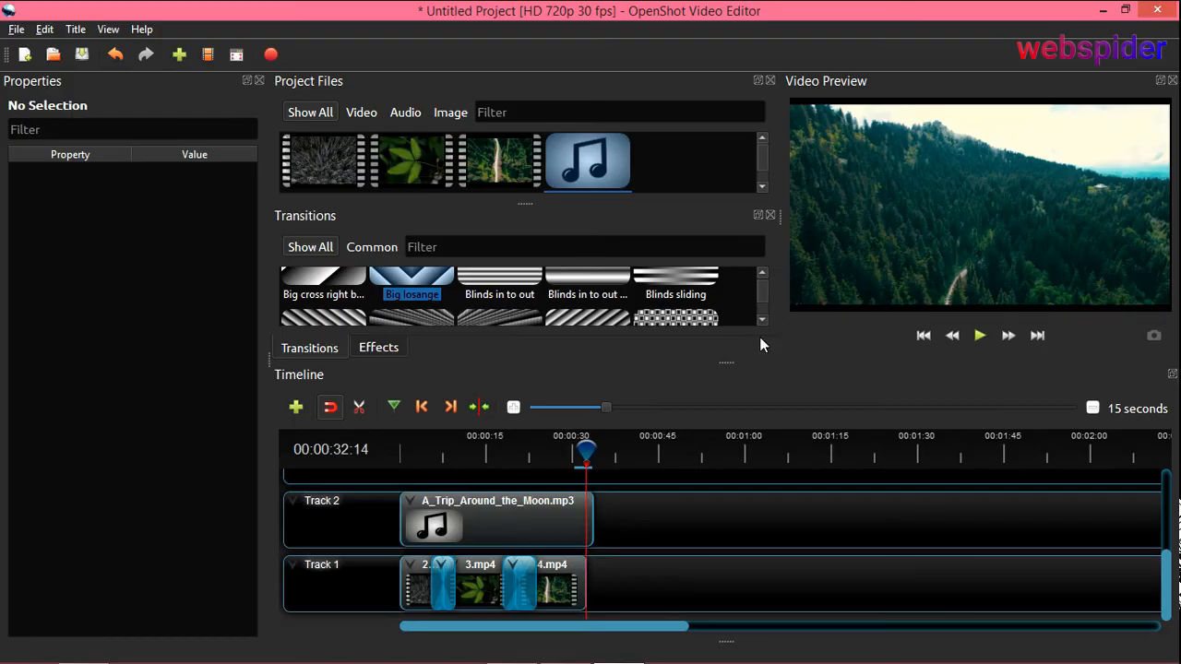
# - Set the export destination folder to Documents\videos
pyautogui.click(270, 56)
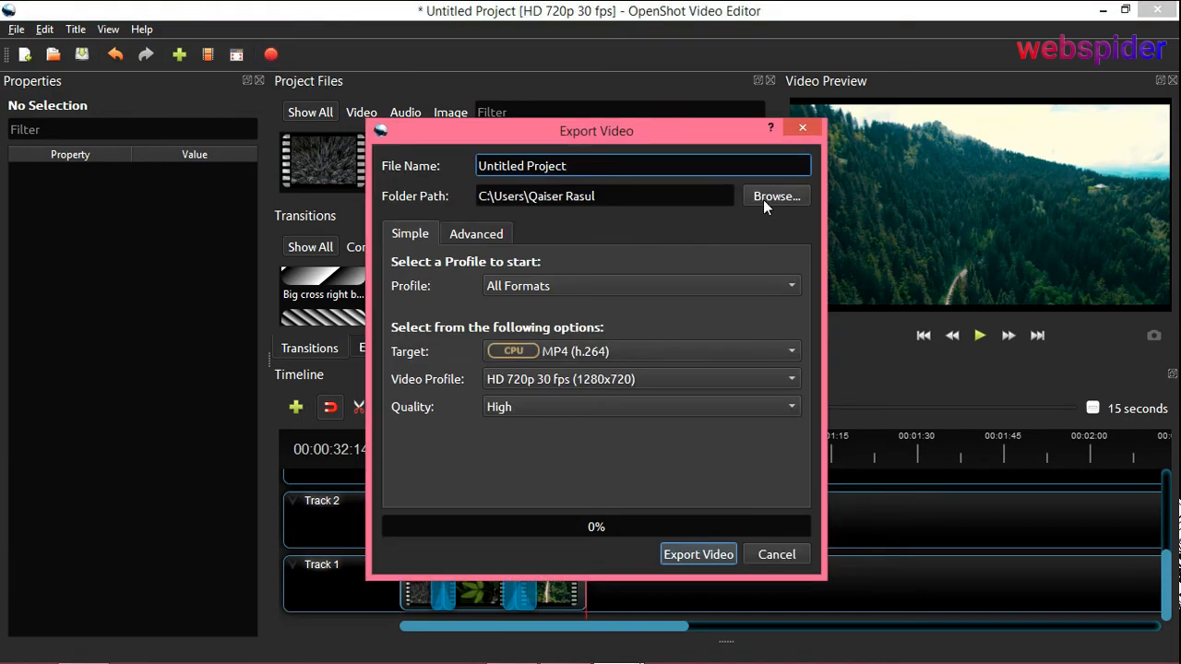
pyautogui.click(770, 197)
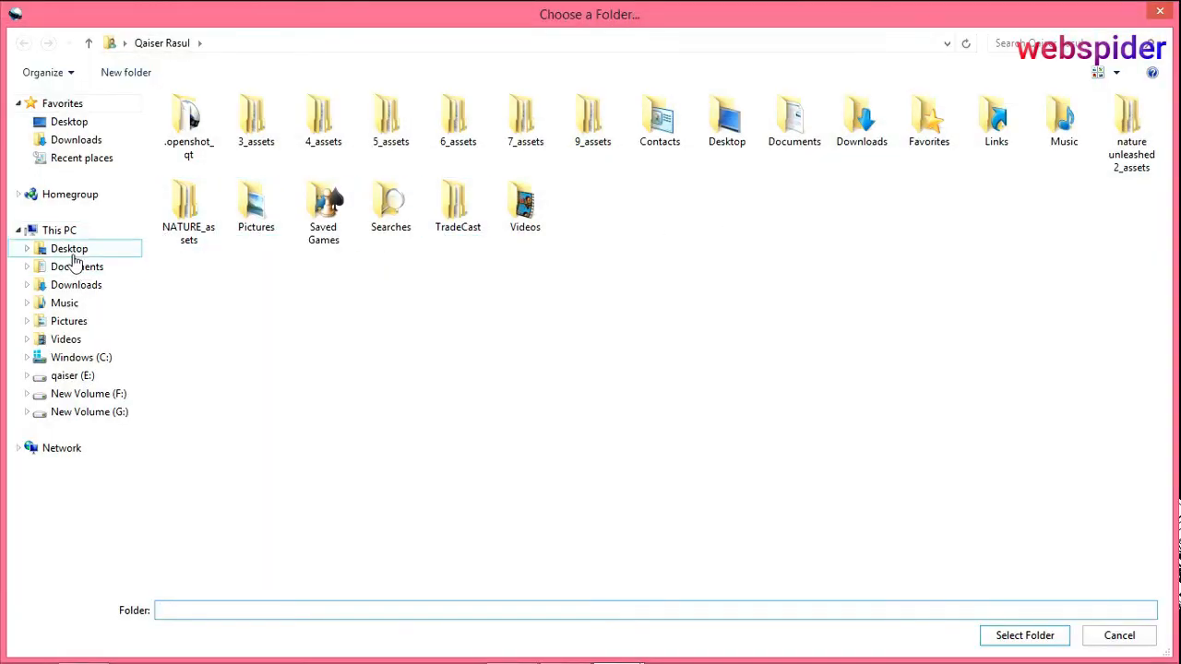
pyautogui.click(79, 270)
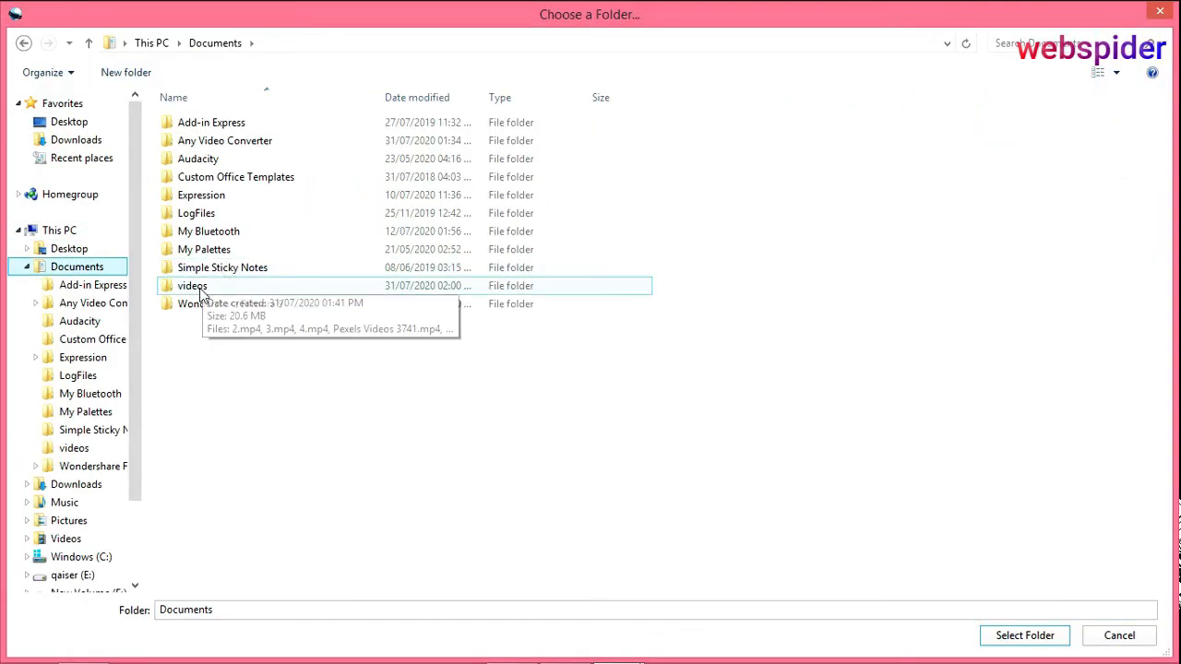
pyautogui.doubleClick(195, 287)
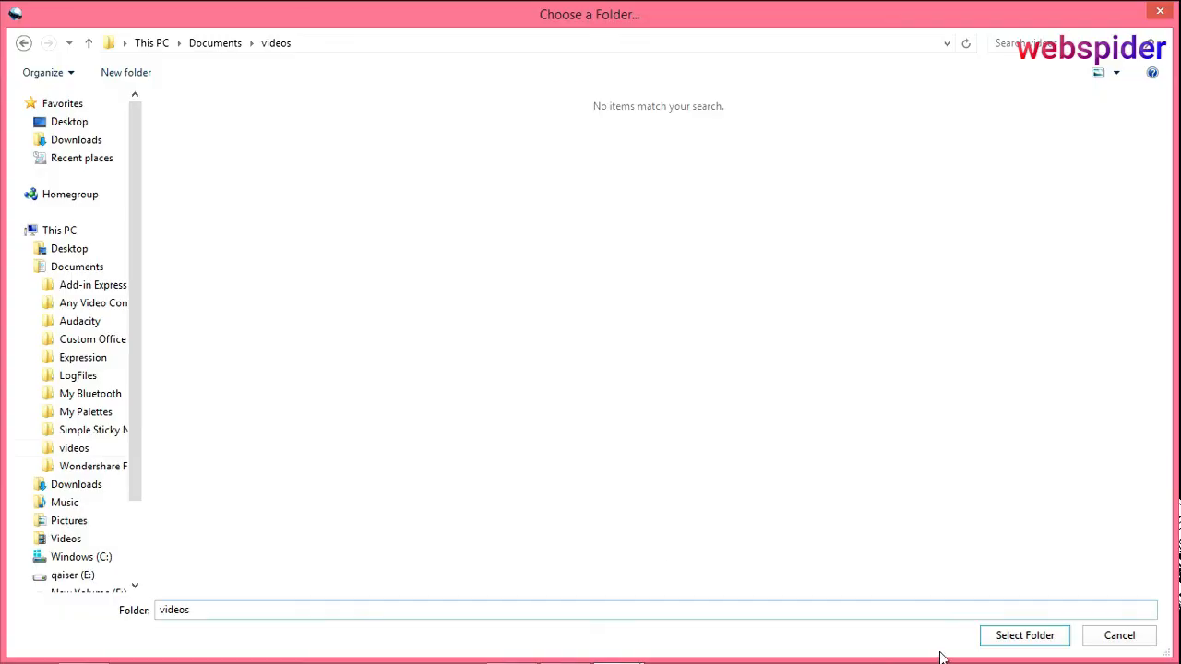
pyautogui.click(1009, 637)
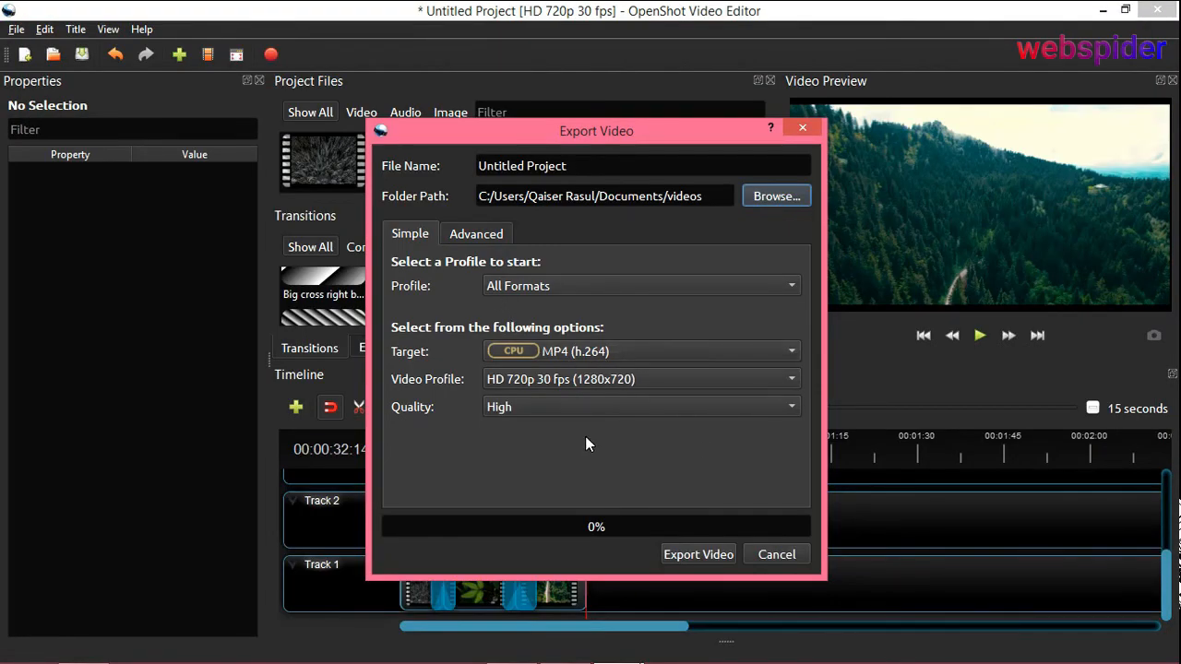
# - Set export quality to Med and the video profile to HD 720p 50 fps
pyautogui.click(589, 407)
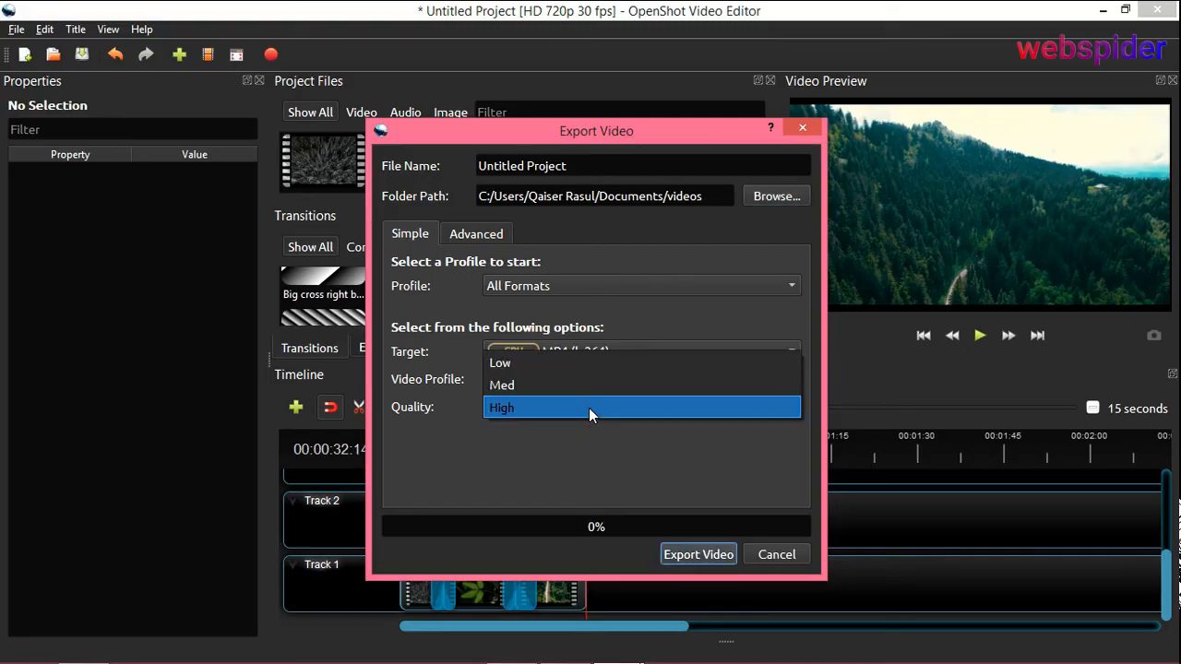
pyautogui.click(511, 386)
pyautogui.click(546, 379)
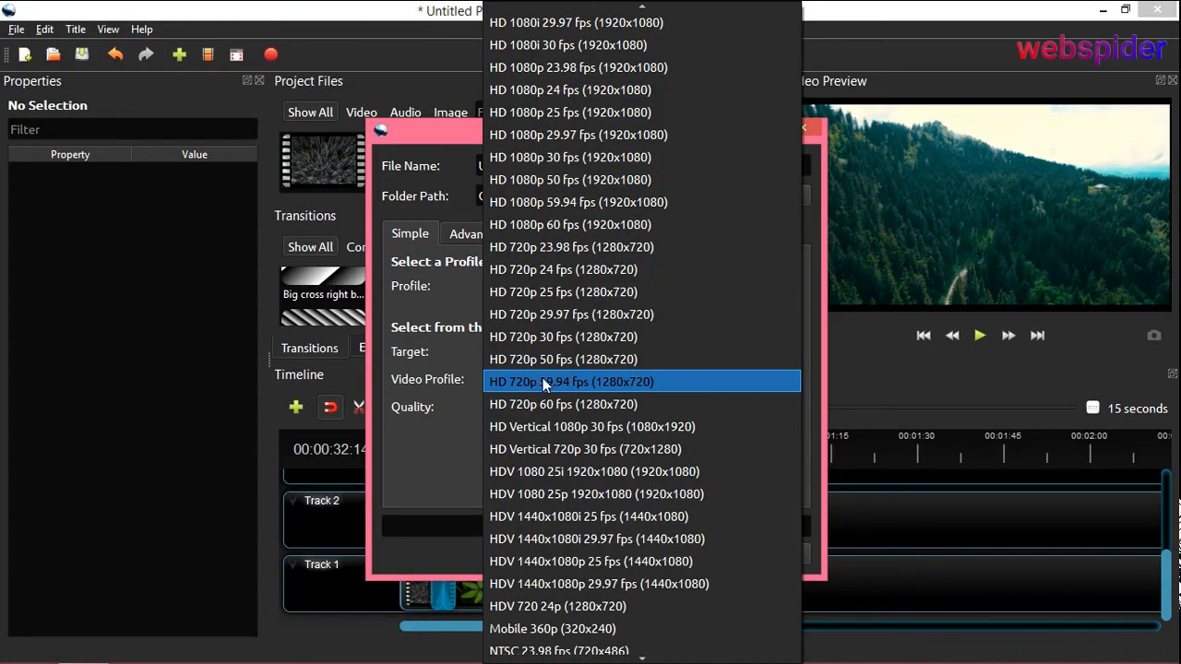
pyautogui.click(561, 362)
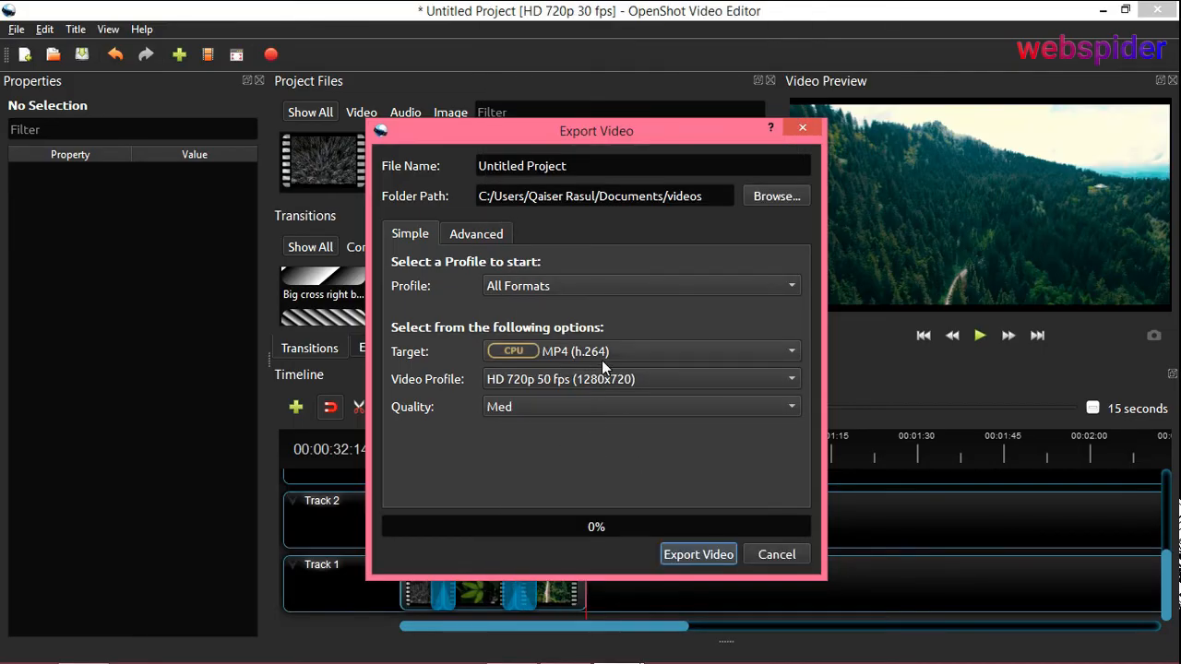
# - Start the MP4 export and let it render to about 52%
pyautogui.click(698, 555)
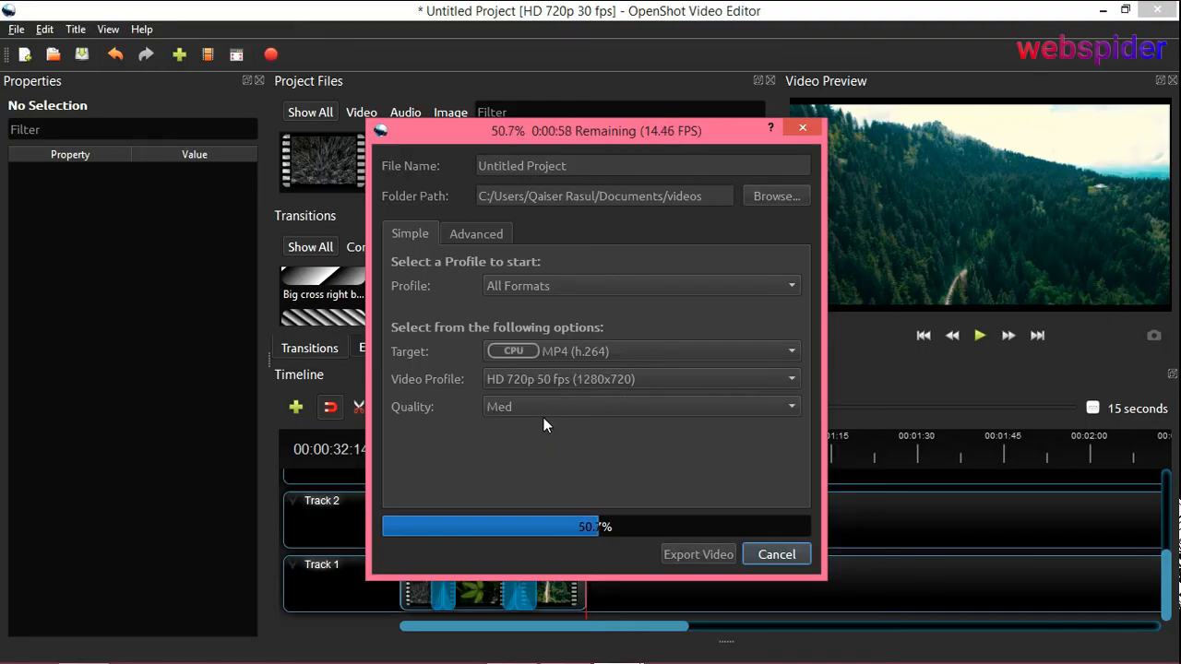
# - Switch to File Explorer's videos folder and refresh the listing
pyautogui.moveTo(135, 651)
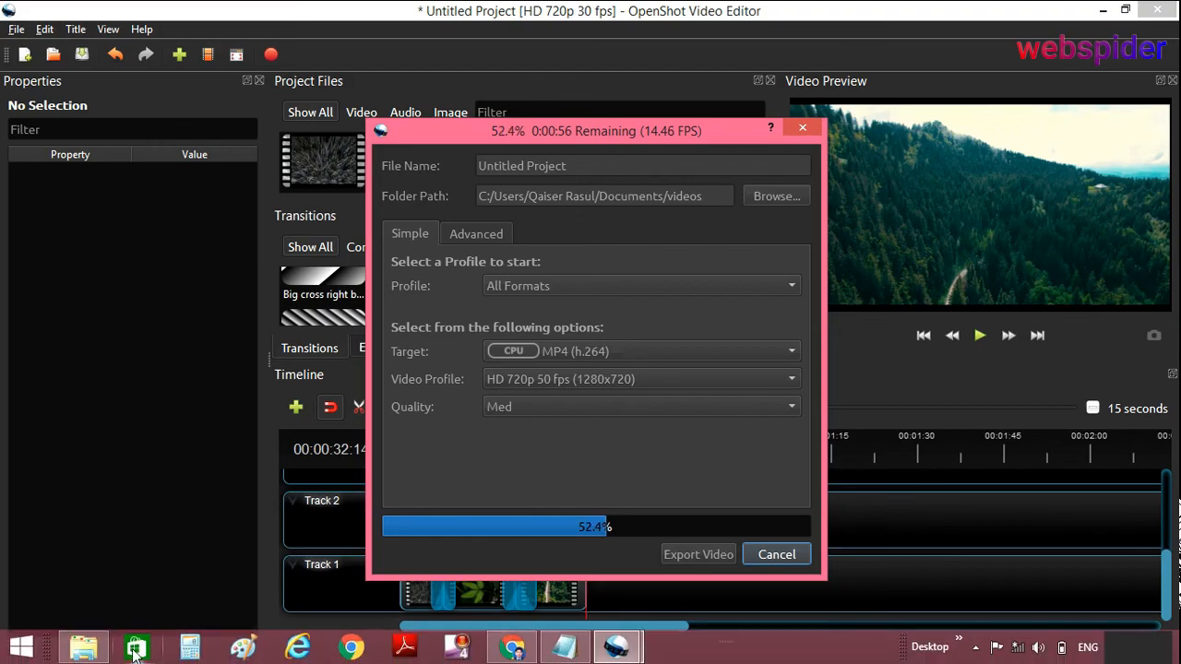
pyautogui.click(95, 651)
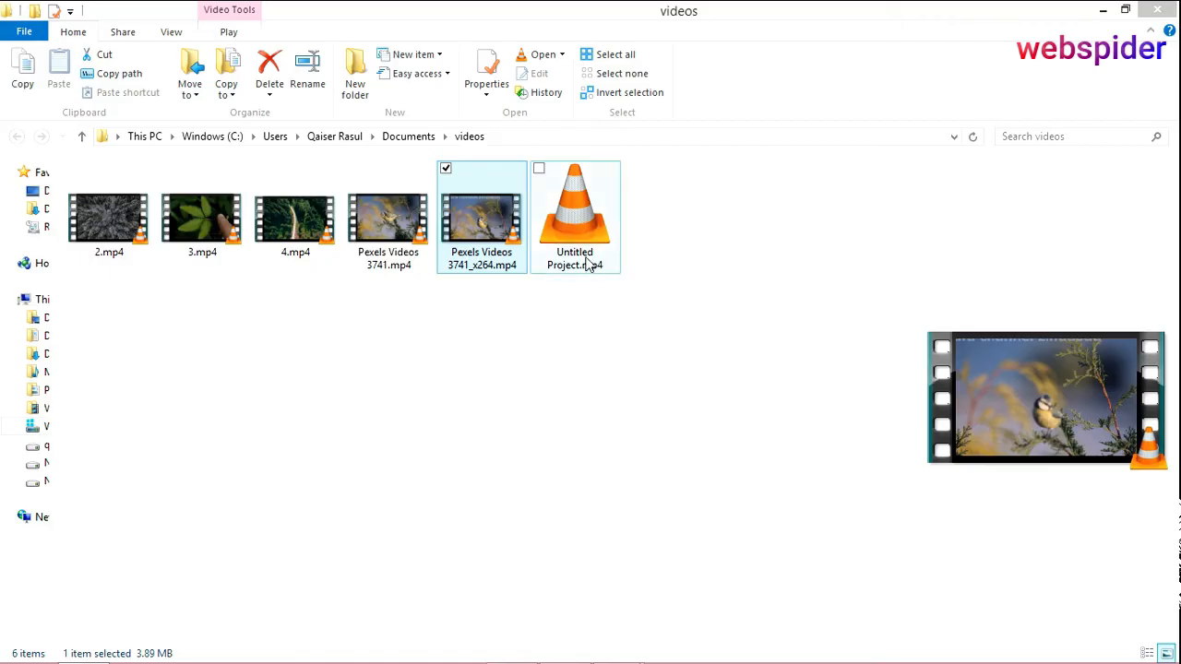
pyautogui.moveTo(587, 265)
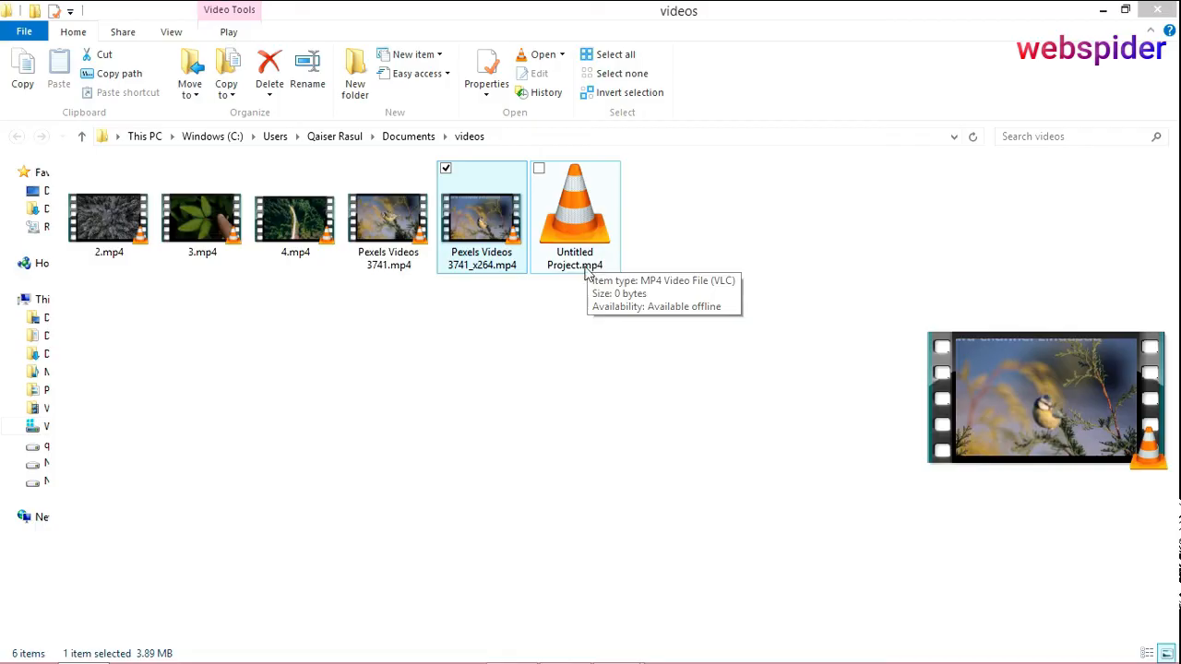
pyautogui.rightClick(522, 337)
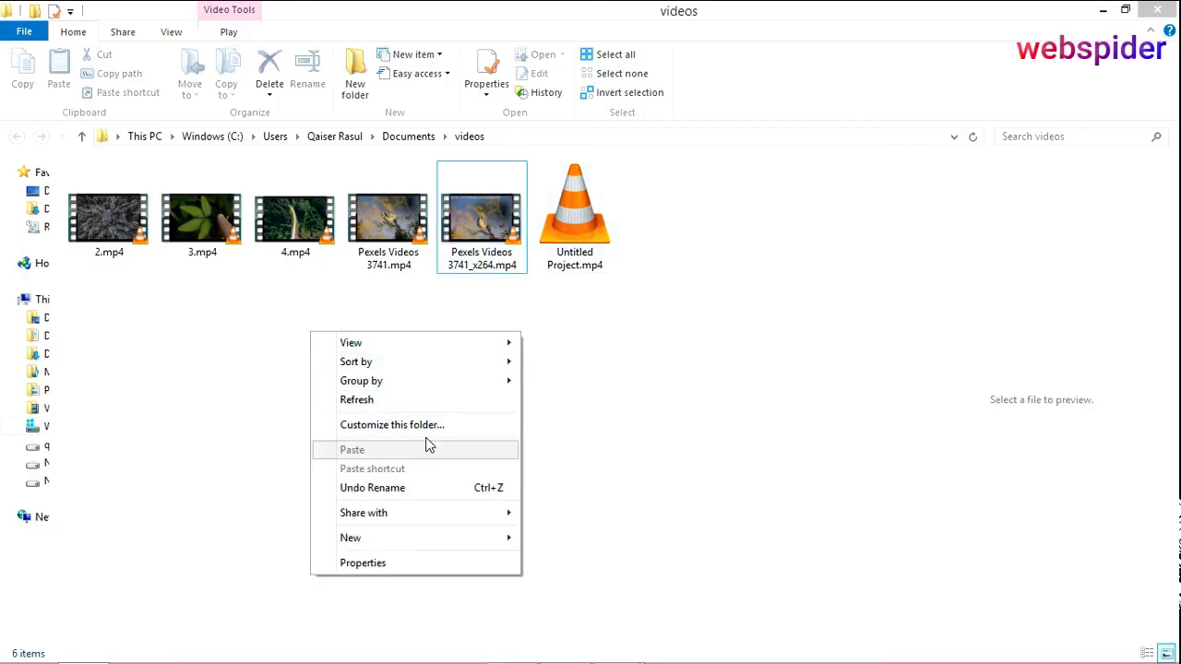
pyautogui.click(421, 404)
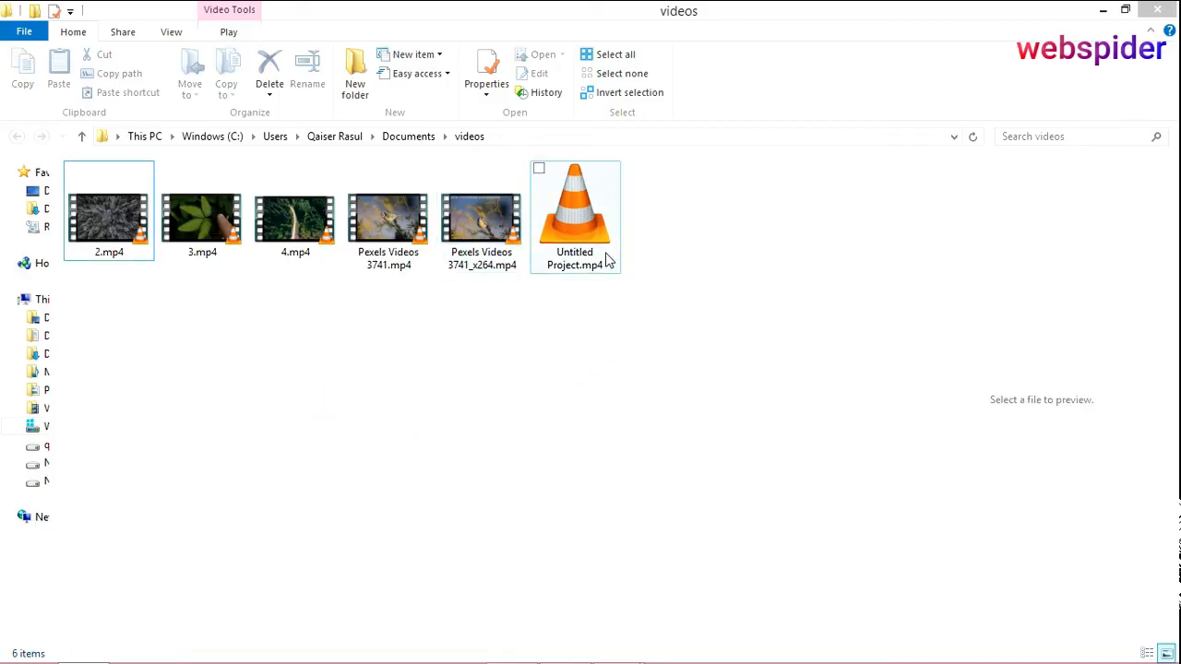
# - Peek at the OpenShot export progress from the taskbar, then return to the videos folder
pyautogui.moveTo(605, 257)
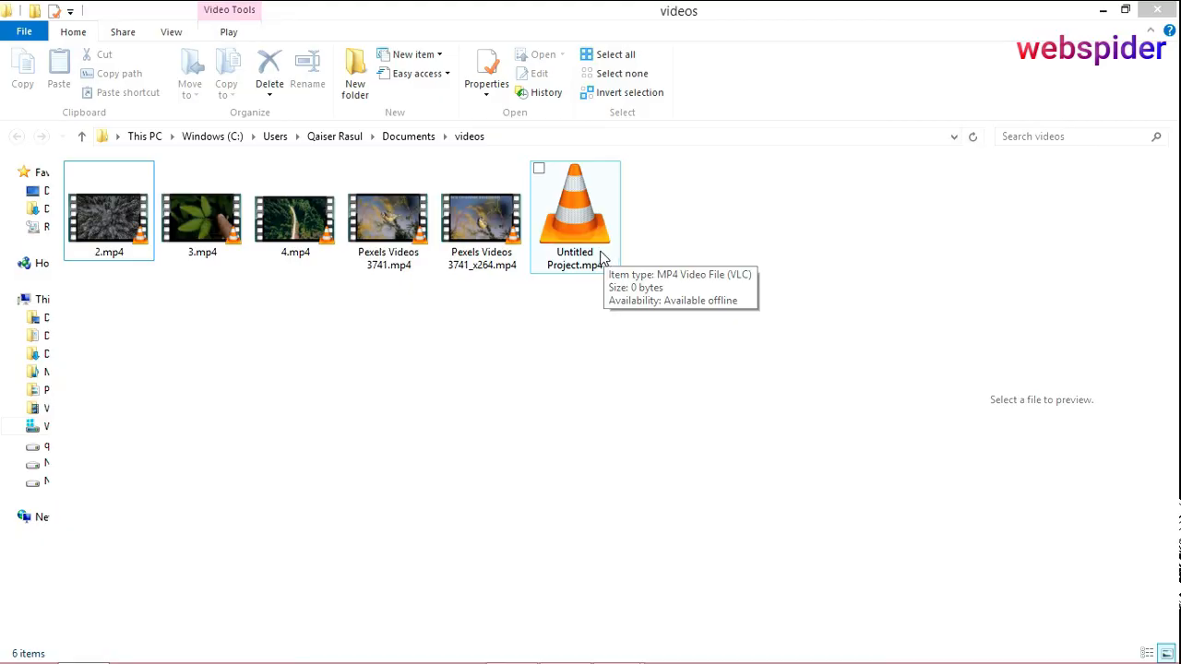
pyautogui.moveTo(516, 660)
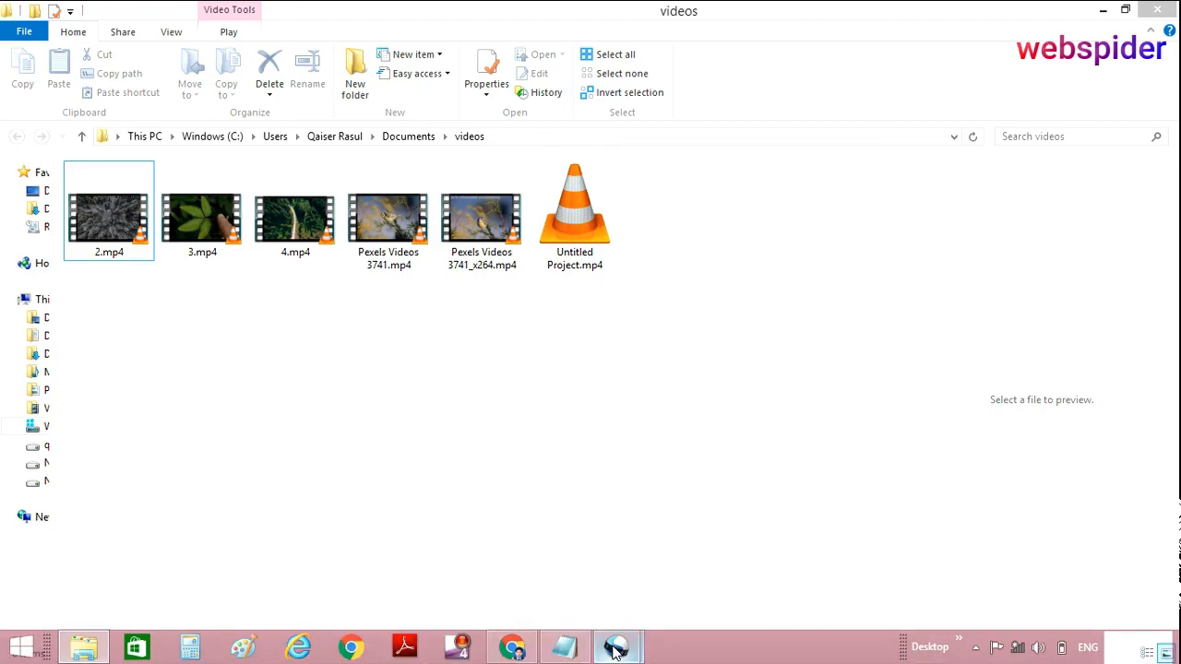
pyautogui.moveTo(625, 651)
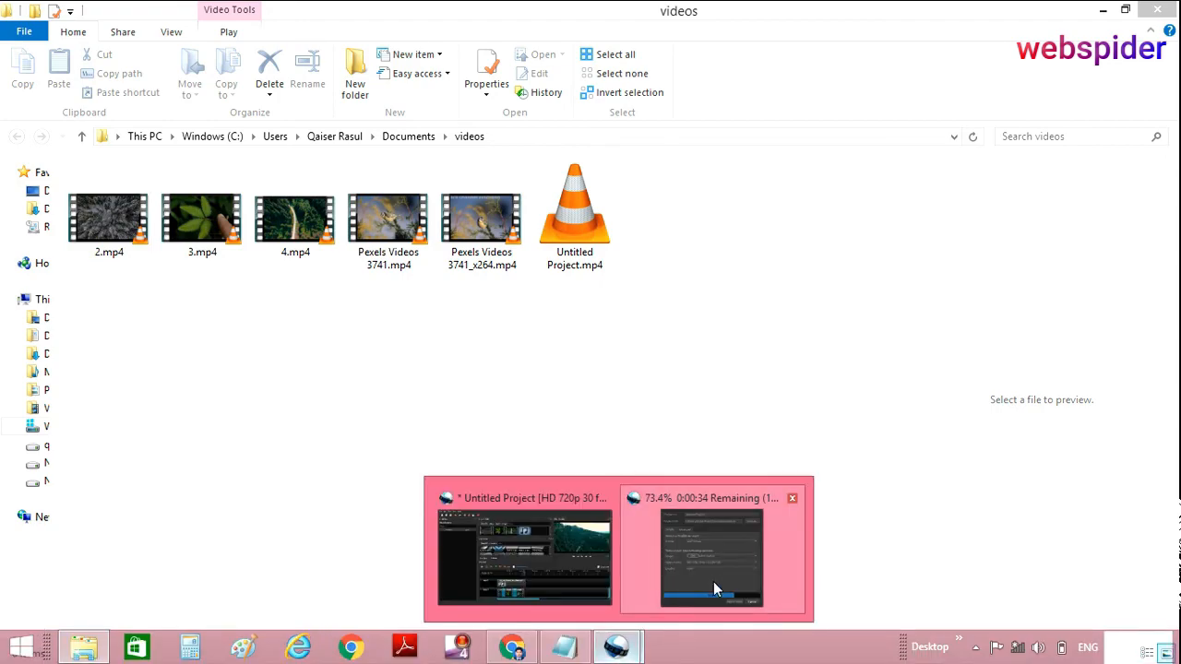
pyautogui.moveTo(717, 576)
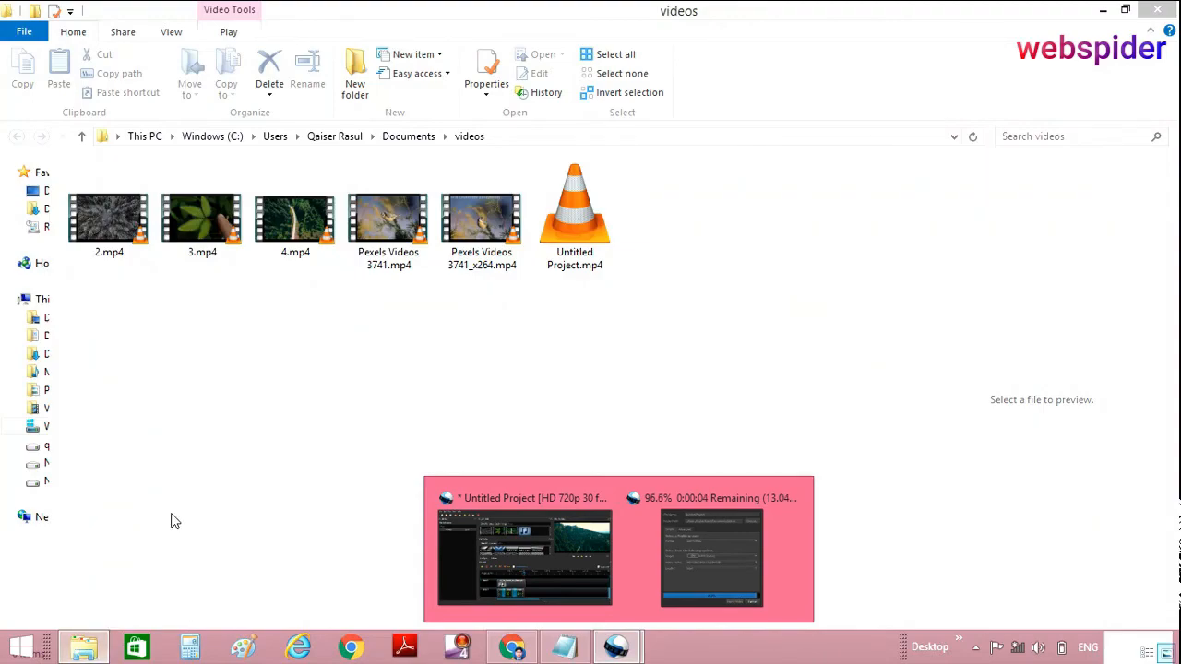
pyautogui.click(249, 463)
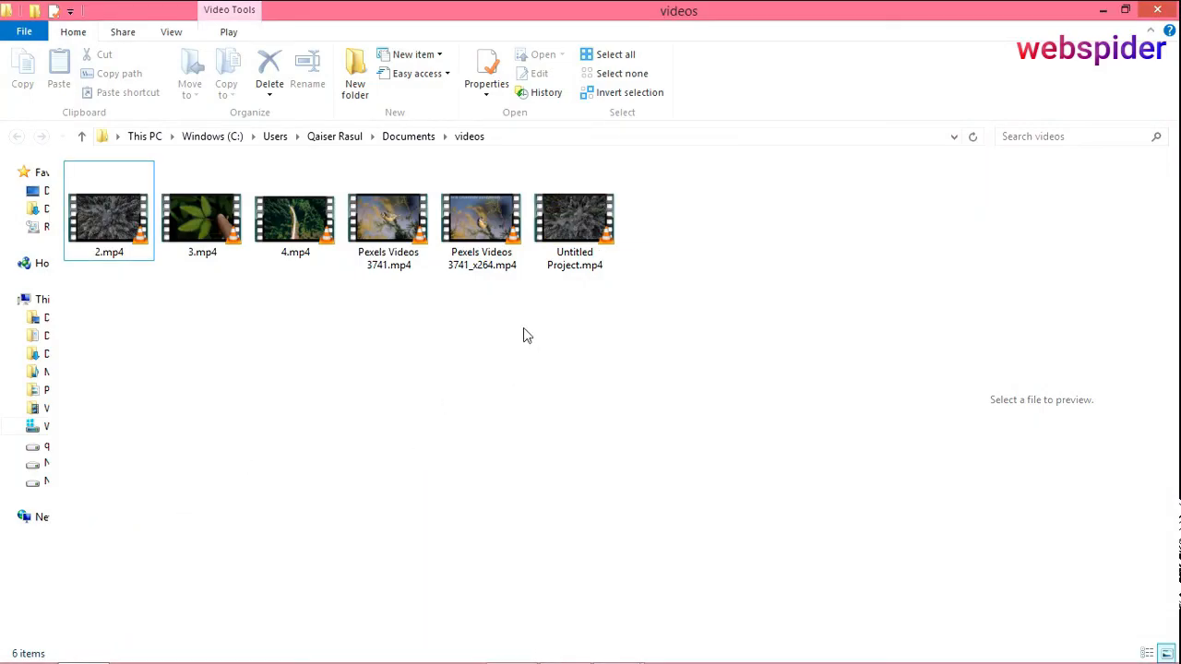
pyautogui.rightClick(577, 236)
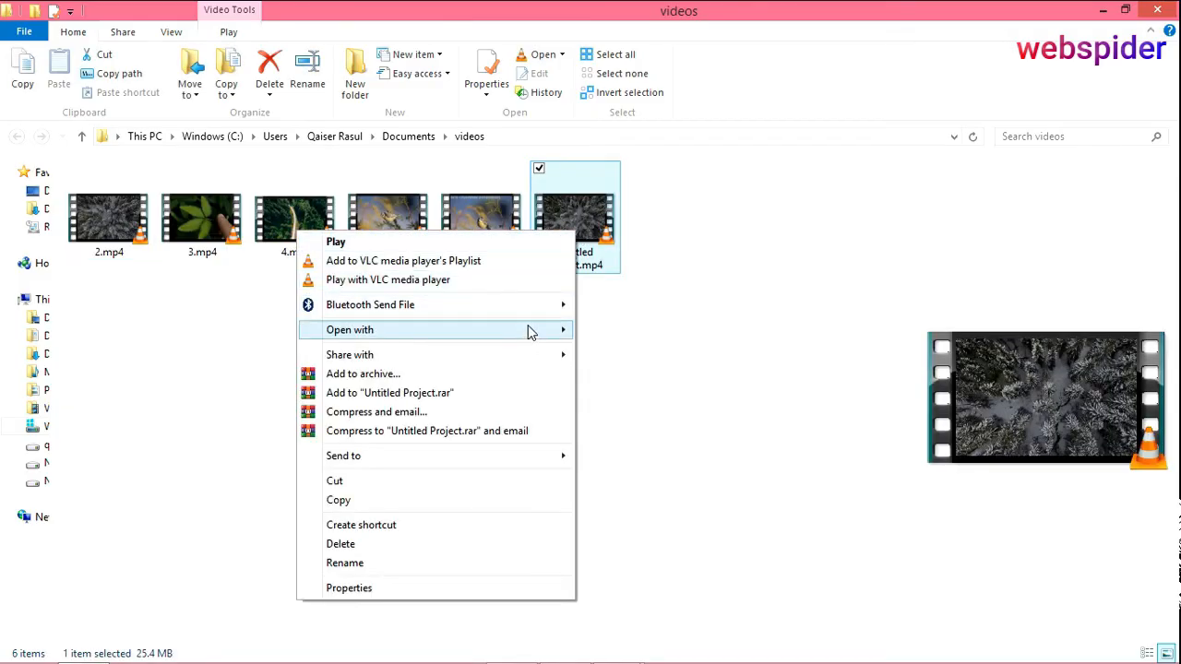
pyautogui.moveTo(541, 337)
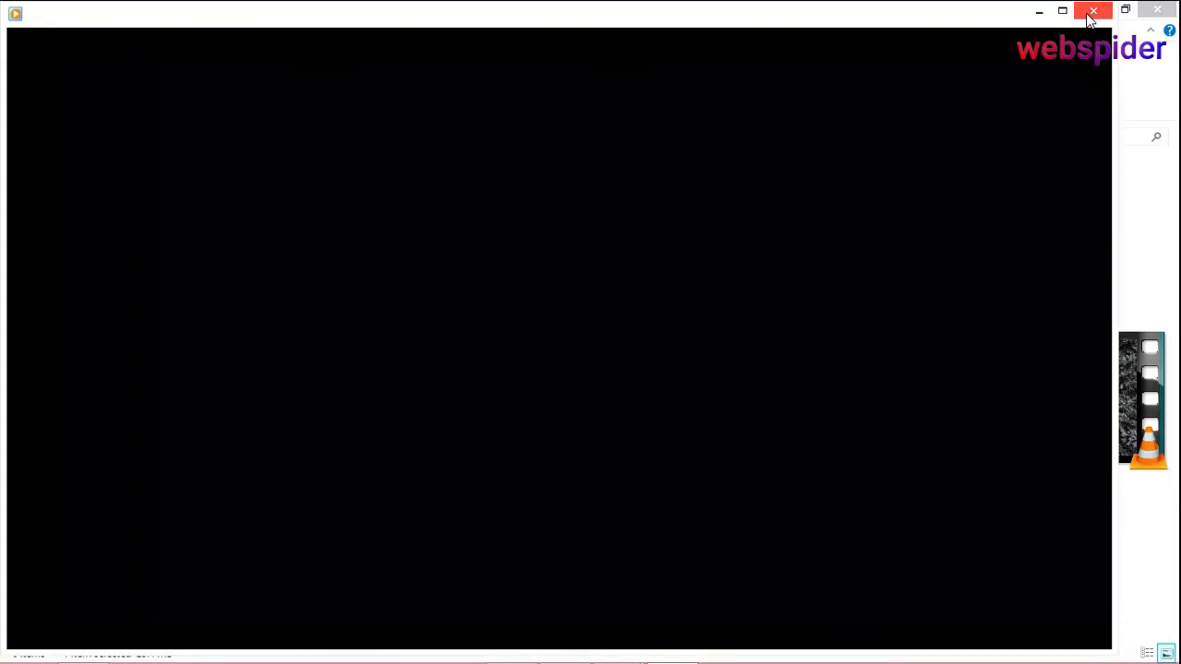
pyautogui.click(1091, 13)
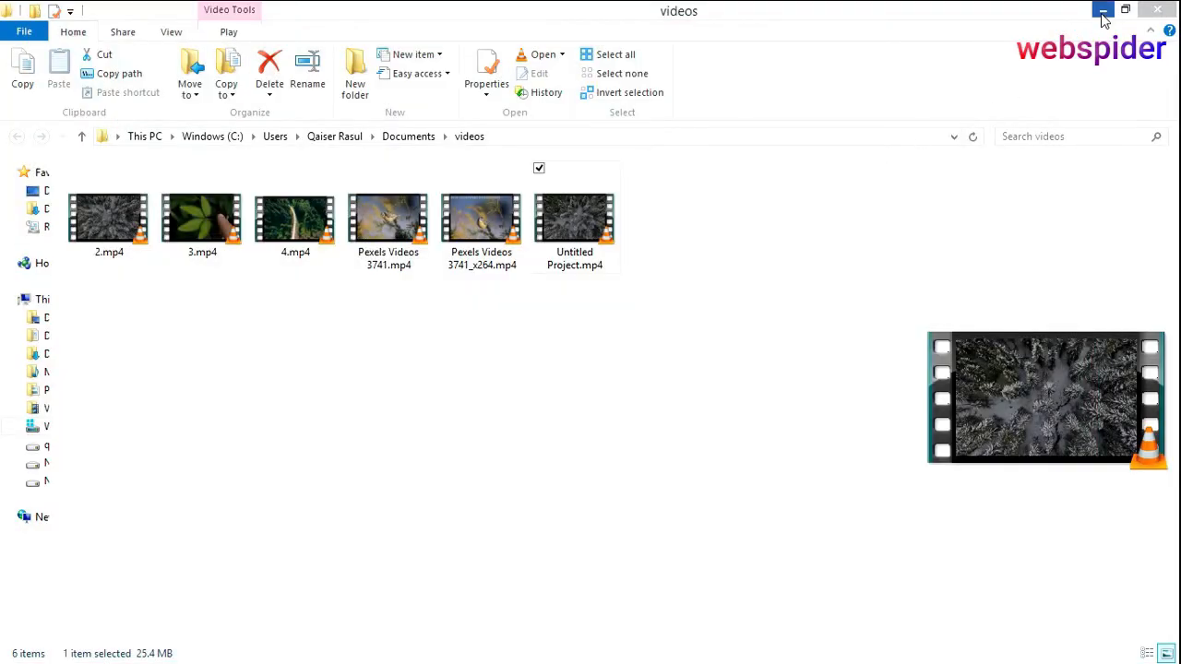
# - Dismiss the finished export, close OpenShot without saving, and launch Filmora9
pyautogui.click(1102, 13)
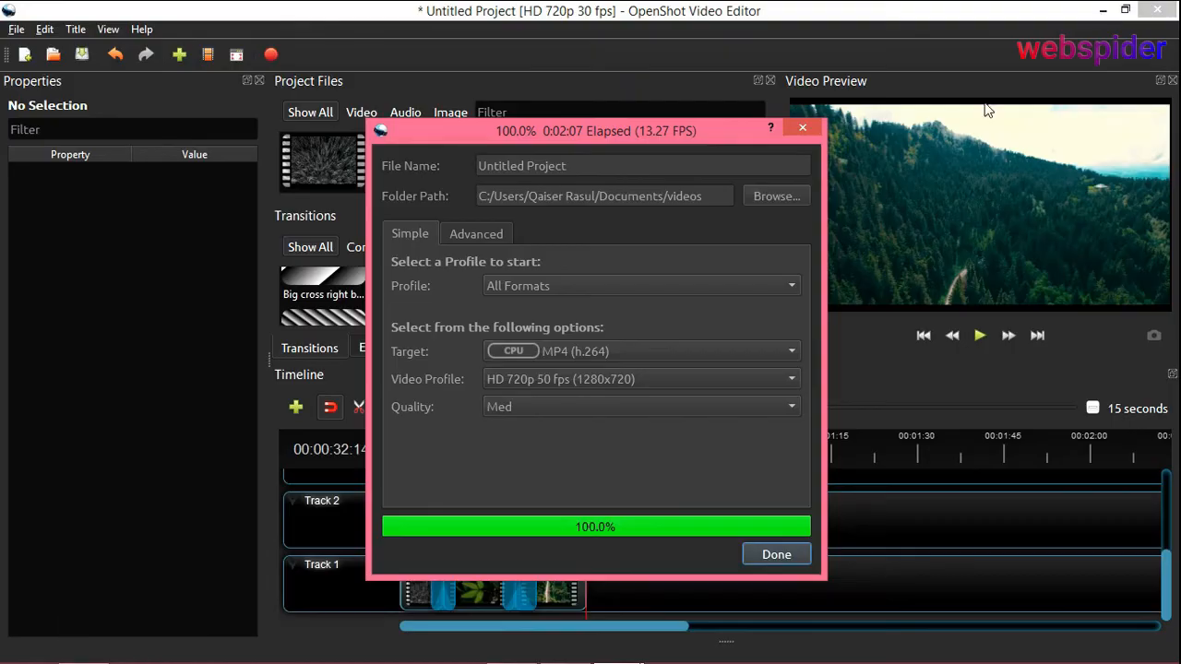
pyautogui.click(780, 555)
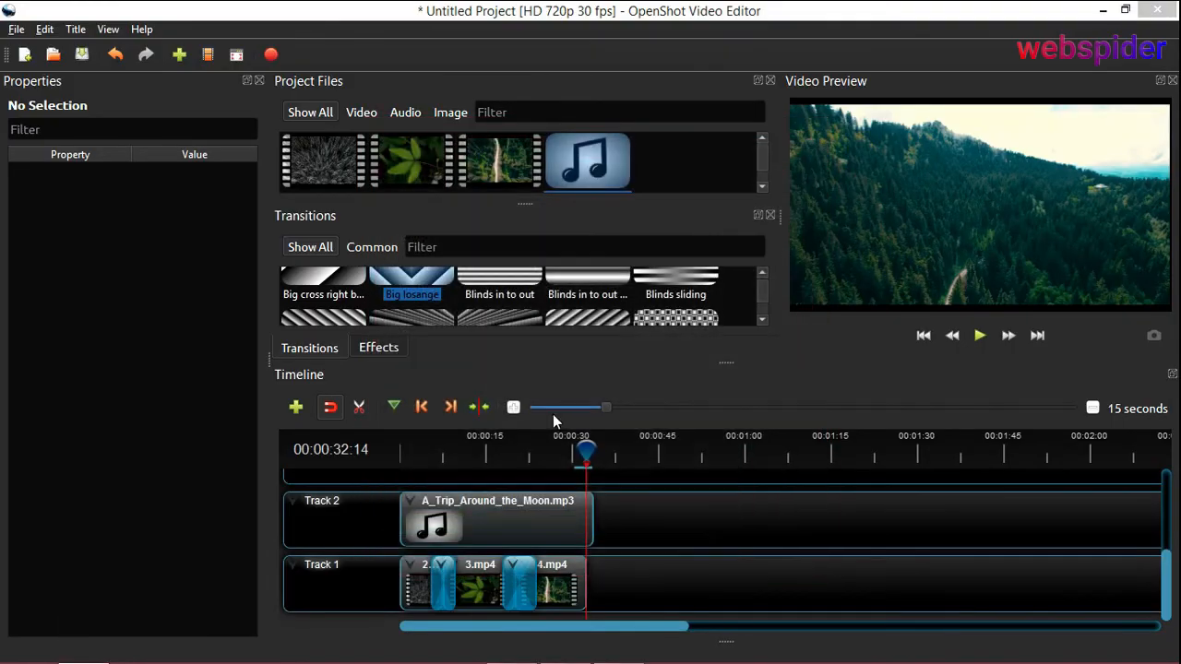
pyautogui.click(1158, 11)
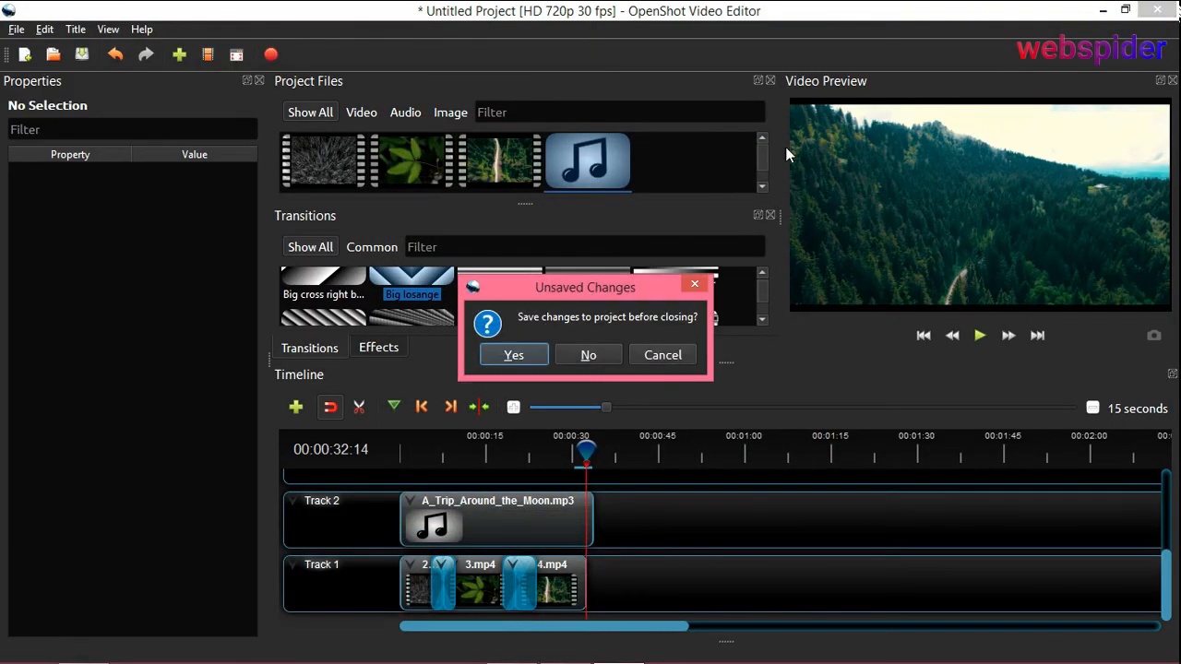
pyautogui.click(586, 356)
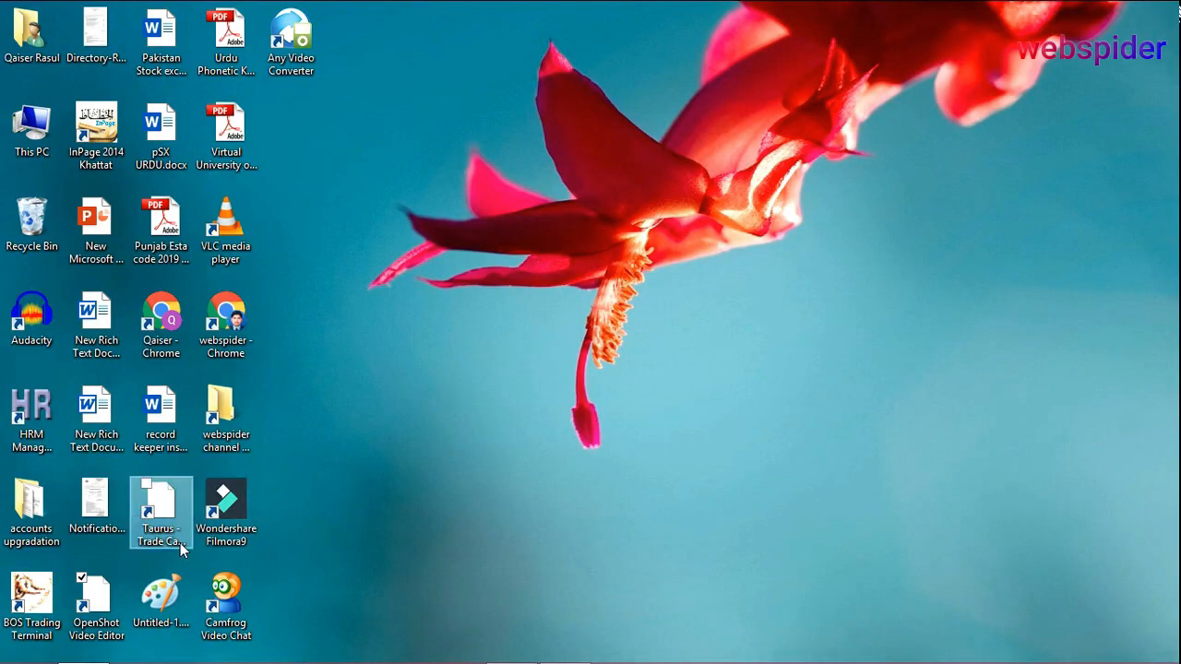
pyautogui.doubleClick(226, 525)
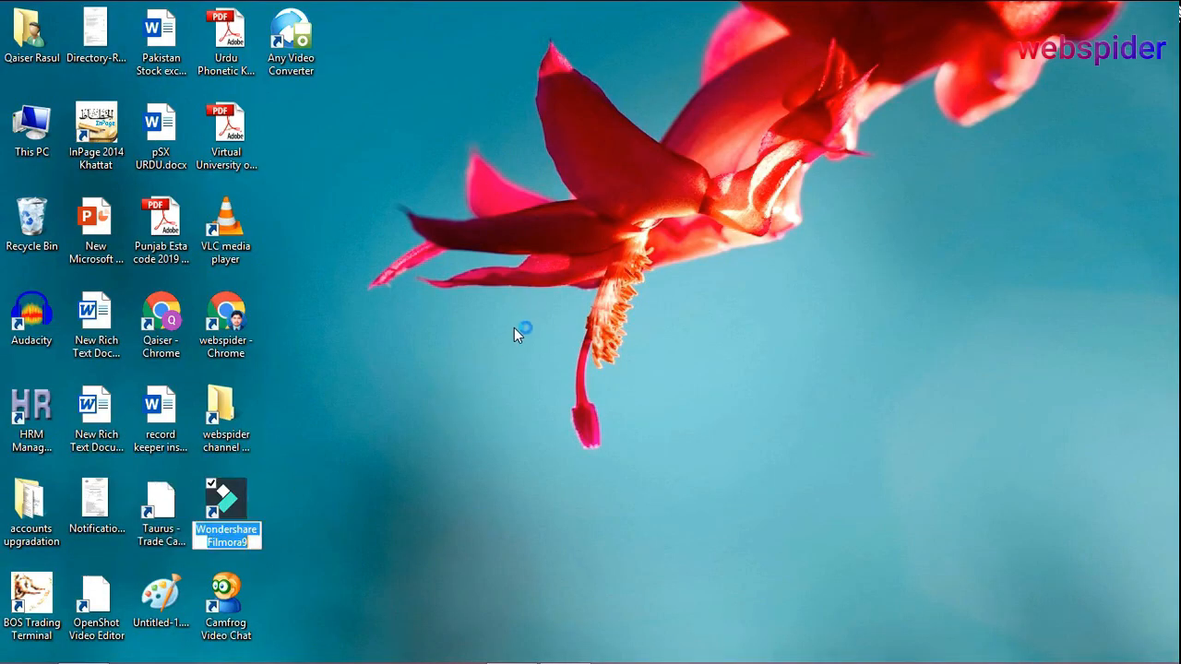
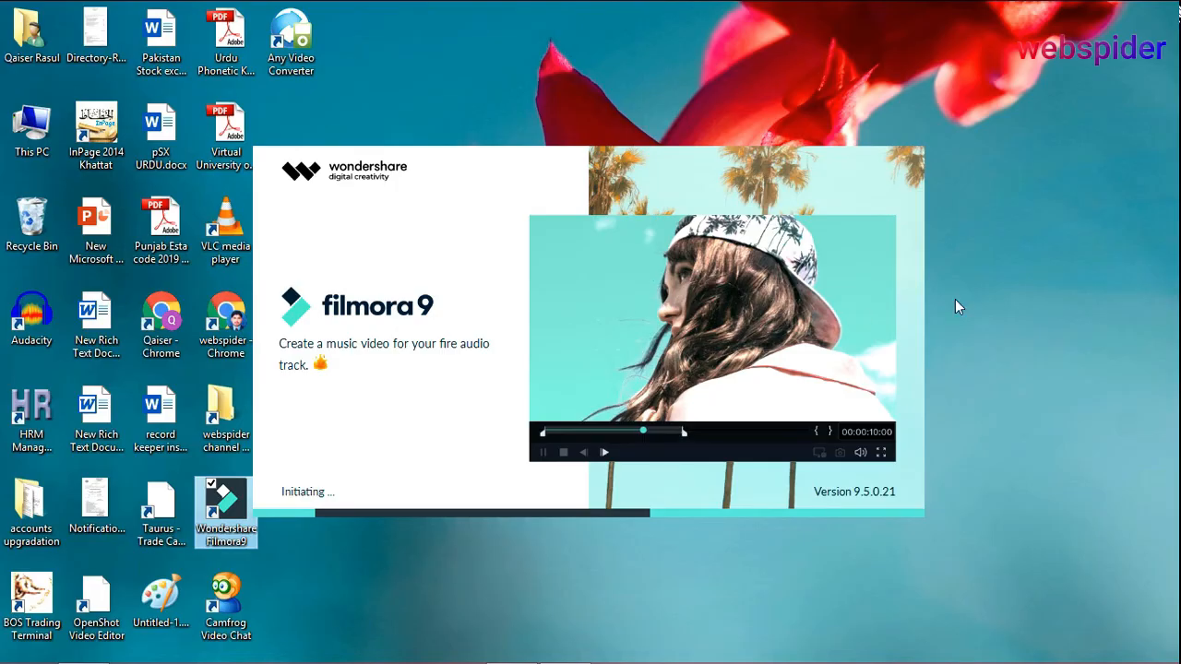
# - Refresh the desktop, then start a new Filmora project at 16:9 (Widescreen)
pyautogui.rightClick(1091, 266)
pyautogui.click(1028, 320)
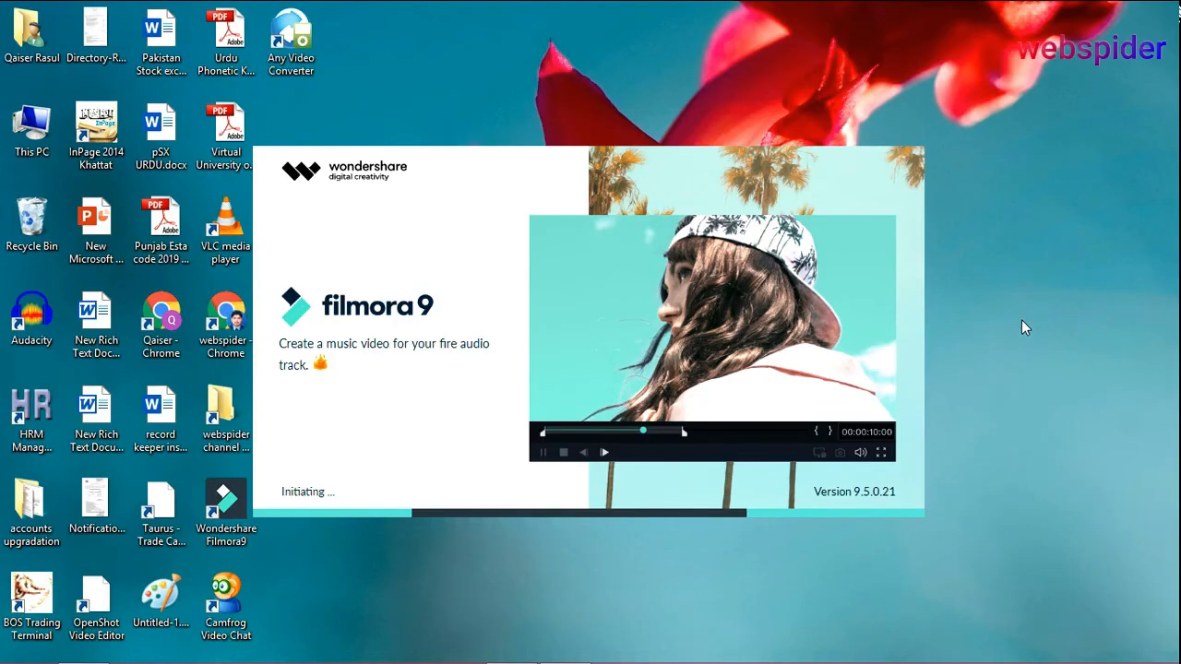
pyautogui.moveTo(583, 644)
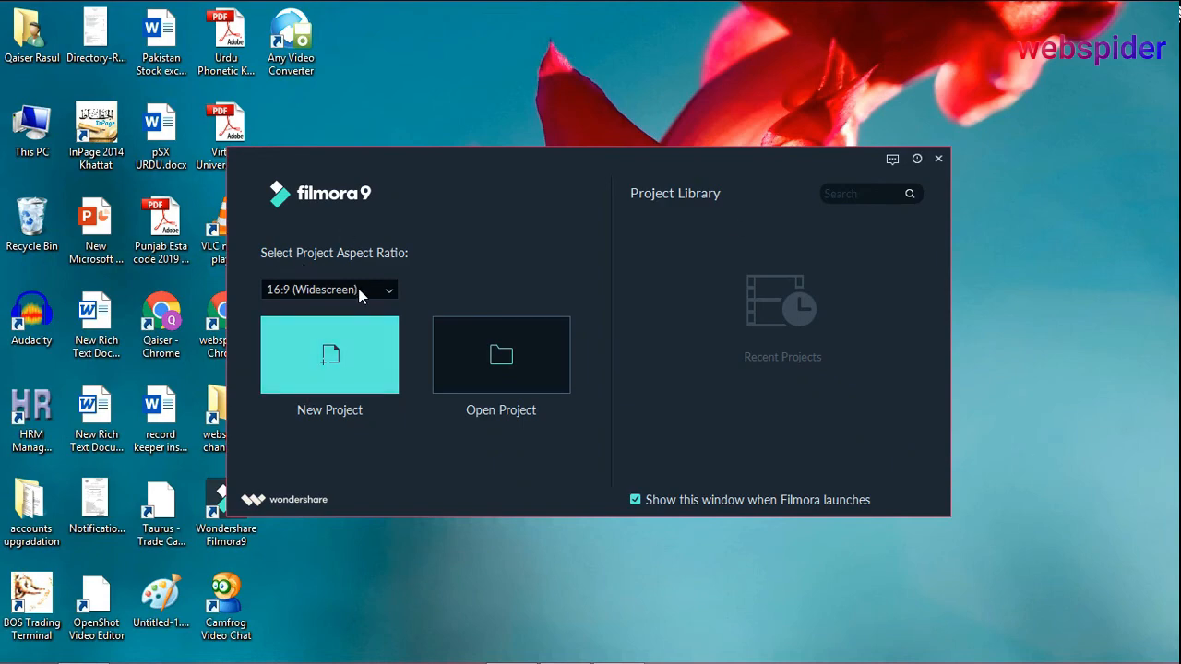
pyautogui.click(387, 292)
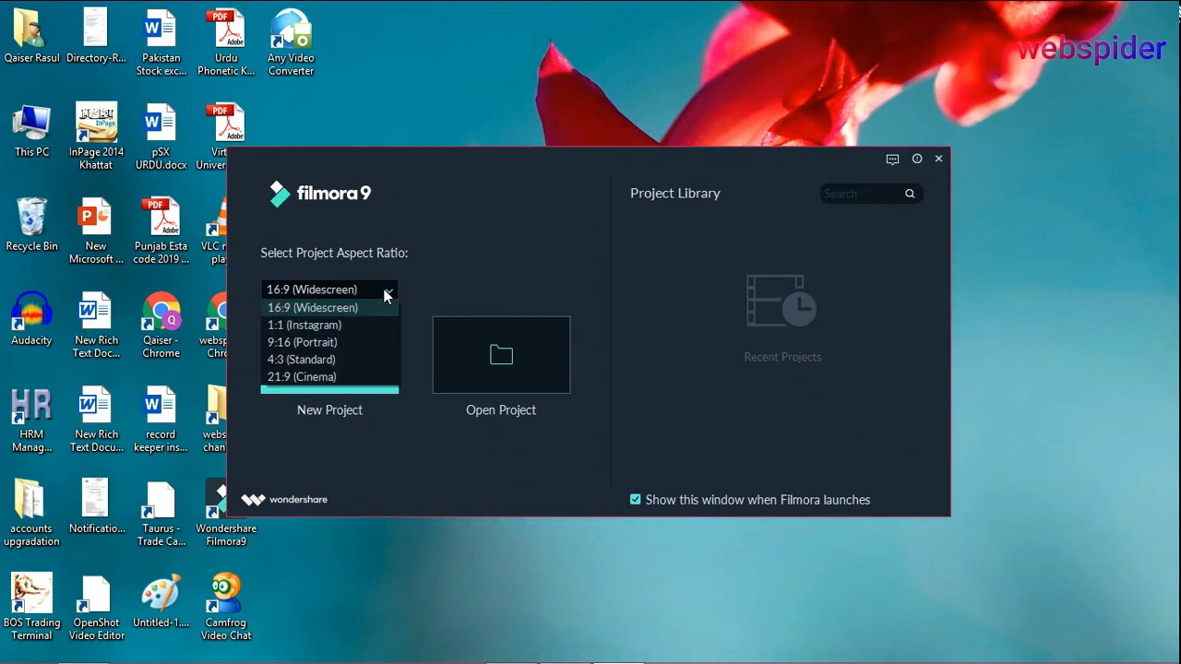
pyautogui.click(336, 309)
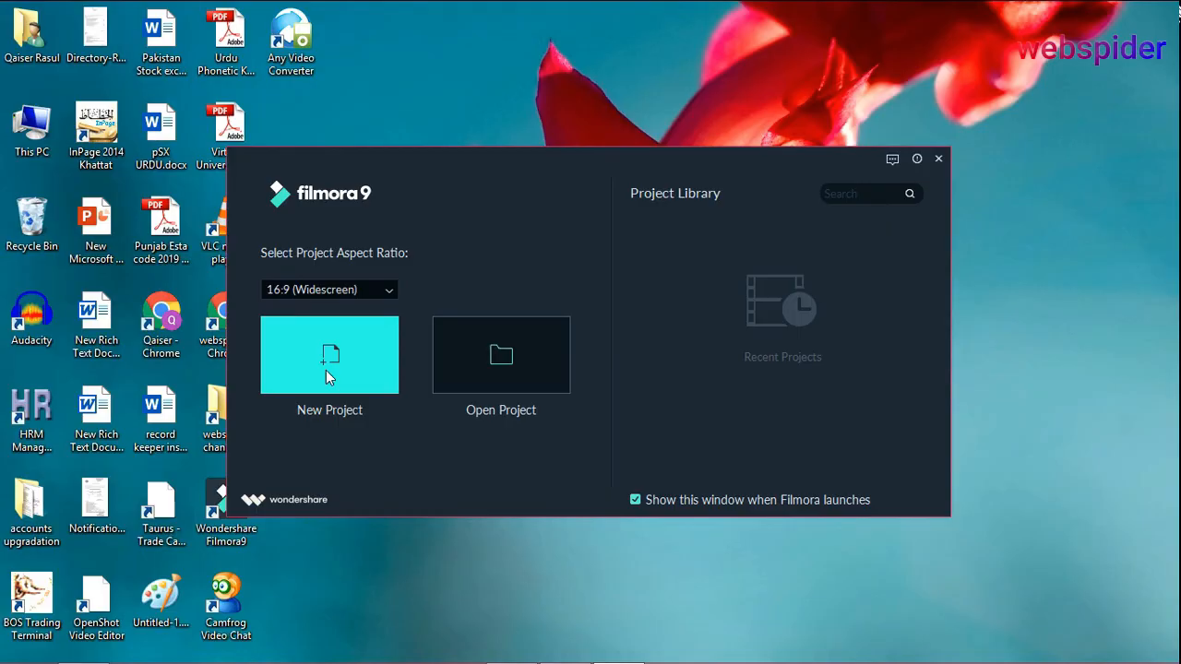
pyautogui.click(328, 370)
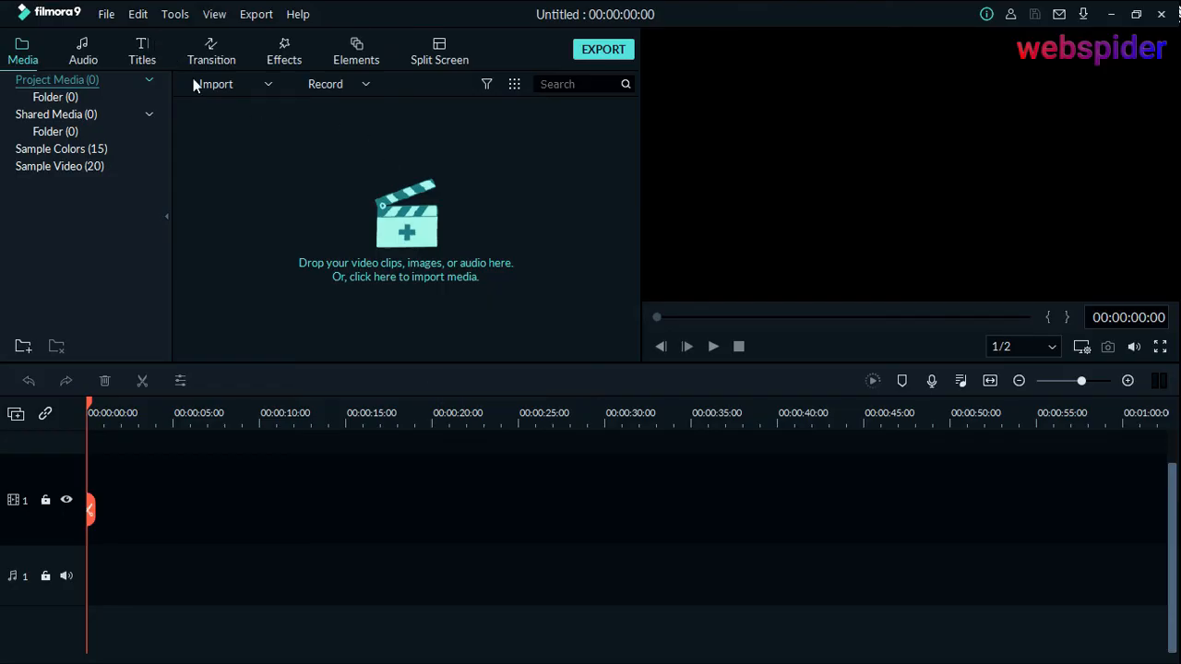
# - Import Untitled Project.mp4 from Documents\videos, add it to the timeline, and match 1280 x 720 50fps
pyautogui.click(408, 233)
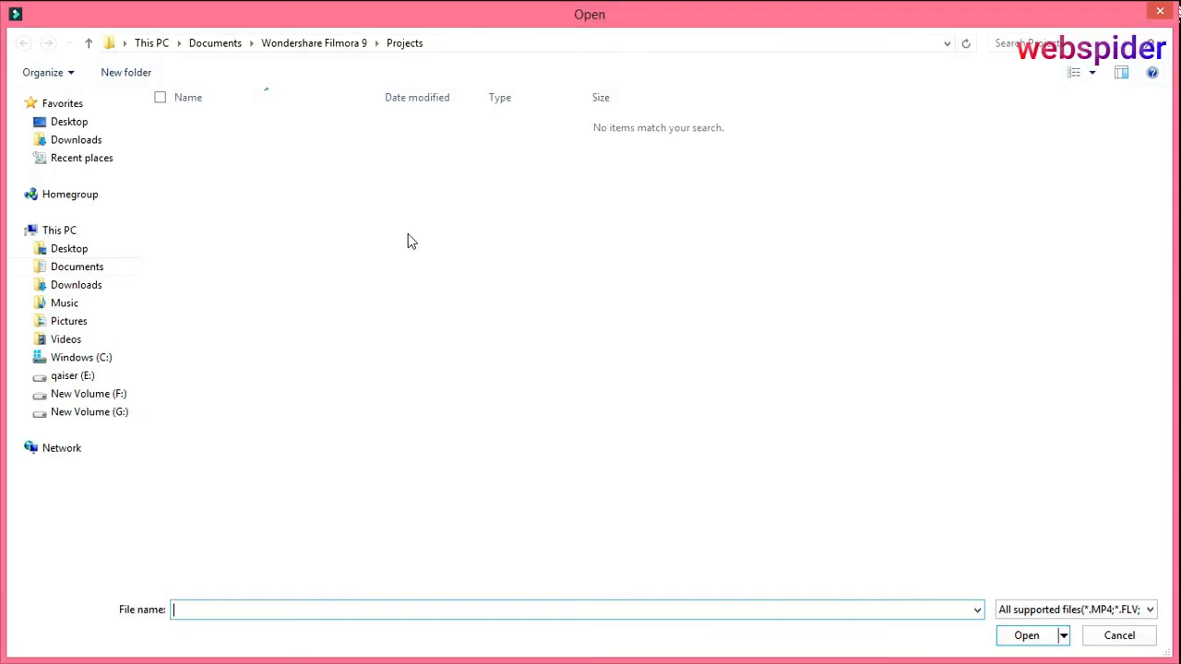
pyautogui.click(93, 266)
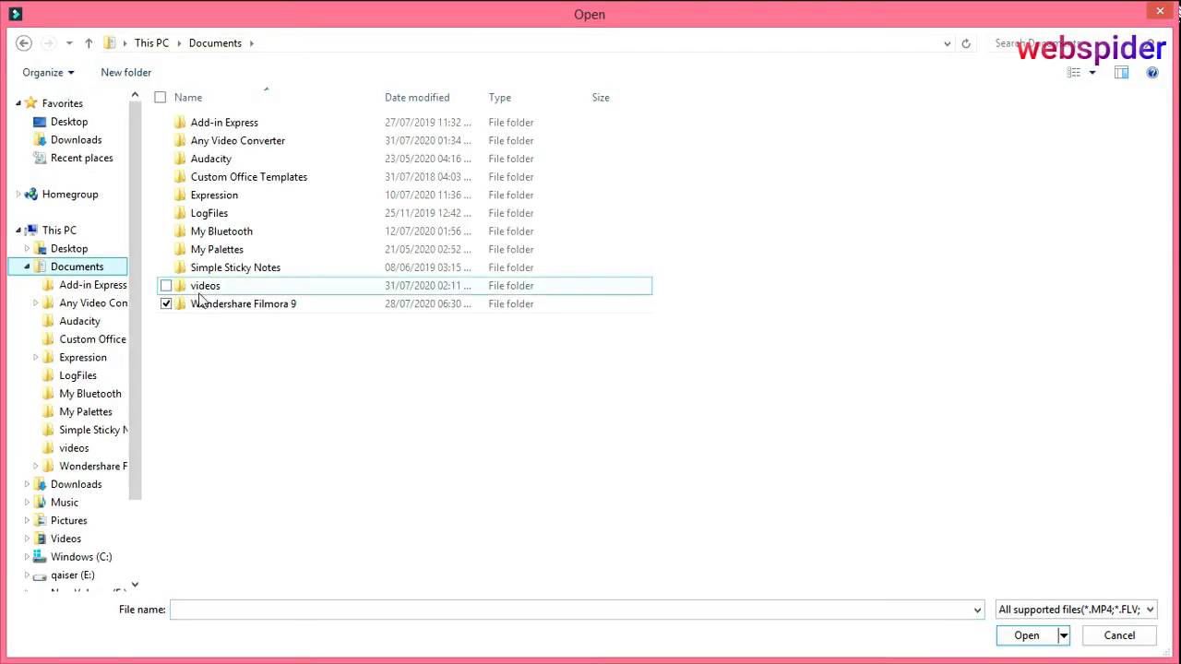
pyautogui.click(210, 292)
pyautogui.doubleClick(210, 292)
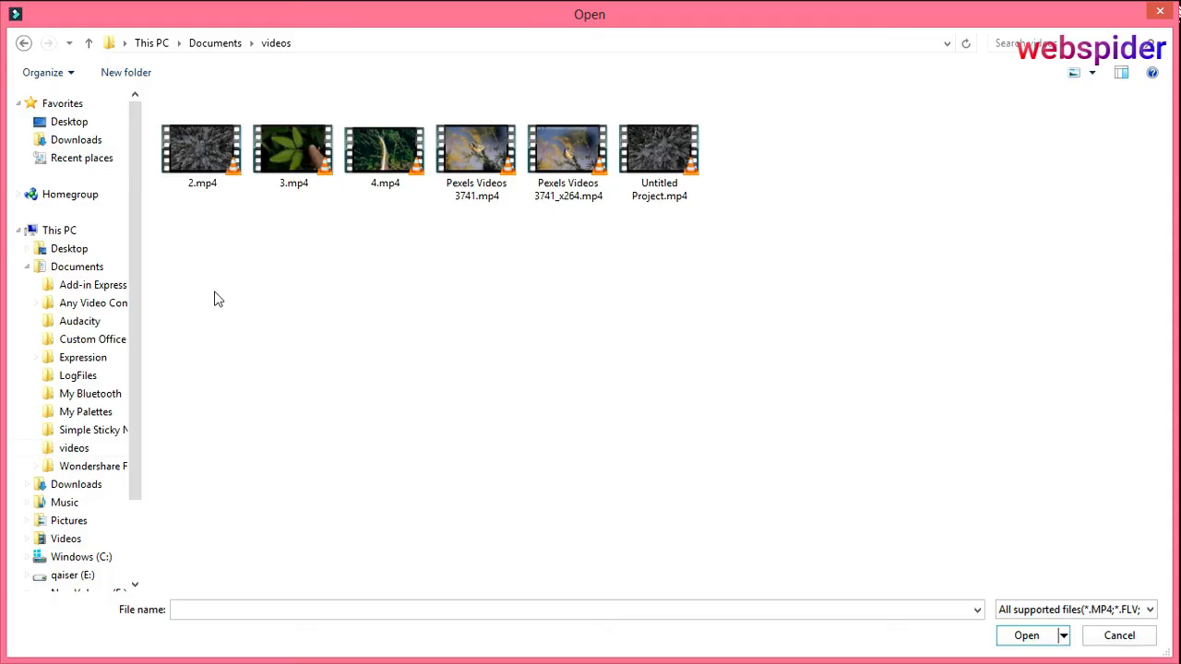
pyautogui.click(678, 184)
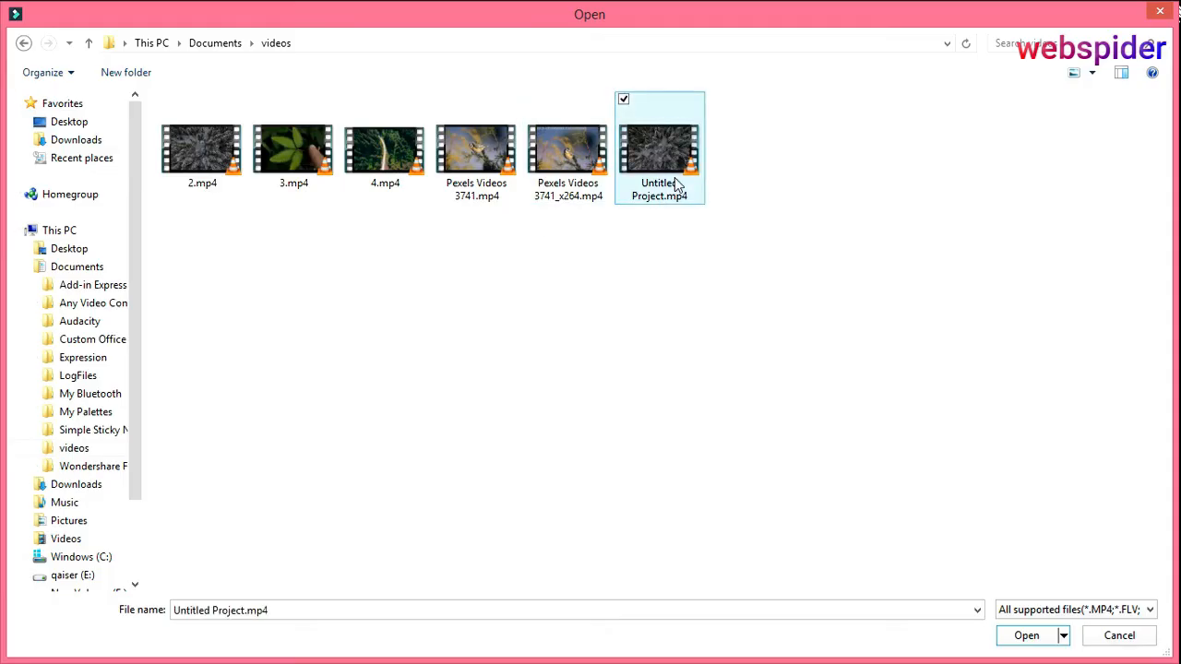
pyautogui.click(1024, 635)
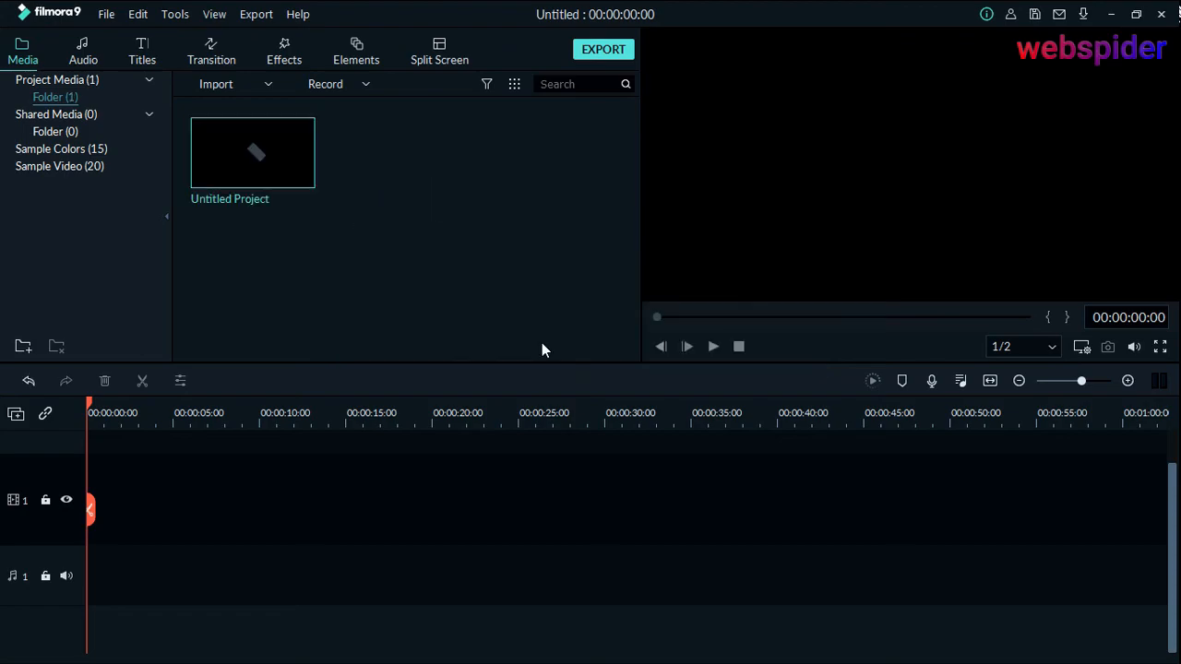
pyautogui.click(253, 153)
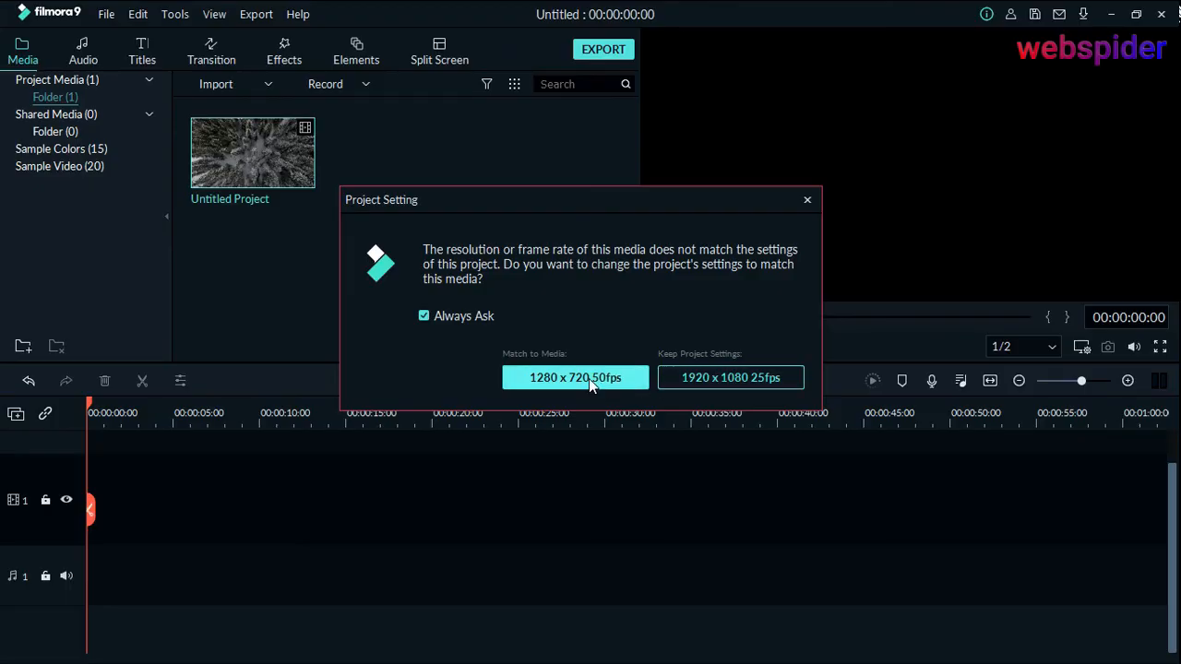
pyautogui.click(587, 380)
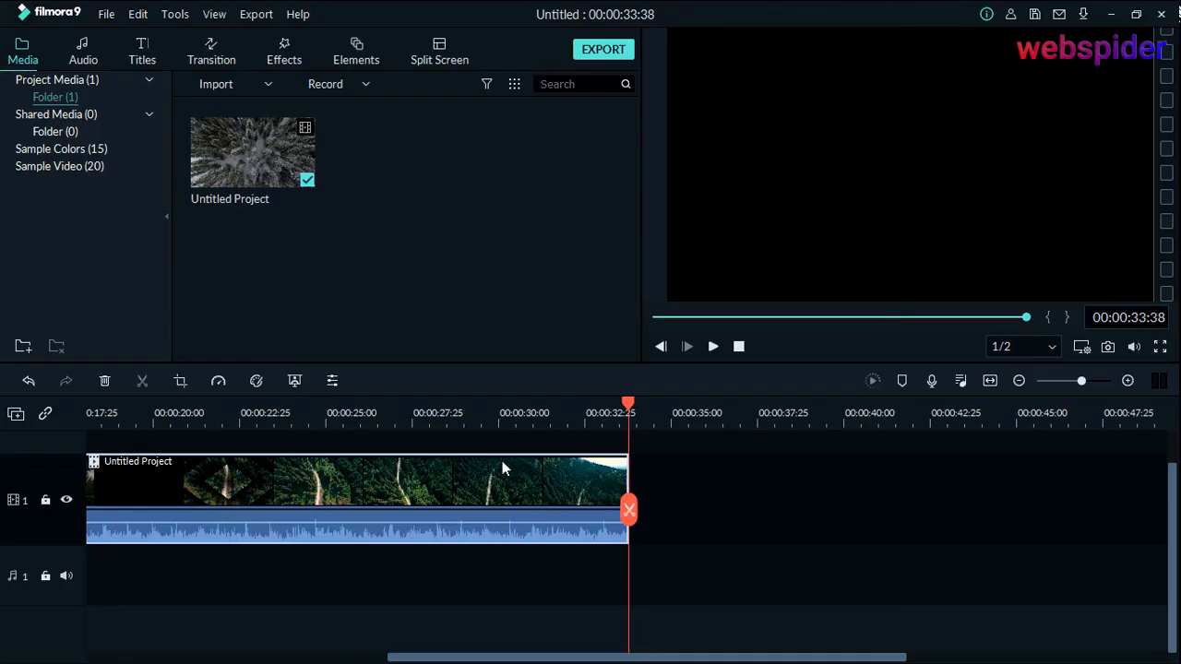
# - Zoom the timeline until the whole Untitled Project clip fits, and rewind the playhead to 00:00:00
pyautogui.click(1020, 381)
pyautogui.click(1019, 381)
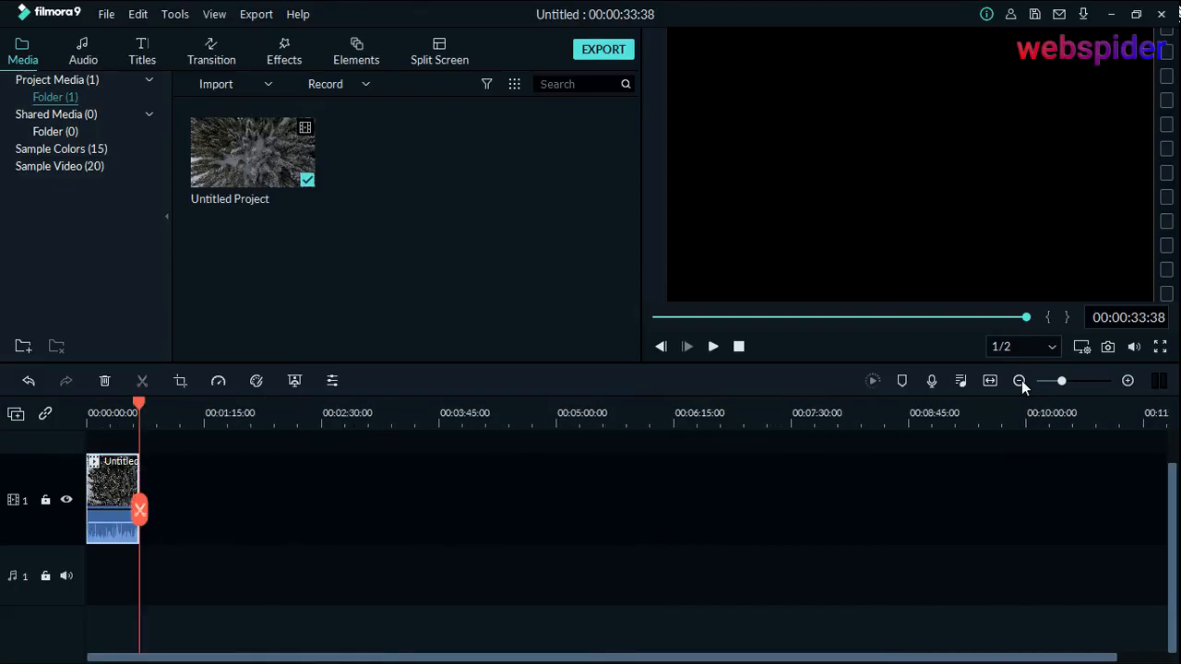
pyautogui.click(1019, 381)
pyautogui.click(1127, 381)
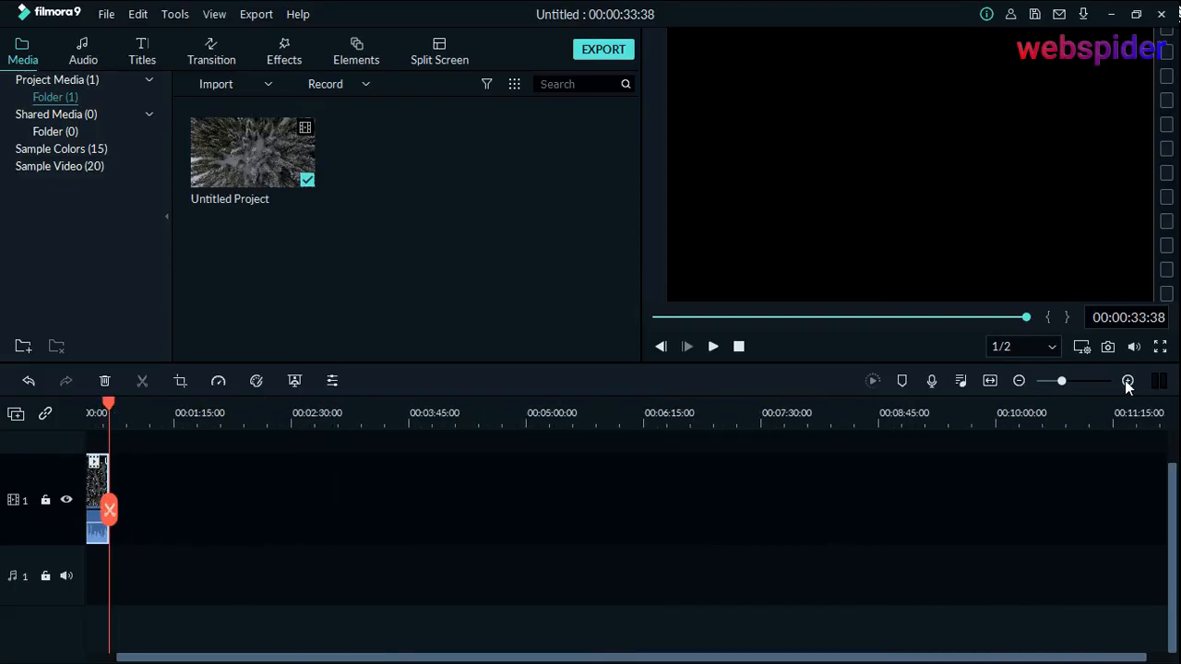
pyautogui.click(1127, 381)
pyautogui.click(1127, 381)
pyautogui.click(1127, 381)
pyautogui.click(1128, 381)
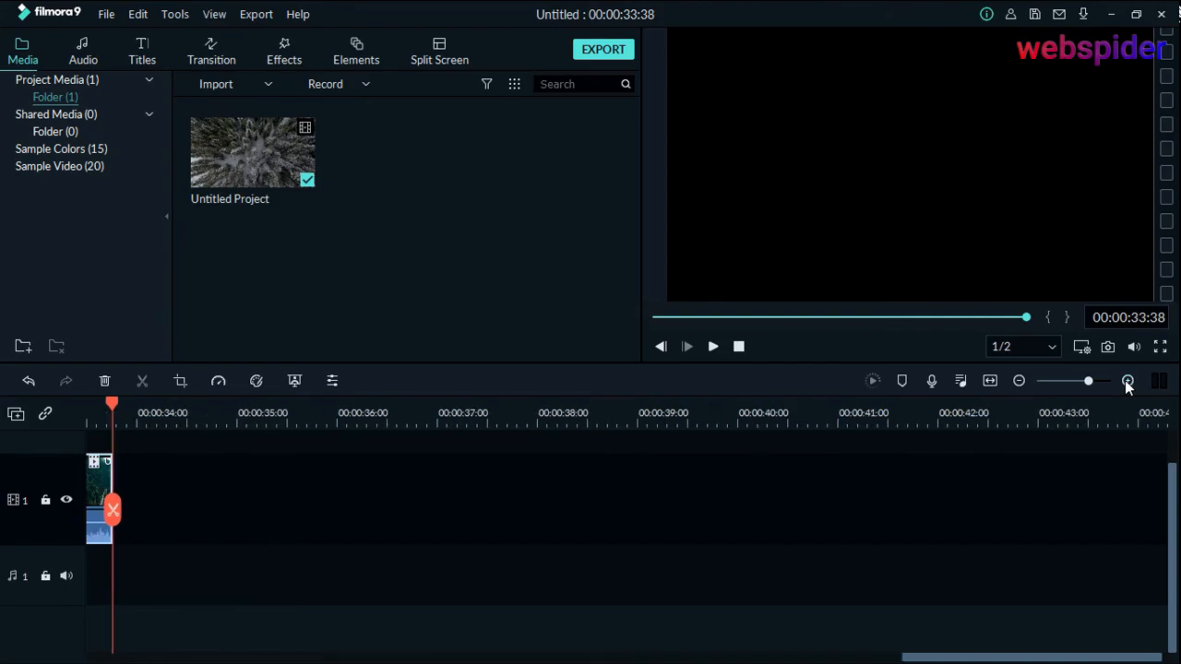
pyautogui.click(1127, 381)
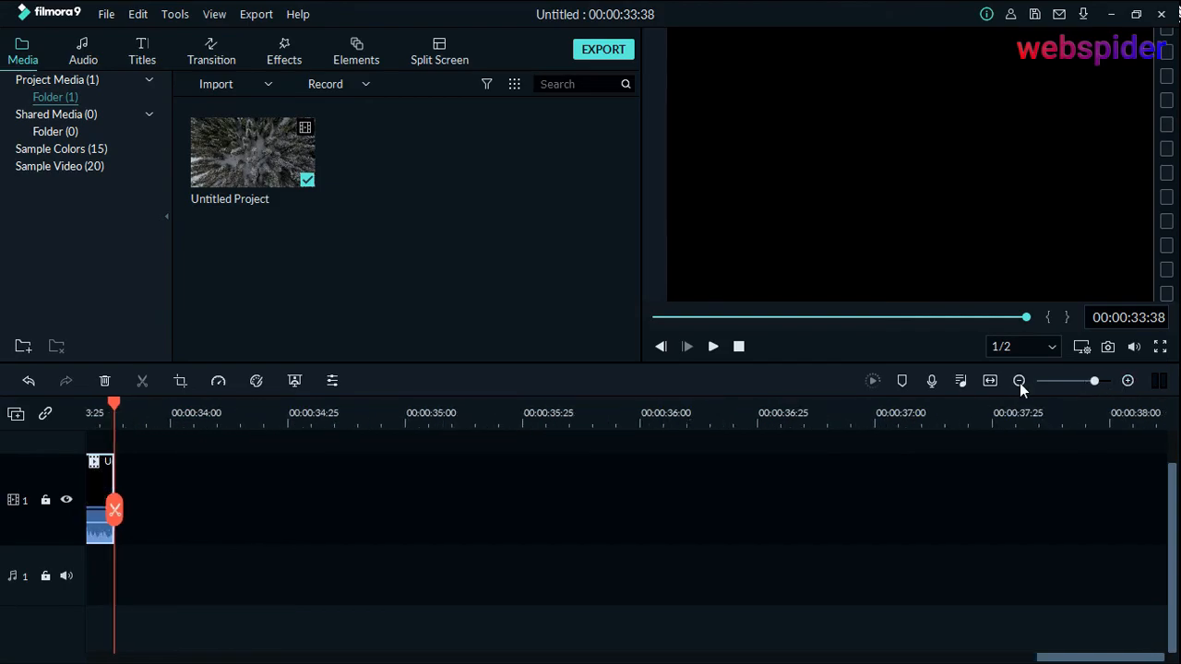
pyautogui.moveTo(1120, 656); pyautogui.dragTo(153, 640)
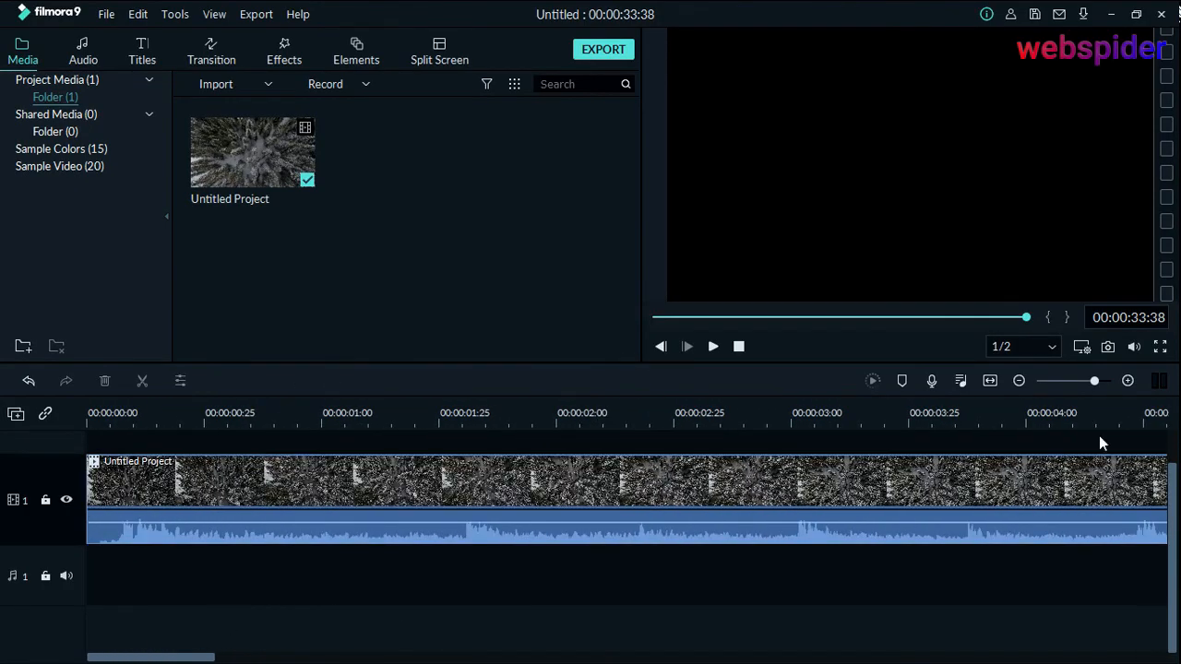
pyautogui.moveTo(1098, 386); pyautogui.dragTo(1056, 382)
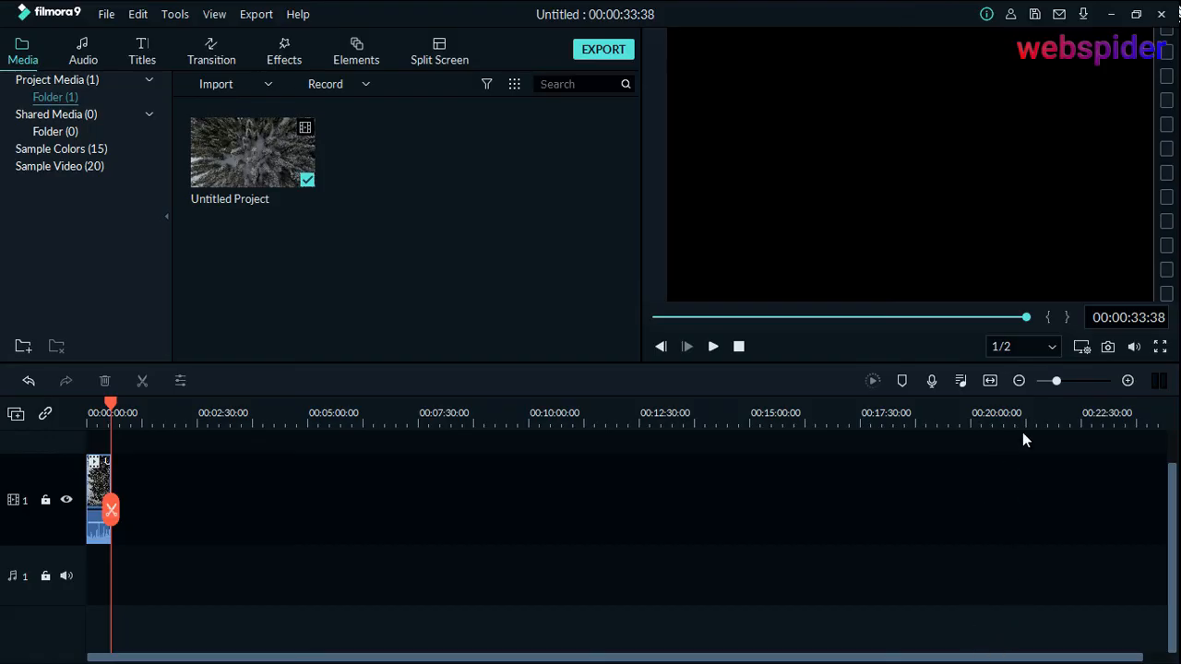
pyautogui.click(1127, 381)
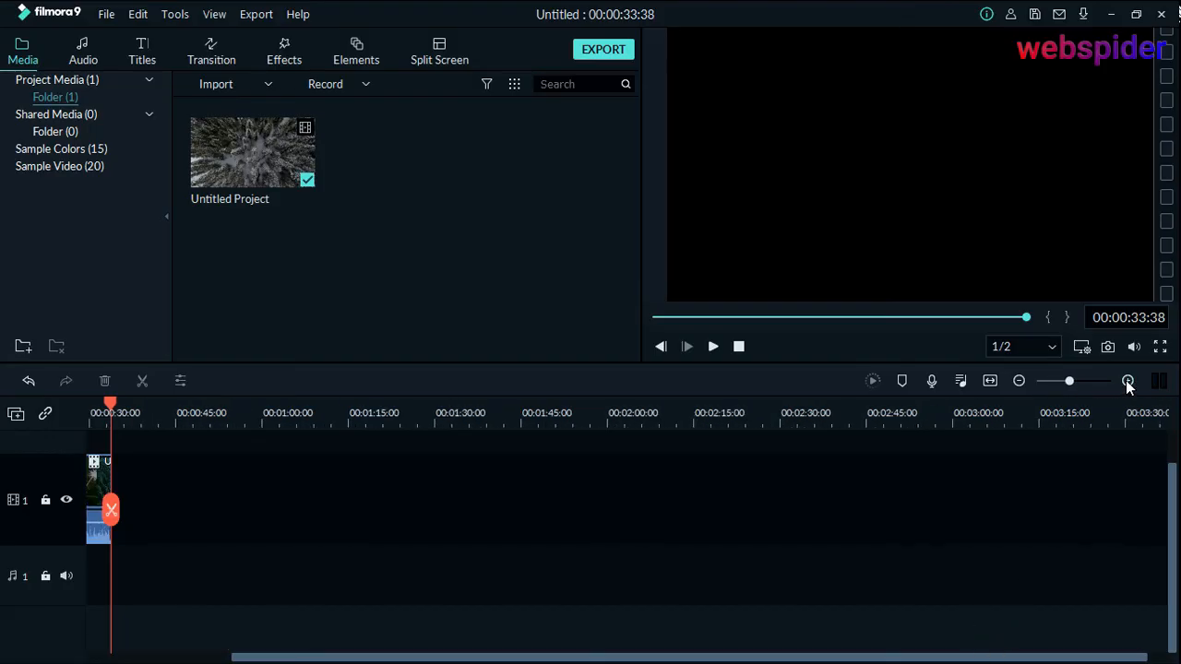
pyautogui.click(1128, 381)
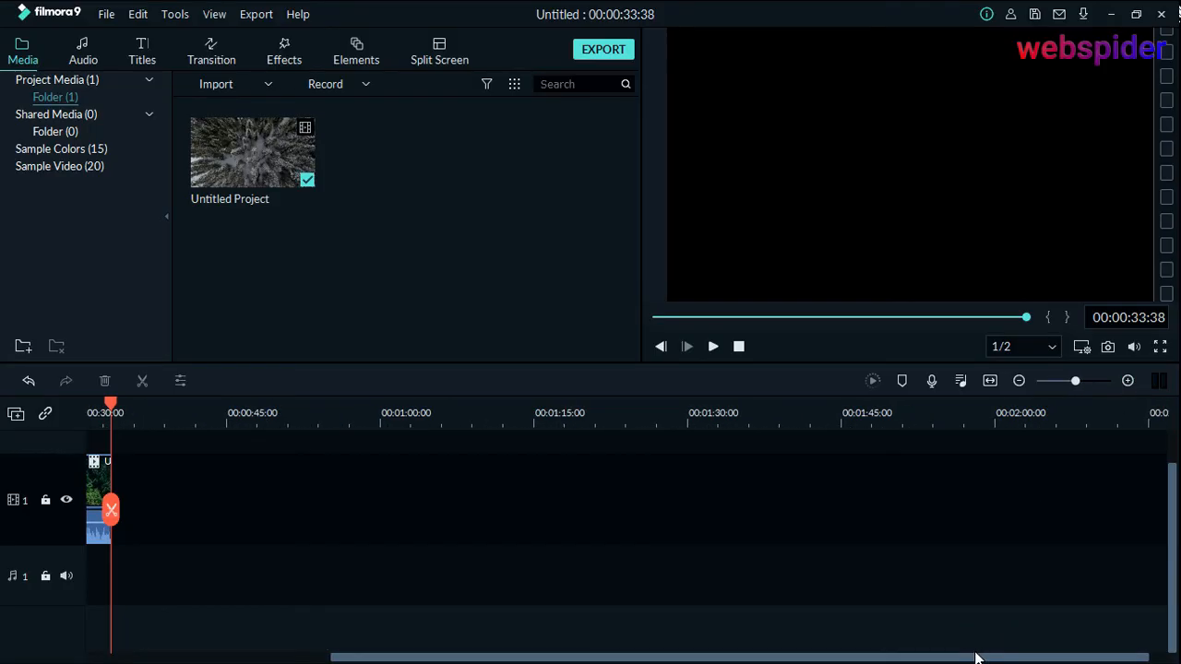
pyautogui.moveTo(975, 657); pyautogui.dragTo(646, 659)
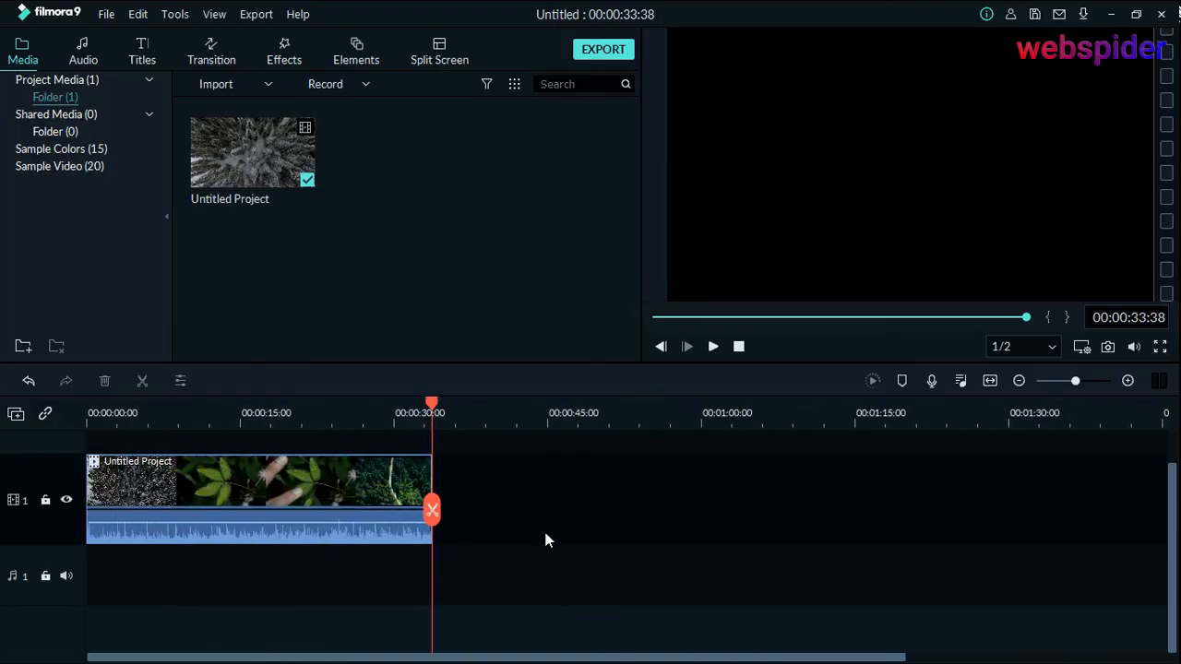
pyautogui.moveTo(428, 404); pyautogui.dragTo(79, 404)
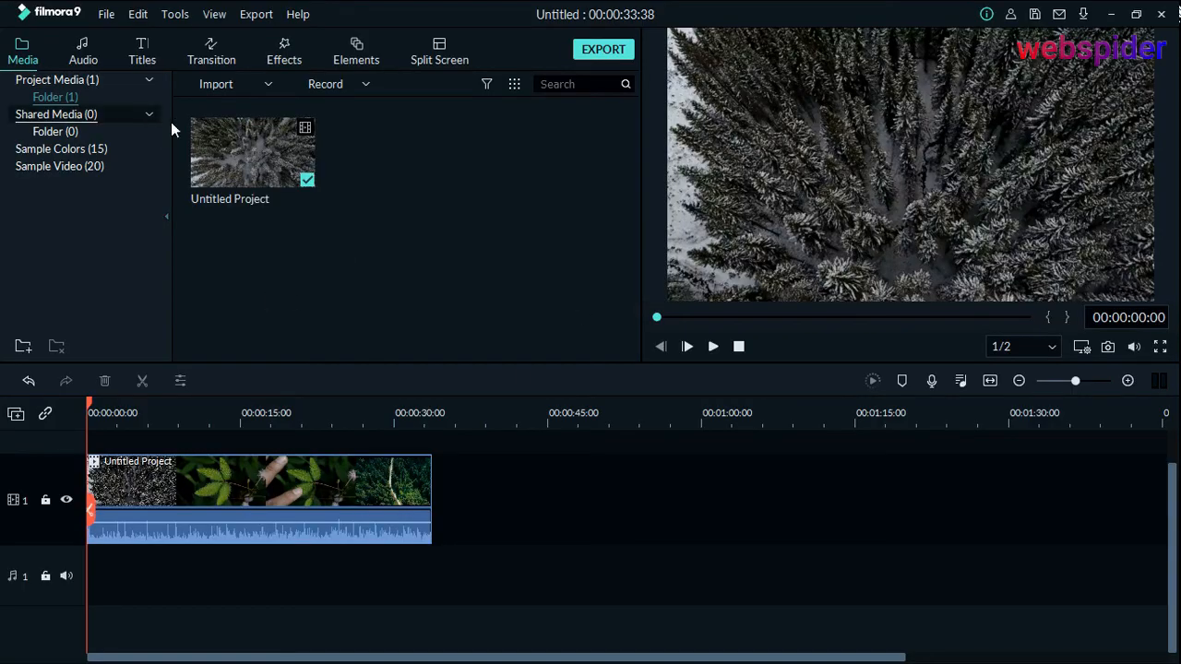
# - Browse the Transitions library, then play the clip and pause it at 00:00:23:49
pyautogui.click(211, 60)
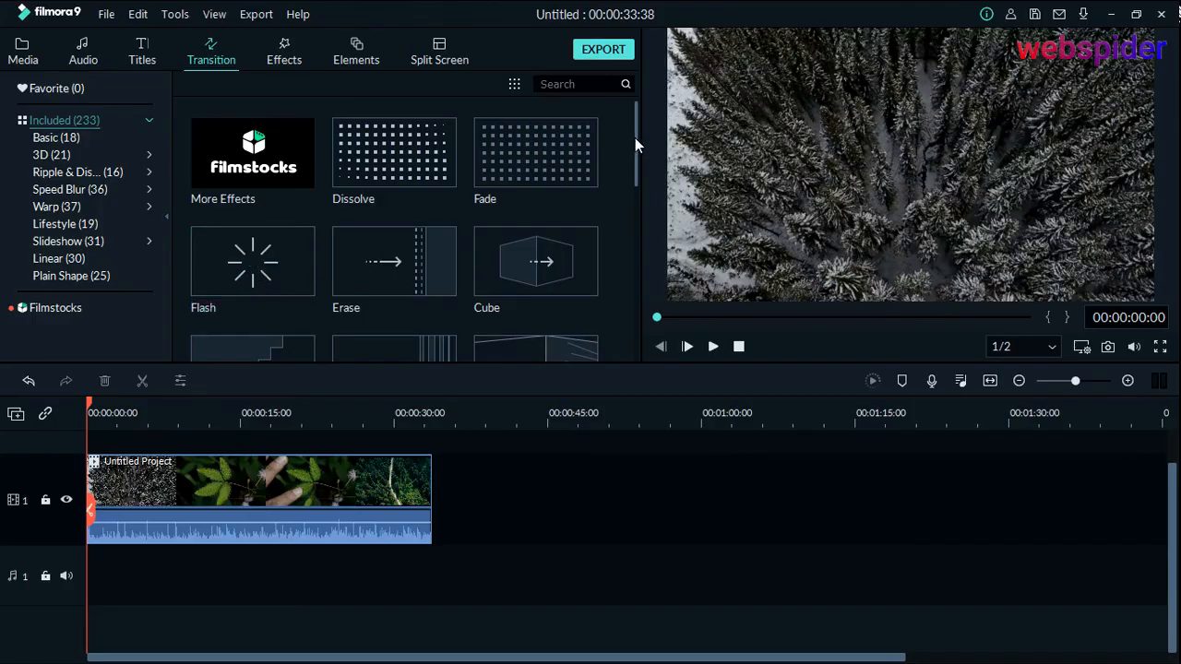
pyautogui.moveTo(634, 137); pyautogui.dragTo(642, 215)
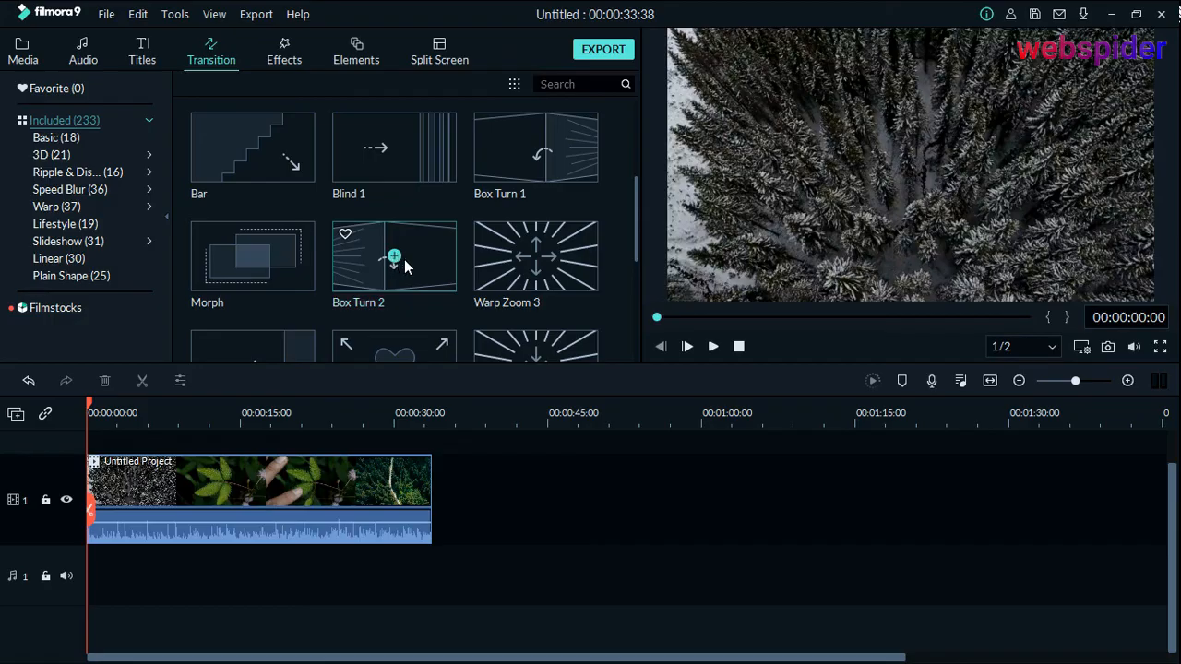
pyautogui.moveTo(395, 256)
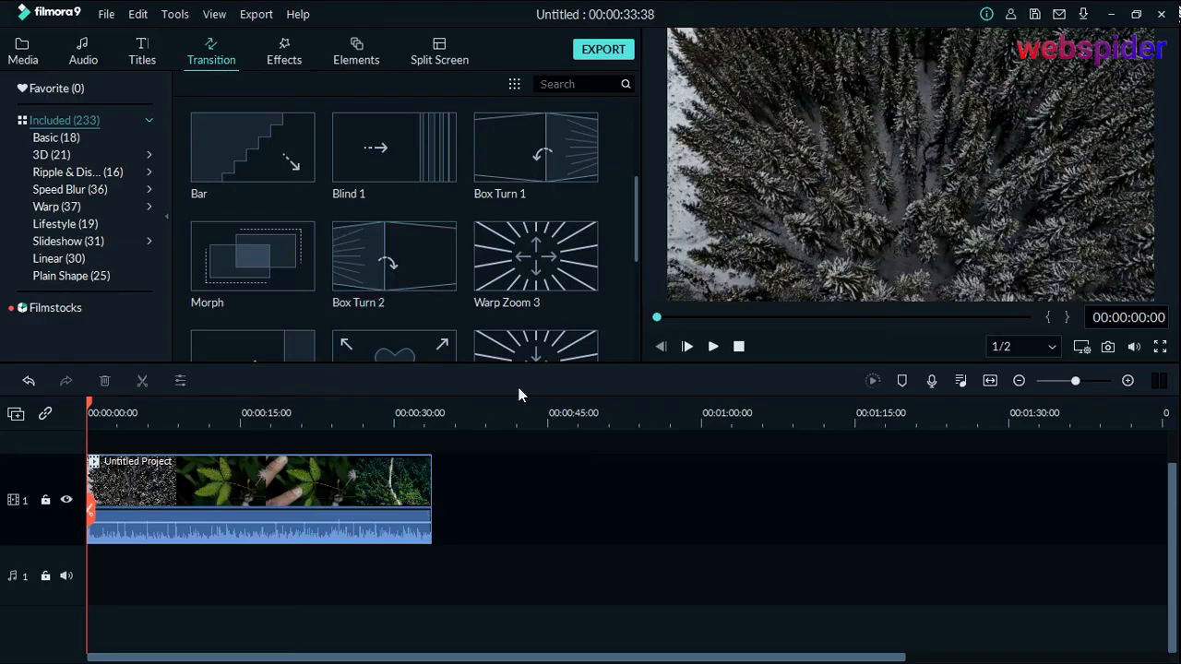
pyautogui.click(713, 347)
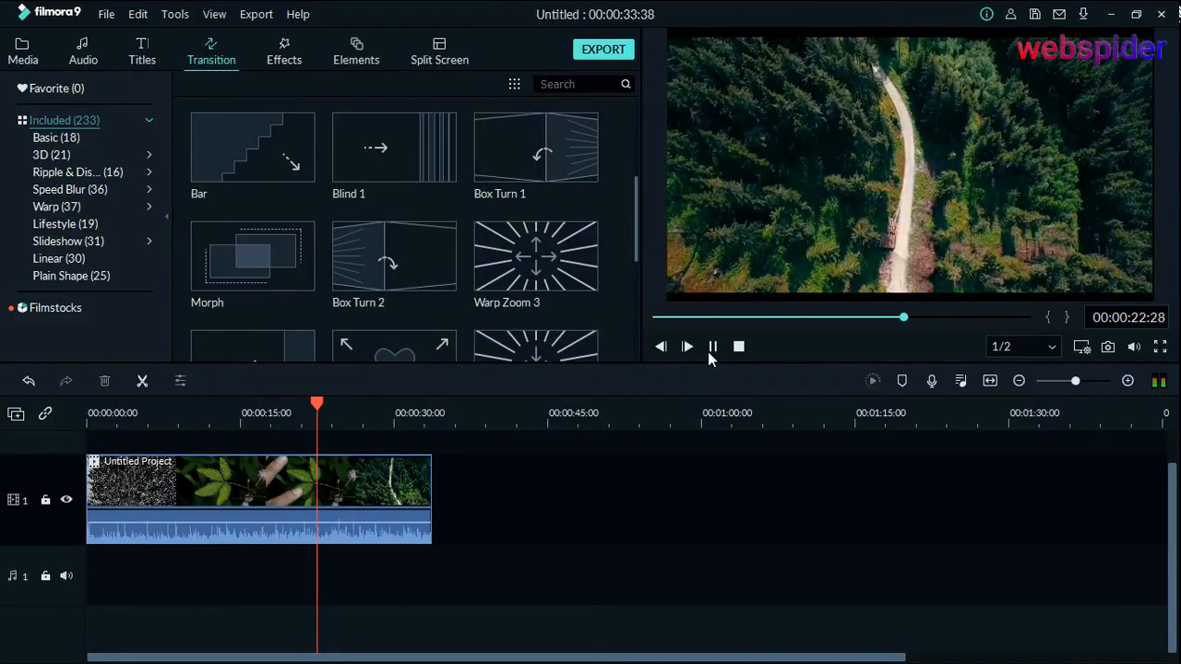
pyautogui.click(712, 349)
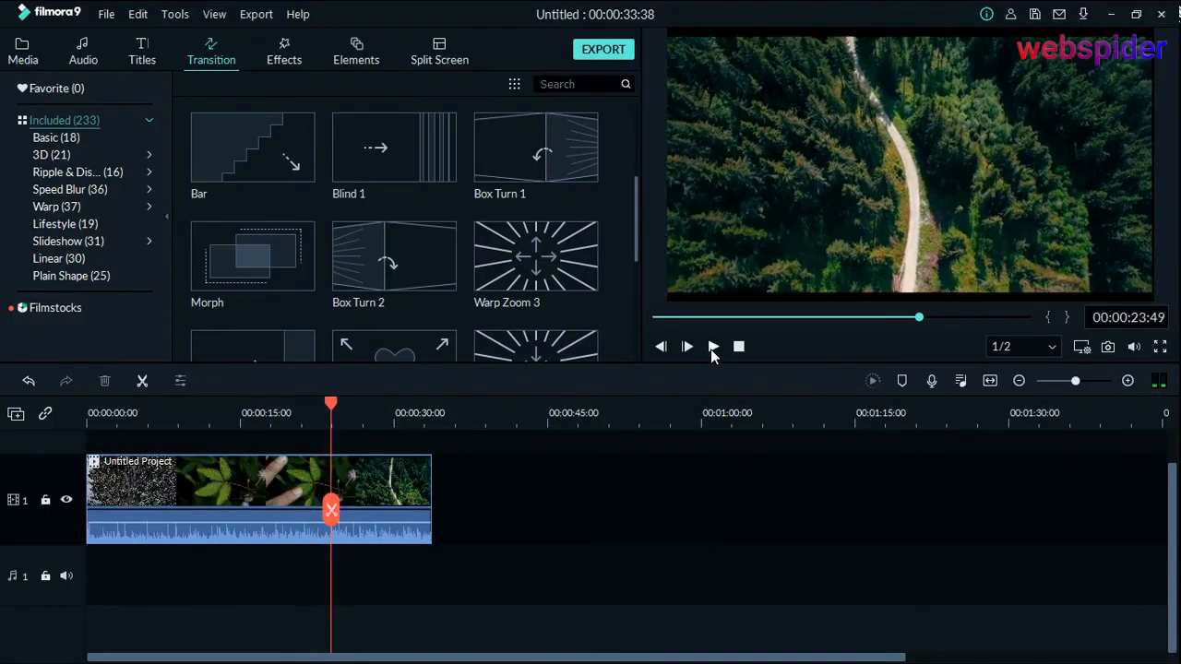
pyautogui.click(107, 16)
pyautogui.moveTo(163, 100)
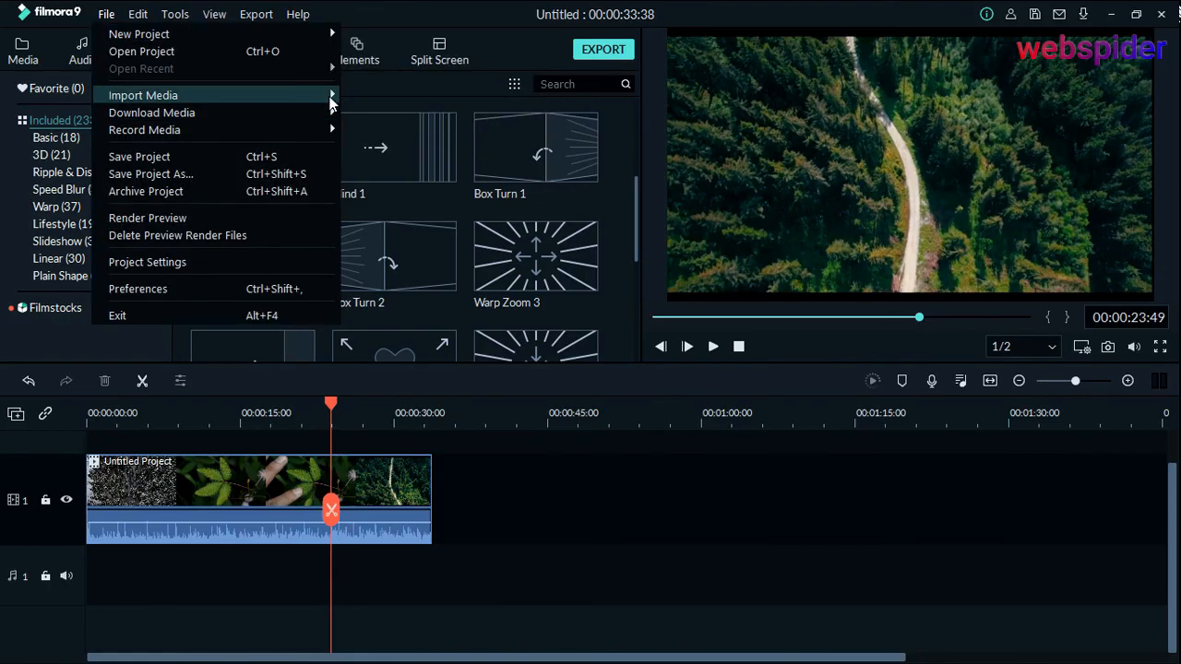
# - Import 3.mp4 via File > Import Media and append it after the Untitled Project clip
pyautogui.moveTo(304, 96)
pyautogui.click(389, 96)
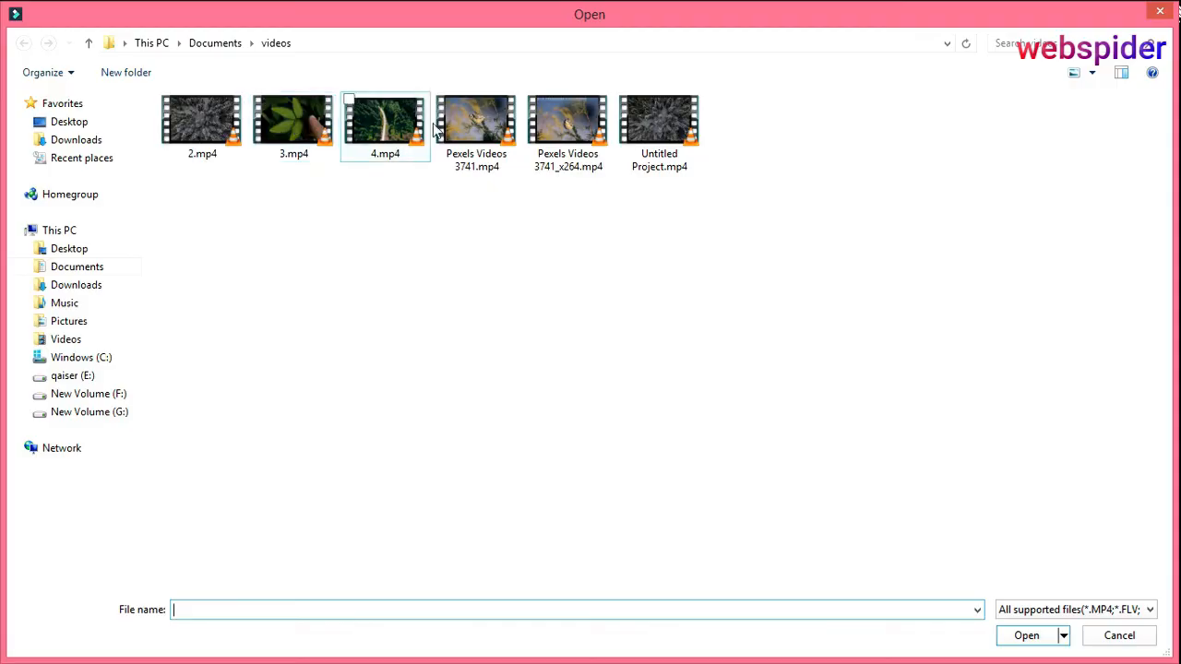
pyautogui.click(470, 133)
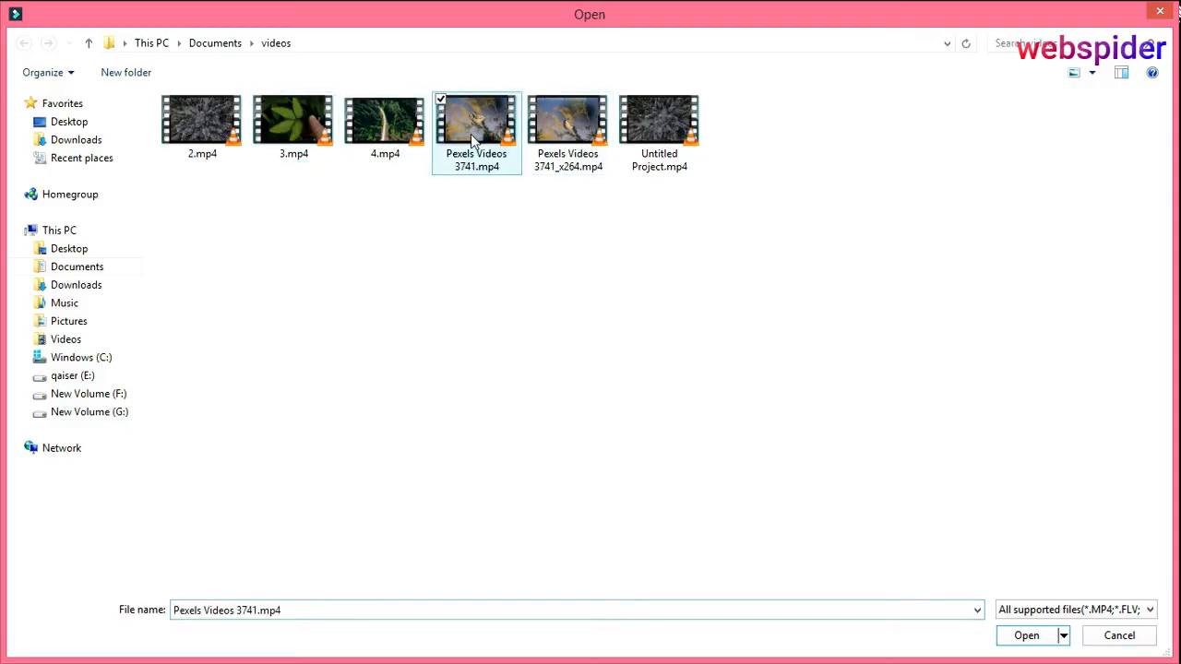
pyautogui.click(303, 133)
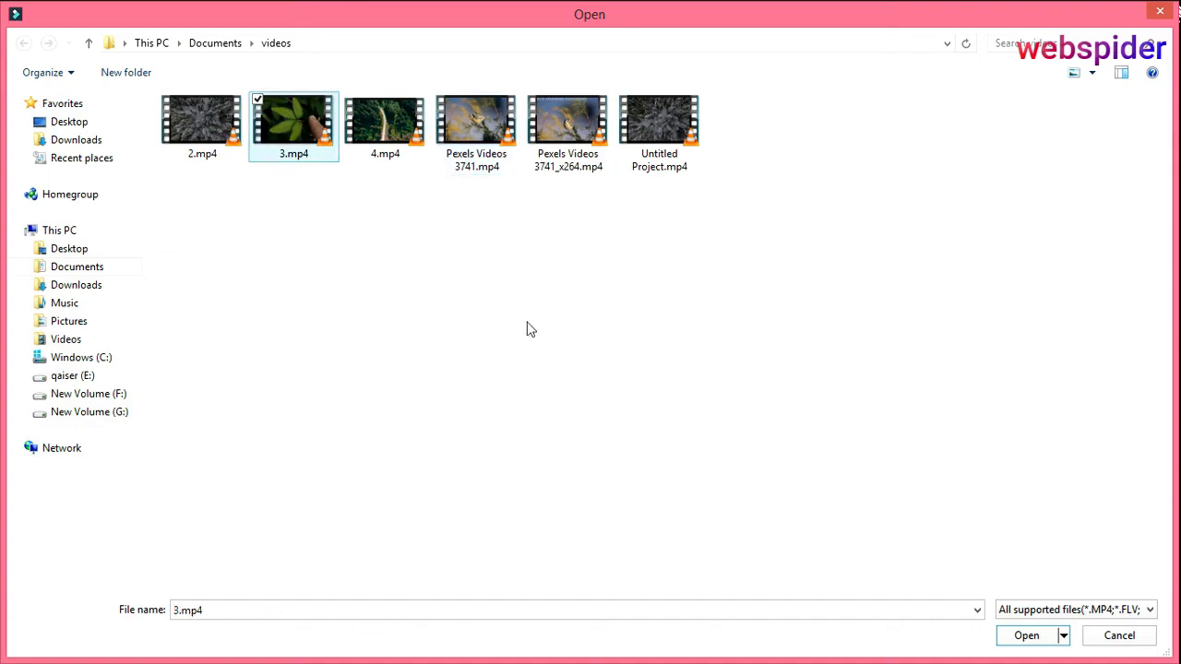
pyautogui.click(1000, 640)
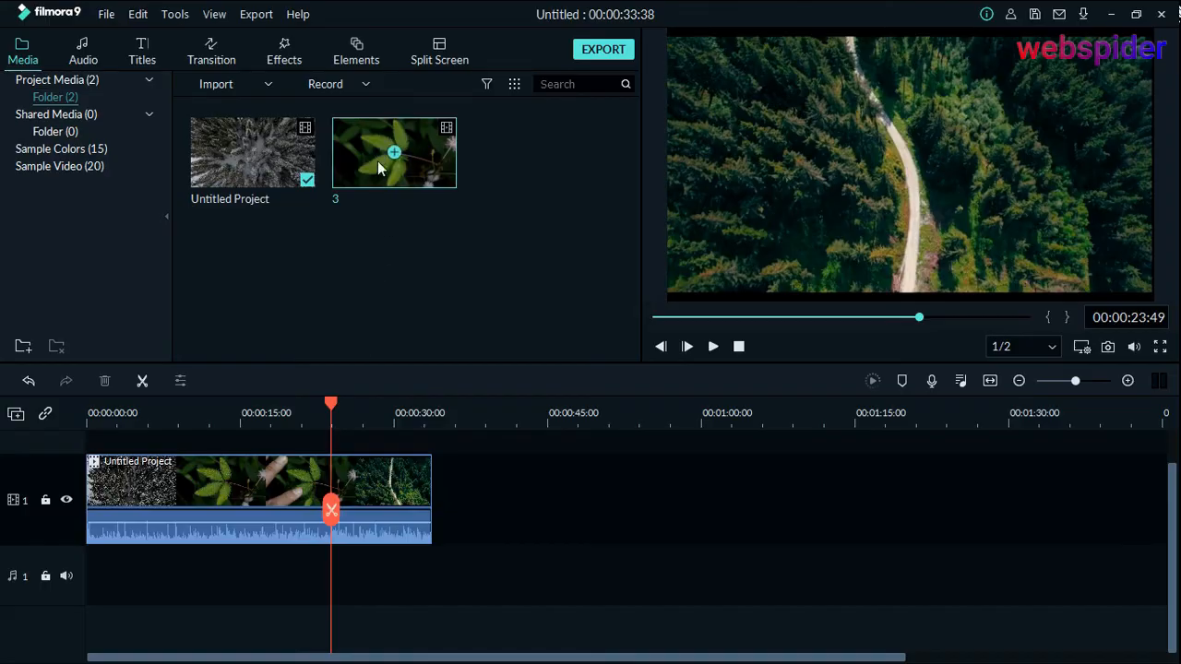
pyautogui.moveTo(378, 161); pyautogui.dragTo(433, 406)
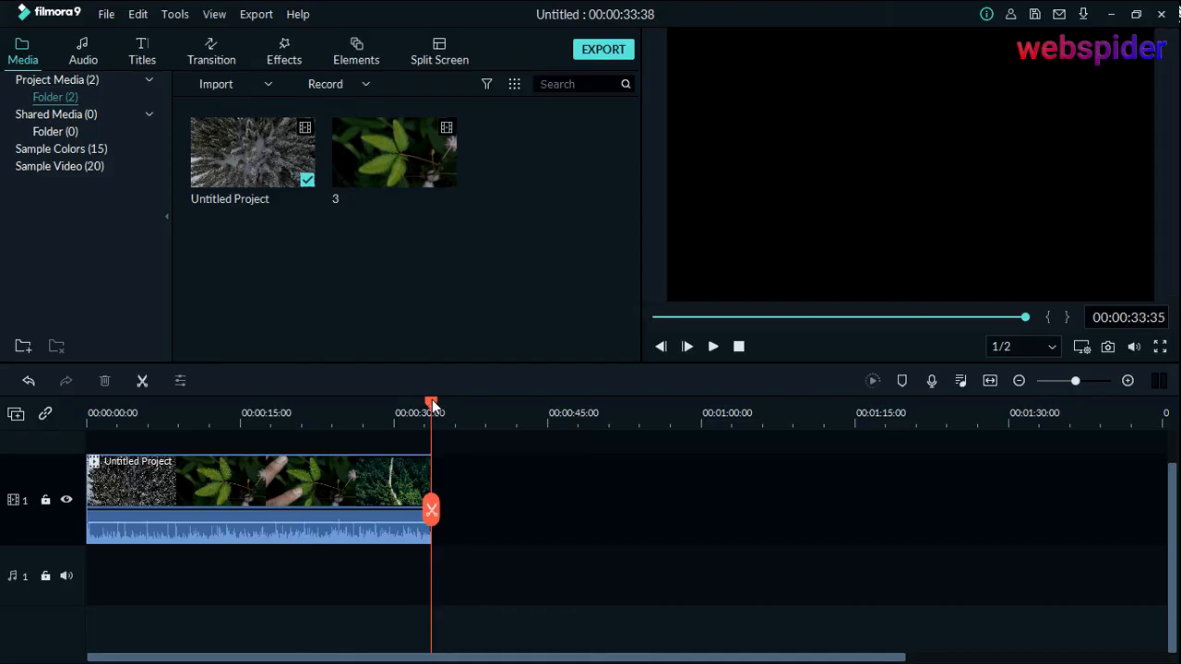
pyautogui.click(394, 154)
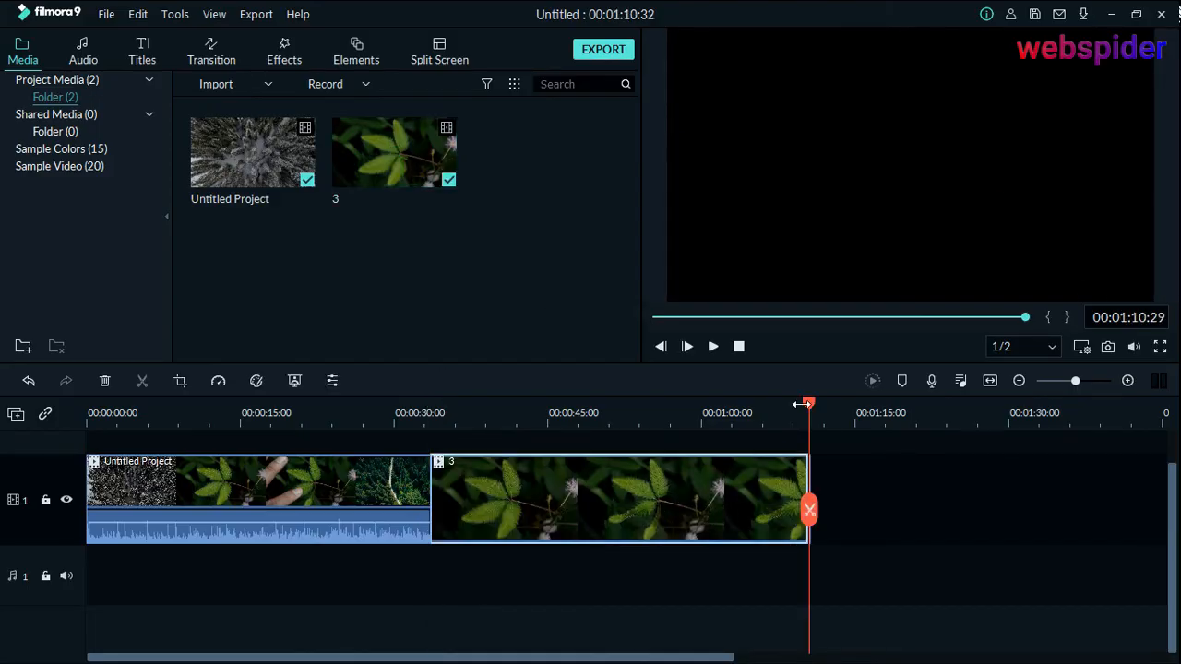
pyautogui.moveTo(807, 403); pyautogui.dragTo(427, 397)
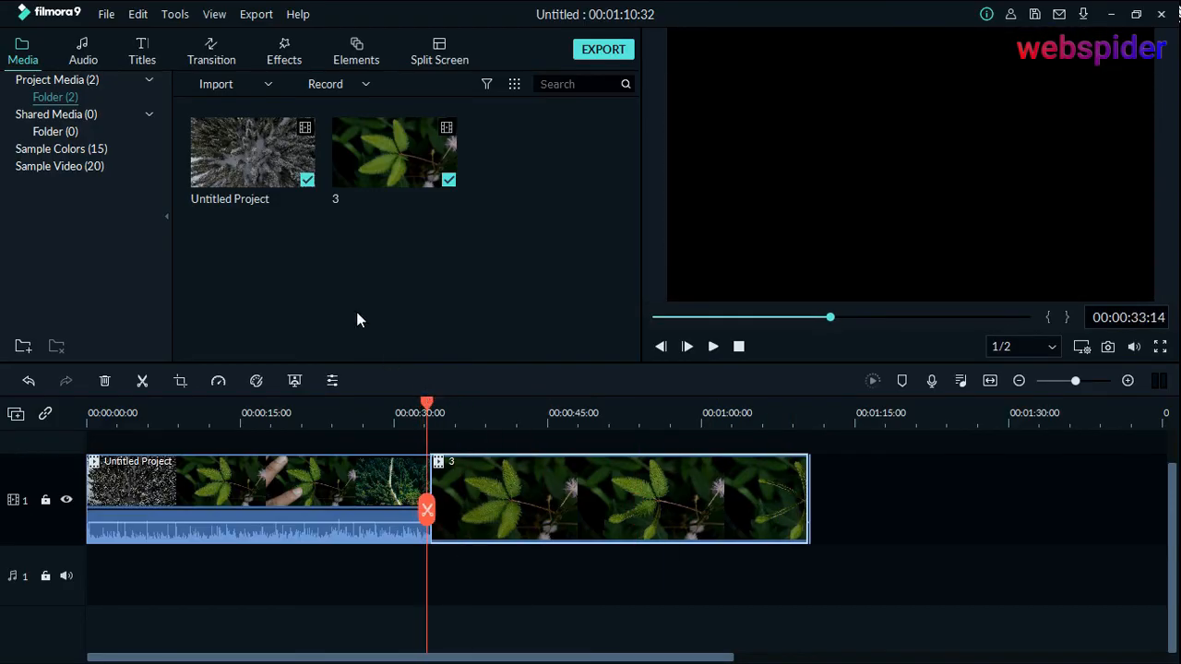
# - Add the Bar transition to clip 3 and preview it across the clip join
pyautogui.click(213, 60)
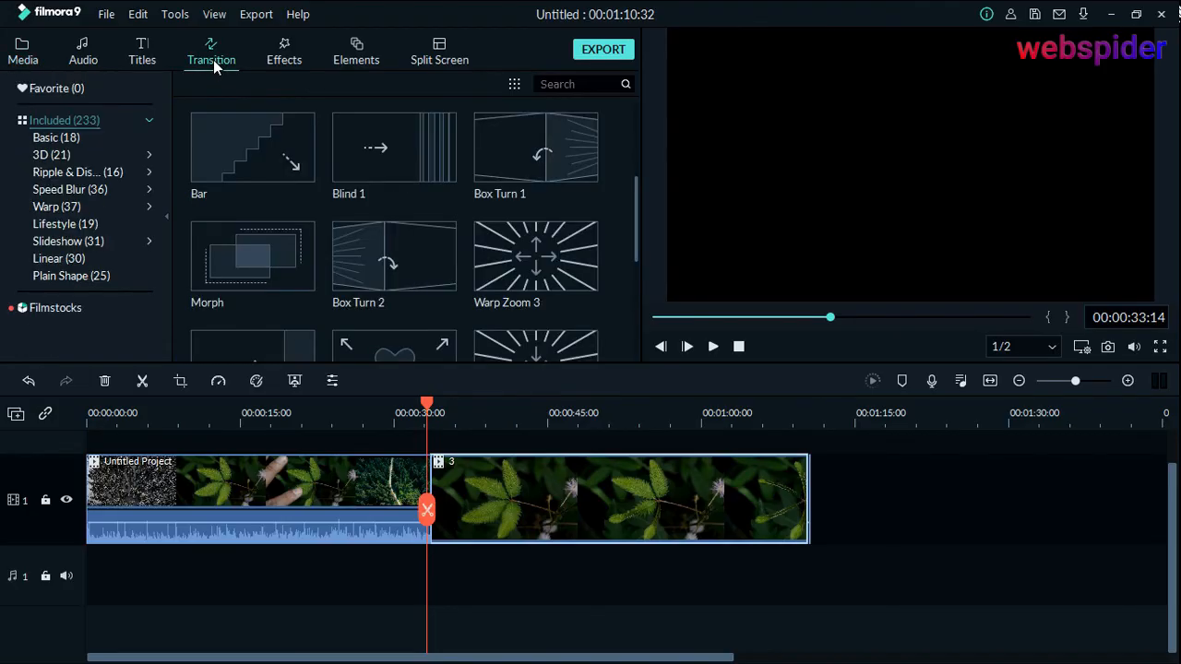
pyautogui.click(253, 149)
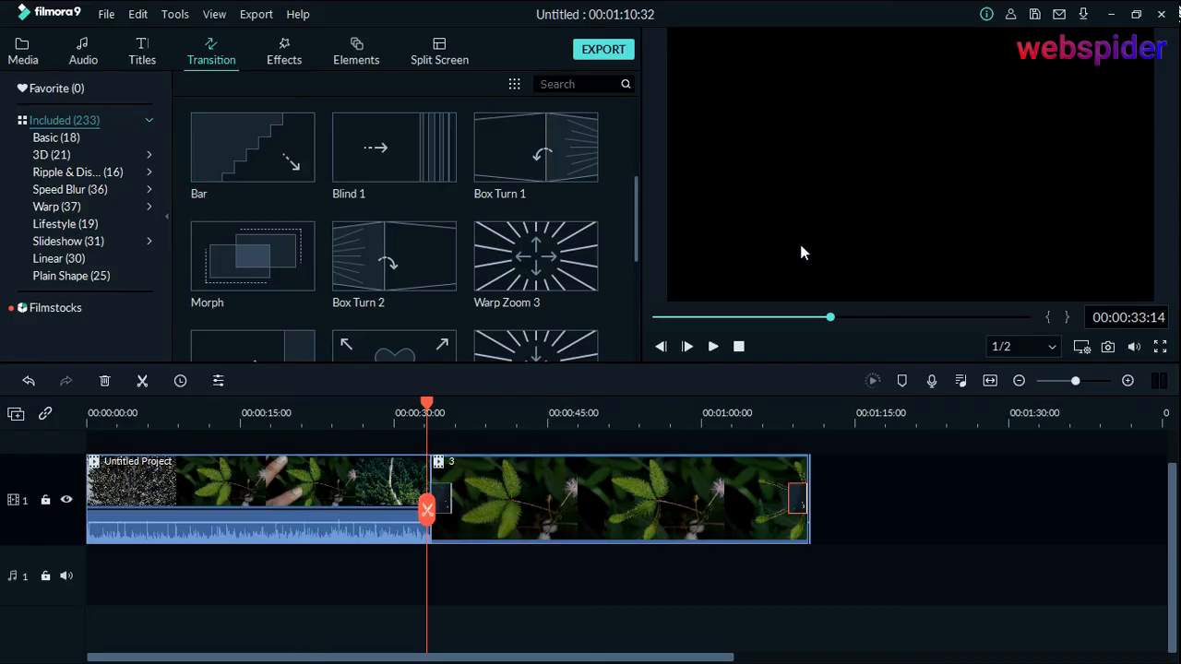
pyautogui.moveTo(431, 406); pyautogui.dragTo(422, 410)
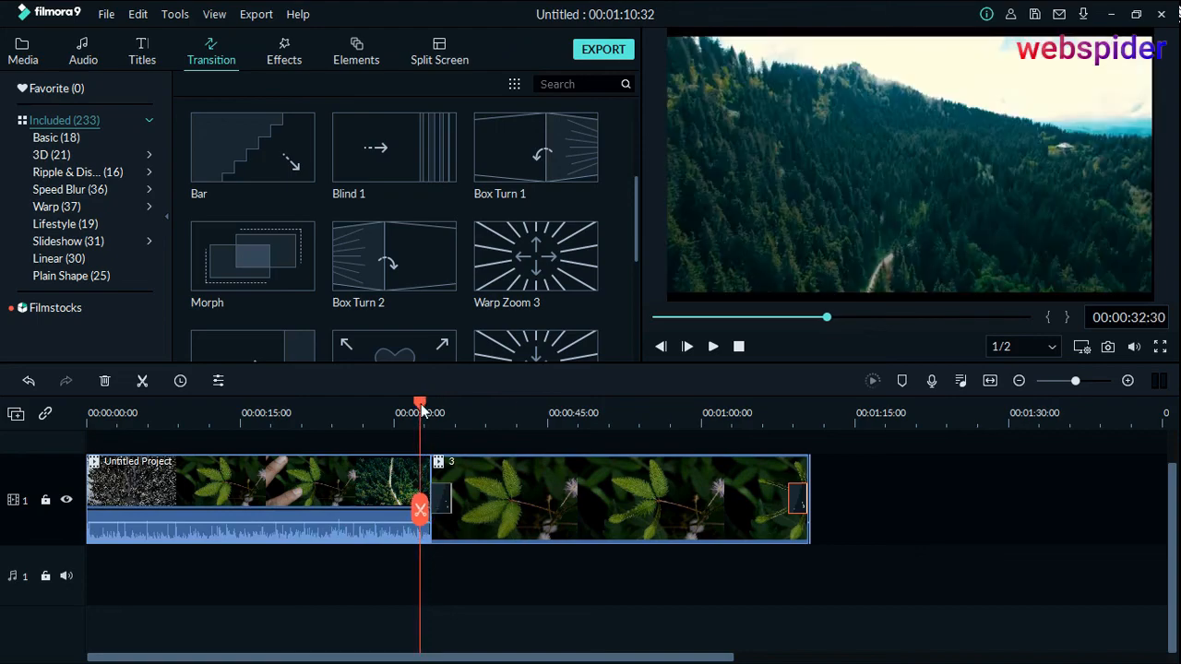
pyautogui.click(710, 347)
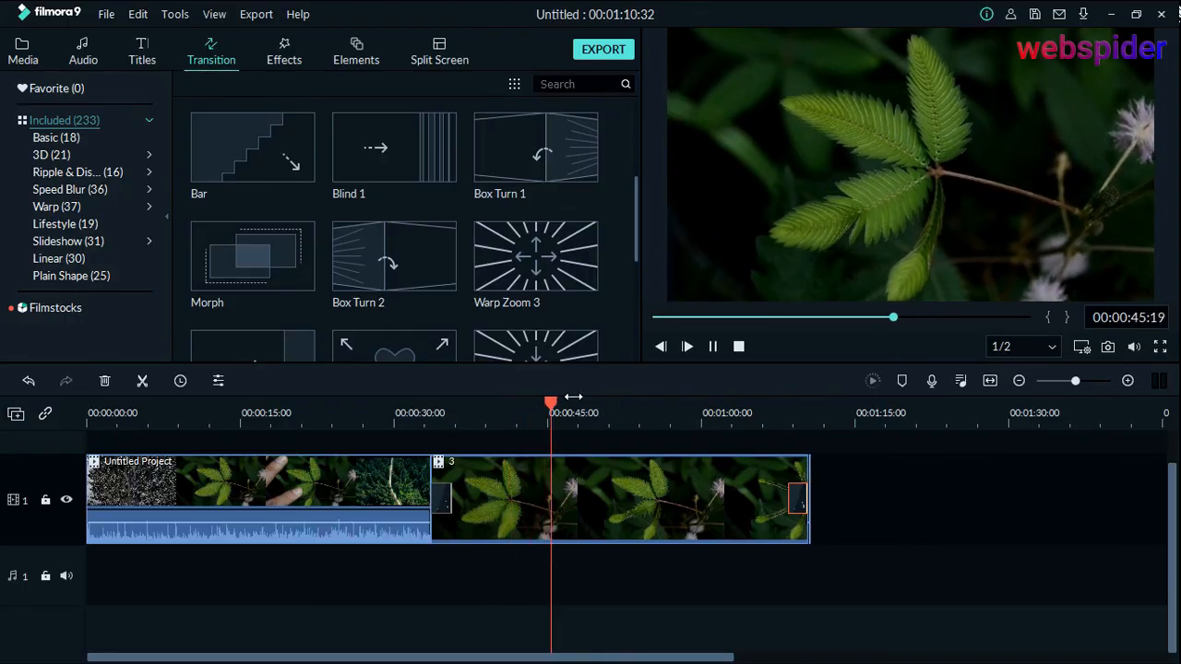
pyautogui.press('space')
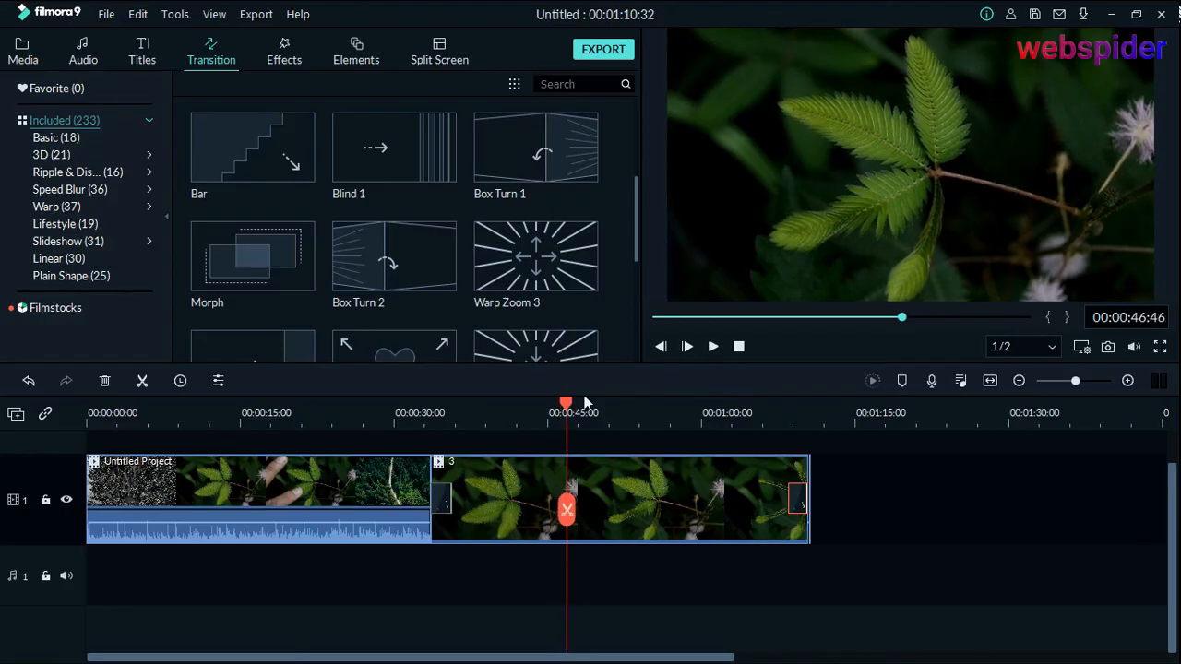
# - Preview the ending of the video, then replay it from the beginning and pause
pyautogui.moveTo(567, 408); pyautogui.dragTo(767, 429)
pyautogui.click(716, 351)
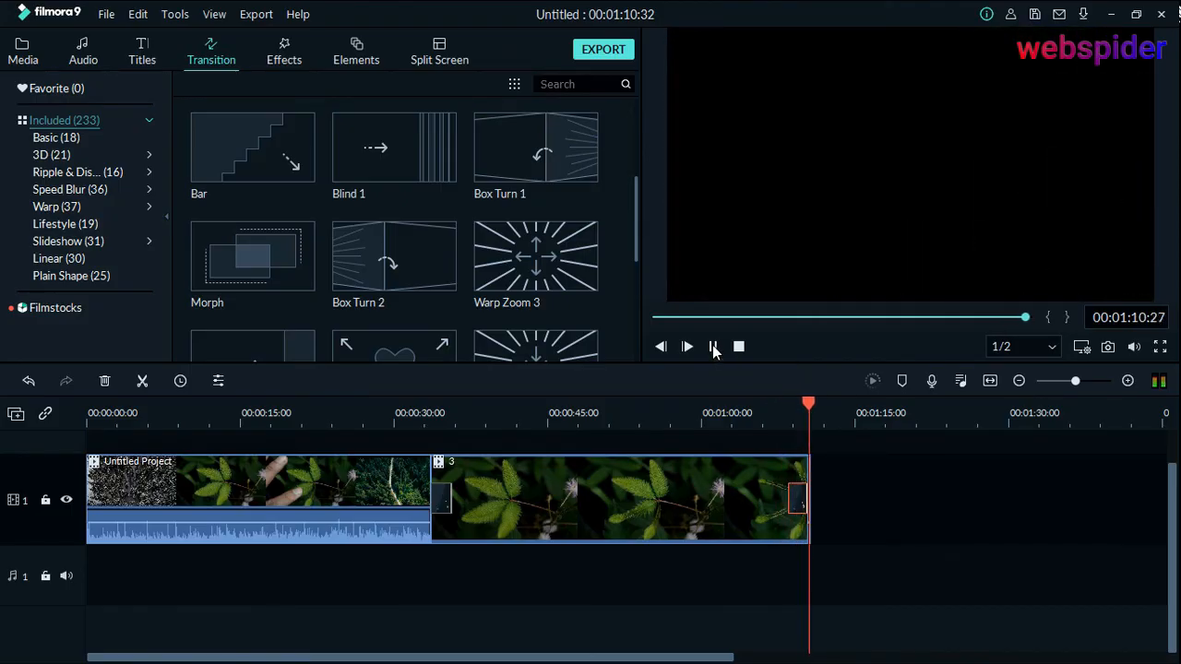
pyautogui.click(714, 350)
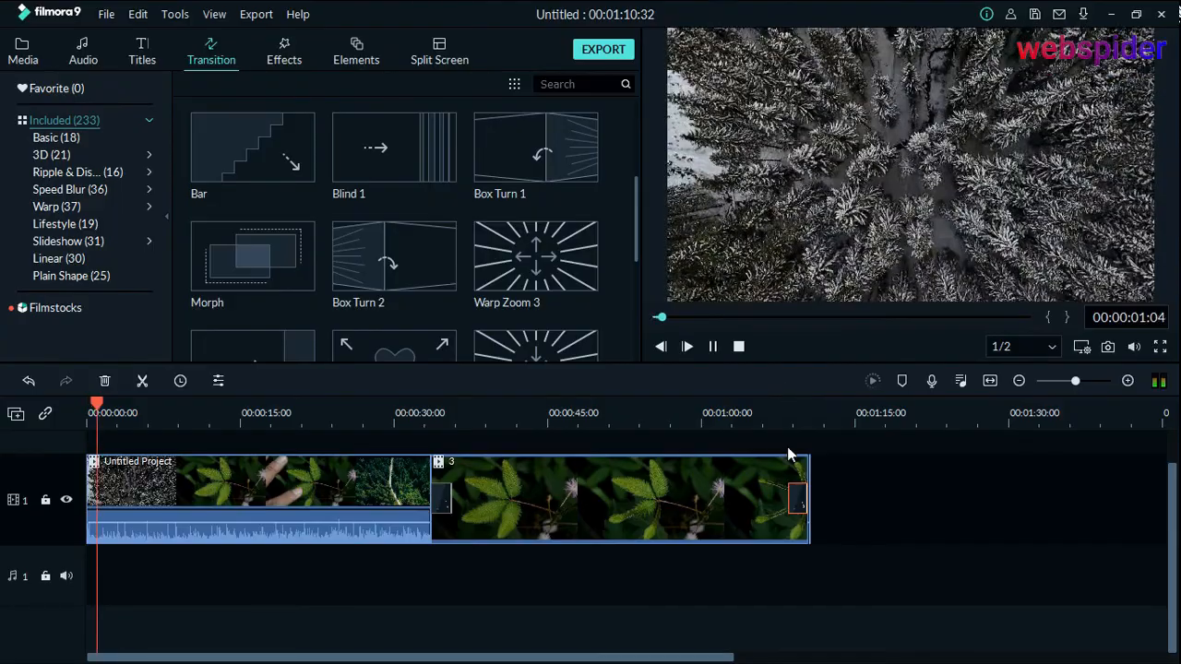
pyautogui.click(715, 351)
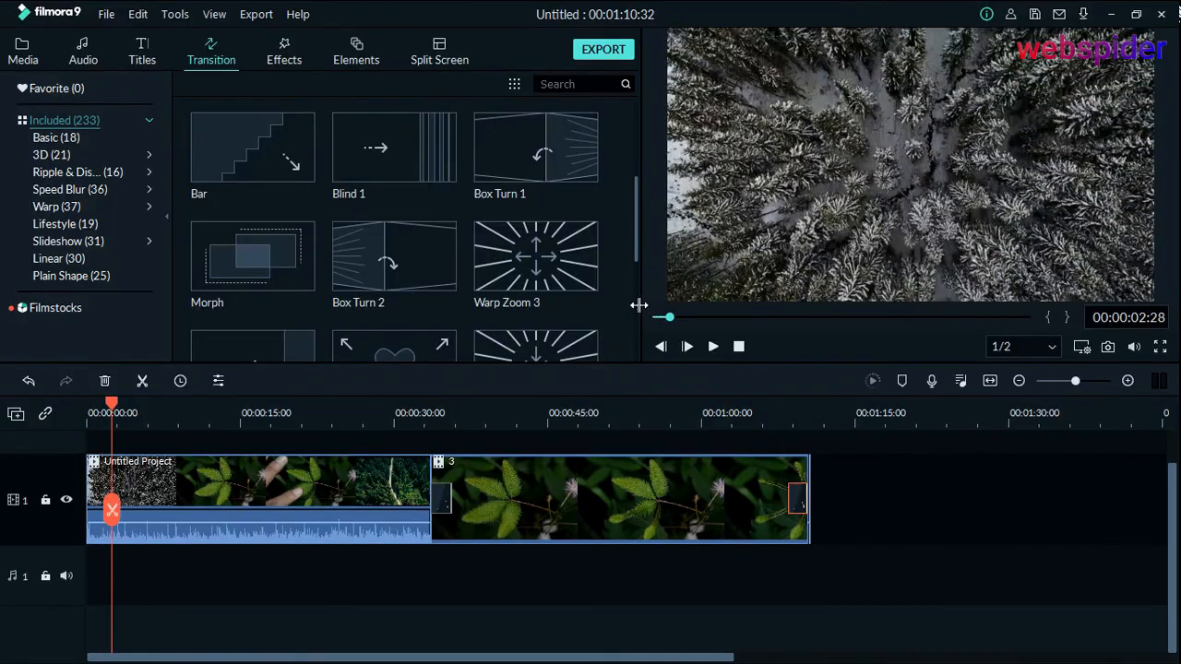
pyautogui.click(141, 58)
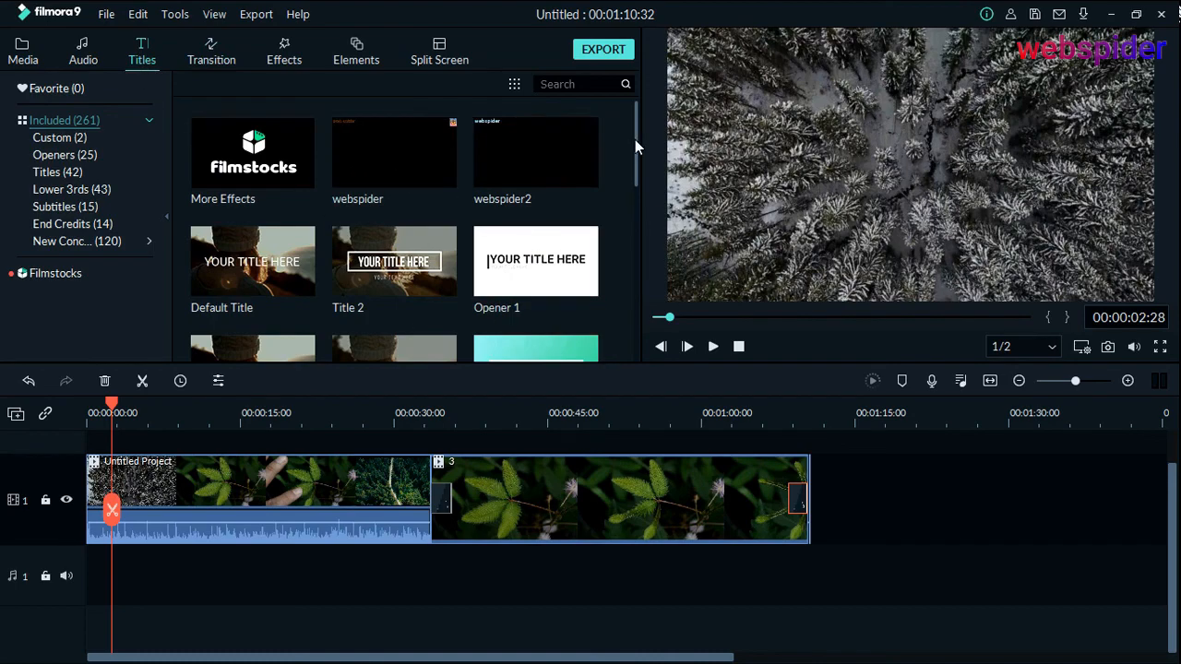
# - Add the Default Title preset to track 2 and open it in the title editor
pyautogui.moveTo(635, 142); pyautogui.dragTo(641, 180)
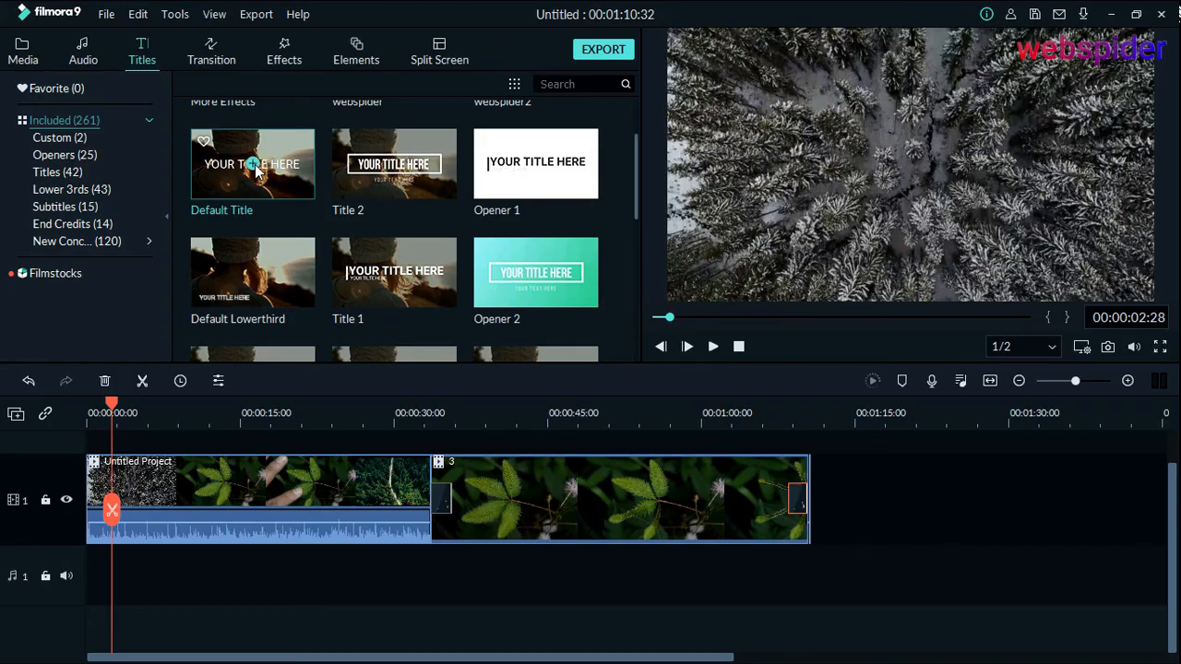
pyautogui.click(253, 164)
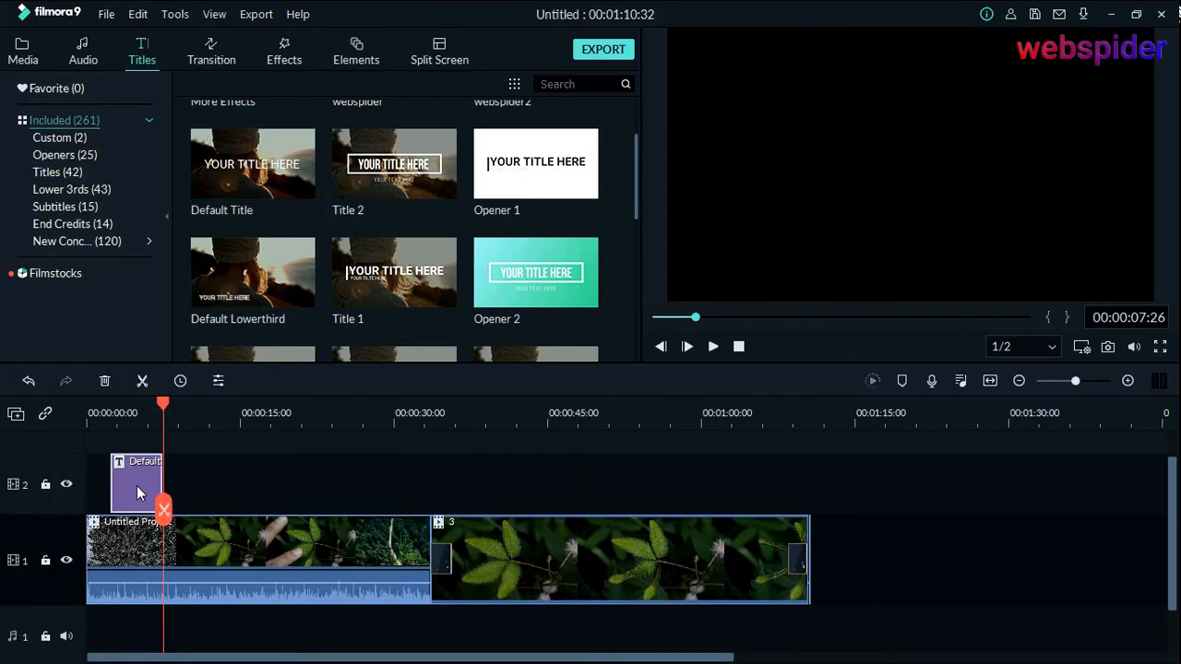
pyautogui.doubleClick(137, 489)
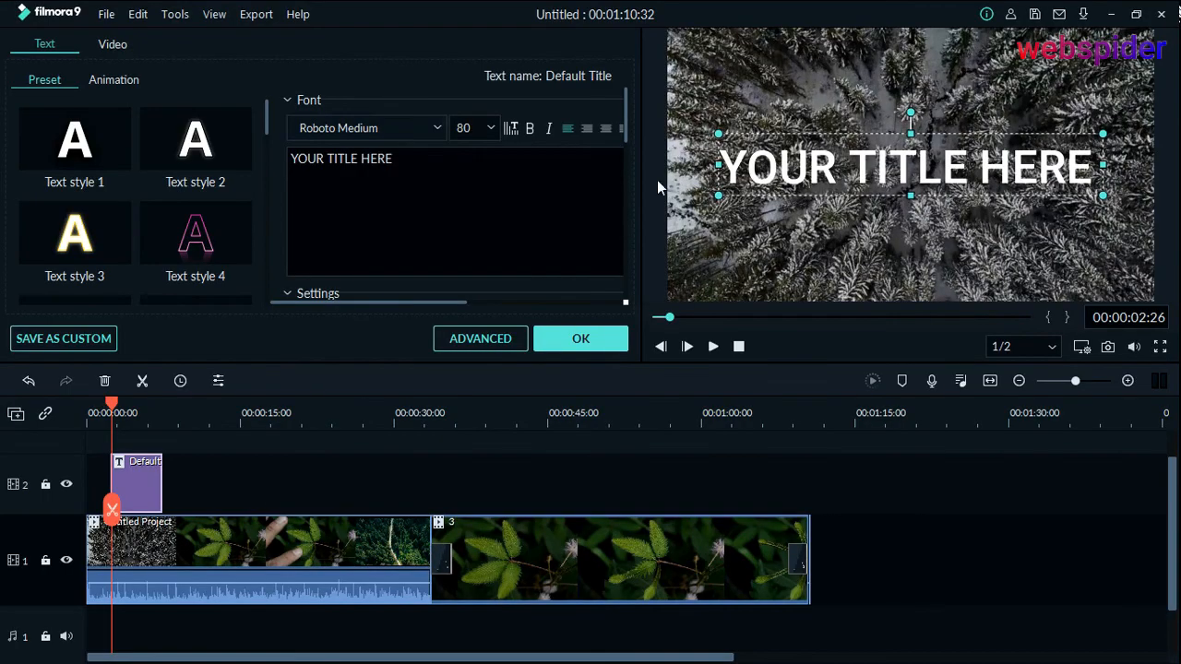
# - Replace the placeholder title text with 'hamara channel zindabad'
pyautogui.click(433, 157)
pyautogui.press('BackSpace')
pyautogui.press('BackSpace')
pyautogui.press('BackSpace')
pyautogui.press('BackSpace')
pyautogui.press('BackSpace')
pyautogui.press('BackSpace')
pyautogui.press('BackSpace')
pyautogui.press('BackSpace')
pyautogui.press('BackSpace')
pyautogui.press('BackSpace')
pyautogui.press('BackSpace')
pyautogui.press('BackSpace')
pyautogui.press('BackSpace')
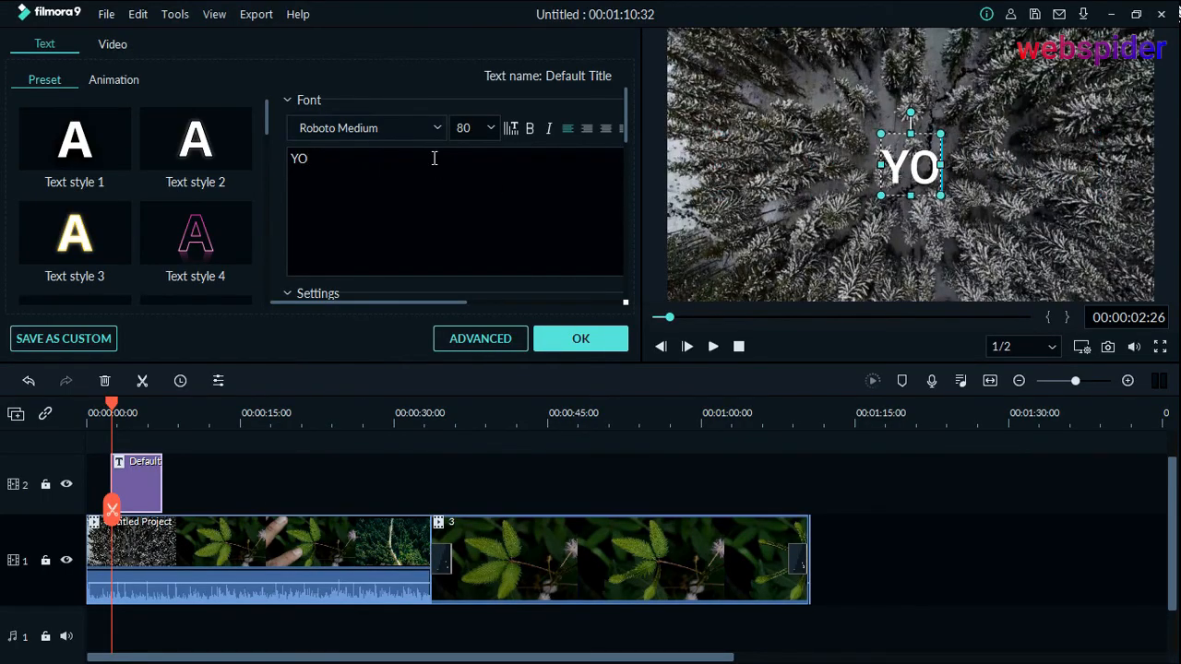
pyautogui.press('BackSpace')
pyautogui.press('BackSpace')
pyautogui.write('hama')
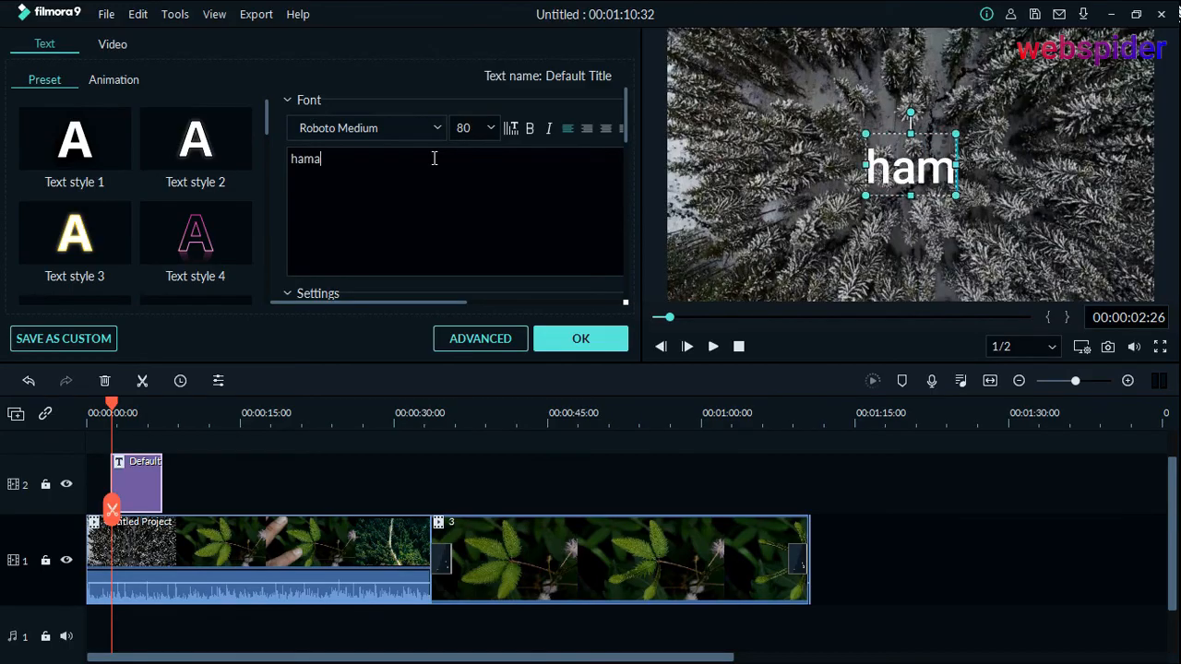
pyautogui.write('ra chann')
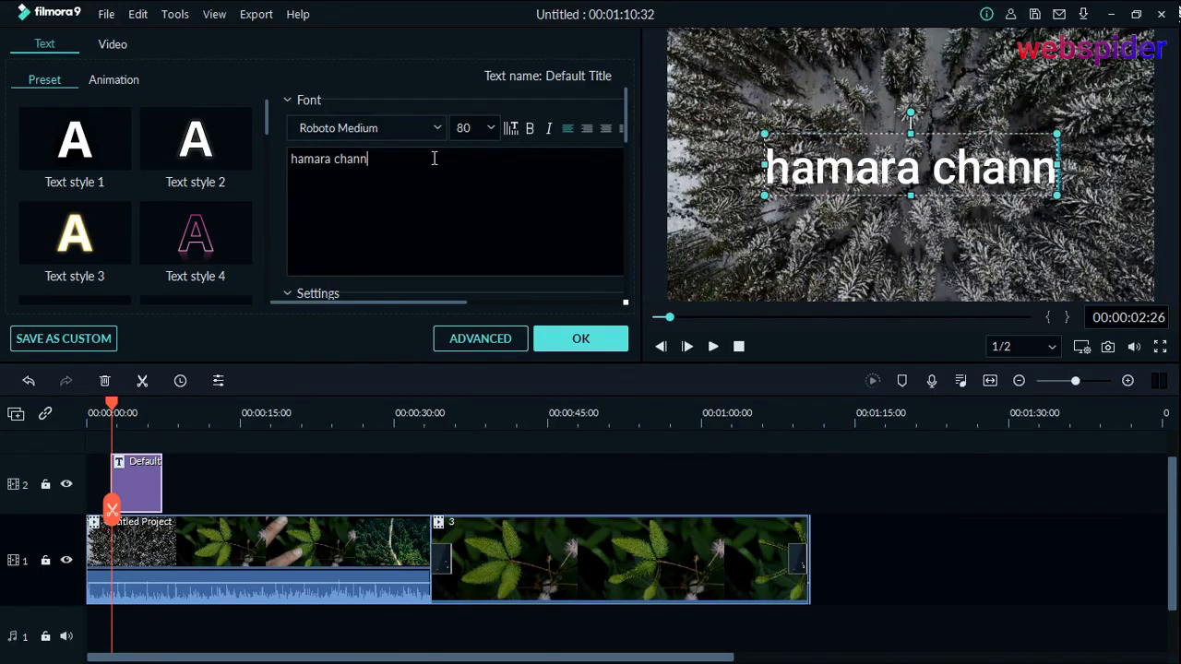
pyautogui.write('el ')
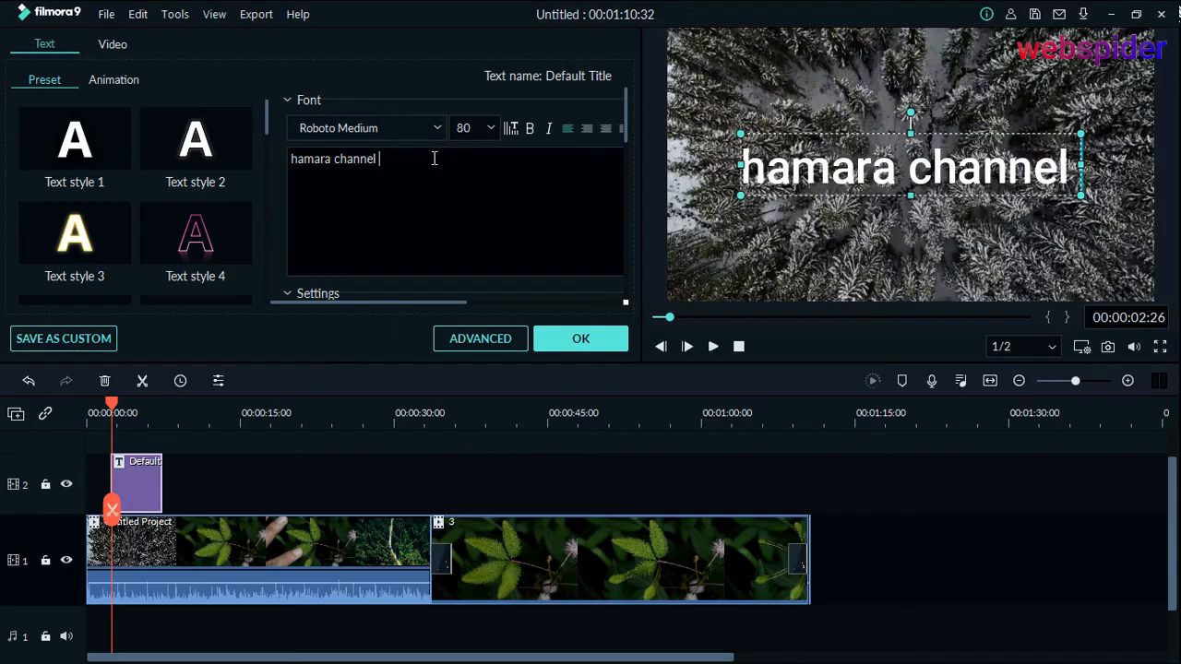
pyautogui.write('zindaba')
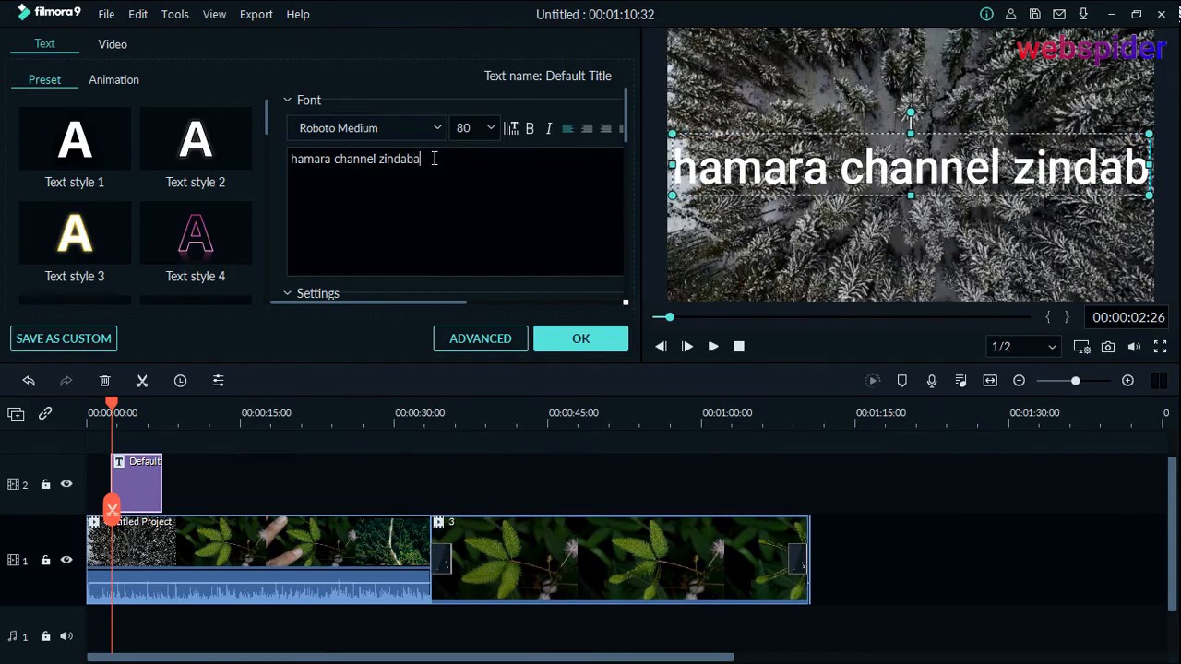
pyautogui.write('d')
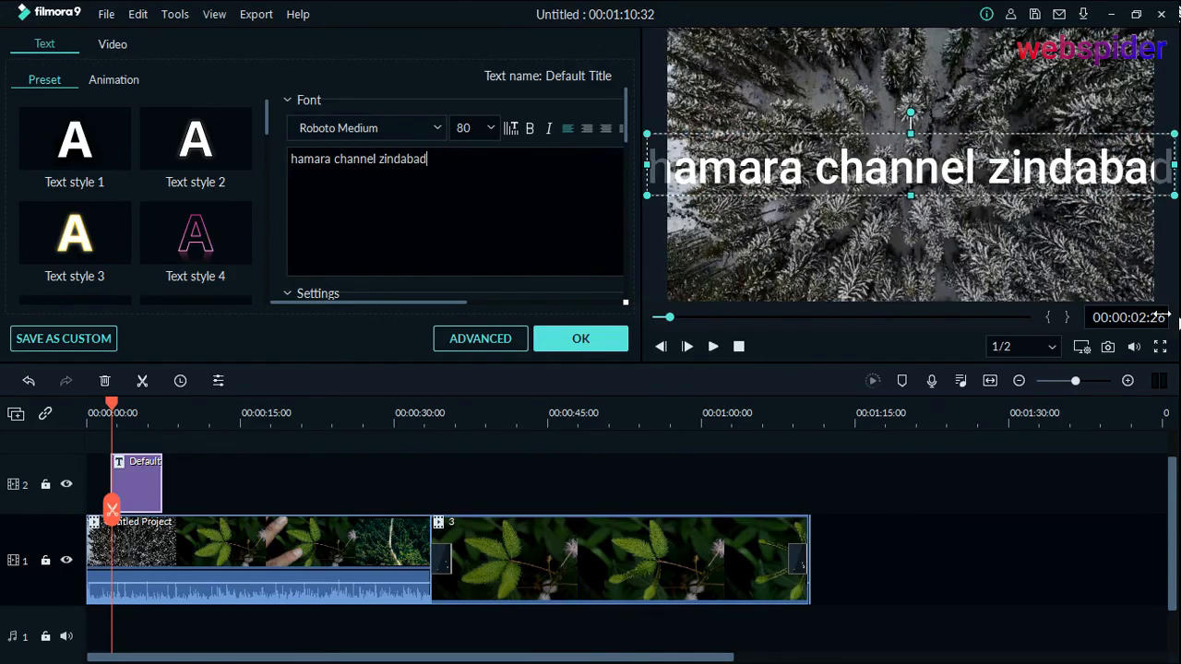
# - Shrink the title box and move it to the top-left corner of the frame
pyautogui.moveTo(1170, 164); pyautogui.dragTo(918, 164)
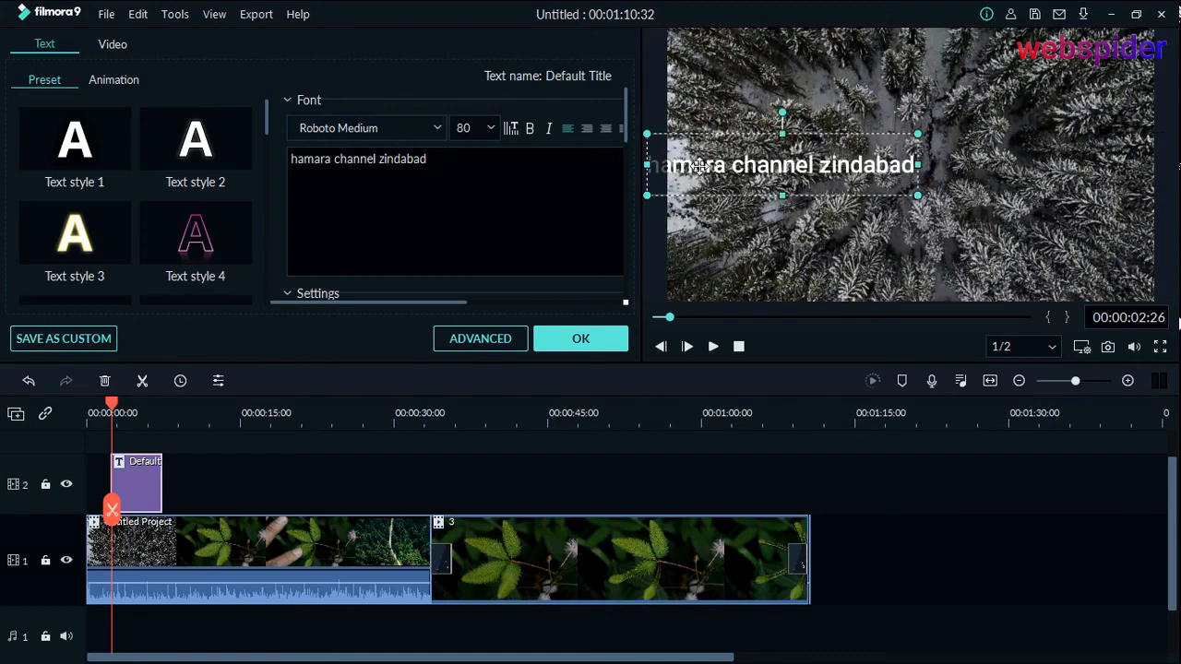
pyautogui.moveTo(652, 137); pyautogui.dragTo(757, 159)
pyautogui.moveTo(836, 159); pyautogui.dragTo(769, 51)
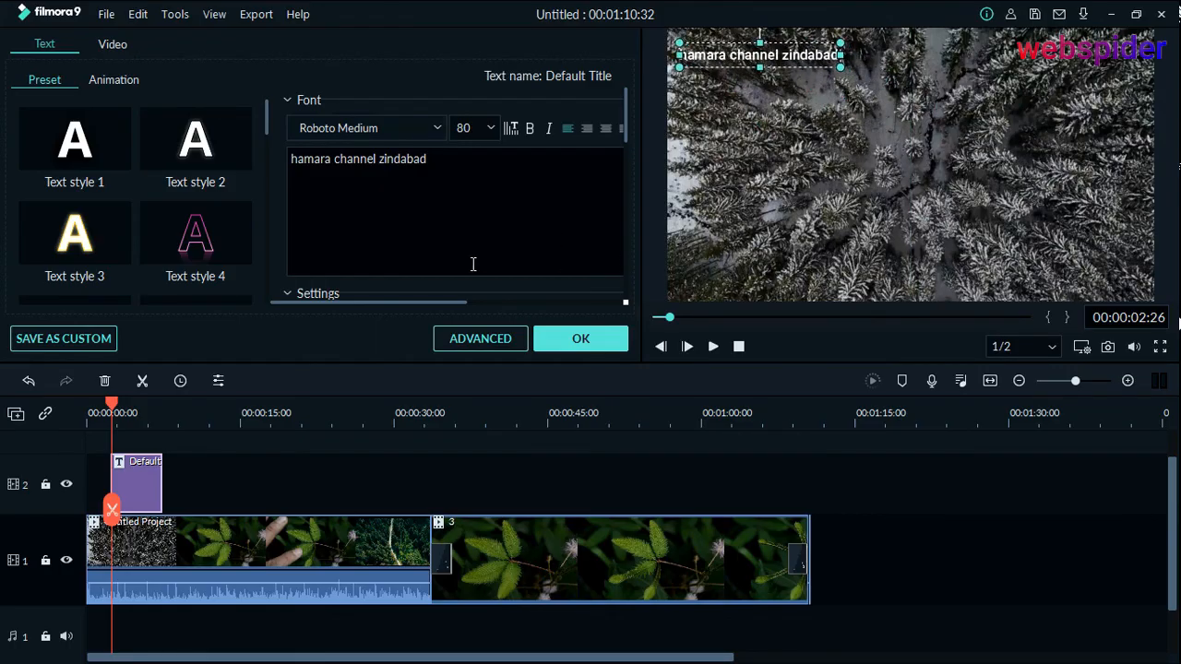
pyautogui.moveTo(262, 107); pyautogui.dragTo(264, 148)
# - Apply Text style 14 to the title, confirm with OK, and reopen its text editor
pyautogui.click(196, 204)
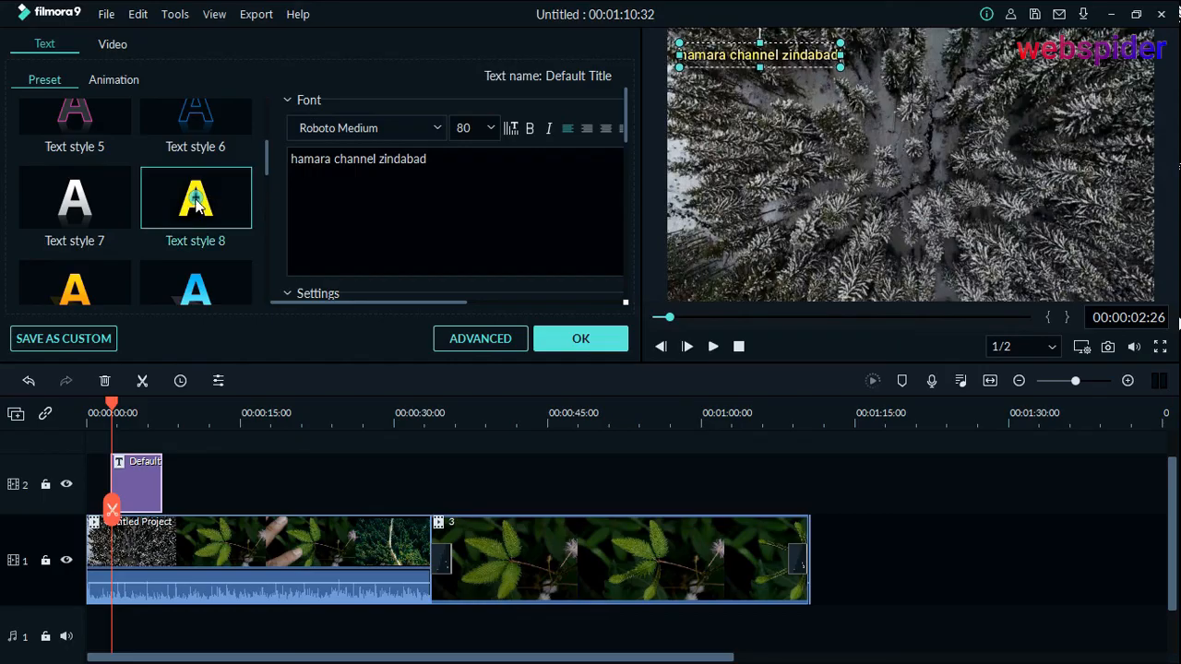
pyautogui.moveTo(265, 159); pyautogui.dragTo(265, 211)
pyautogui.click(76, 139)
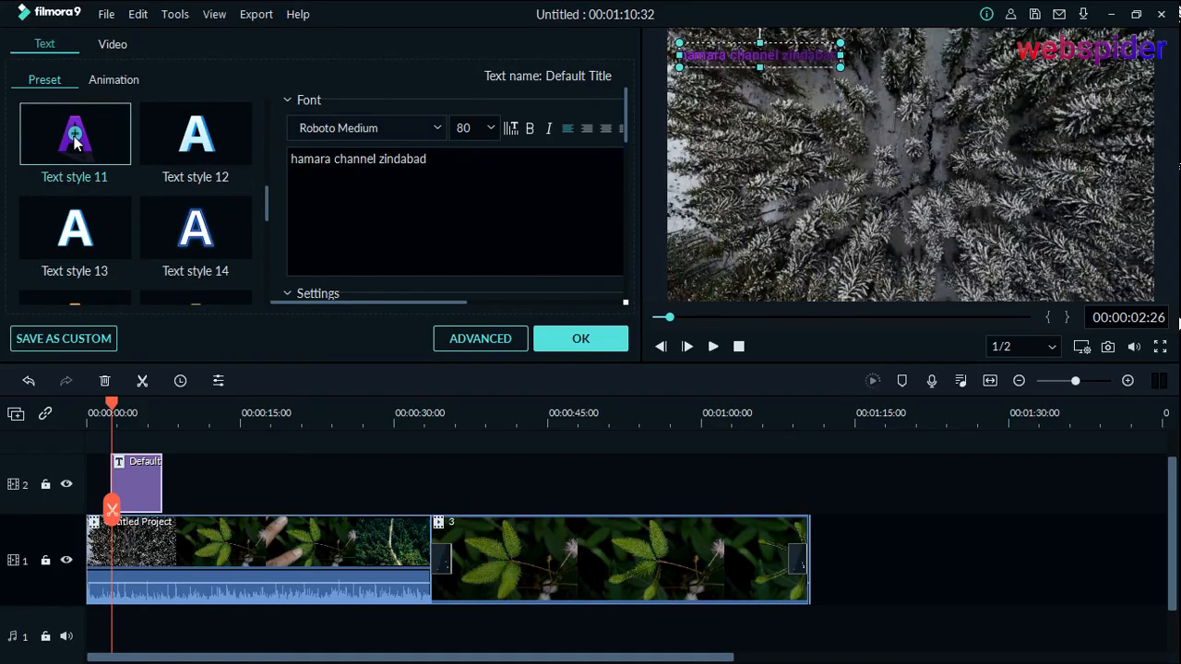
pyautogui.click(199, 236)
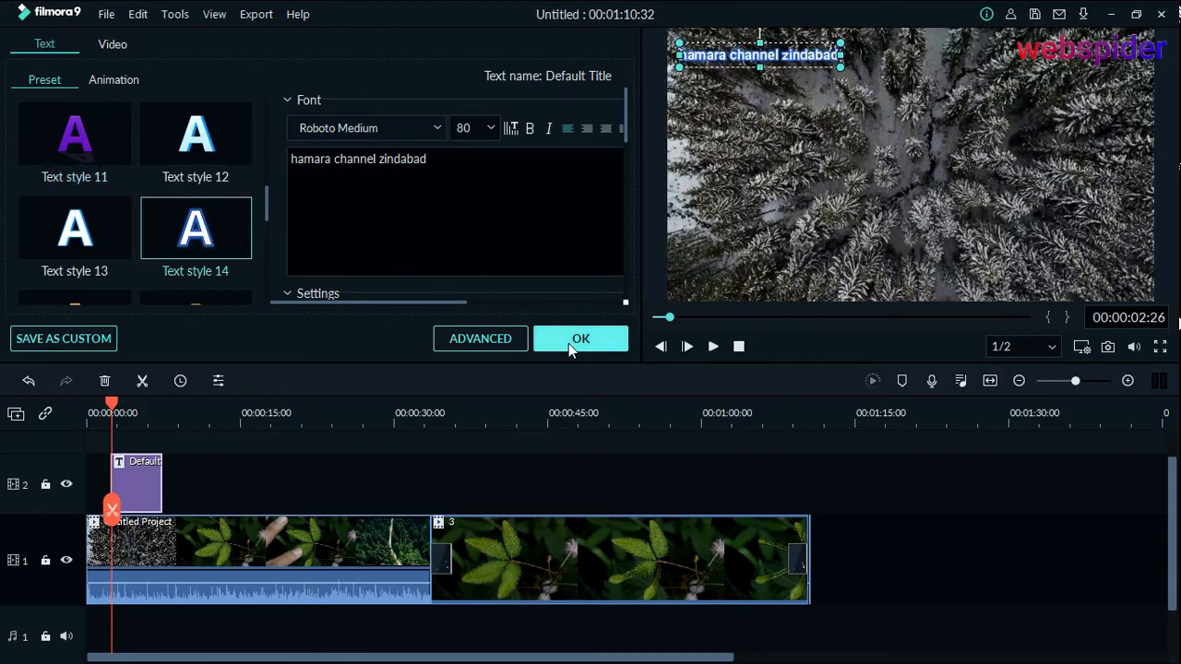
pyautogui.click(595, 342)
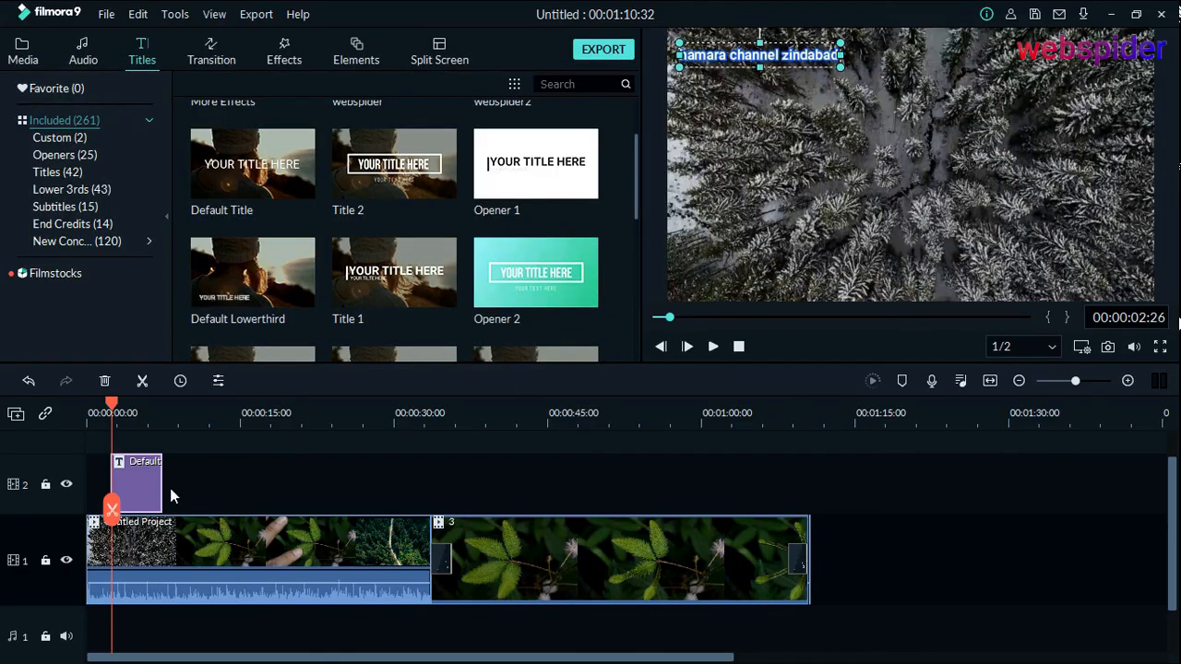
pyautogui.doubleClick(161, 487)
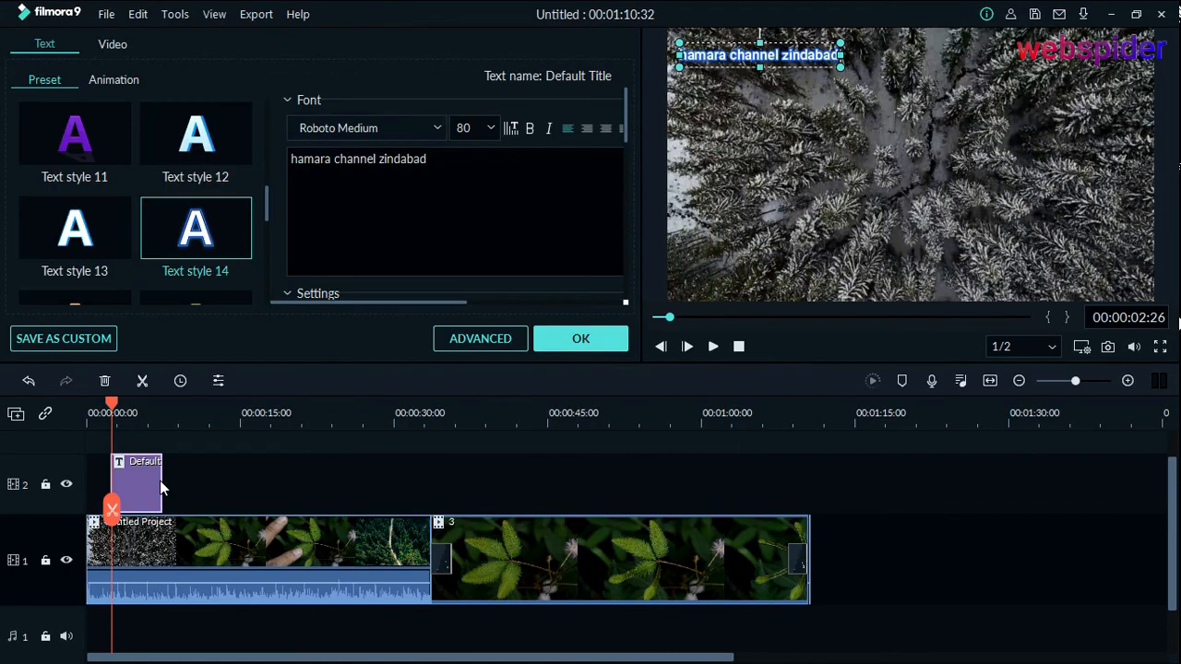
# - Stretch the title clip from 0:00 to the end of both video clips
pyautogui.moveTo(163, 481); pyautogui.dragTo(806, 541)
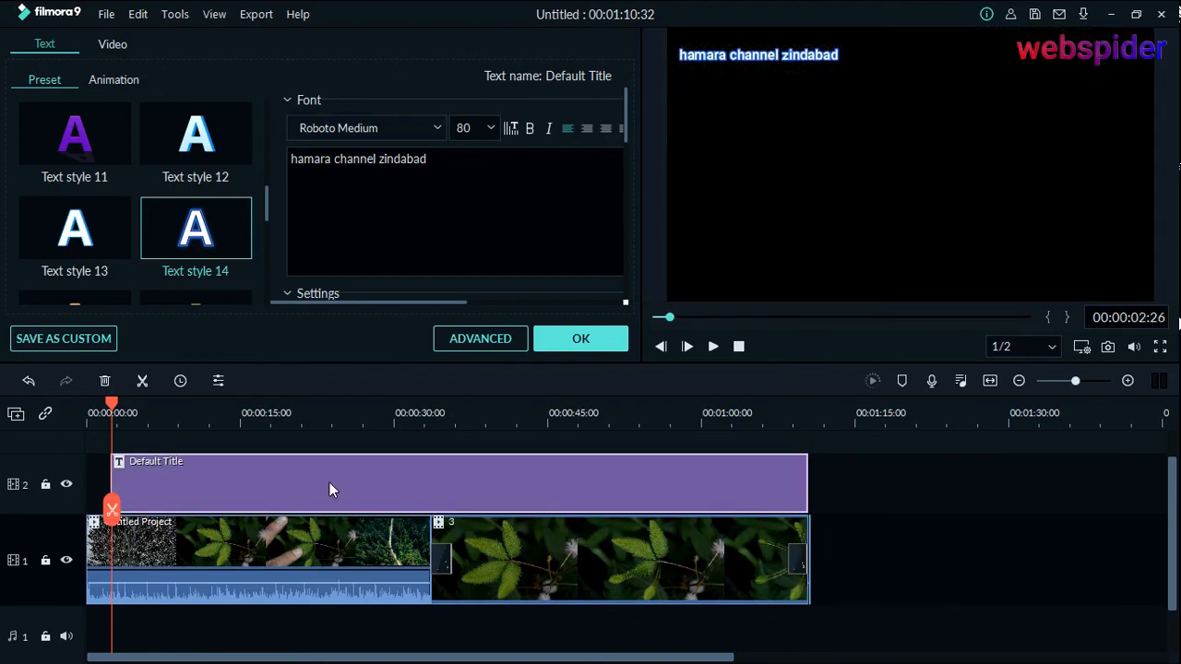
pyautogui.moveTo(178, 475); pyautogui.dragTo(157, 477)
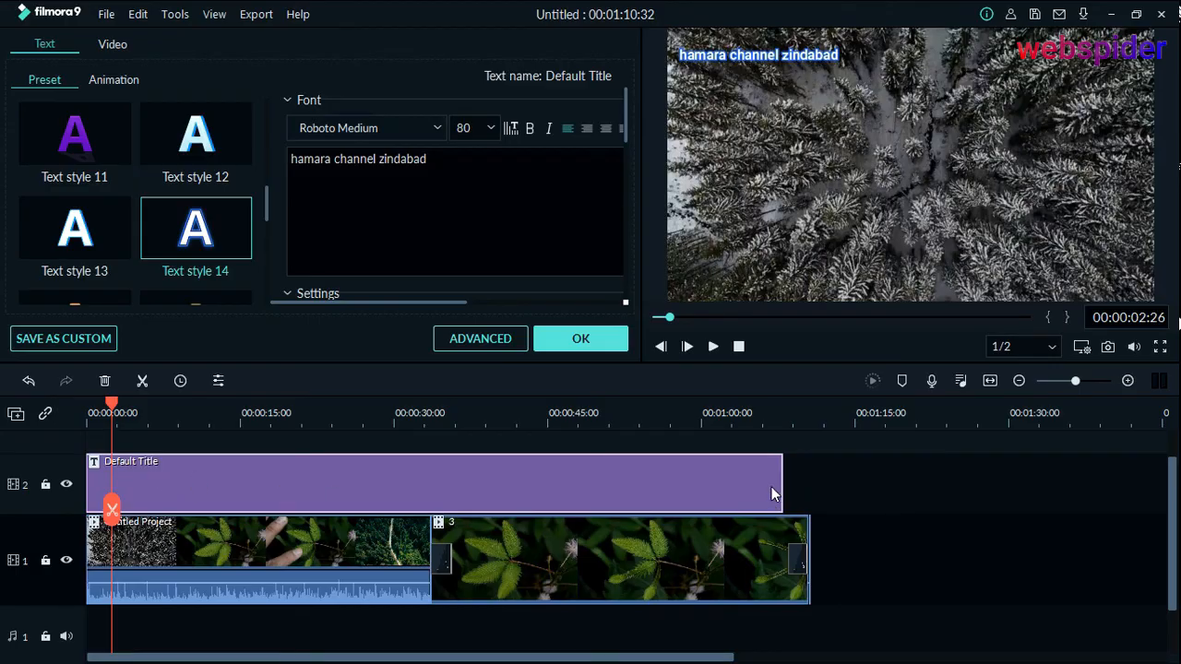
pyautogui.moveTo(784, 482); pyautogui.dragTo(809, 482)
# - Preview the video with the title from the beginning, then confirm with OK
pyautogui.moveTo(106, 412); pyautogui.dragTo(88, 412)
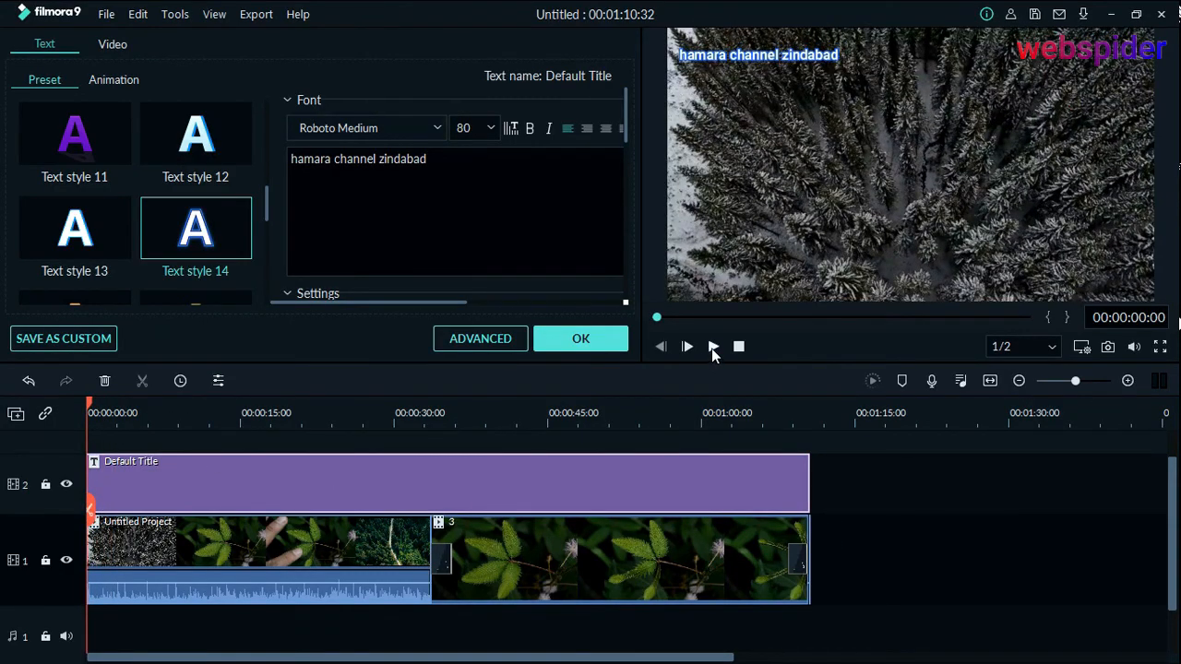
pyautogui.click(711, 348)
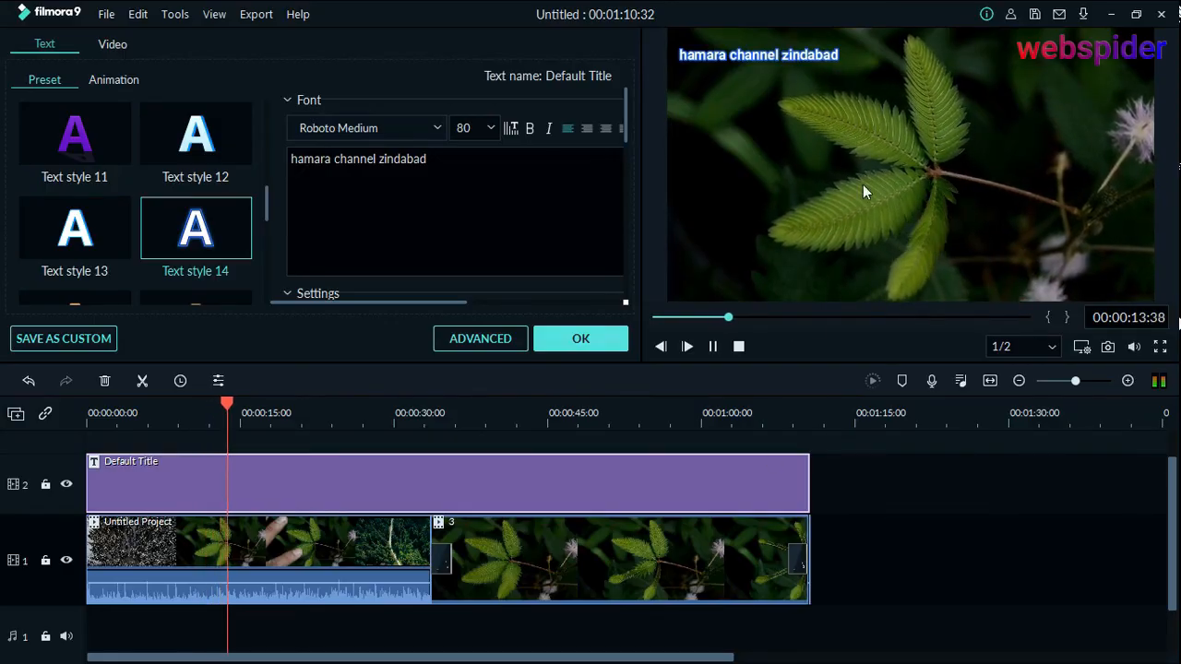
pyautogui.click(714, 355)
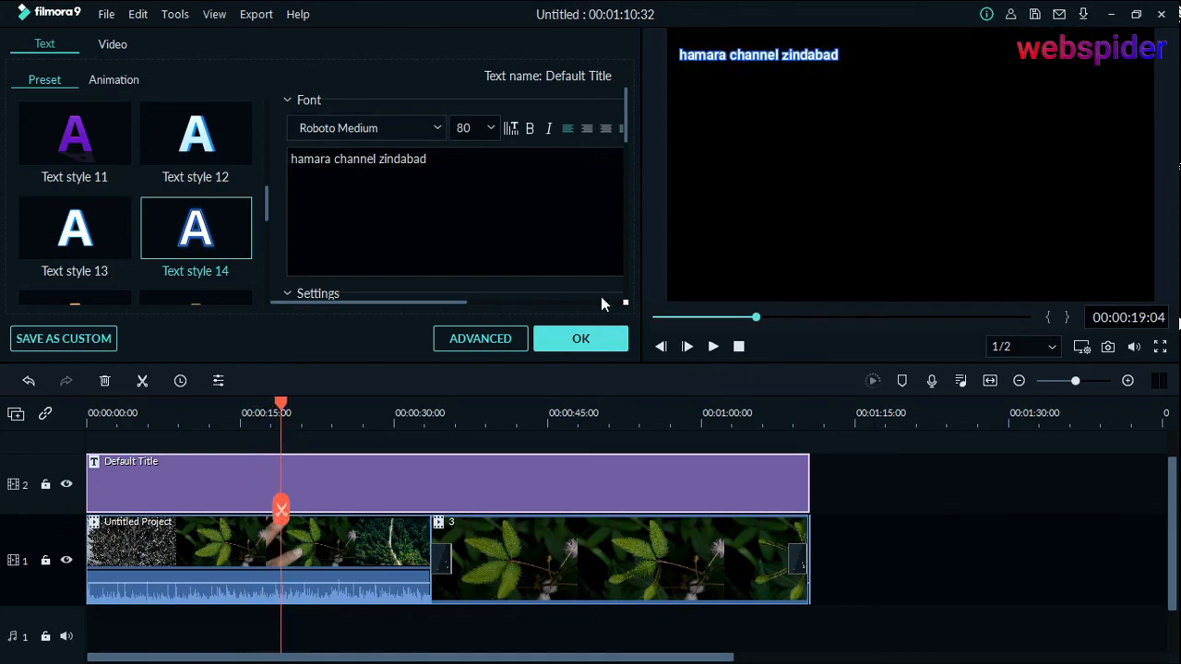
pyautogui.click(580, 341)
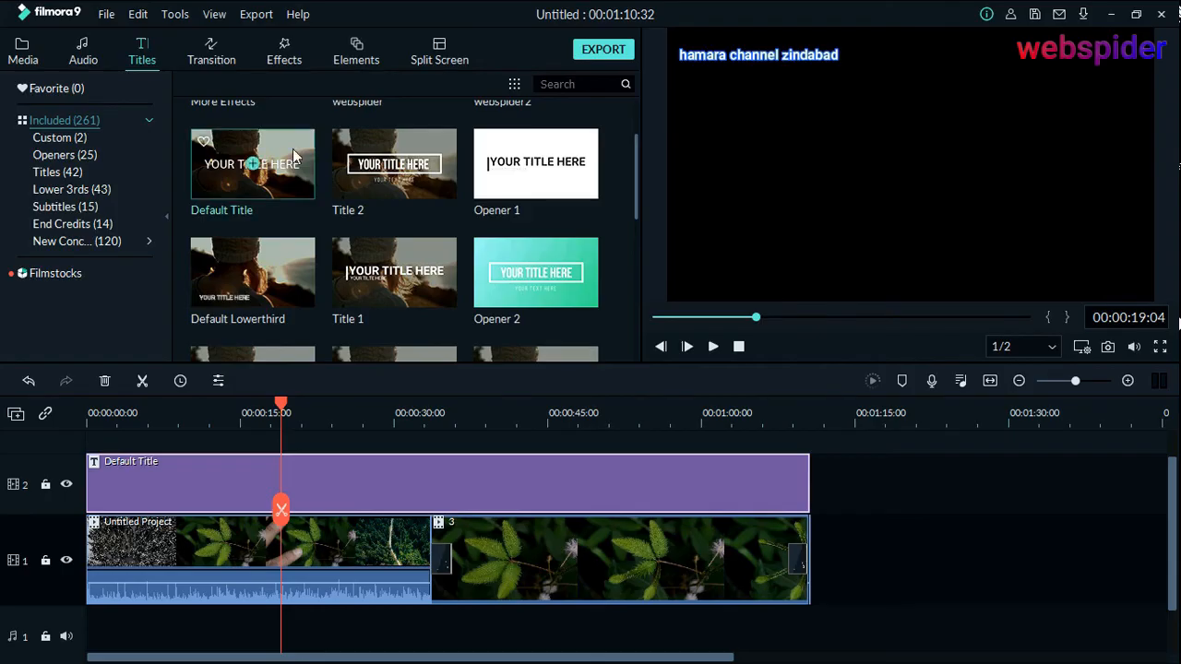
# - Open the Effects library and scroll its list down until Blue Explosion is visible
pyautogui.click(280, 57)
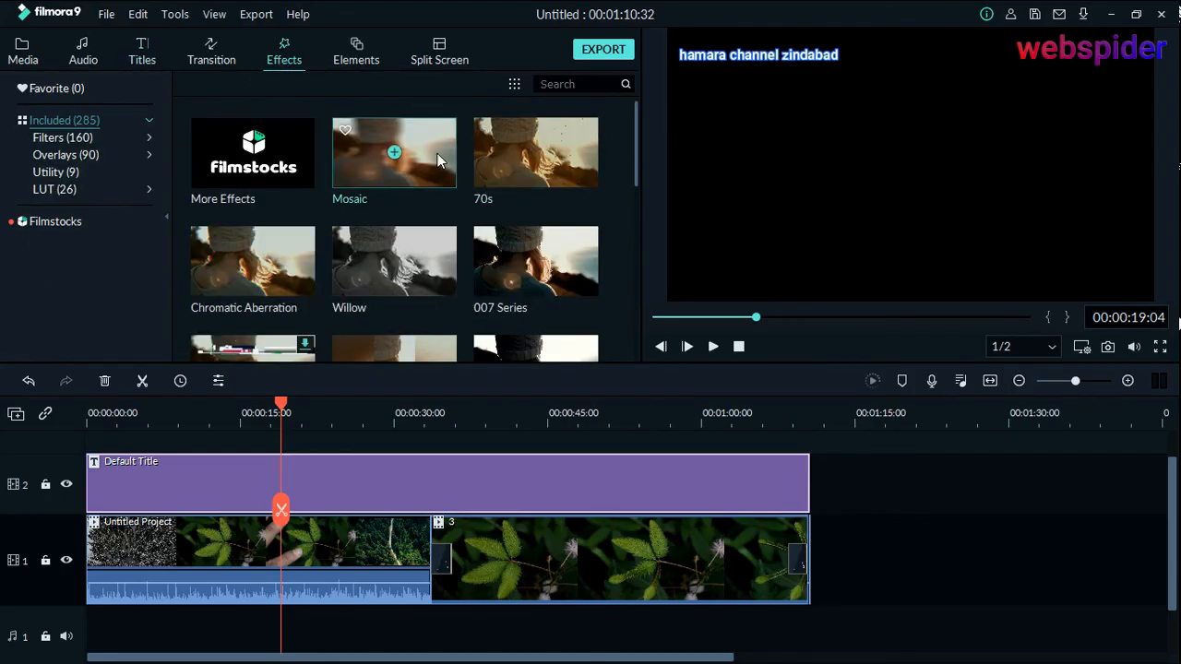
pyautogui.moveTo(635, 153); pyautogui.dragTo(634, 341)
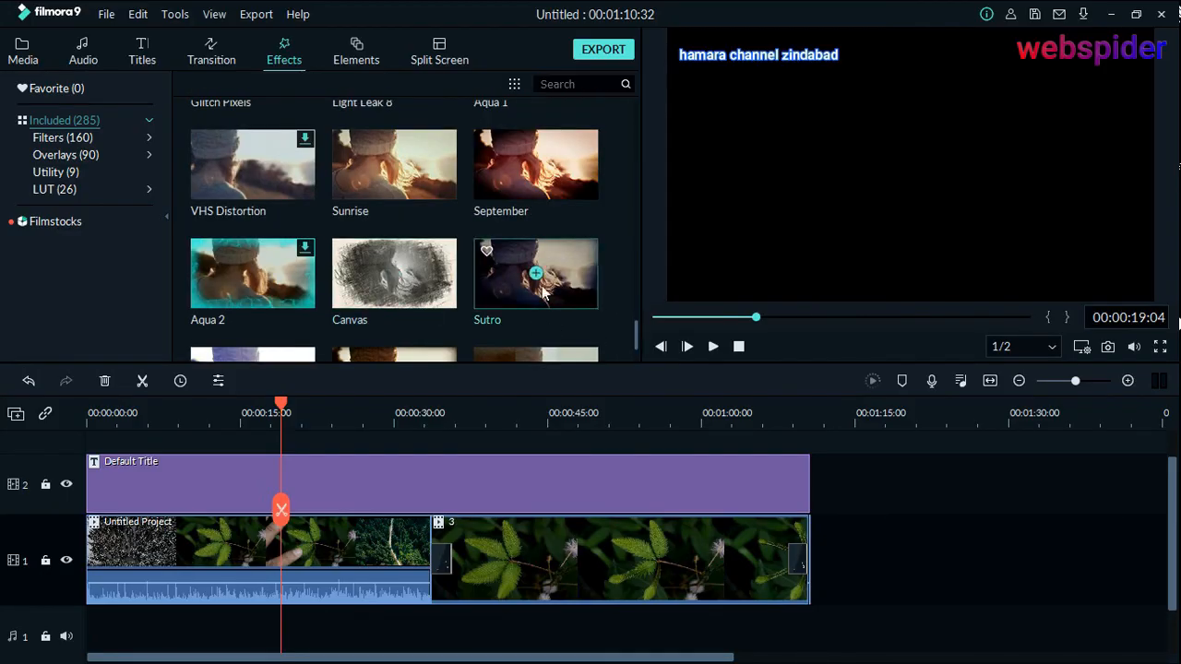
pyautogui.moveTo(633, 336); pyautogui.dragTo(635, 355)
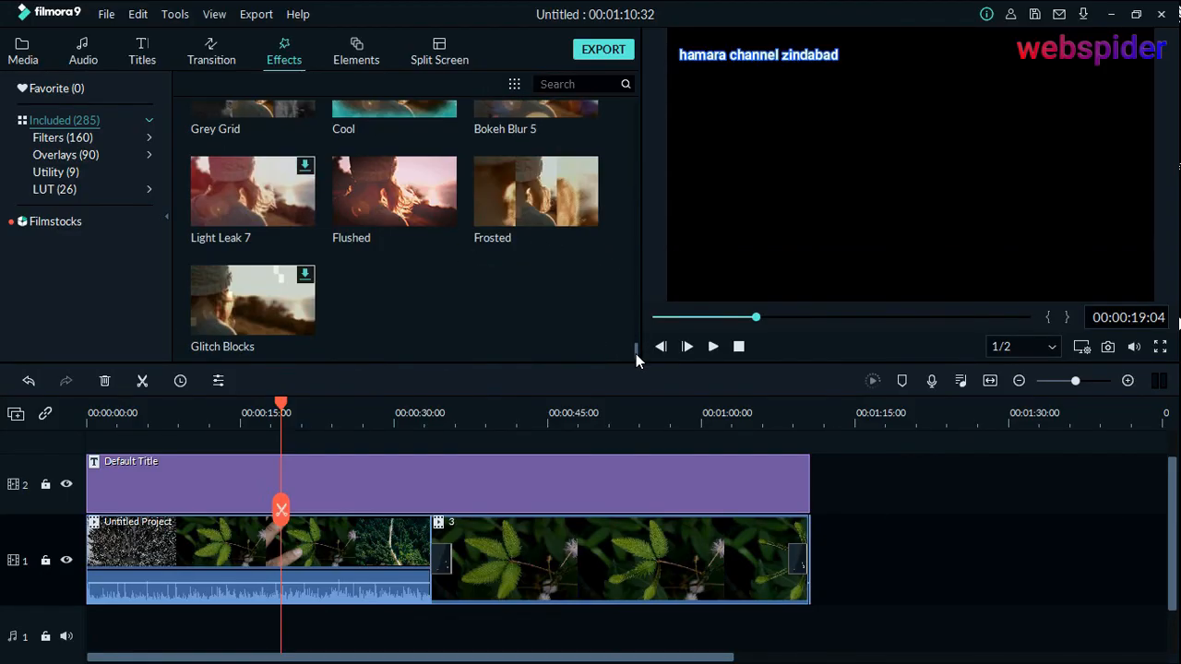
pyautogui.scroll(5, 636, 358)
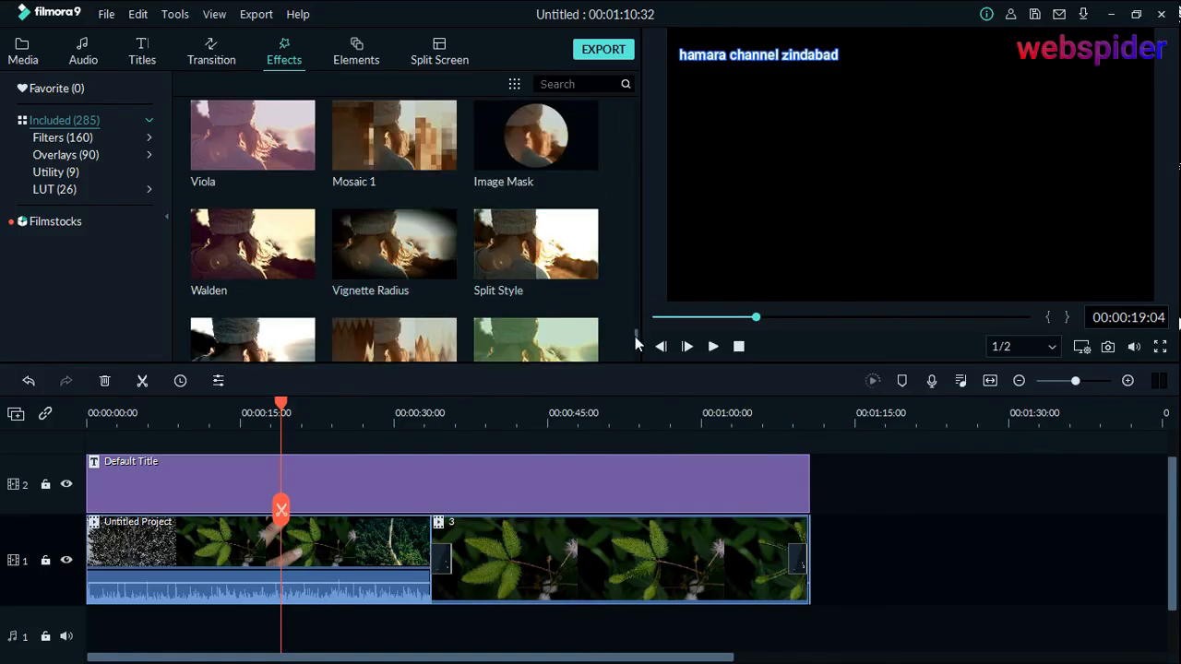
pyautogui.moveTo(635, 337); pyautogui.dragTo(637, 347)
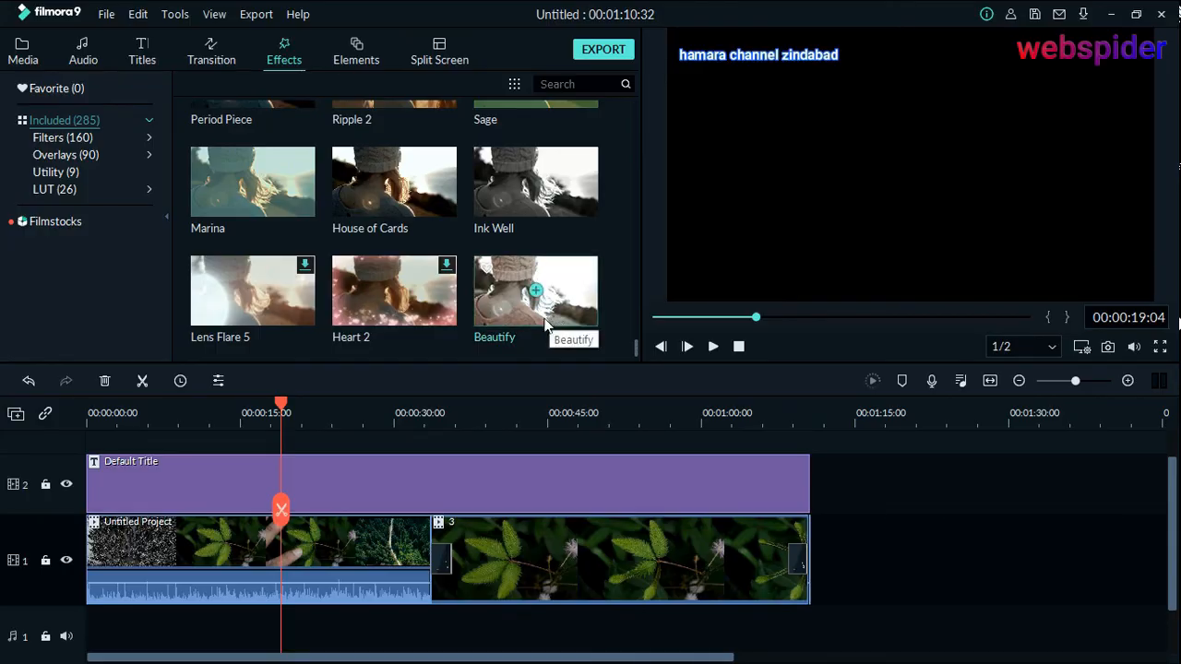
pyautogui.moveTo(634, 343); pyautogui.dragTo(634, 349)
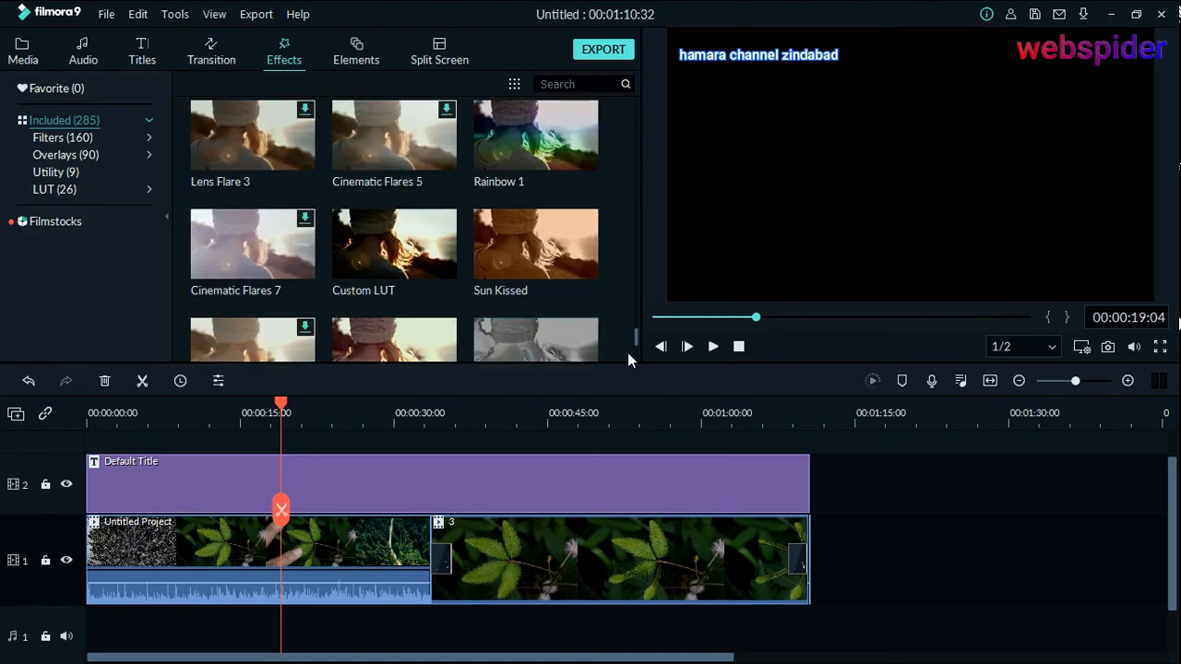
pyautogui.moveTo(635, 335); pyautogui.dragTo(635, 352)
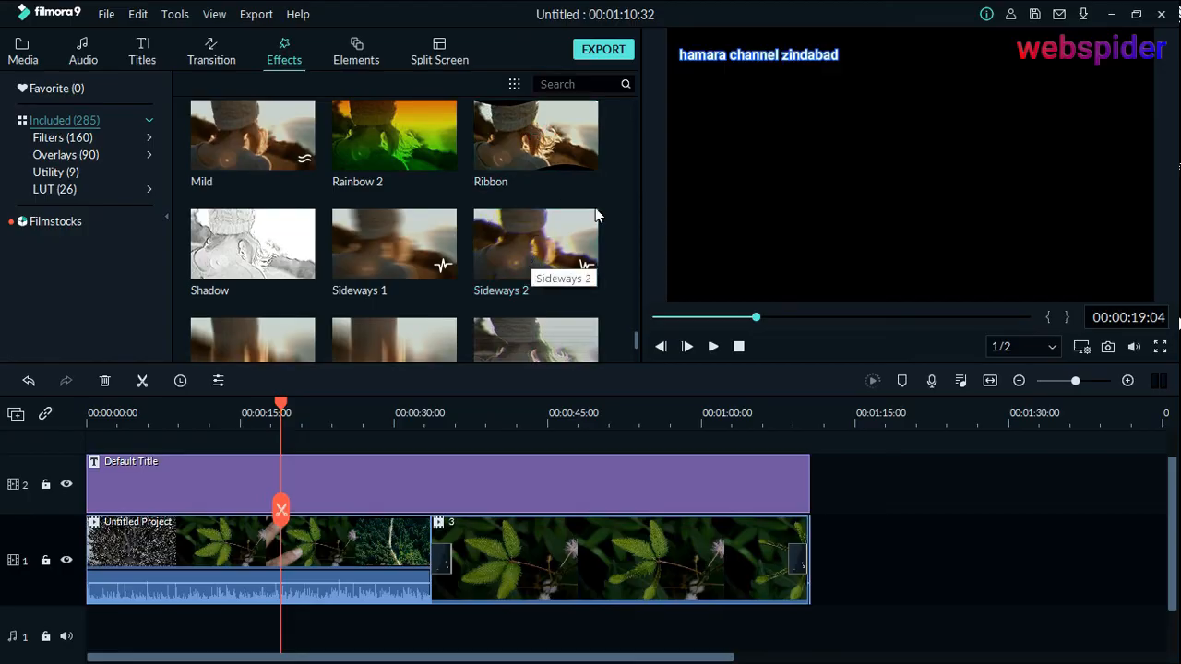
pyautogui.scroll(-3, 637, 342)
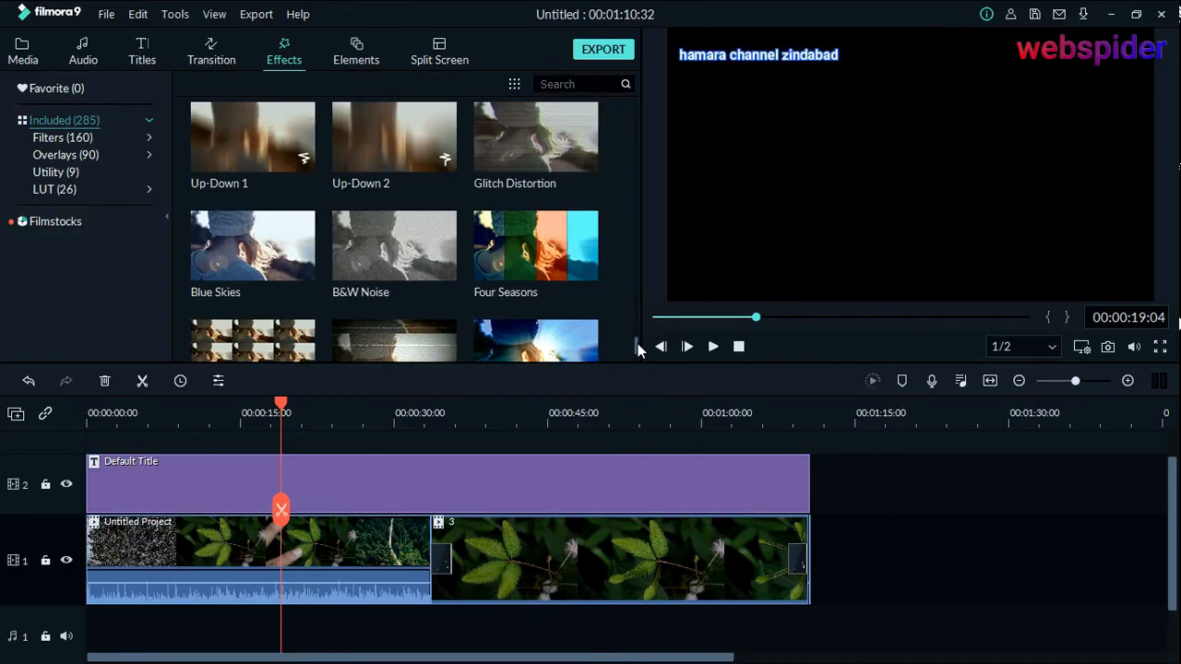
pyautogui.scroll(-1, 637, 344)
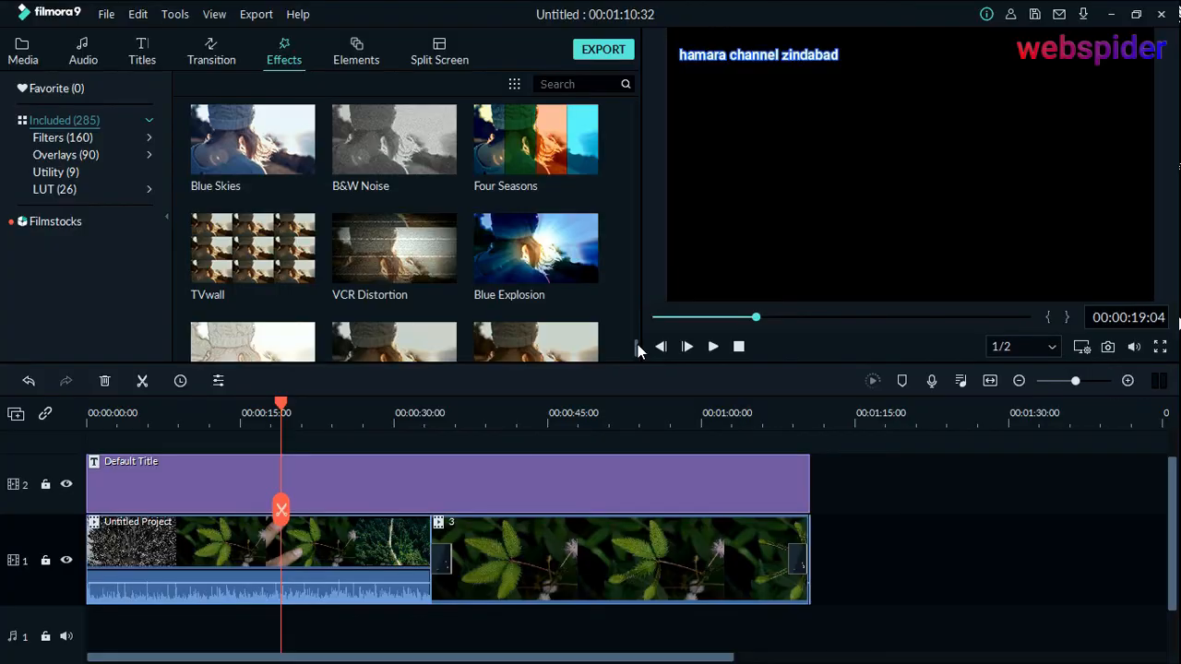
pyautogui.scroll(-1, 638, 345)
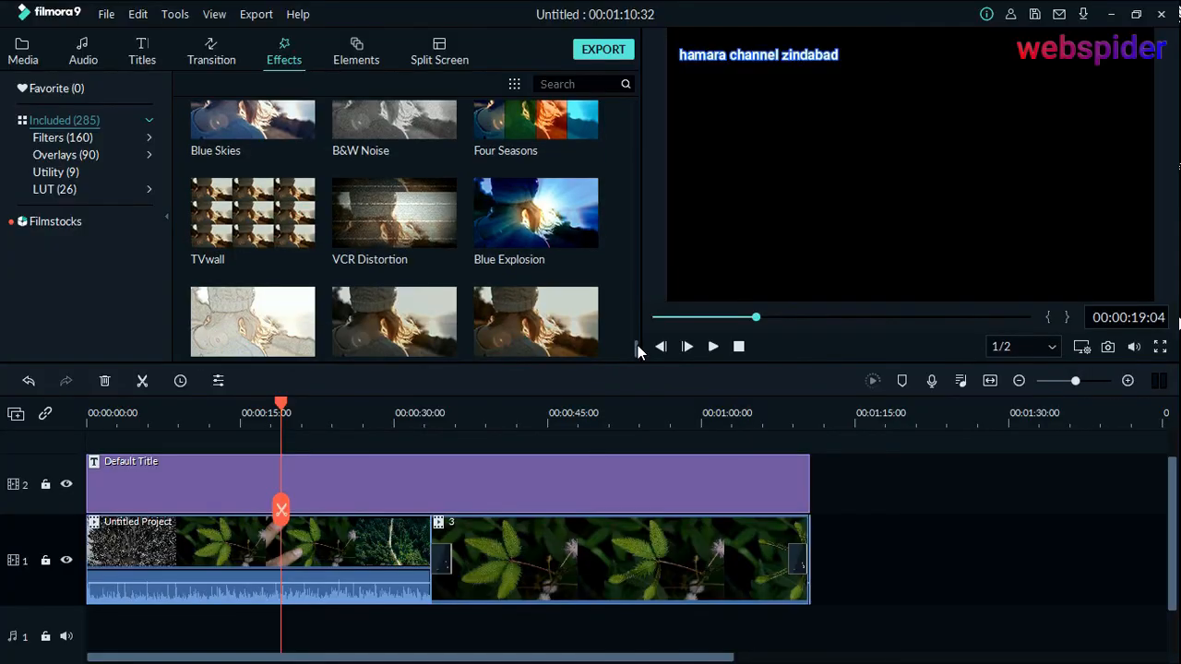
# - Add Blue Explosion to the timeline and extend its clip back to 0:00
pyautogui.doubleClick(536, 216)
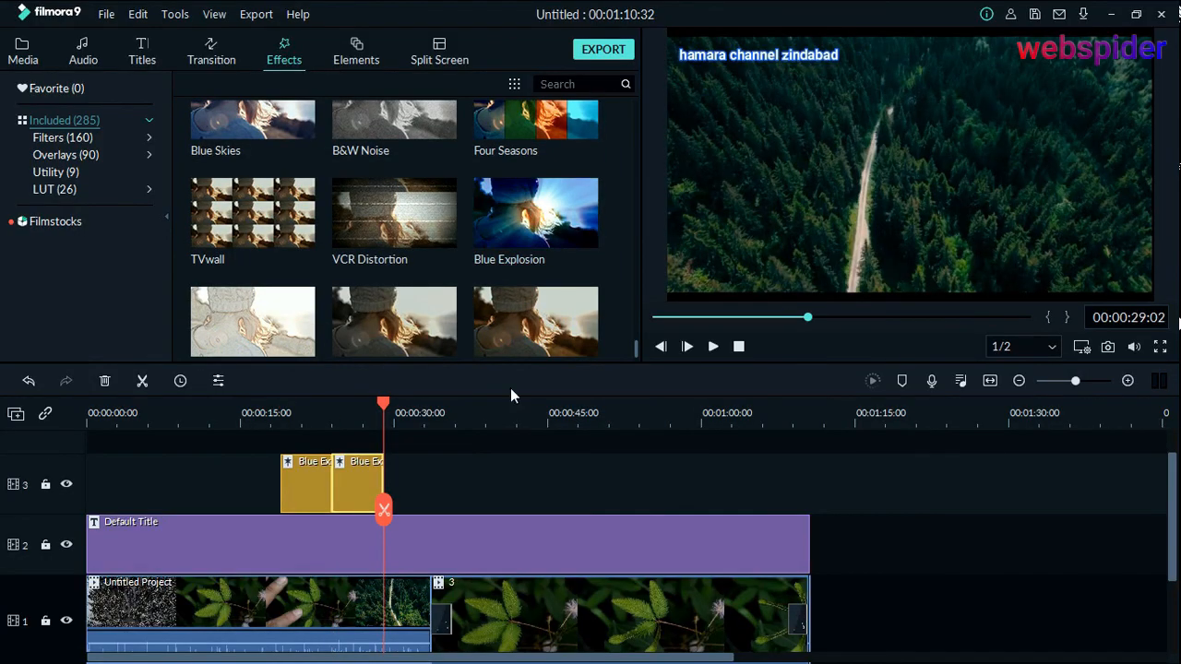
pyautogui.click(288, 480)
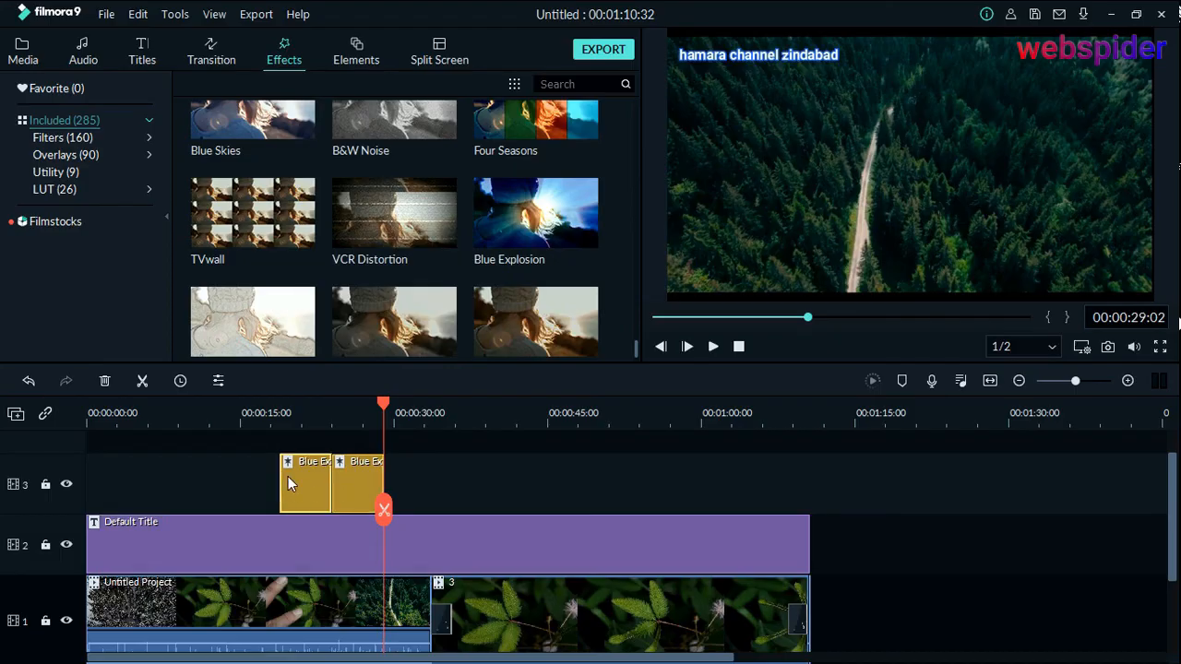
pyautogui.click(259, 490)
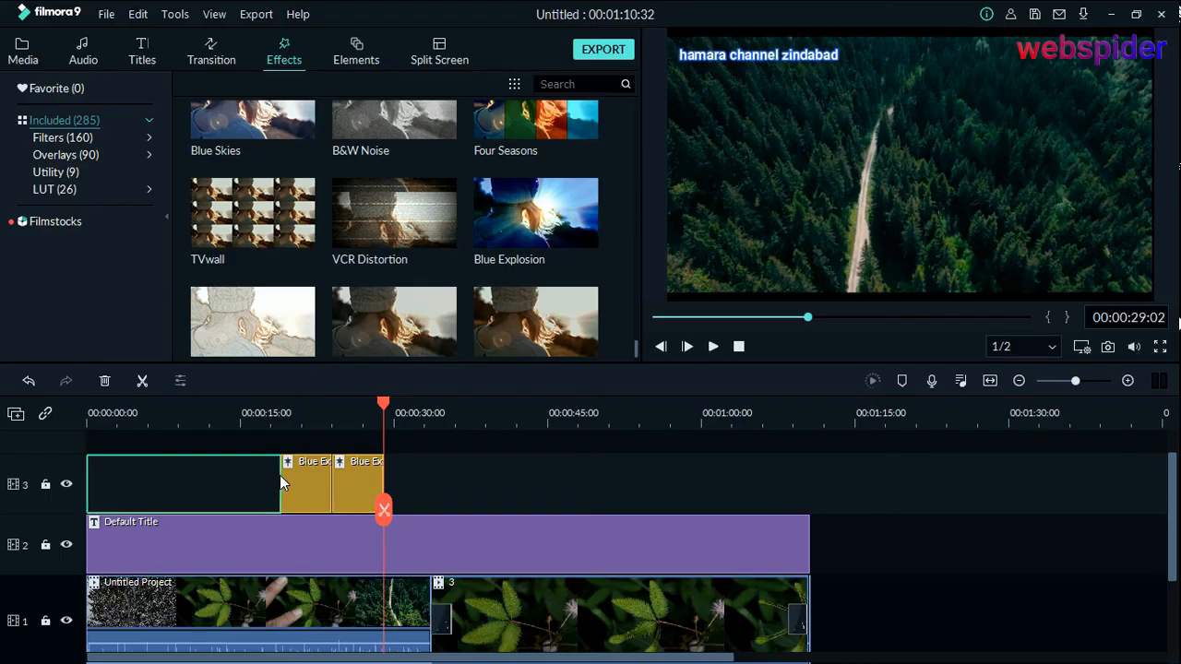
pyautogui.click(285, 487)
pyautogui.moveTo(280, 483); pyautogui.dragTo(133, 488)
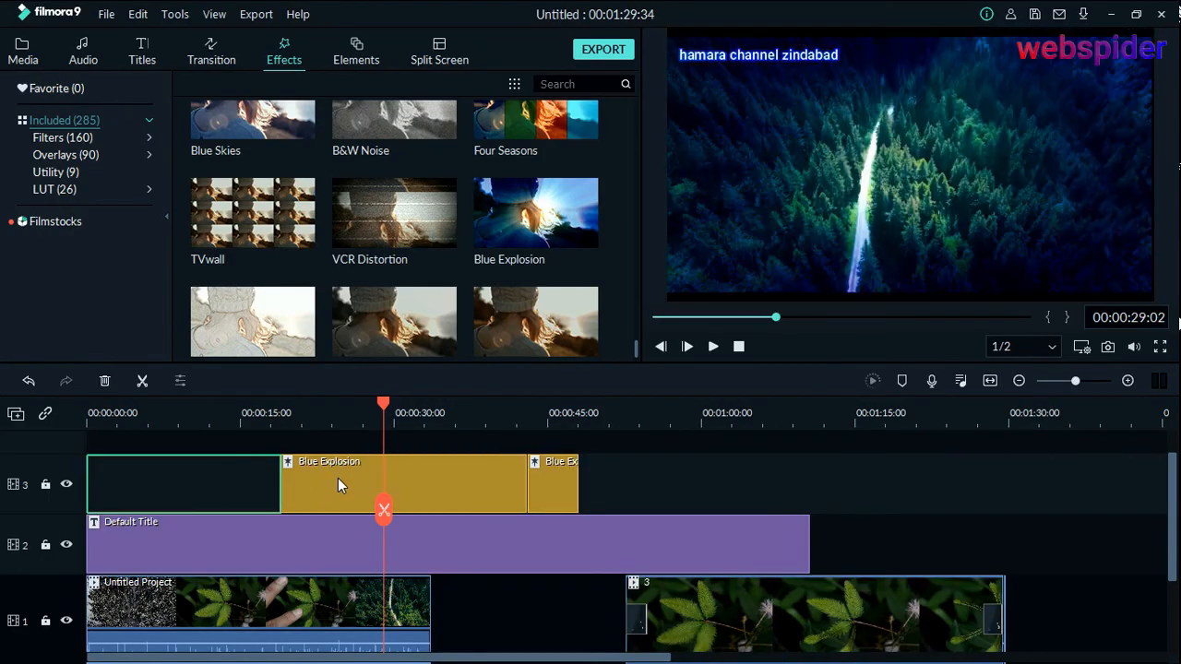
pyautogui.click(343, 478)
pyautogui.moveTo(285, 479); pyautogui.dragTo(132, 484)
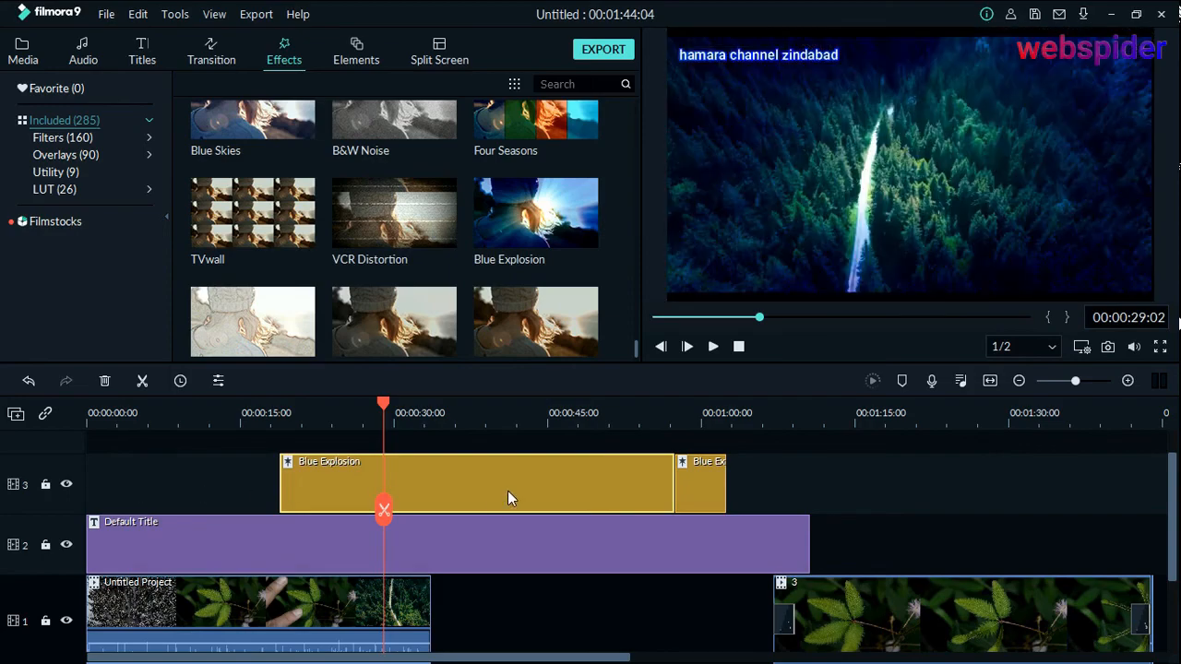
# - Arrange the Blue Explosion clips, close the gap on track 1, and preview the result
pyautogui.moveTo(507, 498); pyautogui.dragTo(314, 477)
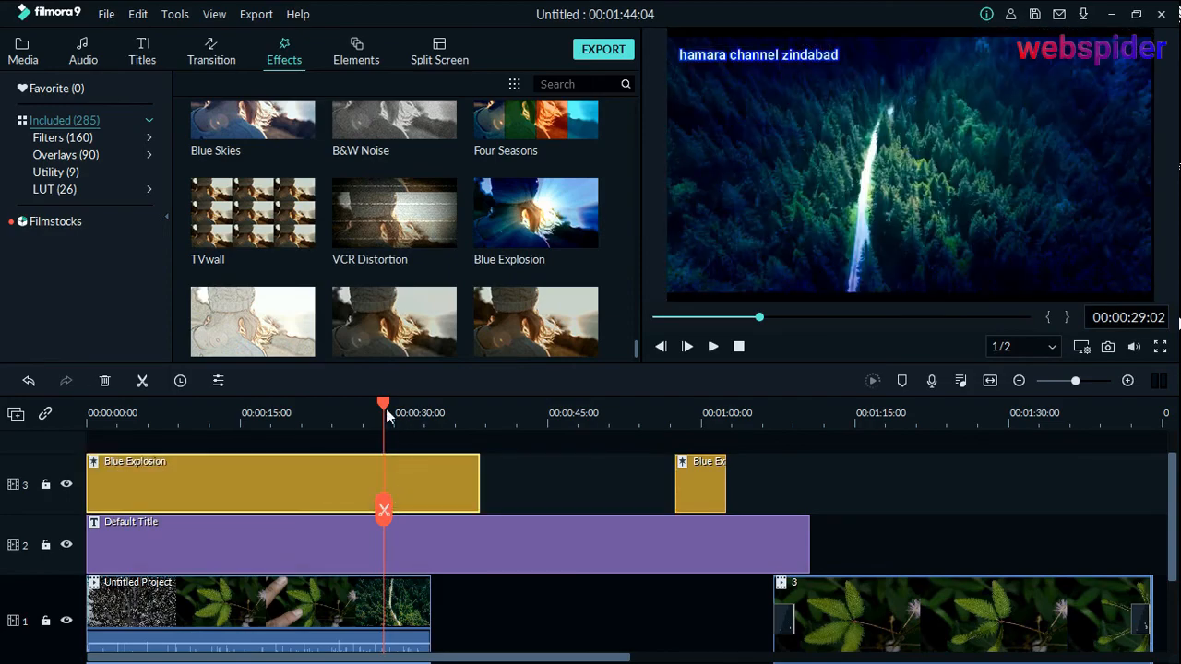
pyautogui.moveTo(386, 408); pyautogui.dragTo(78, 401)
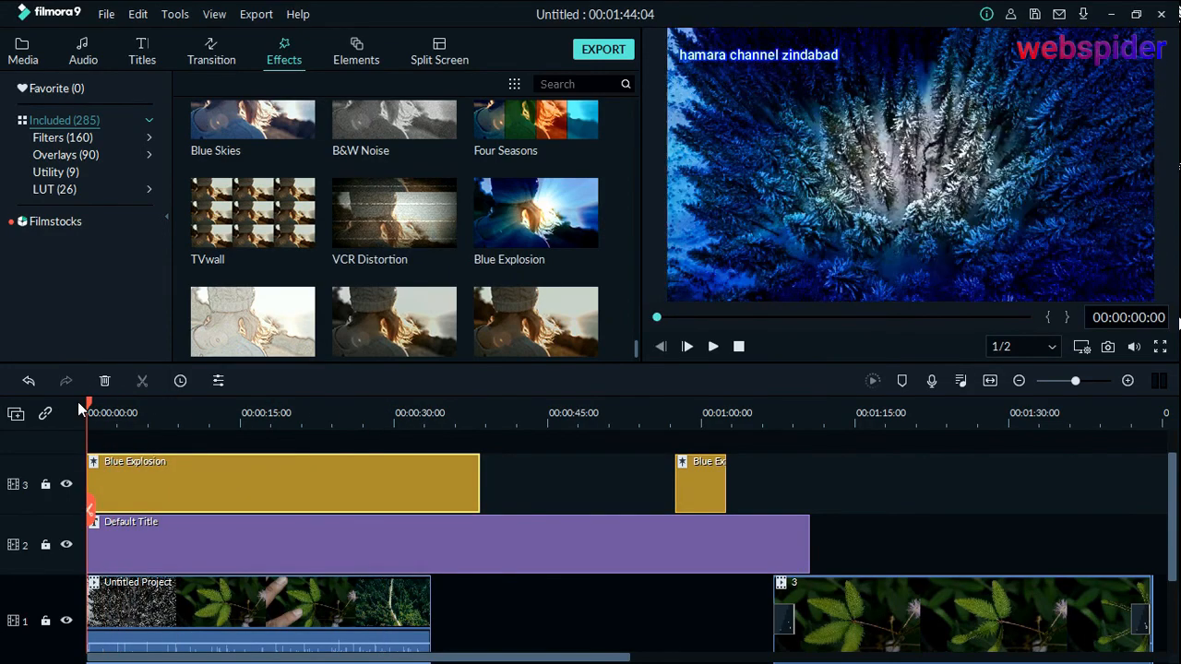
pyautogui.moveTo(715, 494); pyautogui.dragTo(532, 490)
pyautogui.moveTo(936, 637); pyautogui.dragTo(607, 597)
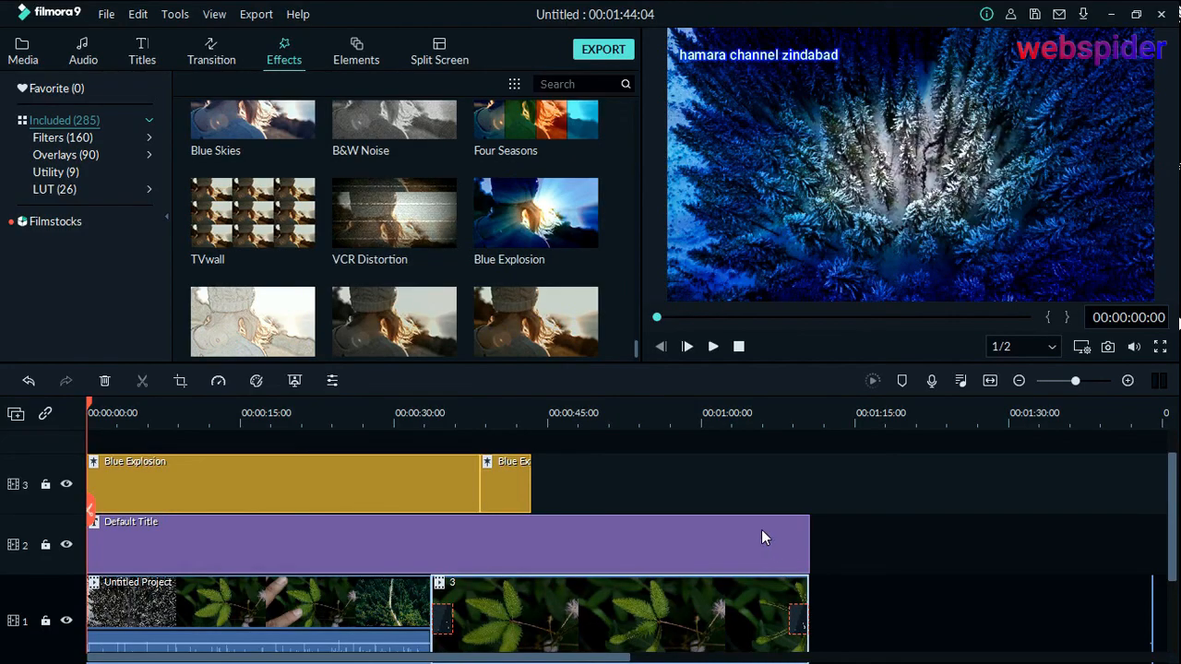
pyautogui.click(715, 348)
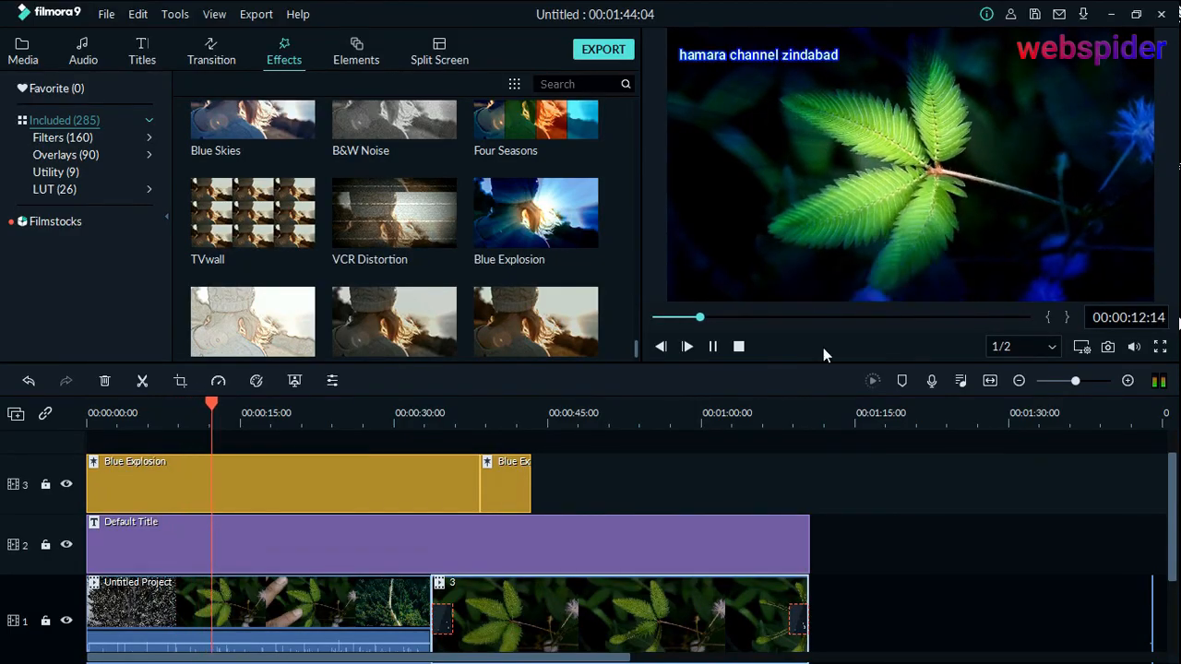
# - Stop the preview and set the MP4 export name to 'nature', saved in Documents\videos
pyautogui.click(712, 346)
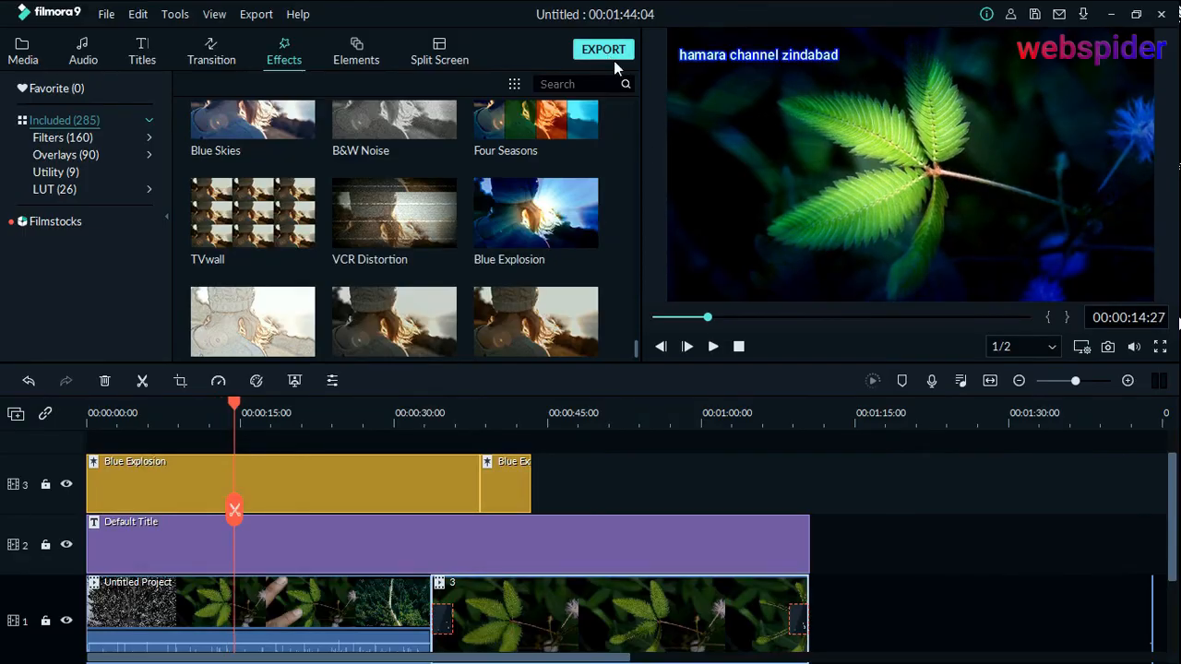
pyautogui.hotkey('ctrl', 'e')
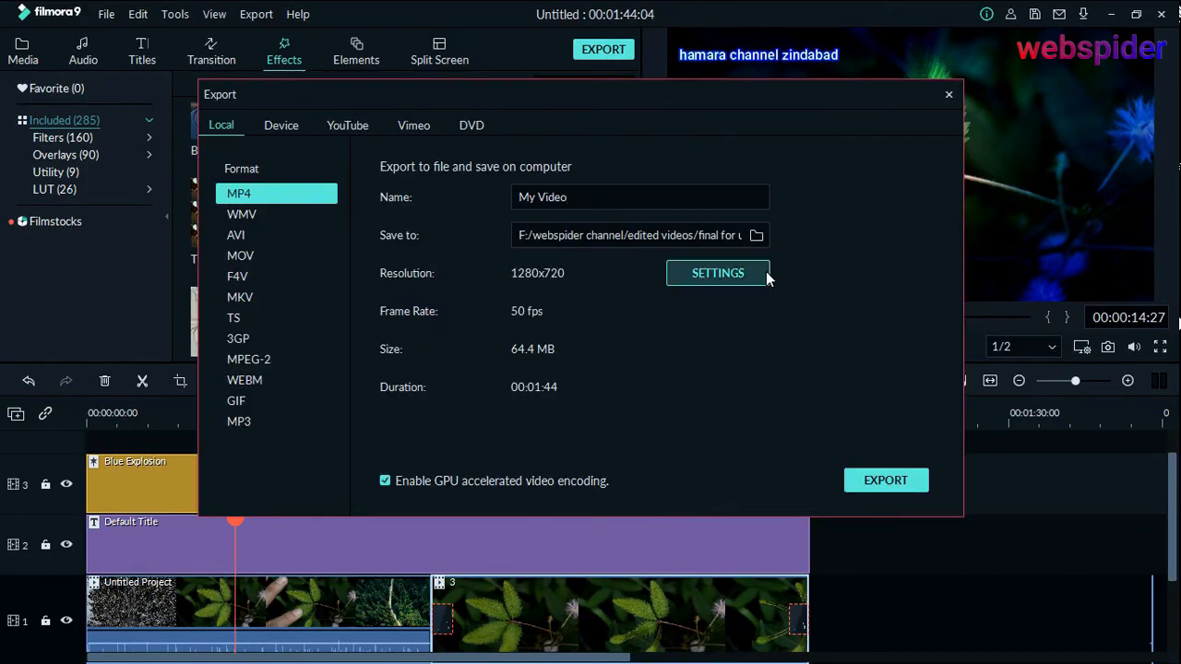
pyautogui.press('BackSpace')
pyautogui.press('BackSpace')
pyautogui.press('BackSpace')
pyautogui.press('BackSpace')
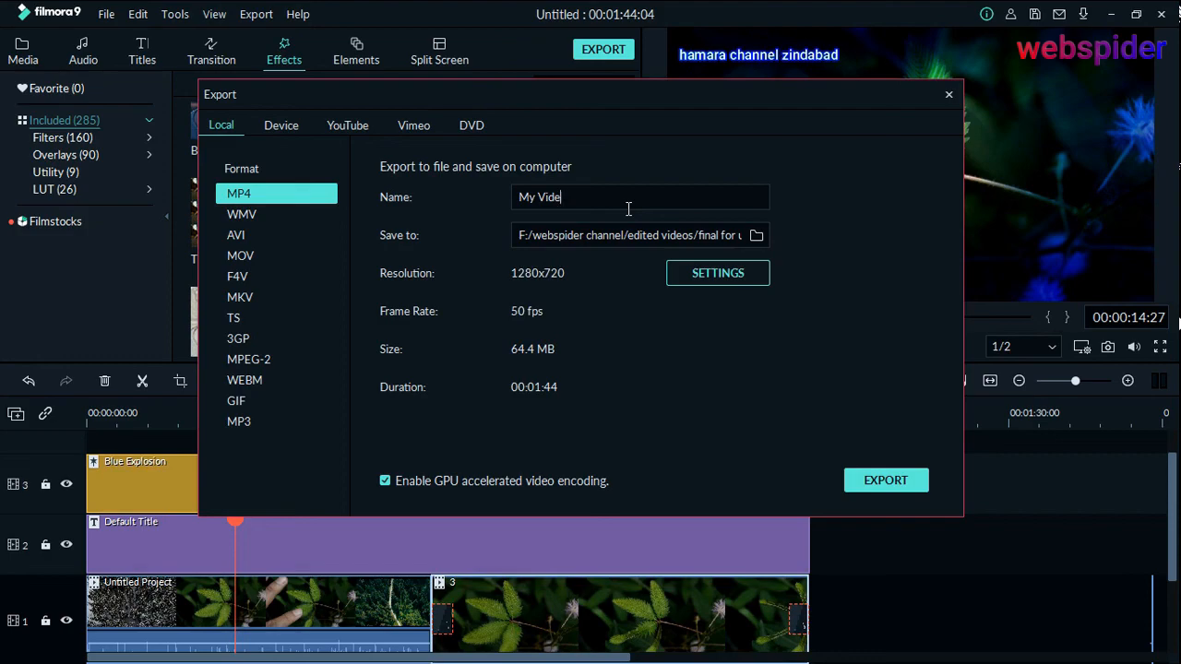
pyautogui.press('BackSpace')
pyautogui.press('BackSpace')
pyautogui.press('BackSpace')
pyautogui.press('BackSpace')
pyautogui.write('nature')
pyautogui.click(755, 237)
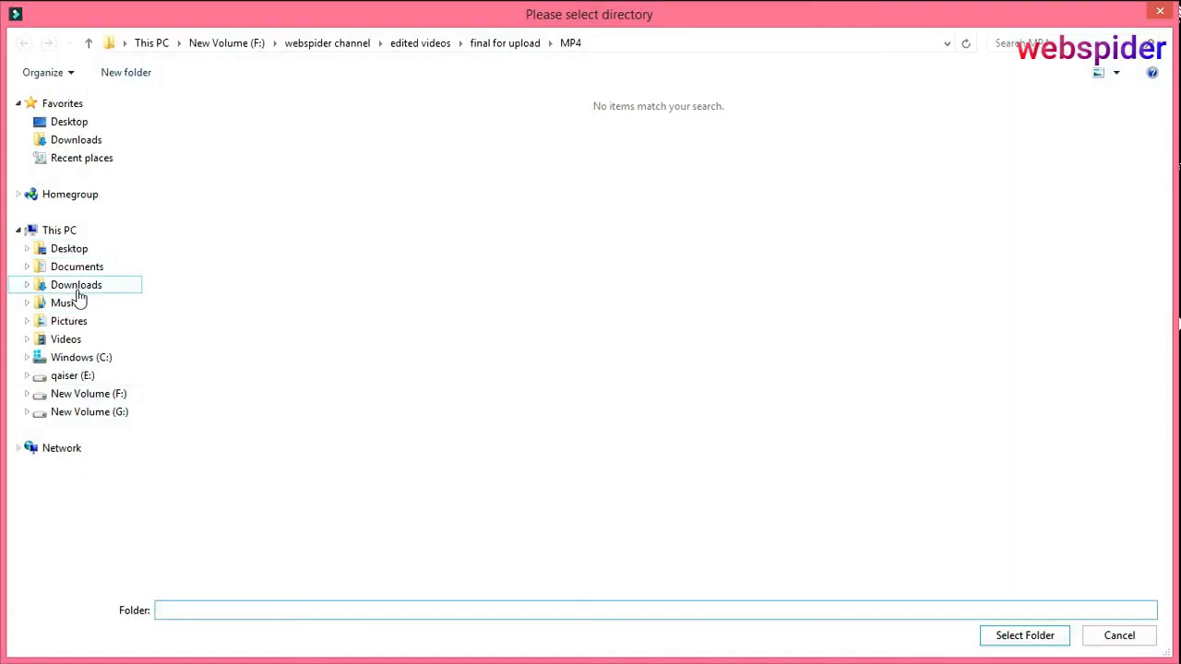
pyautogui.click(85, 269)
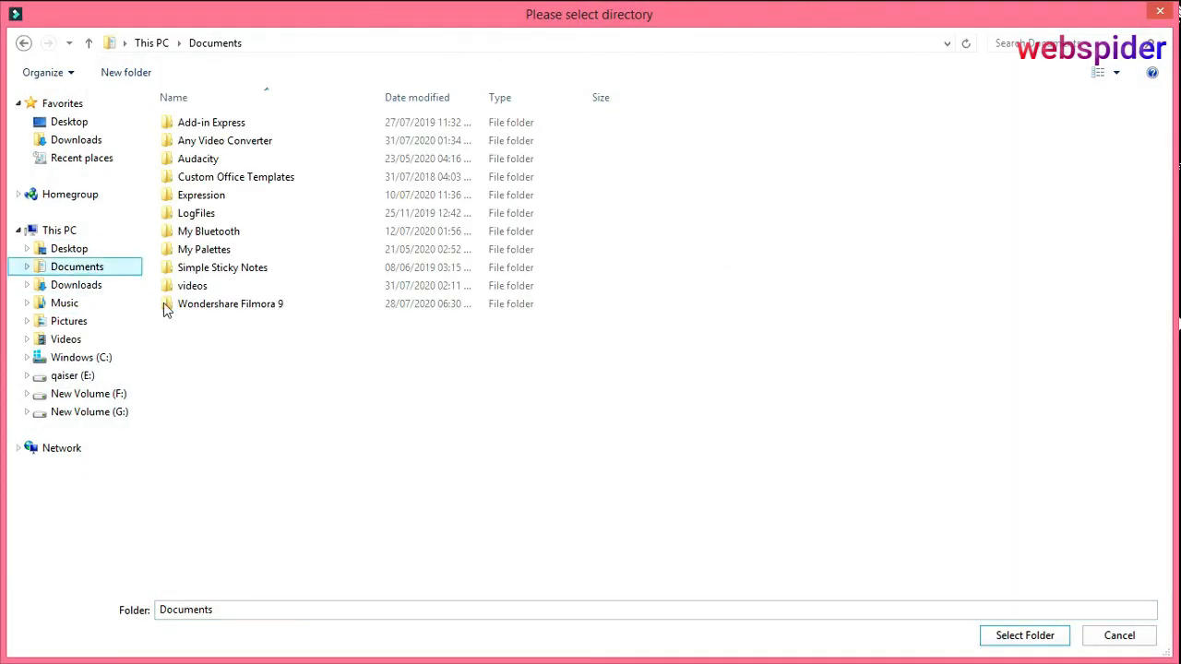
pyautogui.click(212, 288)
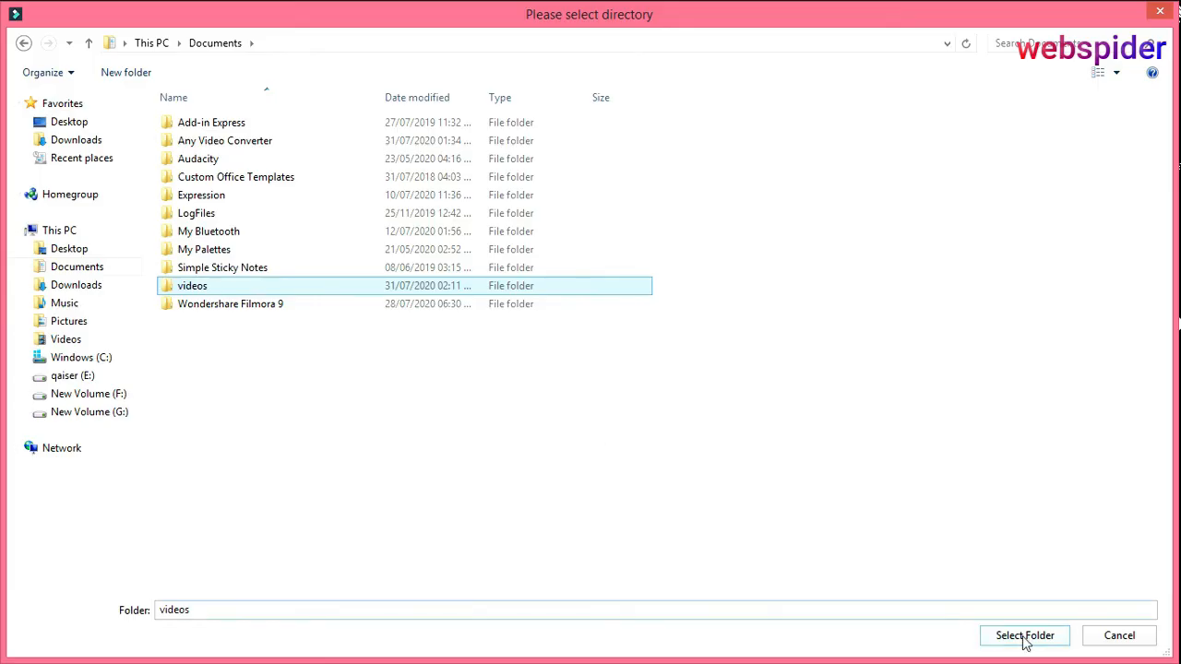
pyautogui.click(1024, 637)
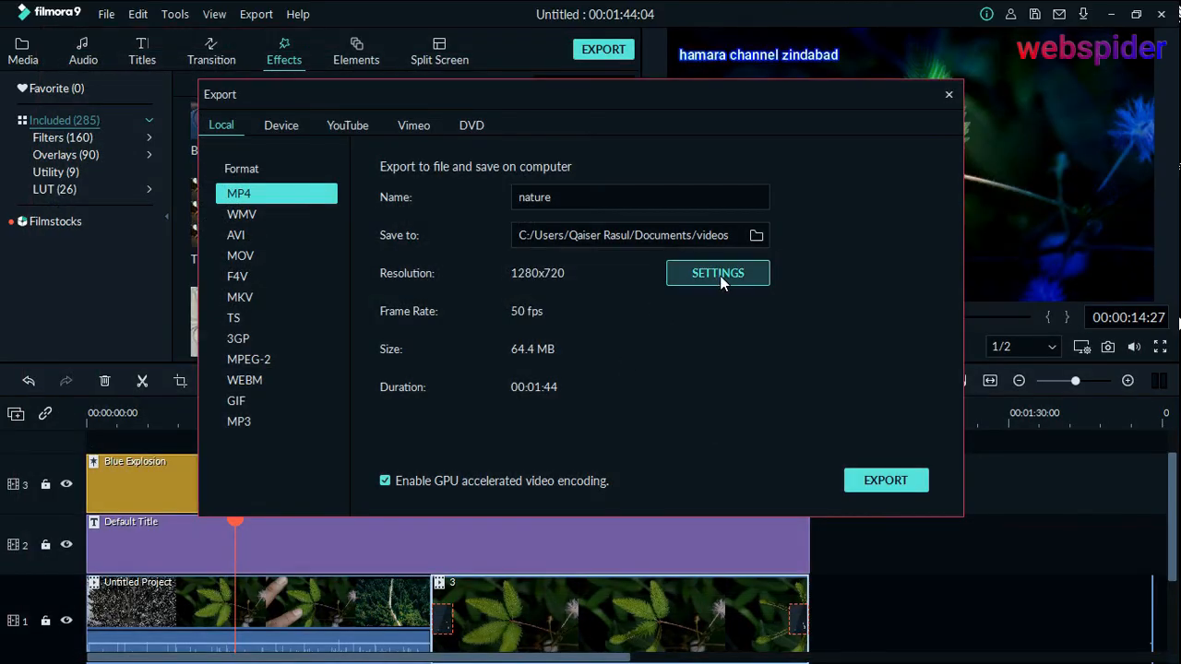
# - Set the export quality to Good (4000 kbps video)
pyautogui.click(721, 280)
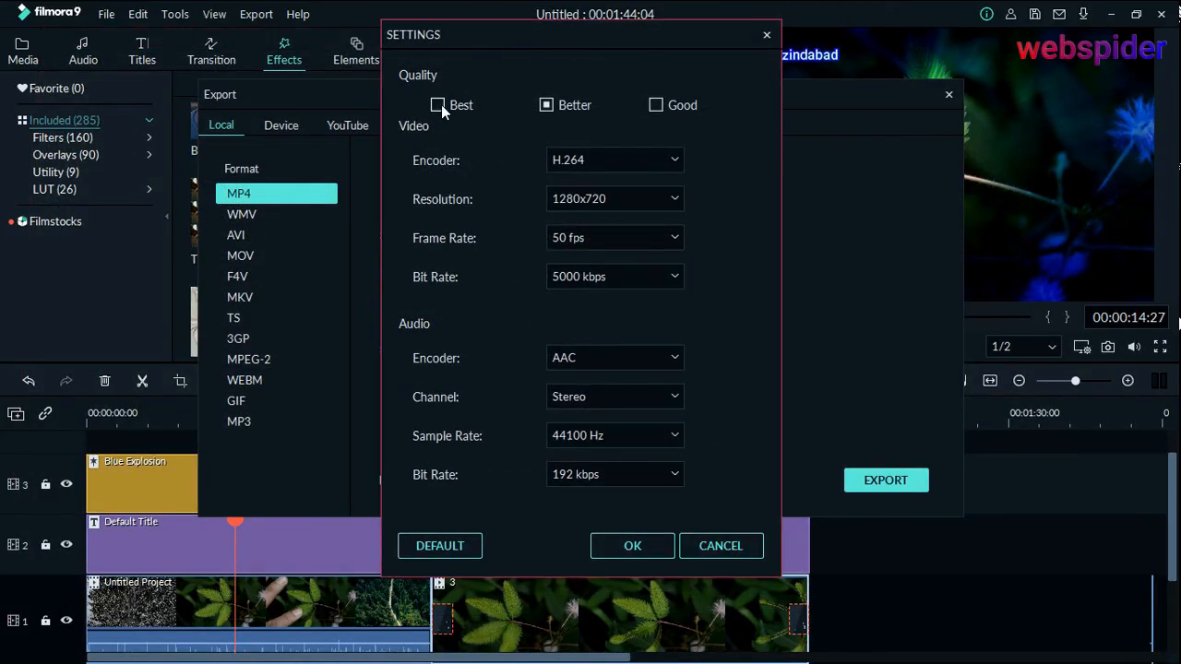
pyautogui.click(656, 107)
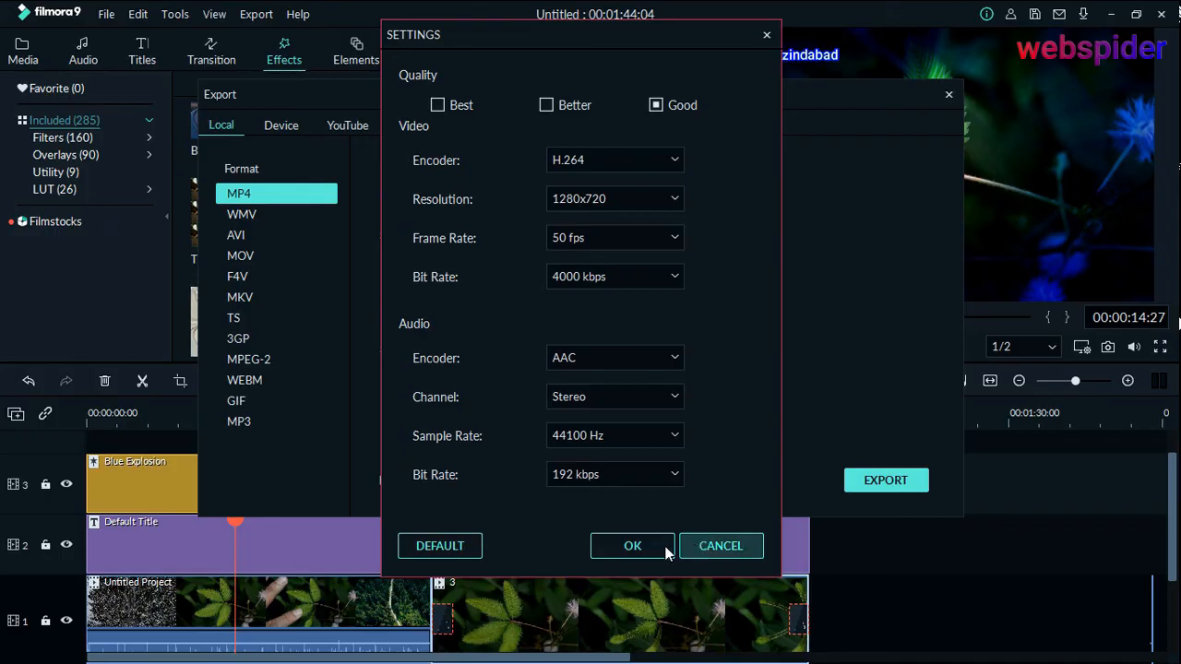
pyautogui.click(638, 549)
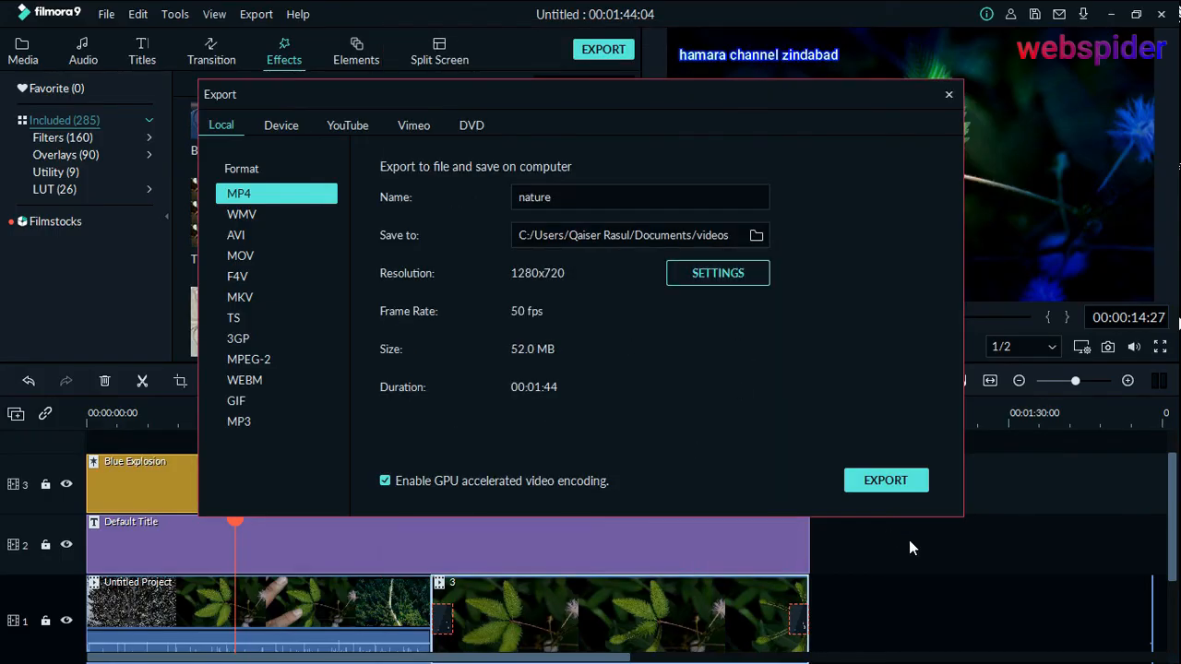
# - Export nature.mp4 to 100% and close the completion notice
pyautogui.click(884, 480)
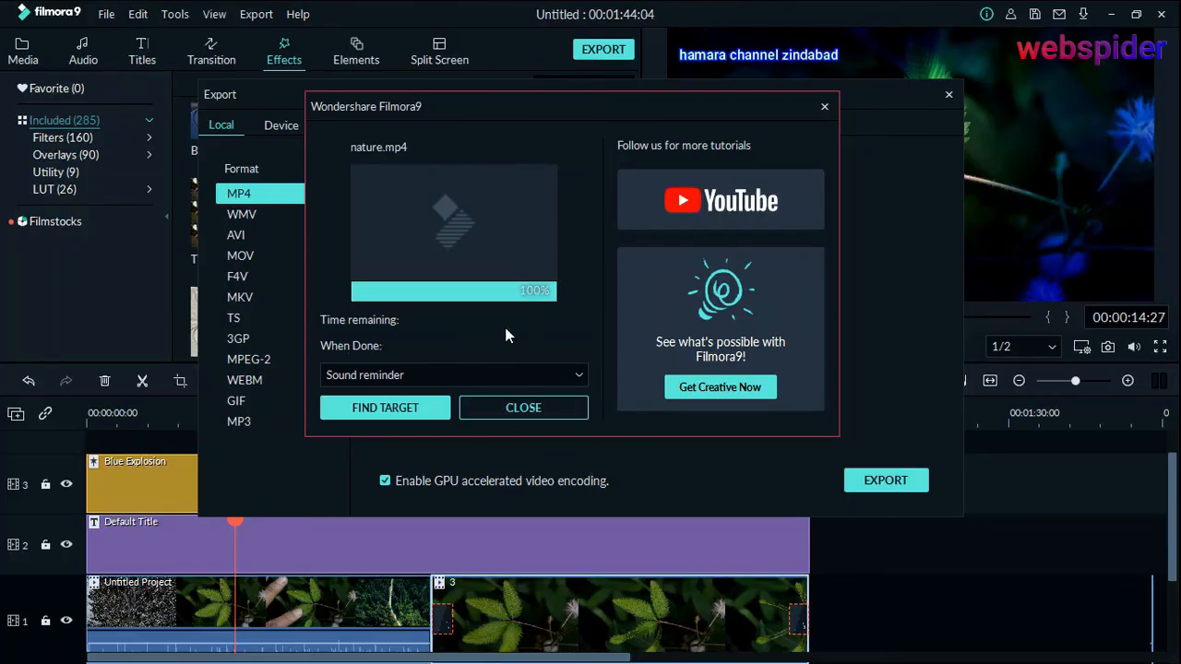
pyautogui.click(538, 412)
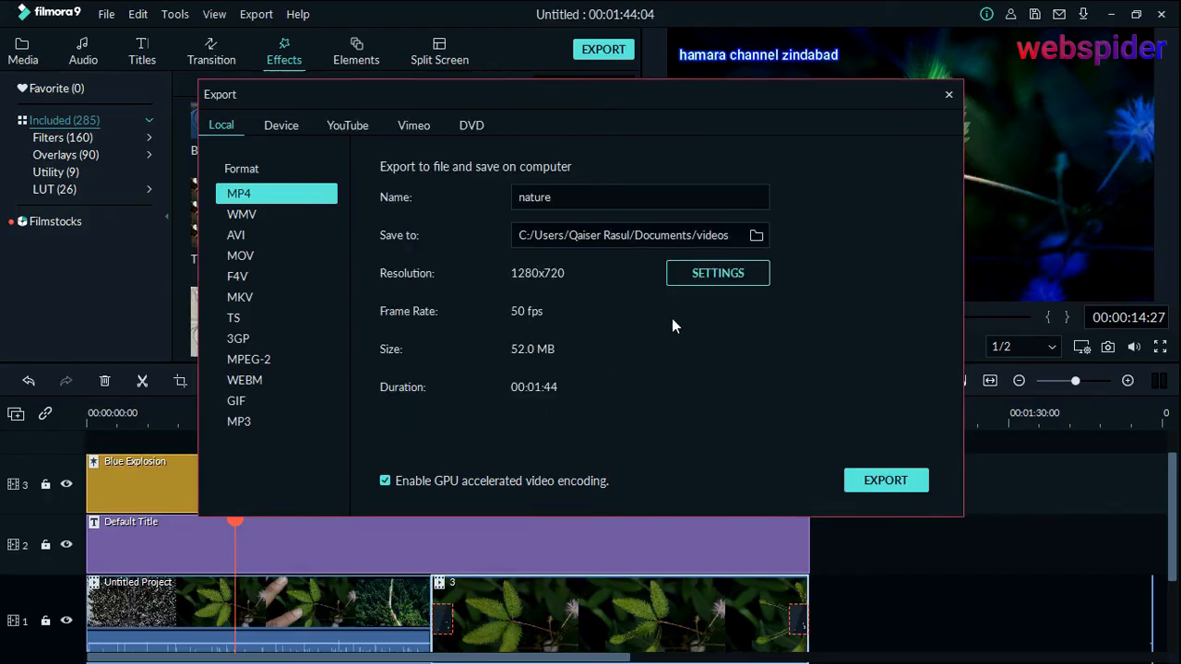
# - Close the Export window and pull the video's left, right, top and bottom edges inward
pyautogui.click(949, 96)
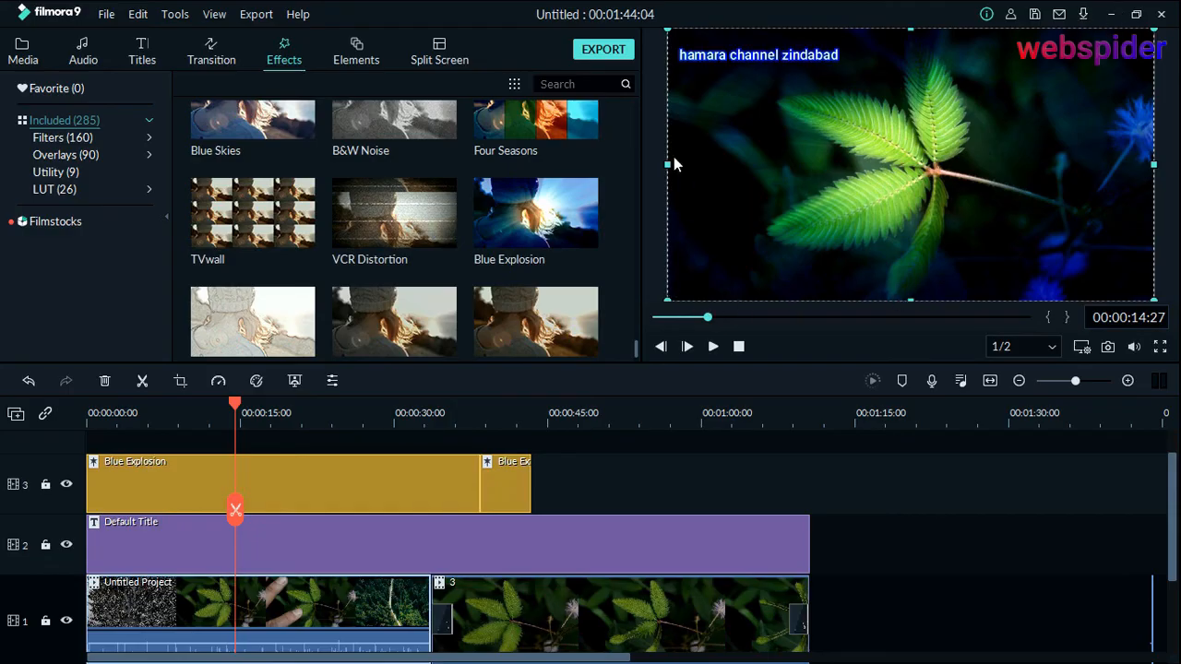
pyautogui.moveTo(668, 165); pyautogui.dragTo(784, 168)
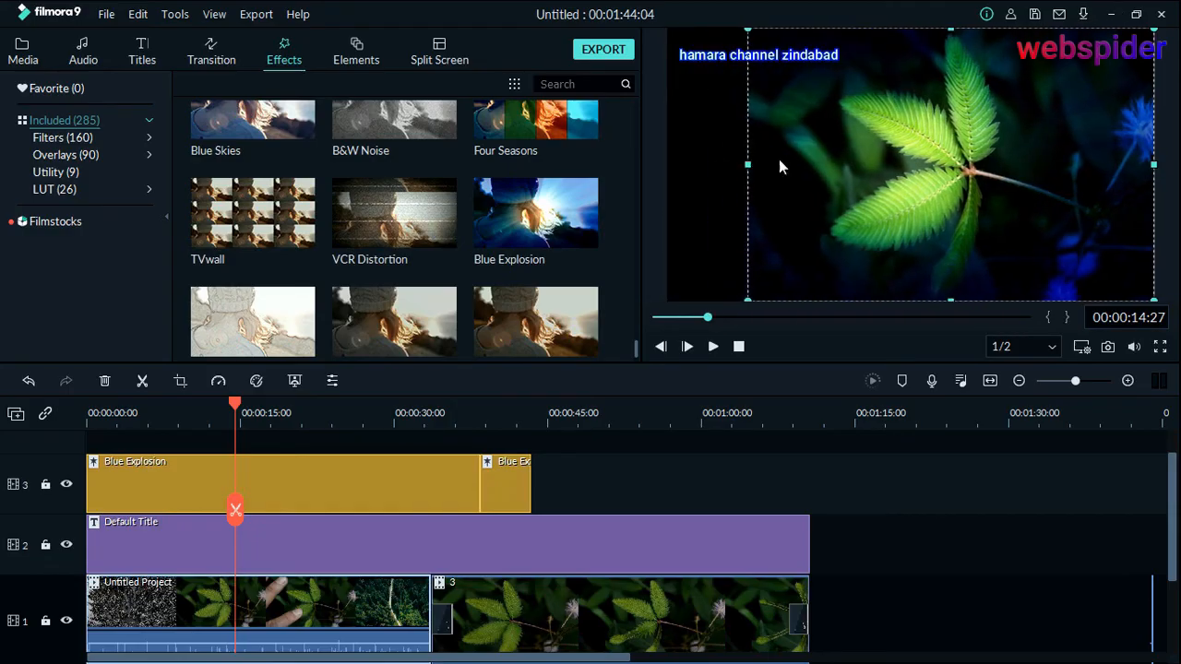
pyautogui.click(1163, 172)
pyautogui.click(1019, 147)
pyautogui.moveTo(1156, 164); pyautogui.dragTo(1066, 166)
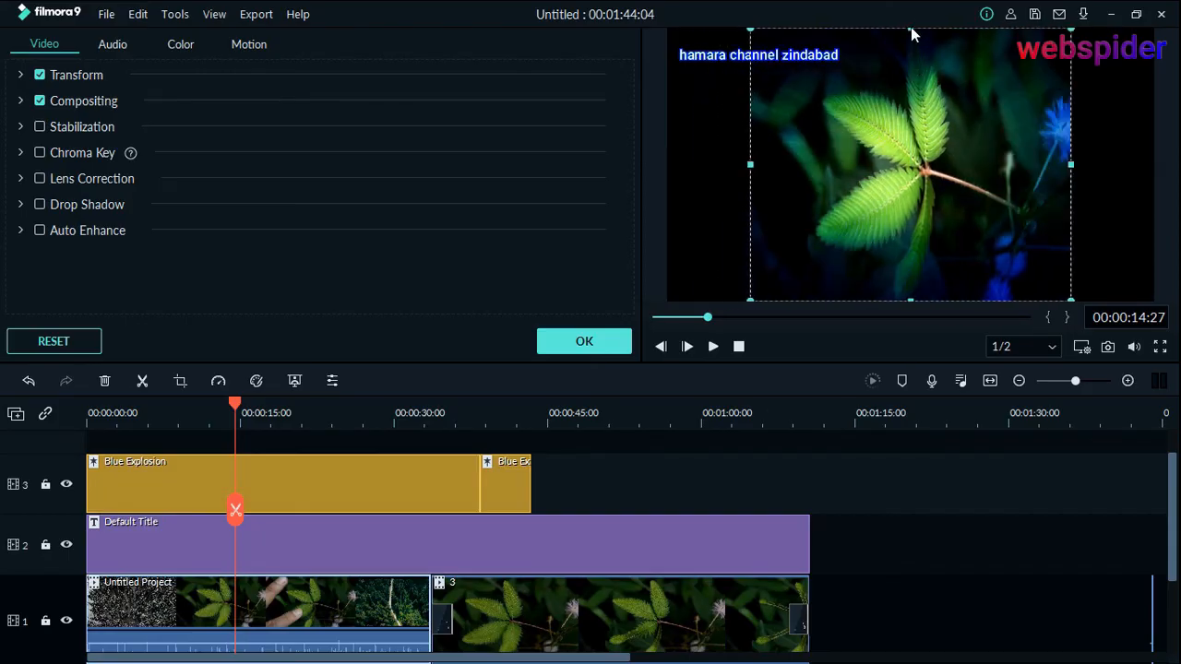
pyautogui.moveTo(911, 31); pyautogui.dragTo(923, 130)
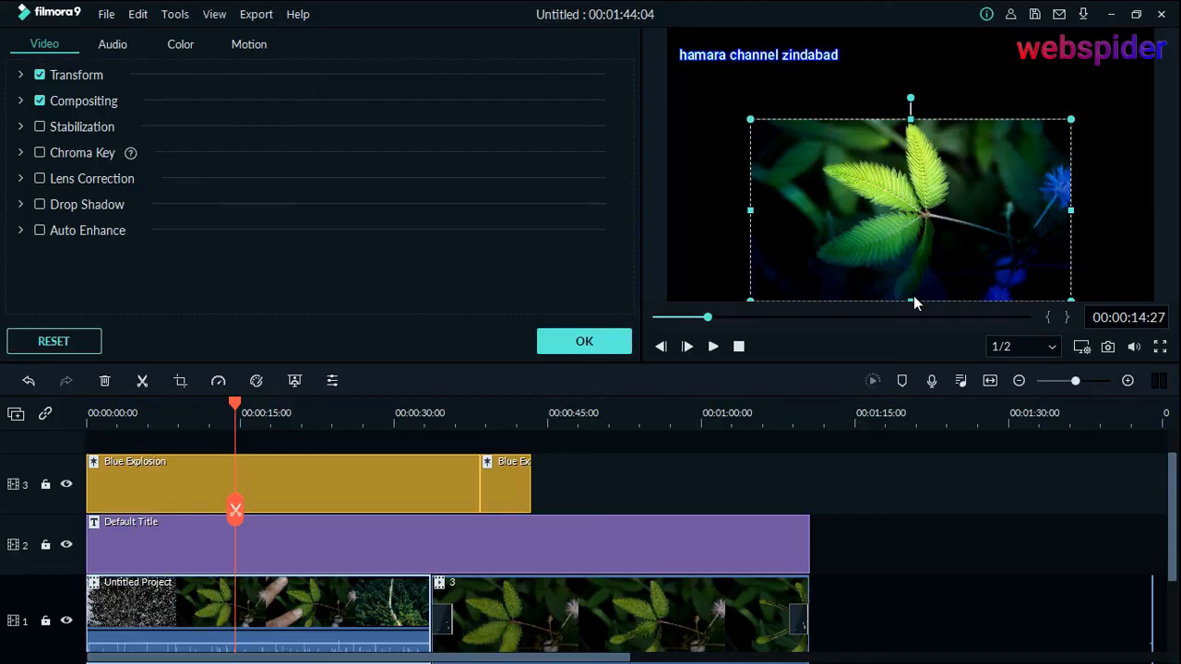
pyautogui.moveTo(913, 299); pyautogui.dragTo(913, 203)
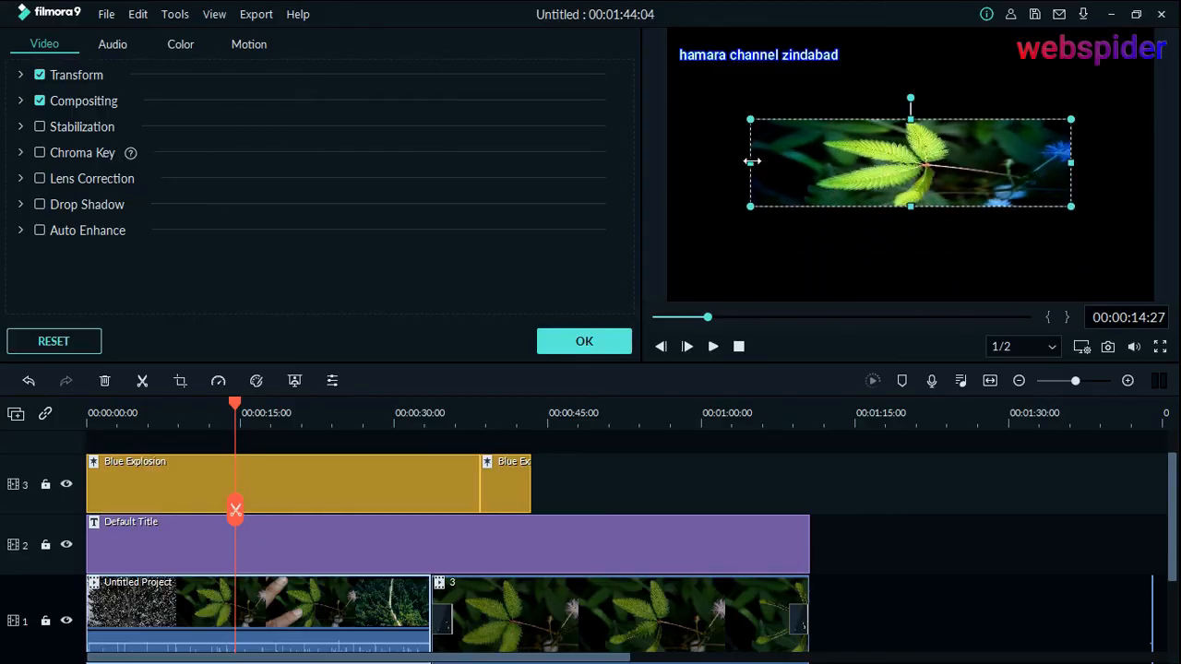
# - Make the video a tall narrow frame at the right of the preview, then play and pause it
pyautogui.moveTo(779, 163); pyautogui.dragTo(905, 158)
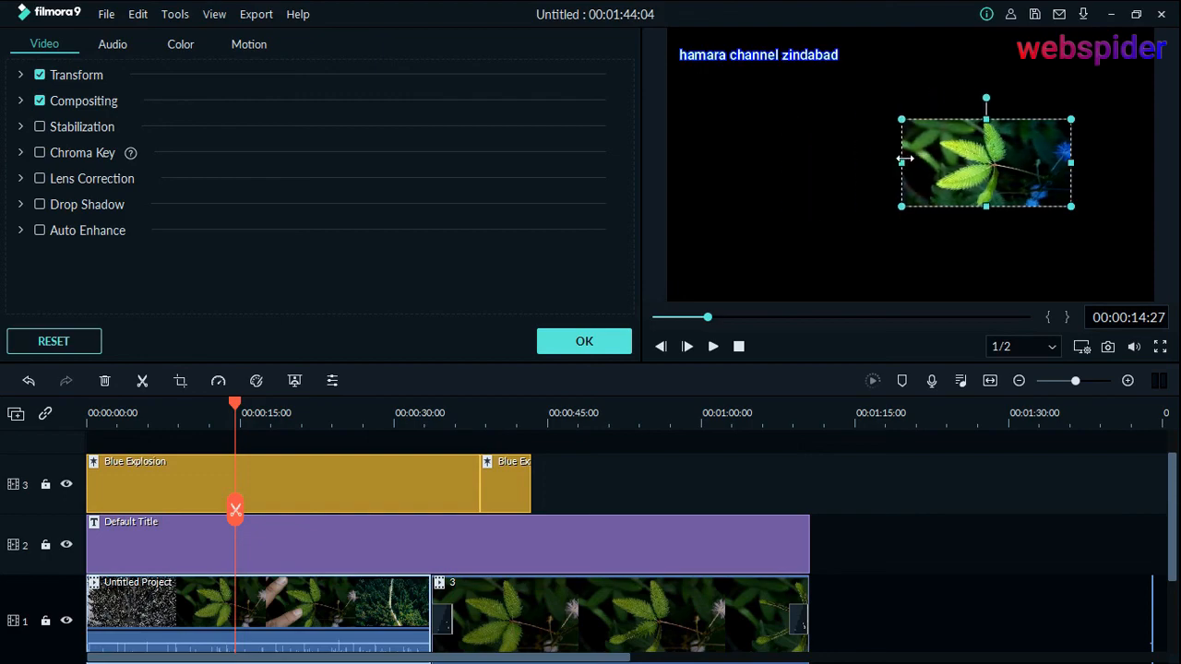
pyautogui.moveTo(1068, 162); pyautogui.dragTo(1027, 162)
pyautogui.moveTo(964, 109); pyautogui.dragTo(964, 33)
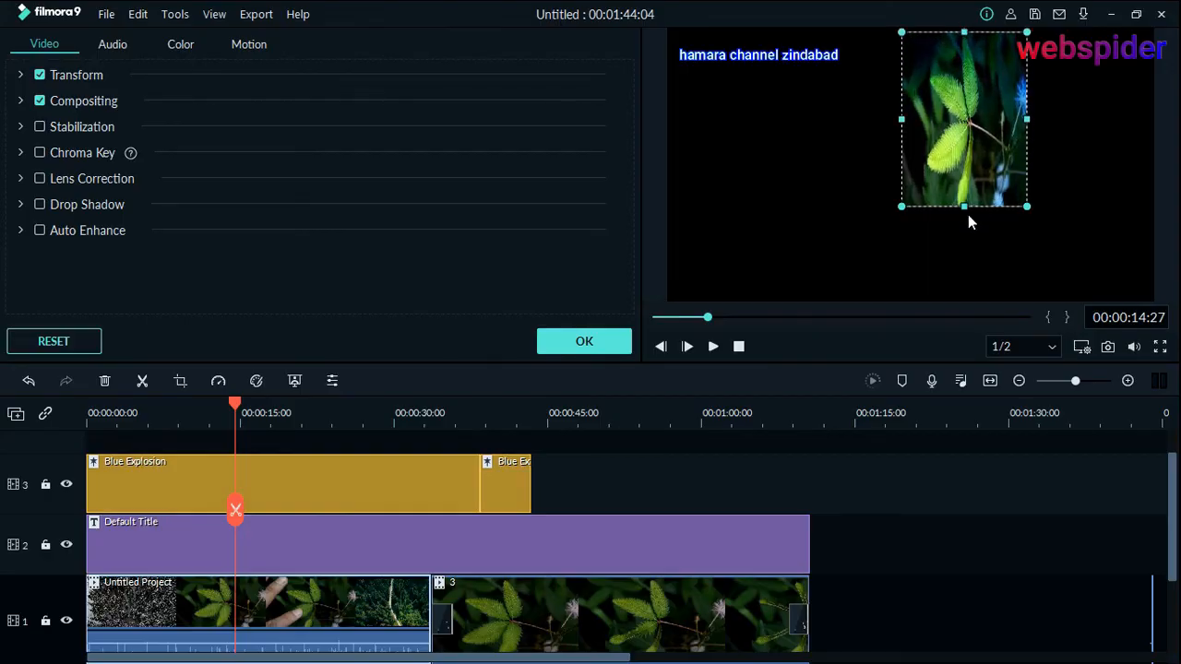
pyautogui.moveTo(966, 207); pyautogui.dragTo(969, 294)
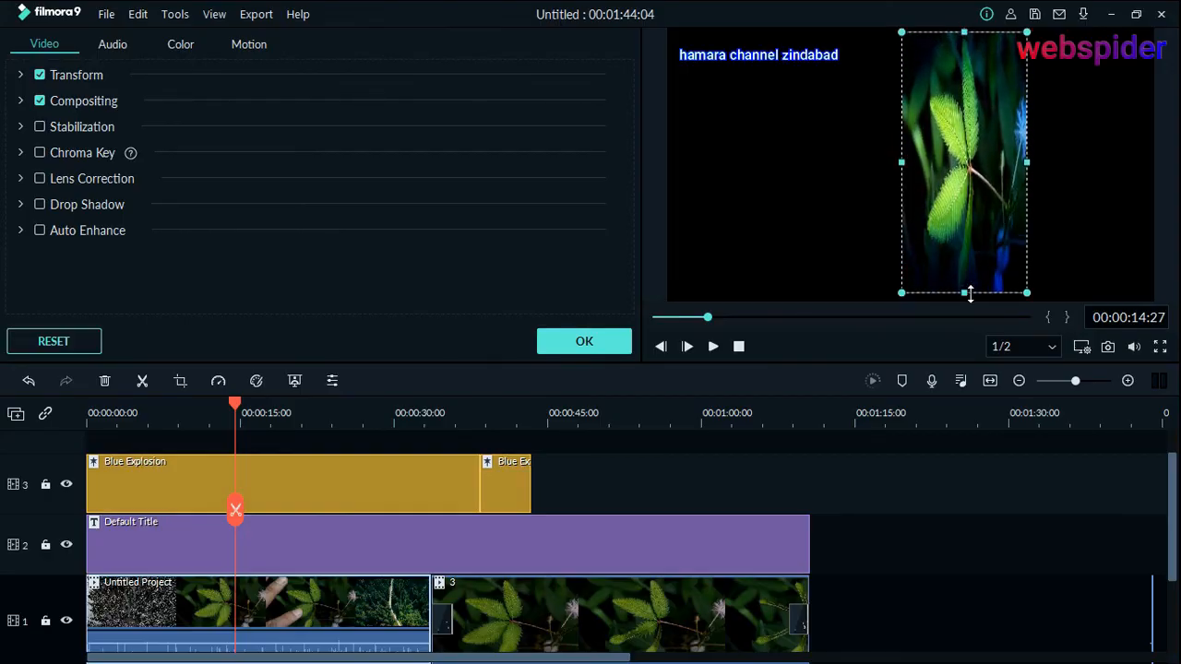
pyautogui.click(712, 348)
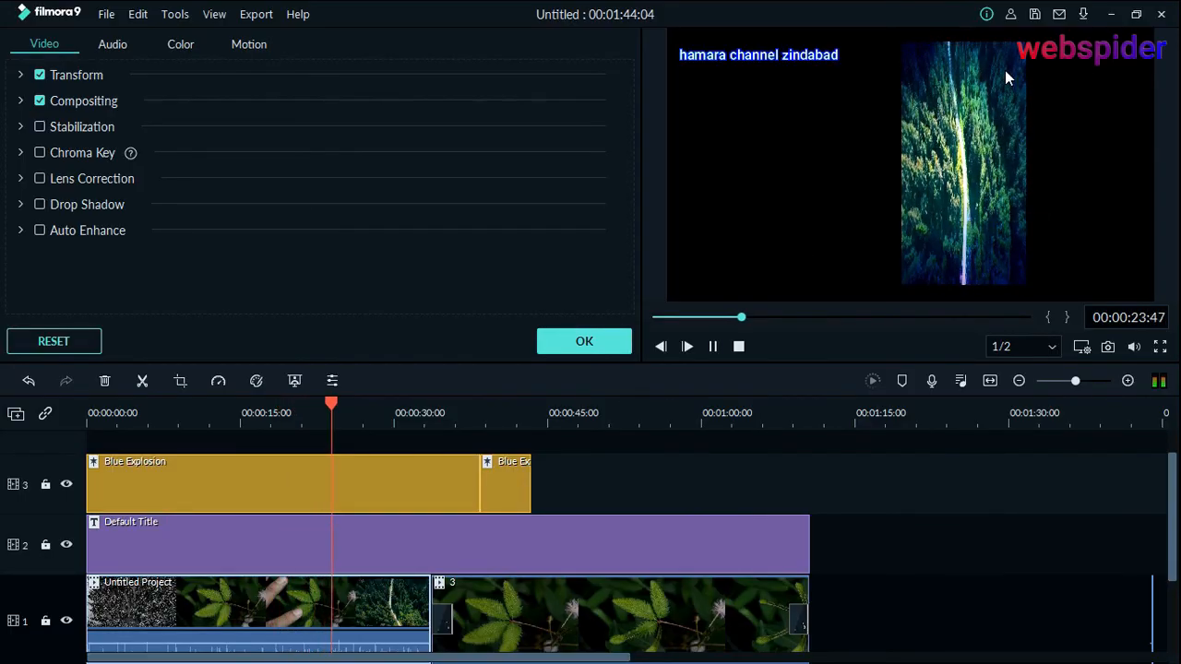
pyautogui.click(713, 346)
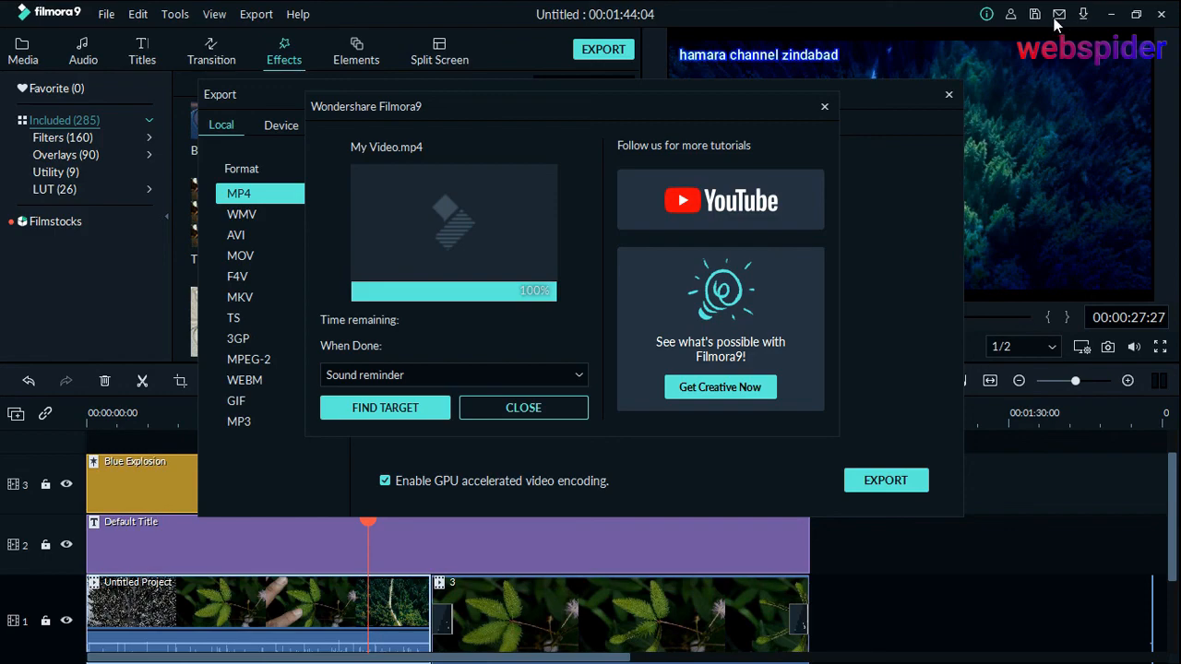
# - Open nature.mp4 from the videos folder with Windows Media Player
pyautogui.hotkey('alt', 'Tab')
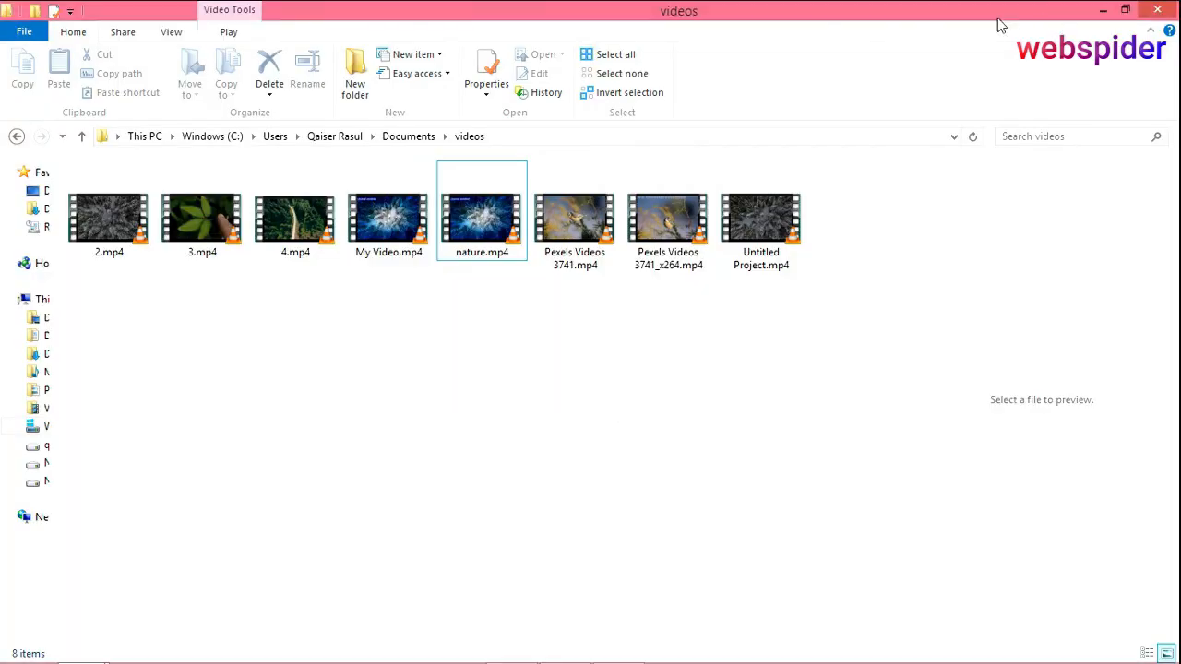
pyautogui.rightClick(469, 229)
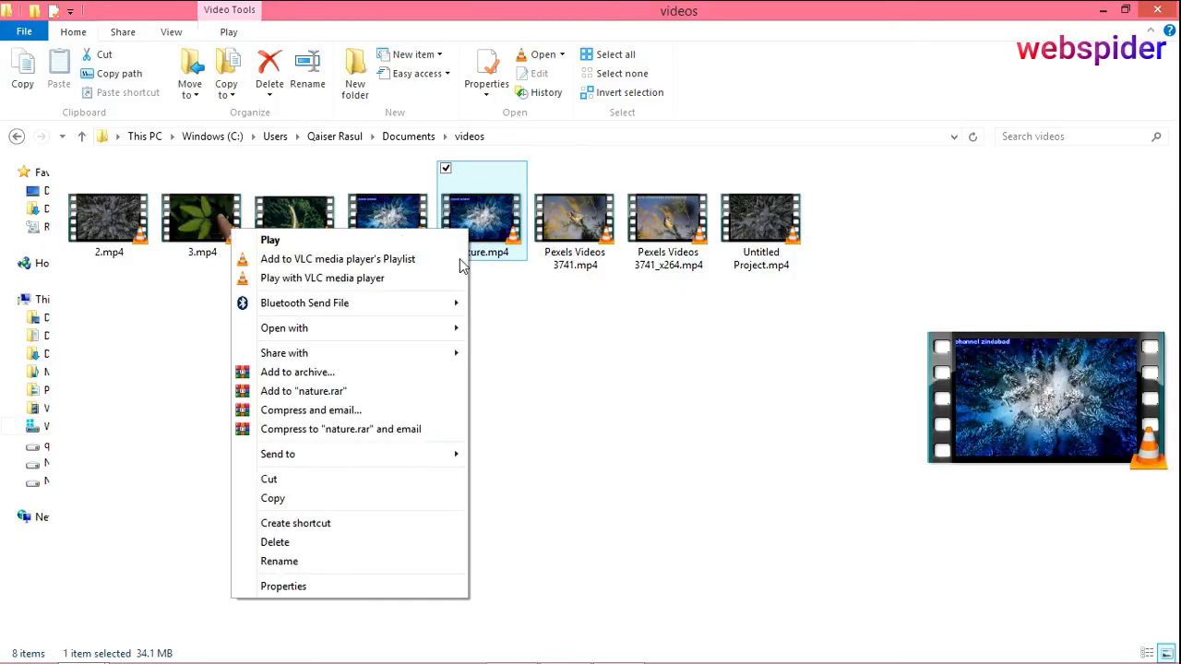
pyautogui.moveTo(339, 327)
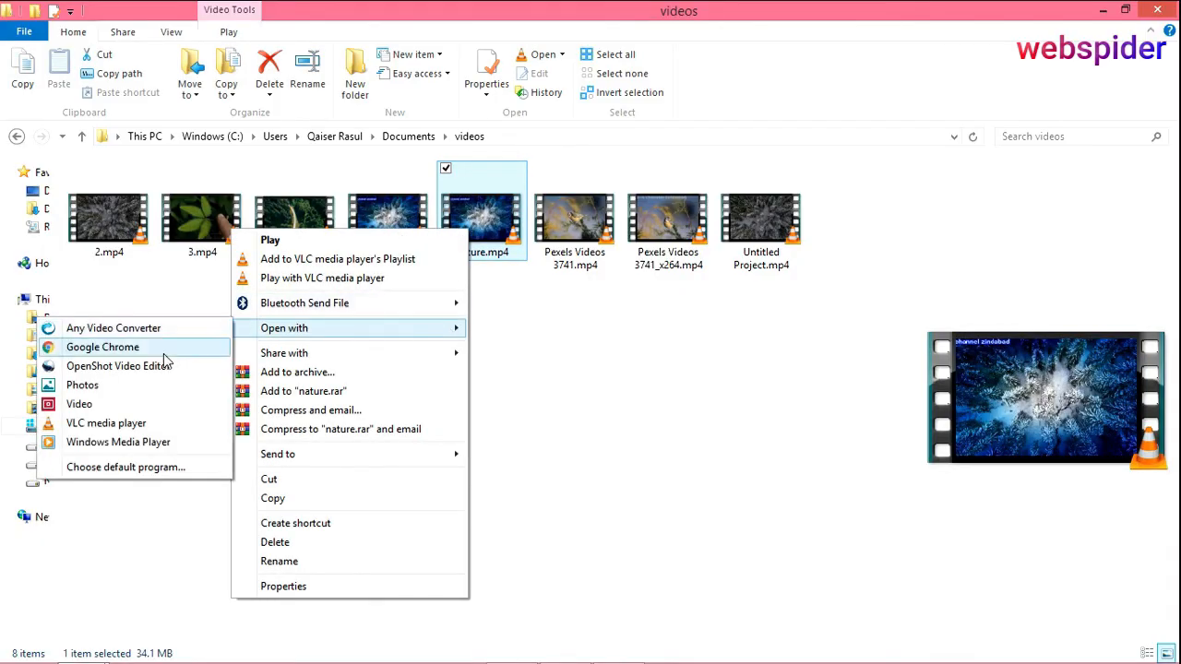
pyautogui.click(126, 449)
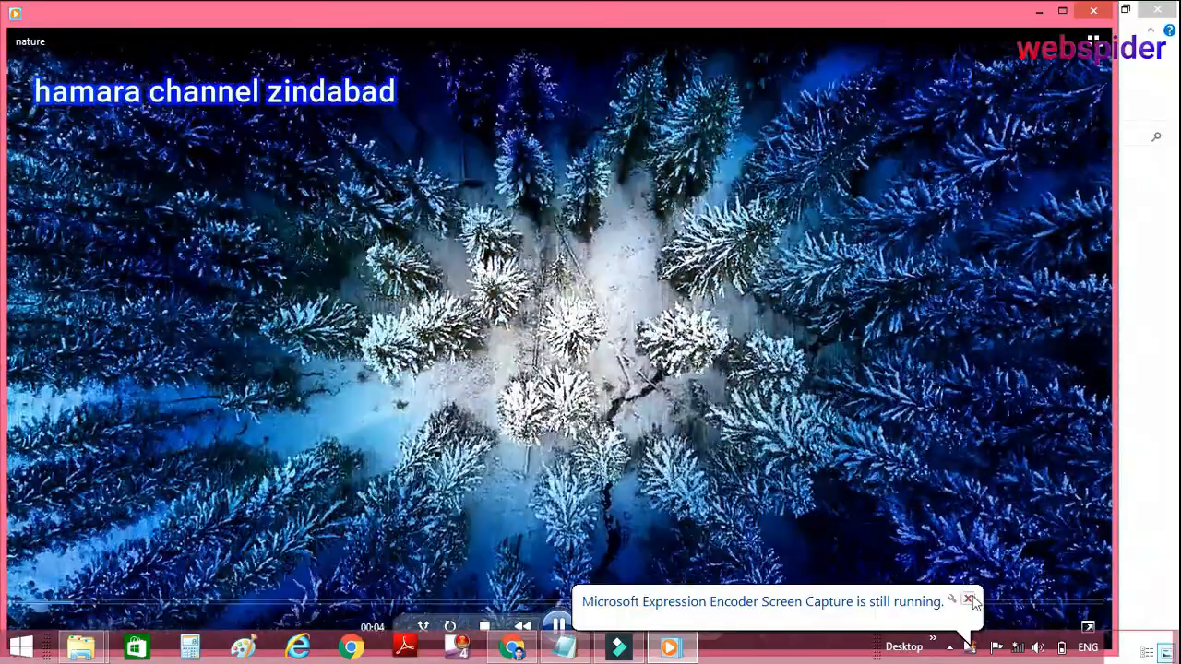
# - Dismiss the screen-capture notification and play nature.mp4 full screen
pyautogui.click(968, 601)
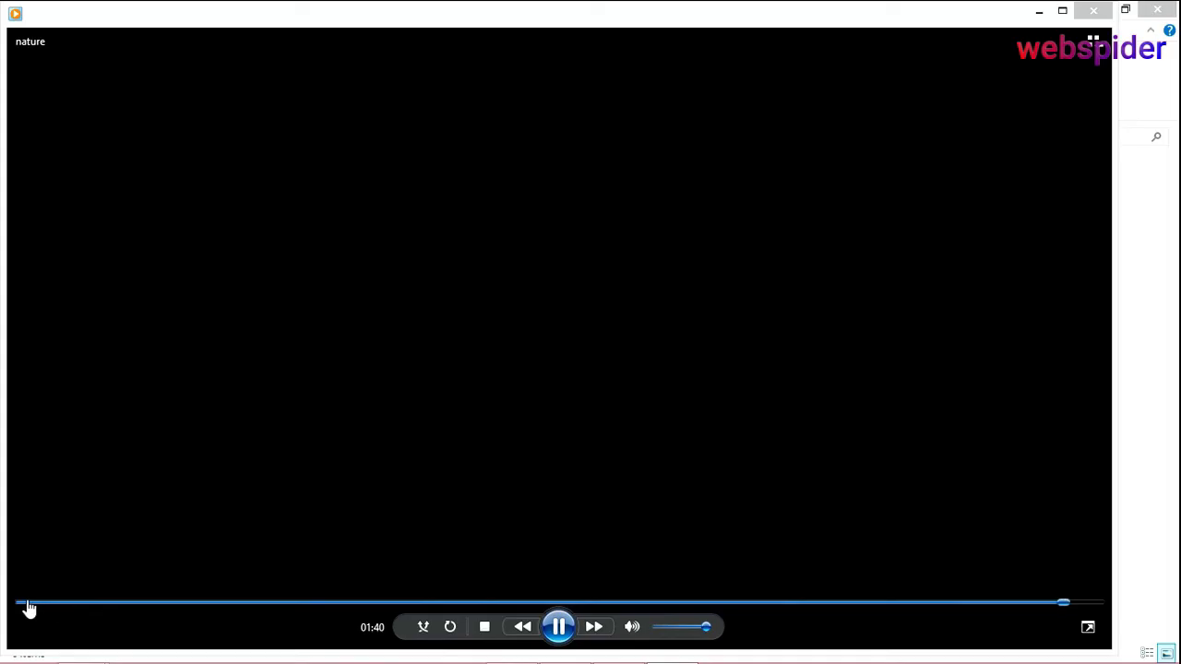
pyautogui.hotkey('alt', 'Return')
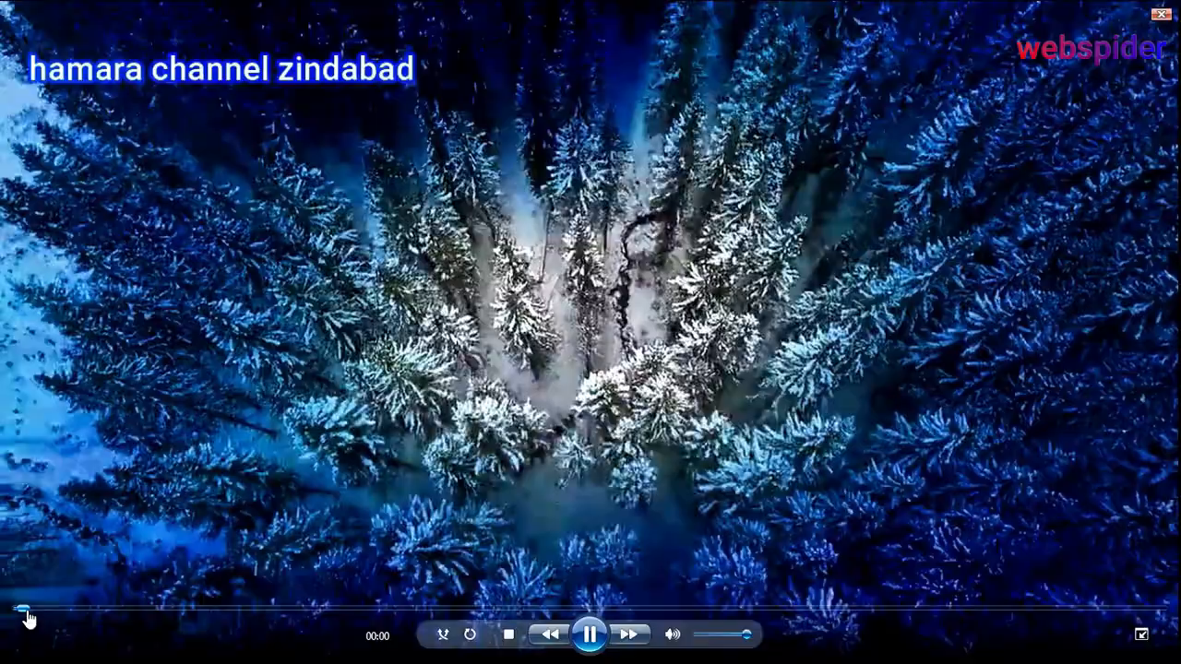